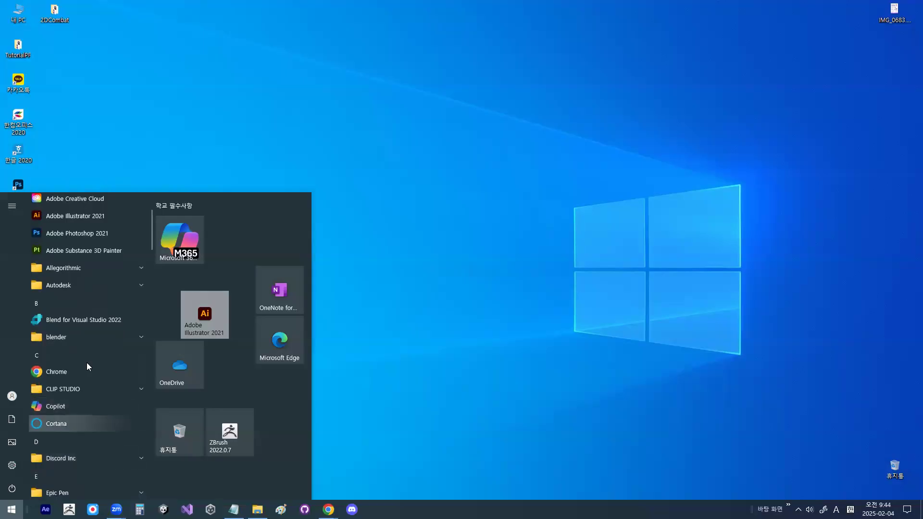
# Find and circle the Excel entry in the Start menu app list, then bring the app list back up
pyautogui.scroll(-5, 87, 330)
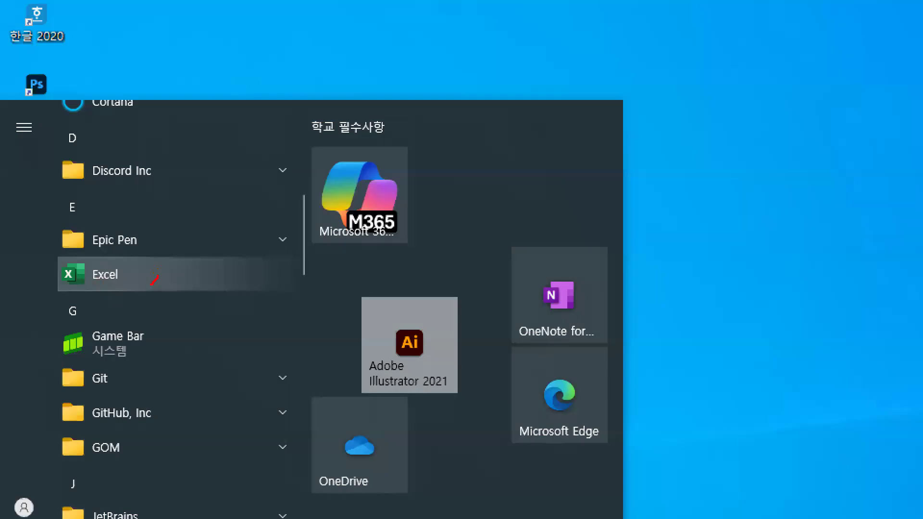
pyautogui.moveTo(151, 285)
pyautogui.mouseDown()
pyautogui.moveTo(99, 233)
pyautogui.moveTo(143, 264)
pyautogui.mouseUp()
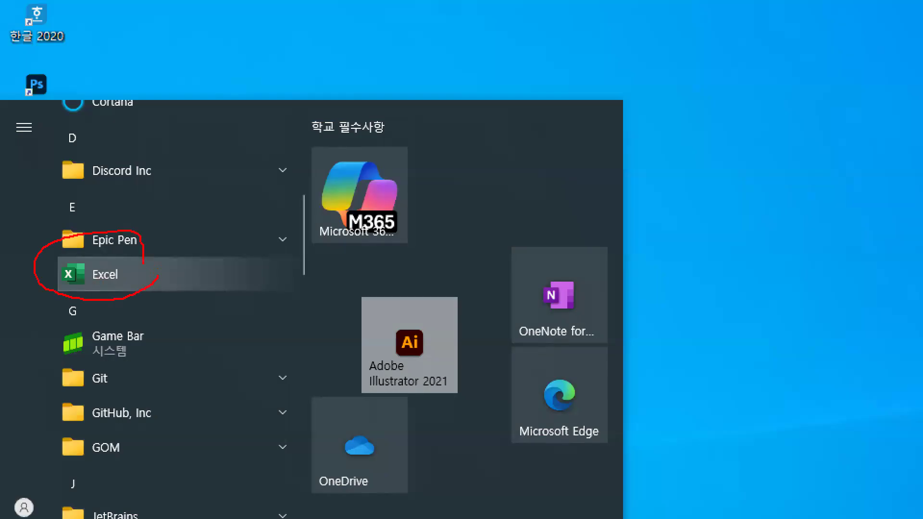
pyautogui.press('Escape')
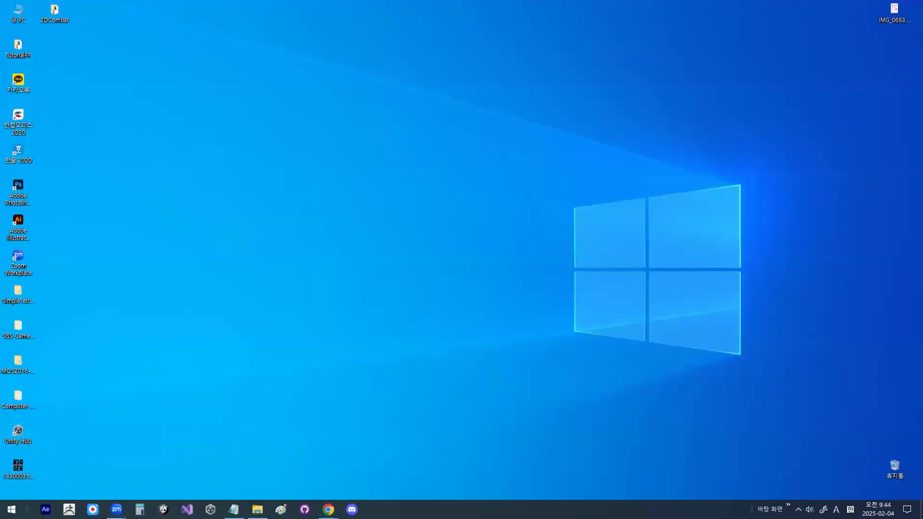
pyautogui.press('super')
# Launch Excel and choose 열기 (Open) > 찾아보기 (Browse) to look for a workbook
pyautogui.click(44, 457)
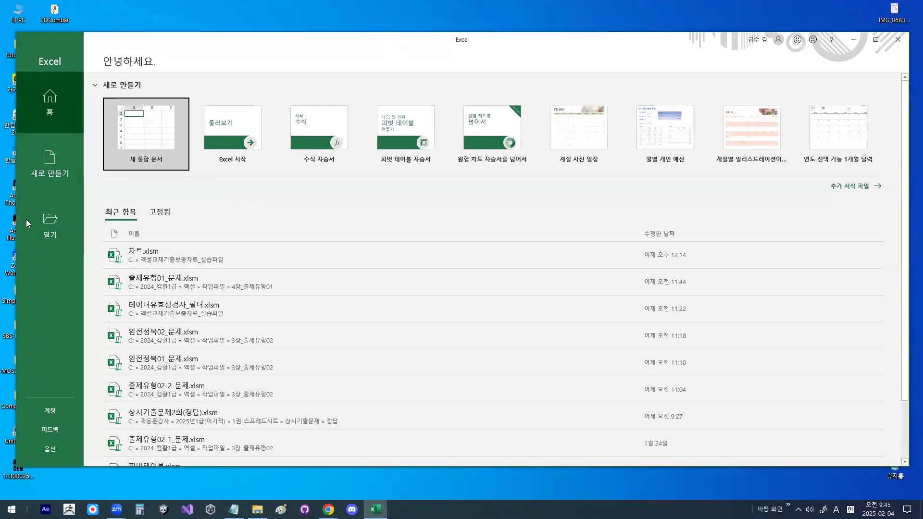
pyautogui.click(100, 229)
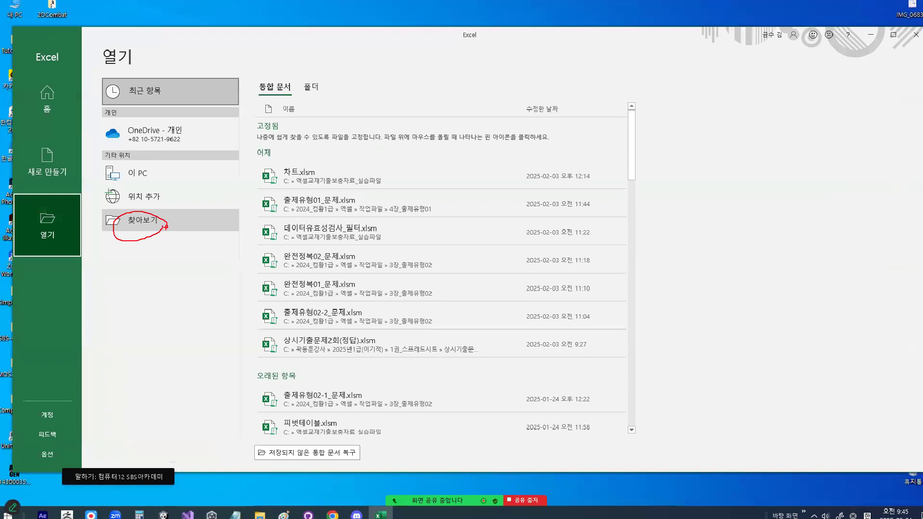
pyautogui.click(150, 224)
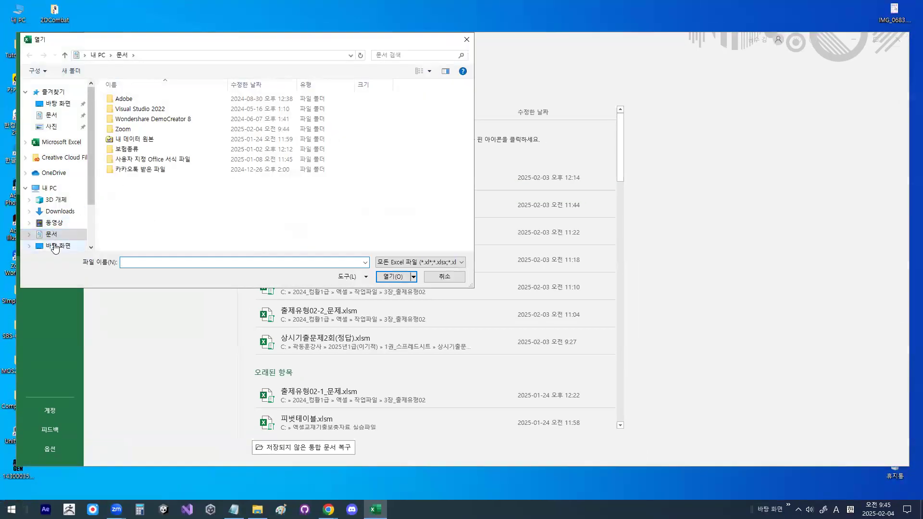
# On drive C, point out and open the 2024_컴활1급(2월4일방특반) folder
pyautogui.scroll(-2, 91, 193)
pyautogui.click(47, 228)
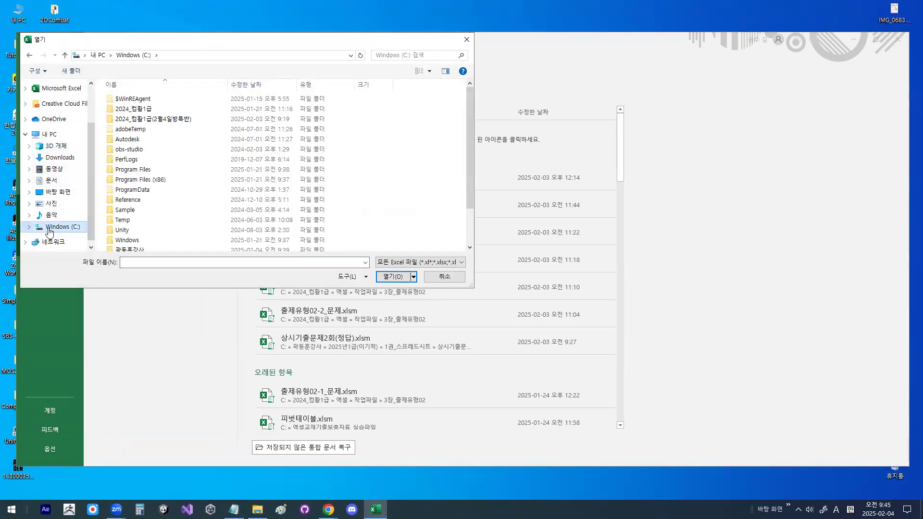
pyautogui.moveTo(69, 234)
pyautogui.mouseDown()
pyautogui.moveTo(164, 235)
pyautogui.moveTo(151, 245)
pyautogui.moveTo(162, 210)
pyautogui.mouseUp()
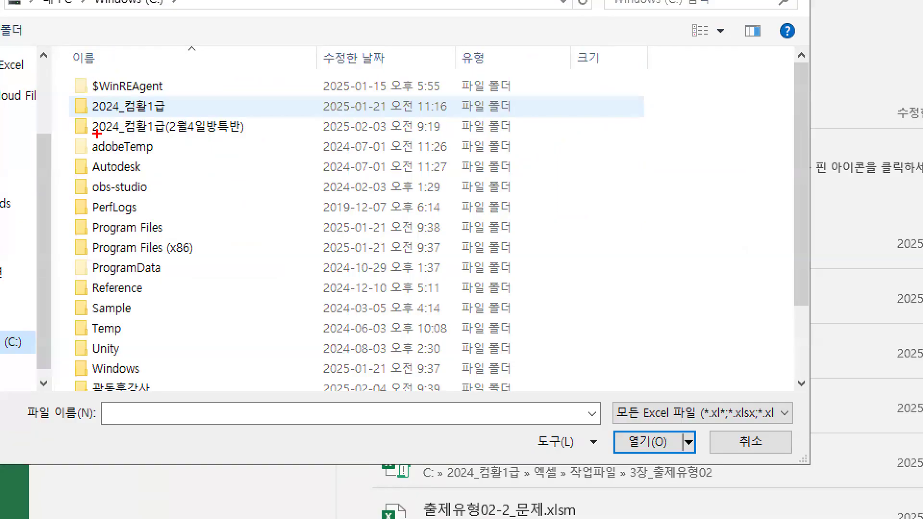
pyautogui.moveTo(116, 123); pyautogui.dragTo(245, 134)
pyautogui.moveTo(156, 94); pyautogui.dragTo(180, 64)
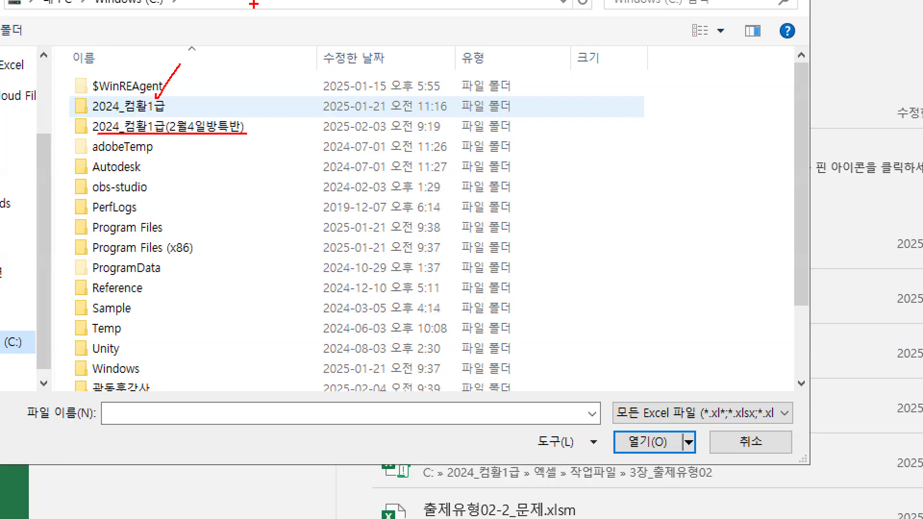
pyautogui.moveTo(147, 103)
pyautogui.mouseDown()
pyautogui.moveTo(112, 112)
pyautogui.moveTo(147, 104)
pyautogui.mouseUp()
pyautogui.moveTo(241, 129)
pyautogui.mouseDown()
pyautogui.moveTo(185, 105)
pyautogui.moveTo(235, 124)
pyautogui.mouseUp()
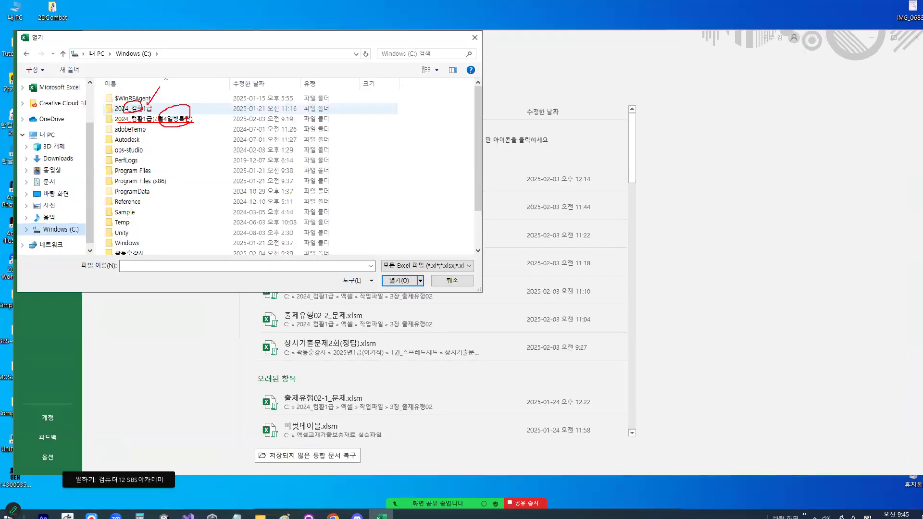
pyautogui.doubleClick(187, 119)
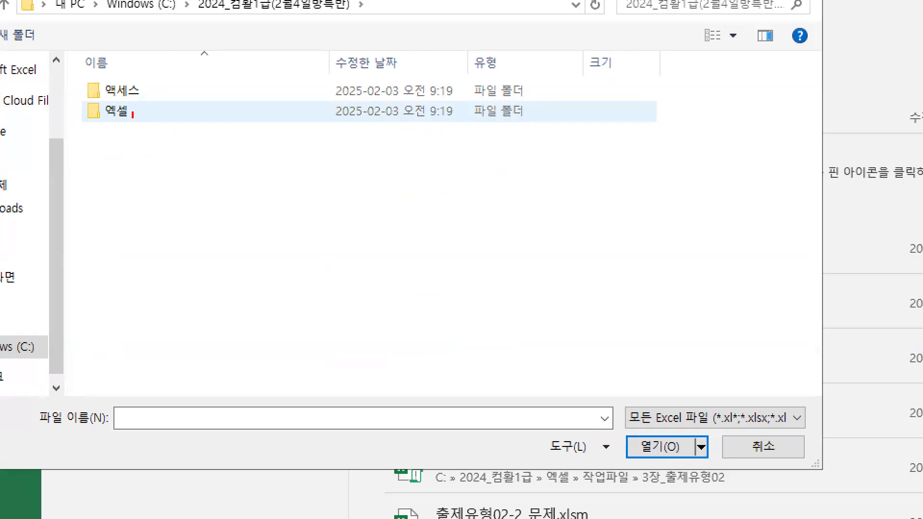
# Open the 엑셀 > 작업파일 > 1장_출제유형01 folders
pyautogui.moveTo(132, 115)
pyautogui.mouseDown()
pyautogui.moveTo(90, 122)
pyautogui.moveTo(113, 97)
pyautogui.moveTo(134, 115)
pyautogui.mouseUp()
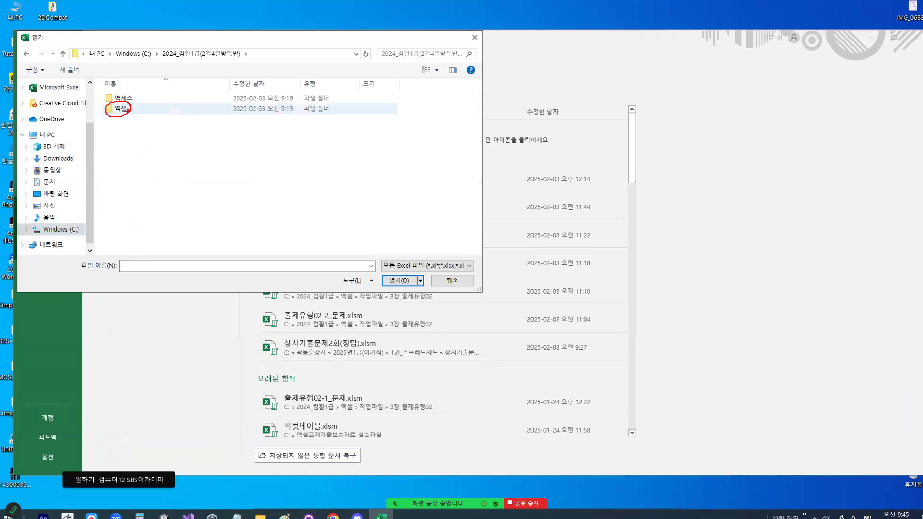
pyautogui.doubleClick(122, 108)
pyautogui.moveTo(106, 113); pyautogui.dragTo(146, 114)
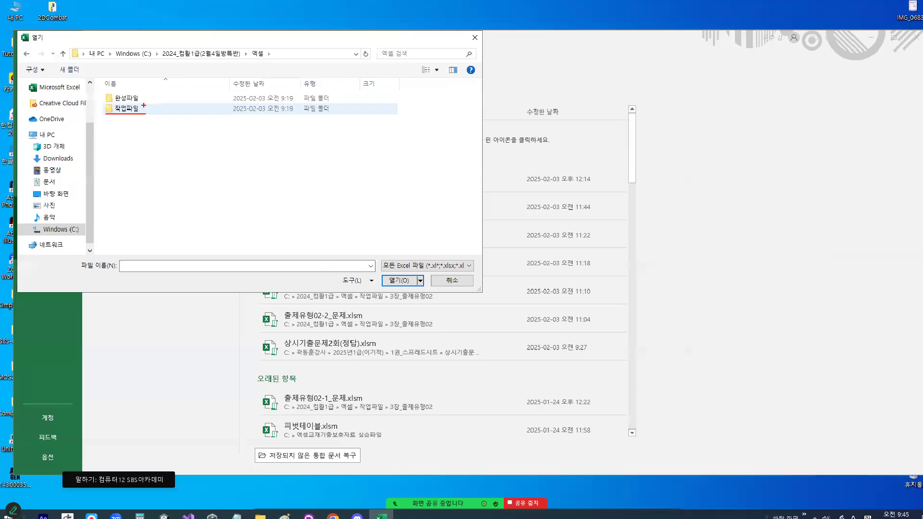
pyautogui.doubleClick(125, 113)
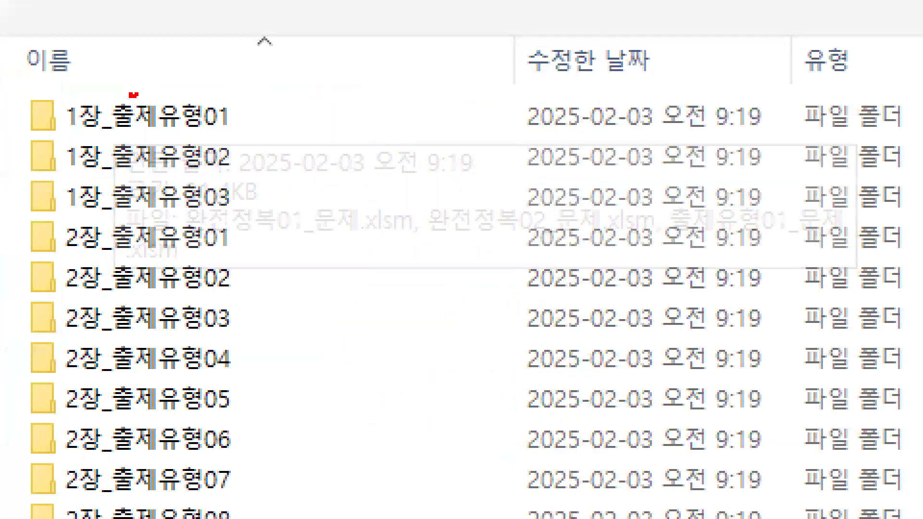
pyautogui.moveTo(134, 94); pyautogui.dragTo(198, 19)
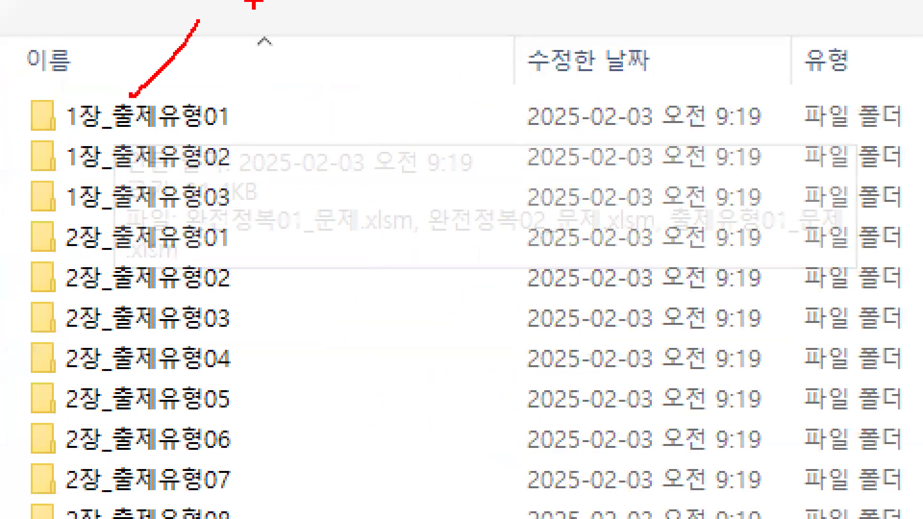
pyautogui.press('Escape')
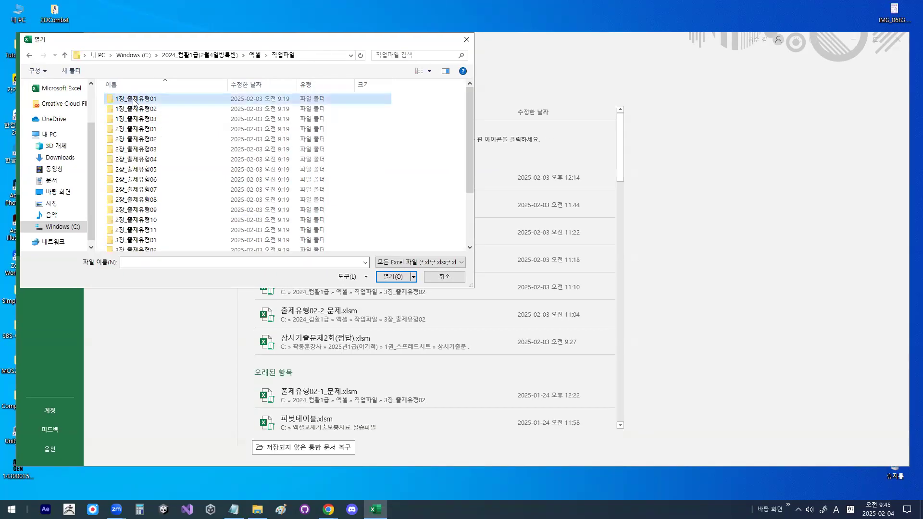
pyautogui.doubleClick(134, 101)
# Underline 출제유형01_문제.xlsm in the file list and open it
pyautogui.hotkey('ctrl', '1')
pyautogui.click(132, 100)
pyautogui.moveTo(92, 152)
pyautogui.mouseDown()
pyautogui.moveTo(220, 152)
pyautogui.moveTo(107, 166)
pyautogui.moveTo(131, 128)
pyautogui.moveTo(198, 134)
pyautogui.mouseUp()
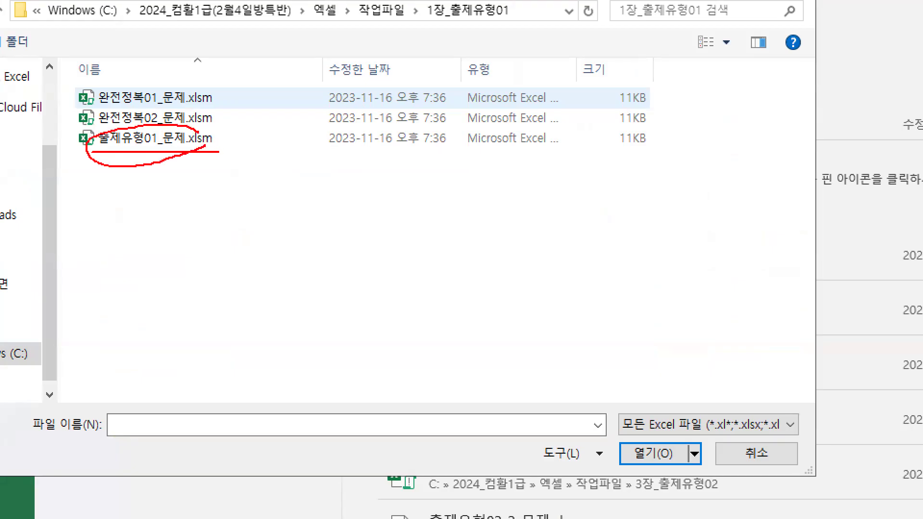
pyautogui.press('Escape')
pyautogui.doubleClick(149, 137)
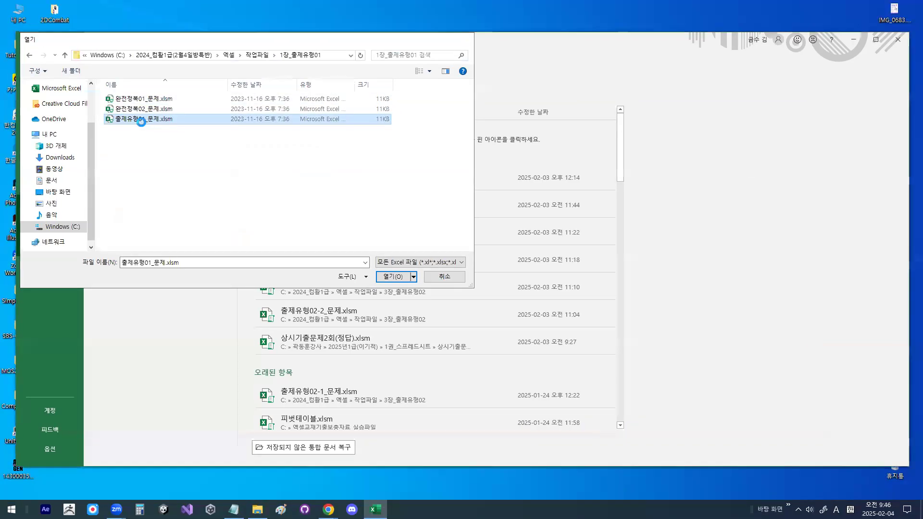
# Zoom the certification records, select E20 (대한상공회의소) and C20 (경제학과), then switch to the Notepad notes
pyautogui.scroll(-1, 112, 236)
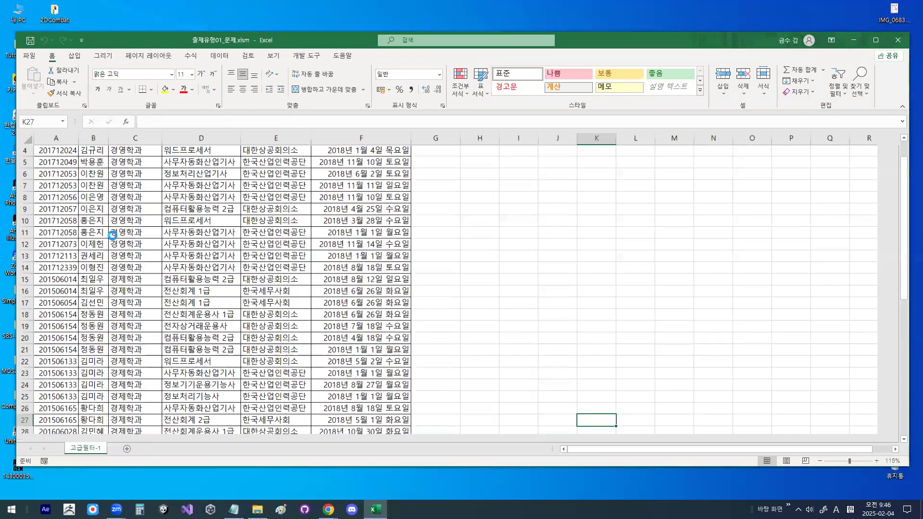
pyautogui.keyDown('ctrl'); pyautogui.scroll(7, 112, 235); pyautogui.keyUp('ctrl')
pyautogui.keyDown('ctrl'); pyautogui.scroll(3, 112, 236); pyautogui.keyUp('ctrl')
pyautogui.click(202, 235)
pyautogui.moveTo(727, 450); pyautogui.dragTo(575, 473)
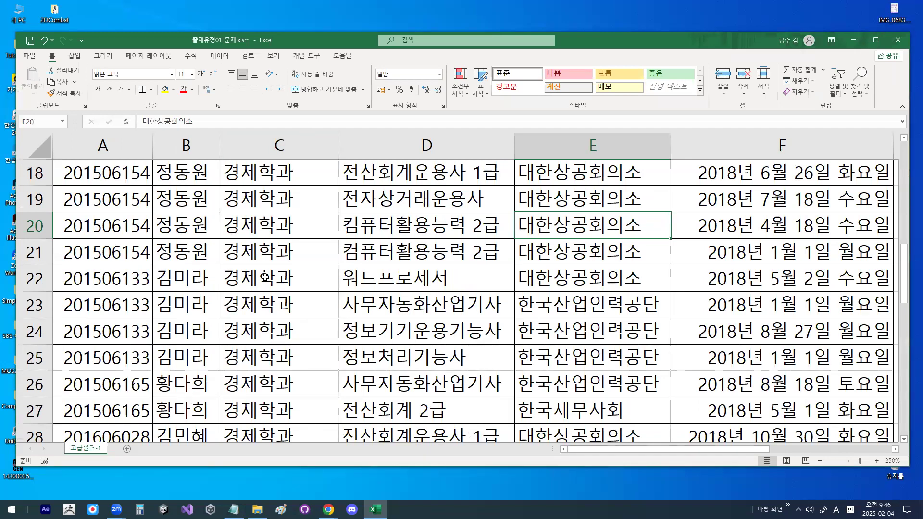
pyautogui.click(313, 229)
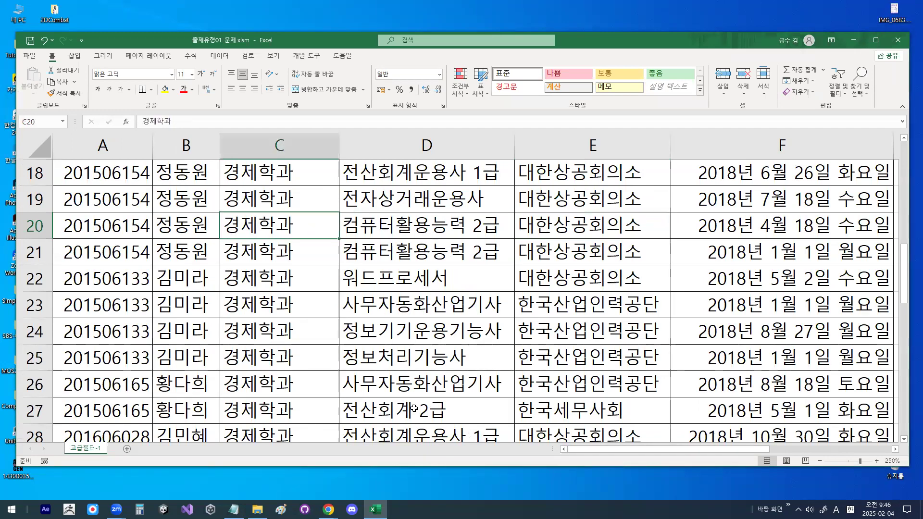
pyautogui.click(233, 510)
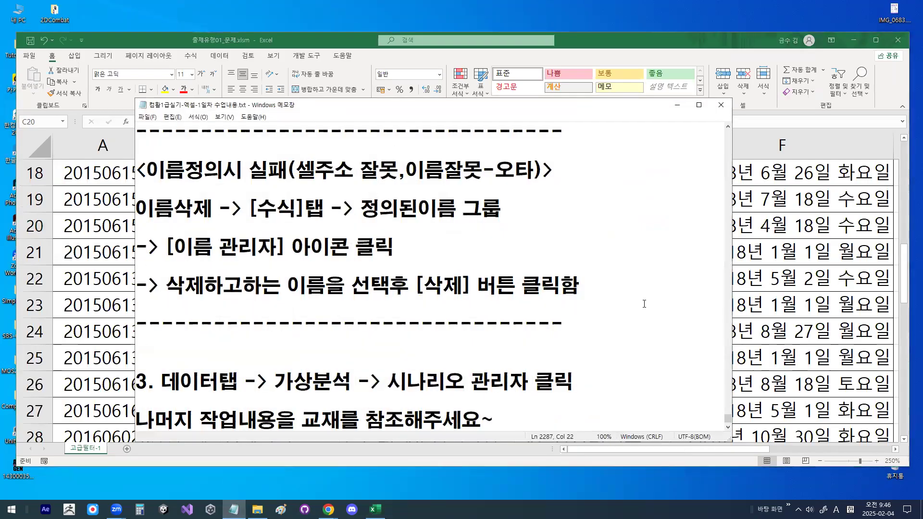
# Scroll the notes to the top and move and widen the Notepad window
pyautogui.moveTo(728, 416); pyautogui.dragTo(728, 133)
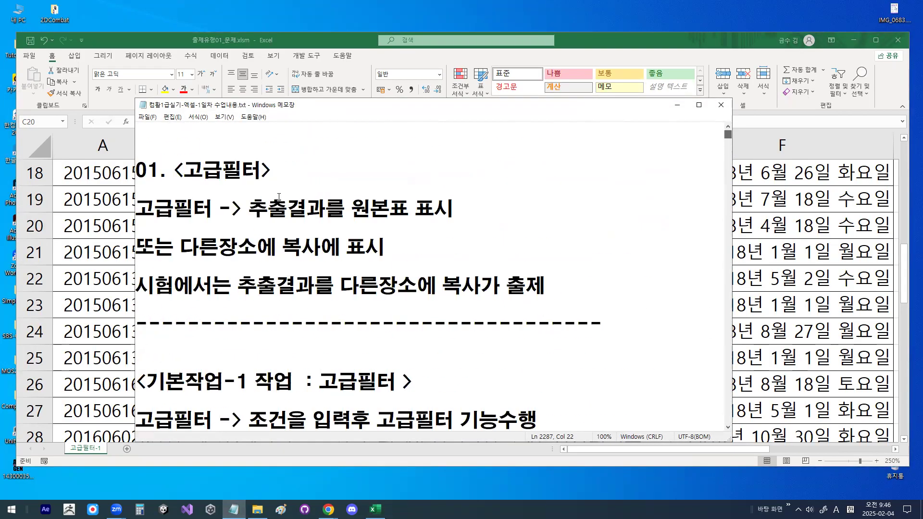
pyautogui.click(182, 171)
pyautogui.moveTo(286, 102); pyautogui.dragTo(278, 27)
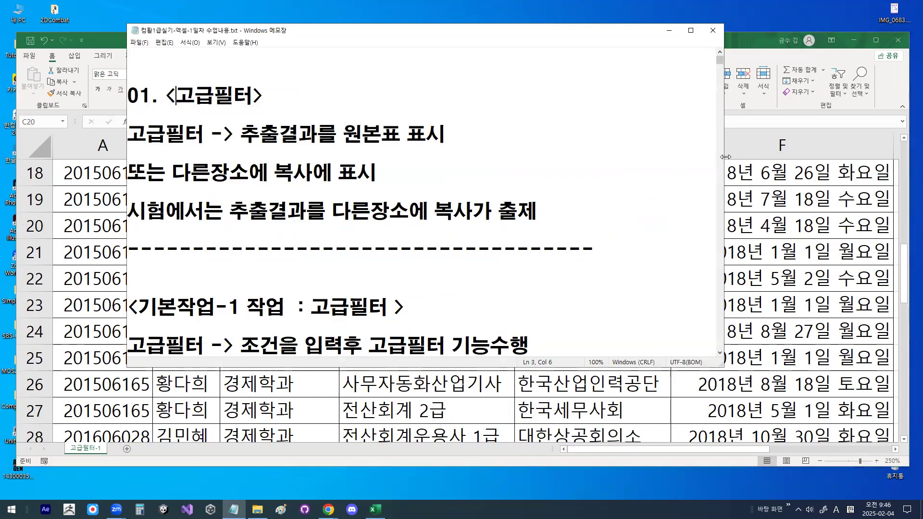
pyautogui.moveTo(725, 158); pyautogui.dragTo(860, 157)
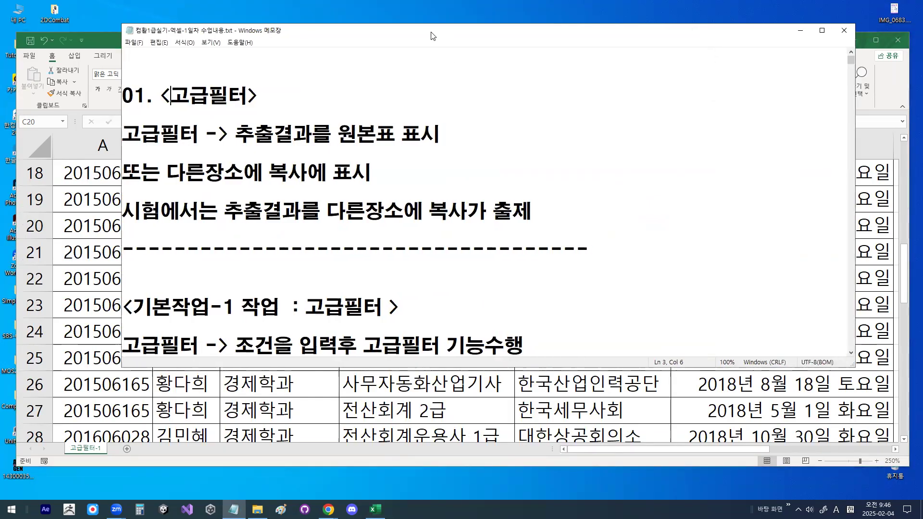
pyautogui.moveTo(443, 36); pyautogui.dragTo(394, 31)
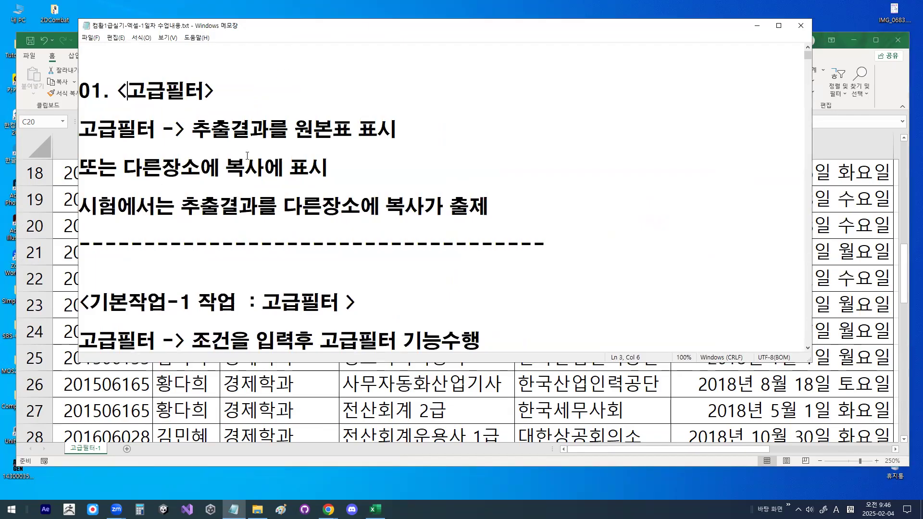
# Underline the 고급필터 heading and place the caret on the line below it
pyautogui.hotkey('ctrl', '2')
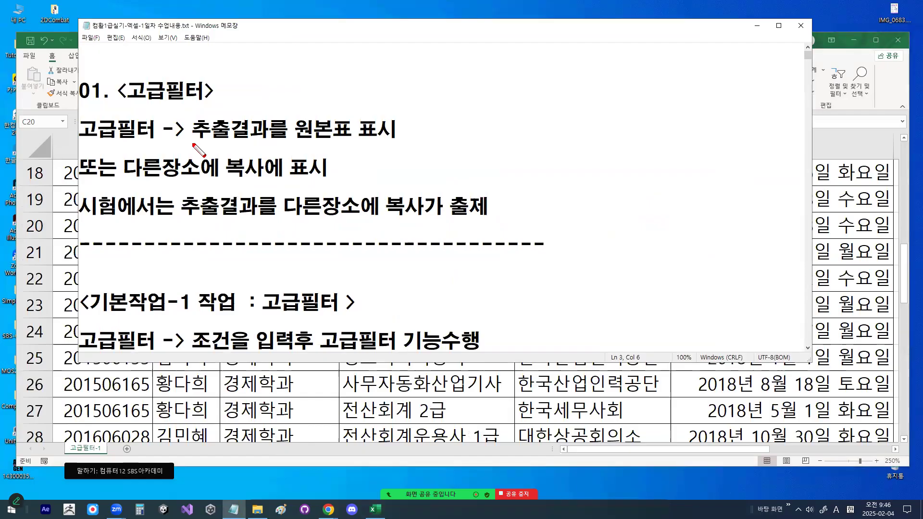
pyautogui.moveTo(79, 143)
pyautogui.mouseDown()
pyautogui.moveTo(338, 150)
pyautogui.moveTo(405, 142)
pyautogui.mouseUp()
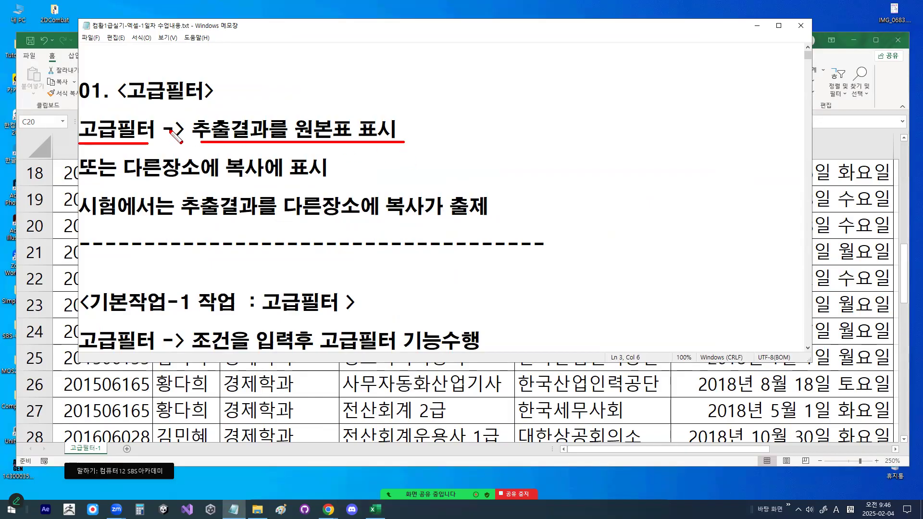
pyautogui.press('Escape')
pyautogui.click(232, 108)
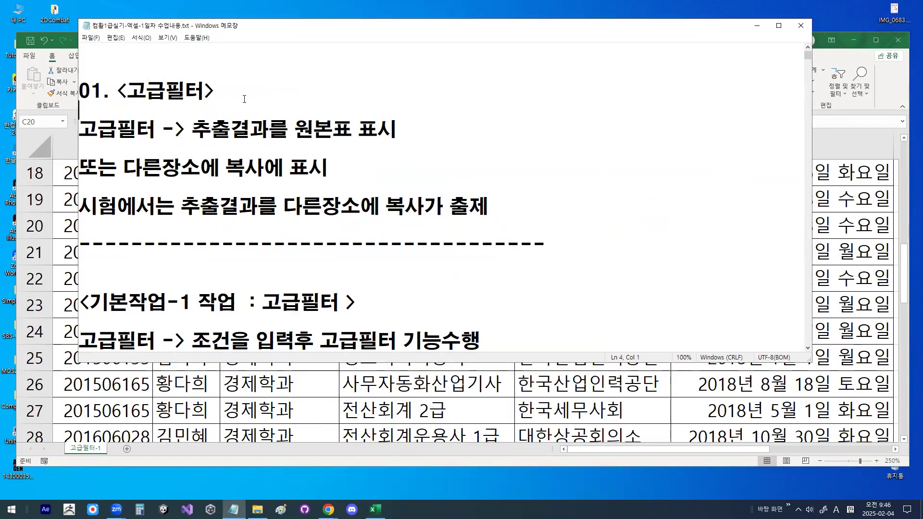
# Add the lines '조건을 만족하는 더이터만 추출' and '(조건을 직접입력해서 사용)' under the heading
pyautogui.press('Return')
pyautogui.press('Return')
pyautogui.write('whr')
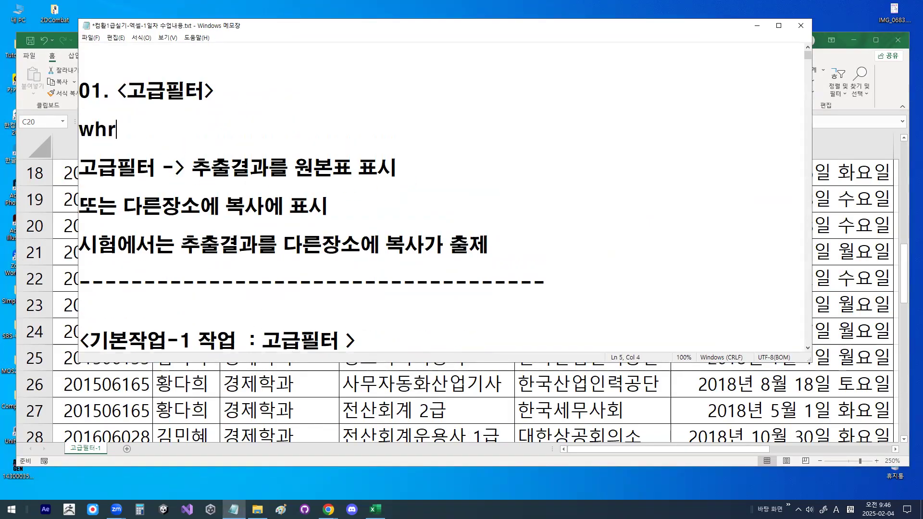
pyautogui.press('BackSpace')
pyautogui.press('BackSpace')
pyautogui.press('BackSpace')
pyautogui.write('조건을 만족하는 더')
pyautogui.write('이터만 추출')
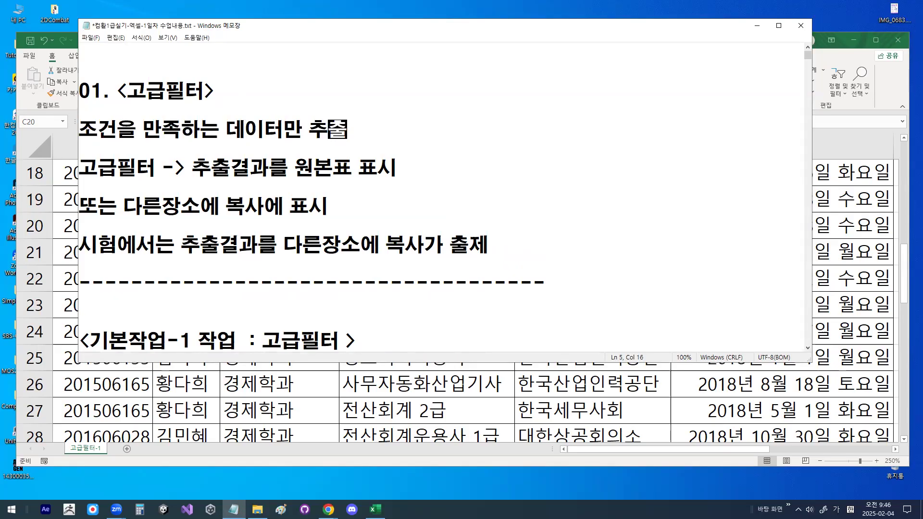
pyautogui.press('Return')
pyautogui.press('Return')
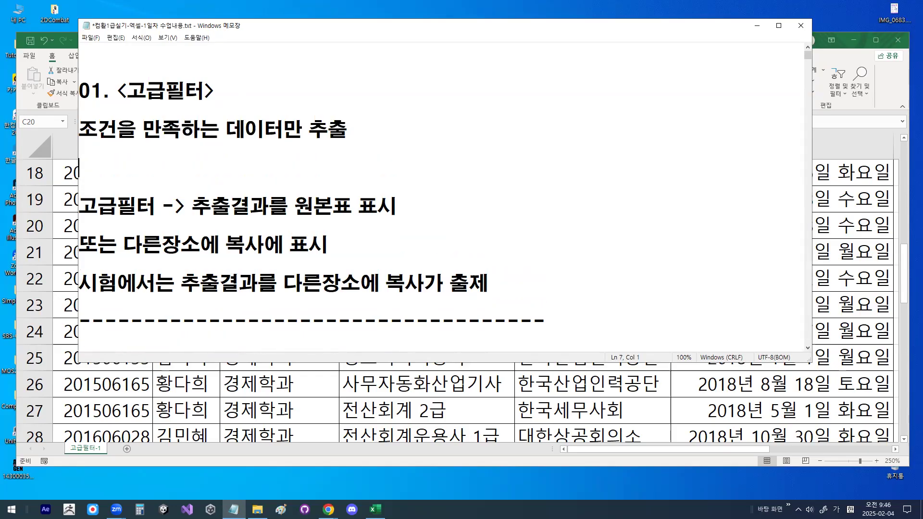
pyautogui.write('(조건을 ')
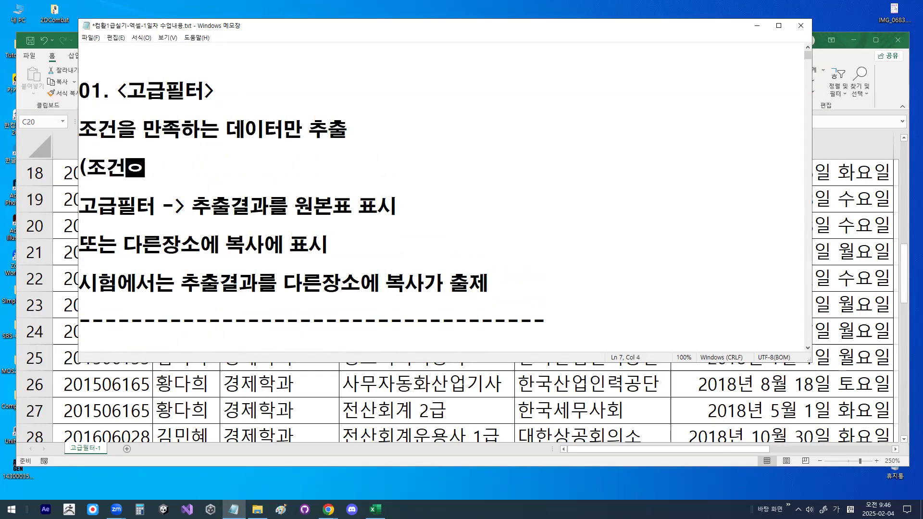
pyautogui.write('직접')
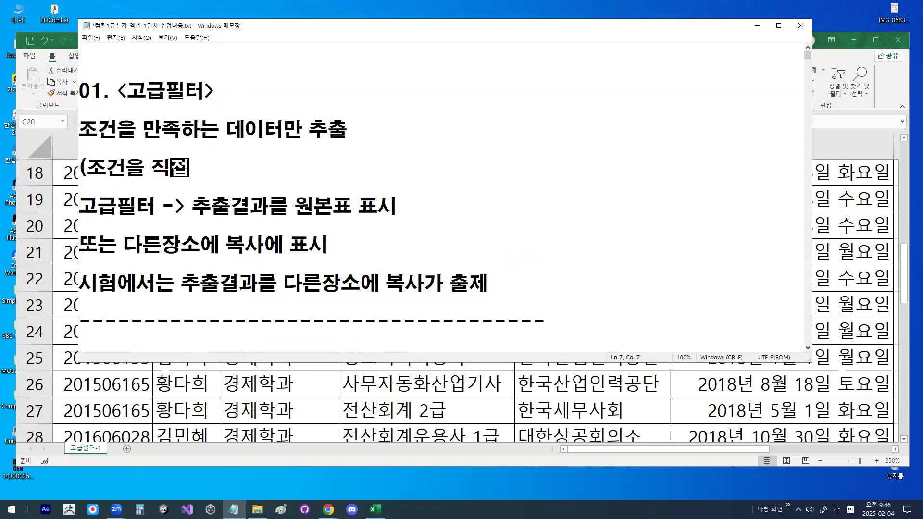
pyautogui.write('입력해서 사용)')
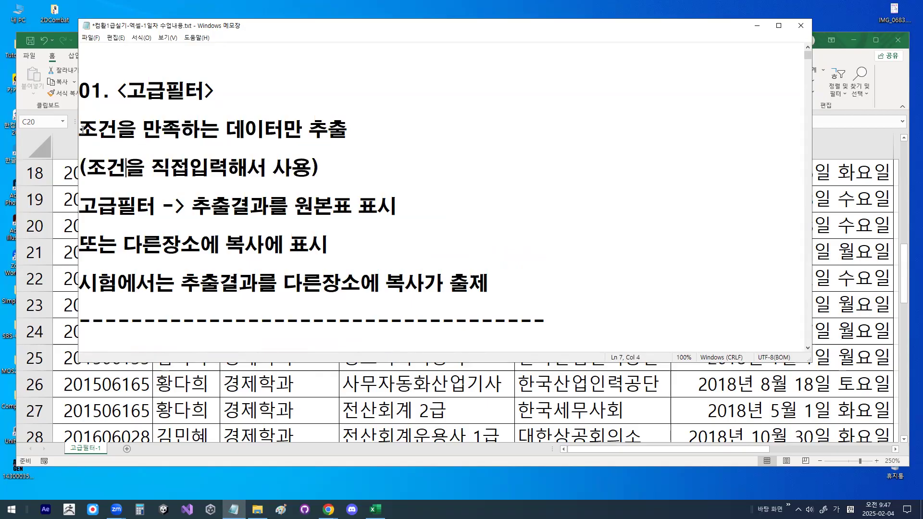
# Highlight 조건, 원본표 표시 and 다른장소에 for emphasis, then minimise Notepad
pyautogui.moveTo(81, 129); pyautogui.dragTo(114, 129)
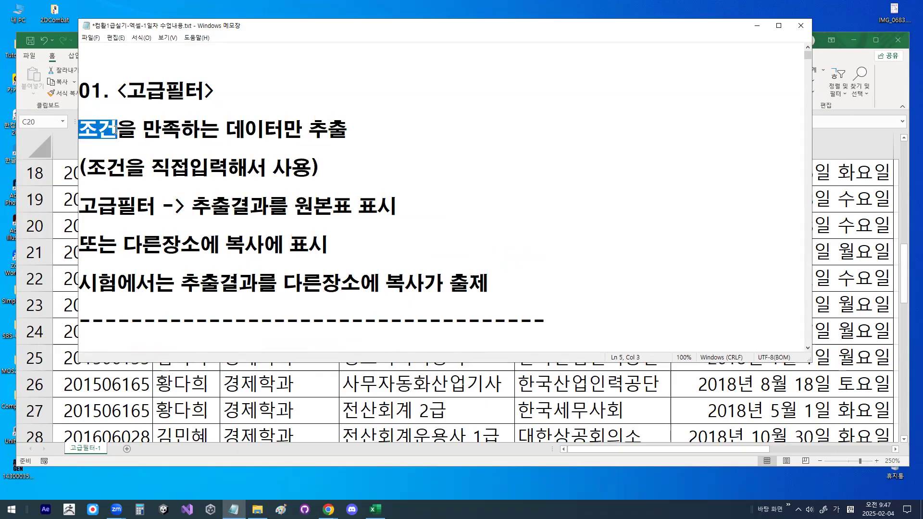
pyautogui.click(137, 206)
pyautogui.moveTo(79, 284); pyautogui.dragTo(199, 286)
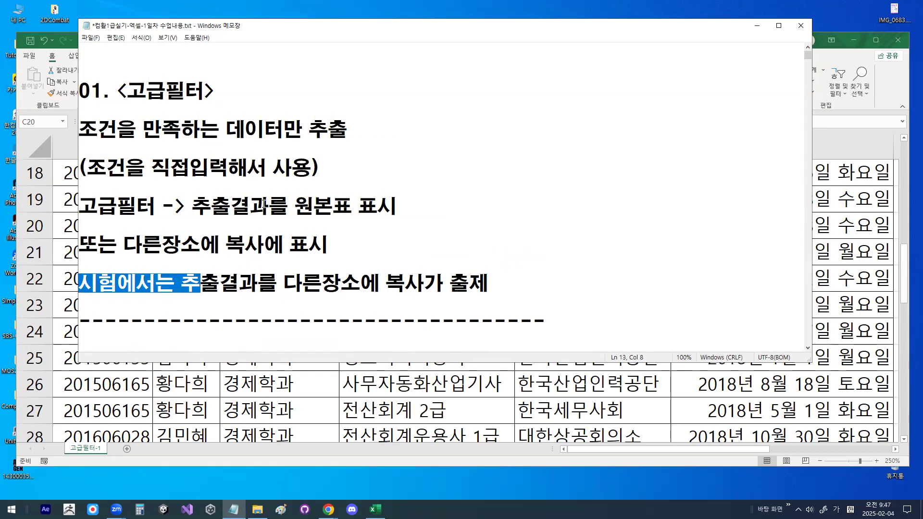
pyautogui.moveTo(295, 206); pyautogui.dragTo(392, 206)
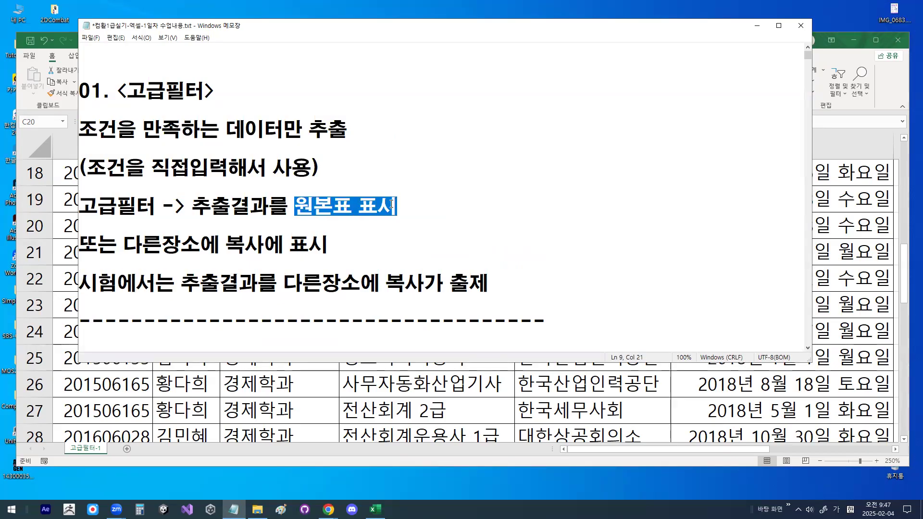
pyautogui.moveTo(79, 129); pyautogui.dragTo(355, 139)
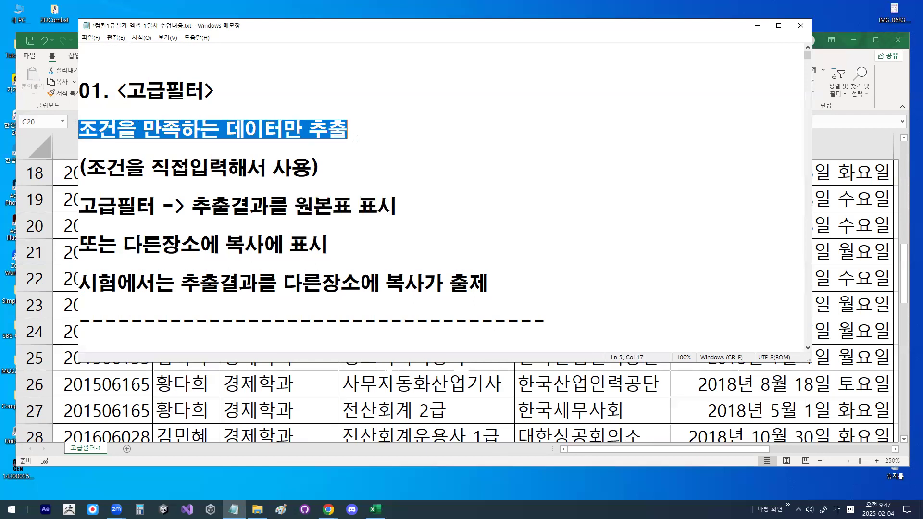
pyautogui.moveTo(286, 283); pyautogui.dragTo(375, 288)
pyautogui.click(351, 202)
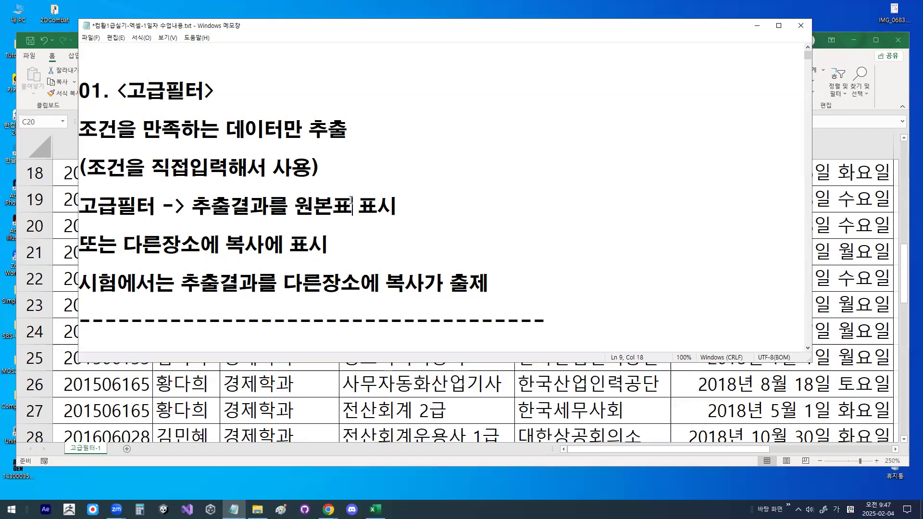
pyautogui.click(757, 26)
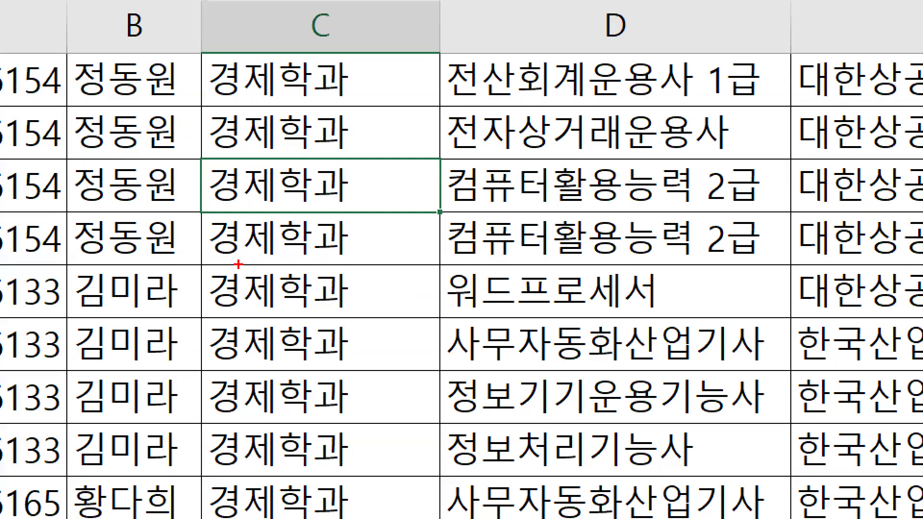
# Scroll to the empty rows below the data, select A35, then return to the Notepad notes
pyautogui.moveTo(640, 304)
pyautogui.mouseDown()
pyautogui.moveTo(230, 382)
pyautogui.moveTo(370, 105)
pyautogui.moveTo(626, 293)
pyautogui.moveTo(614, 324)
pyautogui.mouseUp()
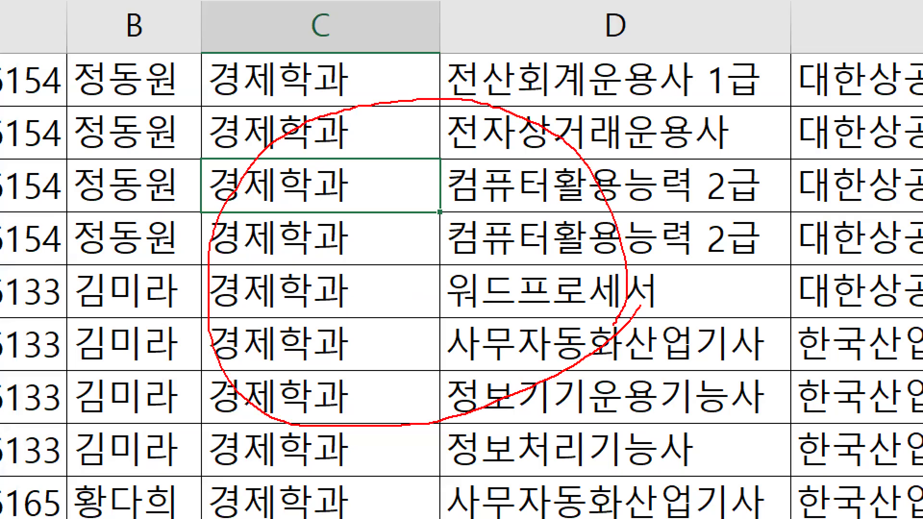
pyautogui.press('Escape')
pyautogui.scroll(-4, 161, 313)
pyautogui.click(93, 306)
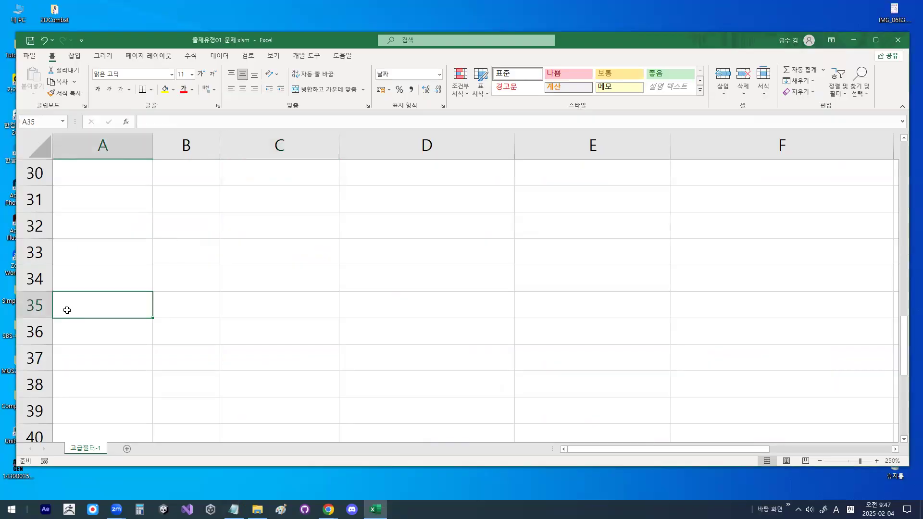
pyautogui.moveTo(79, 299); pyautogui.dragTo(120, 263)
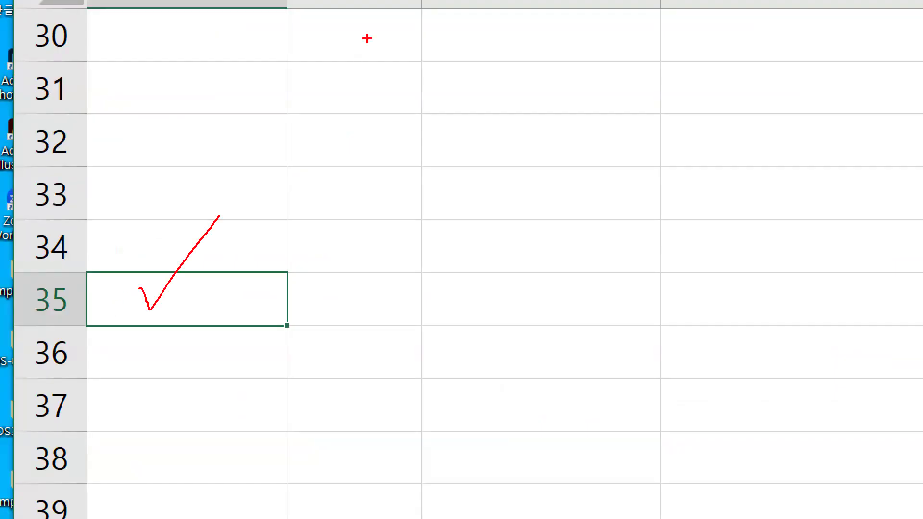
pyautogui.moveTo(187, 344)
pyautogui.mouseDown()
pyautogui.moveTo(124, 339)
pyautogui.moveTo(195, 327)
pyautogui.mouseUp()
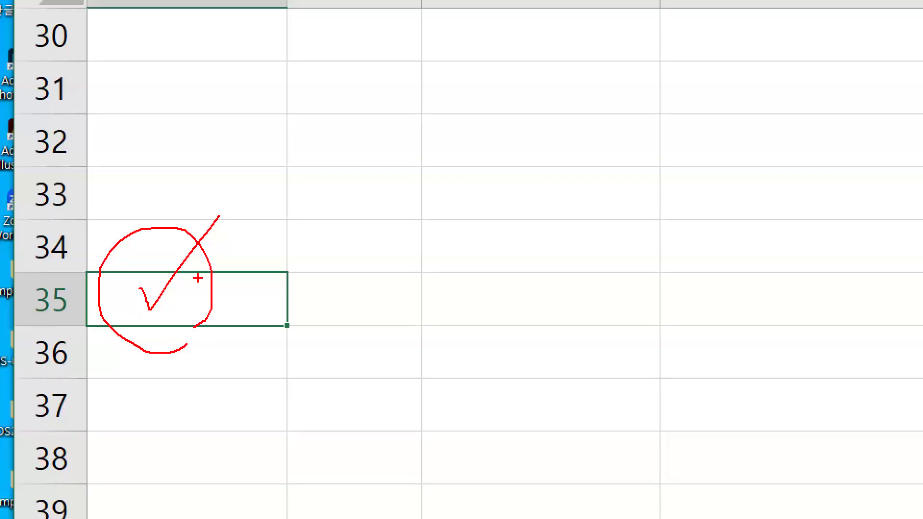
pyautogui.press('Escape')
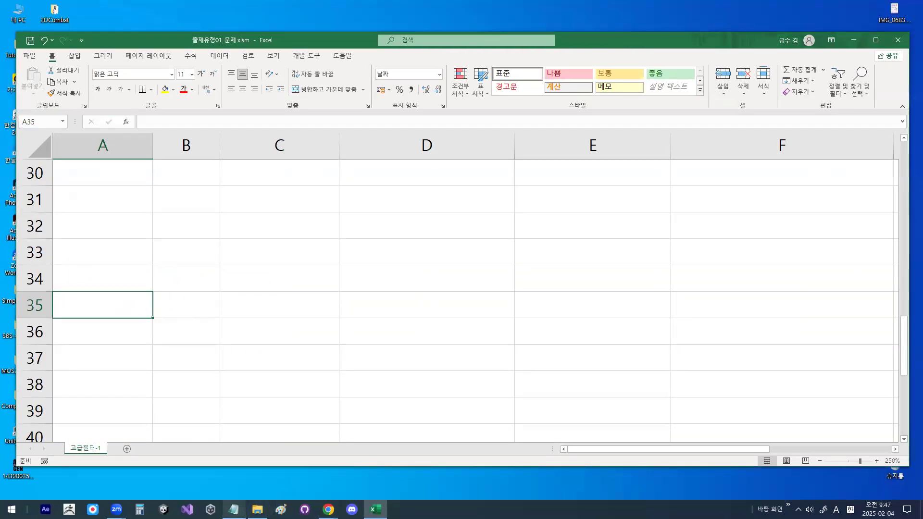
pyautogui.click(234, 509)
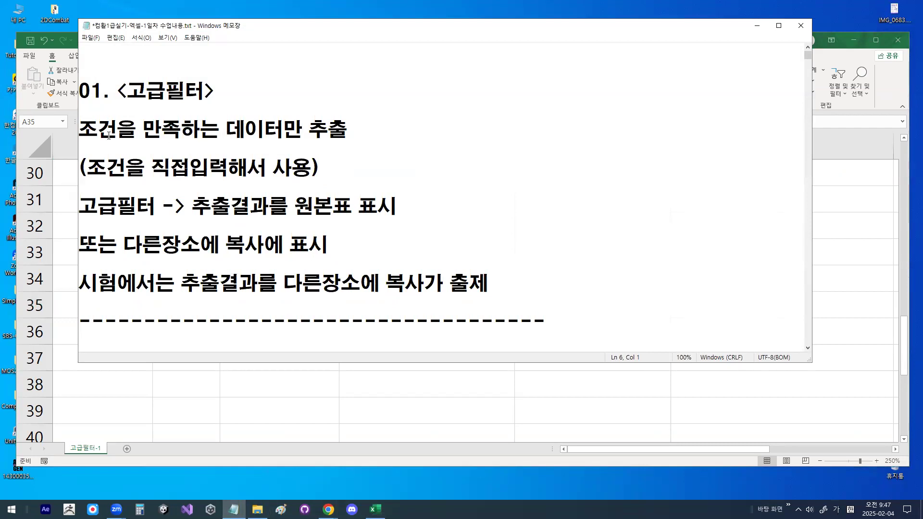
# Scroll to the <조건과 조건간의 관계 파악> section, highlighting its heading, 이면서,이고 and AND
pyautogui.moveTo(85, 129); pyautogui.dragTo(117, 126)
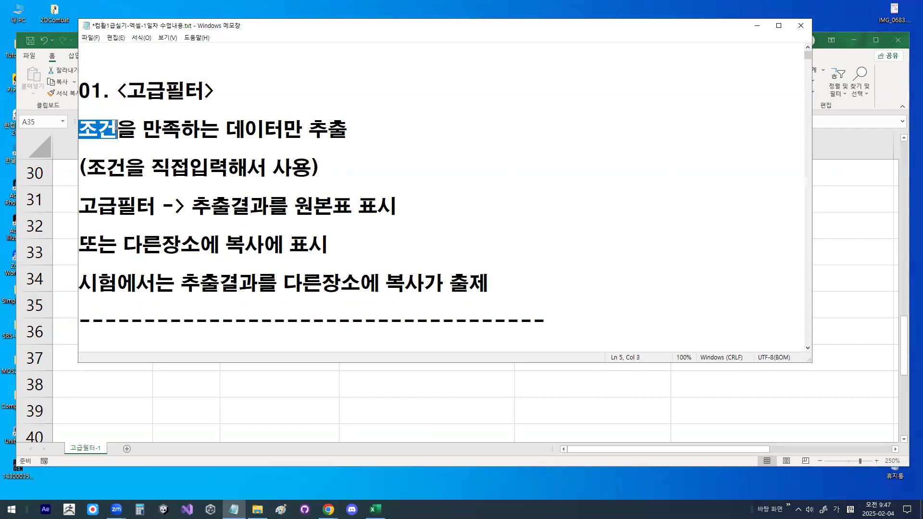
pyautogui.click(155, 139)
pyautogui.scroll(-2, 163, 144)
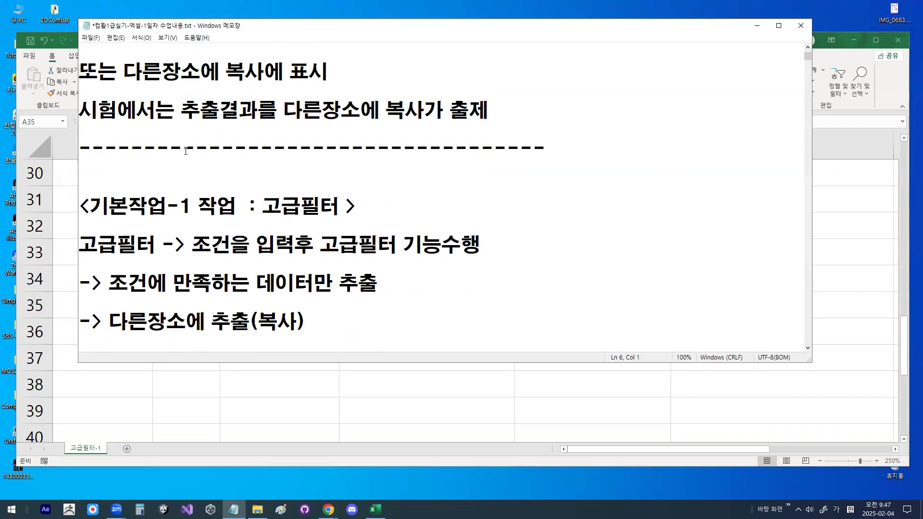
pyautogui.scroll(-2, 185, 151)
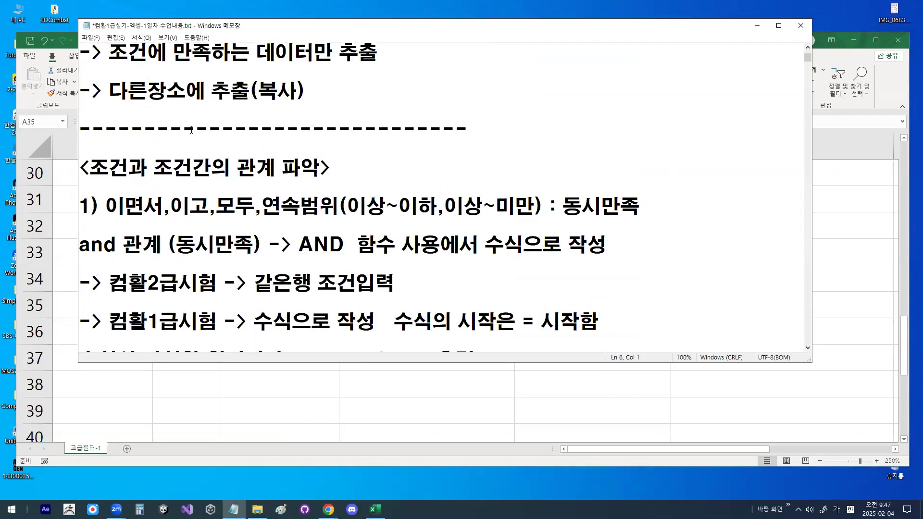
pyautogui.moveTo(89, 168); pyautogui.dragTo(329, 167)
pyautogui.scroll(-1, 329, 167)
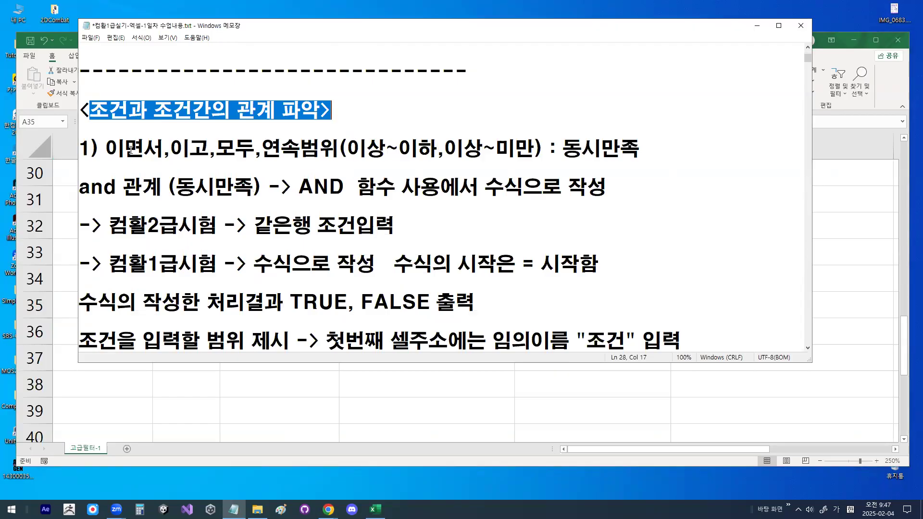
pyautogui.moveTo(106, 149); pyautogui.dragTo(341, 150)
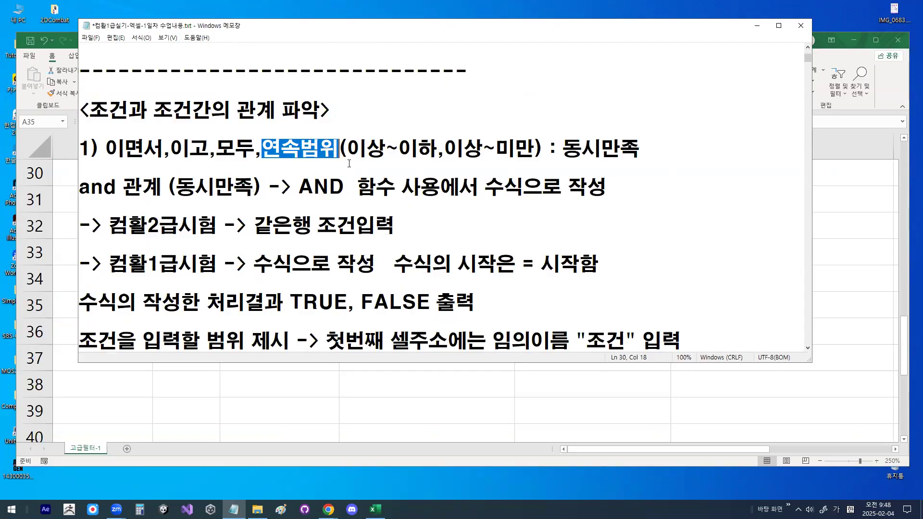
pyautogui.moveTo(299, 187); pyautogui.dragTo(340, 184)
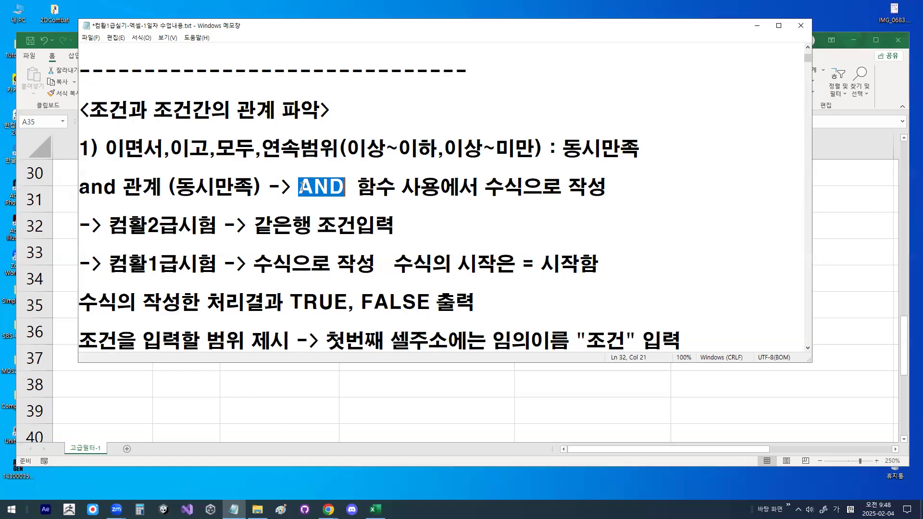
pyautogui.click(337, 184)
pyautogui.hotkey('ctrl', '2')
# Highlight 컴활2급시험, 같은행 조건입력 and 수식으로 작성, including formulas starting with =
pyautogui.moveTo(116, 158); pyautogui.dragTo(321, 158)
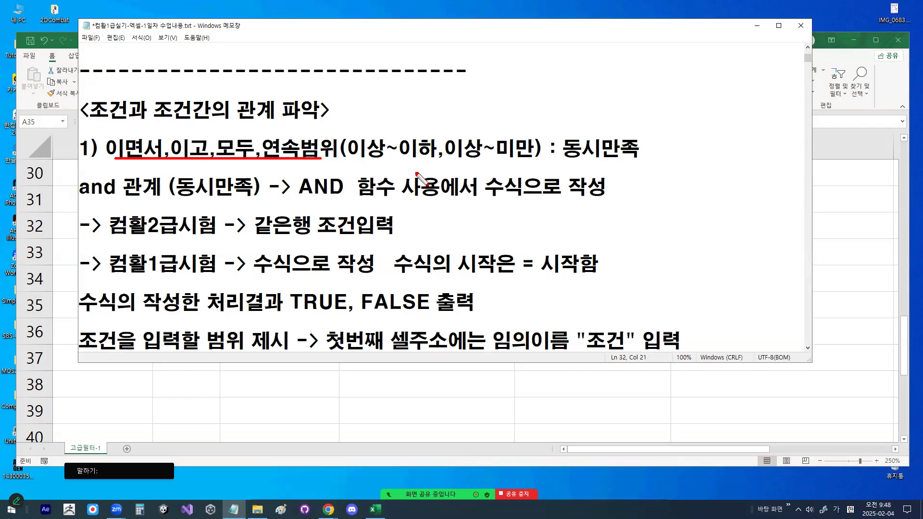
pyautogui.moveTo(159, 162)
pyautogui.mouseDown()
pyautogui.moveTo(119, 159)
pyautogui.moveTo(211, 159)
pyautogui.moveTo(226, 129)
pyautogui.moveTo(241, 149)
pyautogui.mouseUp()
pyautogui.press('Escape')
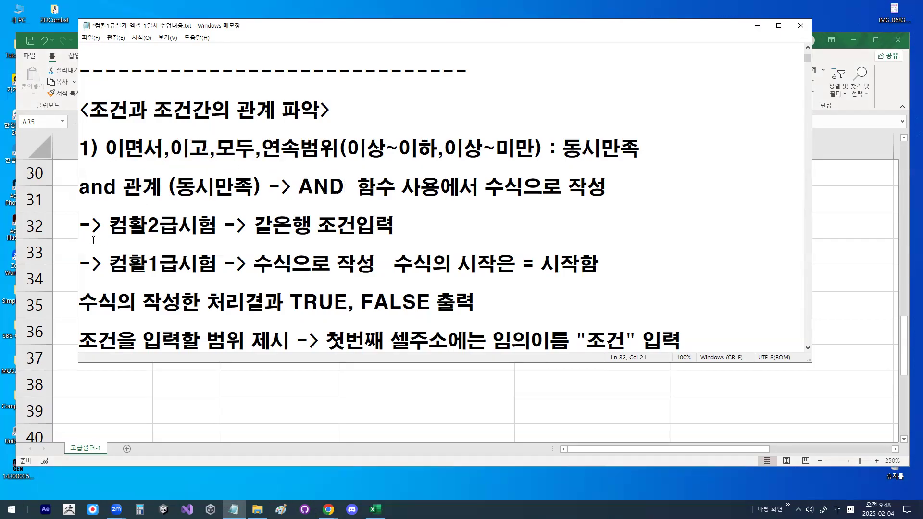
pyautogui.moveTo(109, 224); pyautogui.dragTo(209, 223)
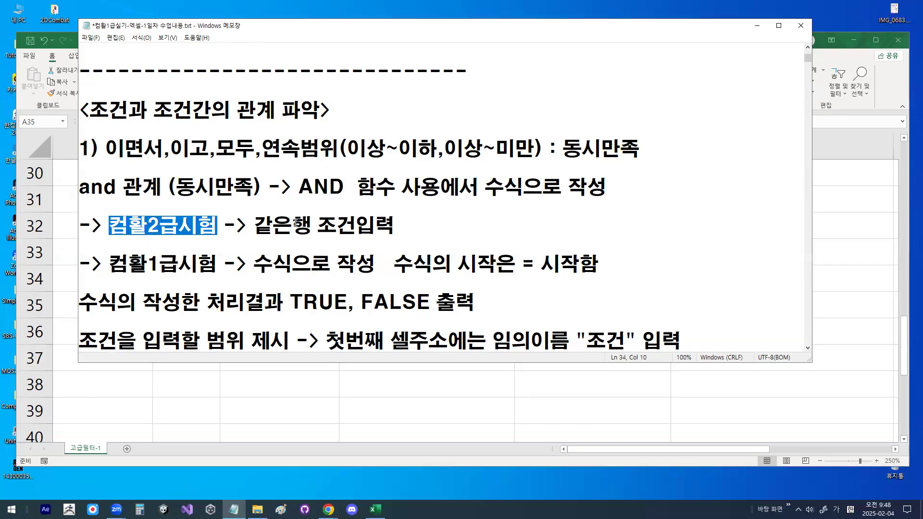
pyautogui.moveTo(253, 224); pyautogui.dragTo(393, 231)
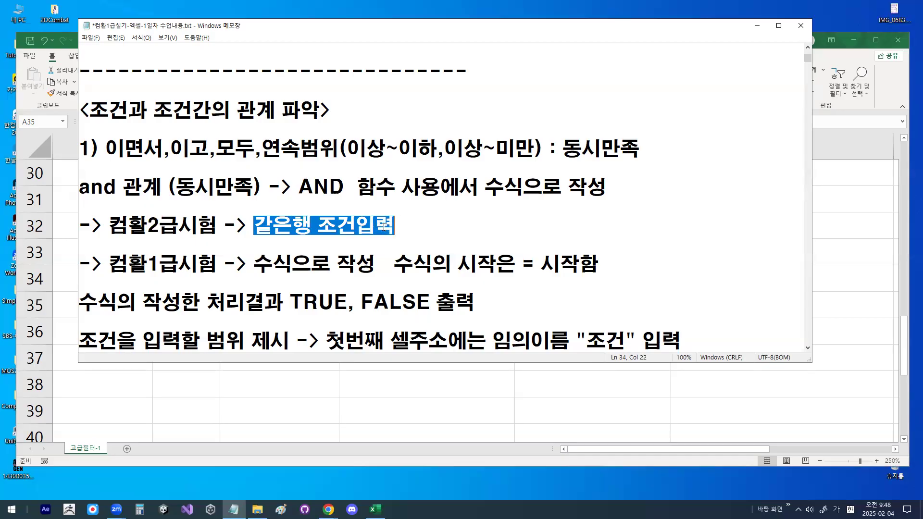
pyautogui.moveTo(253, 264); pyautogui.dragTo(350, 268)
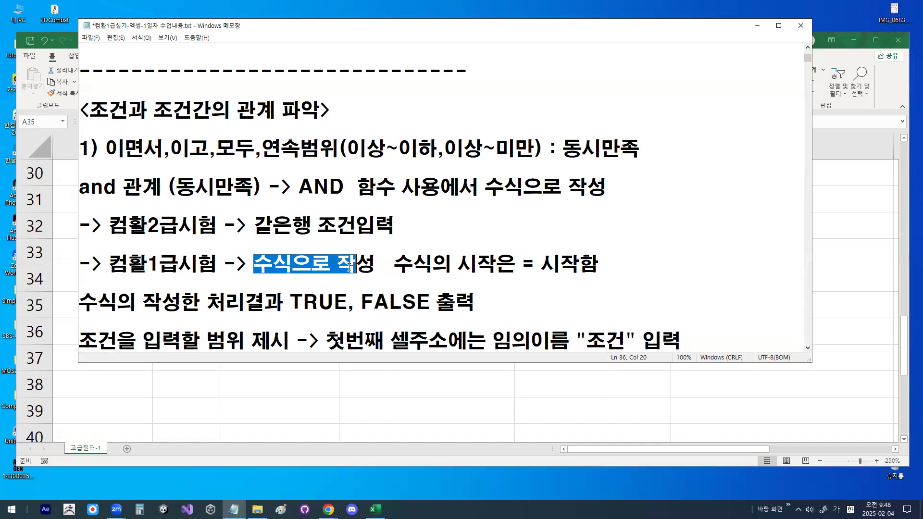
pyautogui.click(258, 263)
pyautogui.moveTo(258, 263); pyautogui.dragTo(291, 264)
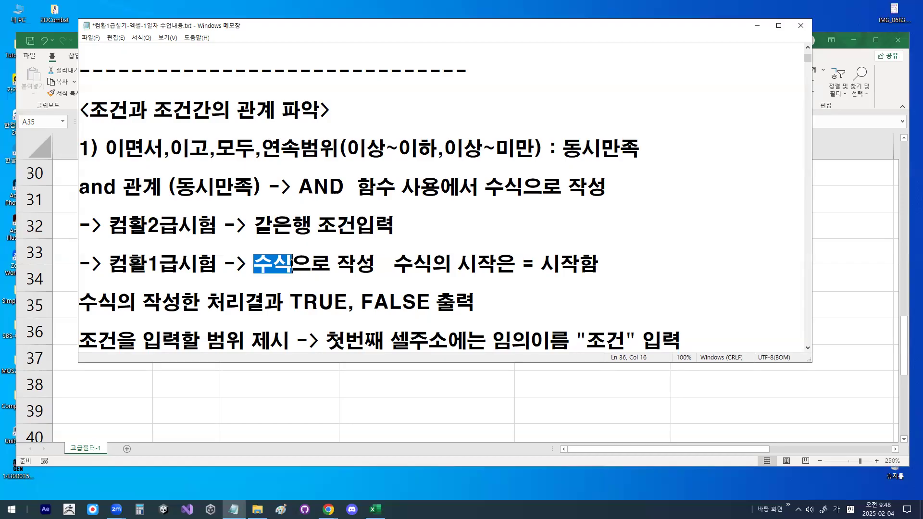
pyautogui.moveTo(389, 263); pyautogui.dragTo(606, 264)
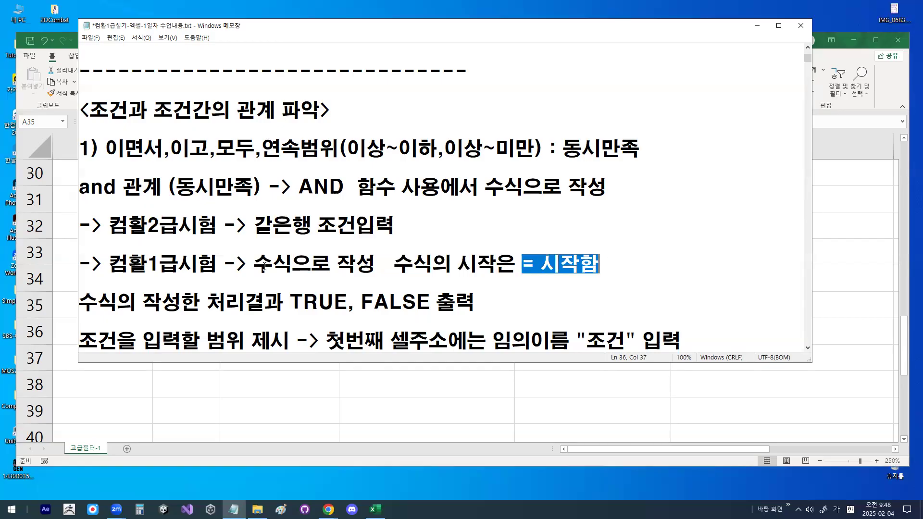
pyautogui.moveTo(258, 264); pyautogui.dragTo(369, 264)
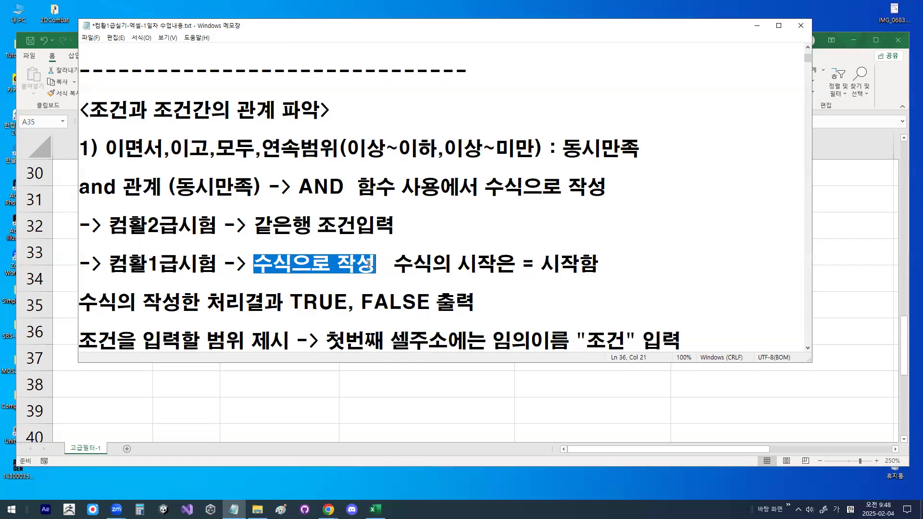
# Add a blank line after the FALSE 출력 line and highlight 수식 and TRUE, FALSE
pyautogui.click(491, 302)
pyautogui.press('Return')
pyautogui.press('Return')
pyautogui.press('Return')
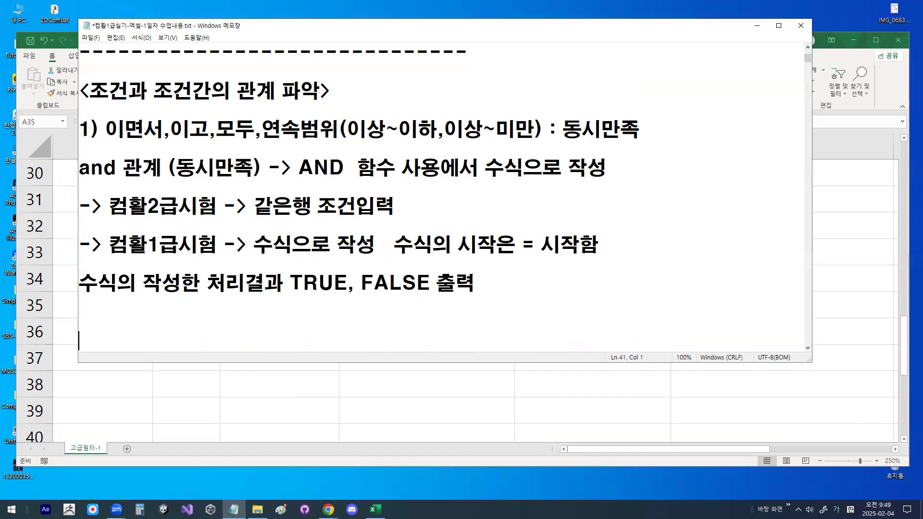
pyautogui.moveTo(253, 244); pyautogui.dragTo(299, 245)
pyautogui.moveTo(295, 284); pyautogui.dragTo(427, 279)
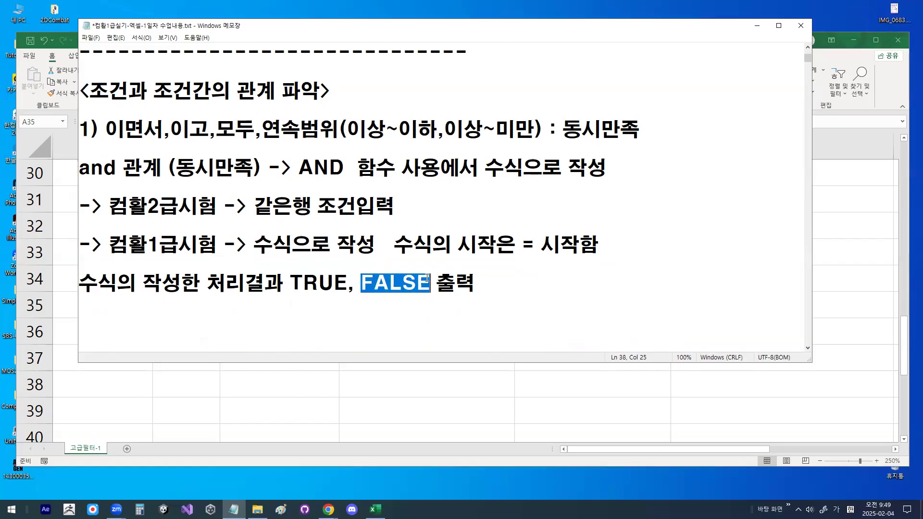
pyautogui.moveTo(290, 282); pyautogui.dragTo(431, 281)
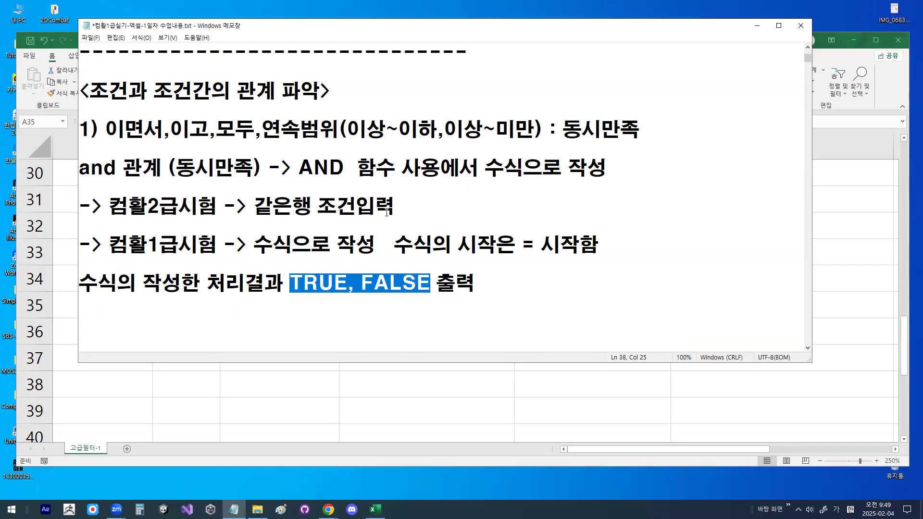
pyautogui.click(109, 337)
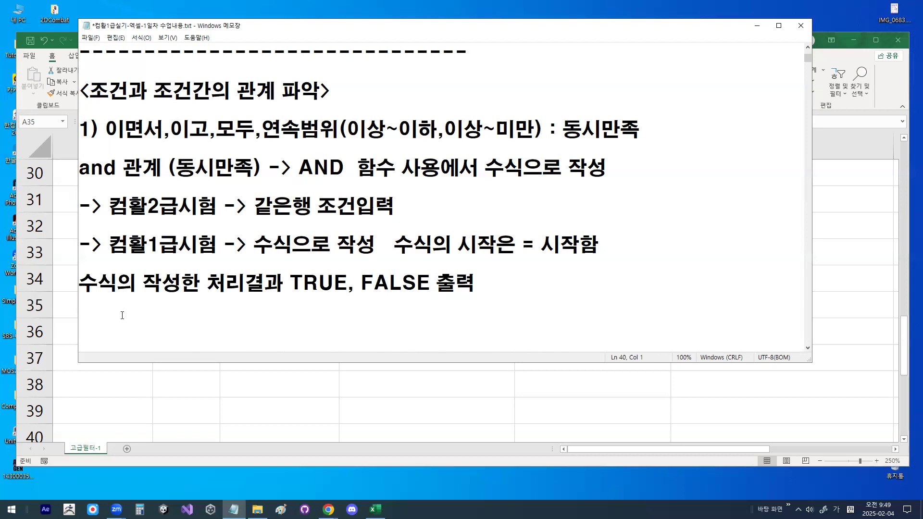
# Insert blank lines below the TRUE, FALSE output line
pyautogui.write('조건을 입력할 범위 제시 -> 첫번째 셀주소에는 임의이름 "조건" 입력')
pyautogui.press('Down')
pyautogui.press('Down')
pyautogui.press('Down')
pyautogui.press('Down')
pyautogui.press('Down')
pyautogui.press('Down')
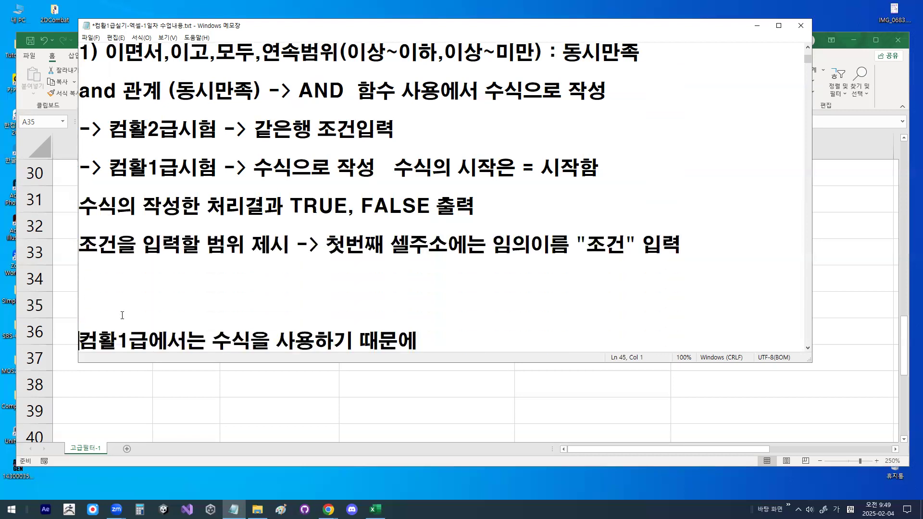
pyautogui.press('Up')
pyautogui.press('Up')
pyautogui.press('Up')
pyautogui.press('Up')
pyautogui.press('Up')
pyautogui.press('Return')
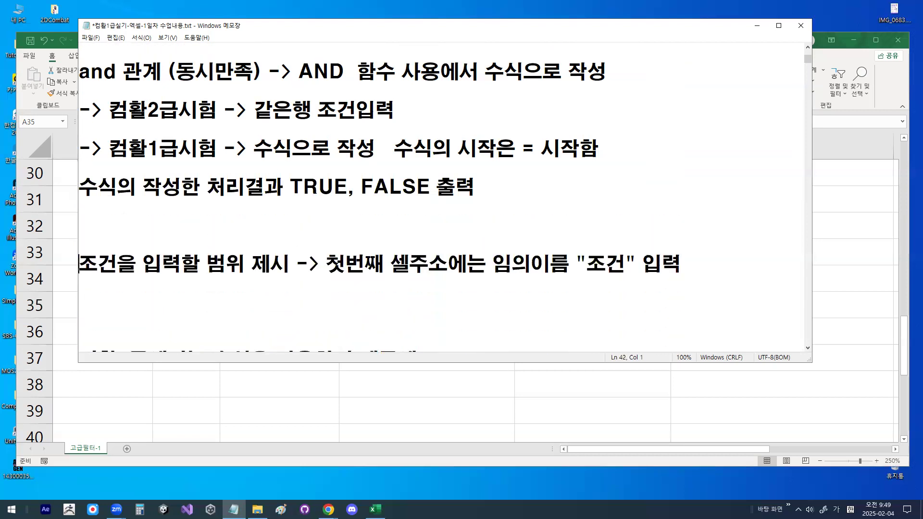
pyautogui.press('Return')
pyautogui.press('Return')
pyautogui.press('Return')
pyautogui.press('Up')
pyautogui.press('Up')
pyautogui.press('Up')
# Type '기초부분) 조건식 - 조건입력순서' and add a blank line above it
pyautogui.write('ㄱㅊ')
pyautogui.press('BackSpace')
pyautogui.press('BackSpace')
pyautogui.write('기초')
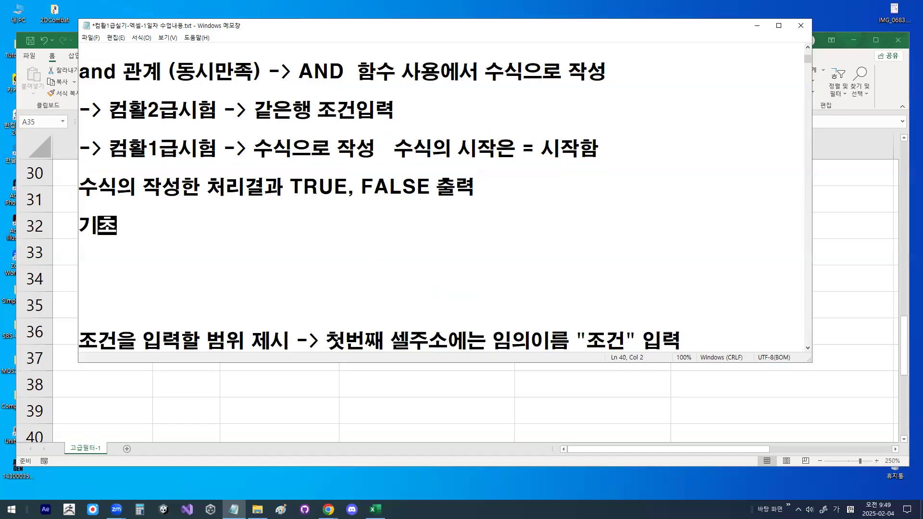
pyautogui.write('부문)')
pyautogui.press('Return')
pyautogui.press('Up')
pyautogui.press('End')
pyautogui.write('조건식')
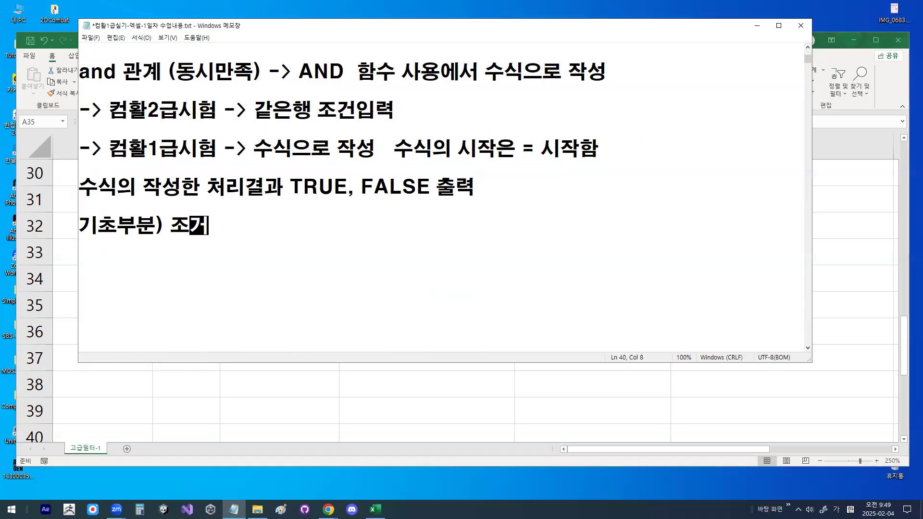
pyautogui.write('  - ')
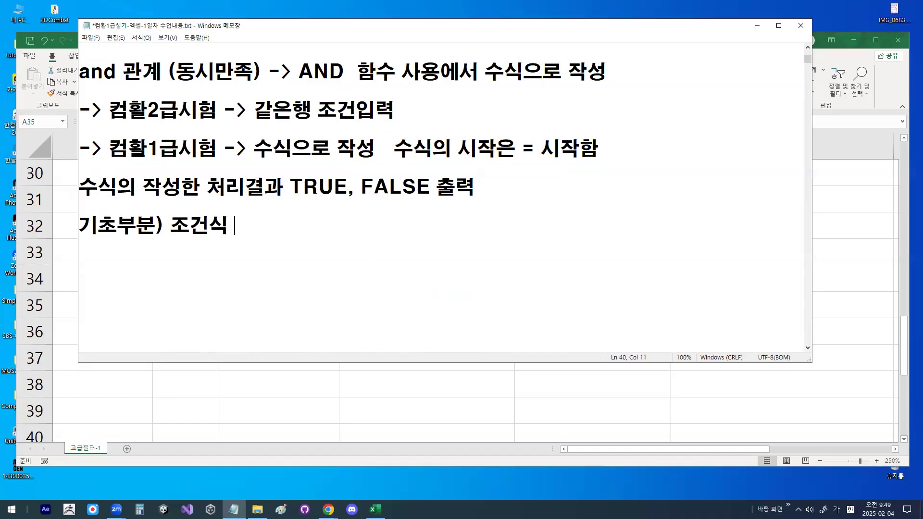
pyautogui.write('조건입력순서')
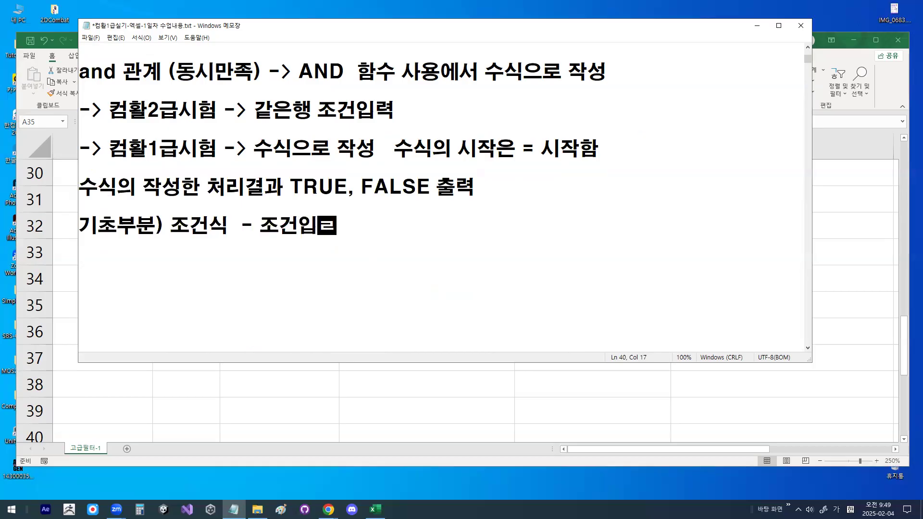
pyautogui.press('Return')
pyautogui.press('Up')
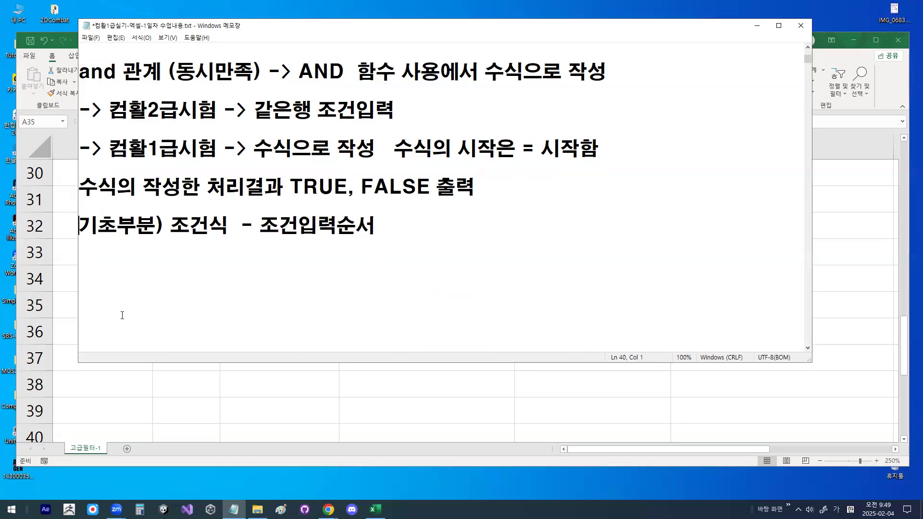
pyautogui.press('Return')
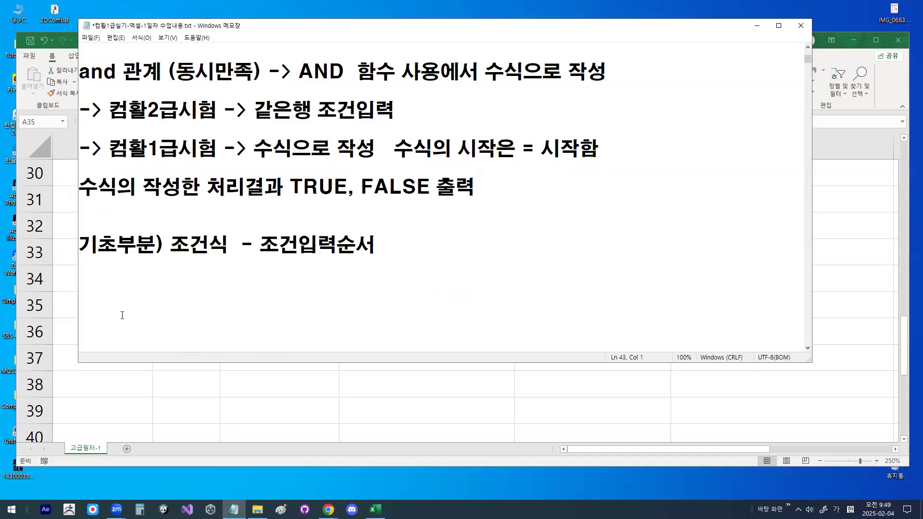
# Type '=and 또는 or' on the new Notepad line, fixing the Han/Eng input slips
pyautogui.write('=')
pyautogui.press('Hangul')
pyautogui.write('and')
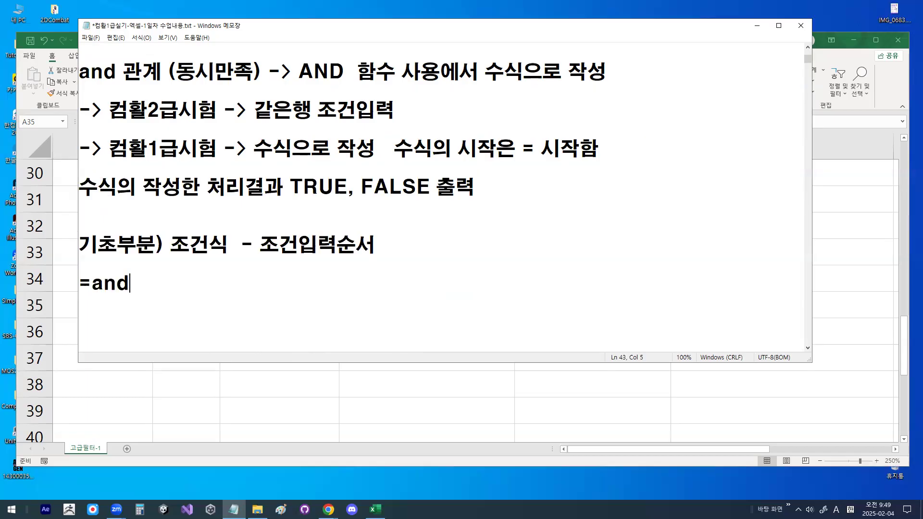
pyautogui.write(' Ehs')
pyautogui.press('BackSpace')
pyautogui.press('BackSpace')
pyautogui.press('BackSpace')
pyautogui.press('Hangul')
pyautogui.write('he')
pyautogui.press('BackSpace')
pyautogui.press('BackSpace')
pyautogui.press('Hangul')
pyautogui.write('HE')
pyautogui.press('BackSpace')
pyautogui.press('BackSpace')
pyautogui.press('Hangul')
pyautogui.write('Ehsms')
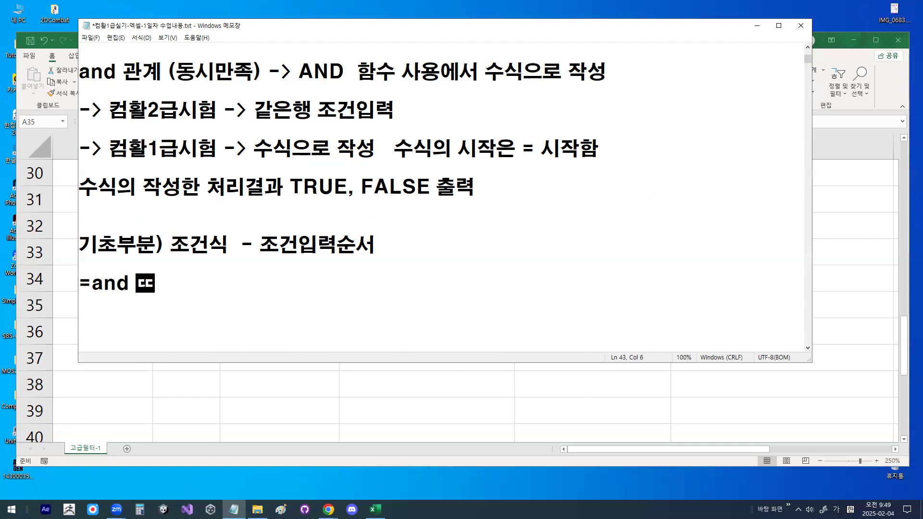
pyautogui.press('Hangul')
pyautogui.write('or')
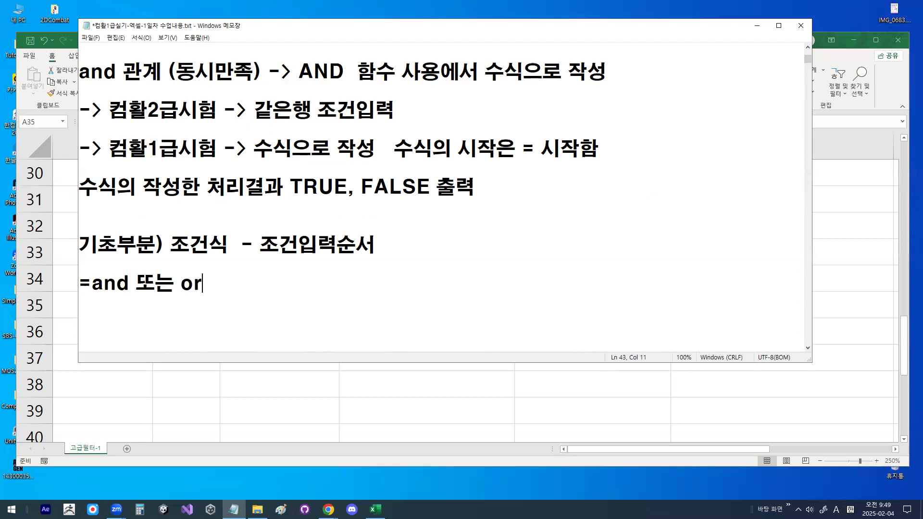
pyautogui.write('9')
pyautogui.press('BackSpace')
# Finish the line with '(조건식)' and insert a blank line above it
pyautogui.write('(')
pyautogui.write('whr')
pyautogui.press('BackSpace')
pyautogui.press('BackSpace')
pyautogui.press('BackSpace')
pyautogui.press('Hangul')
pyautogui.write('whrjstlr)')
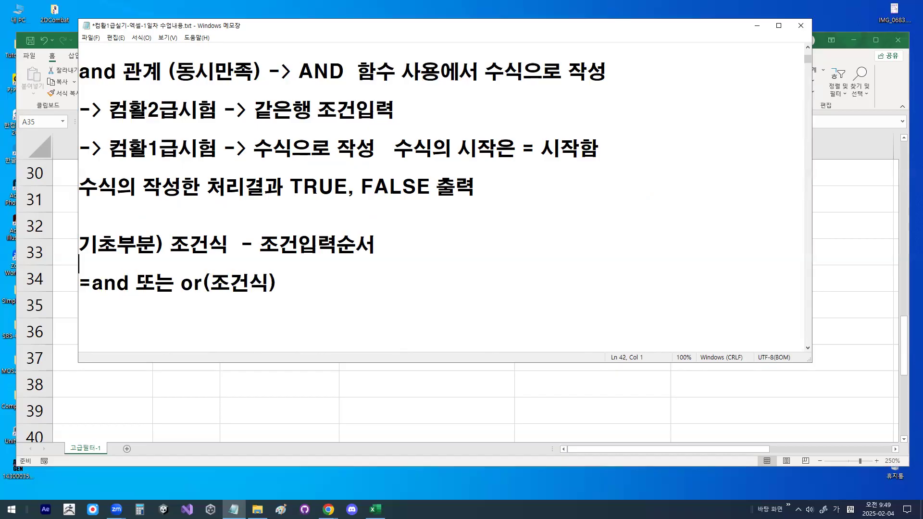
pyautogui.press('Return')
# Type the line '셀주소 비교연산자 비교값 ("문자", 숫자)' in the notes
pyautogui.write('tpfwnth')
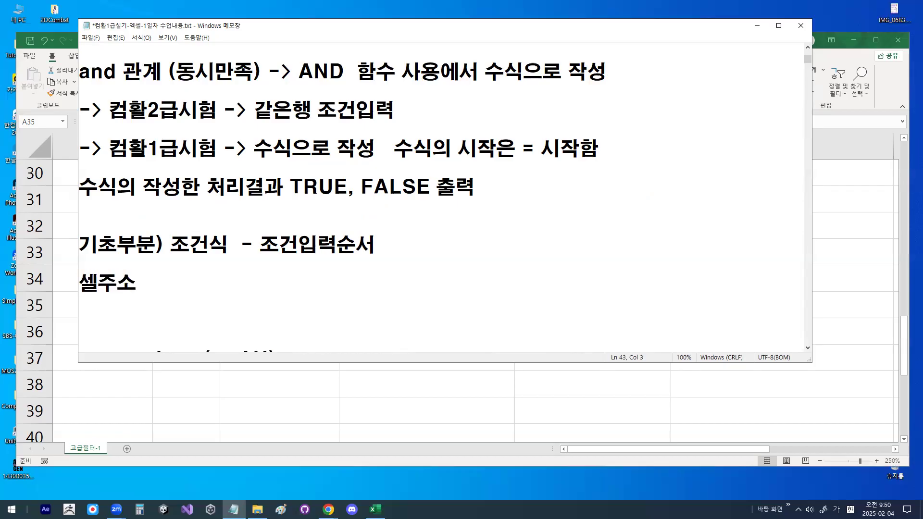
pyautogui.write('  qlryudu')
pyautogui.press('BackSpace')
pyautogui.press('BackSpace')
pyautogui.press('BackSpace')
pyautogui.write('dustkswk  qlryrkqt (answk')
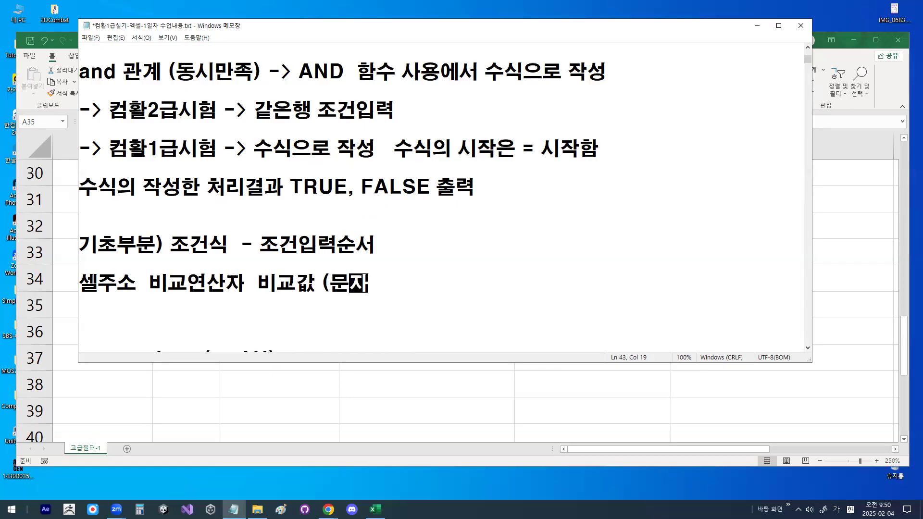
pyautogui.write('"')
pyautogui.press('Right')
pyautogui.press('Right')
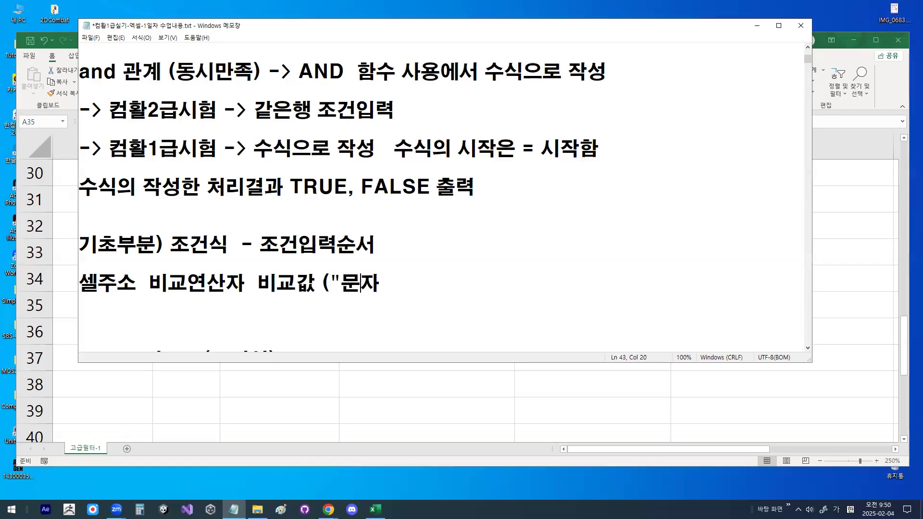
pyautogui.write('"')
pyautogui.write(', tntwk')
pyautogui.write(')')
pyautogui.press('Return')
# Add the line '함수대입(결과값) 비교연산자 비교값 ("문자", 숫자' above the 셀주소 line
pyautogui.press('Up')
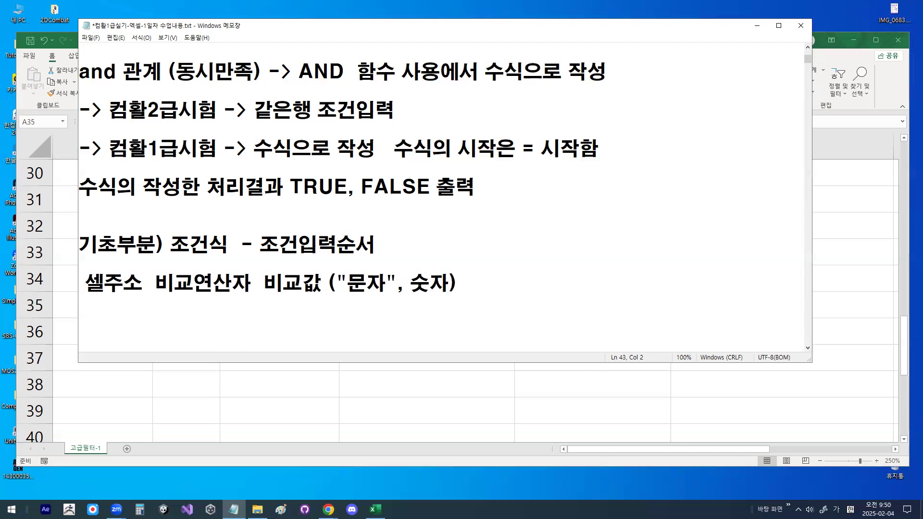
pyautogui.press('BackSpace')
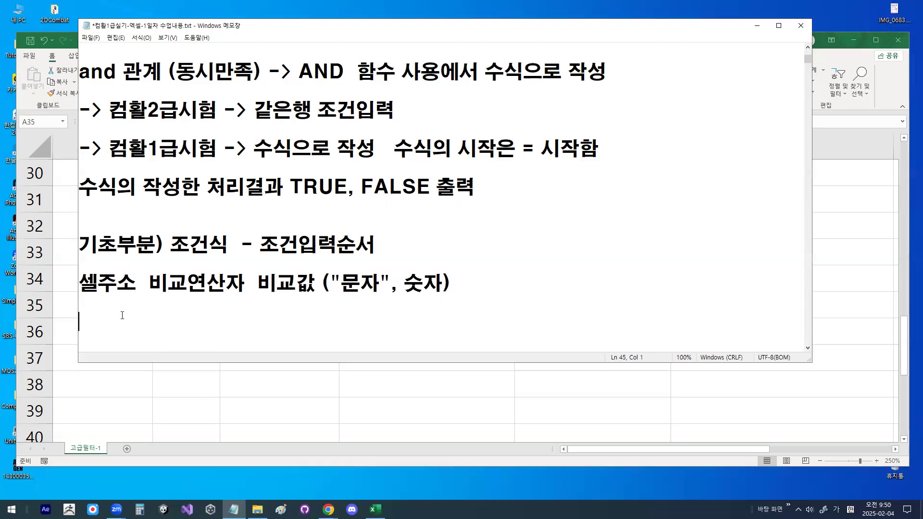
pyautogui.write('gkatneodlq')
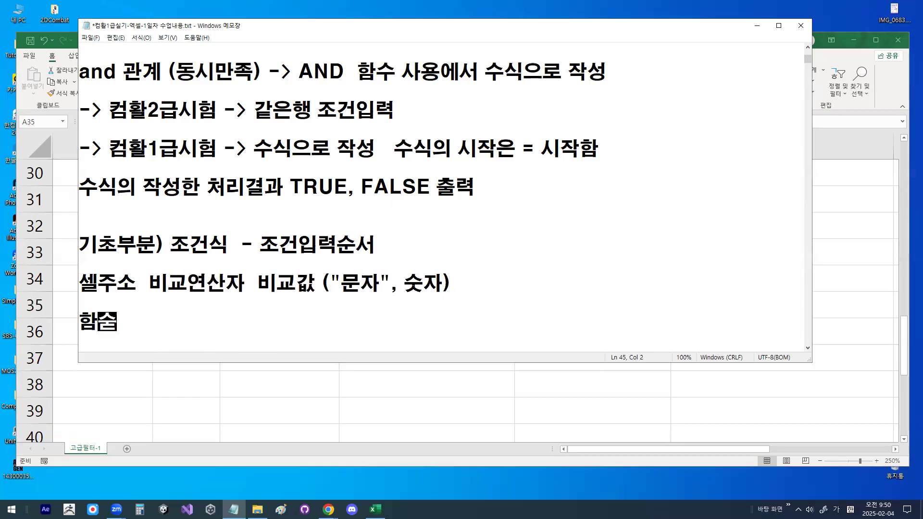
pyautogui.write('9f')
pyautogui.press('BackSpace')
pyautogui.press('BackSpace')
pyautogui.write('9셀')
pyautogui.press('BackSpace')
pyautogui.press('BackSpace')
pyautogui.press('BackSpace')
pyautogui.press('BackSpace')
pyautogui.write('(')
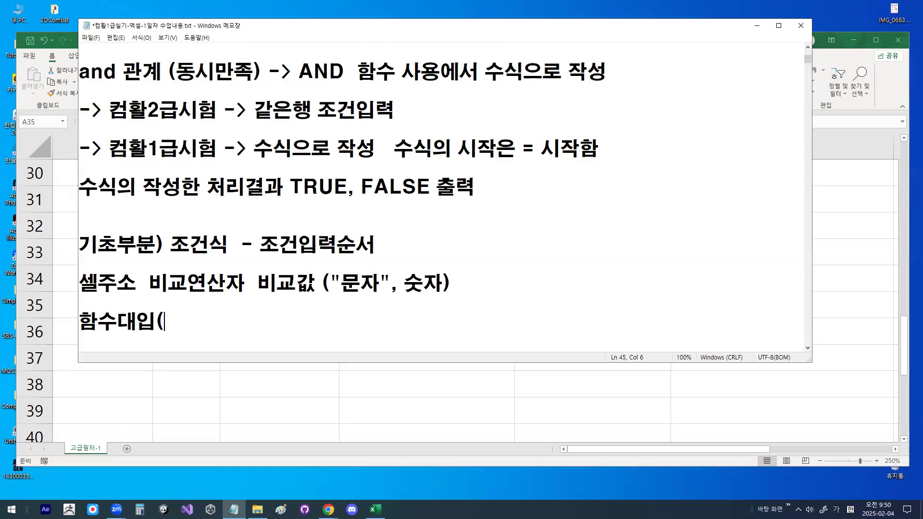
pyautogui.write('결과값) 비교연산자')
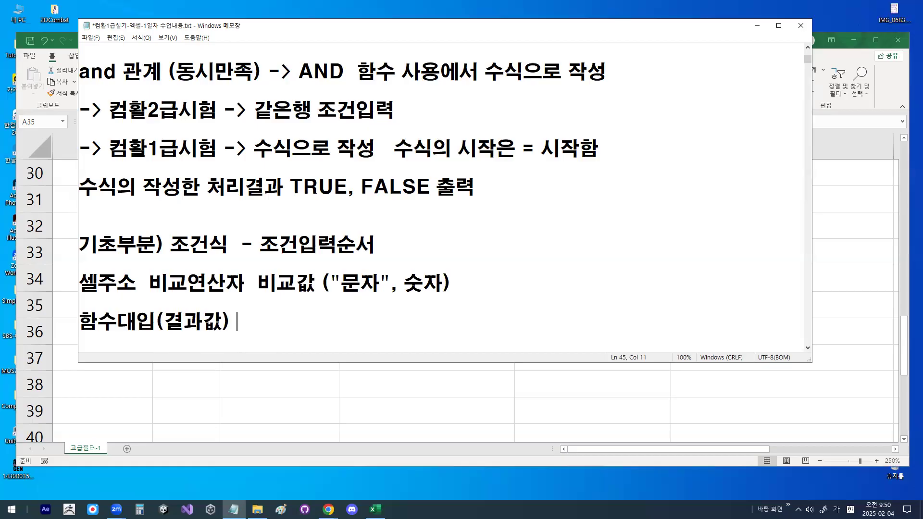
pyautogui.write(' 비교값')
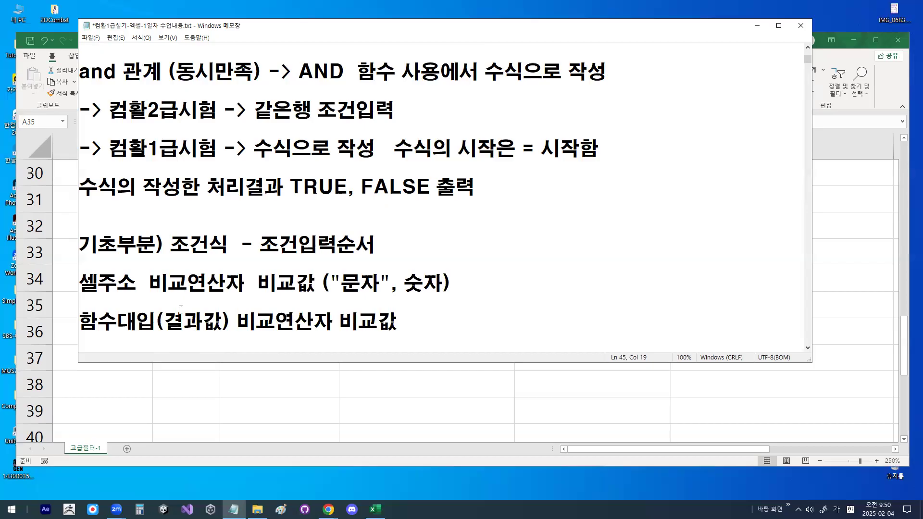
pyautogui.moveTo(321, 282); pyautogui.dragTo(440, 293)
pyautogui.hotkey('ctrl', 'c')
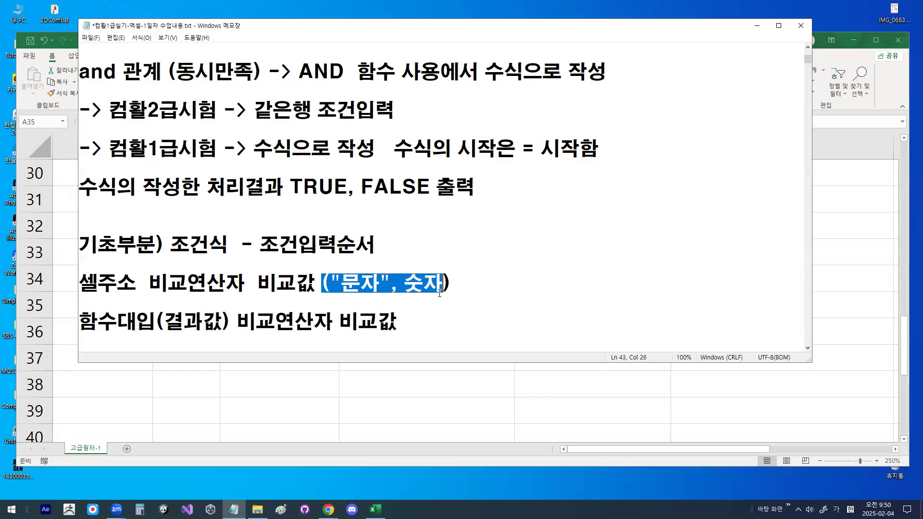
pyautogui.click(407, 323)
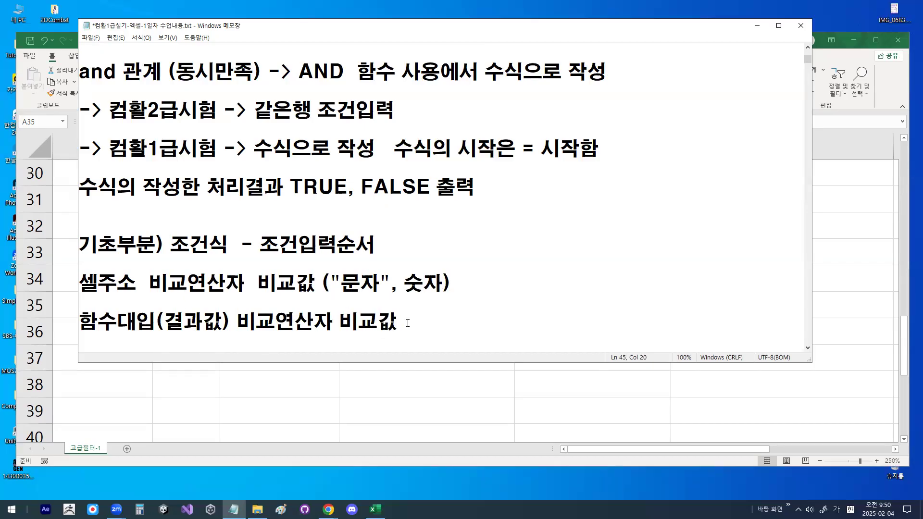
pyautogui.hotkey('ctrl', 'v')
# Add a dashed divider line under TRUE, FALSE and minimise Notepad
pyautogui.scroll(-1, 481, 214)
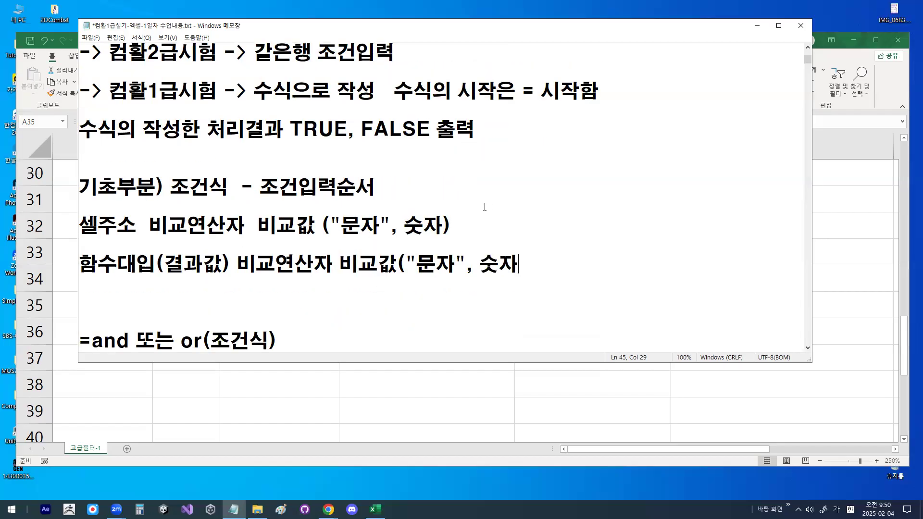
pyautogui.click(201, 165)
pyautogui.press('Return')
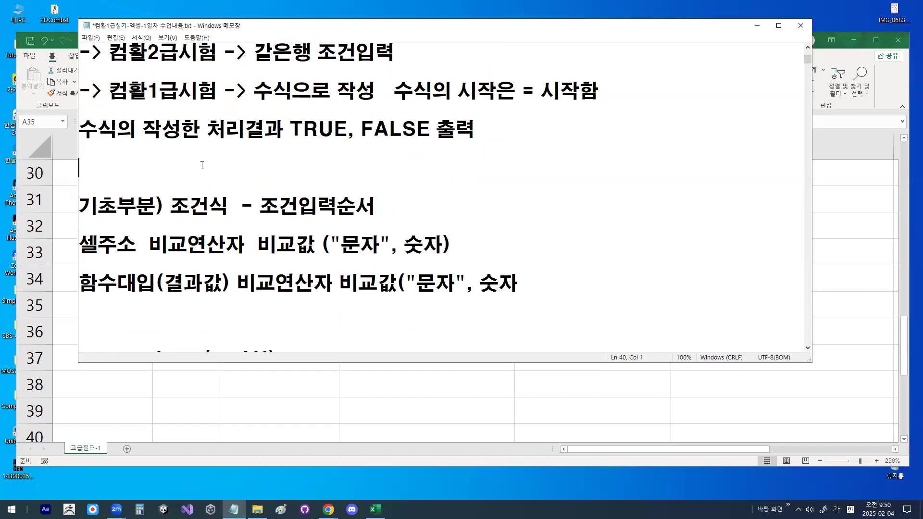
pyautogui.write('--------------------------------')
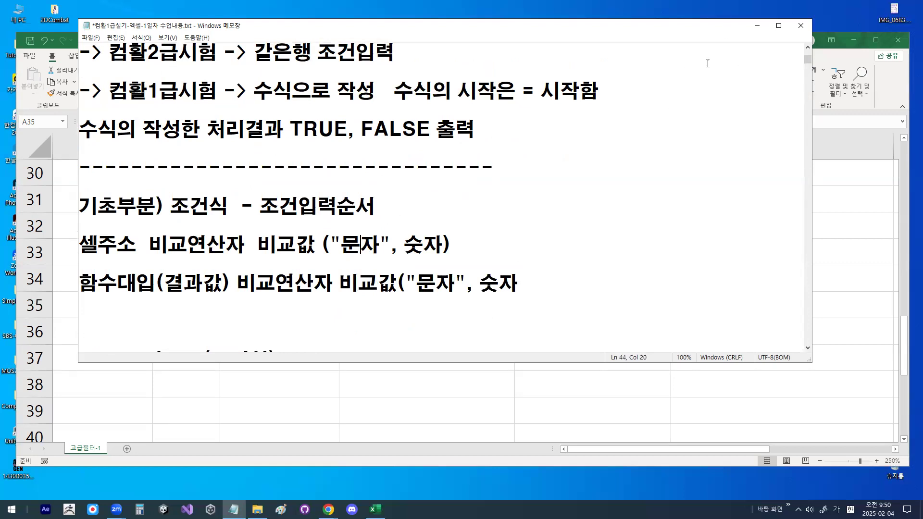
pyautogui.click(757, 25)
# Enter 가 in cell C39
pyautogui.click(465, 224)
pyautogui.scroll(-2, 466, 226)
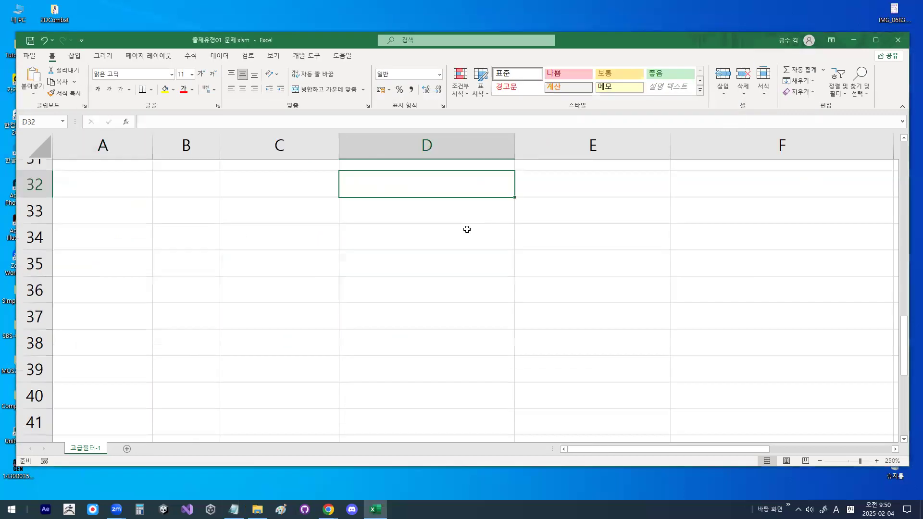
pyautogui.click(290, 249)
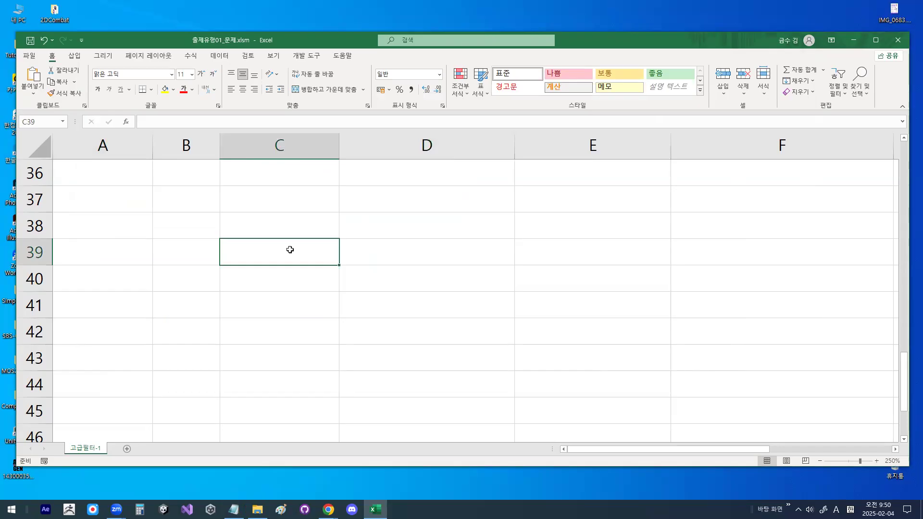
pyautogui.write('ㄱ')
pyautogui.press('Return')
pyautogui.click(289, 250)
pyautogui.write('가')
pyautogui.press('Return')
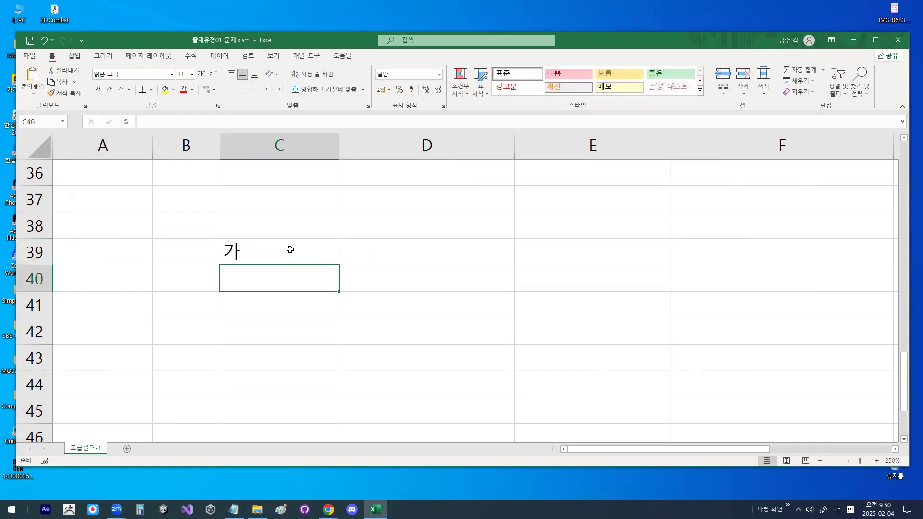
# Set the entire worksheet's font to HY견고딕
pyautogui.click(28, 142)
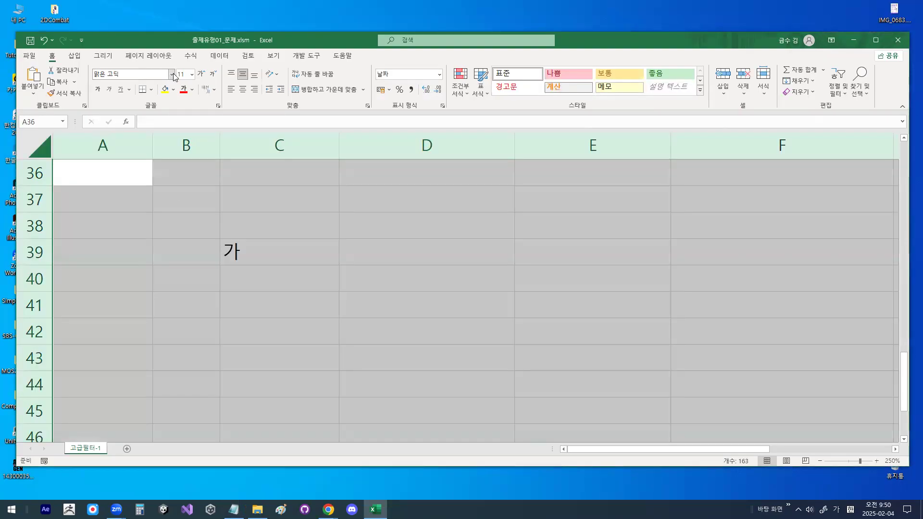
pyautogui.click(171, 74)
pyautogui.click(158, 168)
pyautogui.click(294, 321)
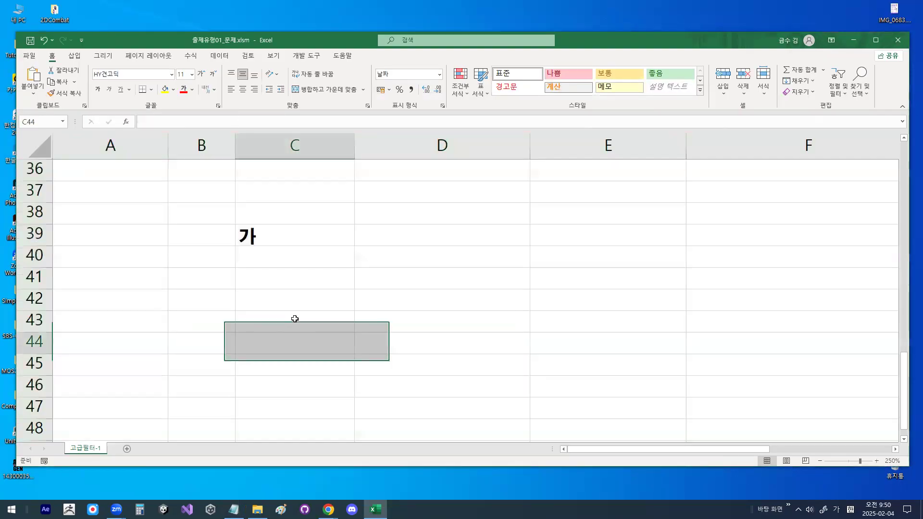
# Enter 100 in cell C40 and begin a formula in D39
pyautogui.click(281, 261)
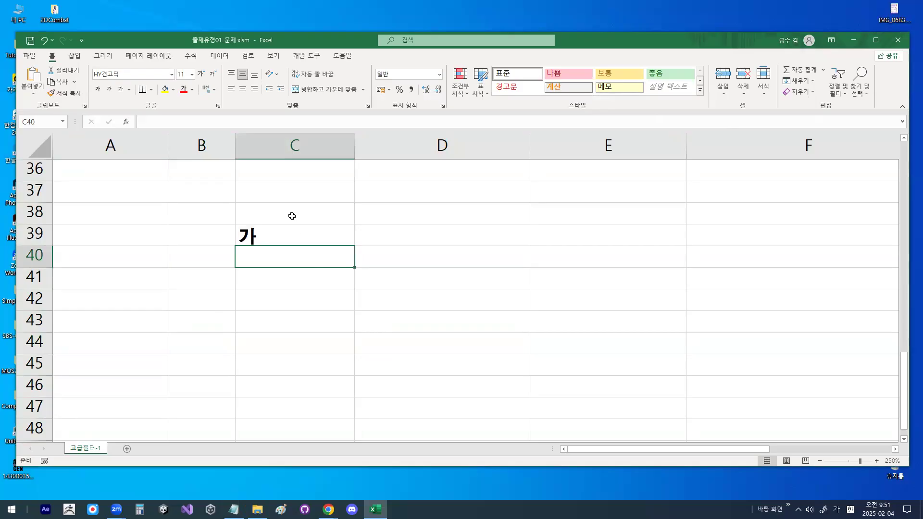
pyautogui.write('100')
pyautogui.press('Return')
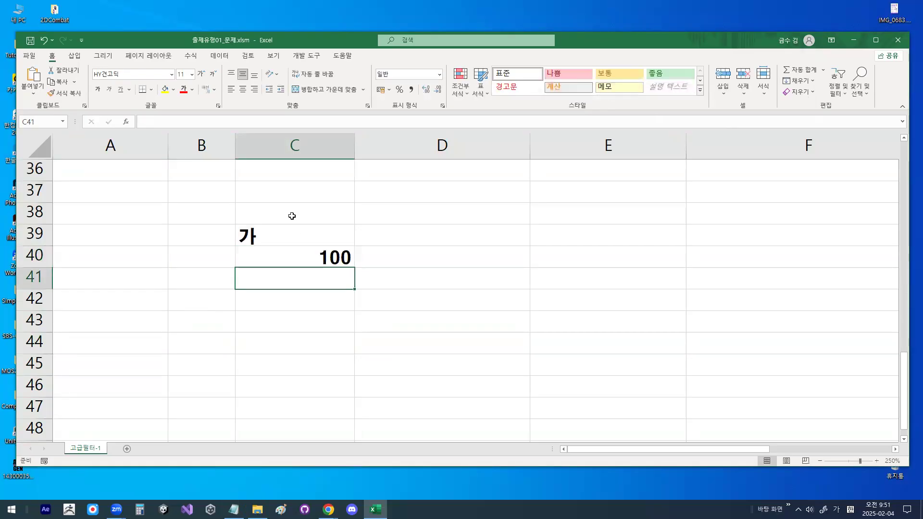
pyautogui.press('Up')
pyautogui.press('Up')
pyautogui.press('Right')
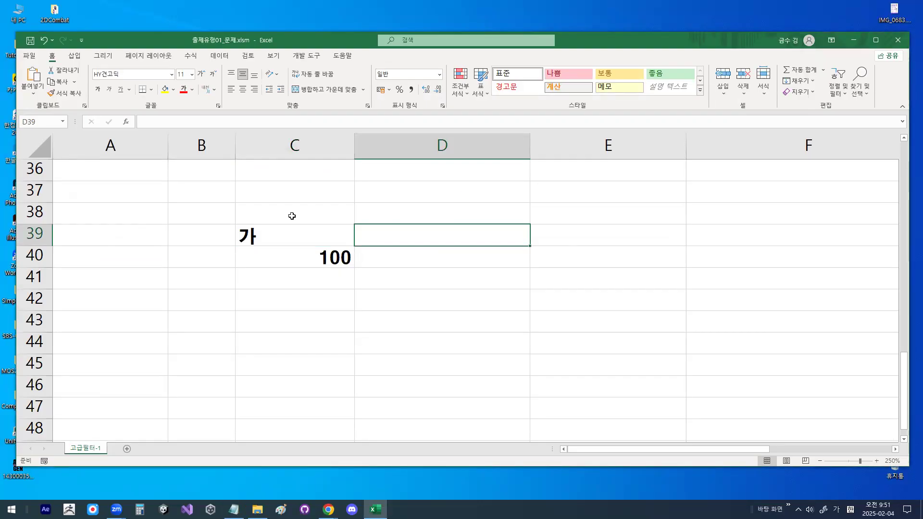
pyautogui.write('=')
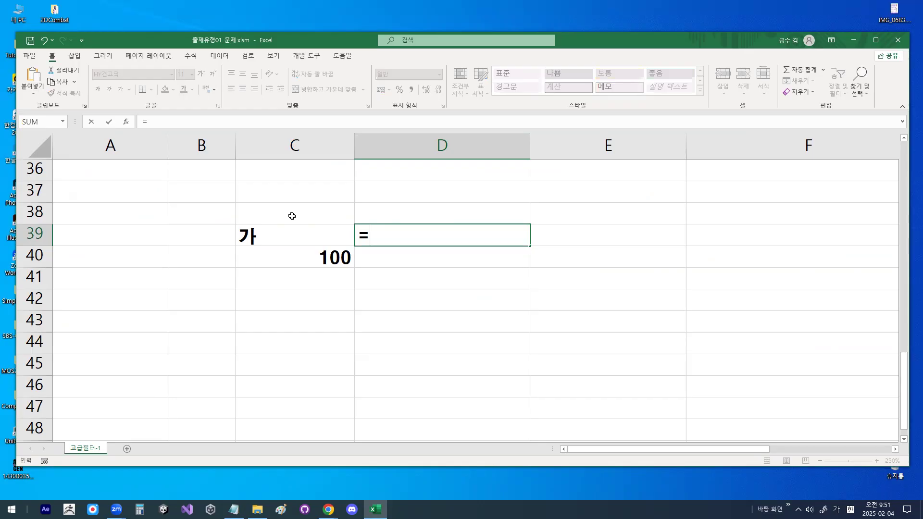
# Enter =C39="가" in D39 so it returns TRUE
pyautogui.click(276, 234)
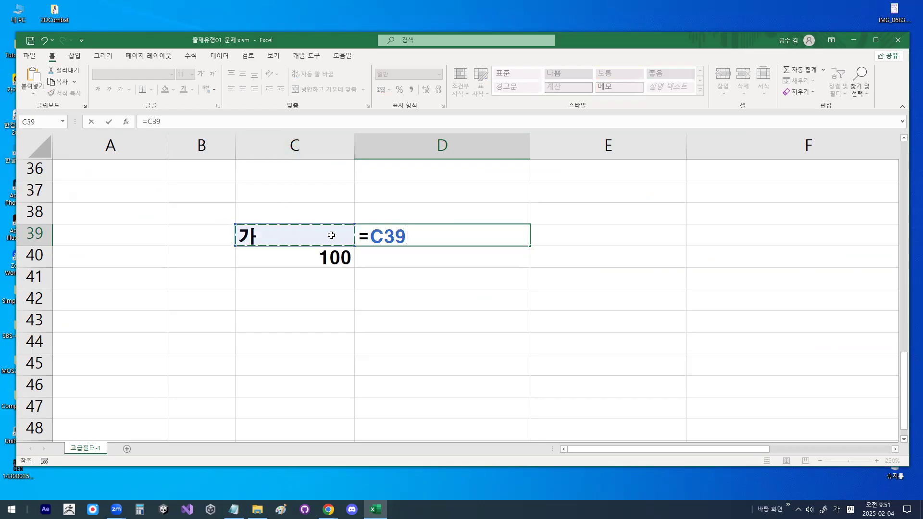
pyautogui.hotkey('ctrl', '1')
pyautogui.click(248, 237)
pyautogui.moveTo(278, 239)
pyautogui.mouseDown()
pyautogui.moveTo(264, 256)
pyautogui.moveTo(225, 212)
pyautogui.moveTo(268, 247)
pyautogui.mouseUp()
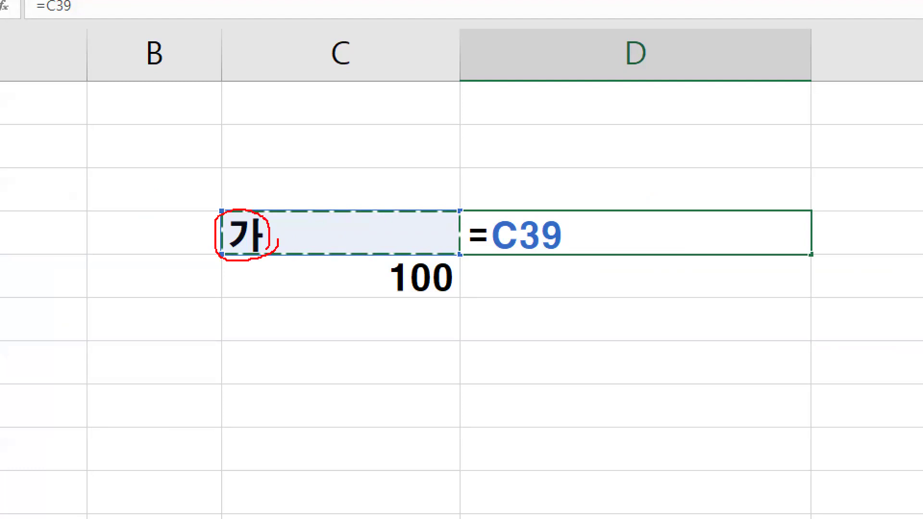
pyautogui.press('Escape')
pyautogui.write('=')
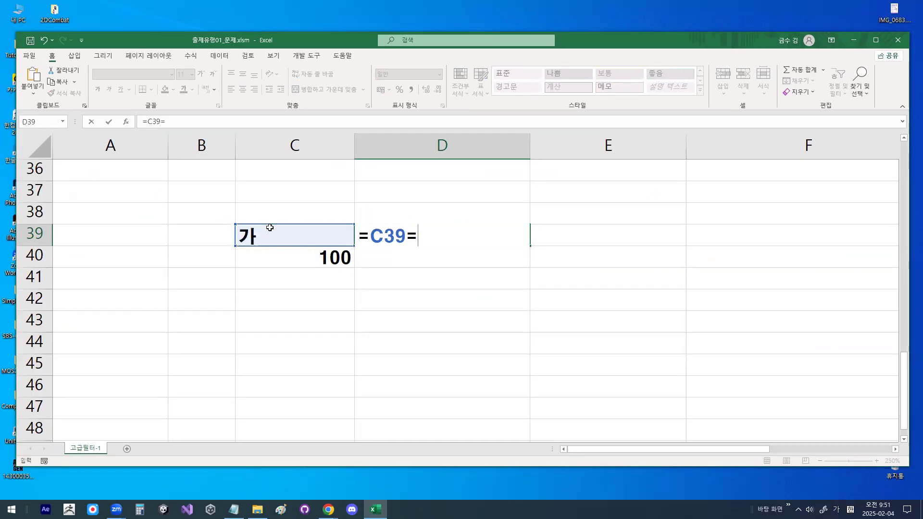
pyautogui.write('"가"')
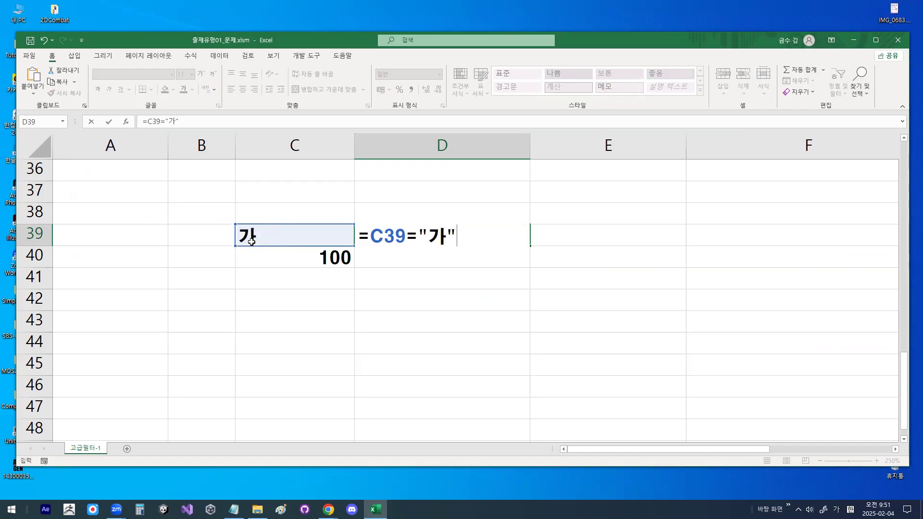
pyautogui.hotkey('ctrl', '1')
pyautogui.moveTo(249, 238)
pyautogui.mouseDown()
pyautogui.moveTo(246, 245)
pyautogui.moveTo(265, 236)
pyautogui.mouseUp()
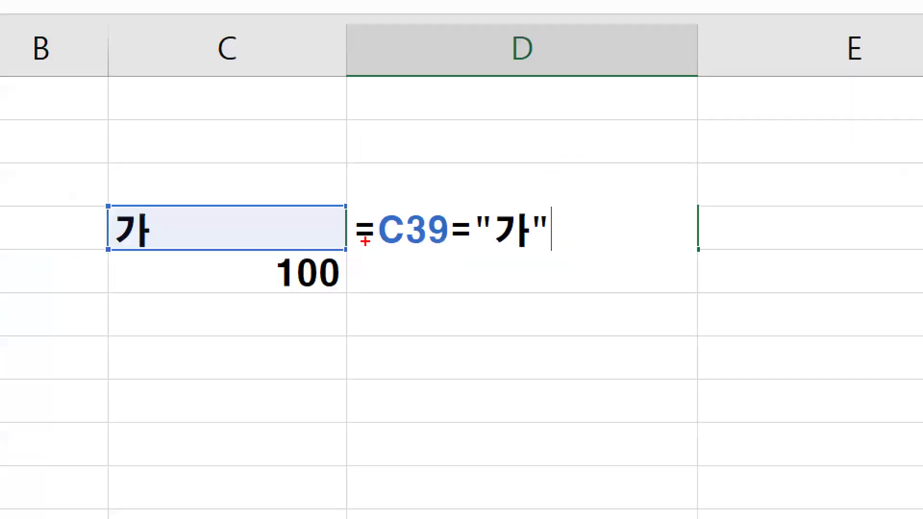
pyautogui.moveTo(482, 258)
pyautogui.mouseDown()
pyautogui.moveTo(571, 258)
pyautogui.moveTo(546, 247)
pyautogui.moveTo(493, 257)
pyautogui.moveTo(545, 197)
pyautogui.moveTo(555, 224)
pyautogui.mouseUp()
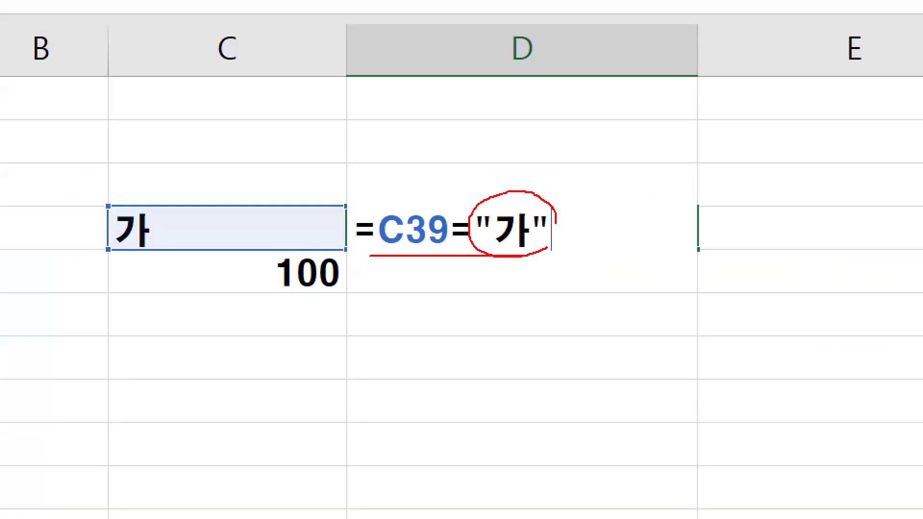
pyautogui.press('Escape')
pyautogui.press('Return')
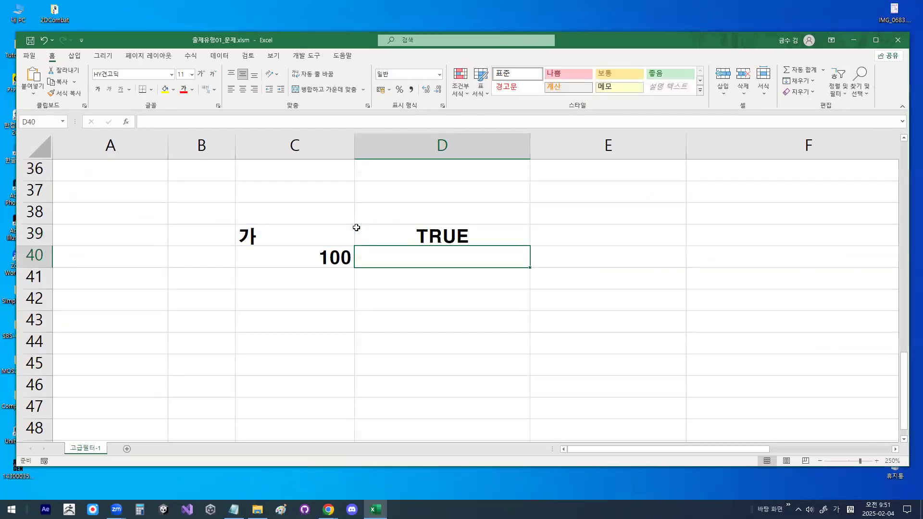
# Change D39's formula to =C39="나" so it shows FALSE
pyautogui.doubleClick(418, 235)
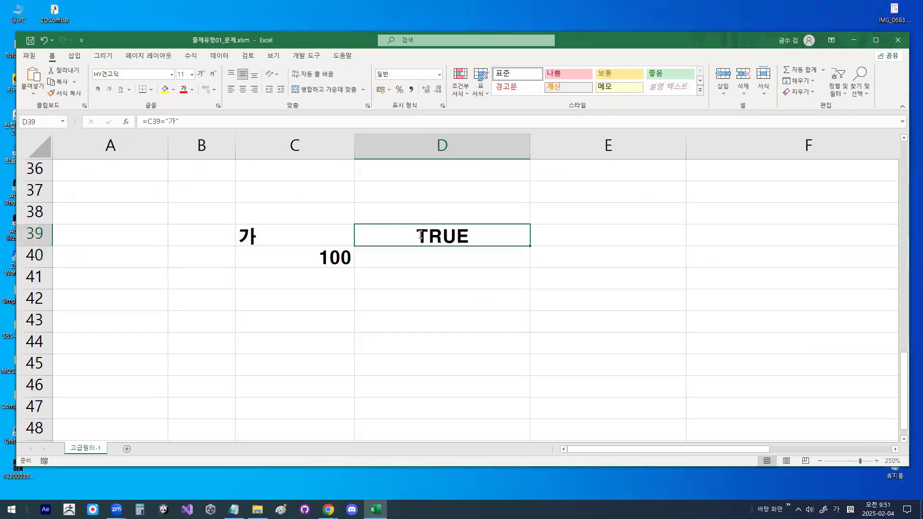
pyautogui.doubleClick(440, 233)
pyautogui.write('나')
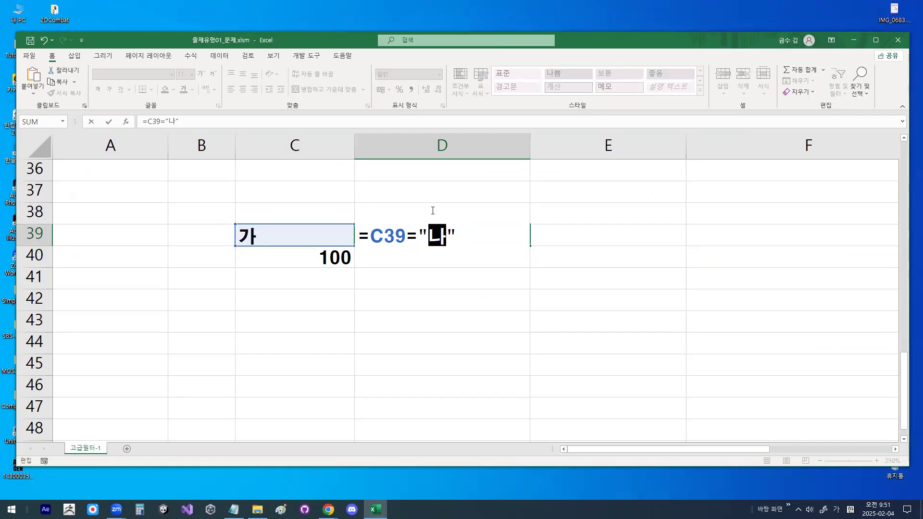
pyautogui.press('Return')
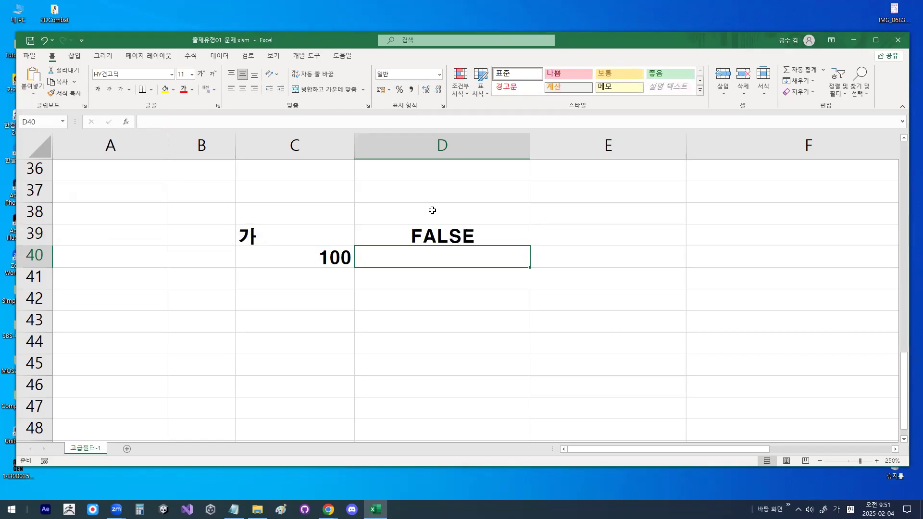
pyautogui.write('=')
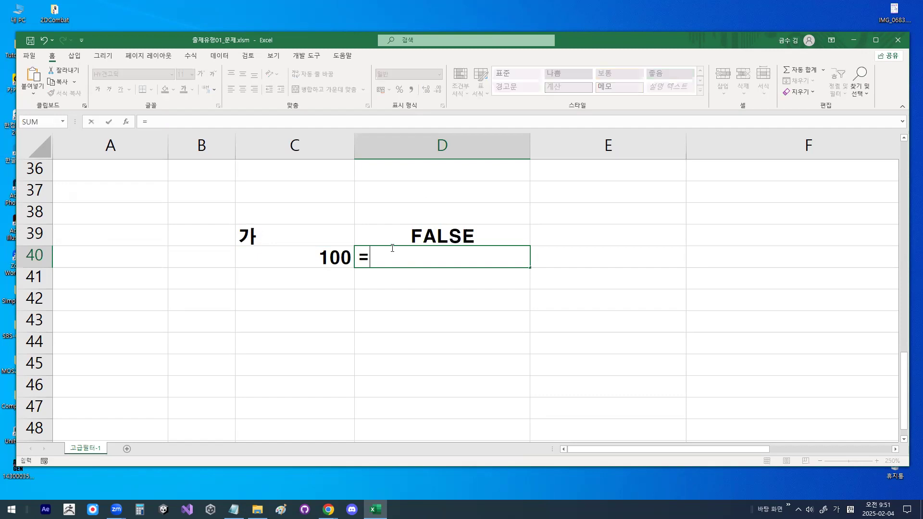
# Enter =C40>=100 in D40 so it returns TRUE
pyautogui.click(317, 260)
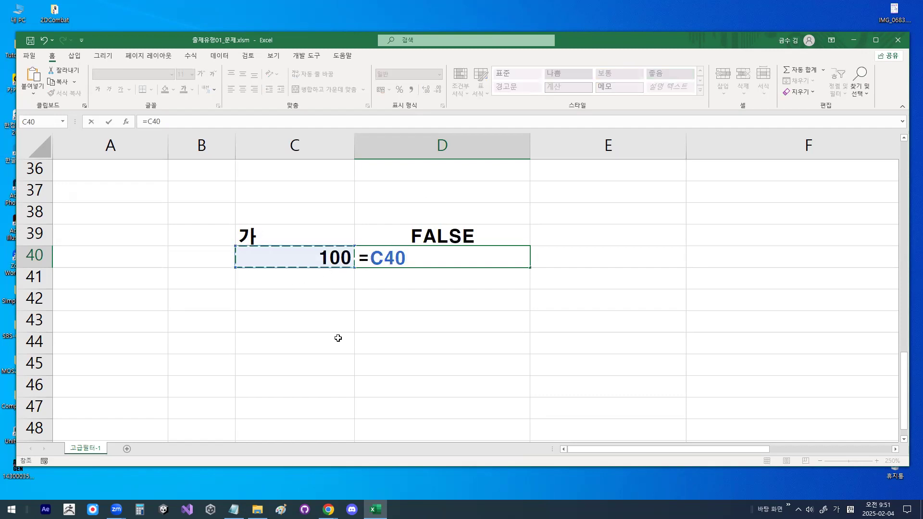
pyautogui.write('>=100')
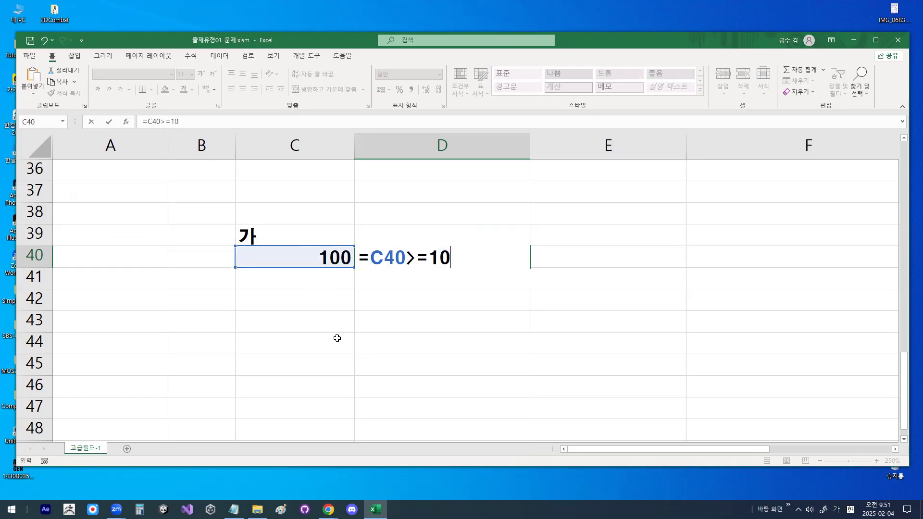
pyautogui.hotkey('ctrl', '1')
pyautogui.click(495, 252)
pyautogui.moveTo(495, 253)
pyautogui.mouseDown()
pyautogui.moveTo(427, 224)
pyautogui.moveTo(489, 241)
pyautogui.mouseUp()
pyautogui.press('Escape')
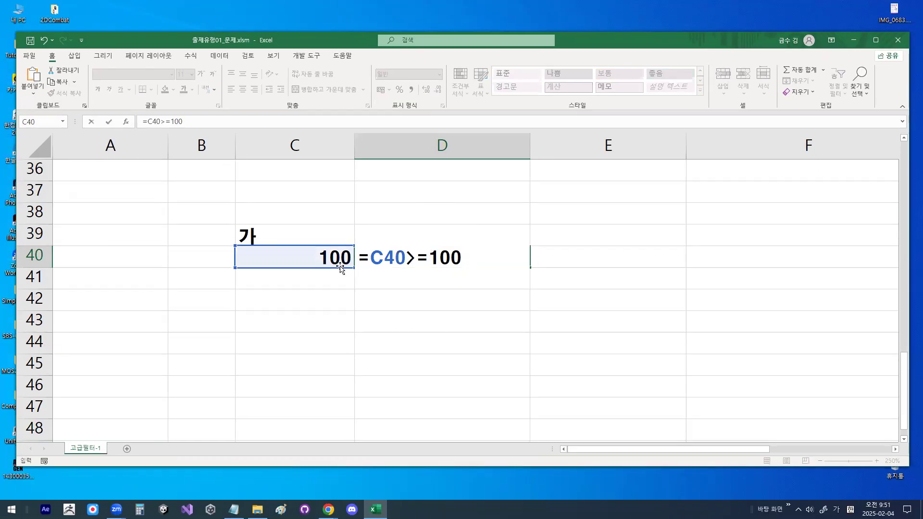
pyautogui.hotkey('ctrl', '1')
pyautogui.click(330, 263)
pyautogui.moveTo(386, 265)
pyautogui.mouseDown()
pyautogui.moveTo(368, 230)
pyautogui.moveTo(376, 249)
pyautogui.mouseUp()
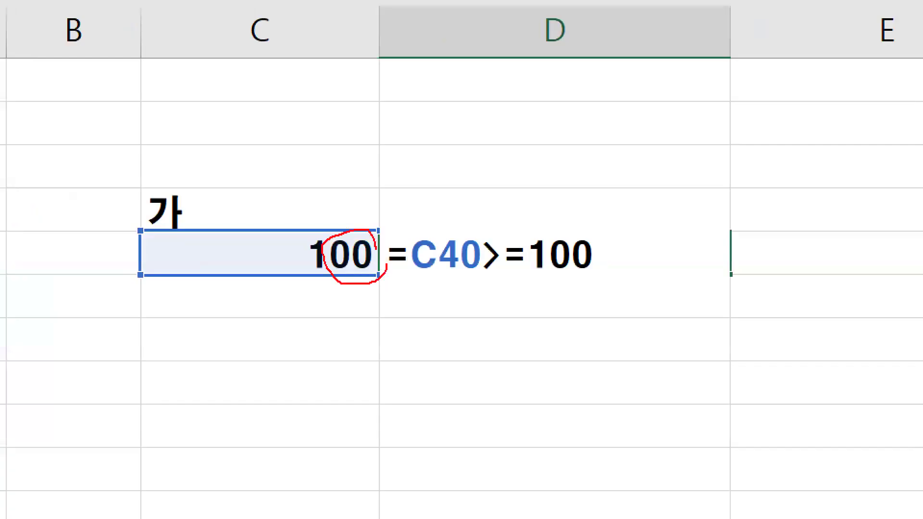
pyautogui.press('Escape')
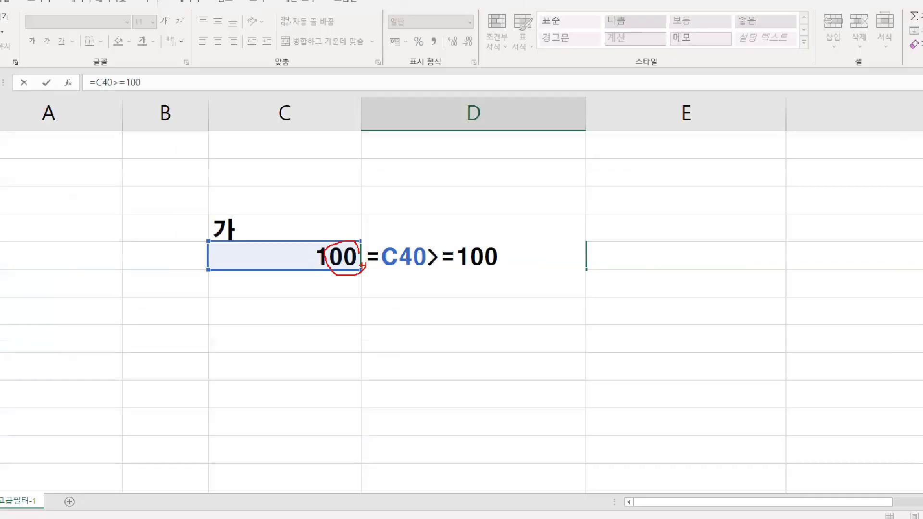
pyautogui.press('Return')
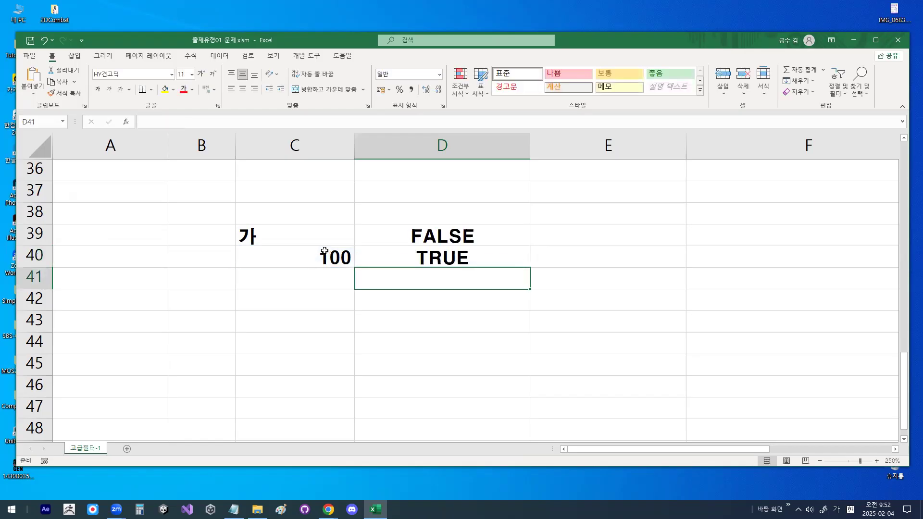
# Change D40's formula to =C40<100 so it shows FALSE
pyautogui.doubleClick(434, 263)
pyautogui.moveTo(407, 260); pyautogui.dragTo(427, 257)
pyautogui.write('<100')
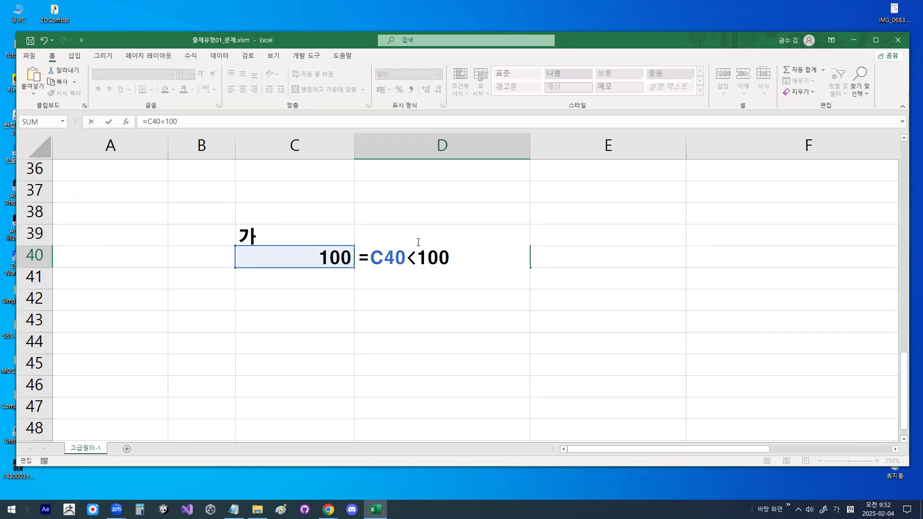
pyautogui.press('Return')
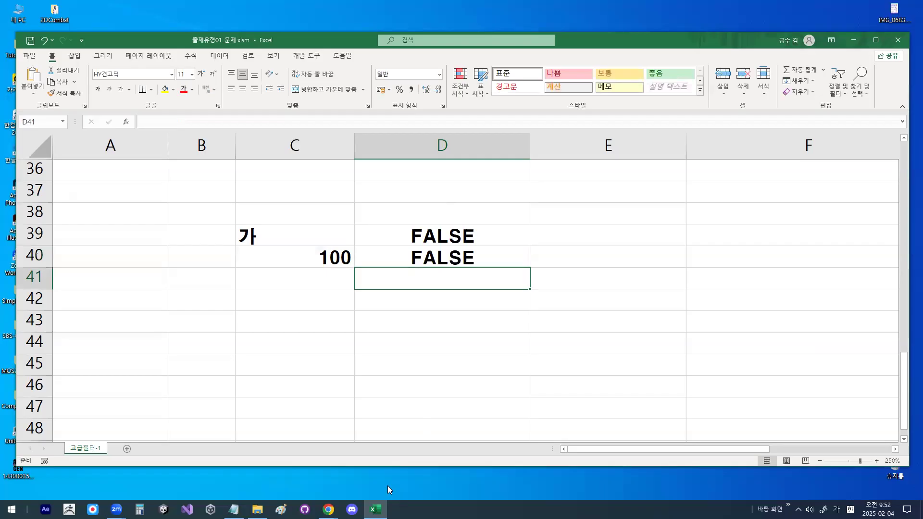
pyautogui.click(234, 509)
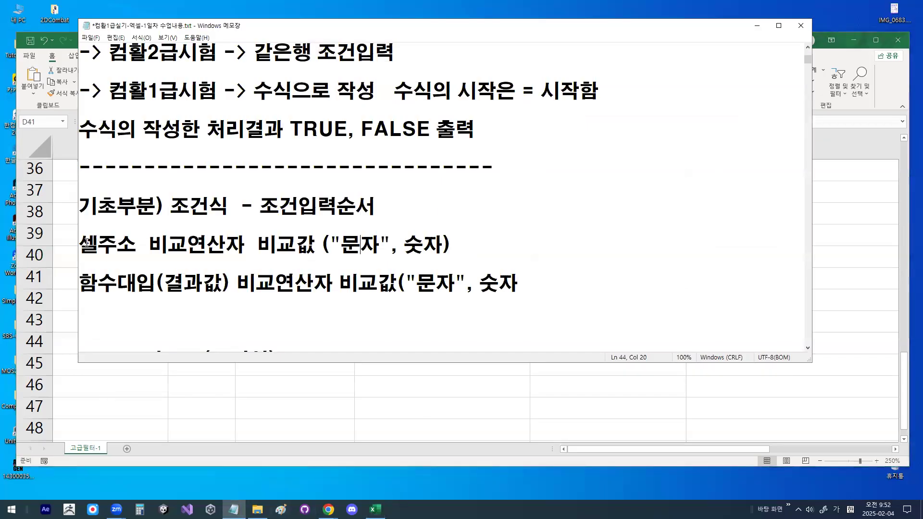
pyautogui.moveTo(86, 241); pyautogui.dragTo(466, 253)
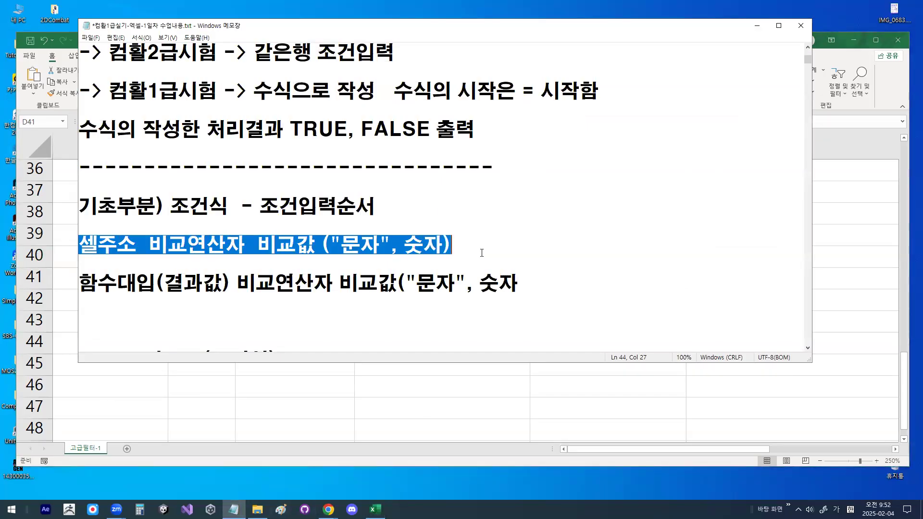
pyautogui.moveTo(80, 288); pyautogui.dragTo(238, 286)
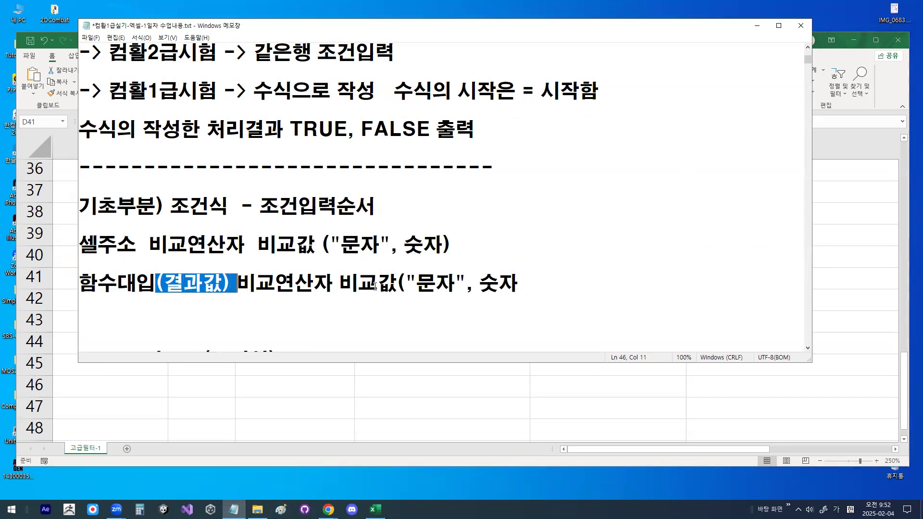
pyautogui.moveTo(340, 285); pyautogui.dragTo(385, 287)
pyautogui.click(528, 282)
pyautogui.write(')')
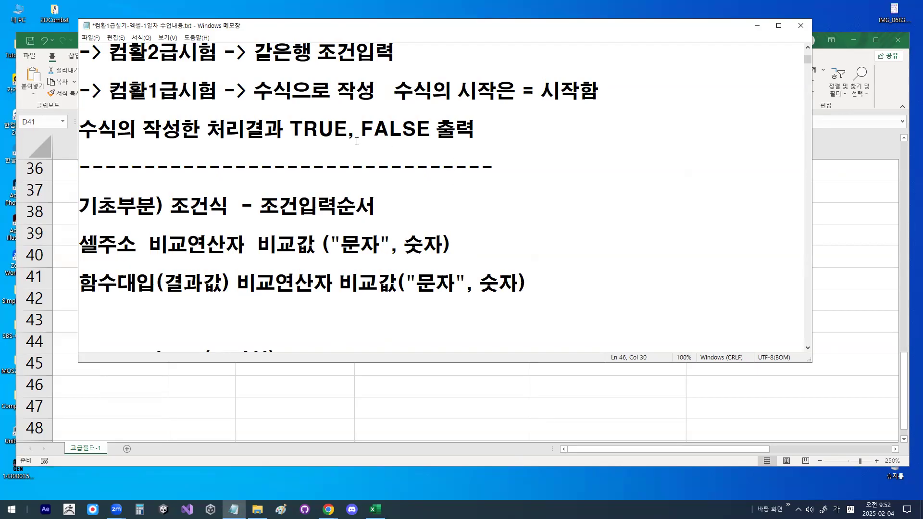
pyautogui.scroll(1, 325, 142)
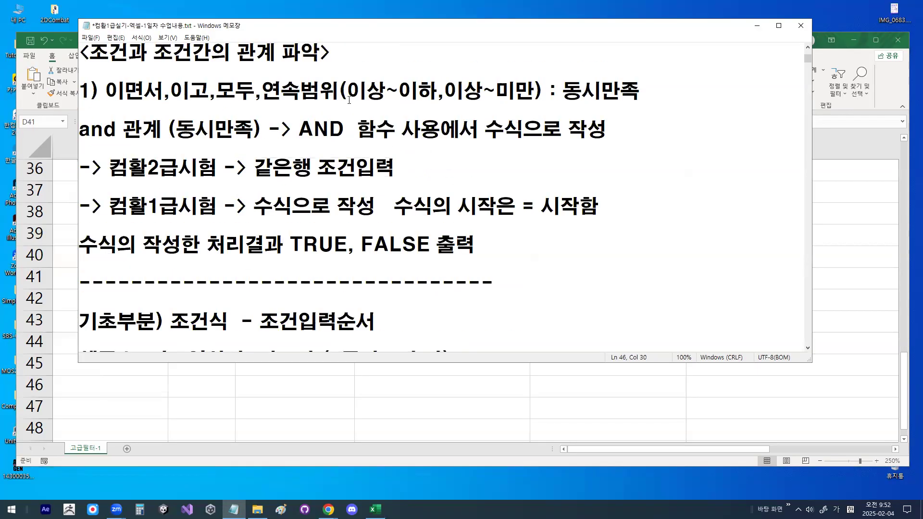
pyautogui.moveTo(109, 89); pyautogui.dragTo(258, 91)
pyautogui.moveTo(299, 128); pyautogui.dragTo(358, 130)
pyautogui.scroll(-3, 265, 222)
pyautogui.scroll(-4, 266, 222)
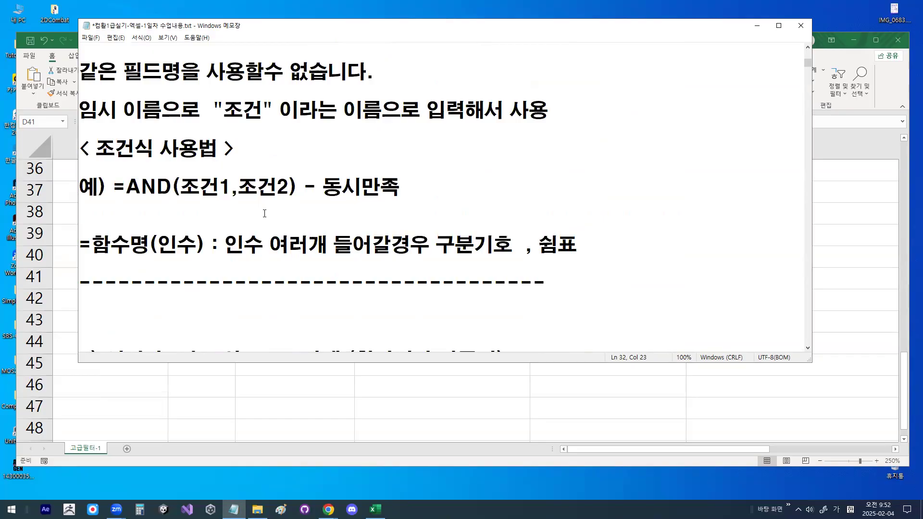
pyautogui.scroll(-3, 264, 213)
pyautogui.moveTo(106, 187); pyautogui.dragTo(256, 183)
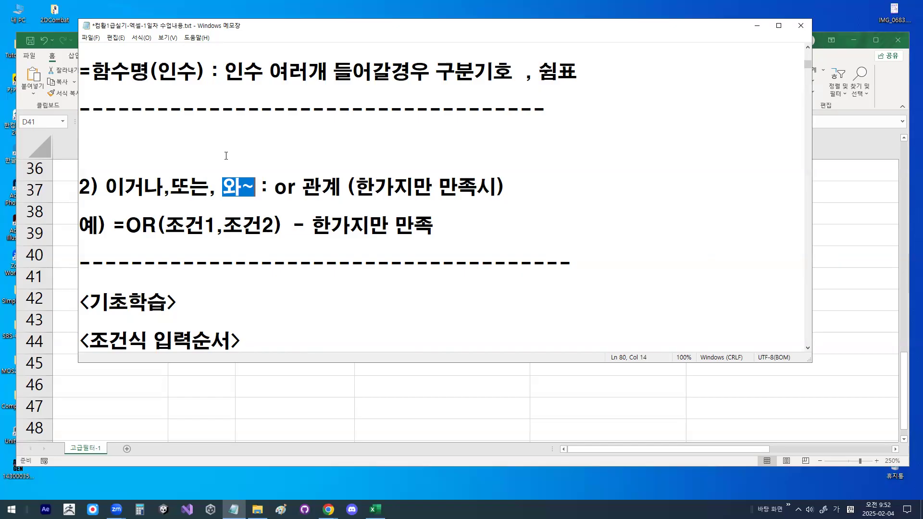
pyautogui.moveTo(160, 226); pyautogui.dragTo(281, 228)
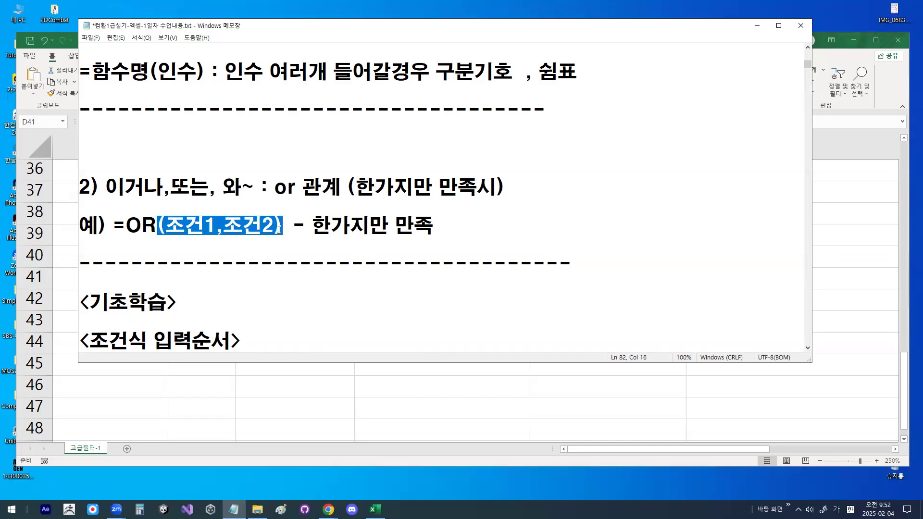
pyautogui.click(279, 229)
pyautogui.moveTo(126, 226); pyautogui.dragTo(165, 222)
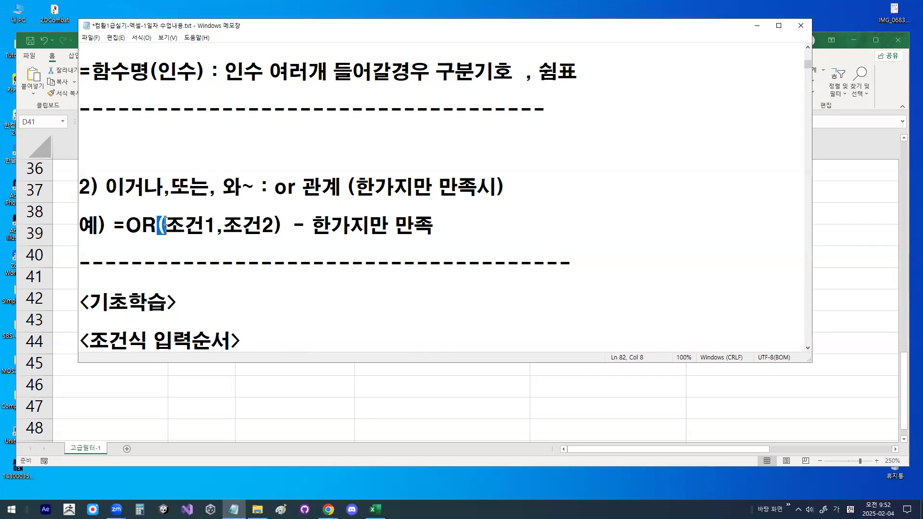
pyautogui.moveTo(274, 227); pyautogui.dragTo(283, 227)
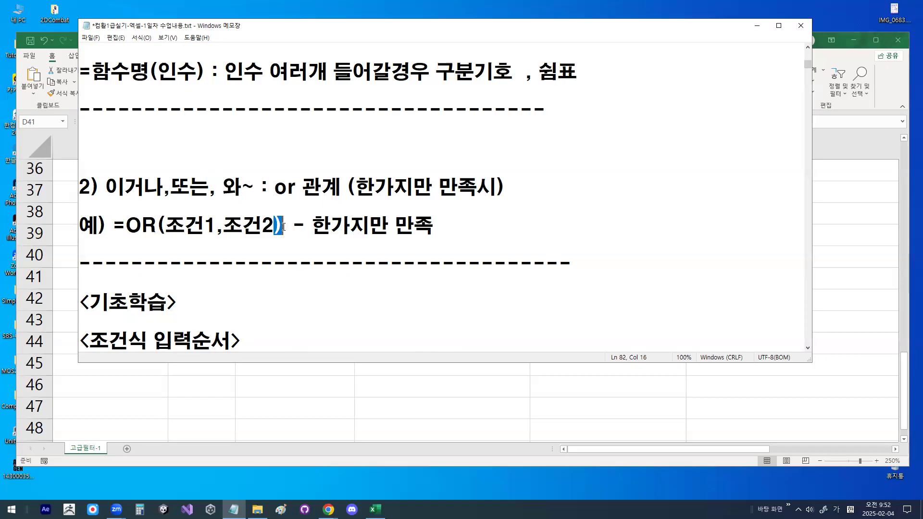
pyautogui.click(283, 227)
pyautogui.hotkey('ctrl', 'shift', 'd')
pyautogui.moveTo(171, 203); pyautogui.dragTo(167, 246)
pyautogui.moveTo(260, 204)
pyautogui.mouseDown()
pyautogui.moveTo(279, 231)
pyautogui.moveTo(272, 258)
pyautogui.mouseUp()
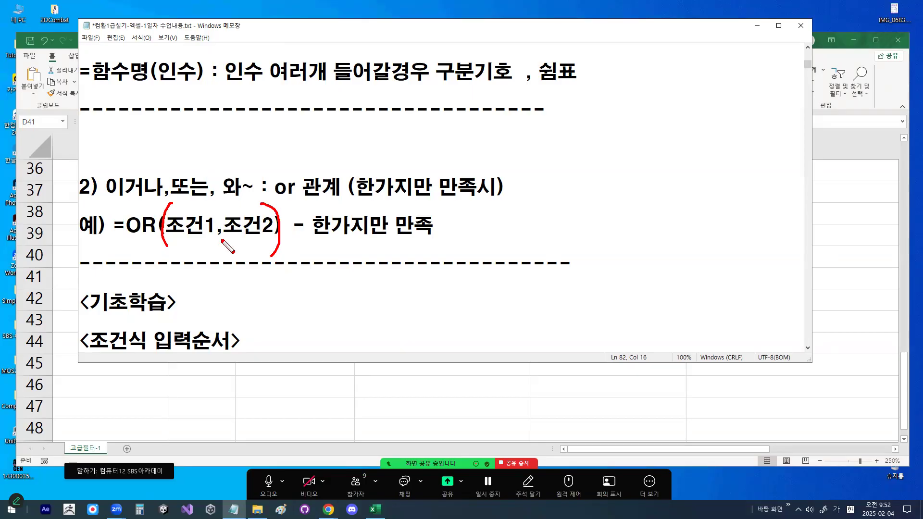
pyautogui.moveTo(222, 226); pyautogui.dragTo(223, 229)
pyautogui.press('Escape')
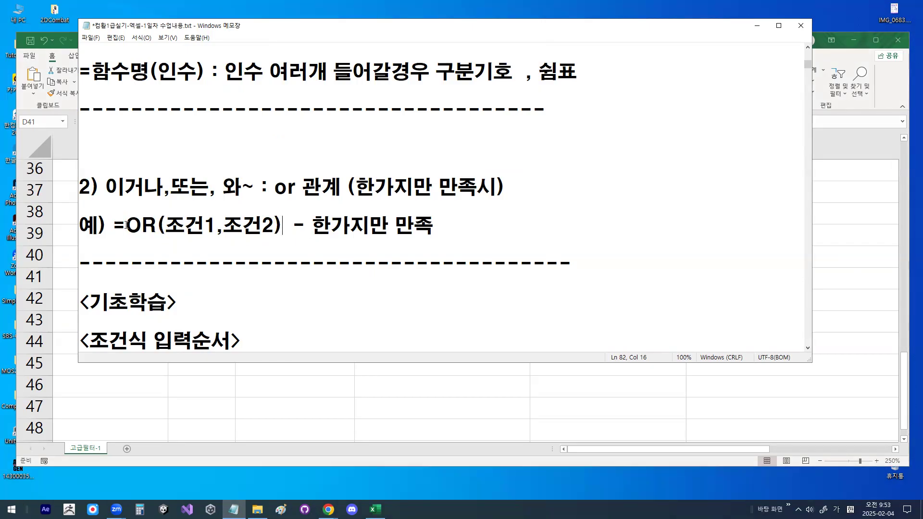
pyautogui.moveTo(113, 225); pyautogui.dragTo(294, 219)
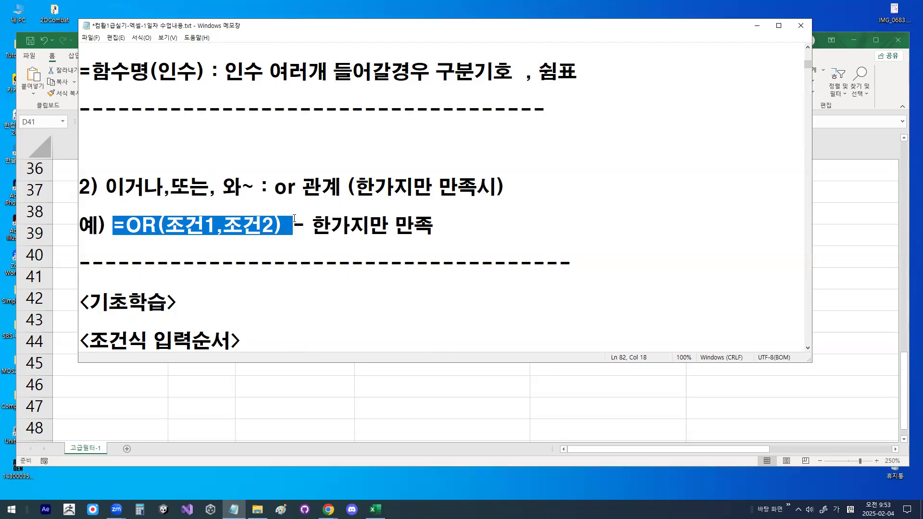
# Highlight the key phrases 1급, 수식 and 'TRUE, FALSE 출력' in the notes
pyautogui.click(257, 157)
pyautogui.scroll(2, 257, 156)
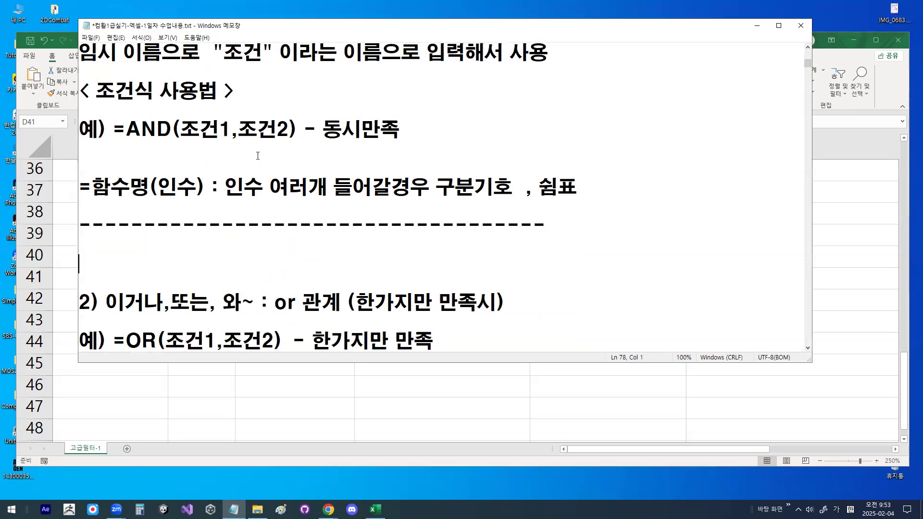
pyautogui.scroll(1, 234, 121)
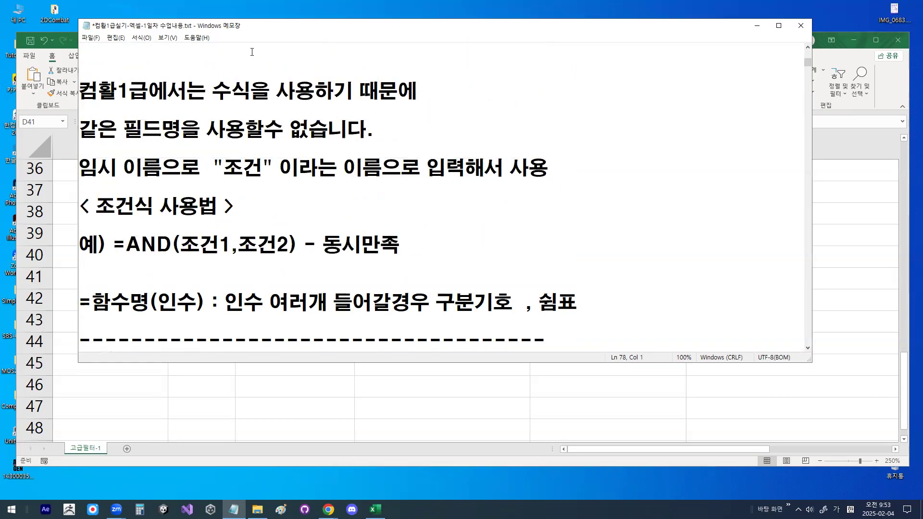
pyautogui.moveTo(121, 92); pyautogui.dragTo(149, 92)
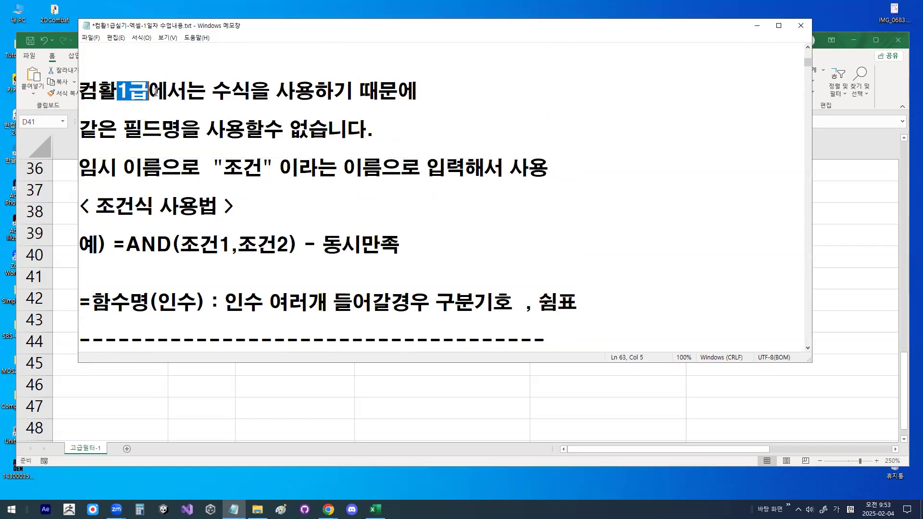
pyautogui.moveTo(212, 92); pyautogui.dragTo(252, 94)
pyautogui.scroll(4, 300, 128)
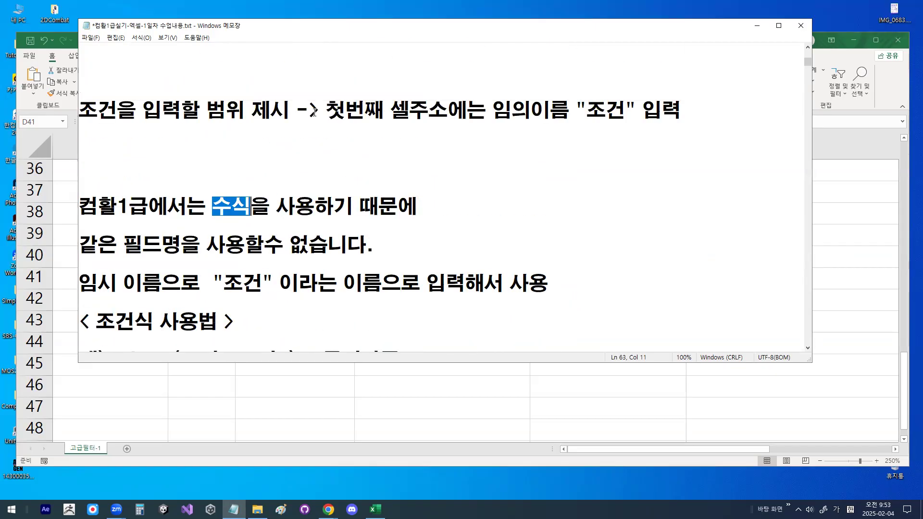
pyautogui.scroll(2, 300, 128)
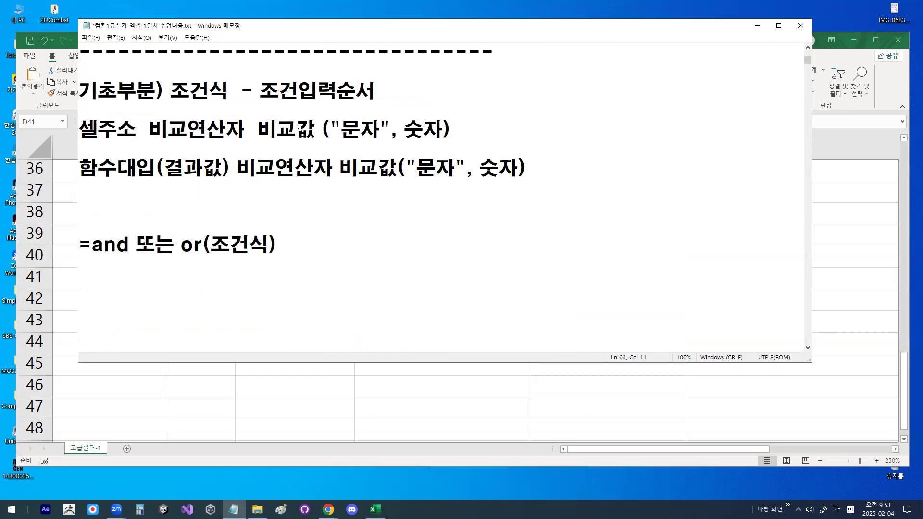
pyautogui.moveTo(290, 127); pyautogui.dragTo(518, 128)
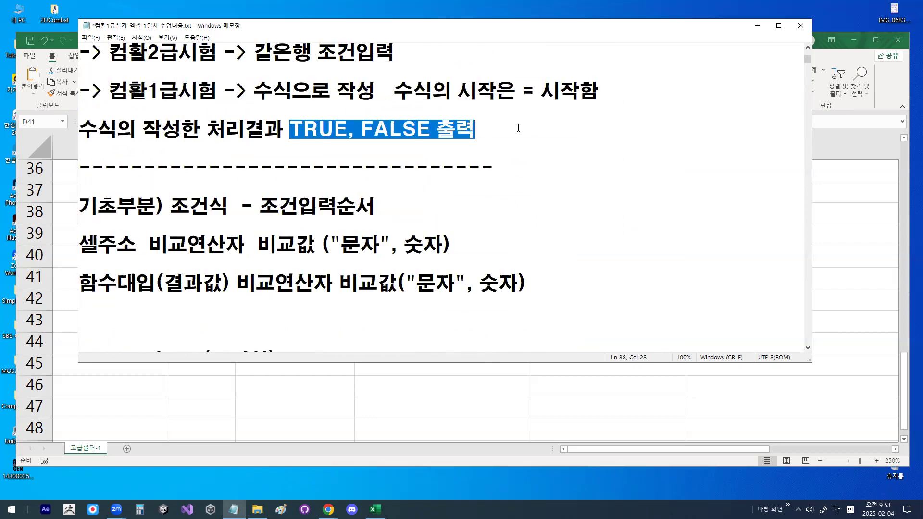
pyautogui.scroll(-4, 377, 181)
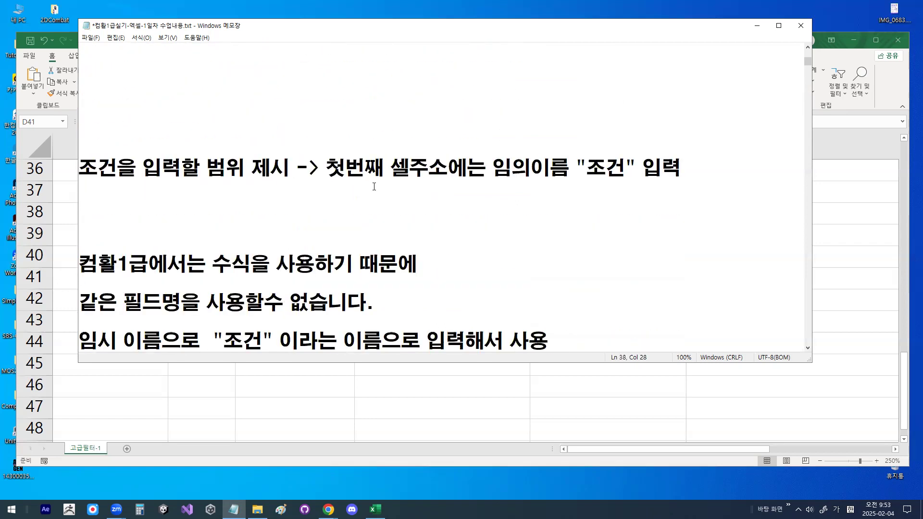
# Delete the extra blank lines and highlight the sentence about the temporary name 조건
pyautogui.click(276, 53)
pyautogui.scroll(-2, 277, 53)
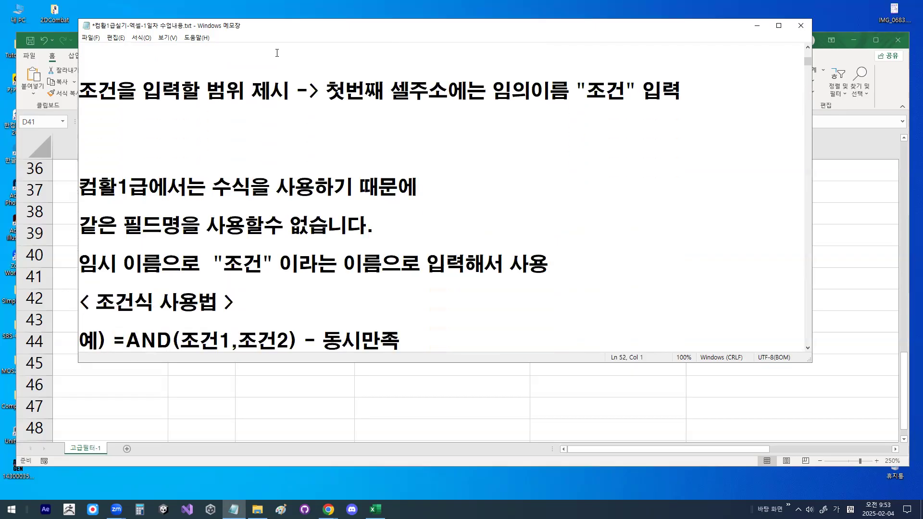
pyautogui.press('Down')
pyautogui.press('Down')
pyautogui.press('Down')
pyautogui.press('Delete')
pyautogui.press('Delete')
pyautogui.press('Delete')
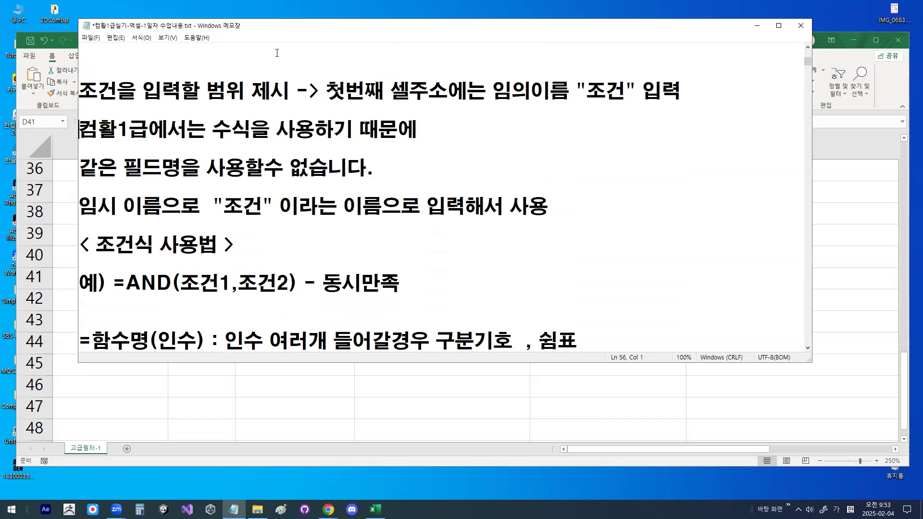
pyautogui.moveTo(212, 207); pyautogui.dragTo(274, 200)
pyautogui.moveTo(362, 207); pyautogui.dragTo(483, 204)
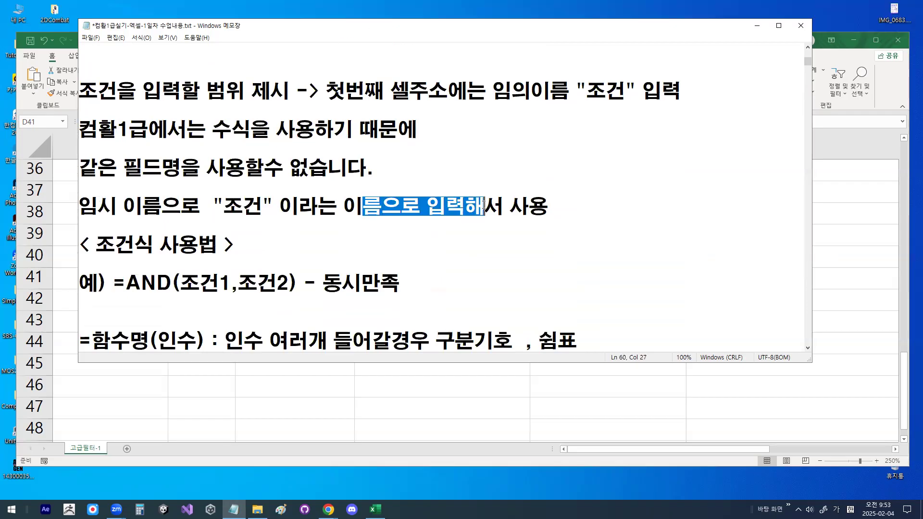
# Give A30:A31 All Borders and a yellow fill, then circle A30 on screen
pyautogui.click(757, 25)
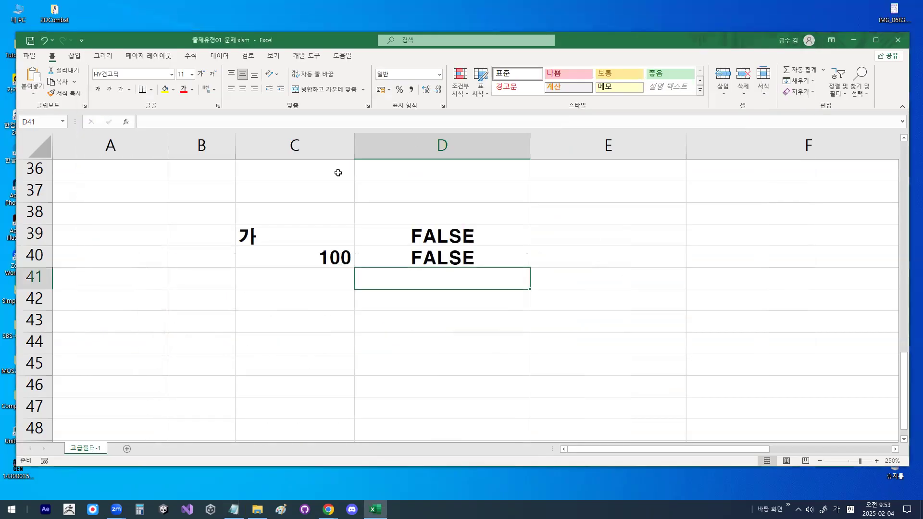
pyautogui.scroll(4, 129, 340)
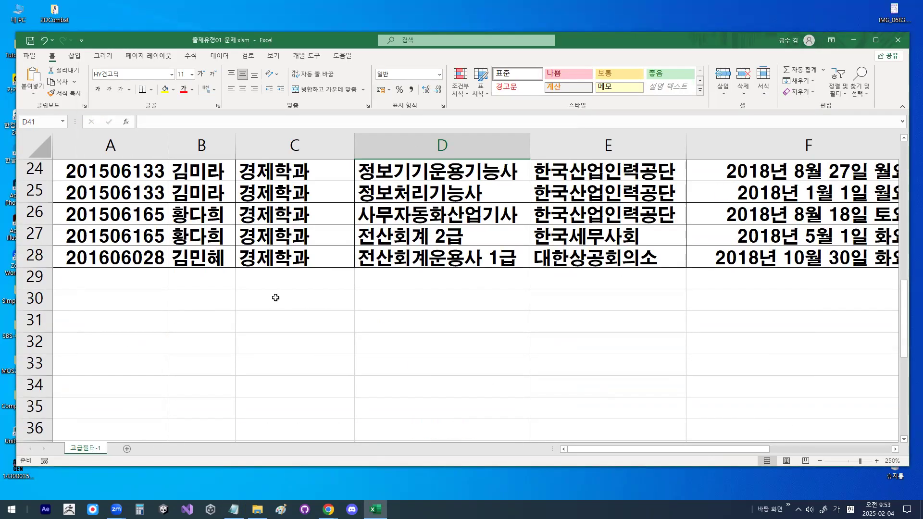
pyautogui.click(91, 293)
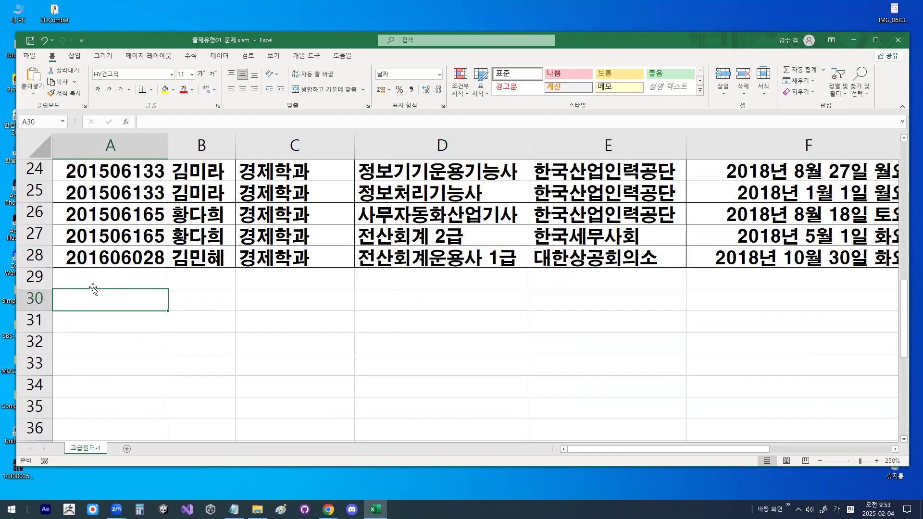
pyautogui.moveTo(103, 313); pyautogui.dragTo(102, 315)
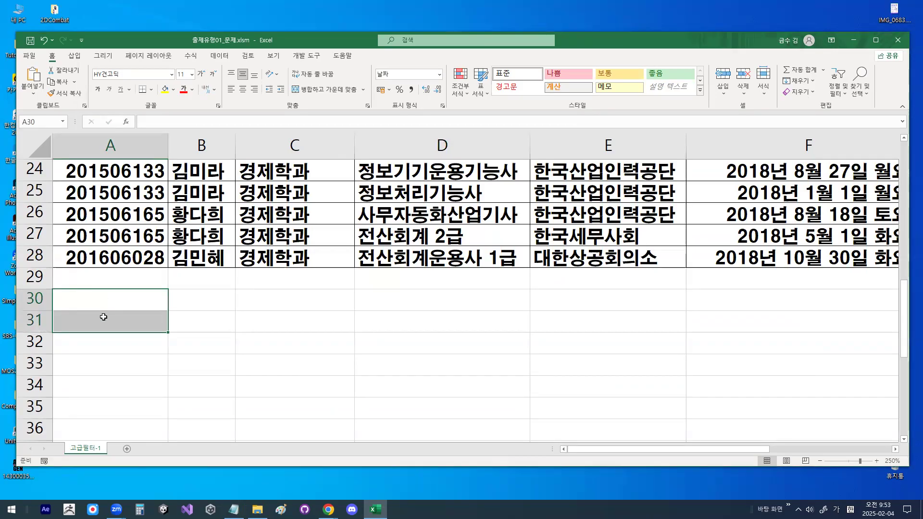
pyautogui.click(151, 89)
pyautogui.click(175, 185)
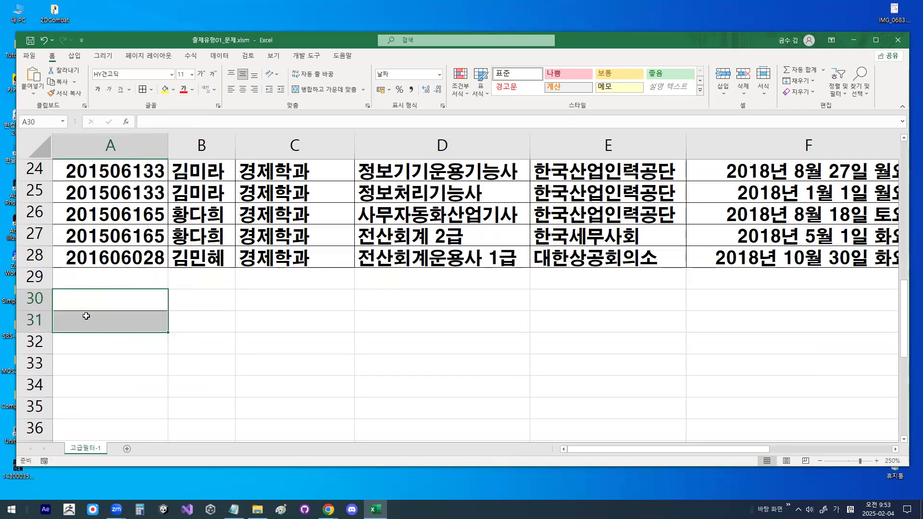
pyautogui.click(165, 90)
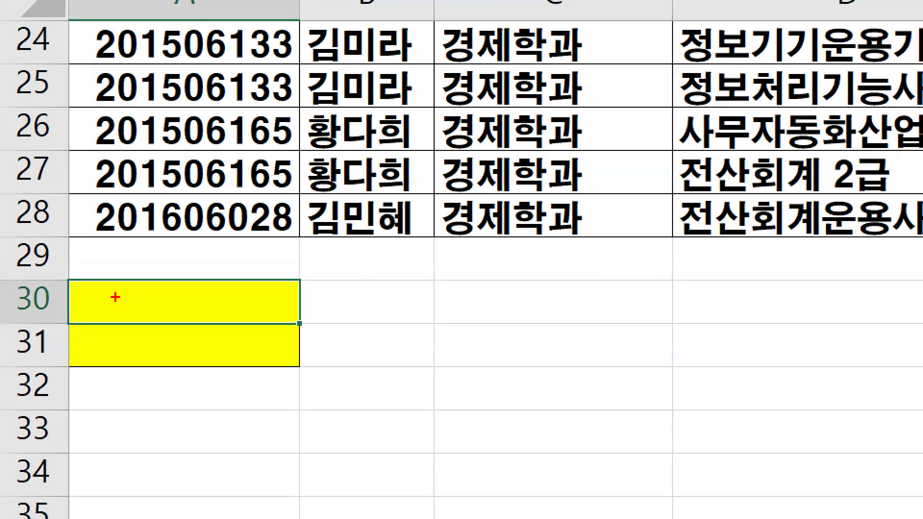
pyautogui.moveTo(118, 299); pyautogui.dragTo(97, 305)
pyautogui.moveTo(153, 314)
pyautogui.mouseDown()
pyautogui.moveTo(191, 277)
pyautogui.moveTo(192, 287)
pyautogui.mouseUp()
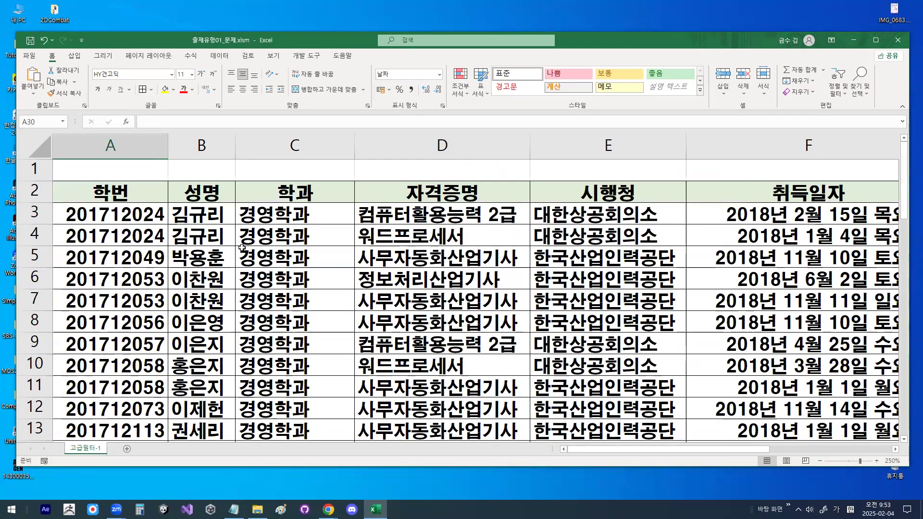
pyautogui.click(269, 192)
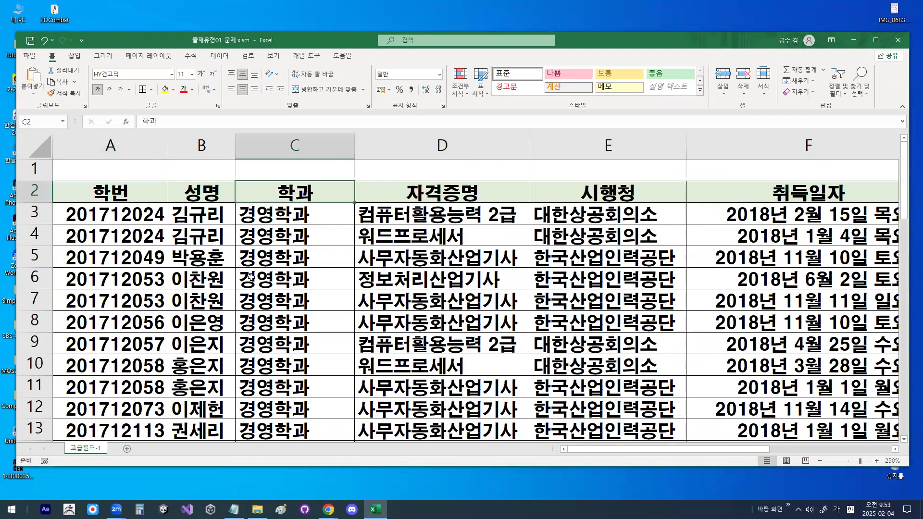
pyautogui.scroll(-7, 135, 328)
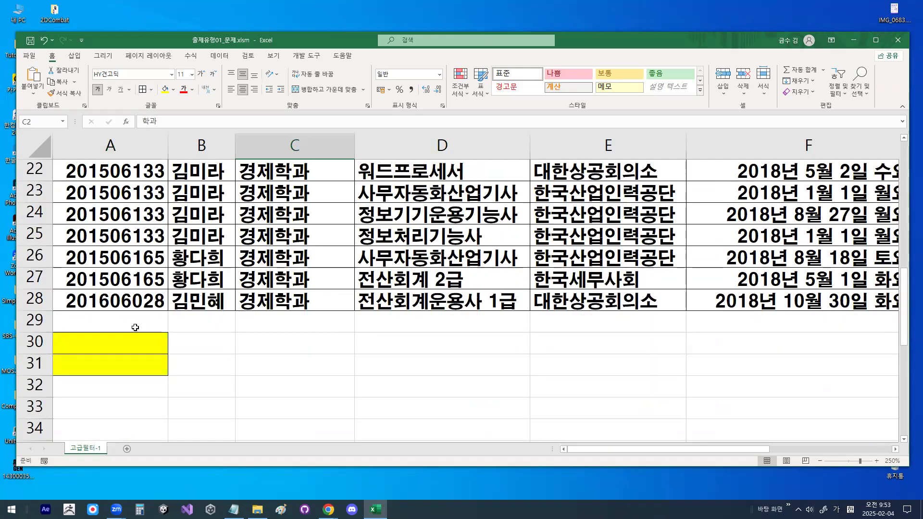
pyautogui.click(116, 345)
pyautogui.click(107, 364)
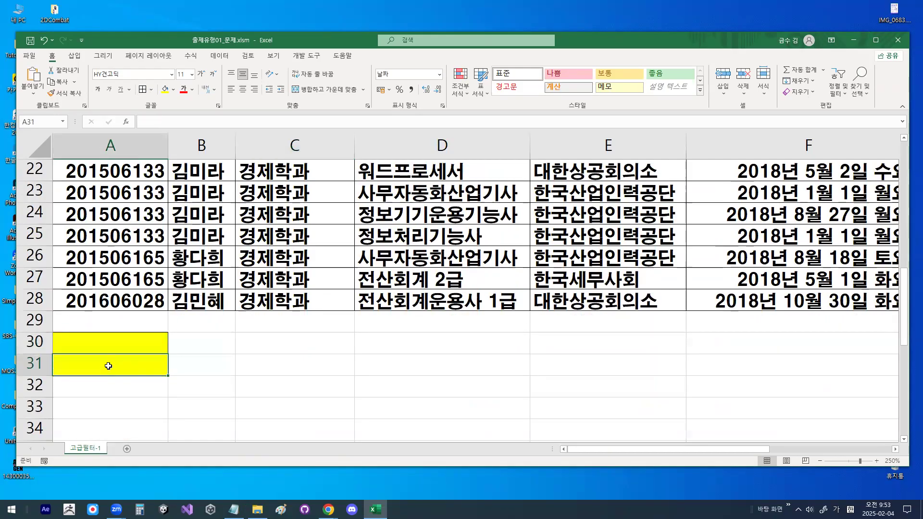
pyautogui.moveTo(139, 365)
pyautogui.mouseDown()
pyautogui.moveTo(100, 381)
pyautogui.moveTo(139, 374)
pyautogui.mouseUp()
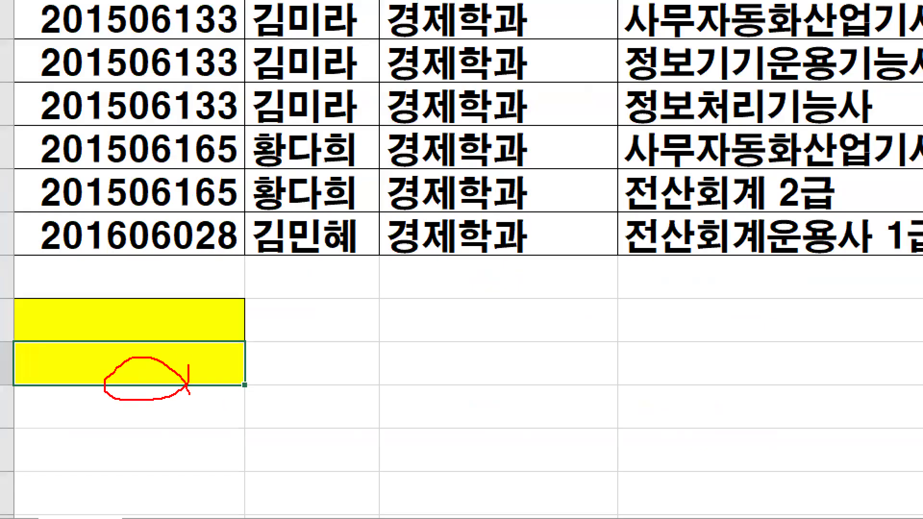
pyautogui.scroll(7, 293, 197)
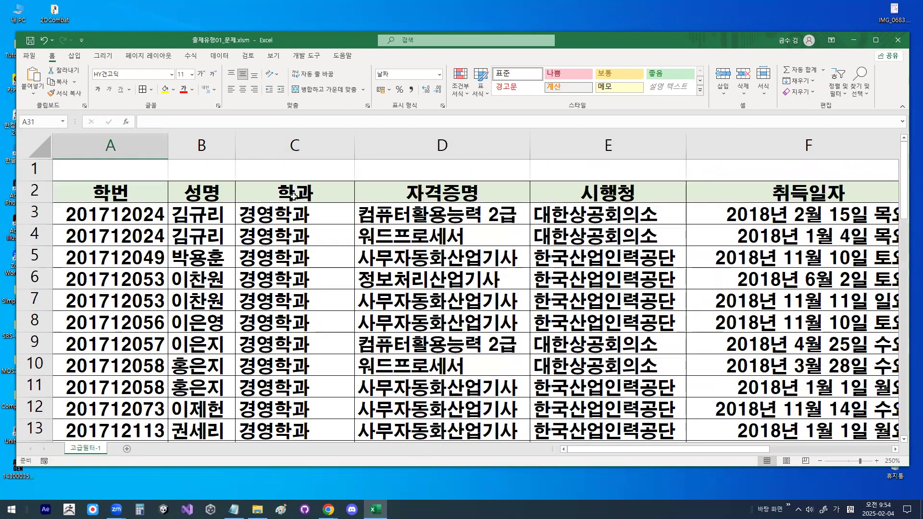
pyautogui.click(293, 197)
pyautogui.moveTo(312, 192)
pyautogui.mouseDown()
pyautogui.moveTo(277, 195)
pyautogui.moveTo(339, 191)
pyautogui.mouseUp()
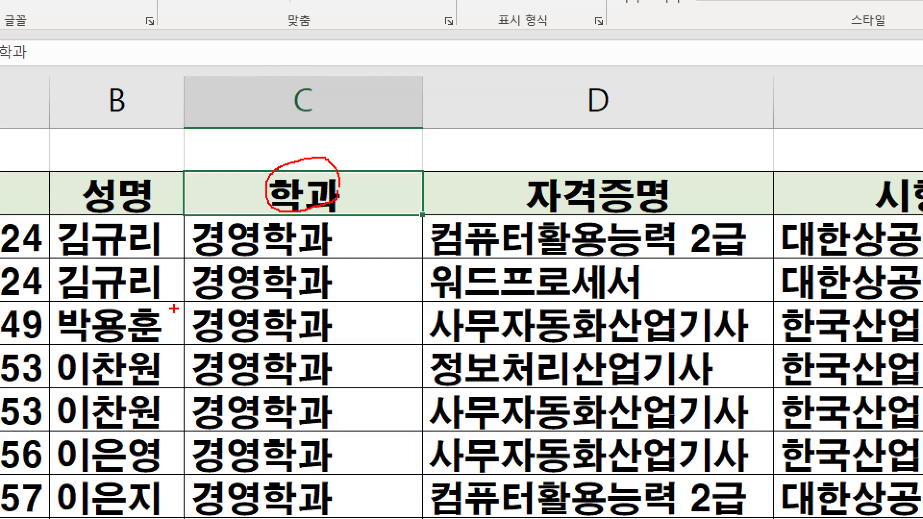
pyautogui.moveTo(213, 219); pyautogui.dragTo(250, 177)
pyautogui.moveTo(223, 277); pyautogui.dragTo(251, 261)
pyautogui.moveTo(218, 337)
pyautogui.mouseDown()
pyautogui.moveTo(221, 345)
pyautogui.moveTo(235, 339)
pyautogui.mouseUp()
pyautogui.moveTo(212, 364)
pyautogui.mouseDown()
pyautogui.moveTo(215, 400)
pyautogui.moveTo(233, 369)
pyautogui.mouseUp()
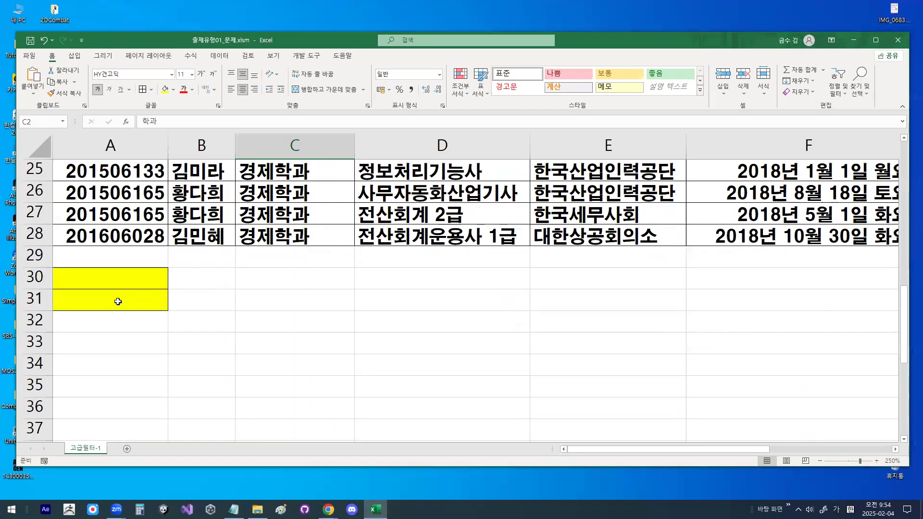
pyautogui.click(118, 301)
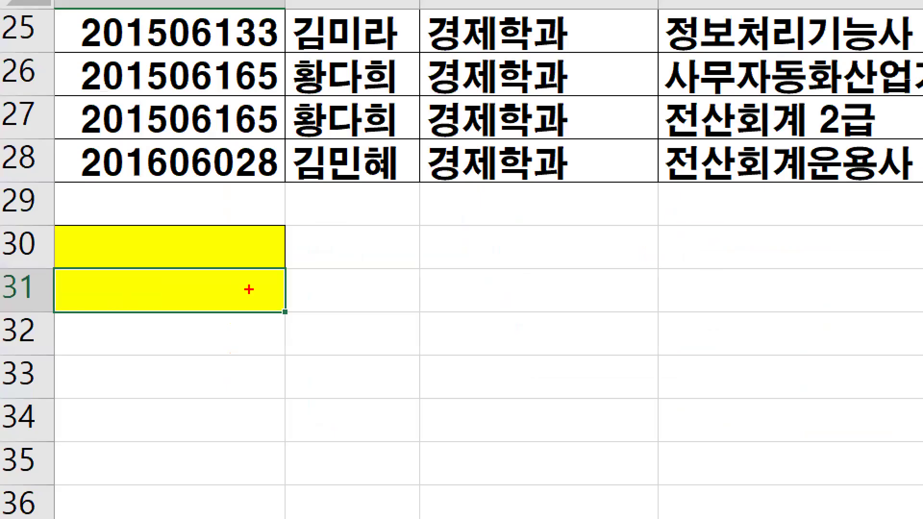
pyautogui.moveTo(249, 291)
pyautogui.mouseDown()
pyautogui.moveTo(199, 296)
pyautogui.moveTo(248, 292)
pyautogui.moveTo(237, 328)
pyautogui.mouseUp()
pyautogui.moveTo(384, 282); pyautogui.dragTo(458, 291)
pyautogui.moveTo(385, 279); pyautogui.dragTo(384, 375)
pyautogui.moveTo(392, 332); pyautogui.dragTo(458, 338)
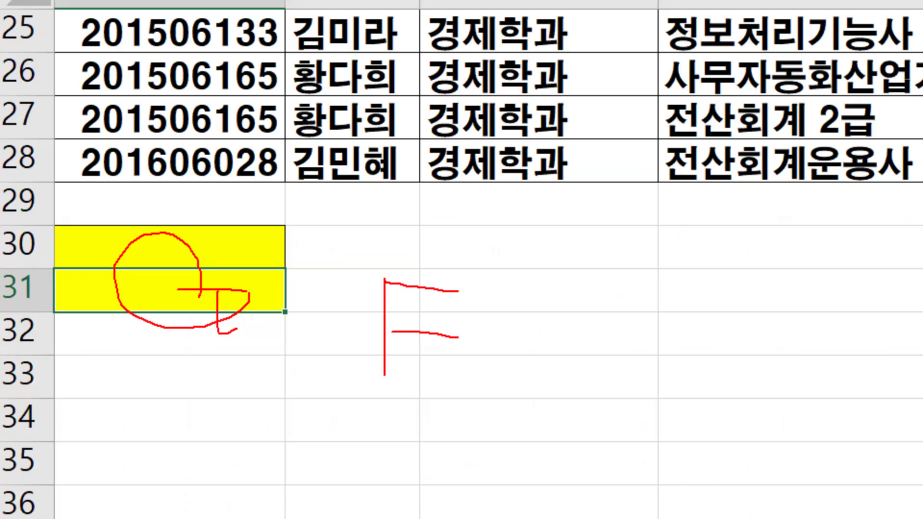
pyautogui.press('Escape')
pyautogui.click(95, 282)
pyautogui.hotkey('ctrl', '1')
pyautogui.click(78, 279)
pyautogui.moveTo(200, 263); pyautogui.dragTo(196, 277)
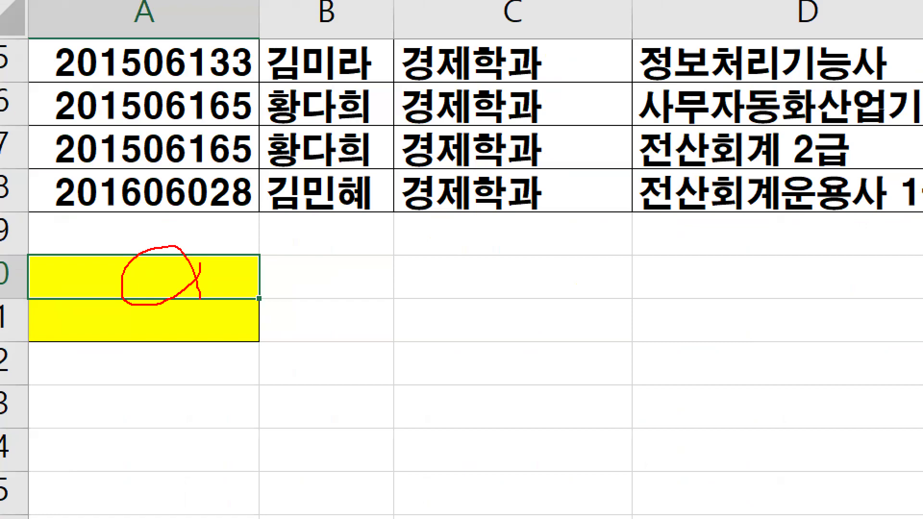
pyautogui.press('Escape')
pyautogui.scroll(8, 204, 278)
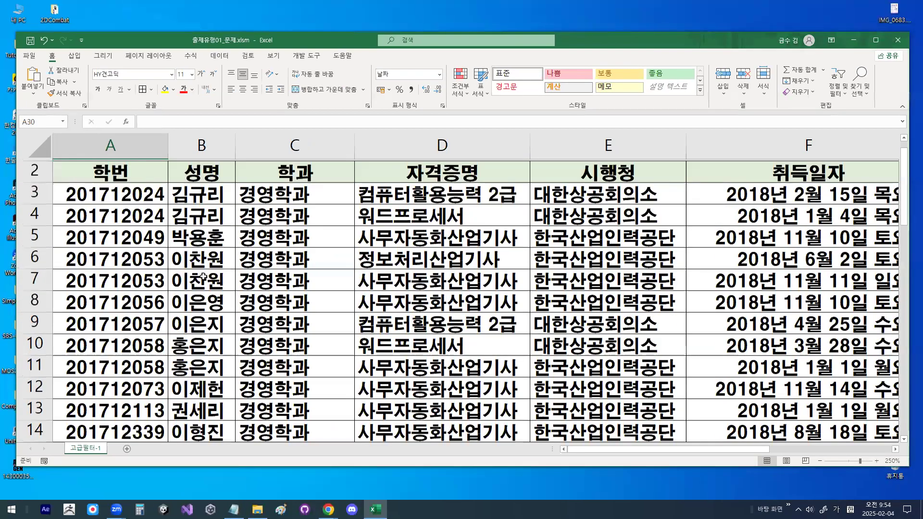
pyautogui.scroll(1, 204, 277)
pyautogui.click(266, 190)
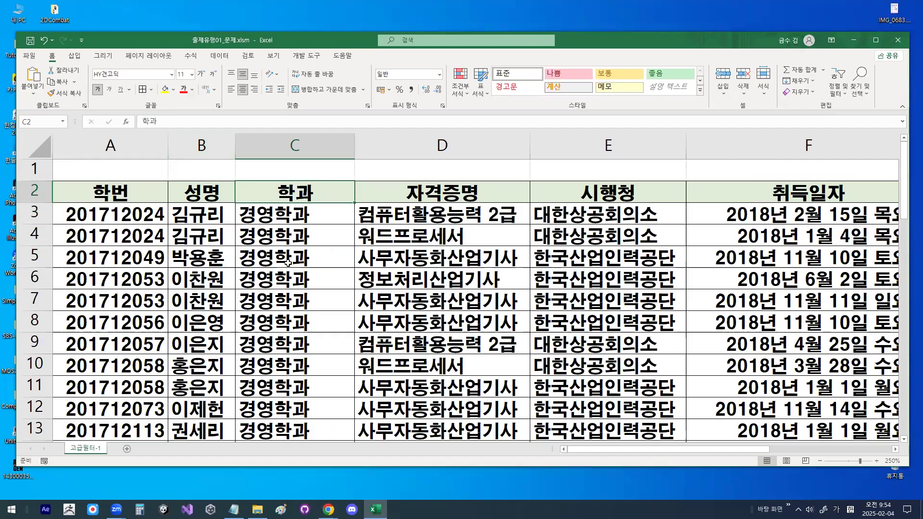
pyautogui.hotkey('ctrl', '1')
pyautogui.moveTo(328, 254)
pyautogui.mouseDown()
pyautogui.moveTo(247, 309)
pyautogui.moveTo(329, 301)
pyautogui.mouseUp()
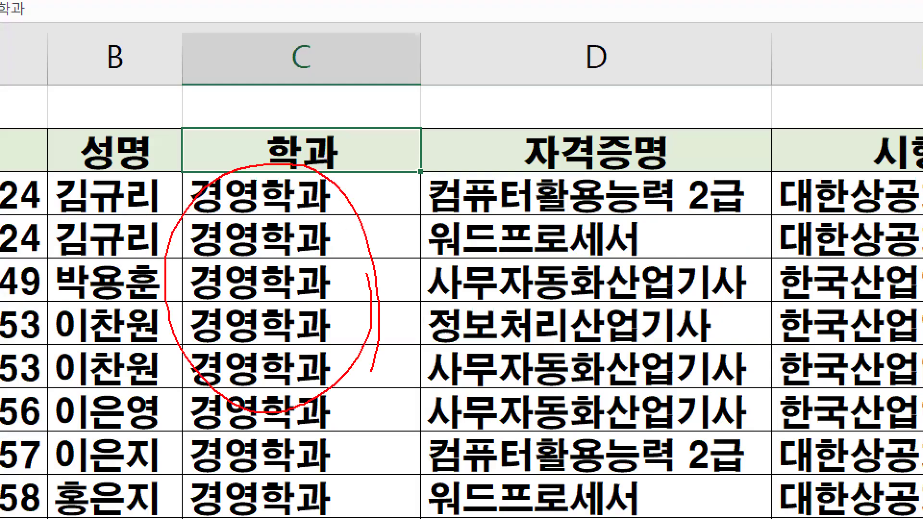
pyautogui.moveTo(289, 184)
pyautogui.mouseDown()
pyautogui.moveTo(305, 211)
pyautogui.moveTo(351, 133)
pyautogui.mouseUp()
pyautogui.press('Escape')
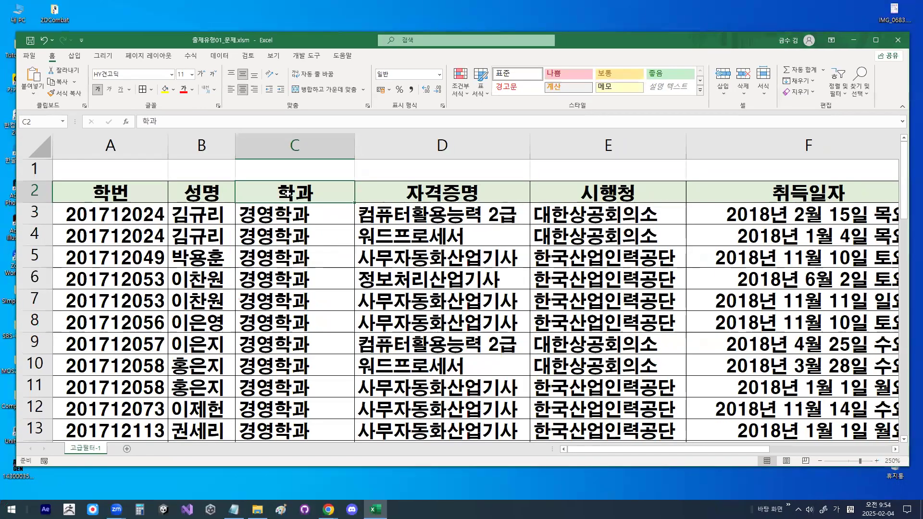
pyautogui.scroll(-7, 287, 193)
# Label A30 '조건' and enter the criteria formula =C3="경영학과" in A31
pyautogui.click(116, 341)
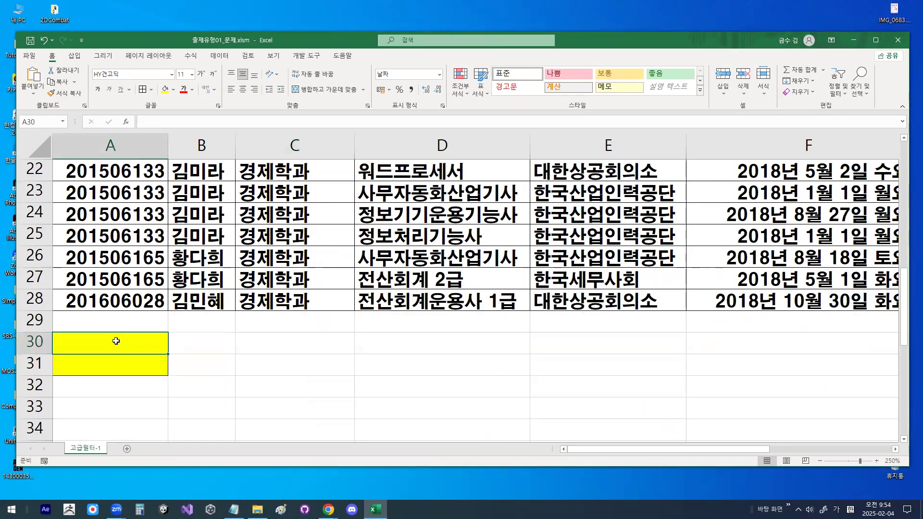
pyautogui.write('조건')
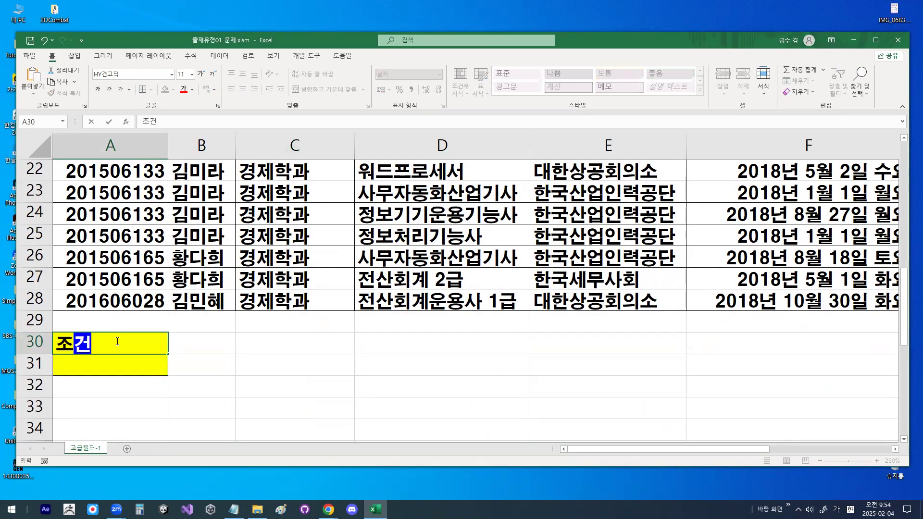
pyautogui.press('Return')
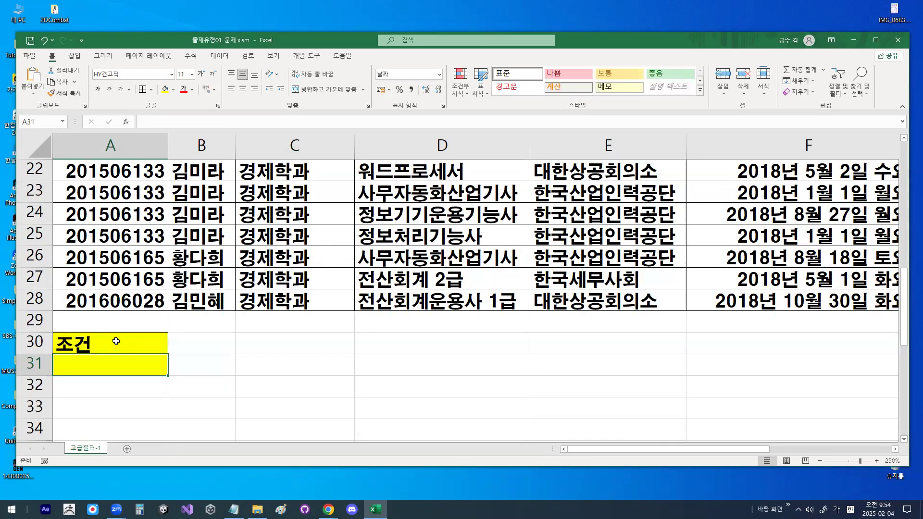
pyautogui.write('=')
pyautogui.scroll(6, 218, 346)
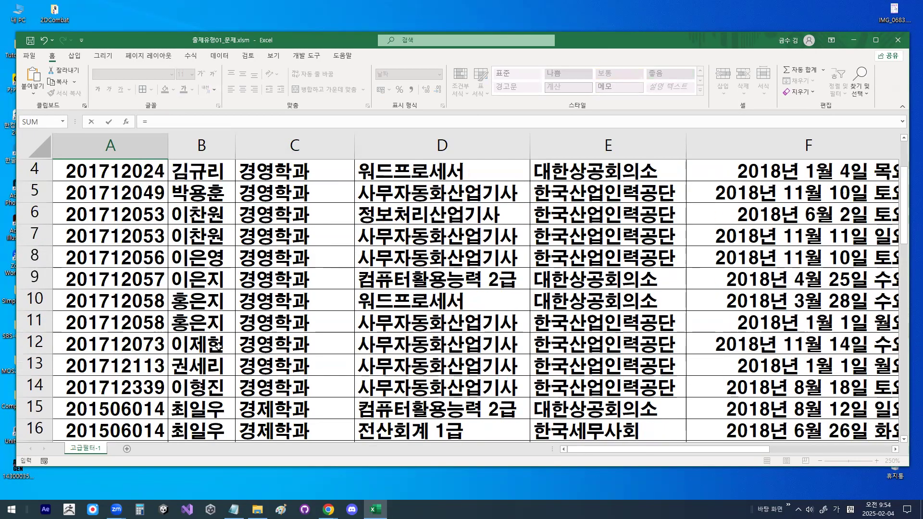
pyautogui.scroll(1, 218, 346)
pyautogui.click(295, 217)
pyautogui.scroll(-6, 295, 219)
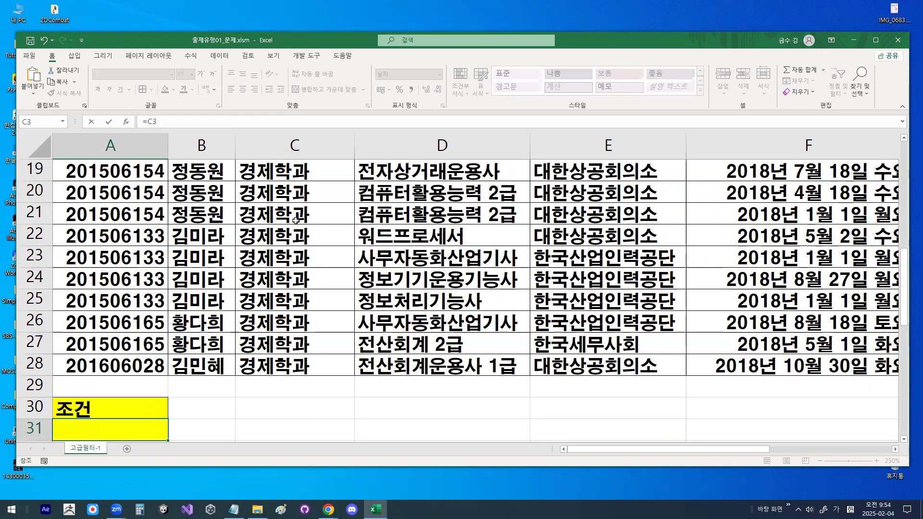
pyautogui.scroll(-3, 295, 221)
pyautogui.write('"경영하학과"')
pyautogui.press('Return')
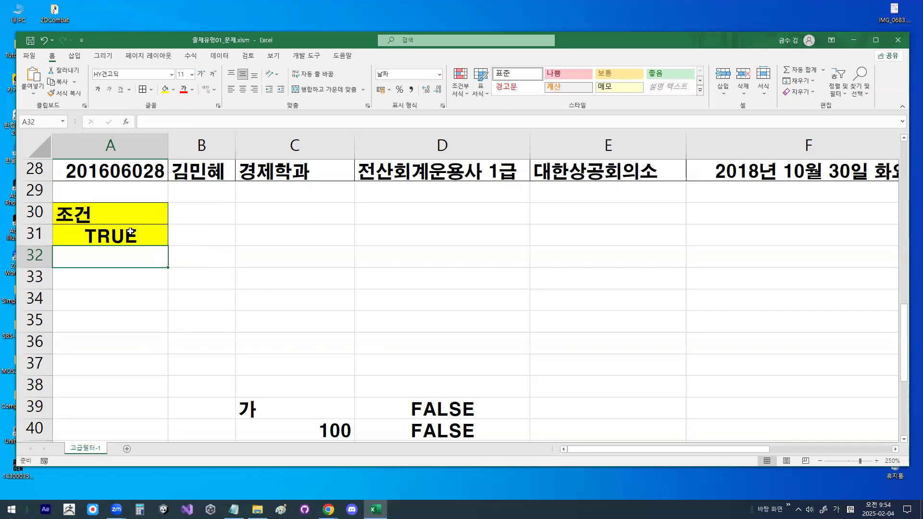
# Edit A31's formula to =C3="경제학과" so it returns FALSE
pyautogui.doubleClick(129, 234)
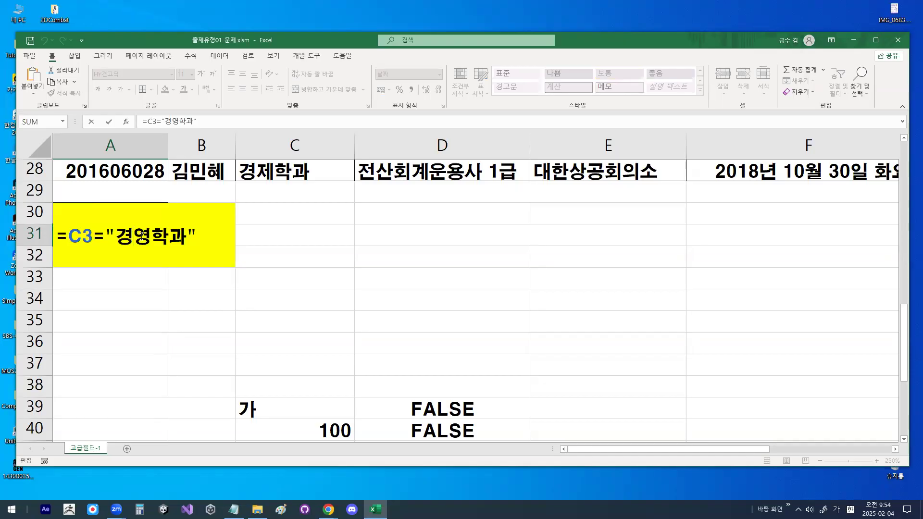
pyautogui.press('BackSpace')
pyautogui.write('제')
pyautogui.press('Return')
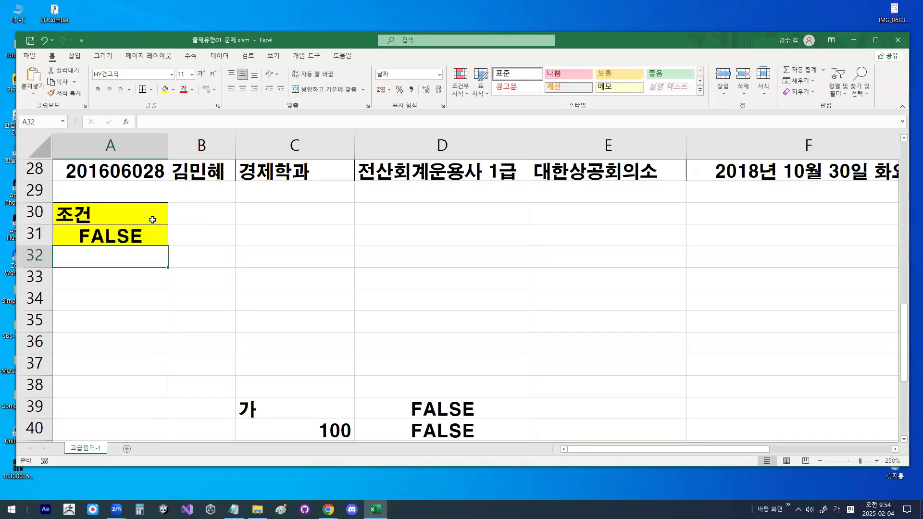
# Select A31 to show its criteria formula =C3="경제학과"
pyautogui.click(107, 236)
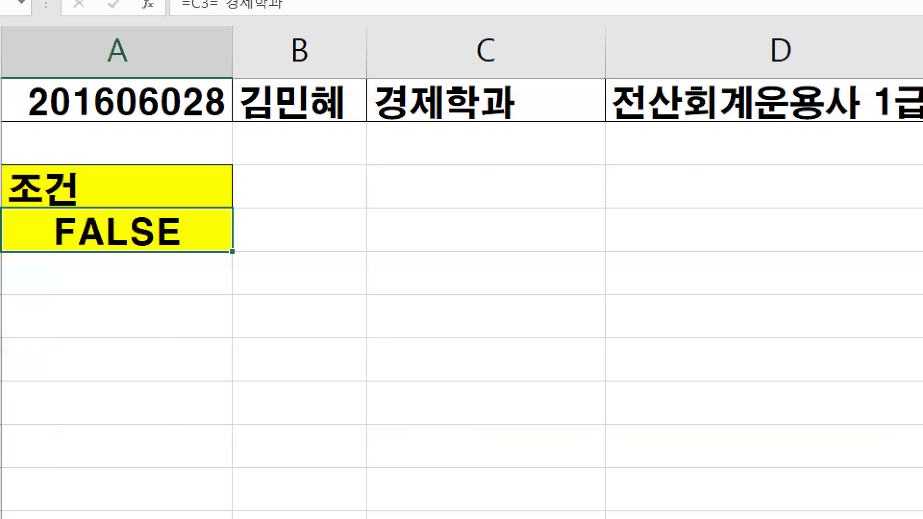
pyautogui.moveTo(167, 197); pyautogui.dragTo(83, 300)
pyautogui.moveTo(106, 216); pyautogui.dragTo(147, 281)
pyautogui.moveTo(252, 221)
pyautogui.mouseDown()
pyautogui.moveTo(321, 214)
pyautogui.moveTo(297, 275)
pyautogui.mouseUp()
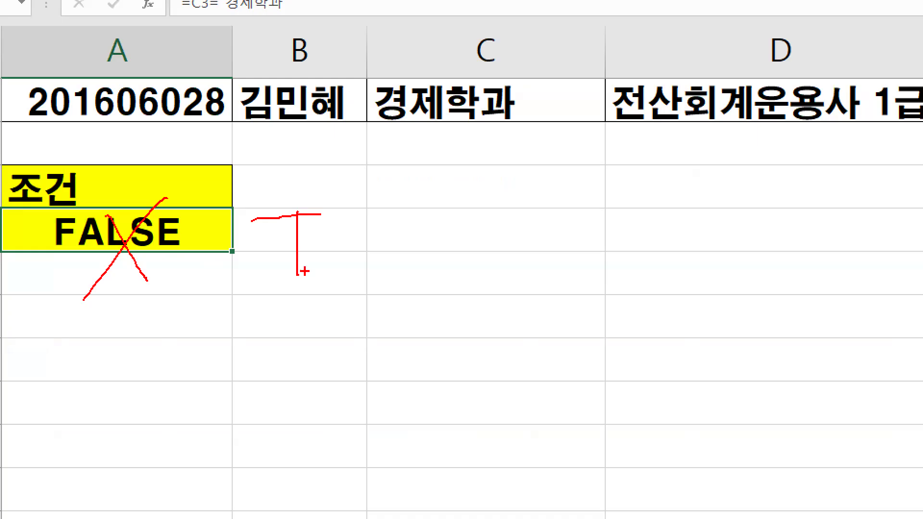
pyautogui.press('Escape')
pyautogui.scroll(1, 105, 281)
# Review the 조건 label in A30 and the header row A2:F2
pyautogui.click(106, 283)
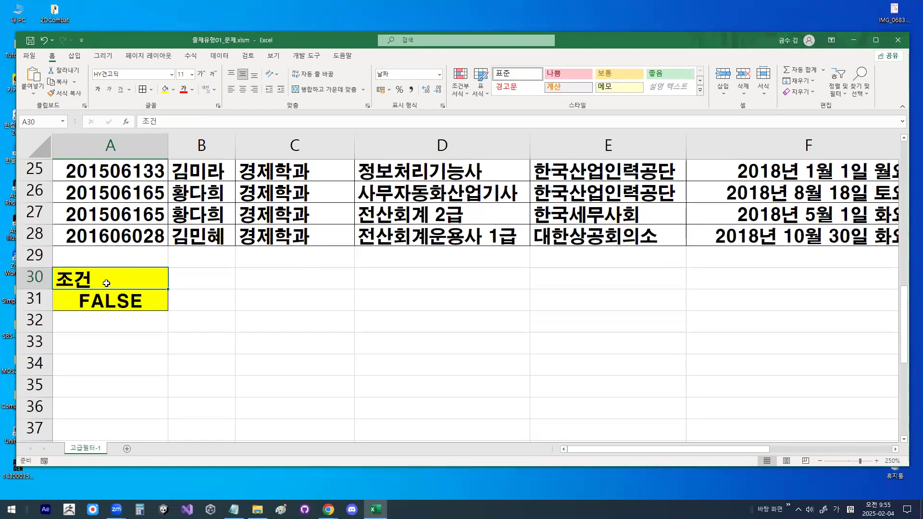
pyautogui.scroll(8, 109, 274)
pyautogui.click(125, 198)
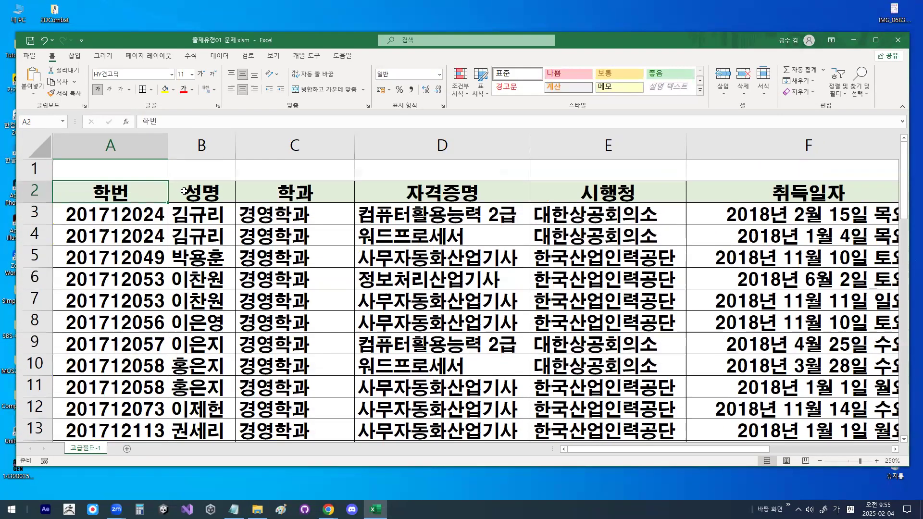
pyautogui.click(184, 192)
pyautogui.click(280, 188)
pyautogui.moveTo(110, 193); pyautogui.dragTo(781, 192)
pyautogui.scroll(-8, 144, 308)
# Open the A31 formula for editing and leave it unchanged
pyautogui.doubleClick(137, 303)
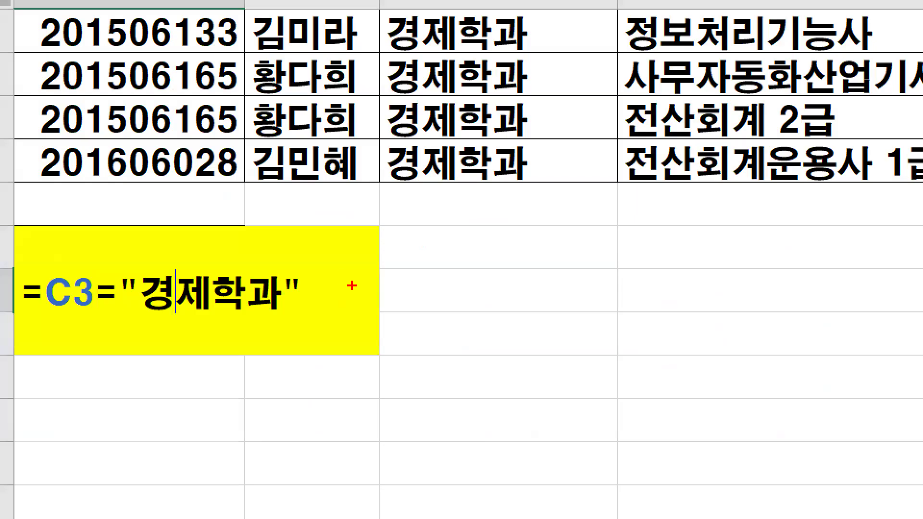
pyautogui.moveTo(221, 299); pyautogui.dragTo(250, 329)
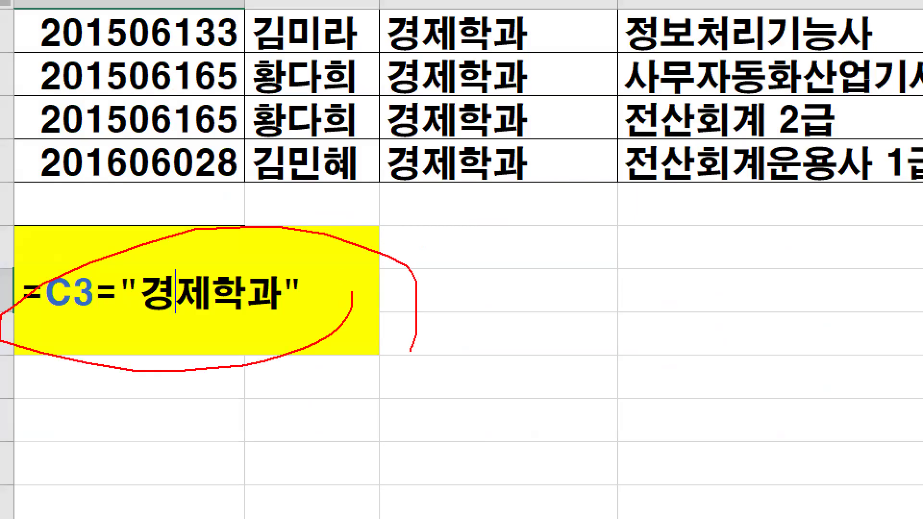
pyautogui.press('Escape')
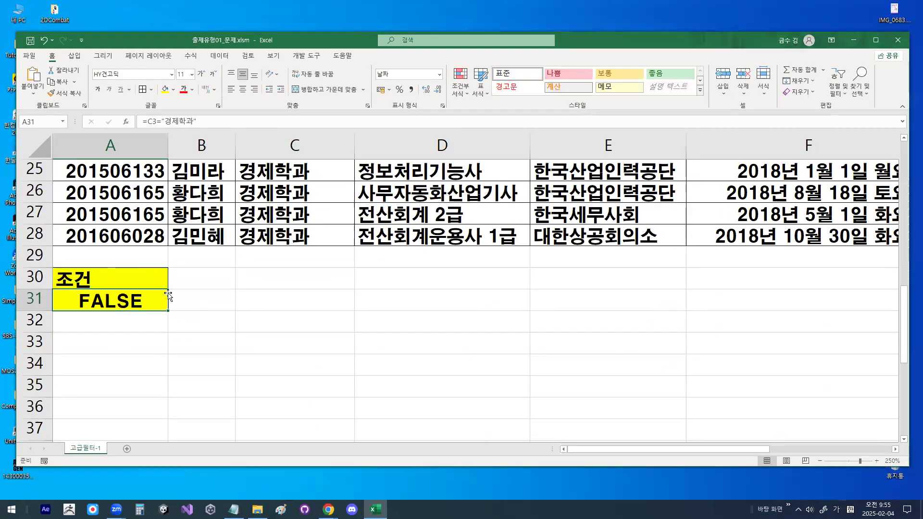
pyautogui.scroll(8, 270, 348)
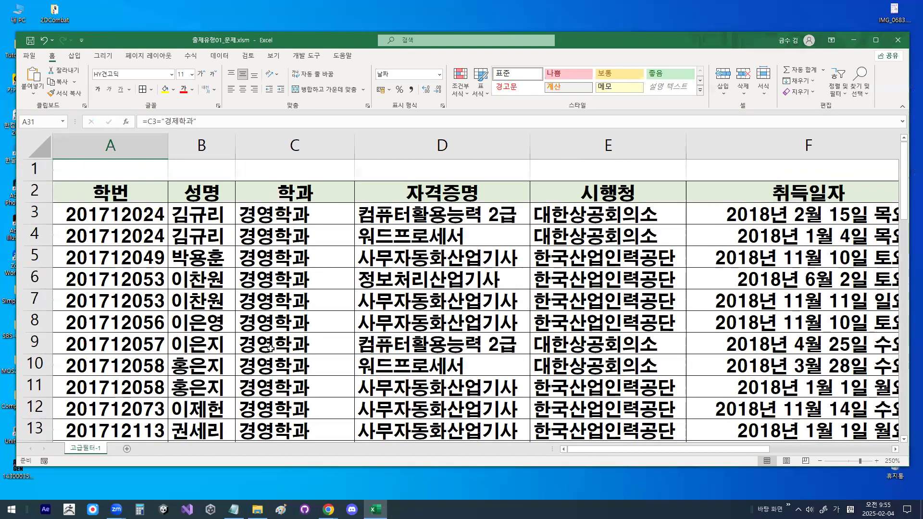
pyautogui.moveTo(277, 202); pyautogui.dragTo(307, 160)
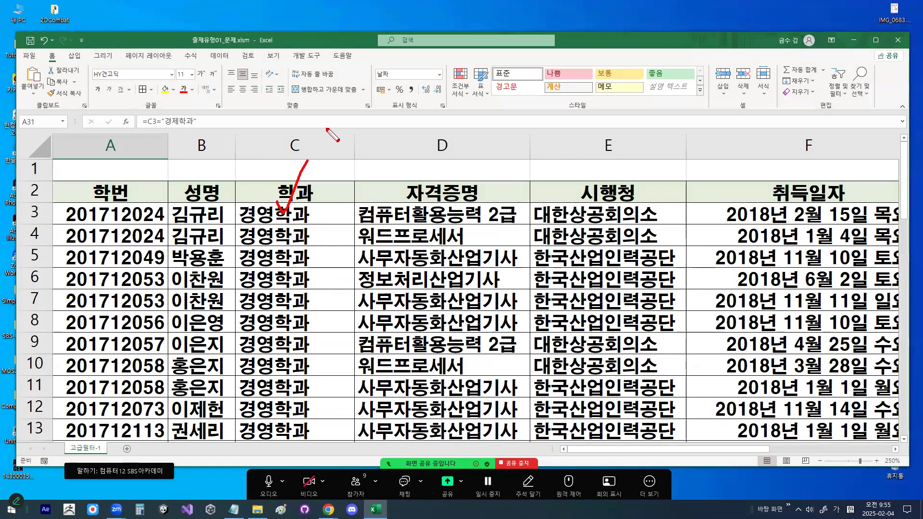
pyautogui.moveTo(311, 210)
pyautogui.mouseDown()
pyautogui.moveTo(335, 209)
pyautogui.moveTo(318, 225)
pyautogui.moveTo(329, 217)
pyautogui.mouseUp()
pyautogui.press('Escape')
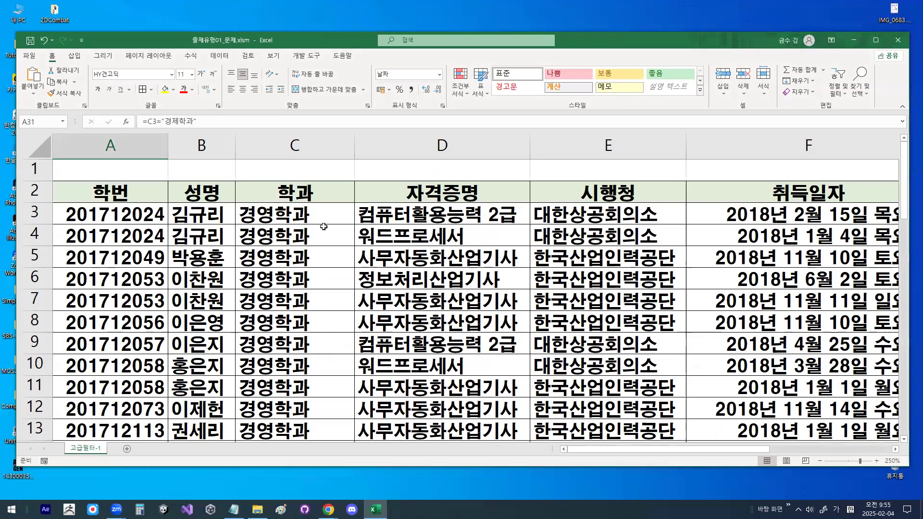
pyautogui.moveTo(318, 212); pyautogui.dragTo(318, 380)
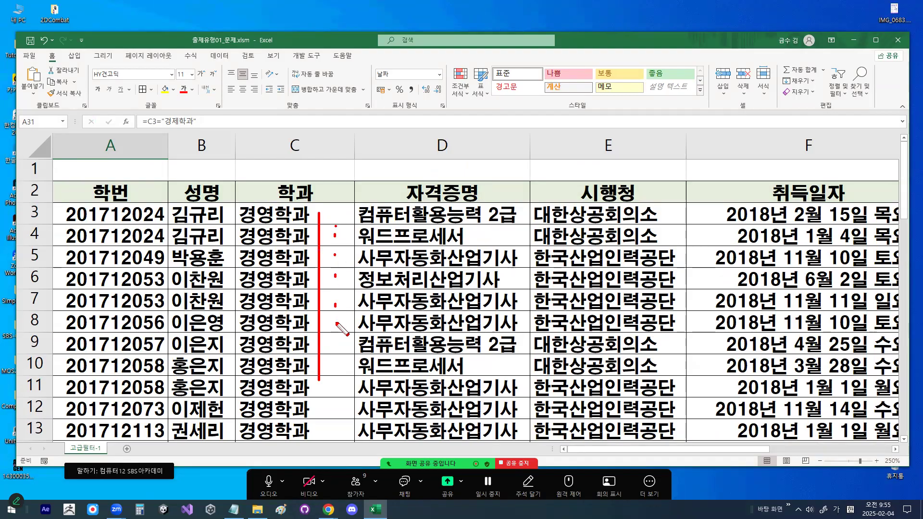
pyautogui.press('Escape')
# Select C15, where the 경제학과 records begin, then return to the Notepad notes
pyautogui.scroll(-4, 317, 275)
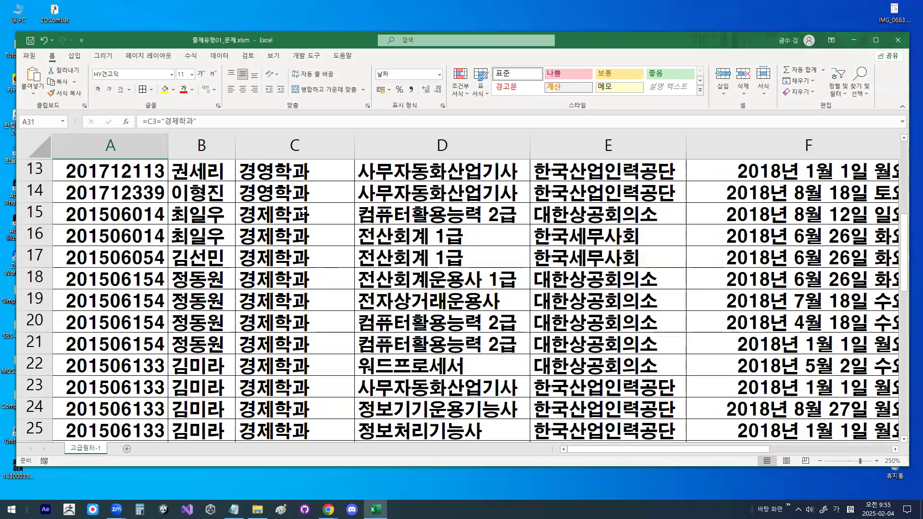
pyautogui.click(272, 212)
pyautogui.moveTo(308, 215); pyautogui.dragTo(320, 220)
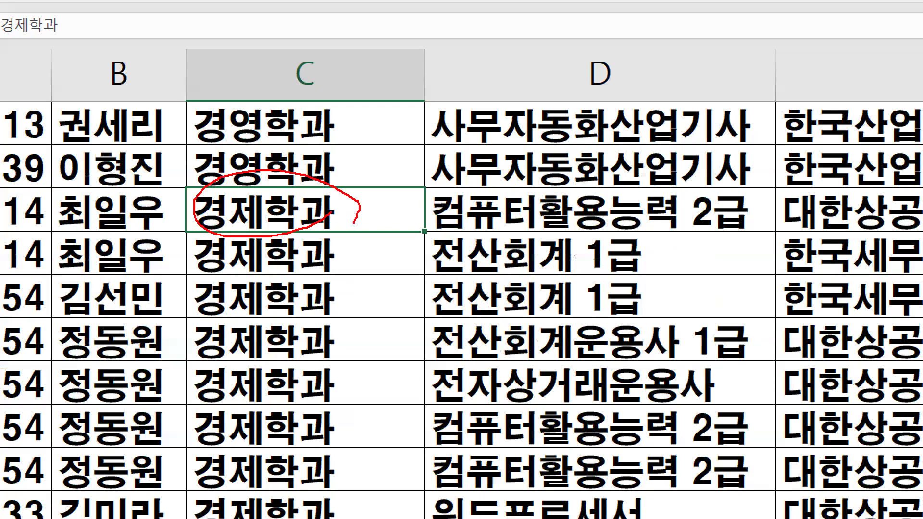
pyautogui.moveTo(254, 194); pyautogui.dragTo(266, 211)
pyautogui.moveTo(265, 250); pyautogui.dragTo(293, 304)
pyautogui.moveTo(491, 310)
pyautogui.mouseDown()
pyautogui.moveTo(221, 238)
pyautogui.moveTo(339, 416)
pyautogui.mouseUp()
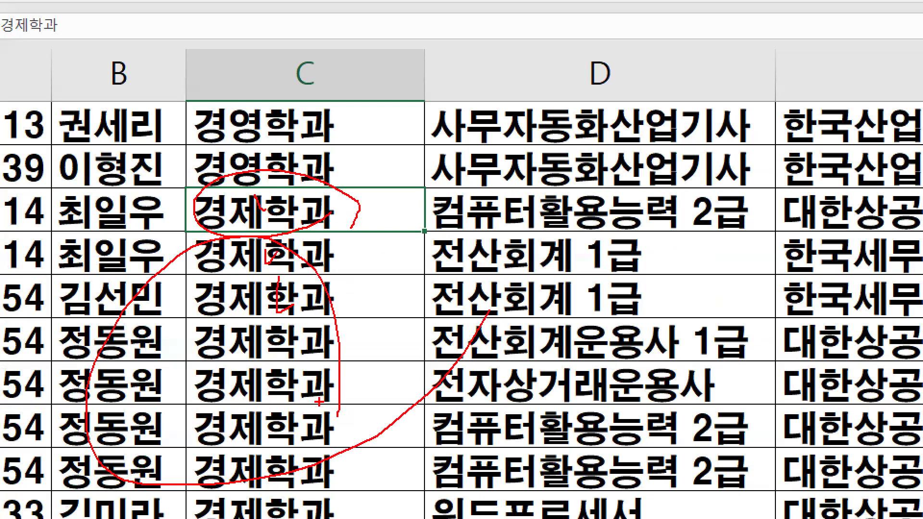
pyautogui.press('Escape')
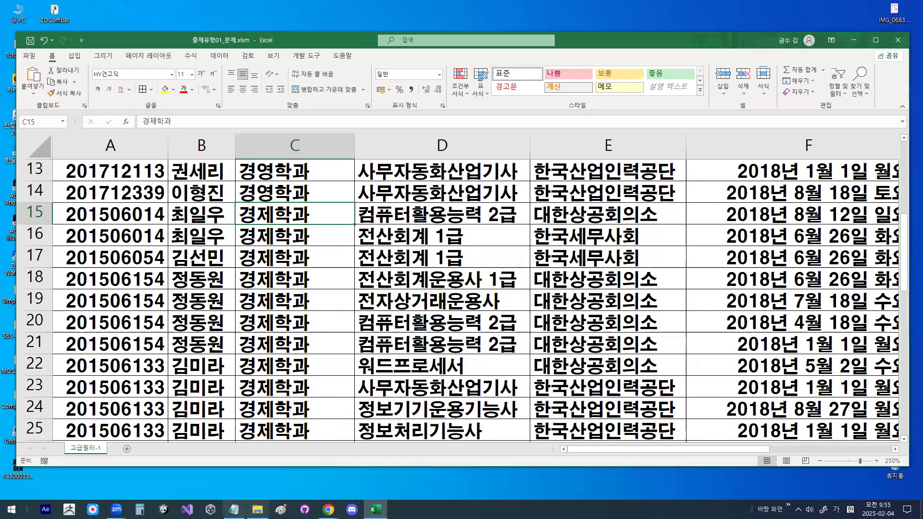
pyautogui.click(234, 509)
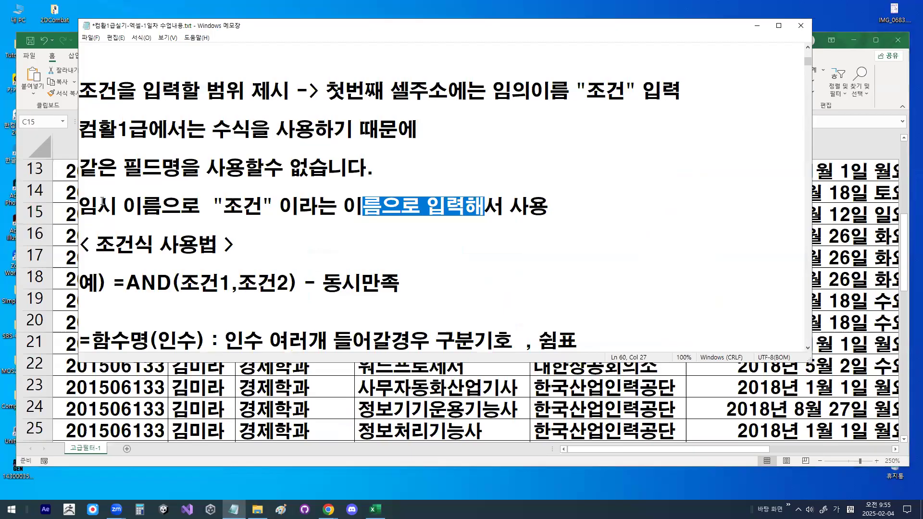
pyautogui.moveTo(79, 207); pyautogui.dragTo(560, 207)
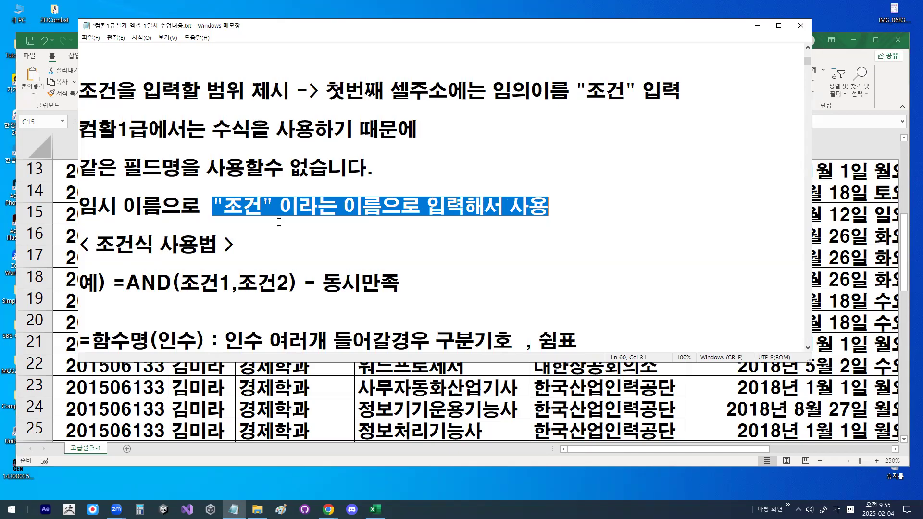
pyautogui.doubleClick(257, 206)
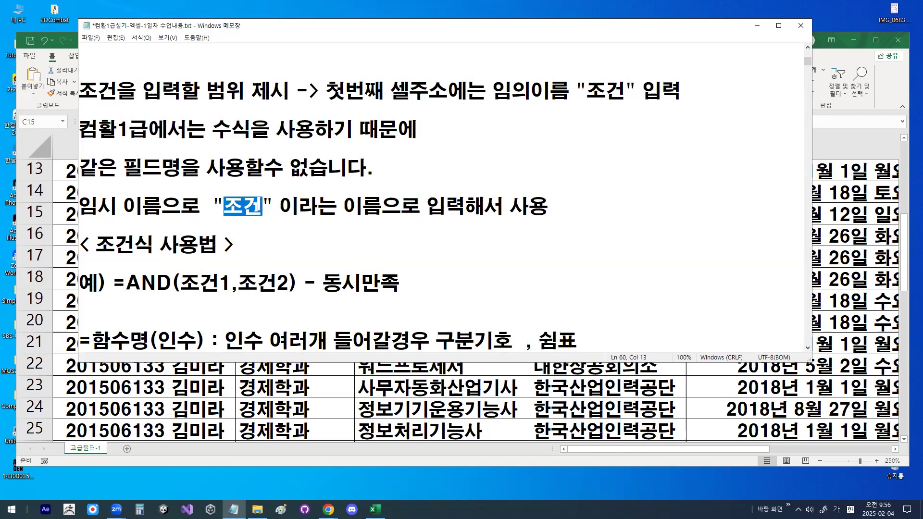
pyautogui.moveTo(213, 207); pyautogui.dragTo(327, 204)
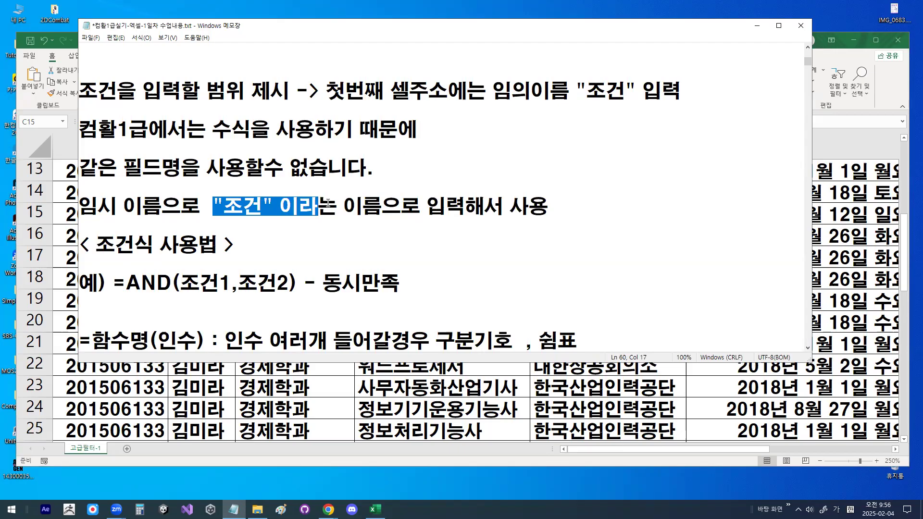
pyautogui.click(328, 203)
pyautogui.scroll(2, 328, 203)
pyautogui.click(346, 167)
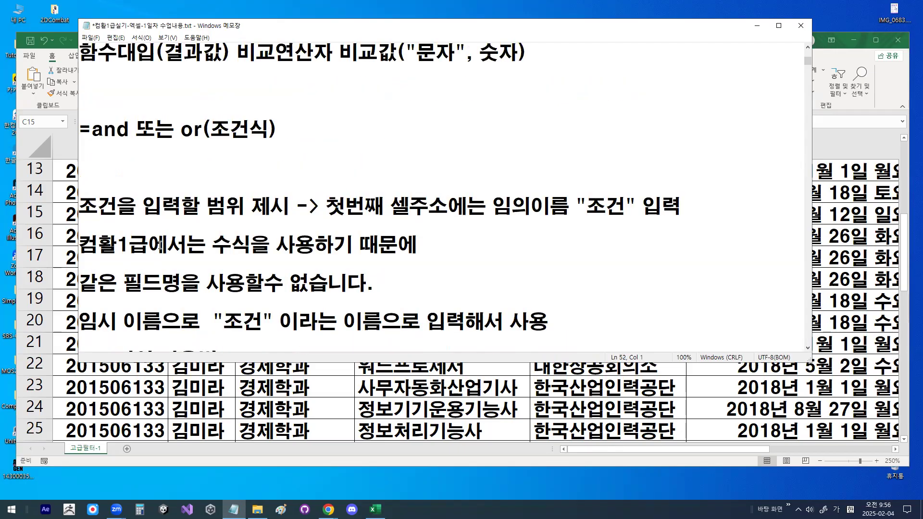
pyautogui.moveTo(142, 207); pyautogui.dragTo(454, 206)
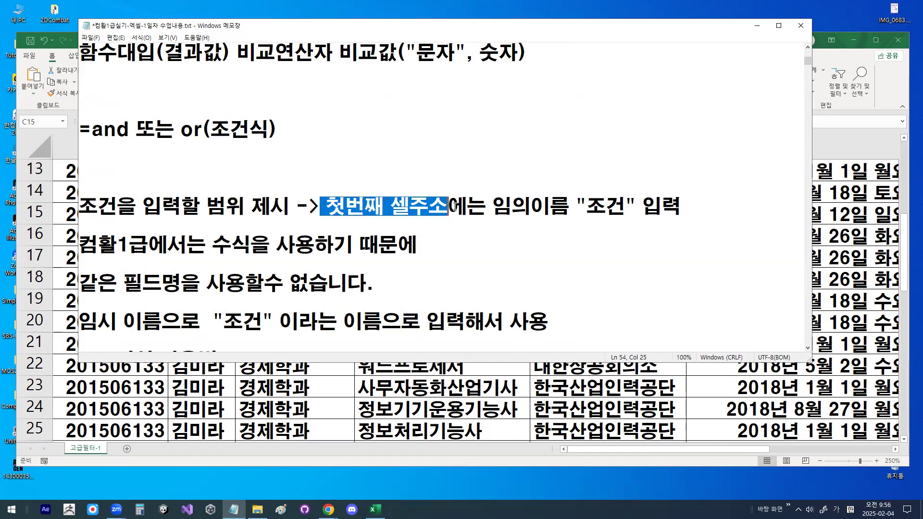
pyautogui.doubleClick(499, 203)
pyautogui.moveTo(605, 207); pyautogui.dragTo(672, 207)
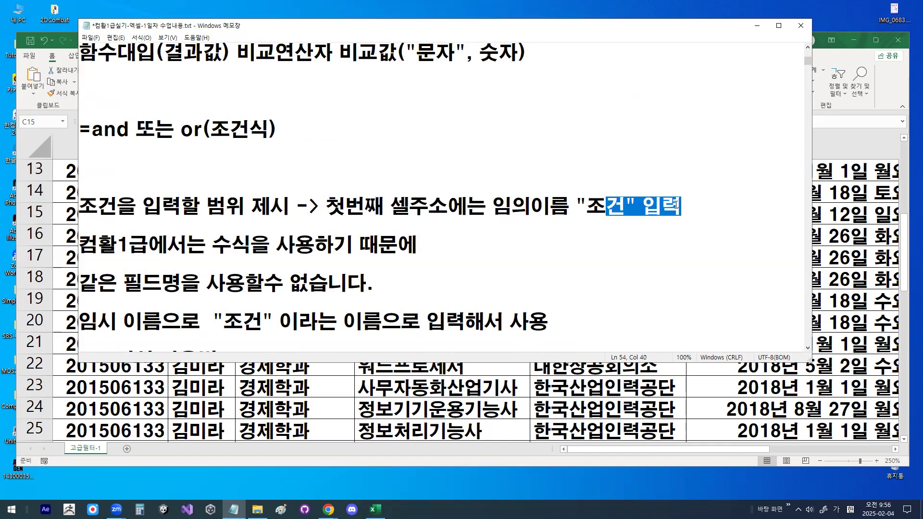
# Back in Excel, inspect the A31 criteria formula and circle A30:A31 for viewers
pyautogui.click(273, 395)
pyautogui.scroll(-6, 271, 395)
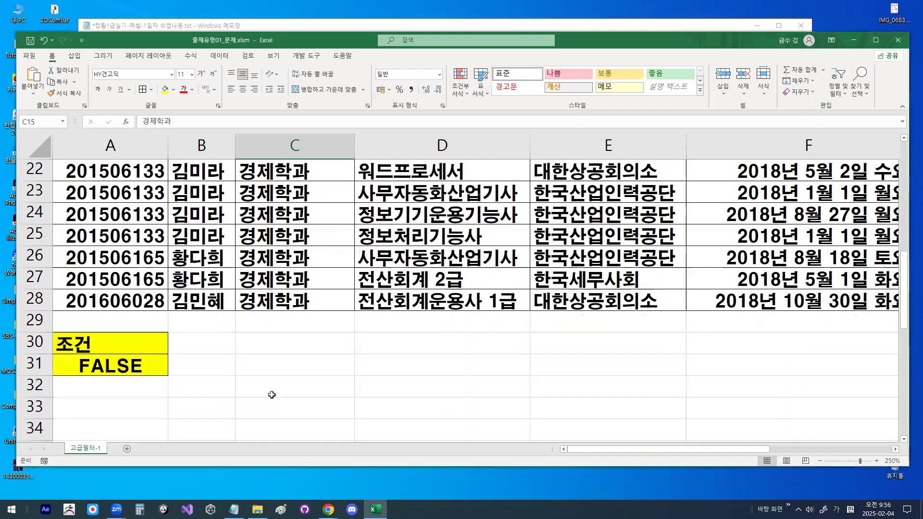
pyautogui.click(136, 172)
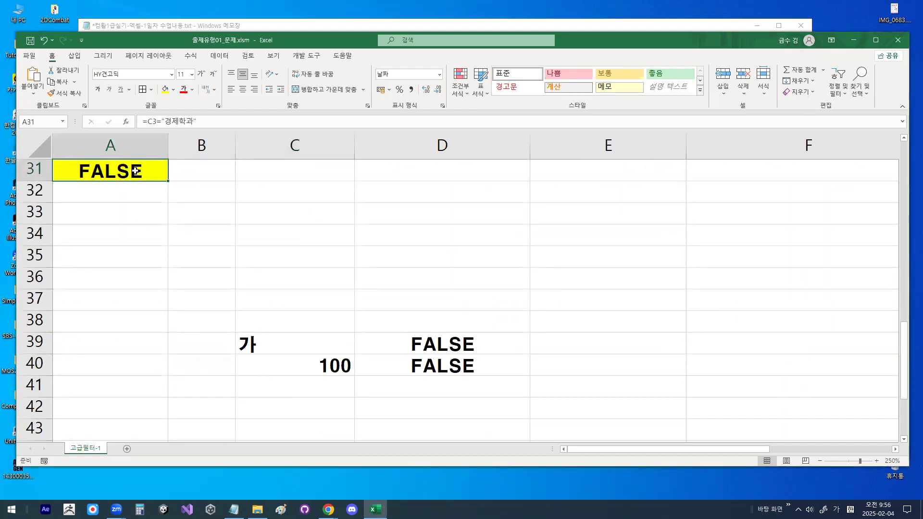
pyautogui.scroll(2, 120, 171)
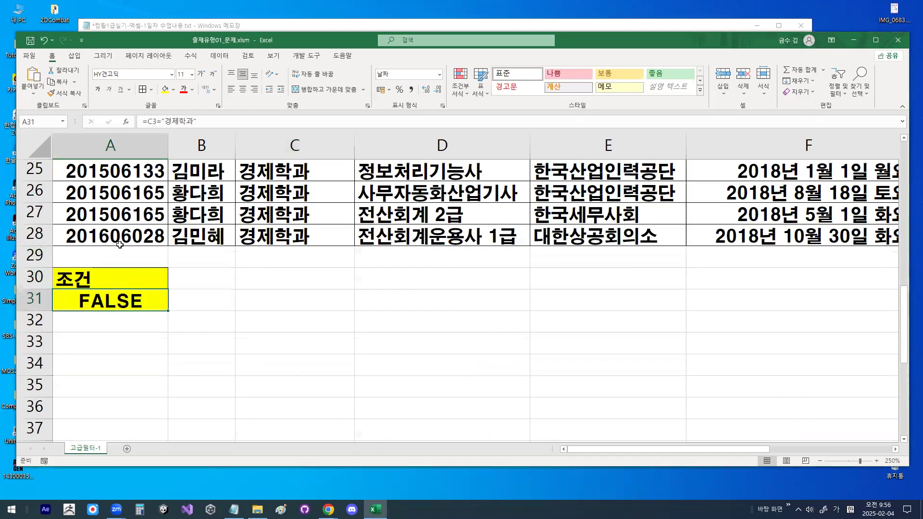
pyautogui.hotkey('ctrl', '2')
pyautogui.moveTo(174, 315); pyautogui.dragTo(175, 339)
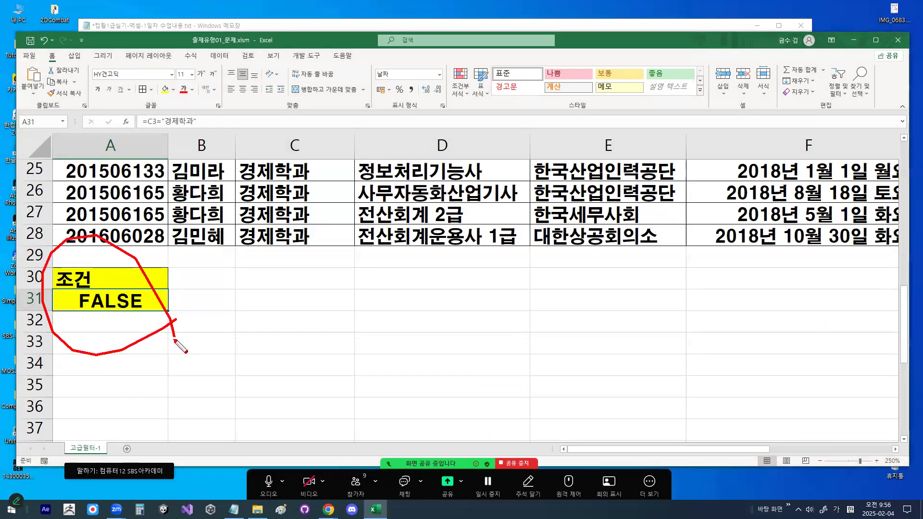
pyautogui.press('Escape')
pyautogui.click(425, 329)
# Clear the yellow criteria cells A30:A31, then go back to the Notepad notes
pyautogui.moveTo(104, 278); pyautogui.dragTo(106, 301)
pyautogui.click(295, 318)
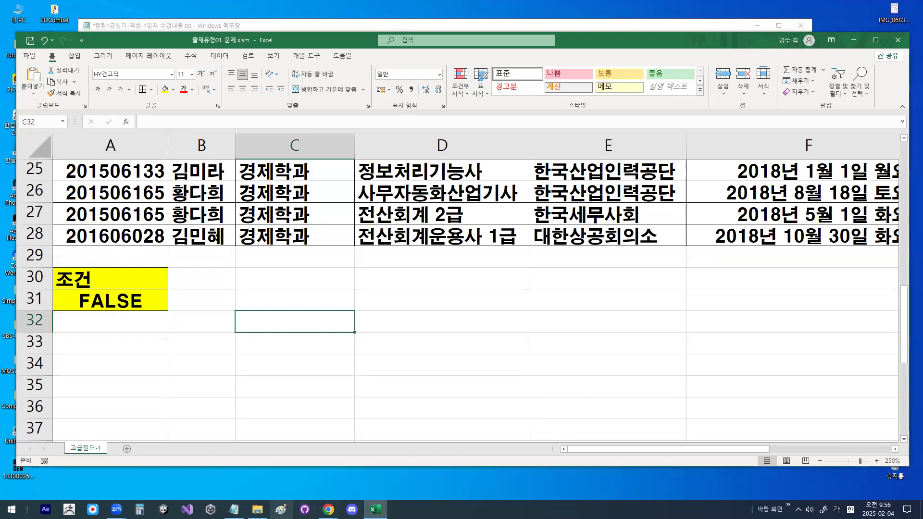
pyautogui.hotkey('alt', 'Tab')
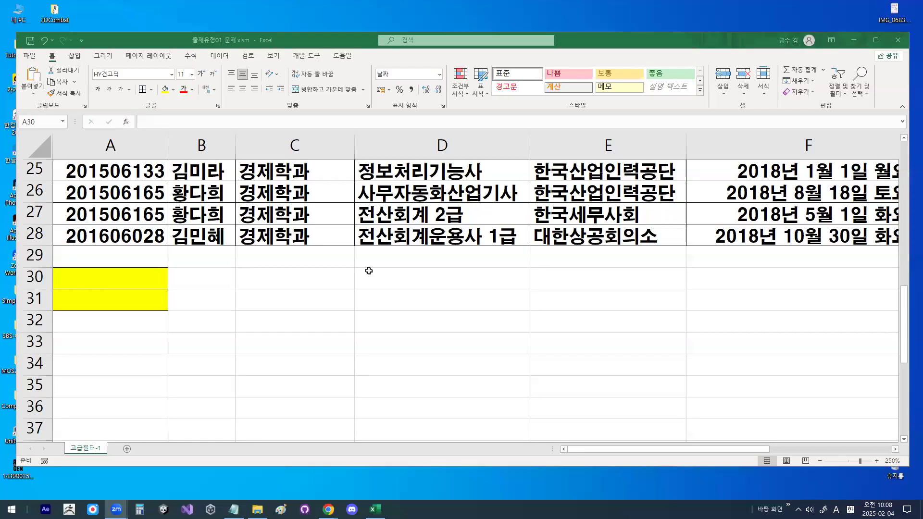
pyautogui.click(329, 290)
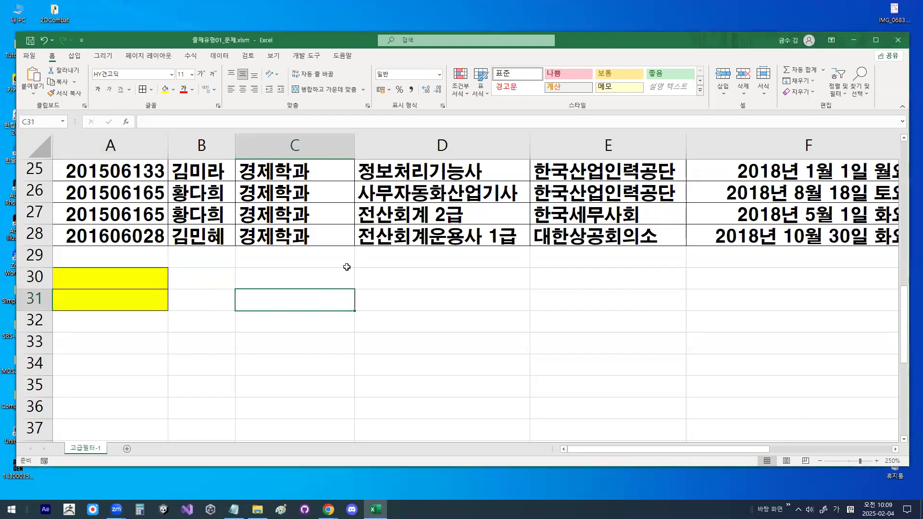
pyautogui.click(246, 269)
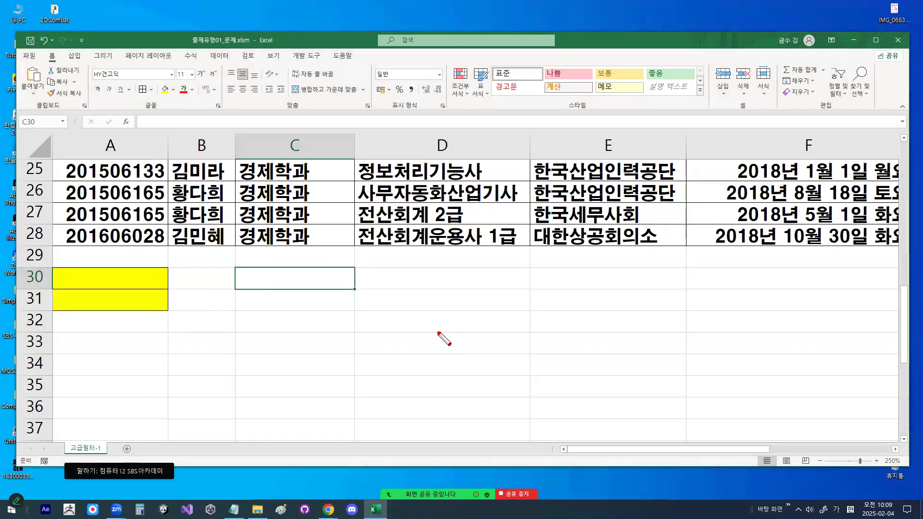
pyautogui.moveTo(476, 330); pyautogui.dragTo(470, 306)
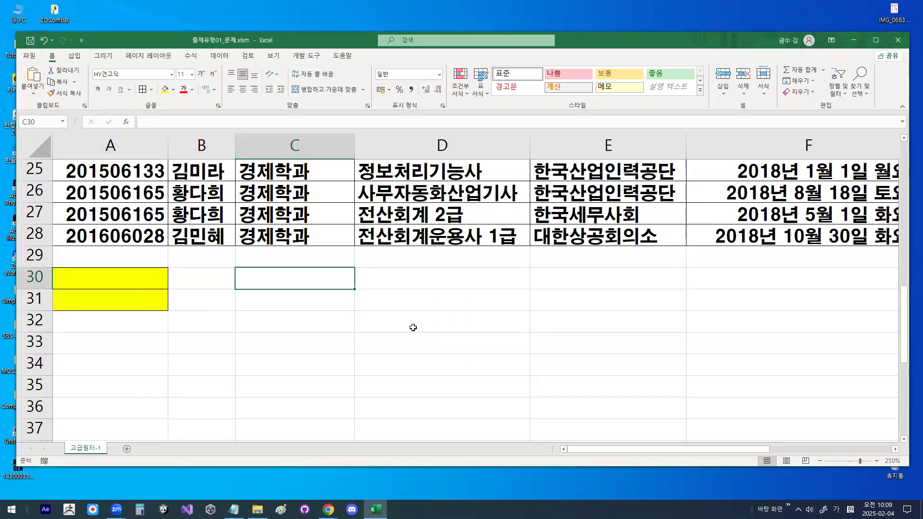
pyautogui.click(204, 318)
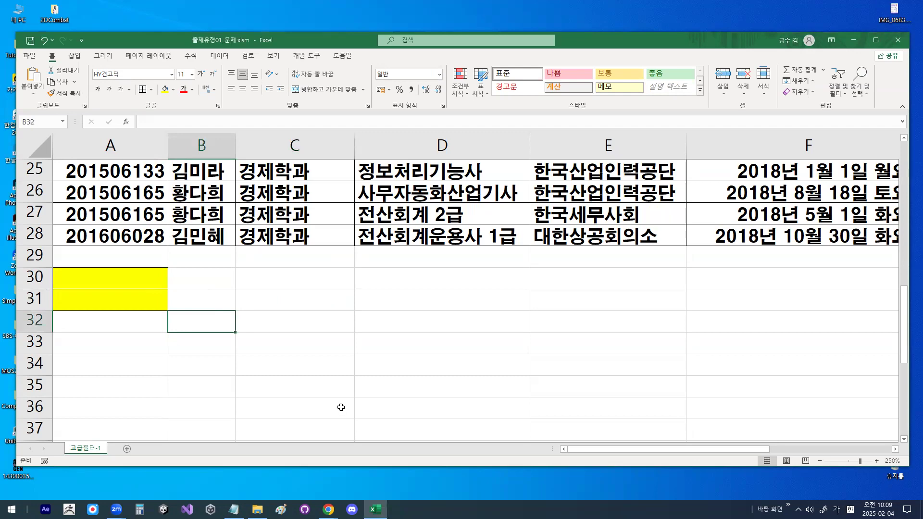
pyautogui.click(234, 508)
pyautogui.scroll(5, 213, 255)
# Highlight the 이거나 (or 관계) line and underline the word or
pyautogui.scroll(-4, 213, 255)
pyautogui.scroll(-10, 213, 254)
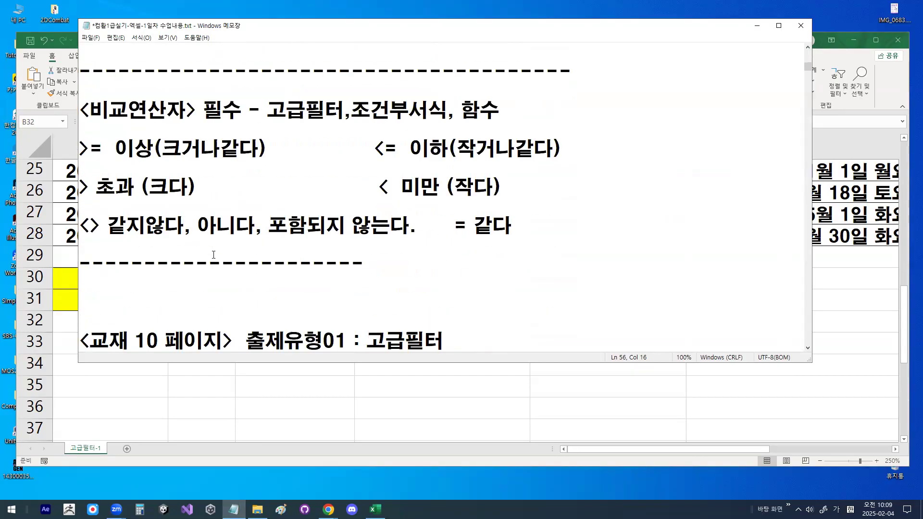
pyautogui.moveTo(82, 243); pyautogui.dragTo(229, 243)
pyautogui.click(229, 243)
pyautogui.hotkey('ctrl', 'shift', 'd')
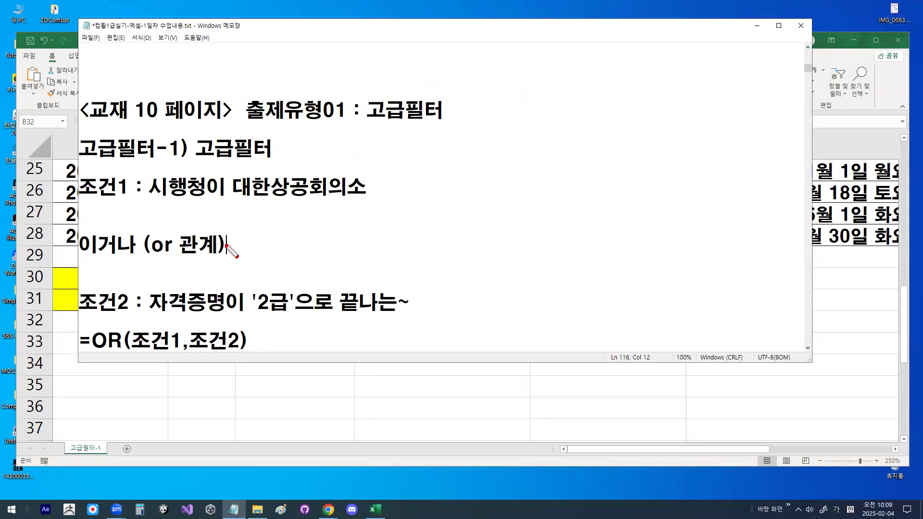
pyautogui.moveTo(151, 252); pyautogui.dragTo(177, 251)
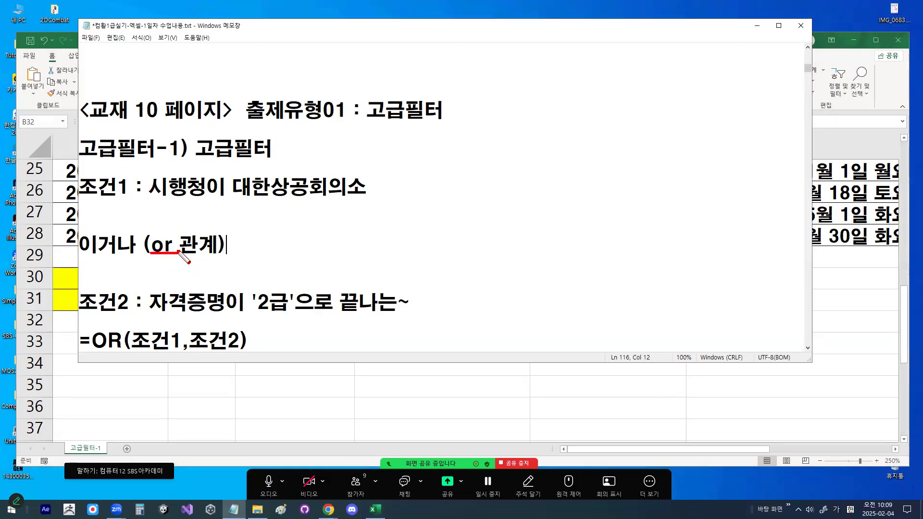
pyautogui.press('Escape')
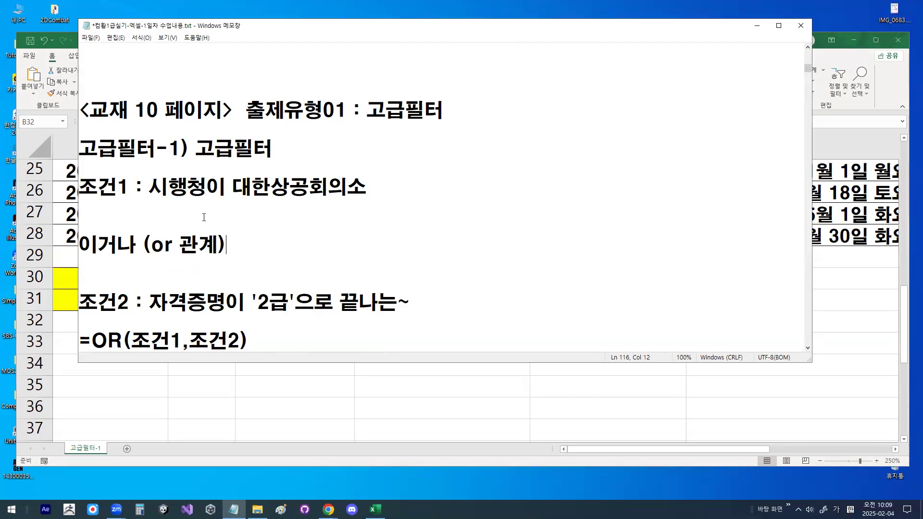
pyautogui.scroll(1, 204, 217)
# Above 교재 10 페이지, note =함수명(인수), case-insensitive function names, and 인수구분 : 콤마 구분
pyautogui.click(198, 178)
pyautogui.press('Return')
pyautogui.press('Return')
pyautogui.press('Return')
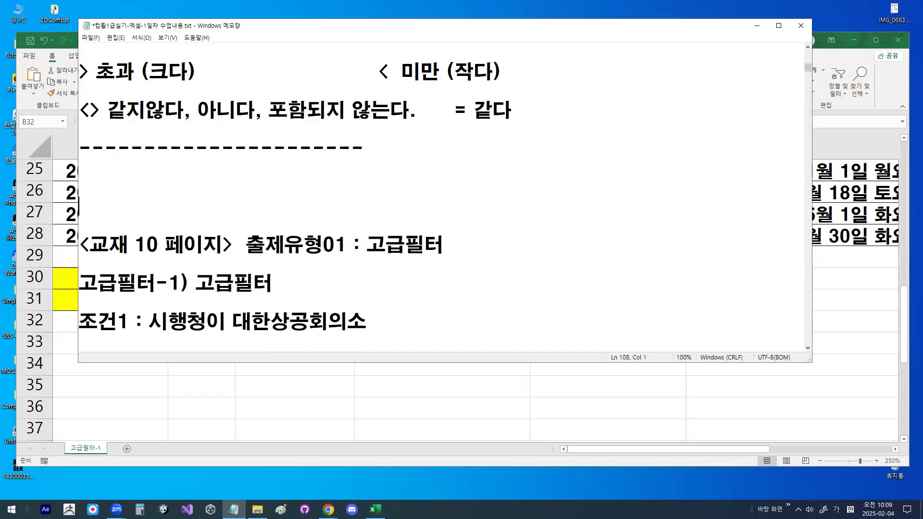
pyautogui.write('=함수명')
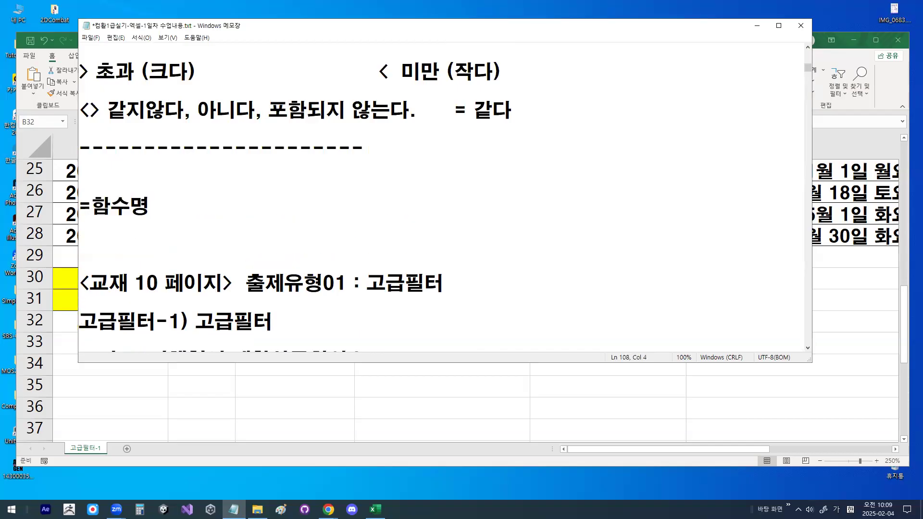
pyautogui.write('(인수)')
pyautogui.press('Return')
pyautogui.write('함수명은 대소문자를 구벼별하지 않음')
pyautogui.press('Return')
pyautogui.press('Return')
pyautogui.write('인수')
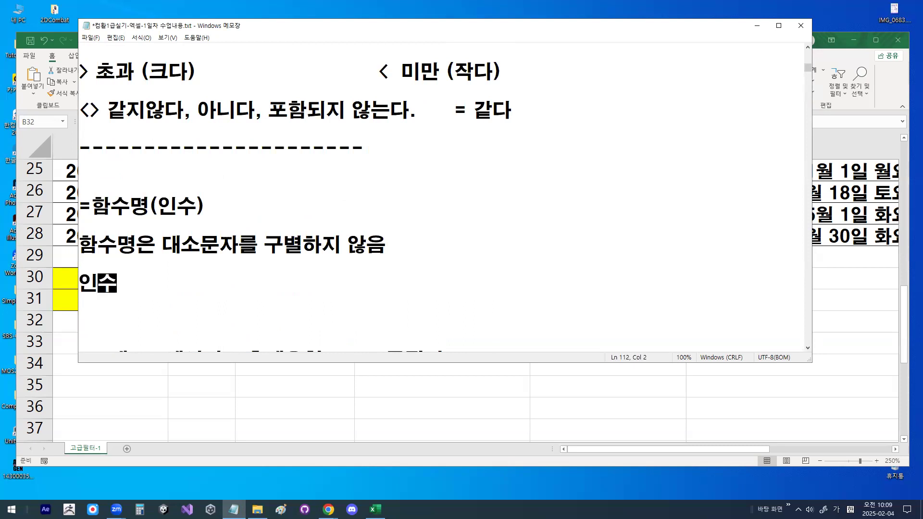
pyautogui.write('구분 :')
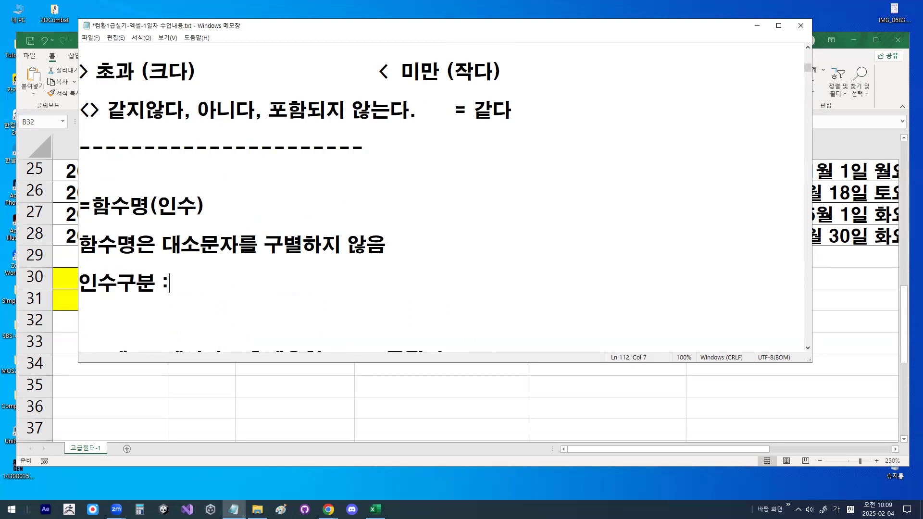
pyautogui.write(' 코마')
pyautogui.press('BackSpace')
pyautogui.press('BackSpace')
pyautogui.press('BackSpace')
pyautogui.write('ㅋ콤마 구분')
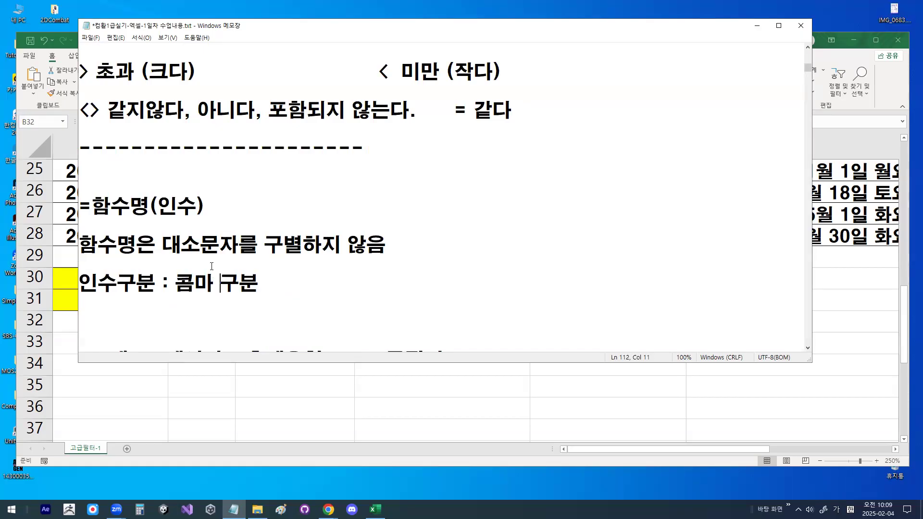
pyautogui.scroll(-3, 121, 262)
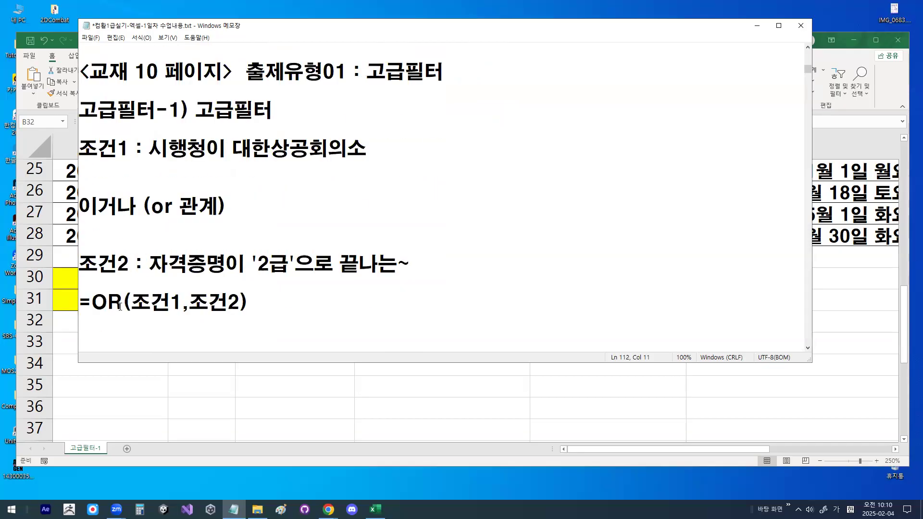
pyautogui.click(92, 306)
pyautogui.click(268, 307)
pyautogui.press('Return')
pyautogui.press('Return')
pyautogui.press('Return')
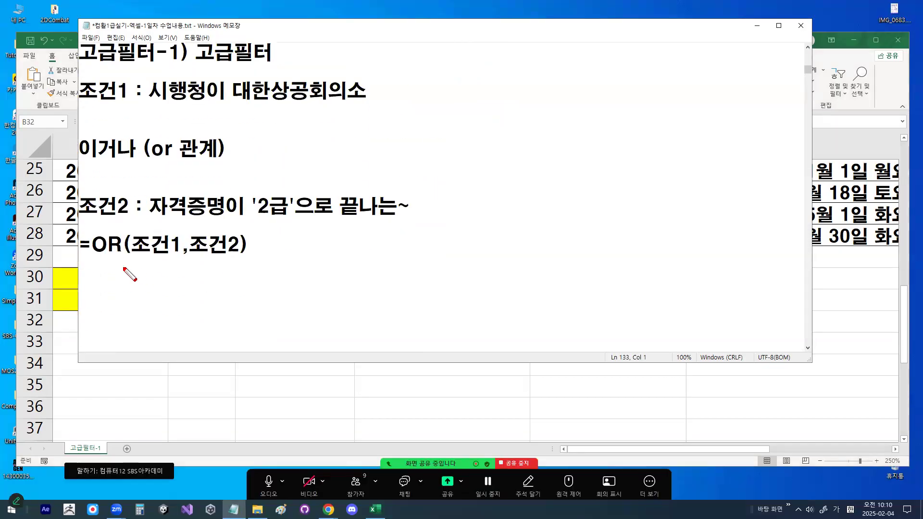
pyautogui.moveTo(82, 257); pyautogui.dragTo(124, 258)
pyautogui.moveTo(130, 224)
pyautogui.mouseDown()
pyautogui.moveTo(126, 252)
pyautogui.moveTo(170, 258)
pyautogui.mouseUp()
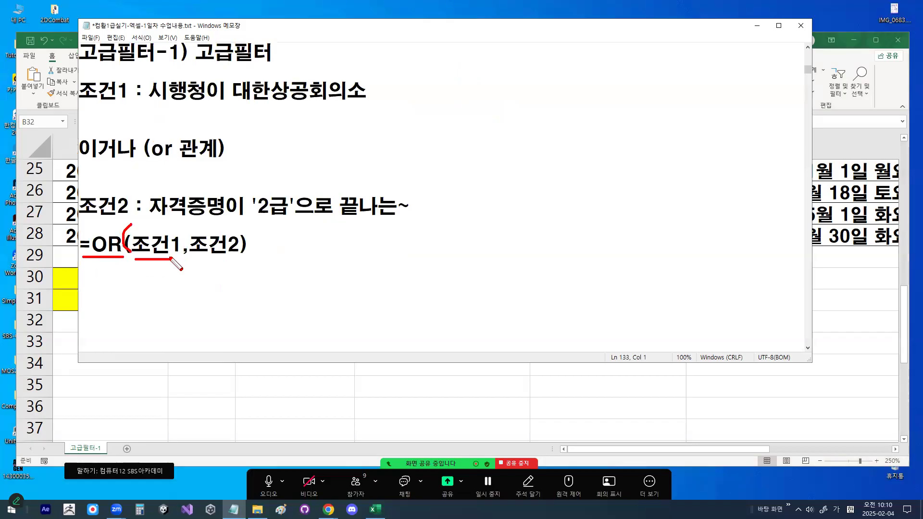
pyautogui.moveTo(163, 107); pyautogui.dragTo(391, 107)
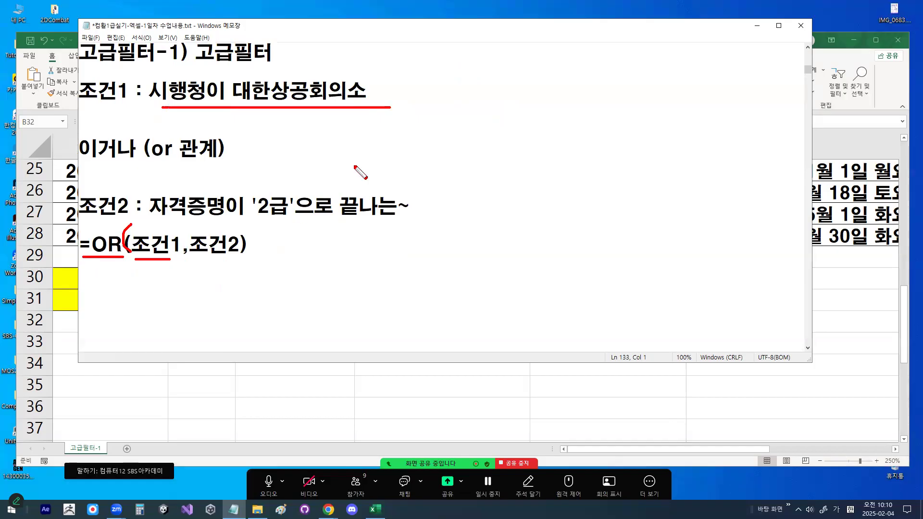
pyautogui.moveTo(151, 217); pyautogui.dragTo(426, 218)
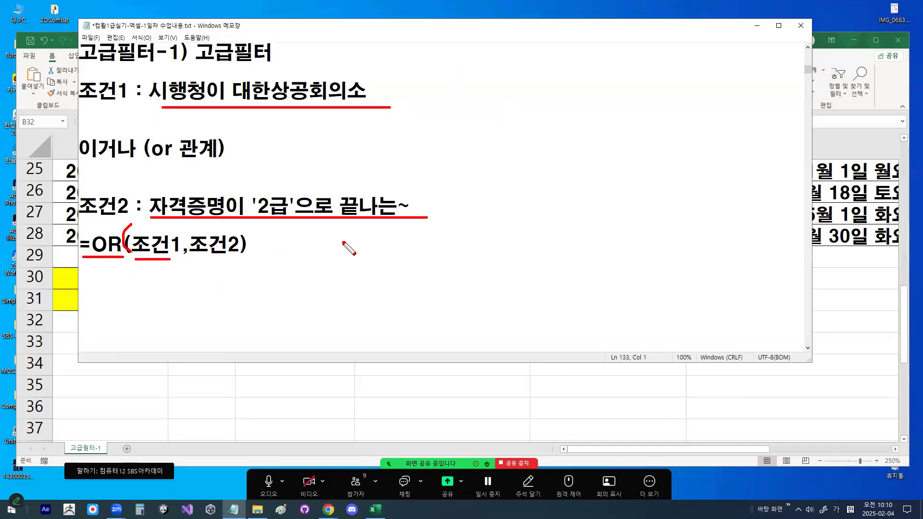
pyautogui.moveTo(233, 249)
pyautogui.mouseDown()
pyautogui.moveTo(198, 239)
pyautogui.moveTo(226, 240)
pyautogui.mouseUp()
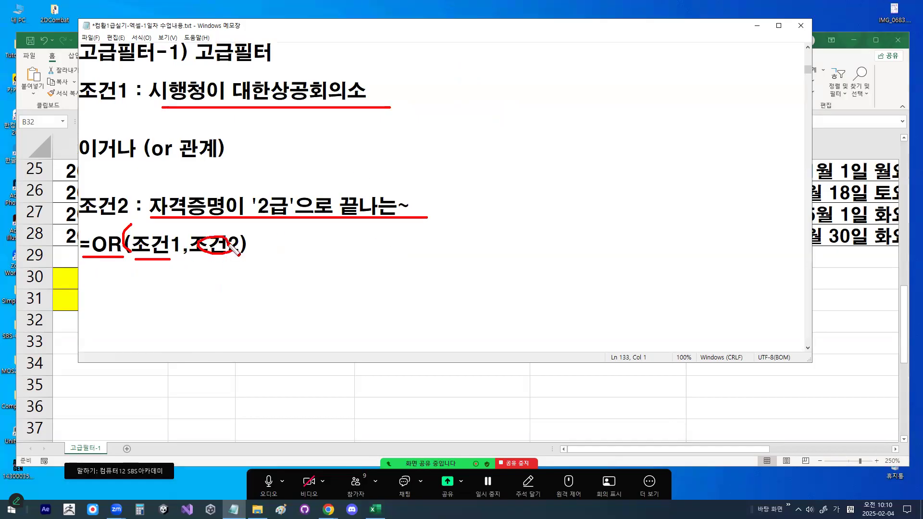
pyautogui.press('Escape')
pyautogui.moveTo(156, 93); pyautogui.dragTo(370, 83)
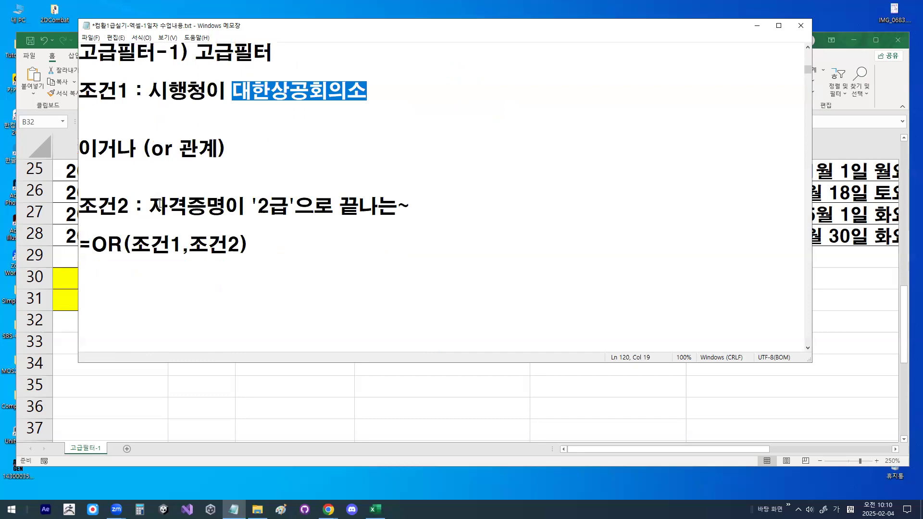
pyautogui.moveTo(341, 205); pyautogui.dragTo(410, 206)
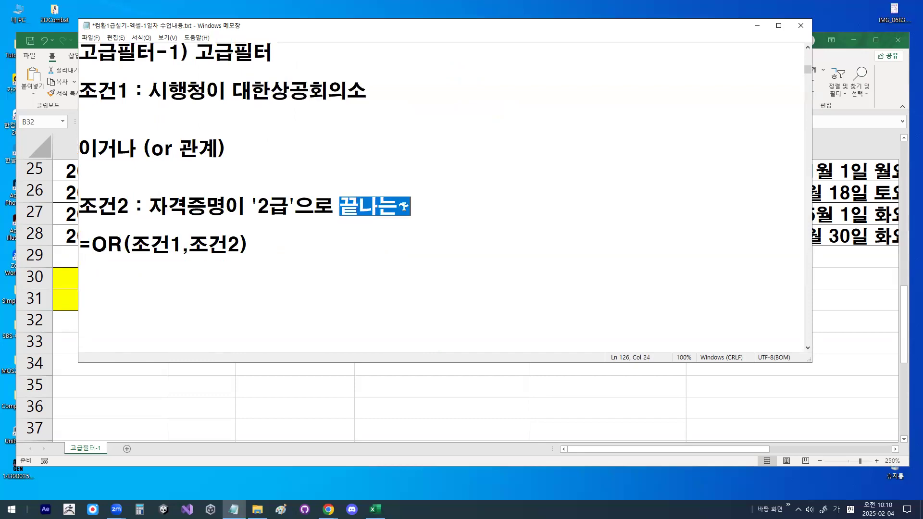
pyautogui.click(757, 25)
pyautogui.scroll(8, 493, 253)
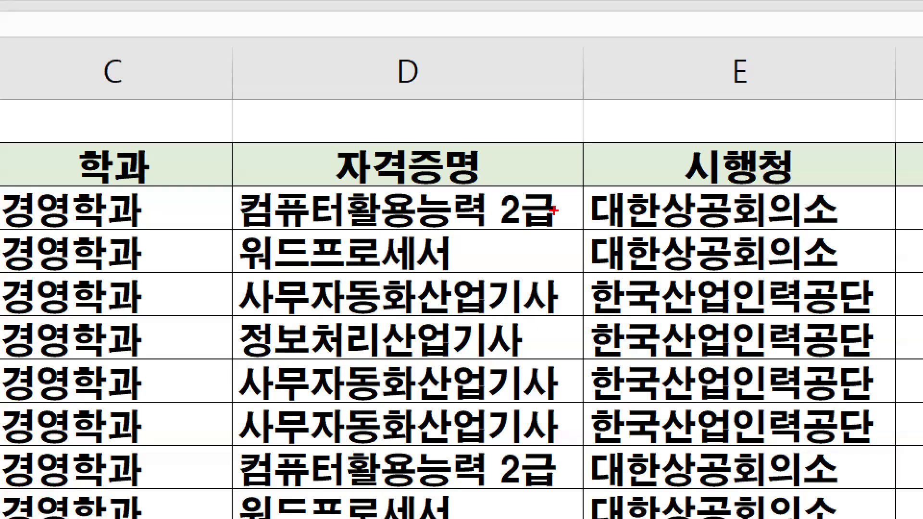
pyautogui.moveTo(515, 215)
pyautogui.mouseDown()
pyautogui.moveTo(497, 225)
pyautogui.moveTo(514, 202)
pyautogui.moveTo(523, 215)
pyautogui.mouseUp()
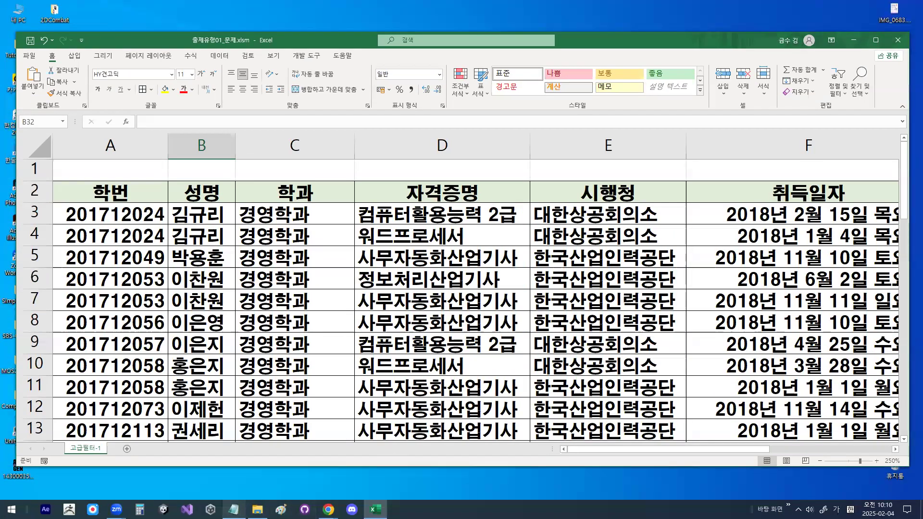
pyautogui.click(234, 509)
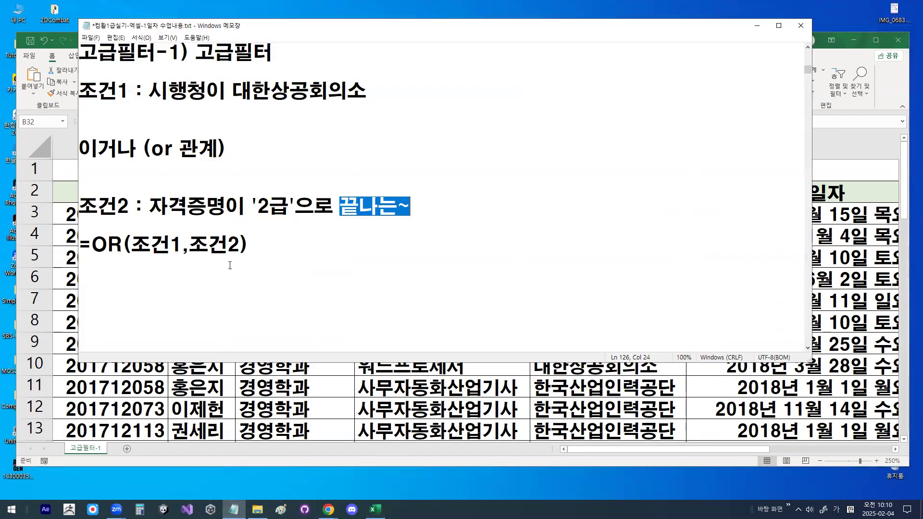
# Mark 텍스트 함수 and the RIGHT, LEFT and MID functions in the notes
pyautogui.scroll(-15, 230, 265)
pyautogui.scroll(1, 231, 266)
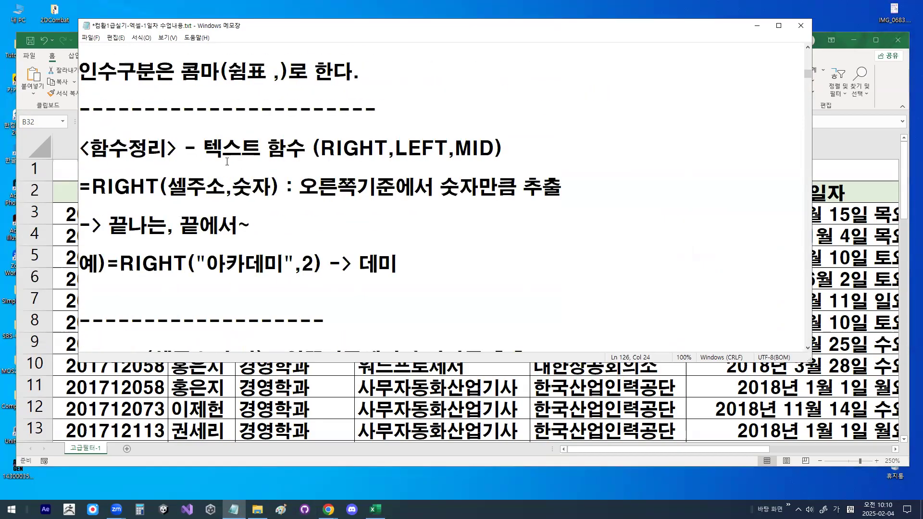
pyautogui.moveTo(210, 161); pyautogui.dragTo(287, 162)
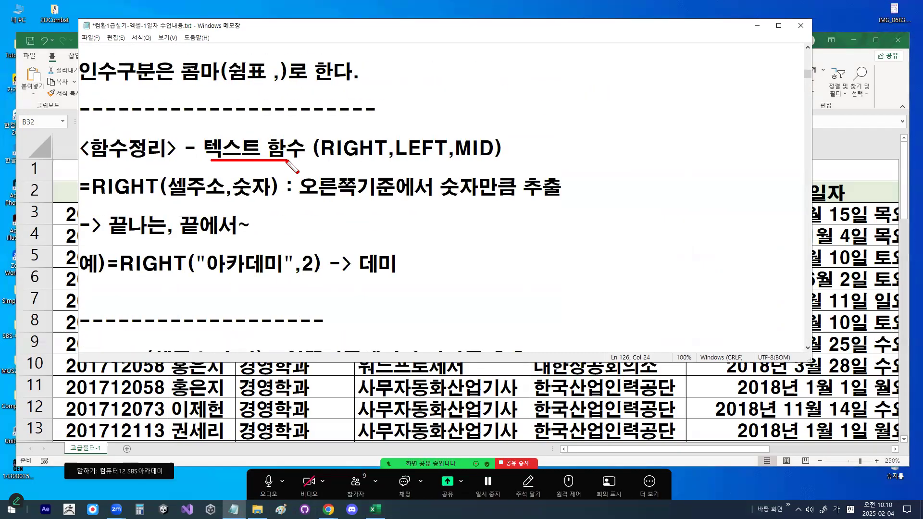
pyautogui.moveTo(383, 156); pyautogui.dragTo(328, 156)
pyautogui.moveTo(401, 159); pyautogui.dragTo(495, 164)
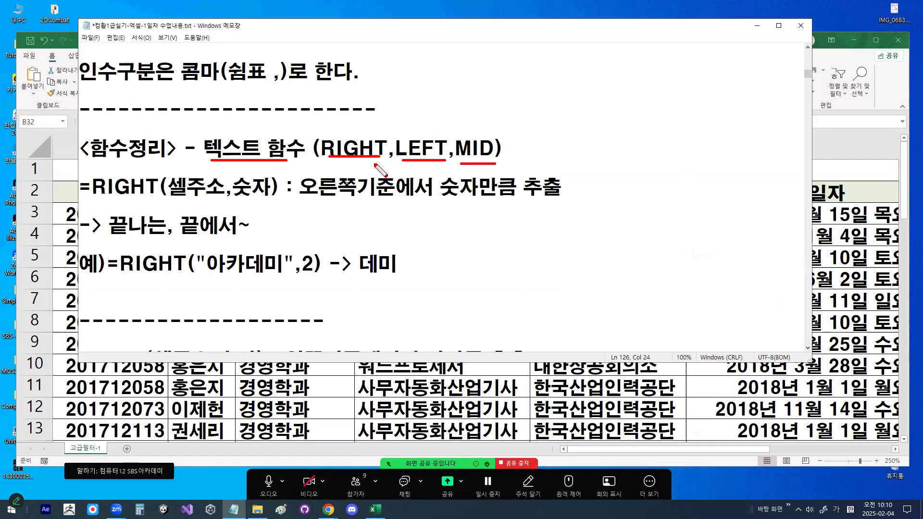
pyautogui.moveTo(340, 132); pyautogui.dragTo(420, 129)
pyautogui.moveTo(463, 119); pyautogui.dragTo(483, 123)
pyautogui.press('Escape')
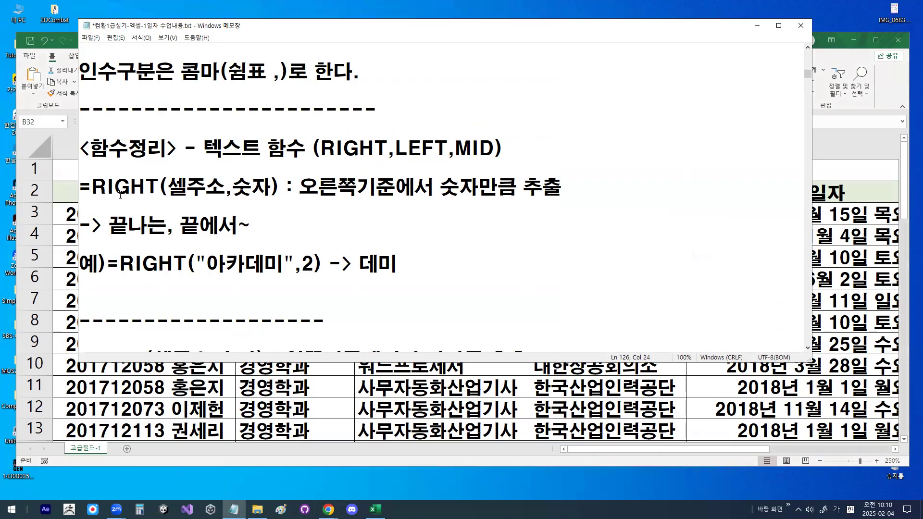
# Highlight the =RIGHT(셀주소,숫자) syntax and its 오른쪽기준 숫자만큼 추출 description
pyautogui.moveTo(203, 148); pyautogui.dragTo(488, 143)
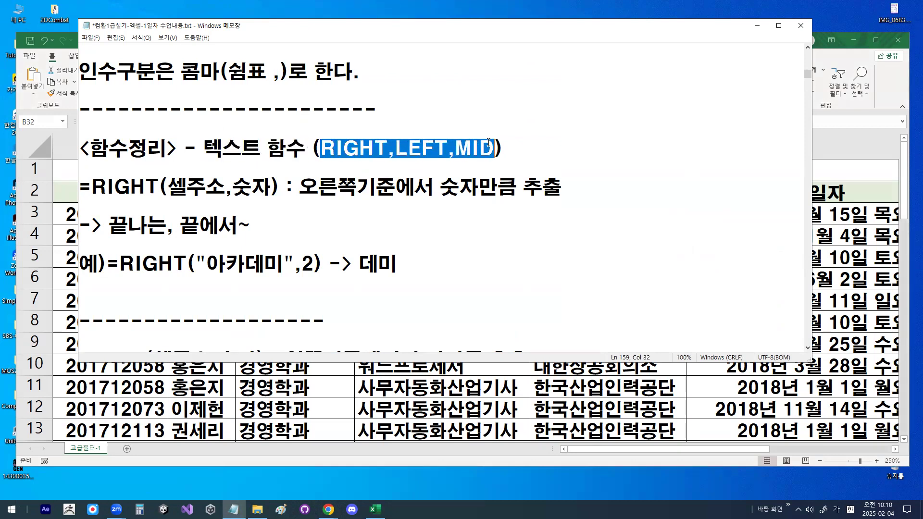
pyautogui.moveTo(92, 188); pyautogui.dragTo(226, 187)
pyautogui.click(234, 188)
pyautogui.doubleClick(253, 188)
pyautogui.moveTo(300, 188); pyautogui.dragTo(396, 187)
pyautogui.click(454, 189)
pyautogui.moveTo(454, 189); pyautogui.dragTo(565, 191)
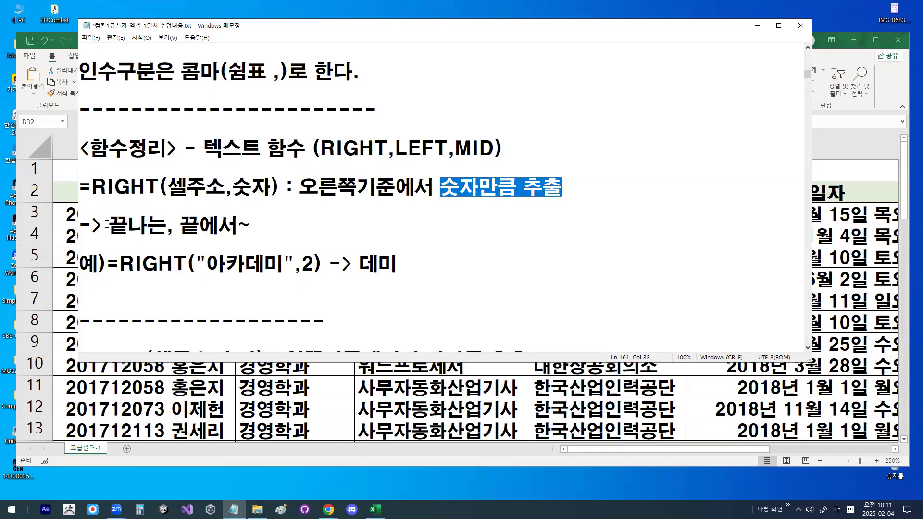
pyautogui.moveTo(112, 224); pyautogui.dragTo(241, 225)
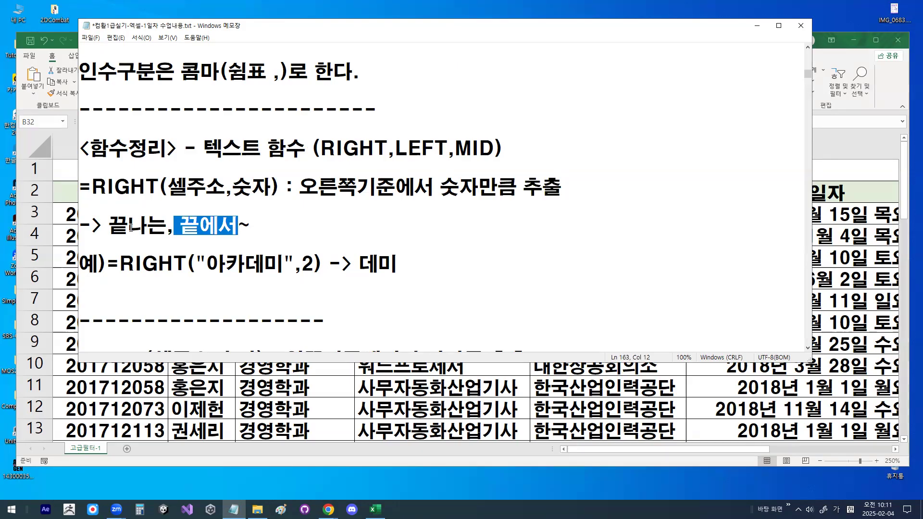
pyautogui.moveTo(110, 224); pyautogui.dragTo(129, 223)
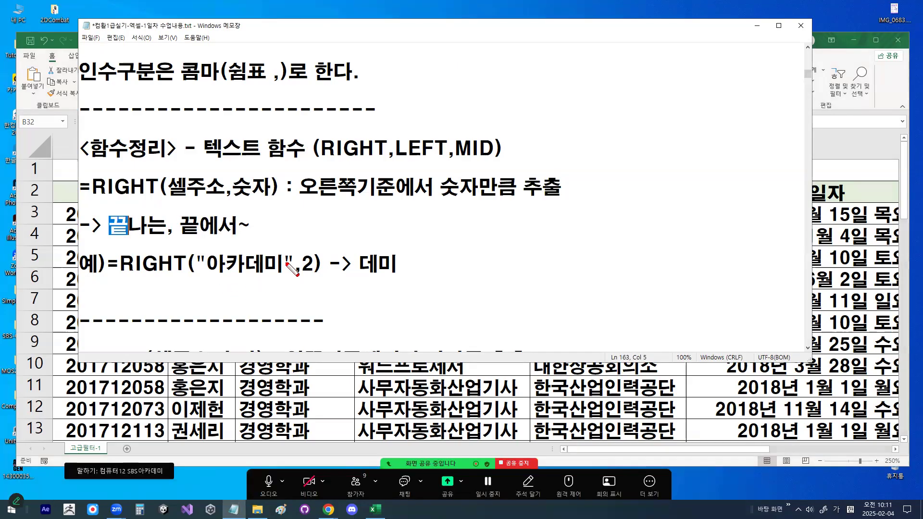
pyautogui.moveTo(286, 216); pyautogui.dragTo(285, 307)
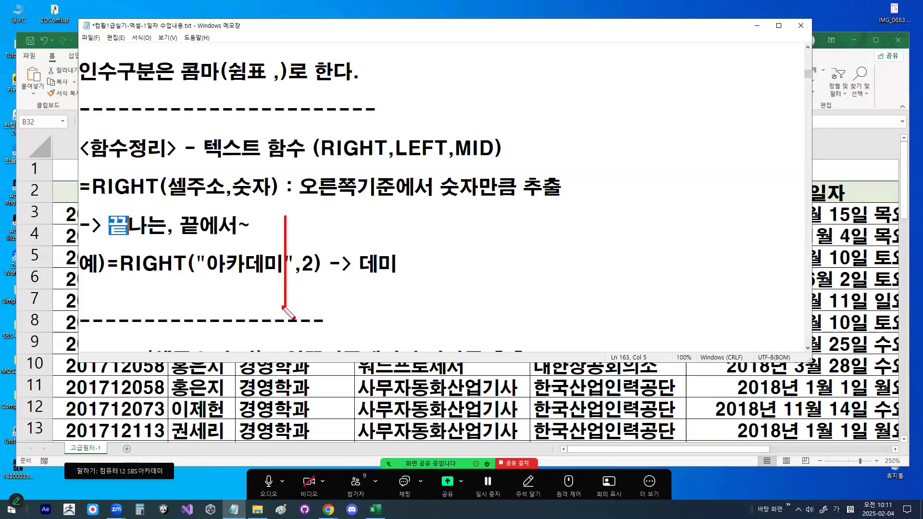
pyautogui.press('Escape')
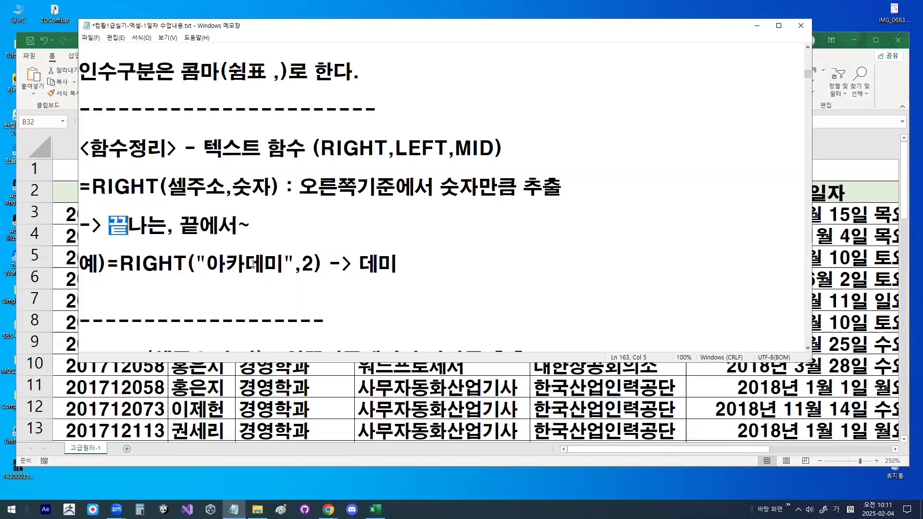
# Annotate the example =RIGHT("아카데미",2), marking its last two characters and result 데미
pyautogui.moveTo(206, 263); pyautogui.dragTo(281, 263)
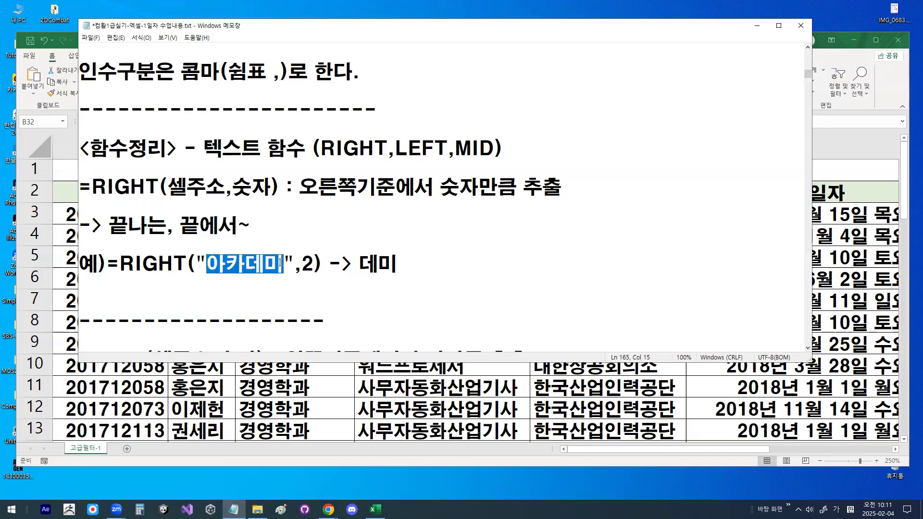
pyautogui.click(276, 266)
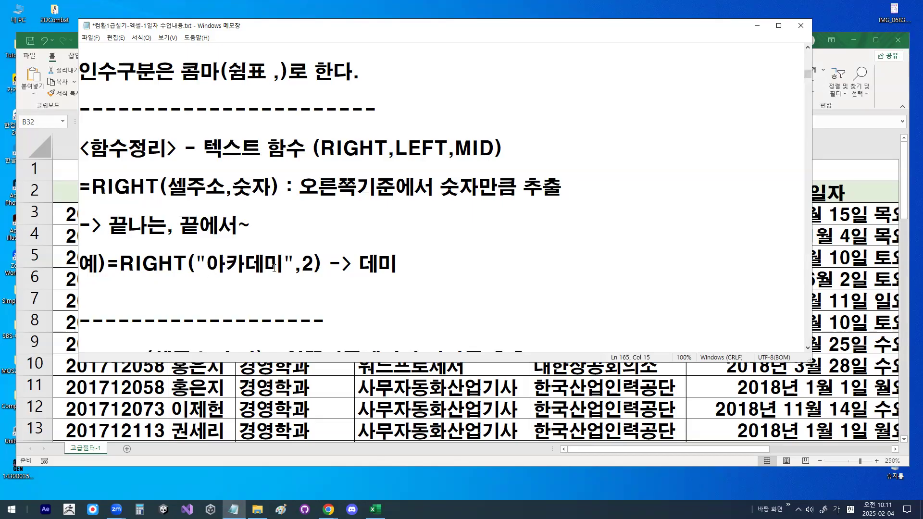
pyautogui.moveTo(281, 270)
pyautogui.mouseDown()
pyautogui.moveTo(260, 278)
pyautogui.moveTo(281, 251)
pyautogui.moveTo(291, 277)
pyautogui.mouseUp()
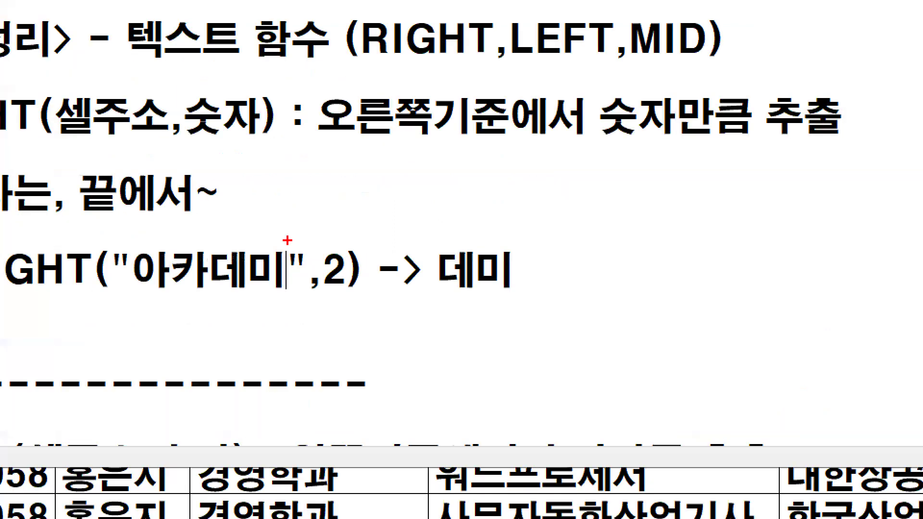
pyautogui.moveTo(290, 202); pyautogui.dragTo(290, 354)
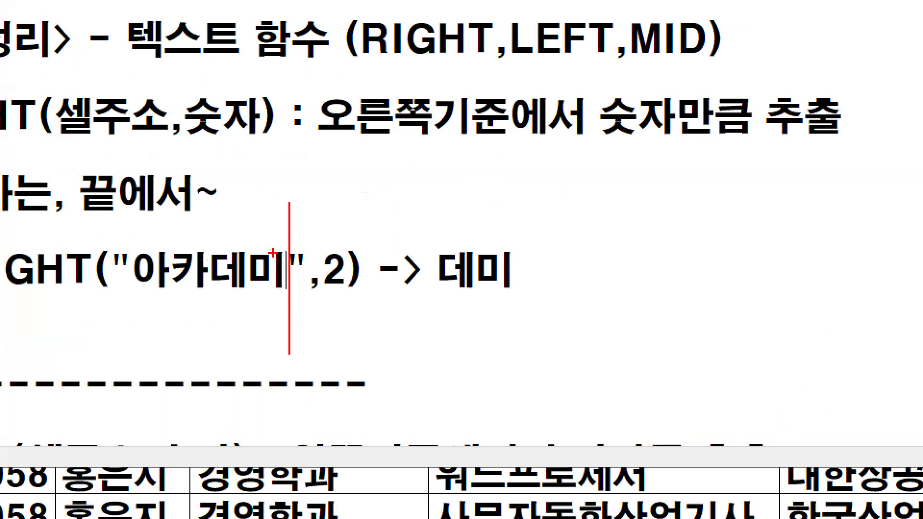
pyautogui.moveTo(263, 226)
pyautogui.mouseDown()
pyautogui.moveTo(266, 245)
pyautogui.moveTo(294, 190)
pyautogui.mouseUp()
pyautogui.moveTo(211, 236); pyautogui.dragTo(245, 209)
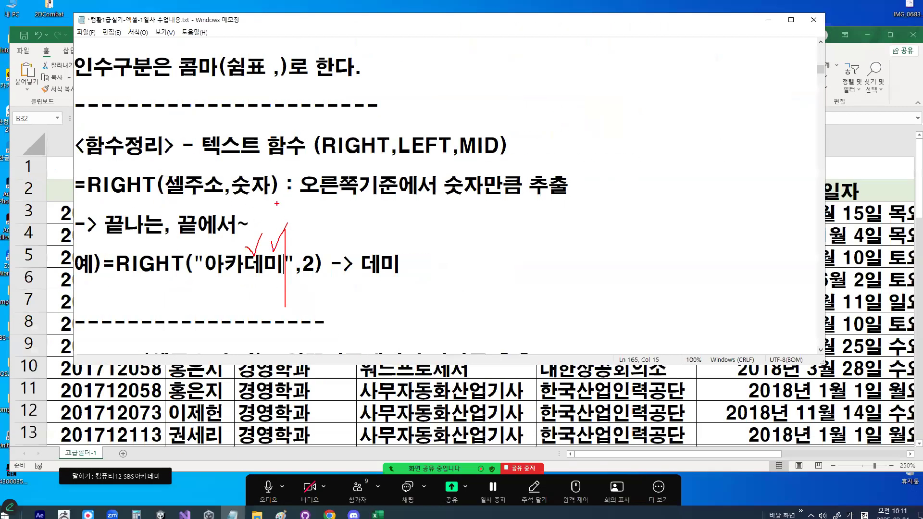
pyautogui.moveTo(438, 271); pyautogui.dragTo(519, 265)
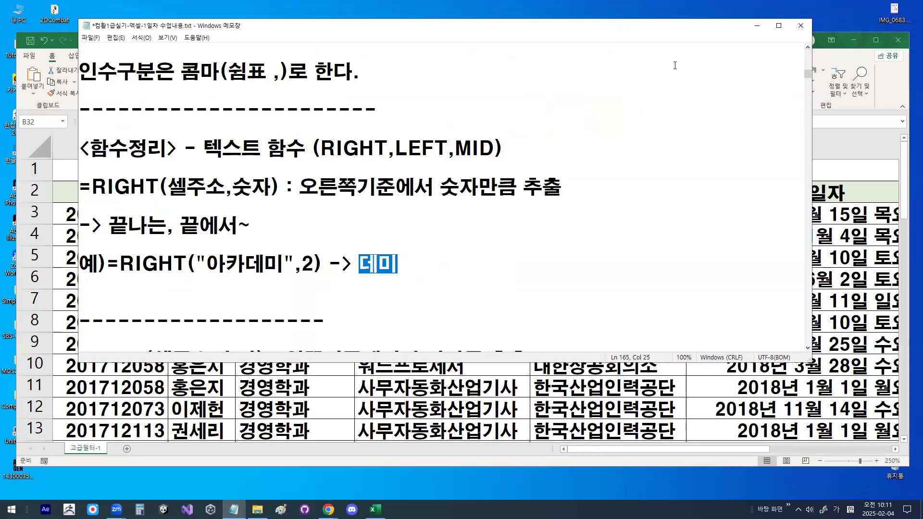
# Minimize the notes to reveal the 고급필터-1 sheet and start a new workbook
pyautogui.click(757, 26)
pyautogui.click(412, 226)
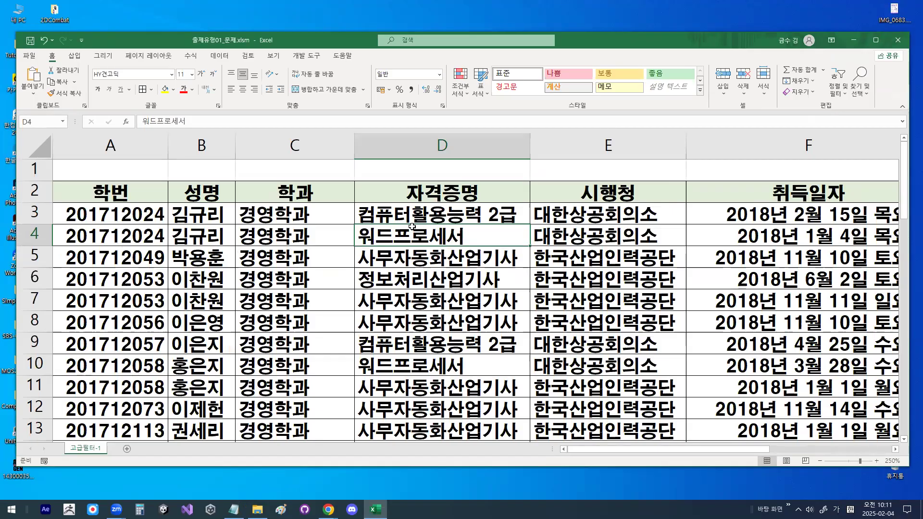
pyautogui.hotkey('ctrl', 'n')
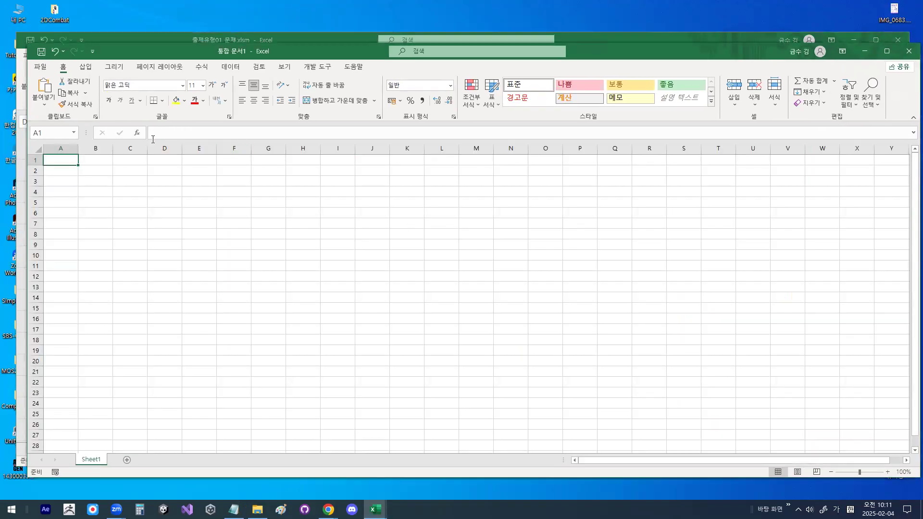
# Set the whole new sheet's font to HY견고딕
pyautogui.click(38, 149)
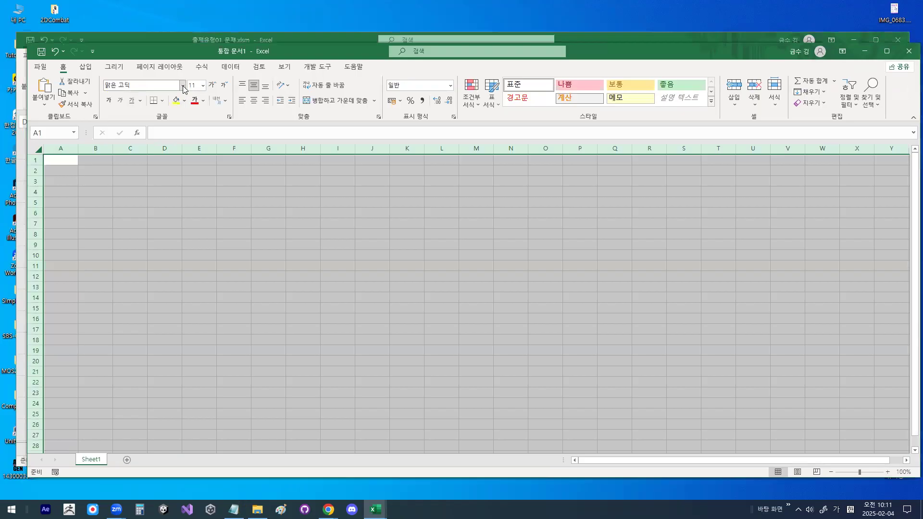
pyautogui.click(183, 85)
pyautogui.click(167, 181)
pyautogui.click(168, 201)
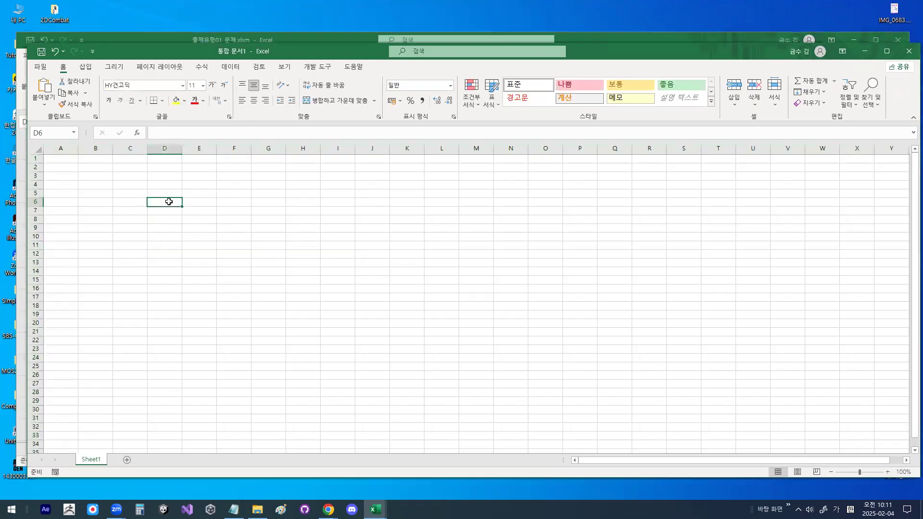
# Enter 아카데미 in cell A1
pyautogui.keyDown('ctrl'); pyautogui.scroll(12, 168, 201); pyautogui.keyUp('ctrl')
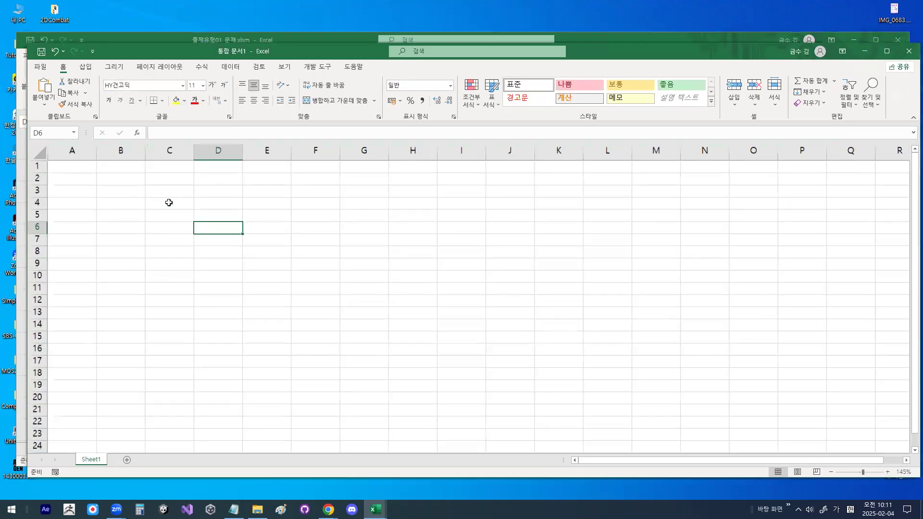
pyautogui.keyDown('ctrl'); pyautogui.scroll(2, 140, 190); pyautogui.keyUp('ctrl')
pyautogui.click(140, 191)
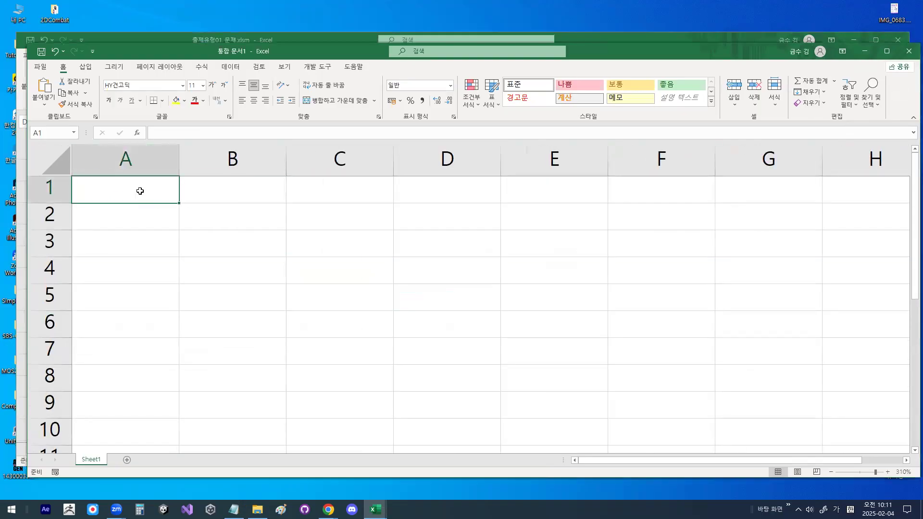
pyautogui.write('악')
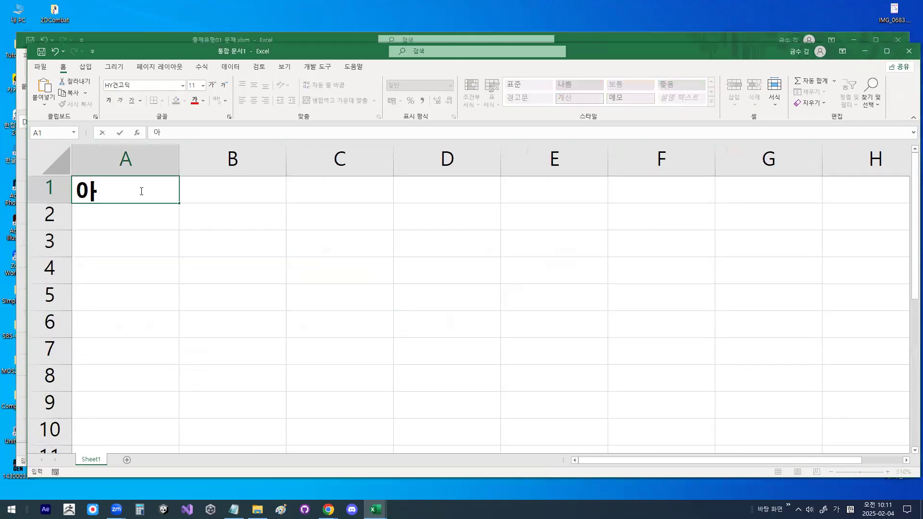
pyautogui.write('카데미')
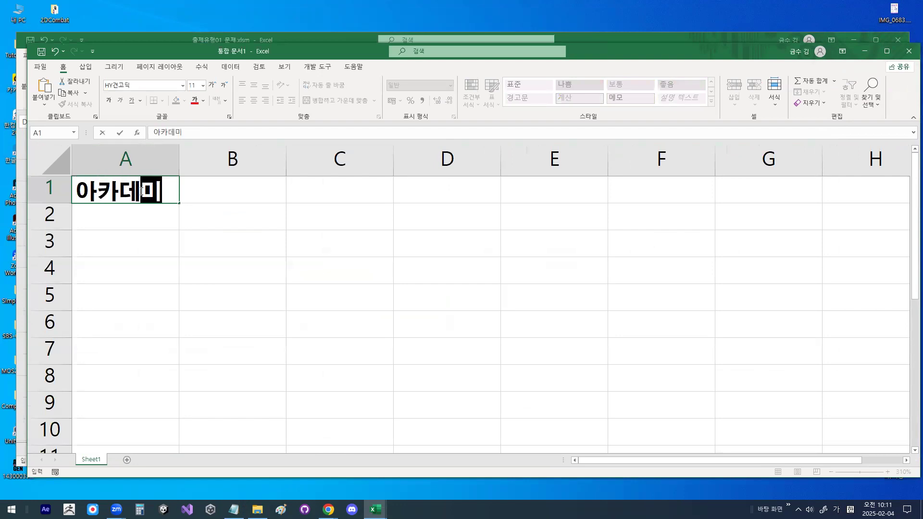
pyautogui.press('Return')
pyautogui.click(140, 190)
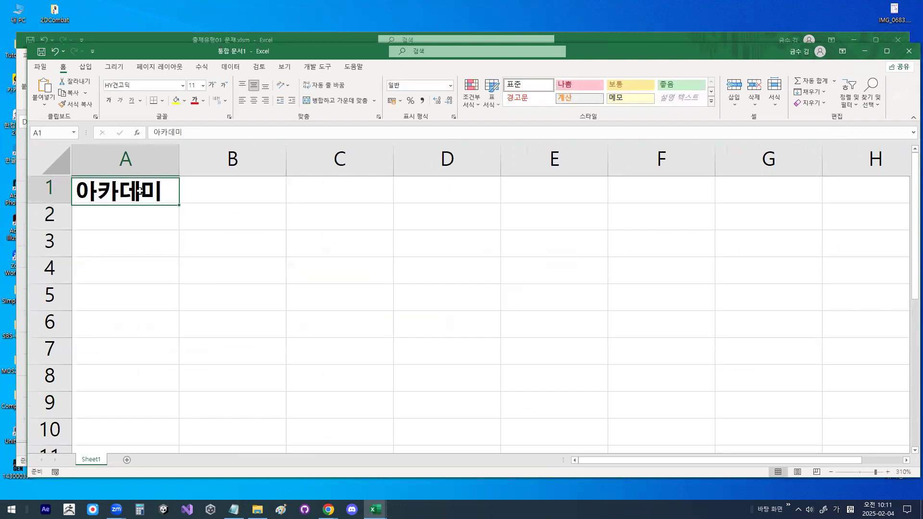
pyautogui.press('Right')
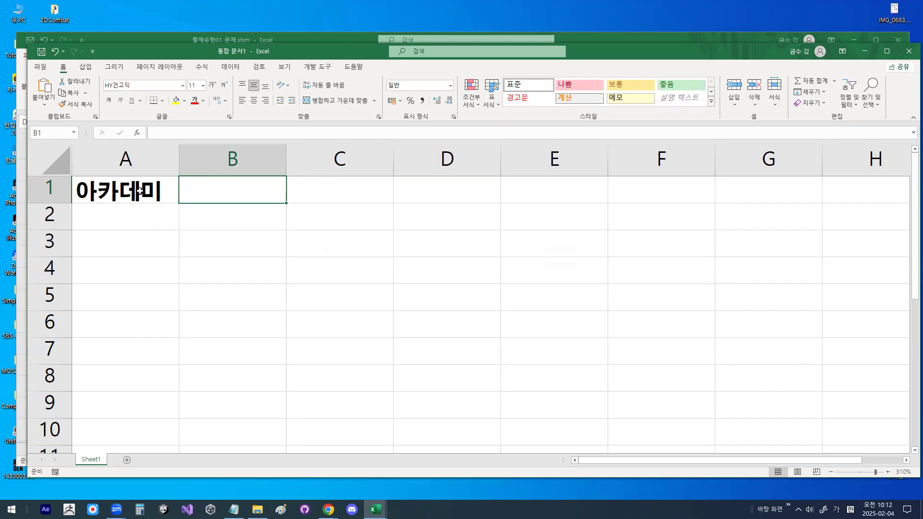
# Begin a RIGHT function in B1, fixing the stray Korean character and switching to English input
pyautogui.write('=')
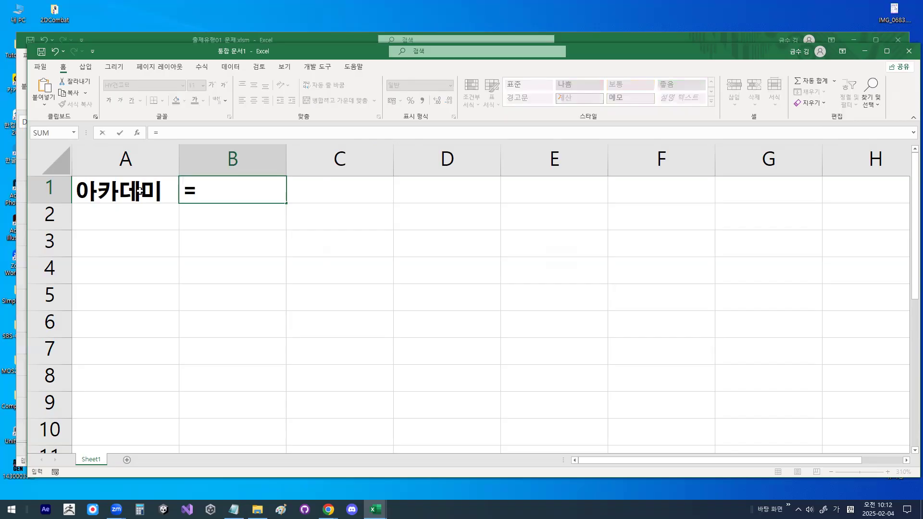
pyautogui.write('ㄱ')
pyautogui.press('BackSpace')
pyautogui.press('Hangul')
pyautogui.write('ri')
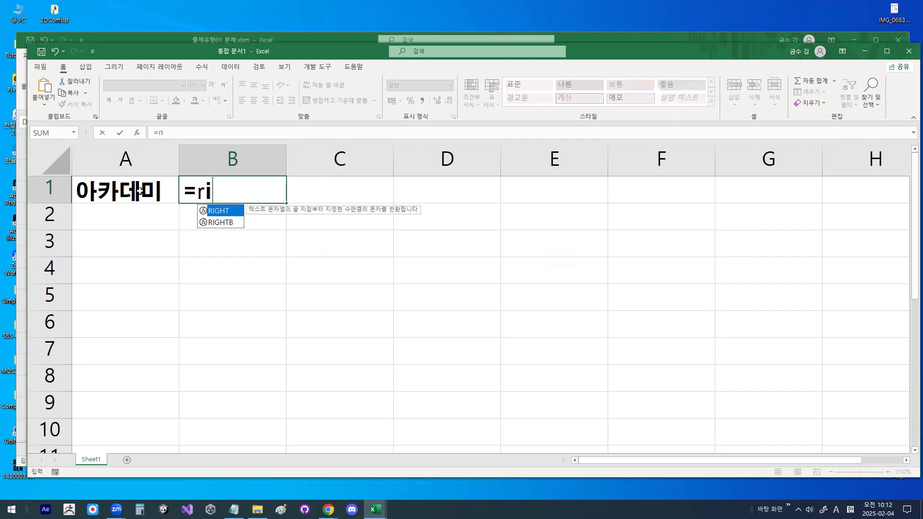
pyautogui.hotkey('ctrl', '1')
pyautogui.click(224, 211)
pyautogui.moveTo(248, 209); pyautogui.dragTo(241, 193)
pyautogui.press('Escape')
pyautogui.doubleClick(216, 210)
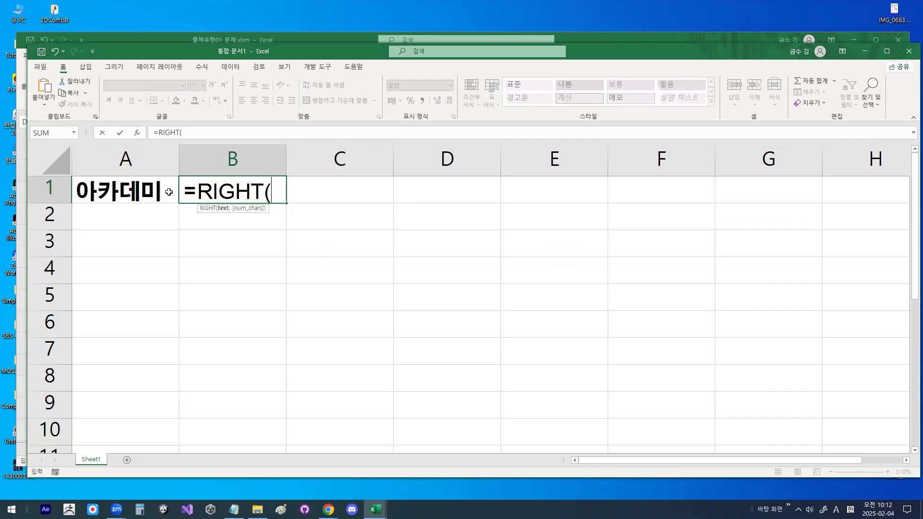
pyautogui.hotkey('ctrl', '1')
pyautogui.moveTo(154, 192)
pyautogui.mouseDown()
pyautogui.moveTo(148, 200)
pyautogui.moveTo(9, 148)
pyautogui.moveTo(188, 162)
pyautogui.moveTo(187, 187)
pyautogui.mouseUp()
pyautogui.press('Escape')
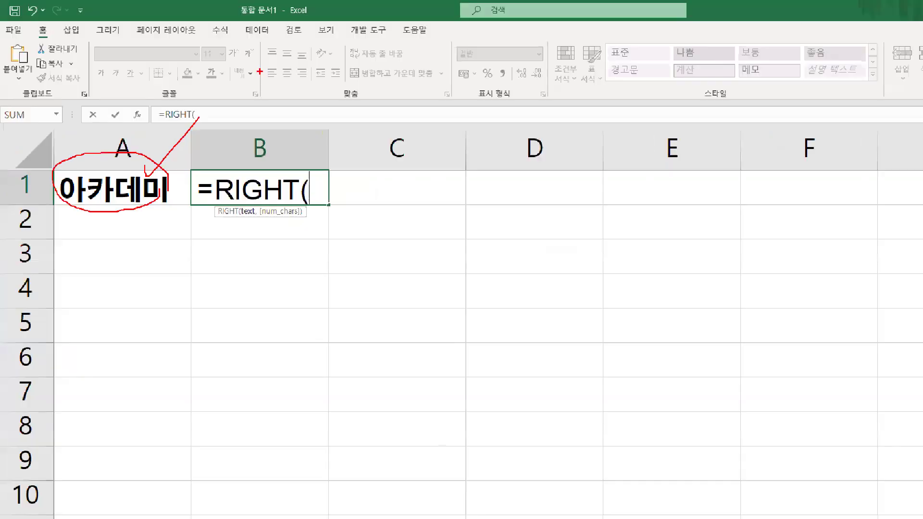
# Complete B1 as =RIGHT(A1,2) so it shows 데미
pyautogui.click(123, 190)
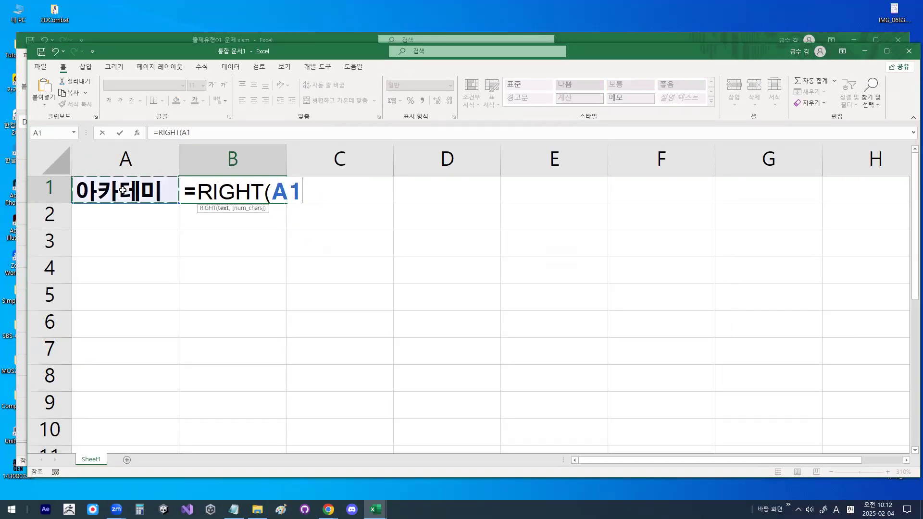
pyautogui.hotkey('ctrl', '1')
pyautogui.moveTo(267, 188); pyautogui.dragTo(314, 188)
pyautogui.press('Escape')
pyautogui.write(',')
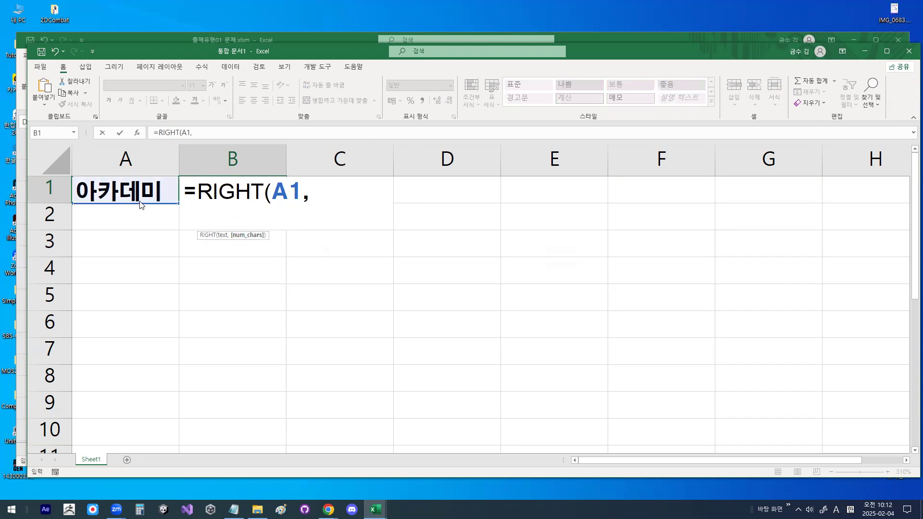
pyautogui.hotkey('ctrl', '1')
pyautogui.moveTo(157, 191)
pyautogui.mouseDown()
pyautogui.moveTo(125, 177)
pyautogui.moveTo(182, 184)
pyautogui.mouseUp()
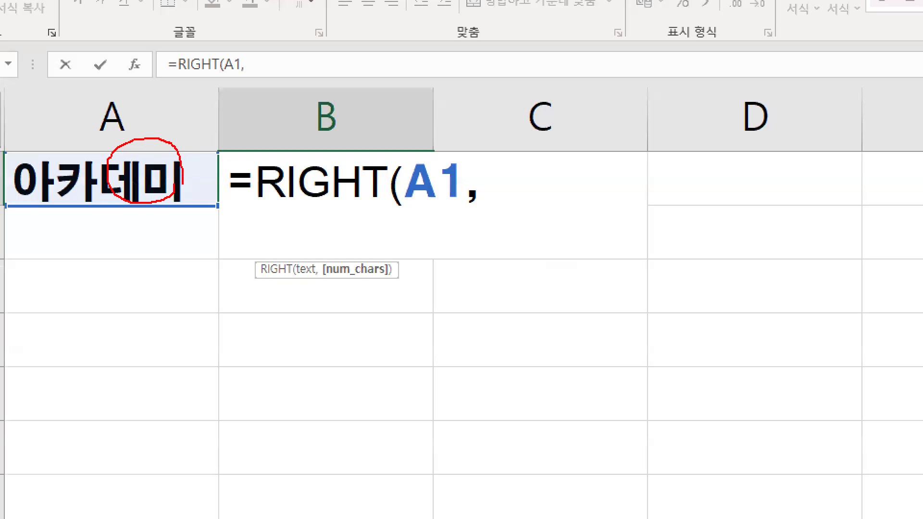
pyautogui.press('Escape')
pyautogui.write('2')
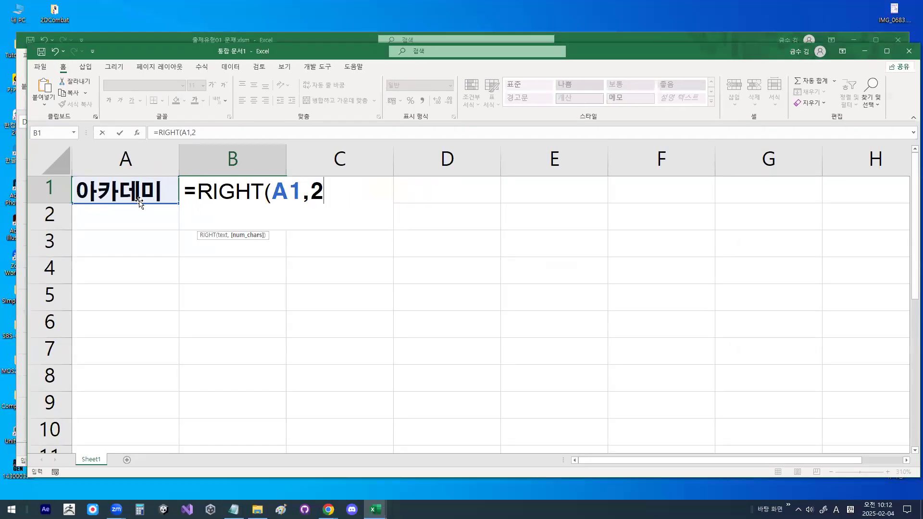
pyautogui.write(')')
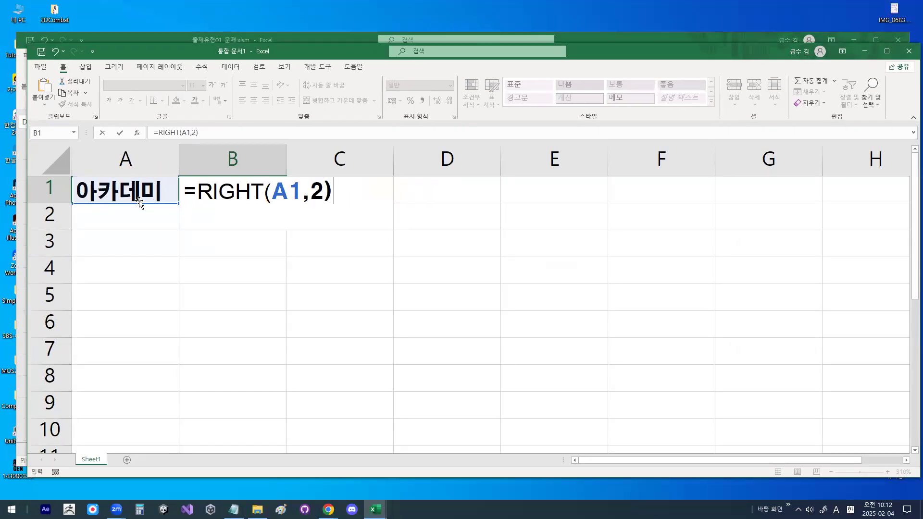
pyautogui.press('Return')
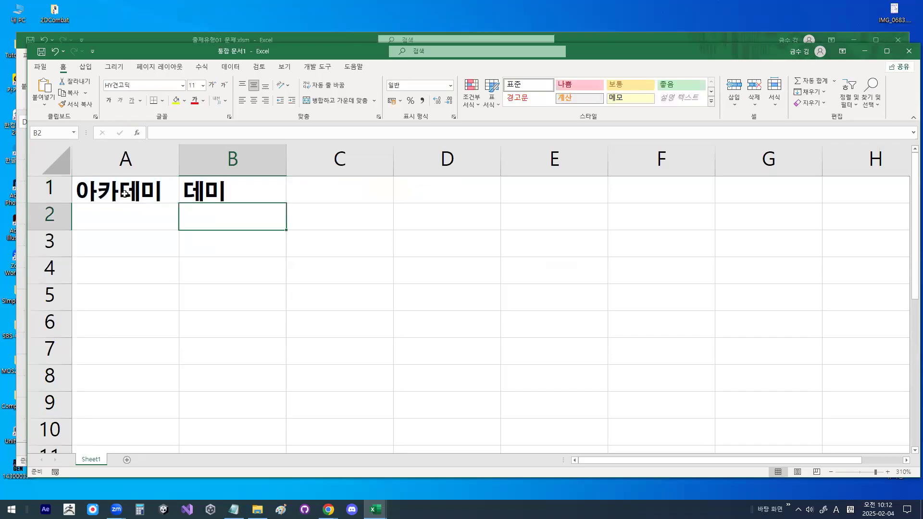
# Reopen B1 to review =RIGHT(A1,2) and leave it unchanged
pyautogui.doubleClick(224, 194)
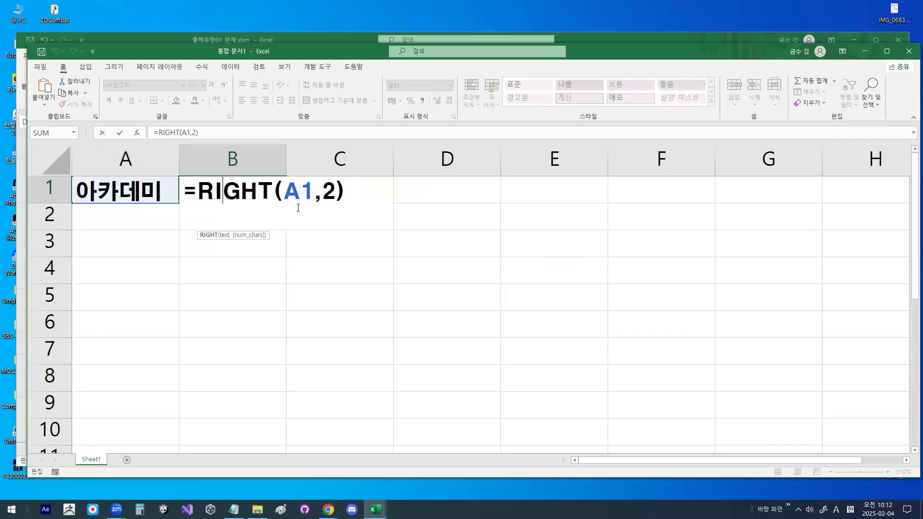
pyautogui.hotkey('ctrl', '1')
pyautogui.click(307, 193)
pyautogui.moveTo(363, 194)
pyautogui.mouseDown()
pyautogui.moveTo(342, 165)
pyautogui.moveTo(363, 176)
pyautogui.mouseUp()
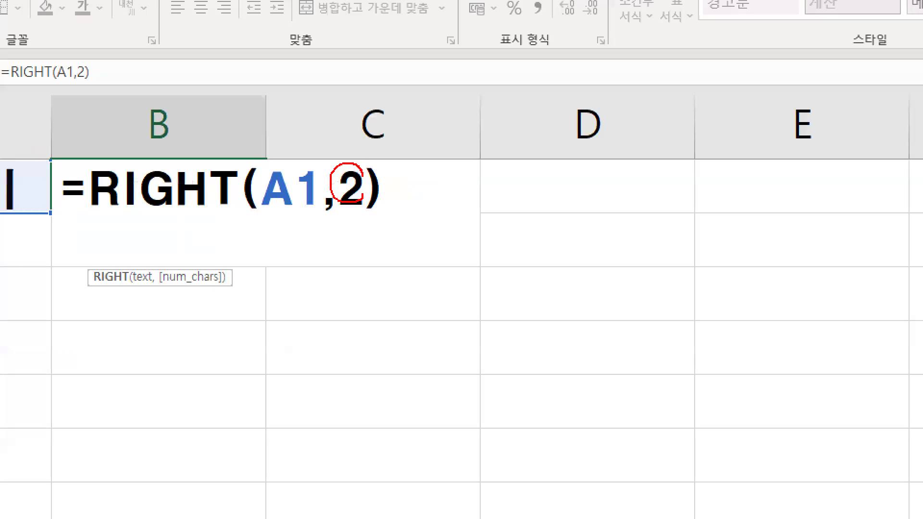
pyautogui.moveTo(85, 218); pyautogui.dragTo(239, 218)
pyautogui.moveTo(186, 159); pyautogui.dragTo(219, 121)
pyautogui.press('Escape')
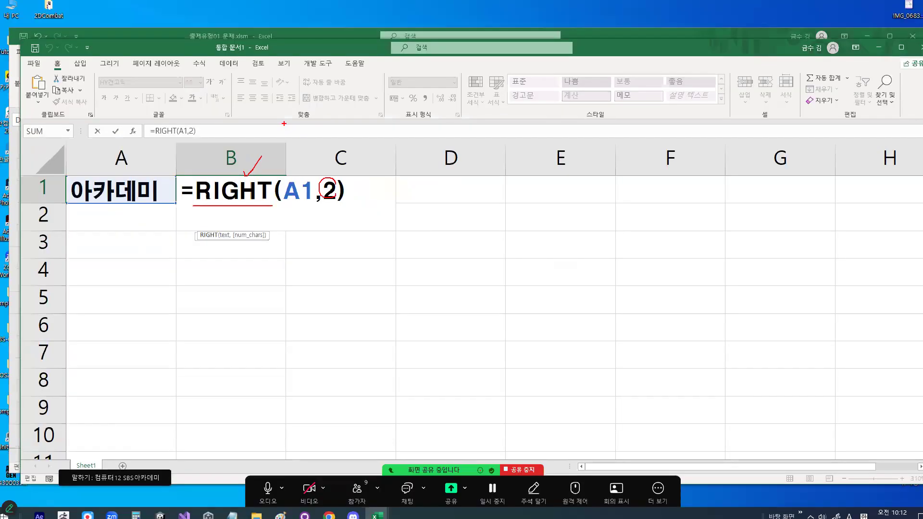
pyautogui.hotkey('ctrl', 'Return')
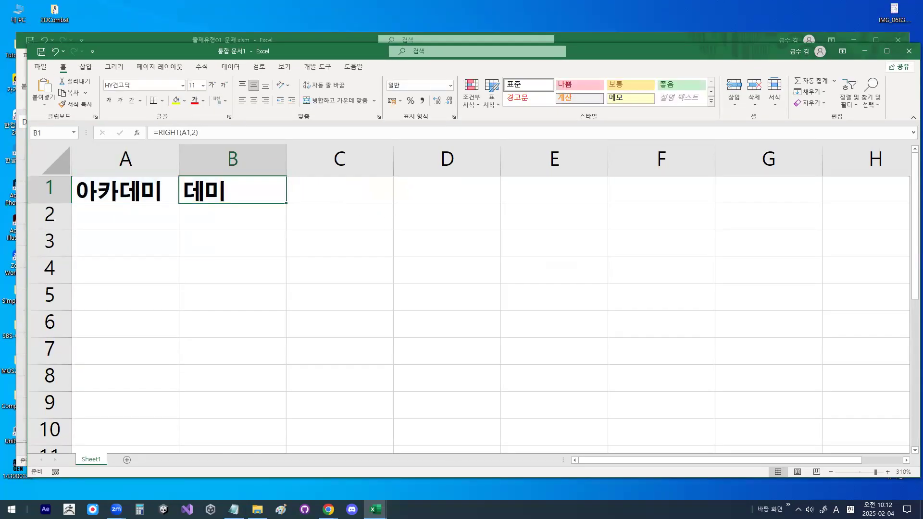
# Go through the LEFT function explanation in the notes, marking the word 시작
pyautogui.hotkey('alt', 'Tab')
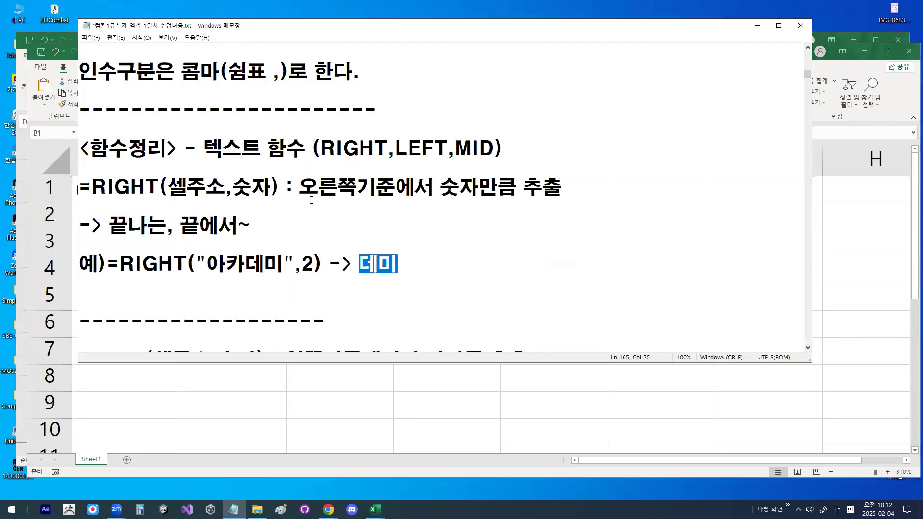
pyautogui.scroll(-1, 263, 190)
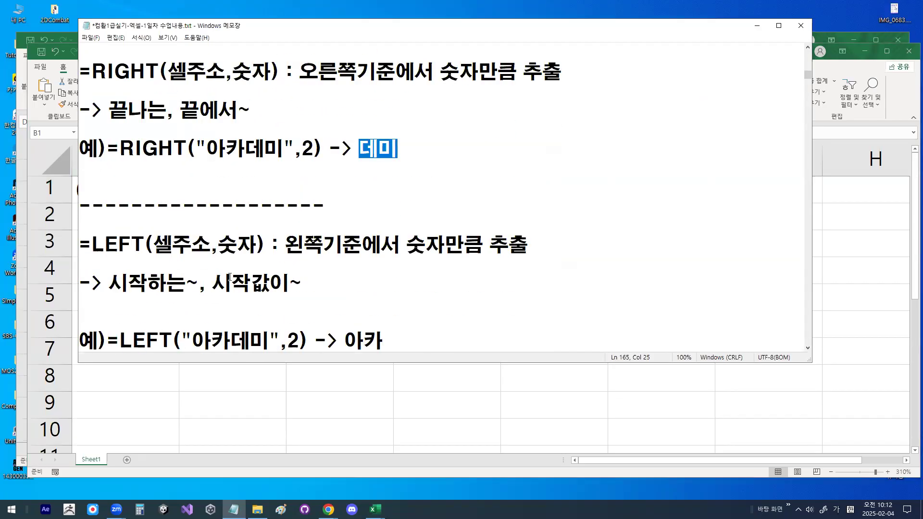
pyautogui.moveTo(114, 281); pyautogui.dragTo(296, 283)
pyautogui.click(296, 283)
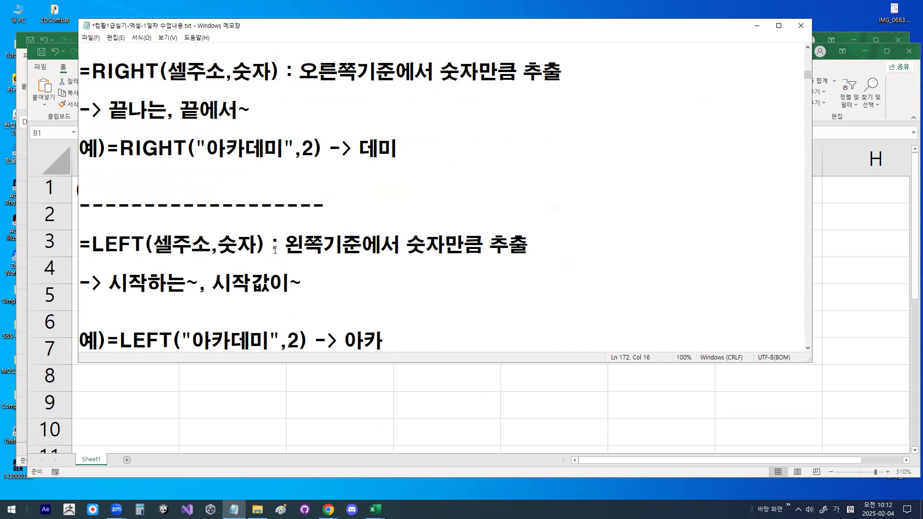
pyautogui.moveTo(111, 293); pyautogui.dragTo(146, 293)
pyautogui.moveTo(294, 254); pyautogui.dragTo(345, 253)
pyautogui.moveTo(142, 277); pyautogui.dragTo(130, 294)
pyautogui.moveTo(99, 253); pyautogui.dragTo(153, 250)
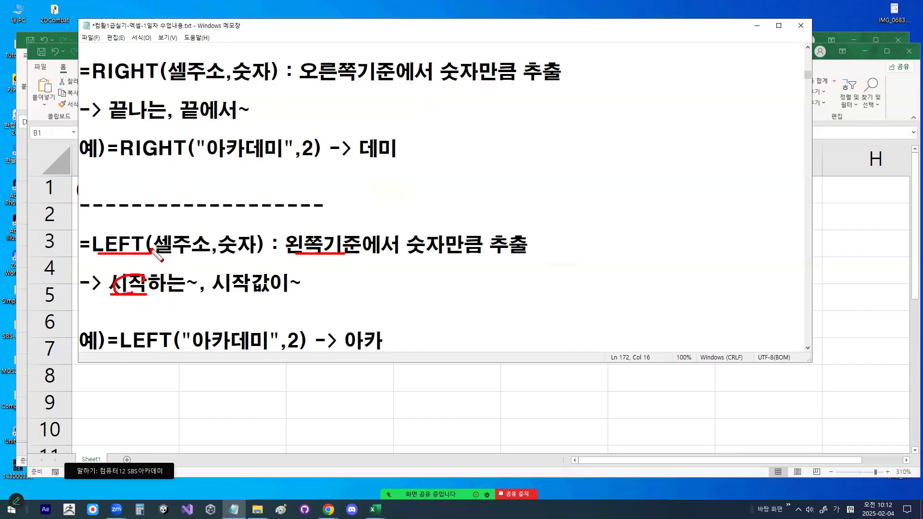
pyautogui.moveTo(273, 257)
pyautogui.mouseDown()
pyautogui.moveTo(175, 272)
pyautogui.moveTo(267, 263)
pyautogui.moveTo(270, 253)
pyautogui.mouseUp()
pyautogui.moveTo(289, 215); pyautogui.dragTo(348, 164)
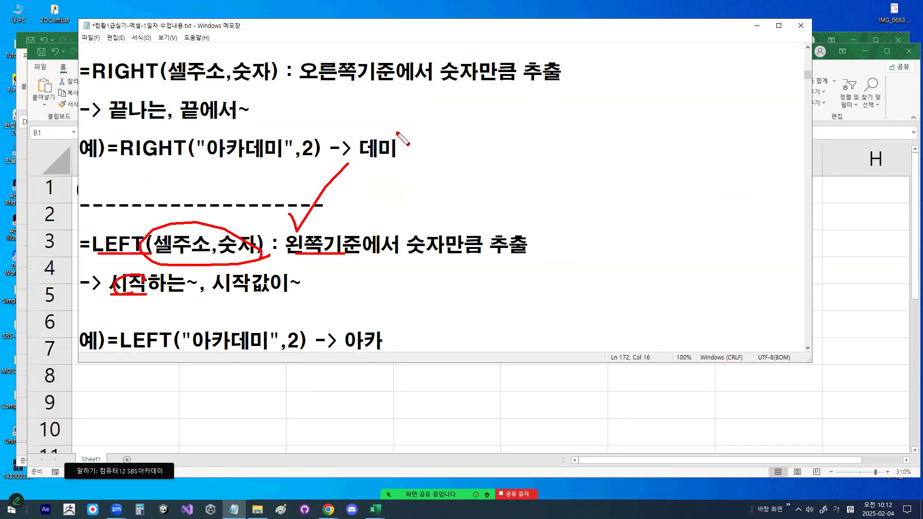
pyautogui.press('Escape')
# Select 아카 in the LEFT example, then minimize the notes to reveal Excel
pyautogui.scroll(-1, 230, 288)
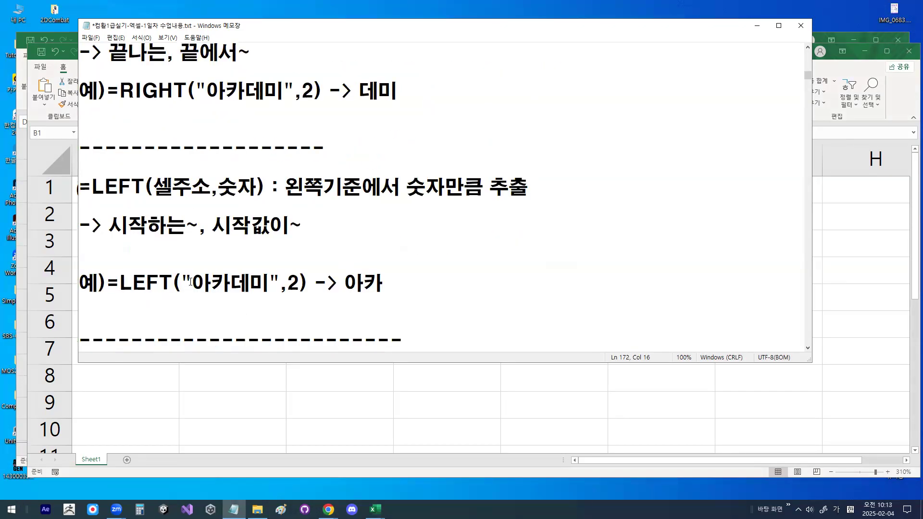
pyautogui.moveTo(191, 282); pyautogui.dragTo(271, 282)
pyautogui.moveTo(194, 282); pyautogui.dragTo(229, 282)
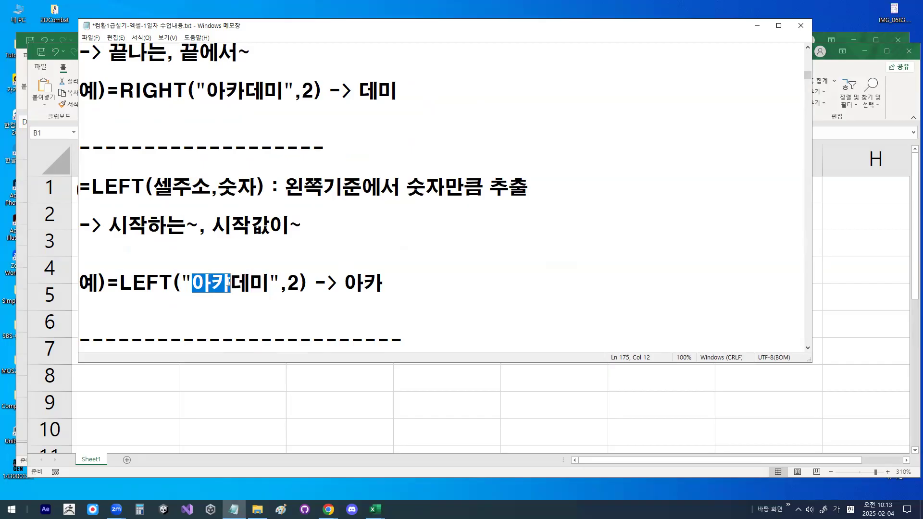
pyautogui.hotkey('ctrl', '1')
pyautogui.click(198, 282)
pyautogui.moveTo(192, 243)
pyautogui.mouseDown()
pyautogui.moveTo(227, 214)
pyautogui.moveTo(269, 208)
pyautogui.mouseUp()
pyautogui.press('Escape')
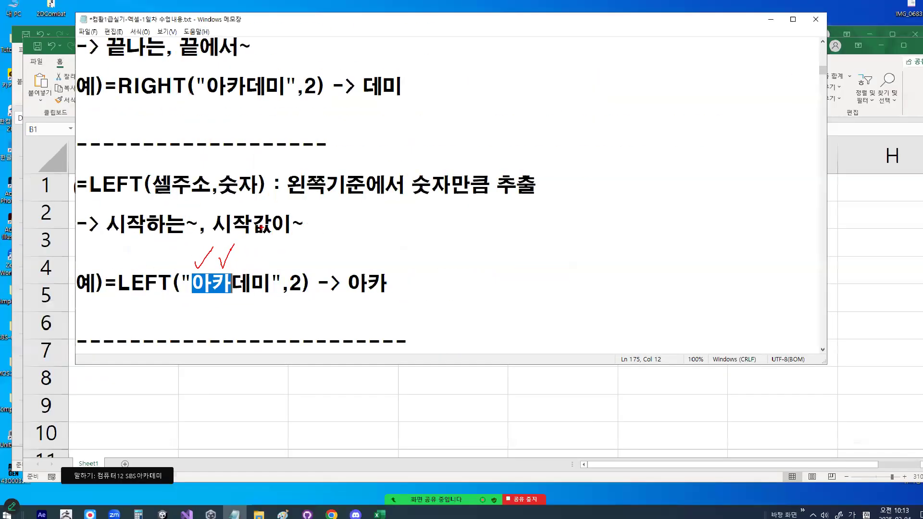
pyautogui.click(759, 26)
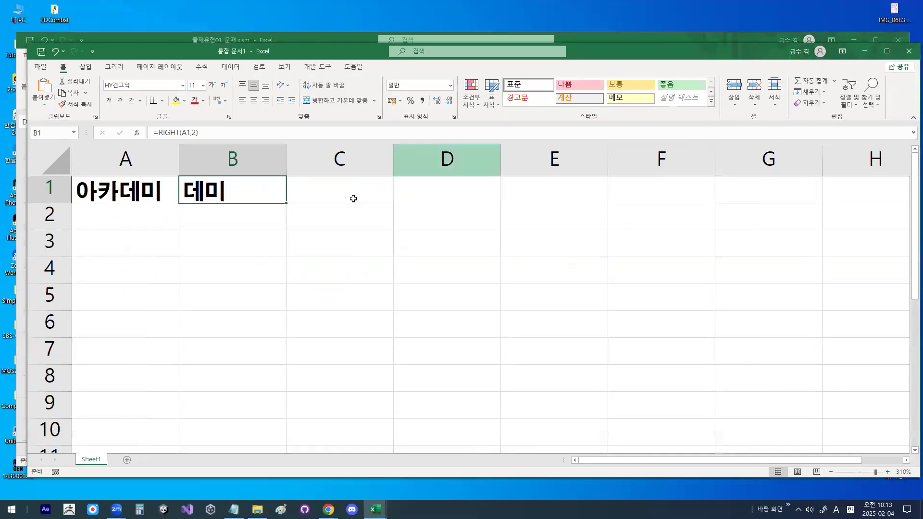
# In B2 start a formula with LE, correcting a mistyped letter after the equals sign
pyautogui.click(254, 212)
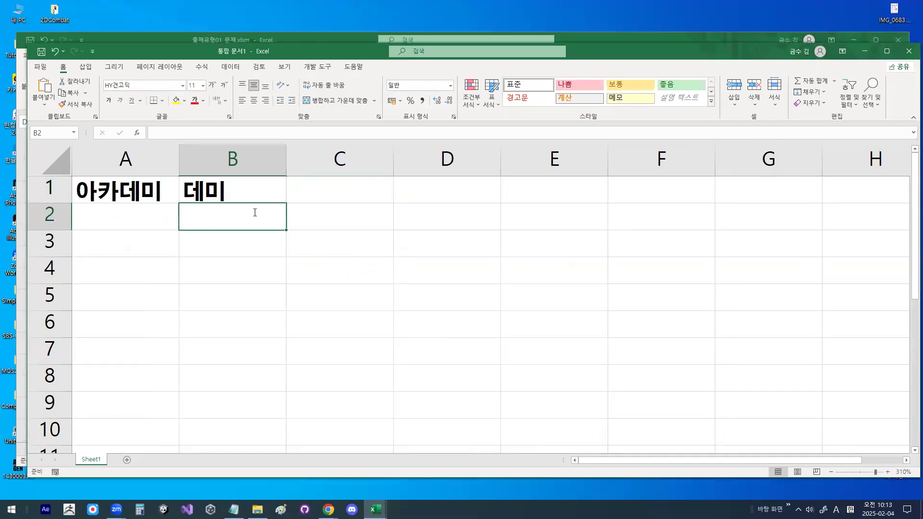
pyautogui.write('=')
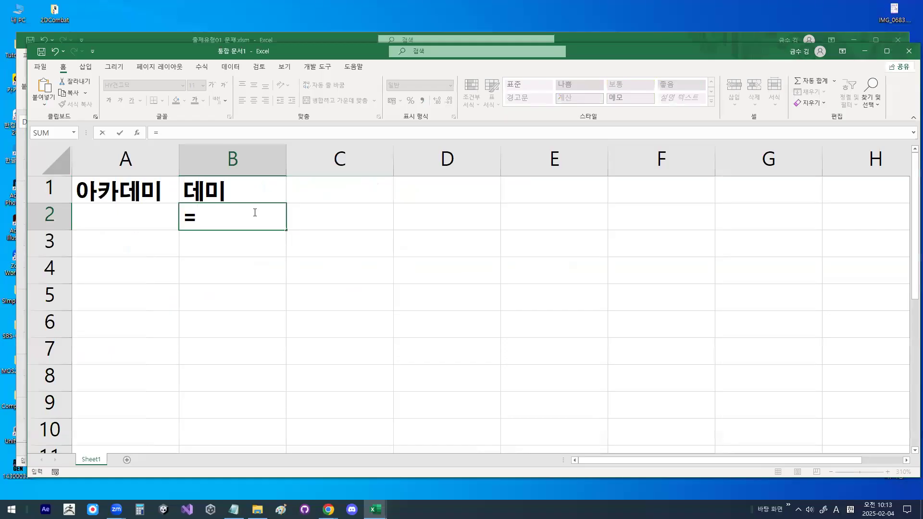
pyautogui.write('l')
pyautogui.press('BackSpace')
pyautogui.write('l')
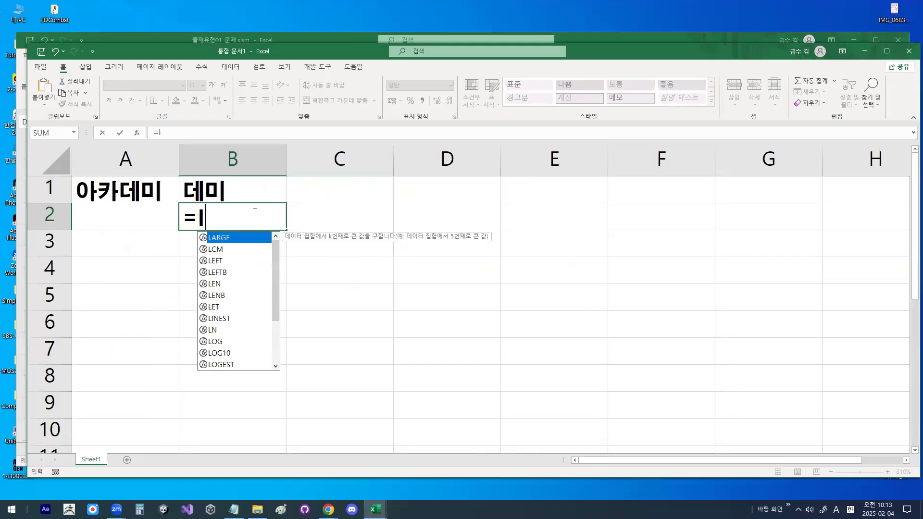
pyautogui.press('BackSpace')
pyautogui.write('LE')
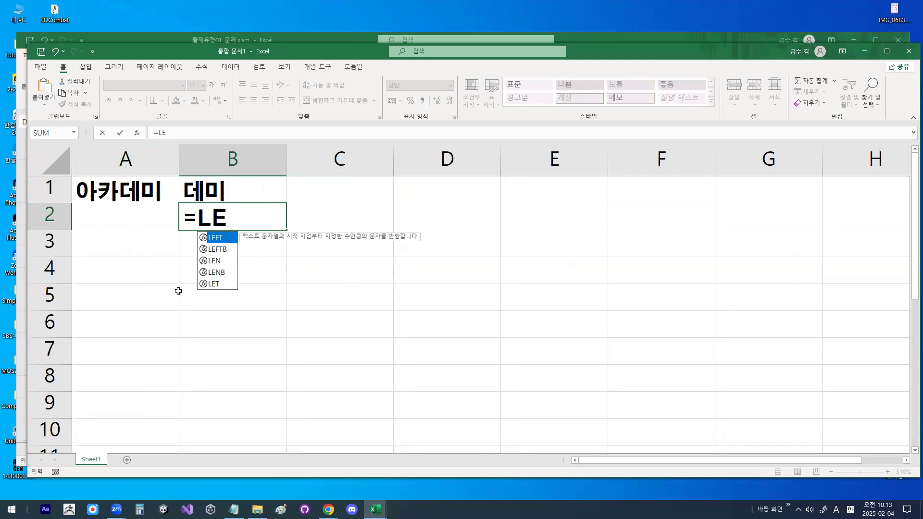
# Complete =LEFT(A1,2) in B2 so it shows 아카, and underline 아카 in A1
pyautogui.doubleClick(216, 242)
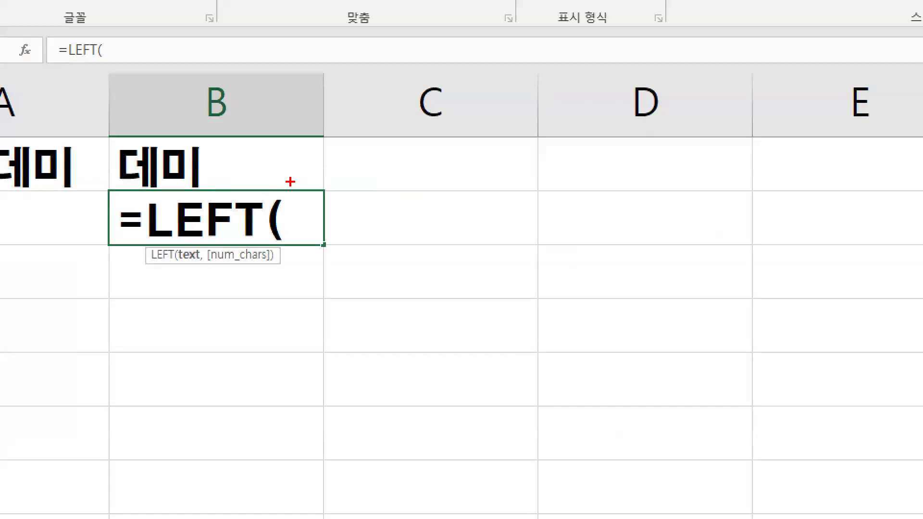
pyautogui.moveTo(293, 178); pyautogui.dragTo(287, 206)
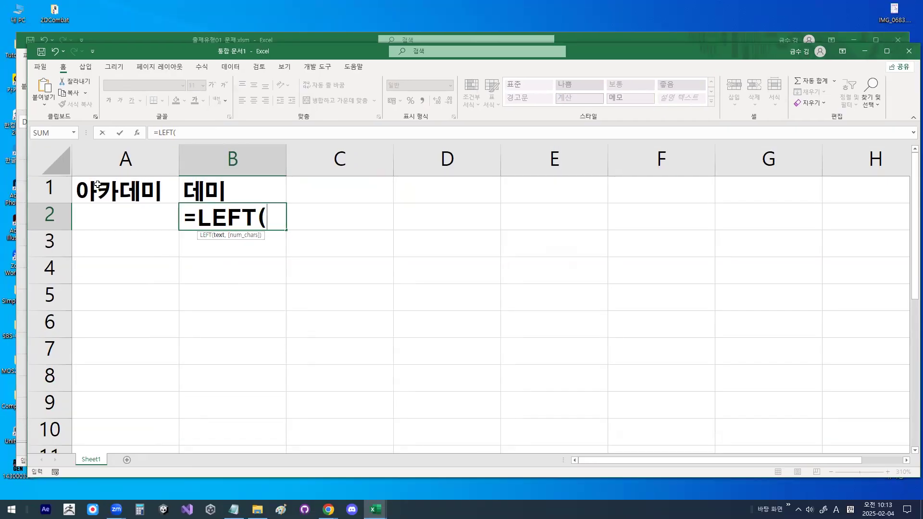
pyautogui.click(95, 184)
pyautogui.moveTo(118, 193)
pyautogui.mouseDown()
pyautogui.moveTo(84, 198)
pyautogui.moveTo(114, 183)
pyautogui.mouseUp()
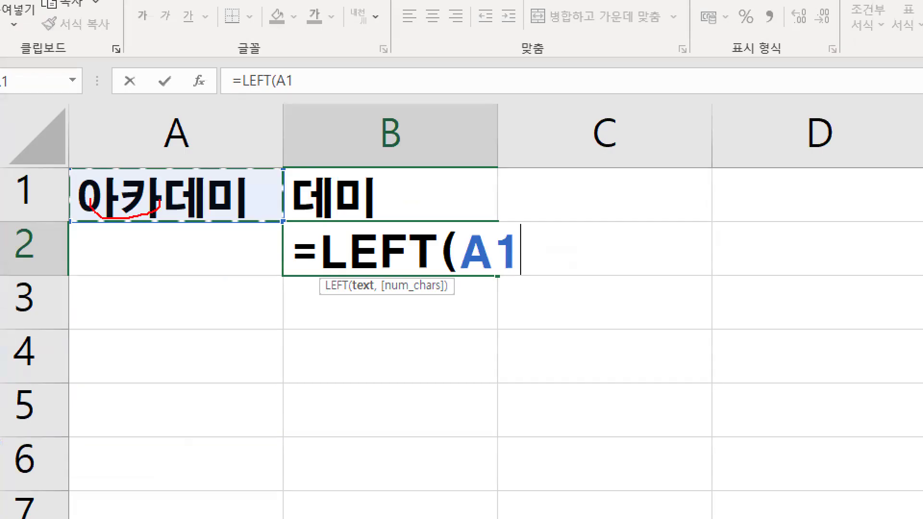
pyautogui.moveTo(124, 137); pyautogui.dragTo(189, 67)
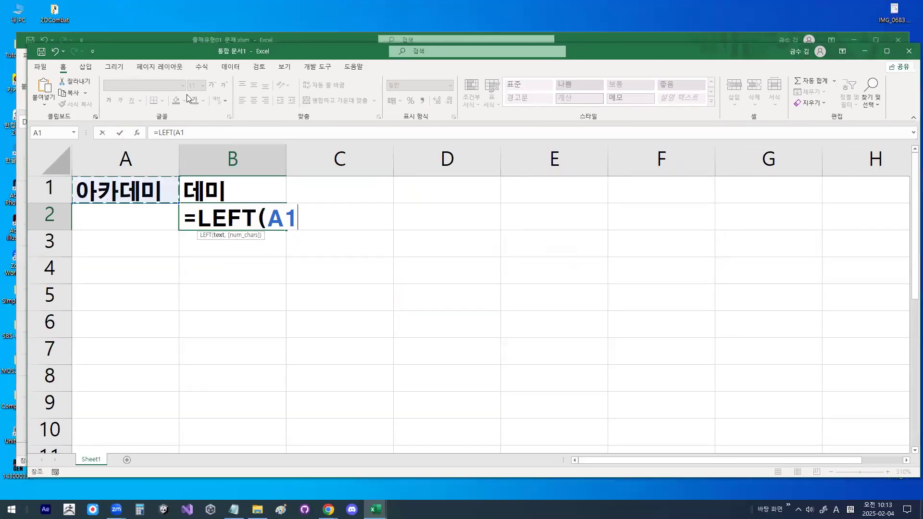
pyautogui.write(',2)')
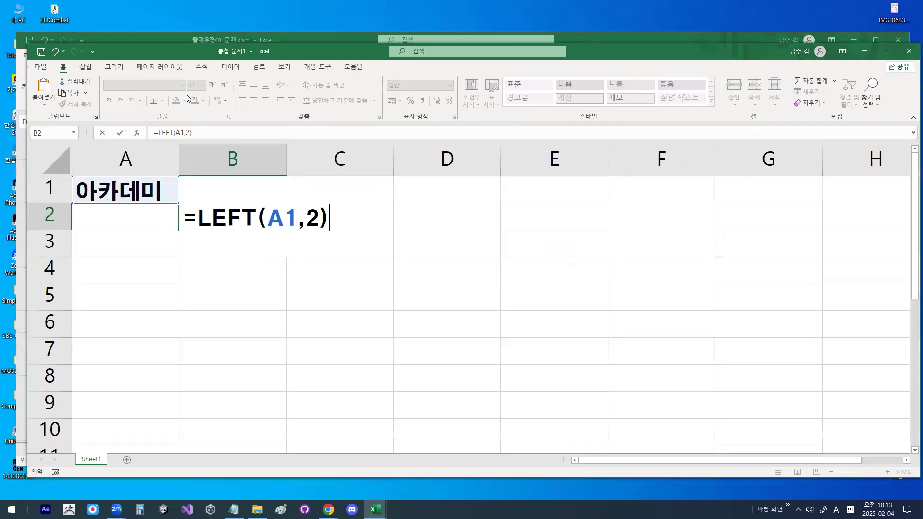
pyautogui.press('Return')
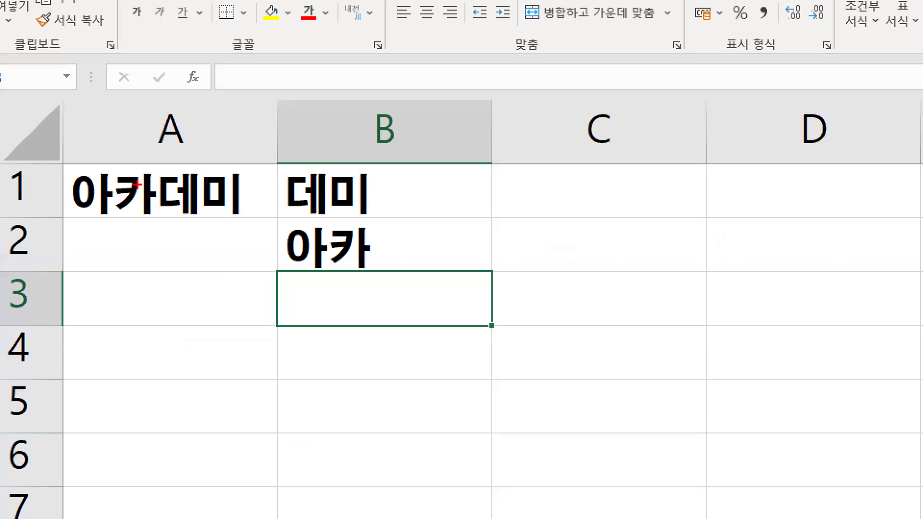
pyautogui.moveTo(81, 196); pyautogui.dragTo(115, 192)
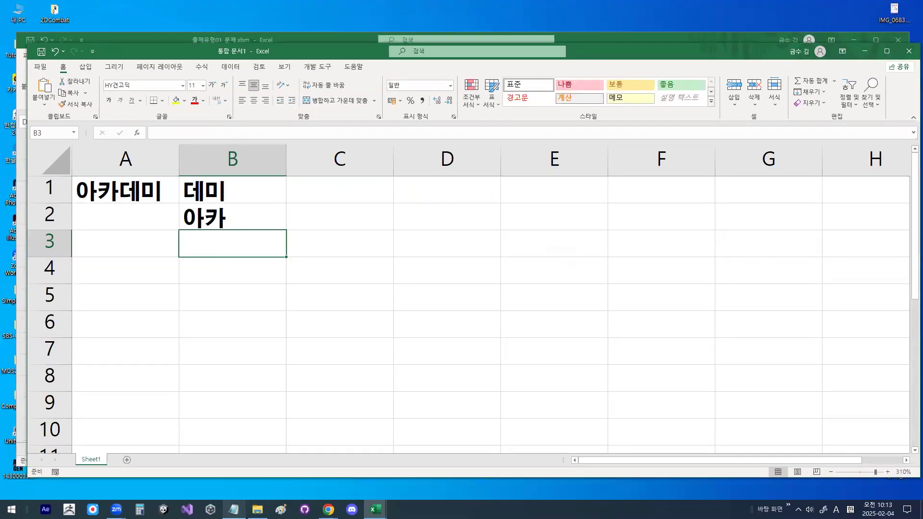
# Scroll the notes to the MID section and mark its function name and start-position argument
pyautogui.click(234, 509)
pyautogui.scroll(-3, 248, 249)
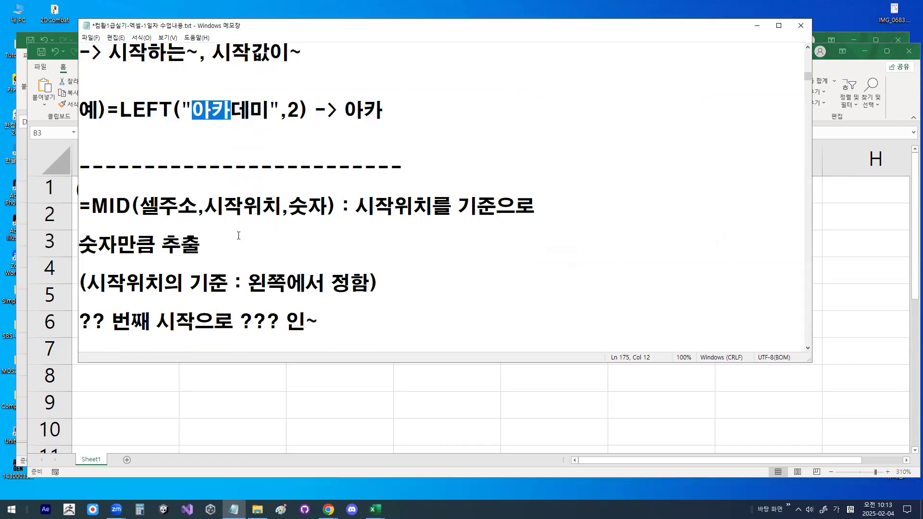
pyautogui.moveTo(259, 219); pyautogui.dragTo(275, 219)
pyautogui.moveTo(249, 185)
pyautogui.mouseDown()
pyautogui.moveTo(255, 204)
pyautogui.moveTo(275, 176)
pyautogui.mouseUp()
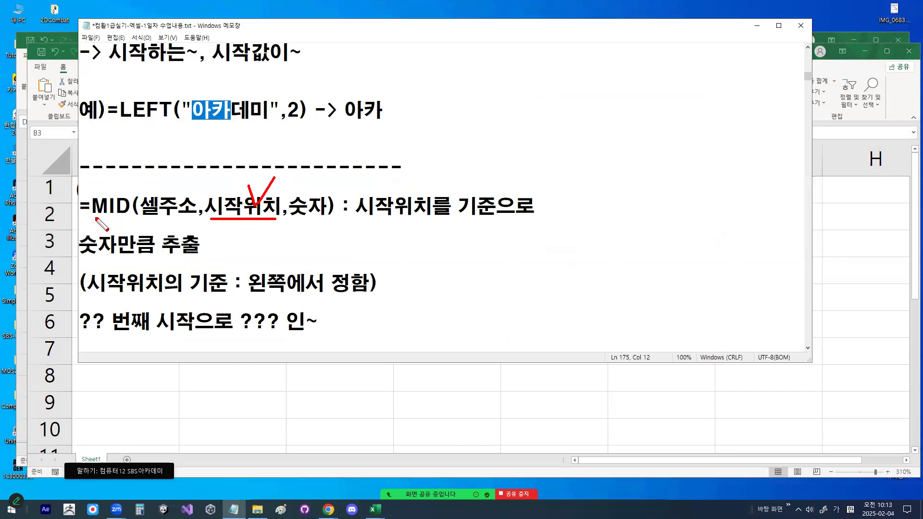
pyautogui.moveTo(94, 217); pyautogui.dragTo(141, 217)
pyautogui.moveTo(361, 216); pyautogui.dragTo(432, 217)
pyautogui.moveTo(267, 220); pyautogui.dragTo(256, 209)
pyautogui.moveTo(324, 206)
pyautogui.mouseDown()
pyautogui.moveTo(289, 222)
pyautogui.moveTo(329, 215)
pyautogui.mouseUp()
pyautogui.press('Escape')
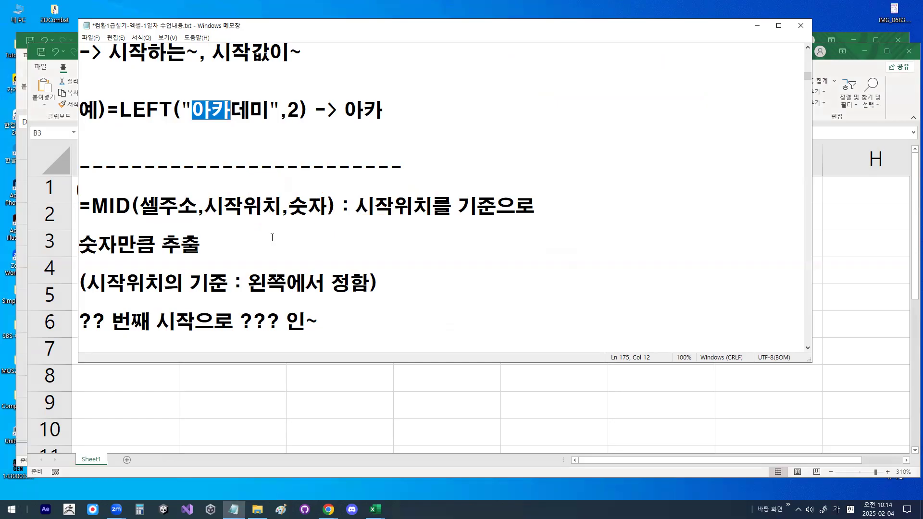
# Highlight the counting-from-left note, the placeholder line and 카데 in the MID example
pyautogui.keyDown('shift'); pyautogui.click(188, 285); pyautogui.keyUp('shift')
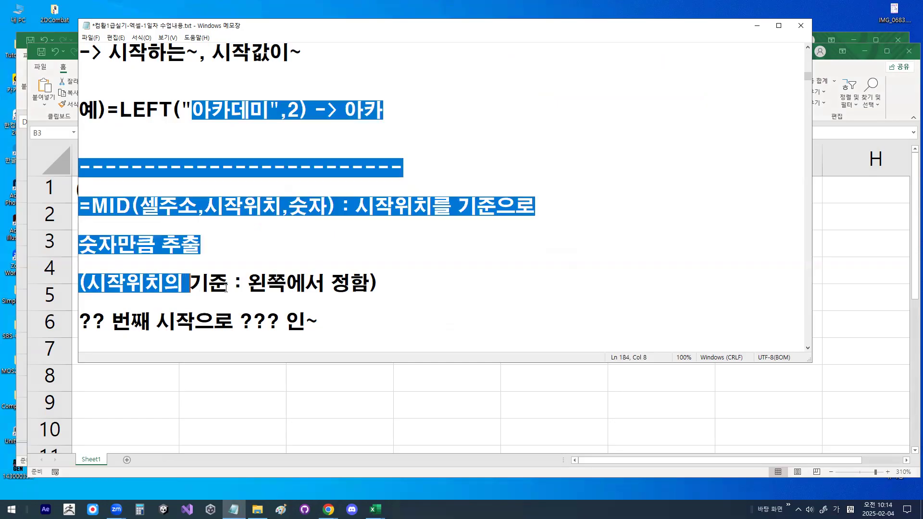
pyautogui.click(234, 285)
pyautogui.moveTo(248, 285); pyautogui.dragTo(351, 286)
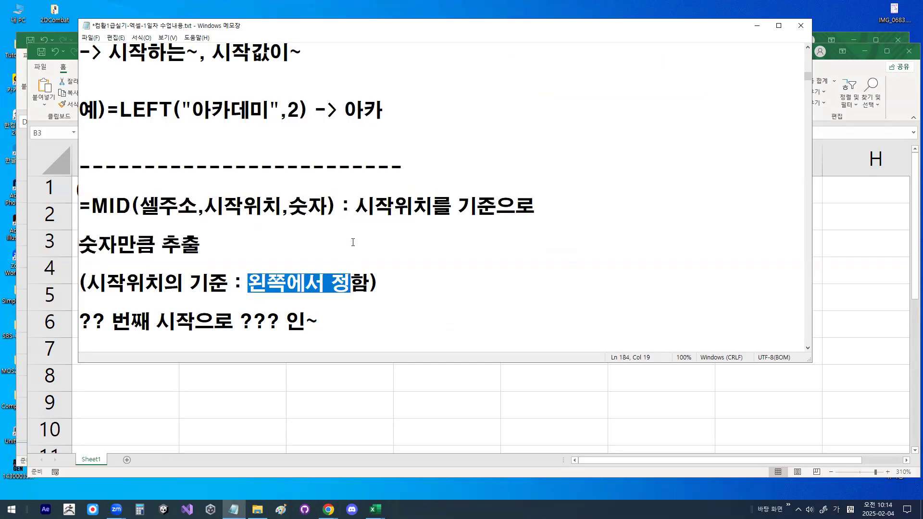
pyautogui.scroll(-1, 353, 242)
pyautogui.scroll(-1, 340, 210)
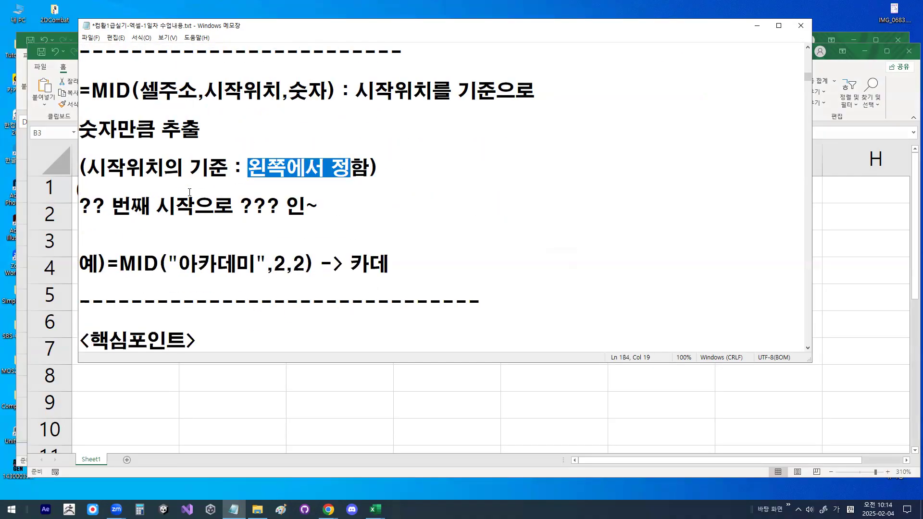
pyautogui.doubleClick(173, 205)
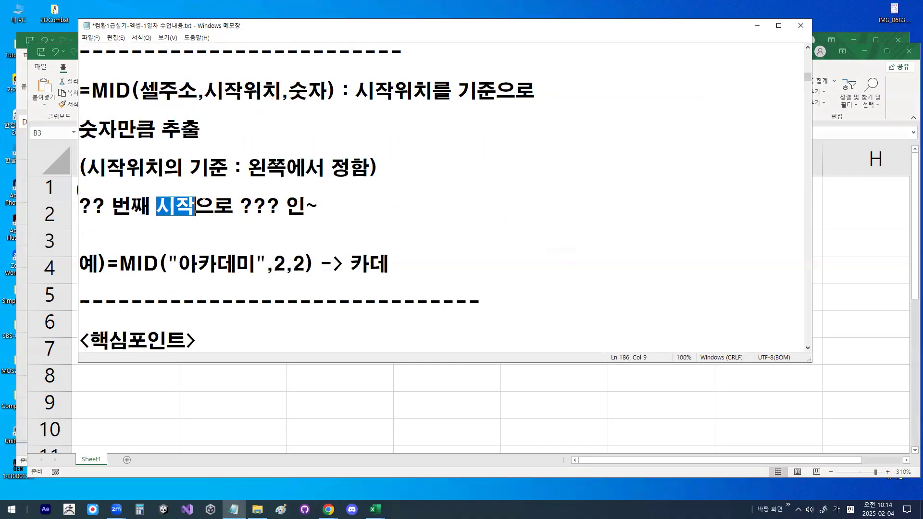
pyautogui.moveTo(233, 205); pyautogui.dragTo(371, 210)
pyautogui.moveTo(106, 205); pyautogui.dragTo(191, 204)
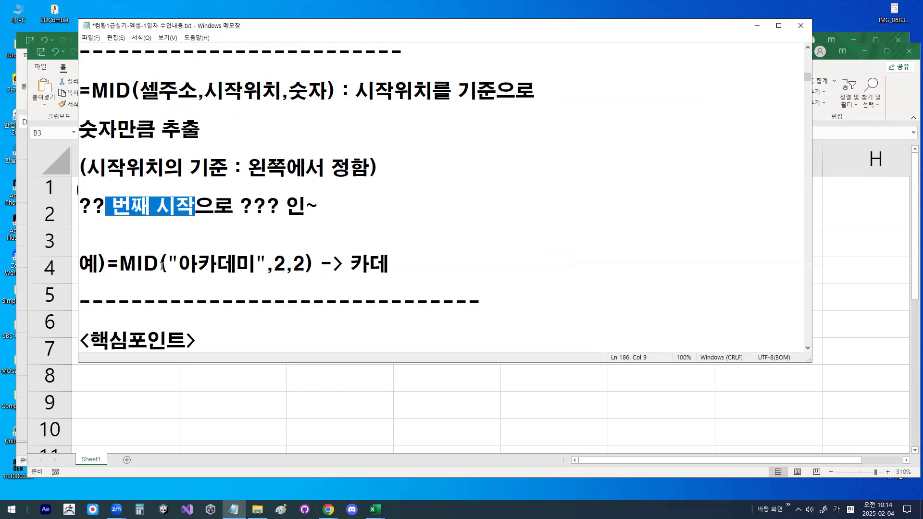
pyautogui.moveTo(198, 263)
pyautogui.mouseDown()
pyautogui.moveTo(231, 263)
pyautogui.moveTo(237, 235)
pyautogui.moveTo(252, 260)
pyautogui.mouseUp()
# Magnify the MID example, circling 카데 and marking where 아카데미 begins and ends
pyautogui.hotkey('ctrl', '1')
pyautogui.click(216, 265)
pyautogui.moveTo(141, 193); pyautogui.dragTo(142, 319)
pyautogui.moveTo(305, 186); pyautogui.dragTo(305, 291)
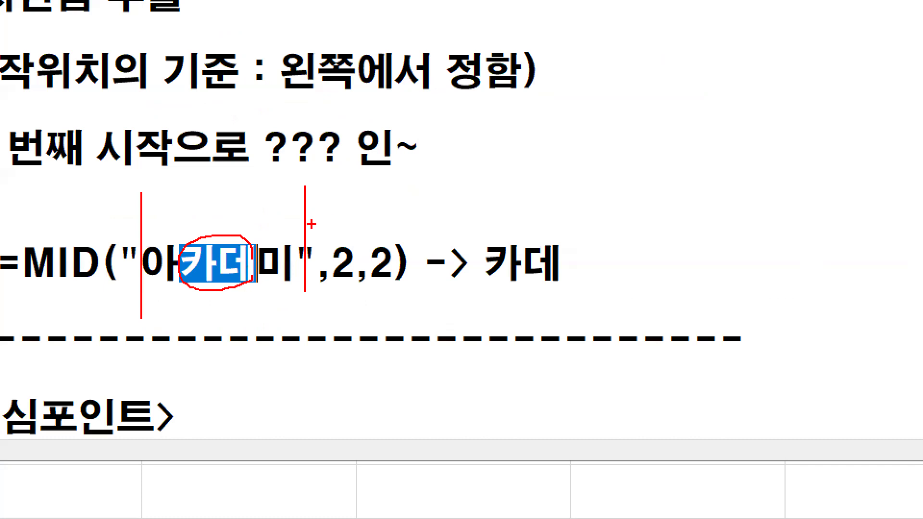
pyautogui.press('Escape')
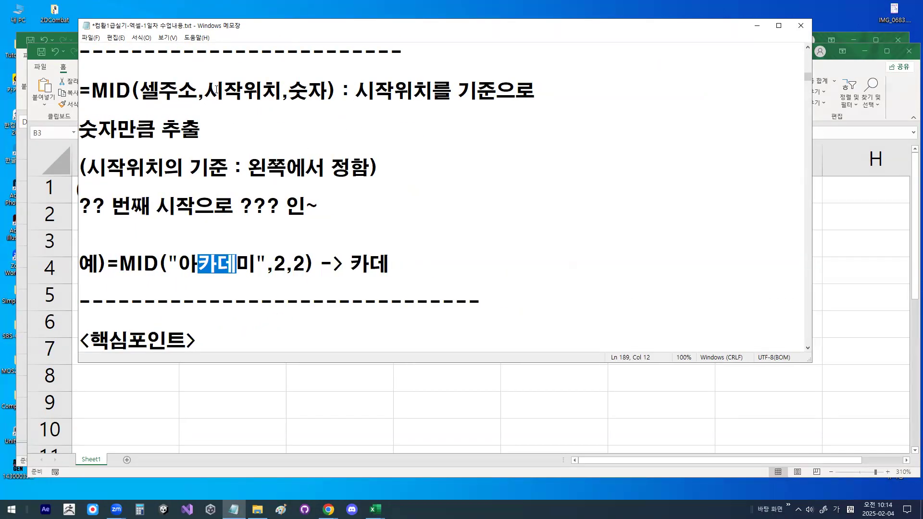
# Annotate the MID example, circling 카, the start position 2 and the character count 2
pyautogui.moveTo(216, 89); pyautogui.dragTo(283, 91)
pyautogui.moveTo(196, 263); pyautogui.dragTo(214, 262)
pyautogui.moveTo(258, 169); pyautogui.dragTo(372, 168)
pyautogui.moveTo(87, 167); pyautogui.dragTo(226, 168)
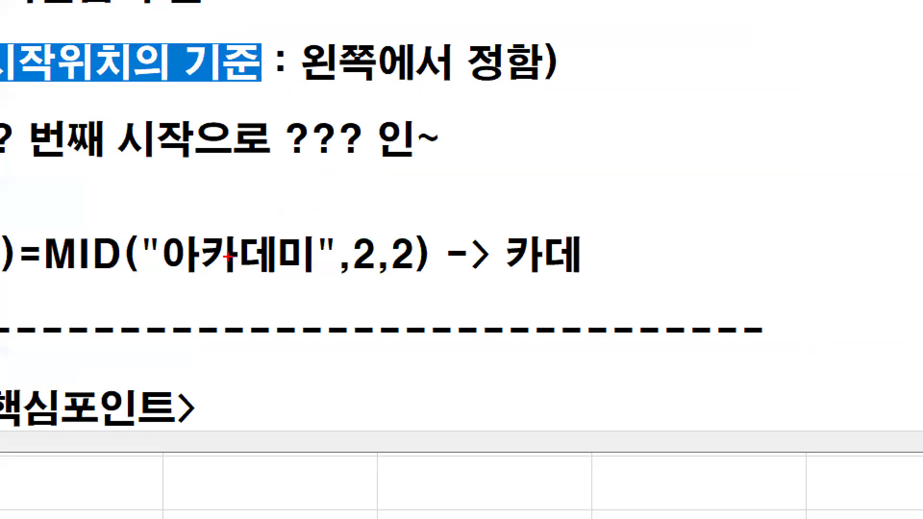
pyautogui.moveTo(220, 266)
pyautogui.mouseDown()
pyautogui.moveTo(210, 273)
pyautogui.moveTo(202, 249)
pyautogui.moveTo(221, 261)
pyautogui.moveTo(207, 274)
pyautogui.moveTo(197, 255)
pyautogui.moveTo(218, 270)
pyautogui.moveTo(233, 243)
pyautogui.mouseUp()
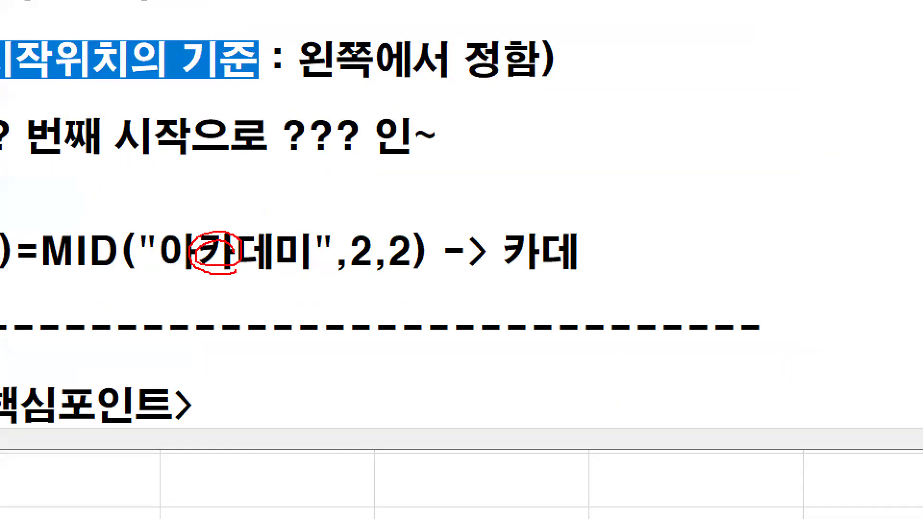
pyautogui.moveTo(214, 204)
pyautogui.mouseDown()
pyautogui.moveTo(221, 230)
pyautogui.moveTo(250, 183)
pyautogui.moveTo(301, 149)
pyautogui.mouseUp()
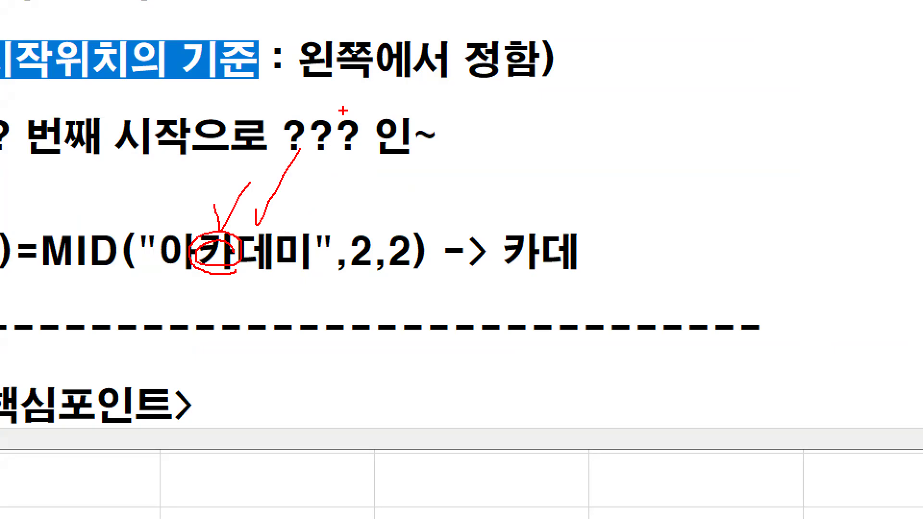
pyautogui.moveTo(394, 209)
pyautogui.mouseDown()
pyautogui.moveTo(421, 212)
pyautogui.moveTo(460, 157)
pyautogui.mouseUp()
pyautogui.moveTo(373, 267)
pyautogui.mouseDown()
pyautogui.moveTo(347, 243)
pyautogui.moveTo(383, 262)
pyautogui.mouseUp()
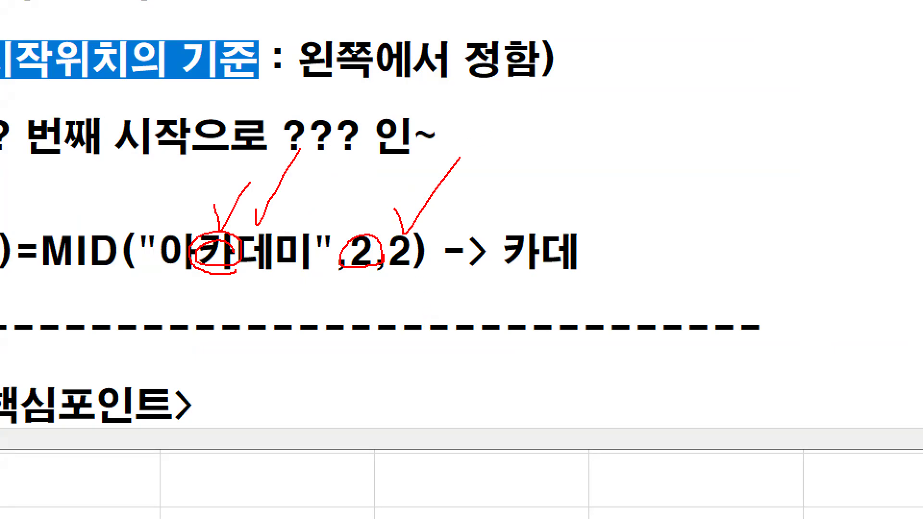
pyautogui.moveTo(193, 216); pyautogui.dragTo(240, 166)
pyautogui.moveTo(209, 280); pyautogui.dragTo(265, 278)
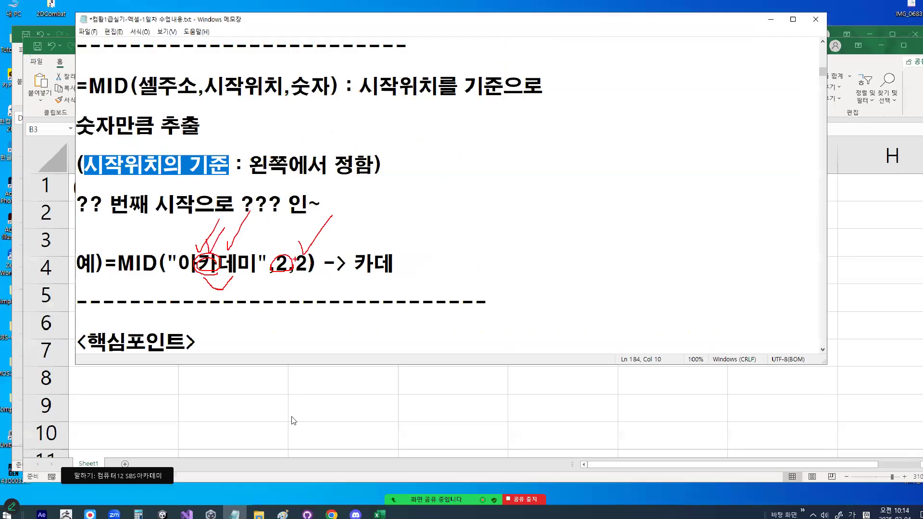
# Enter =MID(A1,2,2) in B3 so it shows 카데
pyautogui.click(292, 395)
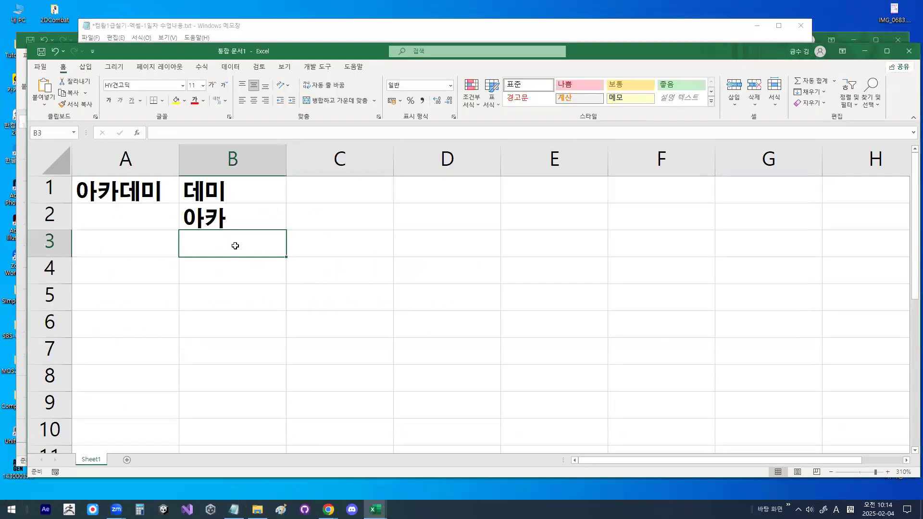
pyautogui.write('=')
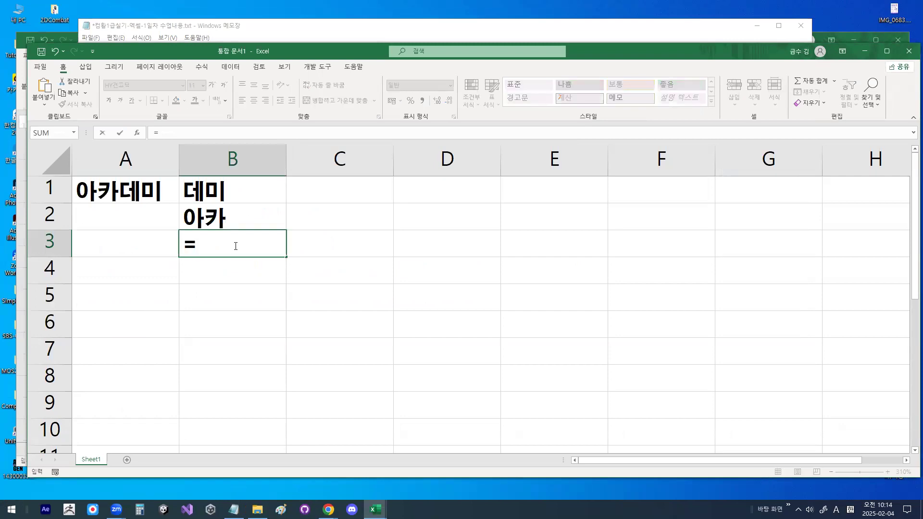
pyautogui.write('M')
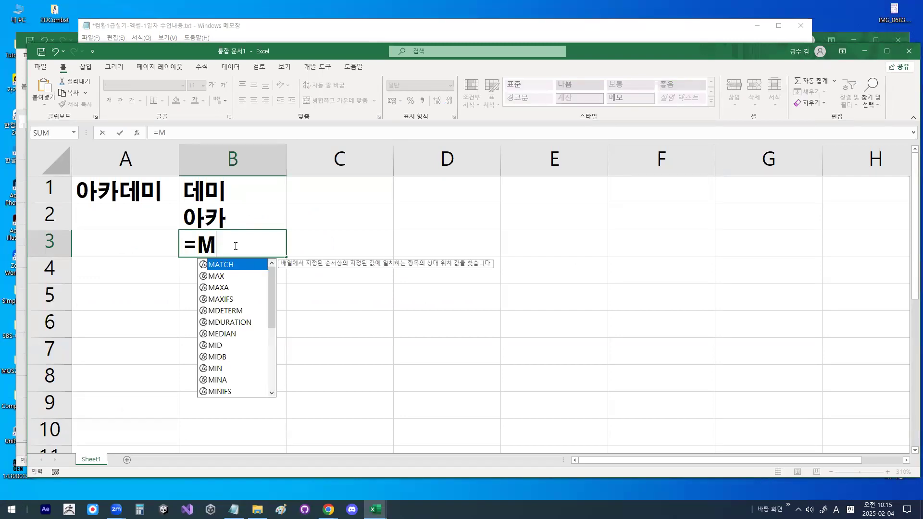
pyautogui.write('I')
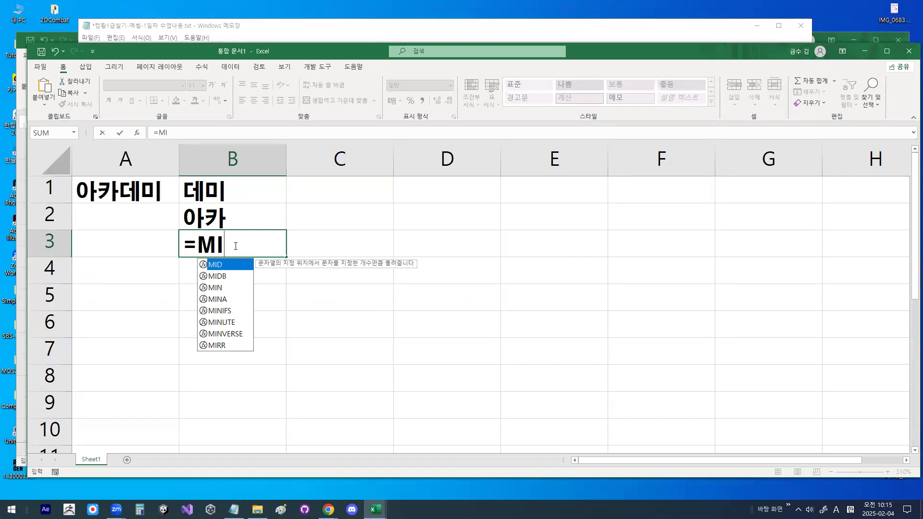
pyautogui.doubleClick(220, 265)
pyautogui.click(129, 191)
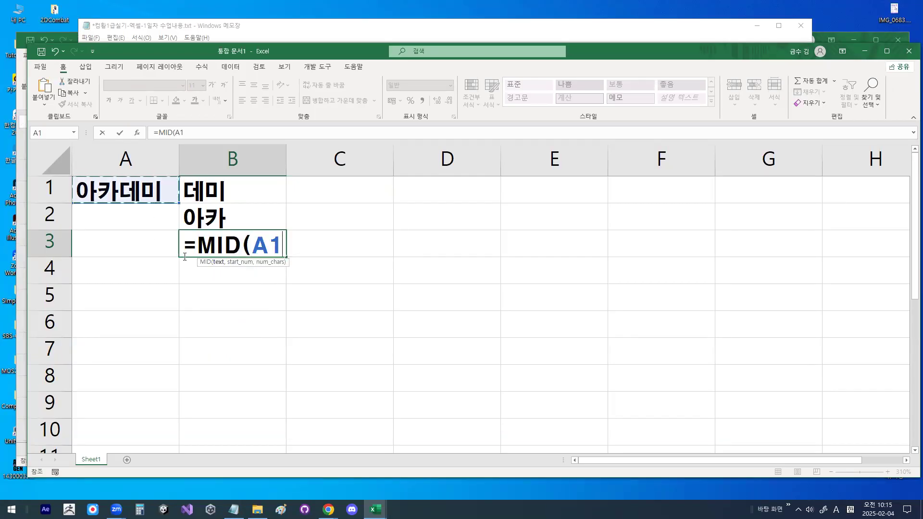
pyautogui.write(',2')
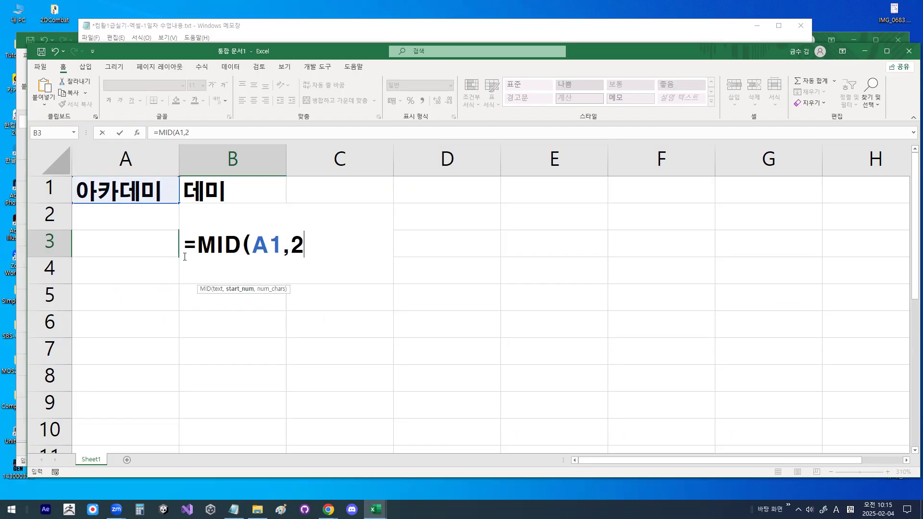
pyautogui.write(',2')
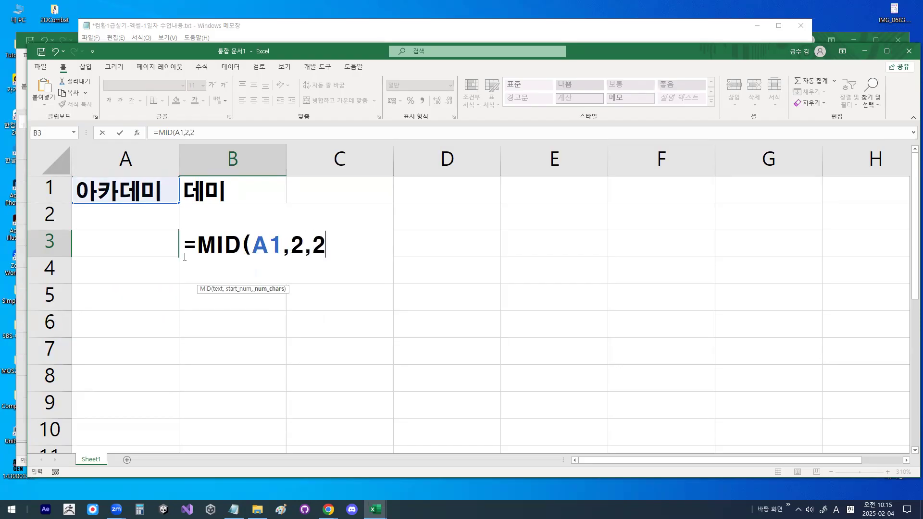
pyautogui.write(')')
pyautogui.press('Return')
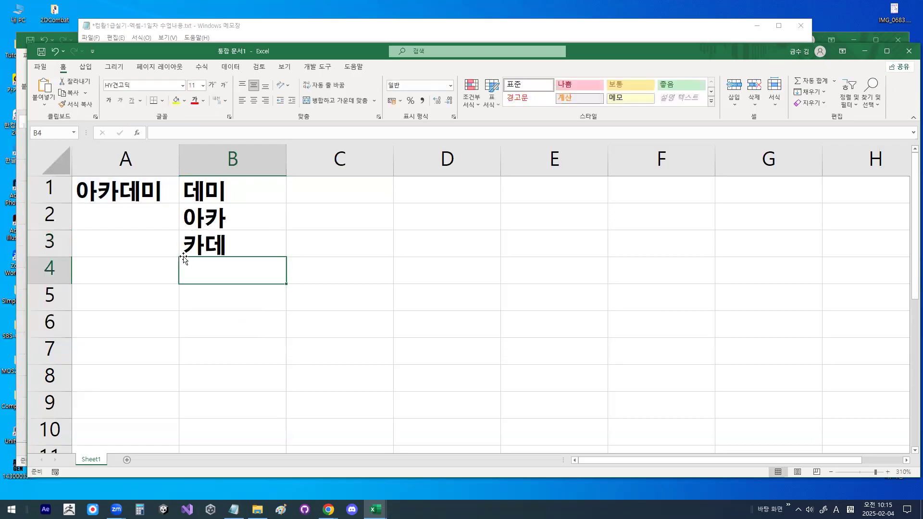
# Review the MID formula in B3 and the RIGHT formula in B1 without changing them
pyautogui.doubleClick(242, 248)
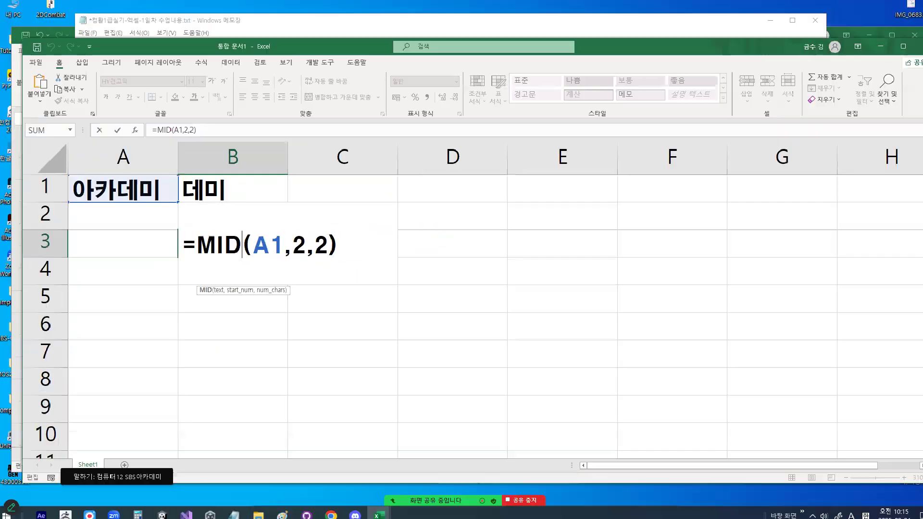
pyautogui.press('Escape')
pyautogui.click(217, 192)
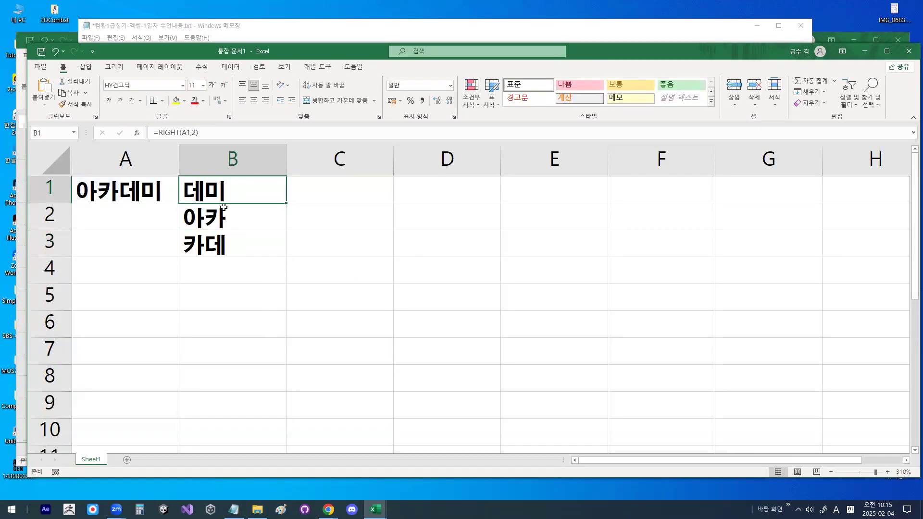
pyautogui.doubleClick(224, 192)
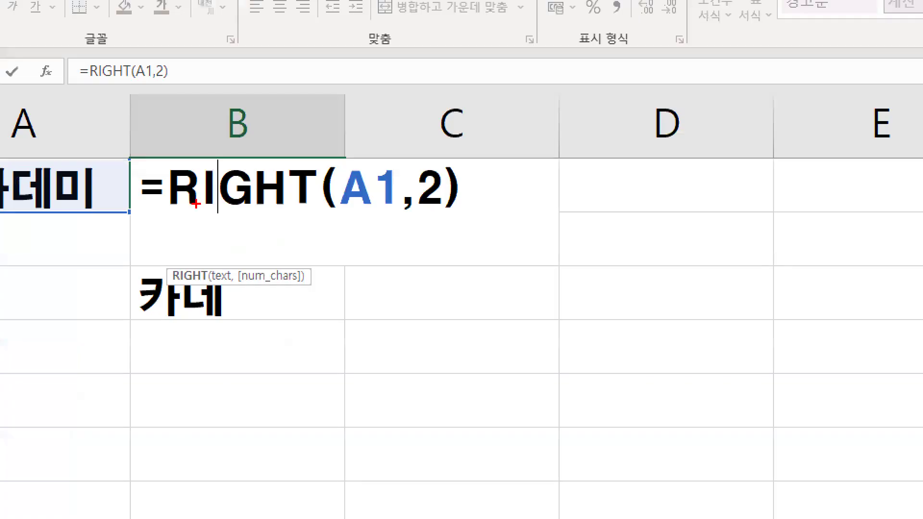
pyautogui.moveTo(196, 204); pyautogui.dragTo(475, 215)
pyautogui.moveTo(309, 159); pyautogui.dragTo(345, 130)
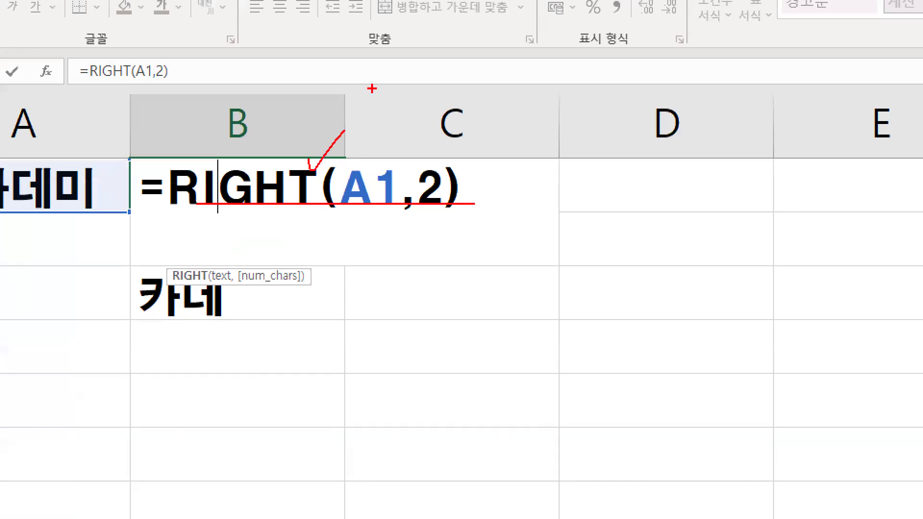
pyautogui.press('Escape')
pyautogui.press('Escape')
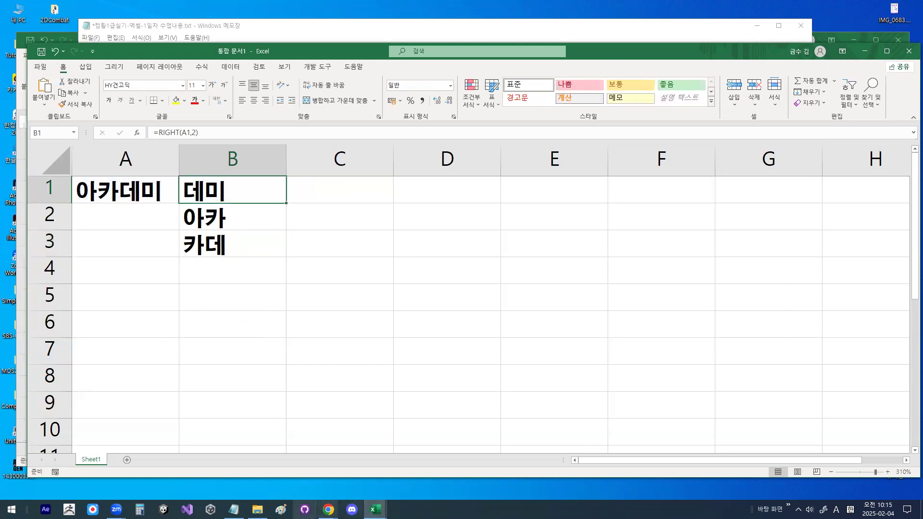
pyautogui.click(234, 509)
pyautogui.scroll(-3, 208, 211)
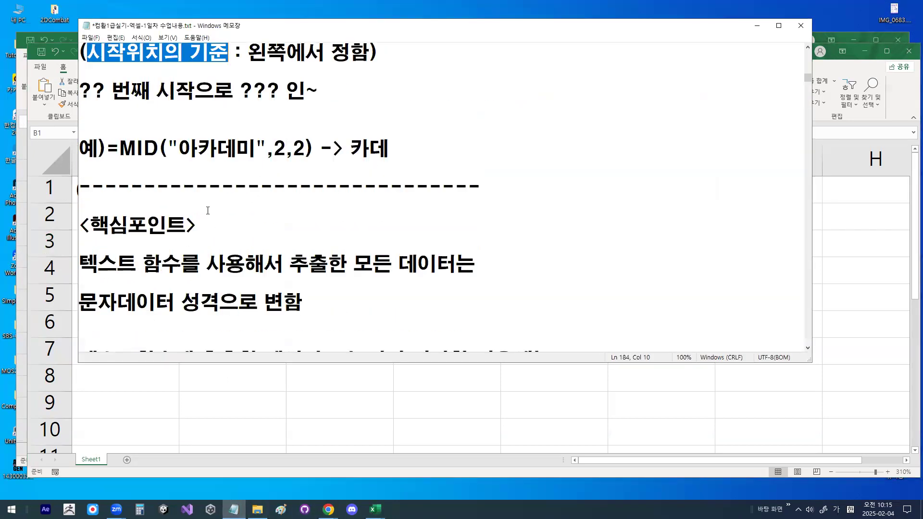
pyautogui.hotkey('ctrl', '2')
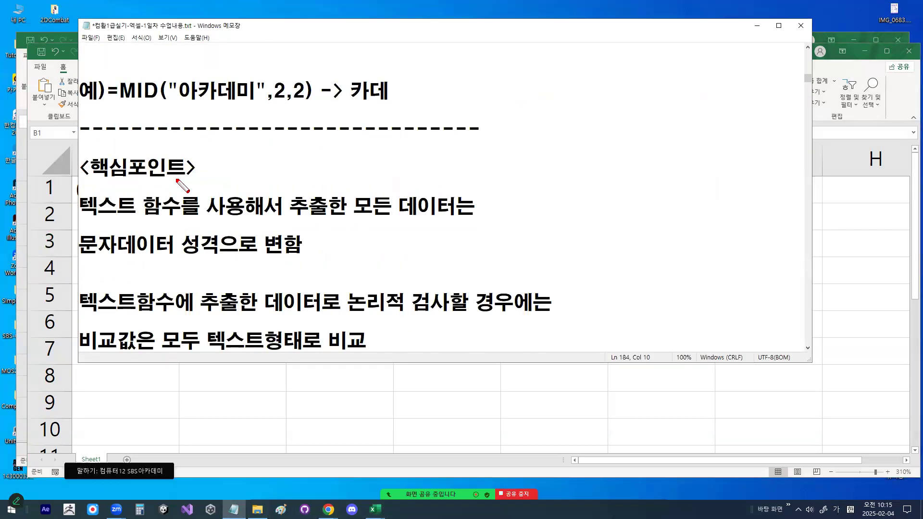
pyautogui.moveTo(81, 216); pyautogui.dragTo(169, 217)
pyautogui.moveTo(294, 218); pyautogui.dragTo(454, 218)
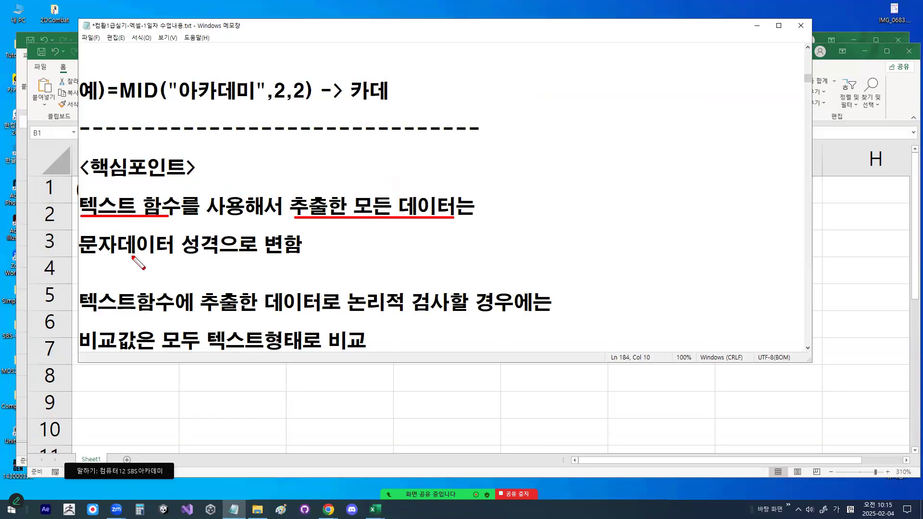
pyautogui.moveTo(80, 257); pyautogui.dragTo(242, 257)
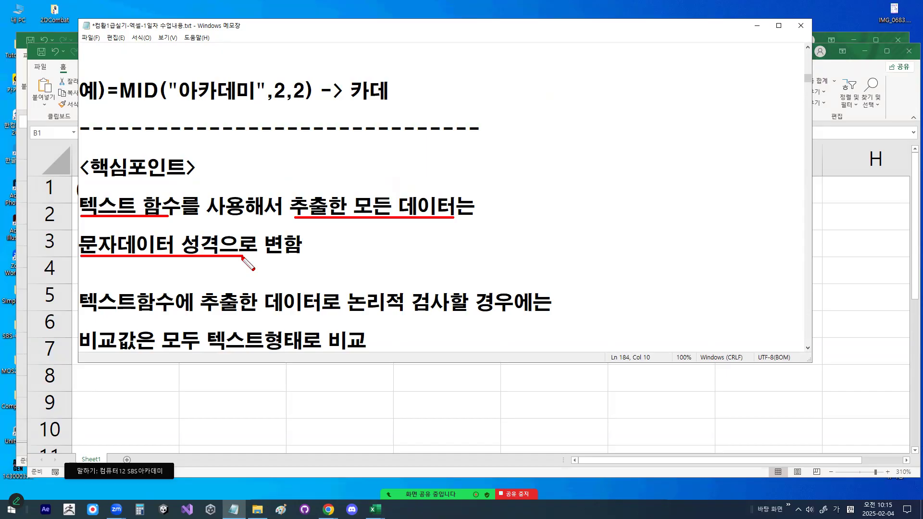
pyautogui.moveTo(219, 241)
pyautogui.mouseDown()
pyautogui.moveTo(225, 231)
pyautogui.moveTo(223, 245)
pyautogui.mouseUp()
pyautogui.press('Escape')
pyautogui.hotkey('ctrl', '2')
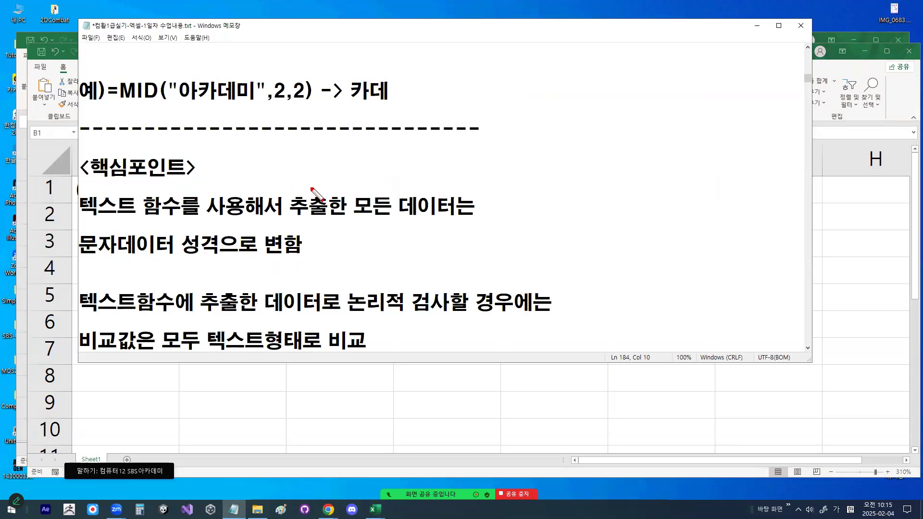
pyautogui.moveTo(346, 317); pyautogui.dragTo(472, 318)
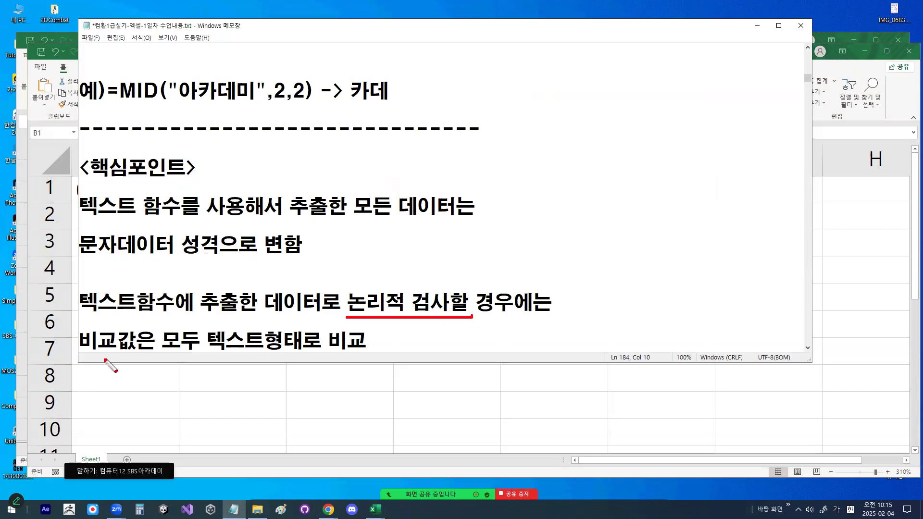
pyautogui.moveTo(84, 354); pyautogui.dragTo(201, 349)
pyautogui.moveTo(309, 349)
pyautogui.mouseDown()
pyautogui.moveTo(207, 336)
pyautogui.moveTo(322, 351)
pyautogui.mouseUp()
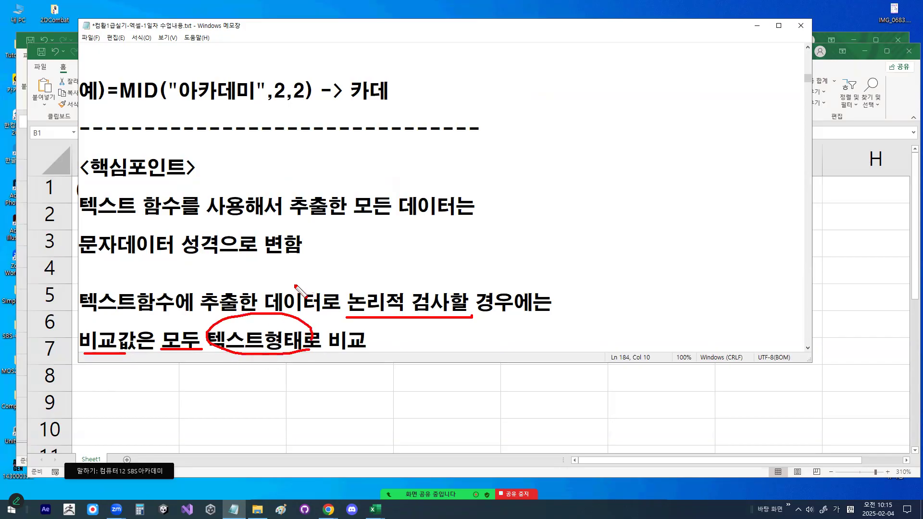
pyautogui.press('Escape')
pyautogui.click(482, 427)
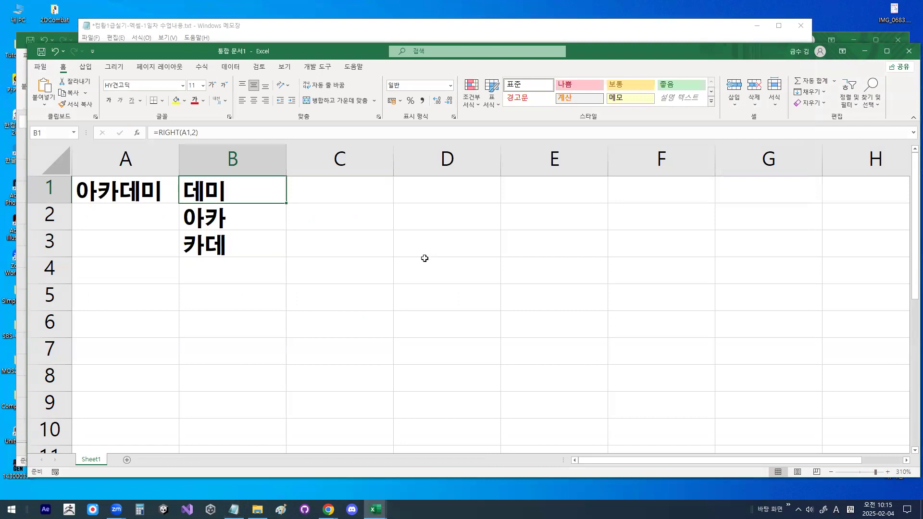
# Enter 가 in D3 and 12345 in D4, then widen column D
pyautogui.click(432, 245)
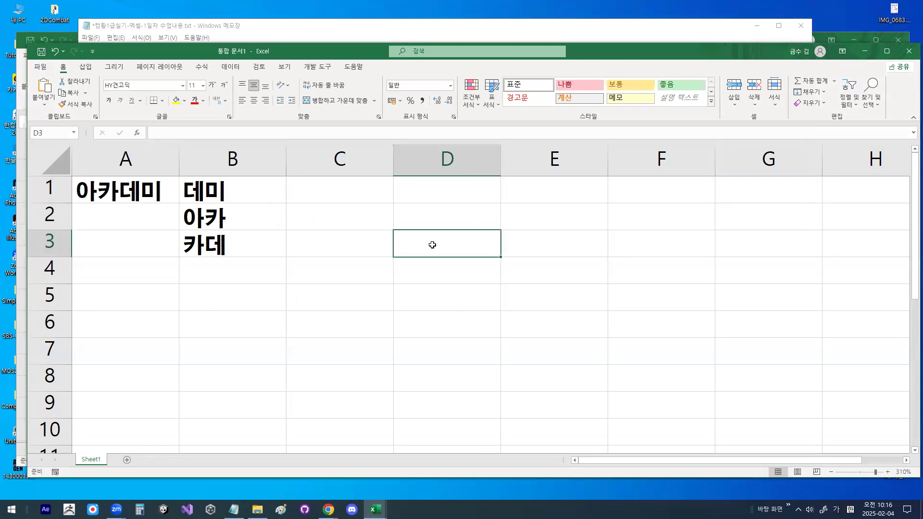
pyautogui.write('가')
pyautogui.press('Return')
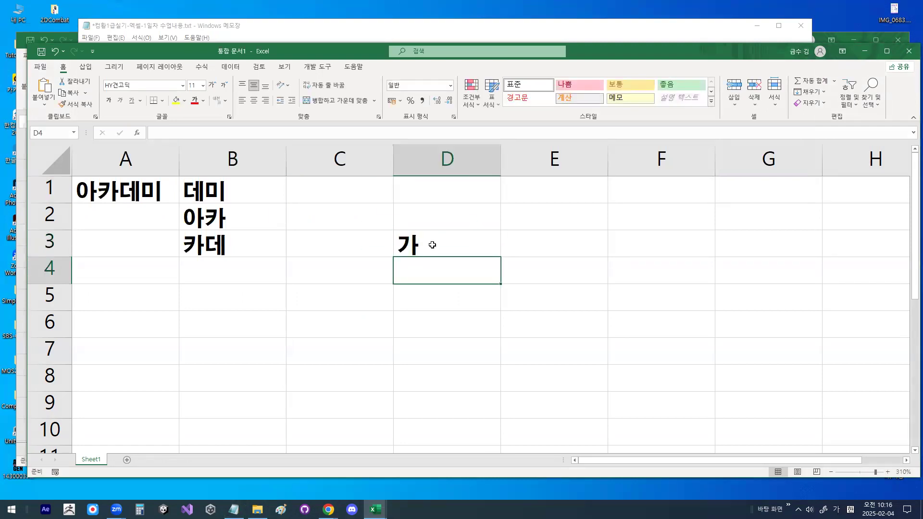
pyautogui.write('12345')
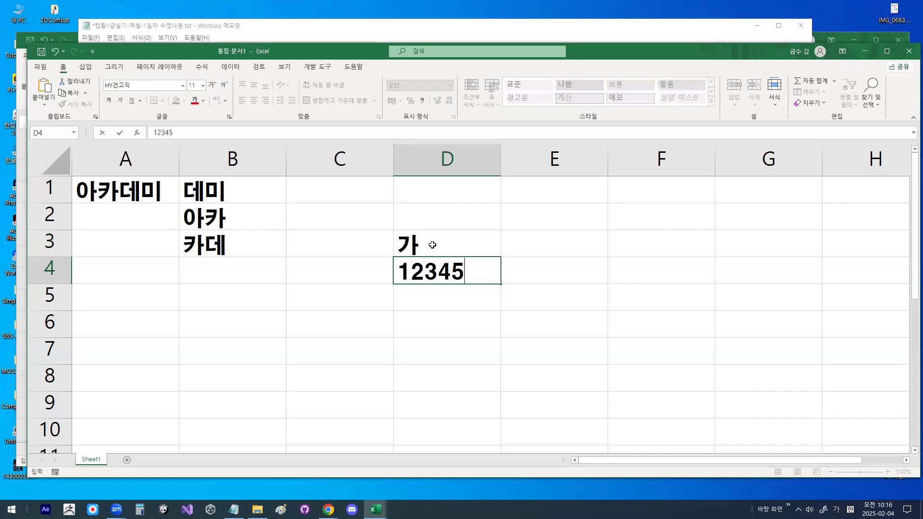
pyautogui.press('Return')
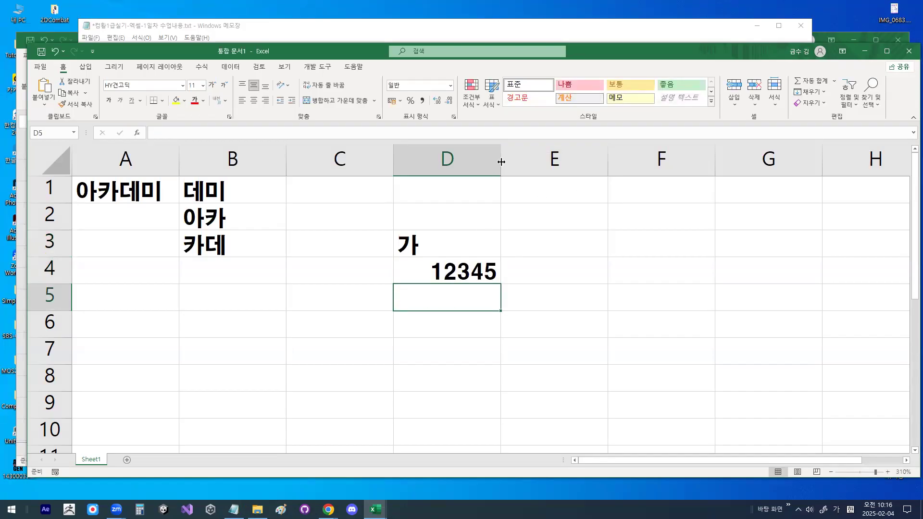
pyautogui.moveTo(500, 159); pyautogui.dragTo(537, 159)
pyautogui.click(471, 252)
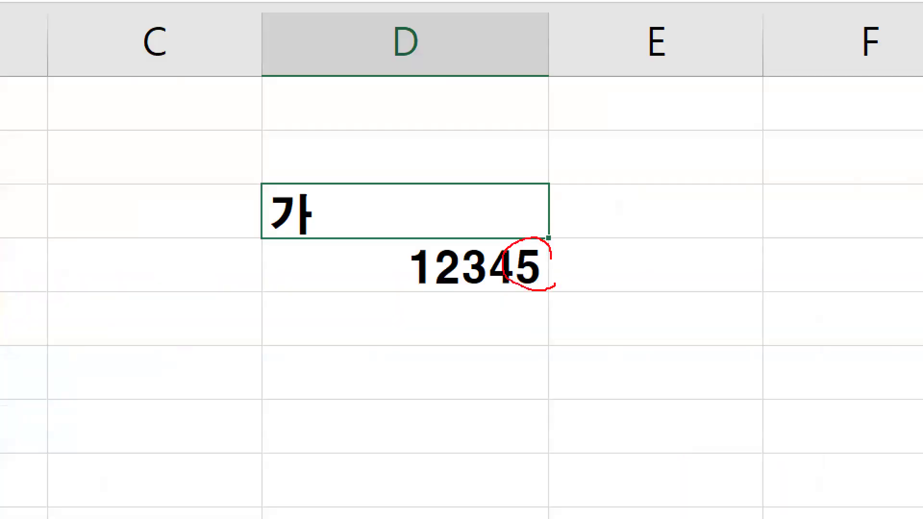
# Enter the number 5 in cell D5
pyautogui.moveTo(518, 198); pyautogui.dragTo(577, 176)
pyautogui.moveTo(738, 251); pyautogui.dragTo(721, 263)
pyautogui.moveTo(738, 222); pyautogui.dragTo(771, 225)
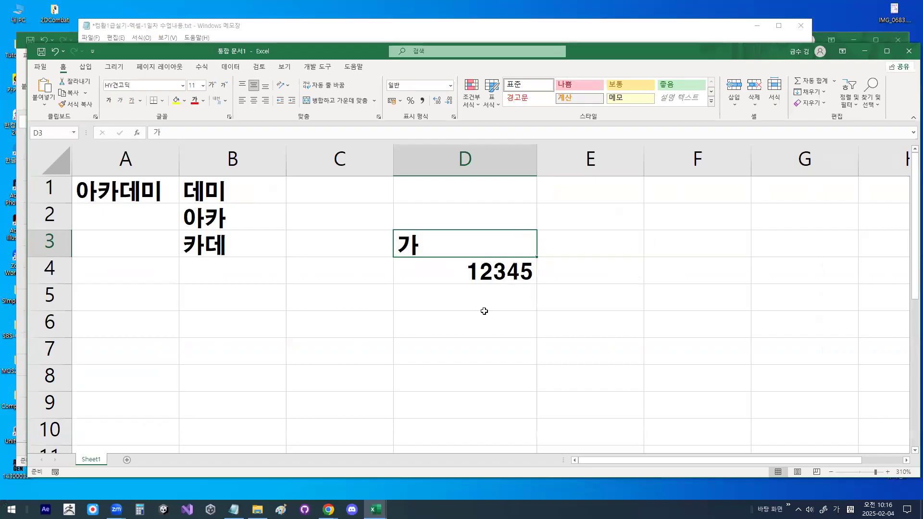
pyautogui.click(504, 295)
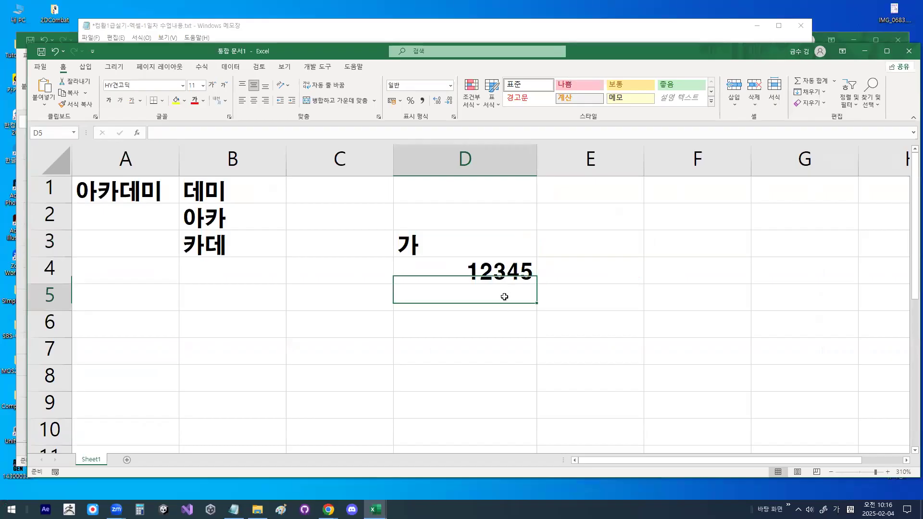
pyautogui.write('5')
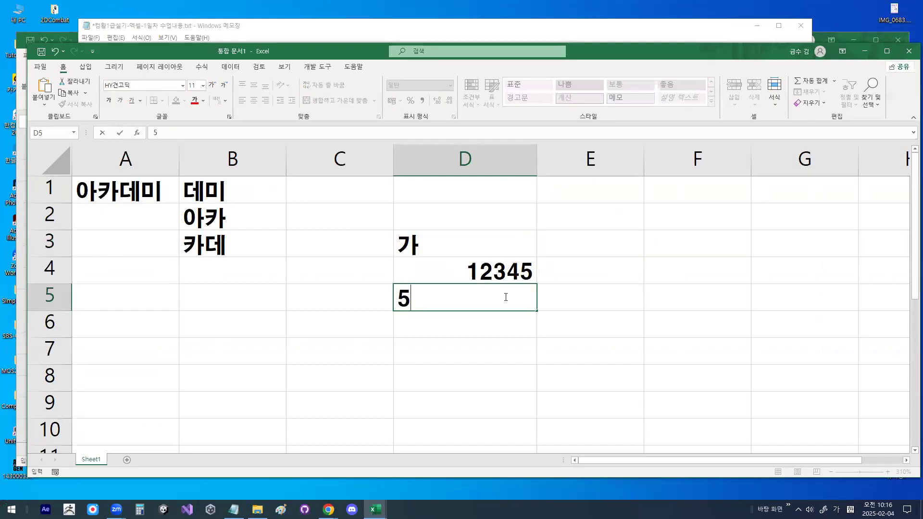
pyautogui.press('Return')
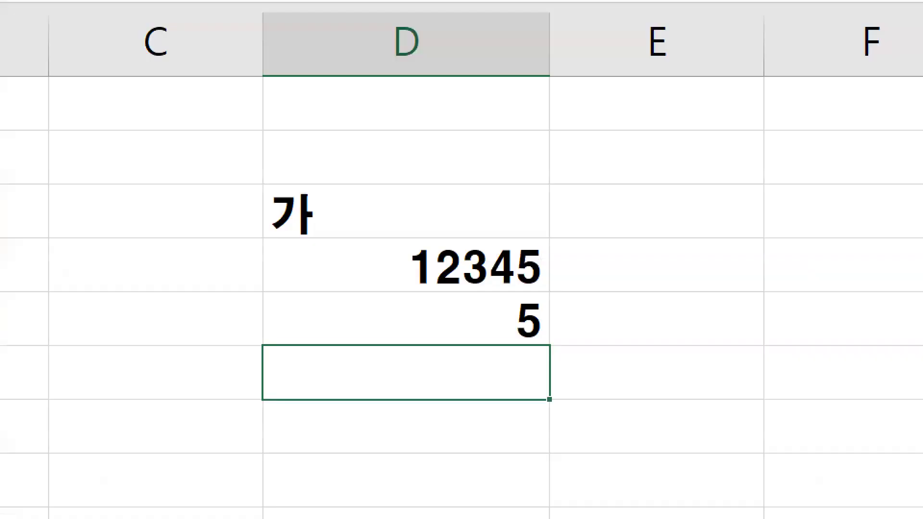
pyautogui.moveTo(537, 272)
pyautogui.mouseDown()
pyautogui.moveTo(526, 280)
pyautogui.moveTo(538, 269)
pyautogui.mouseUp()
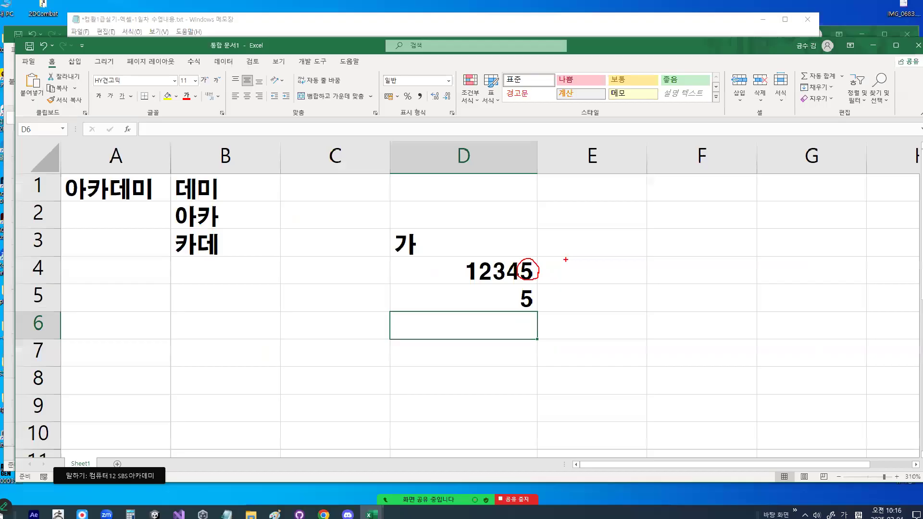
pyautogui.click(583, 280)
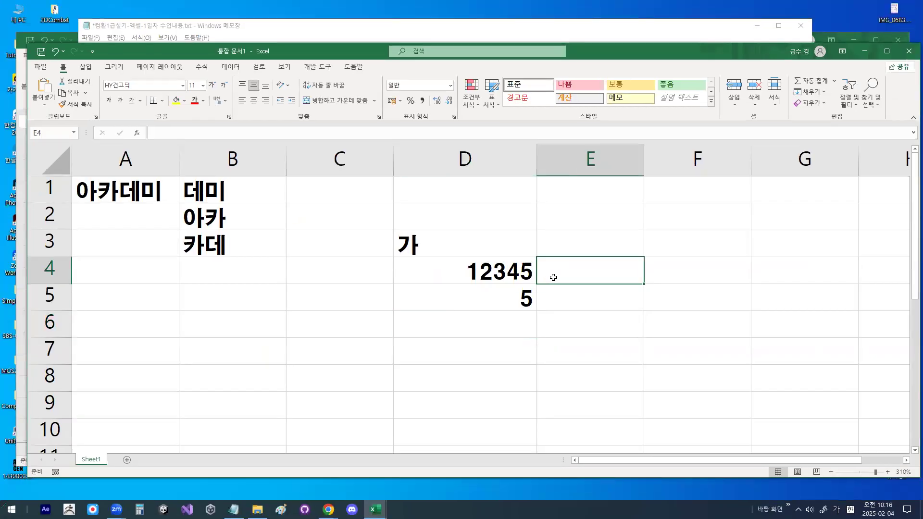
# Enter =RIGHT(D4,1) in cell E4 so it returns 5
pyautogui.write('=ㄱ')
pyautogui.press('BackSpace')
pyautogui.press('Hangul')
pyautogui.write('RI')
pyautogui.press('Tab')
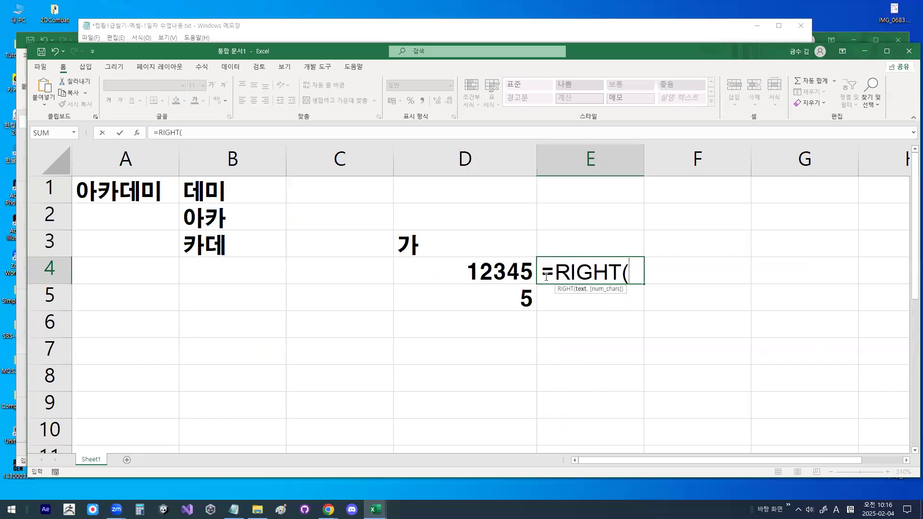
pyautogui.click(521, 267)
pyautogui.write(',')
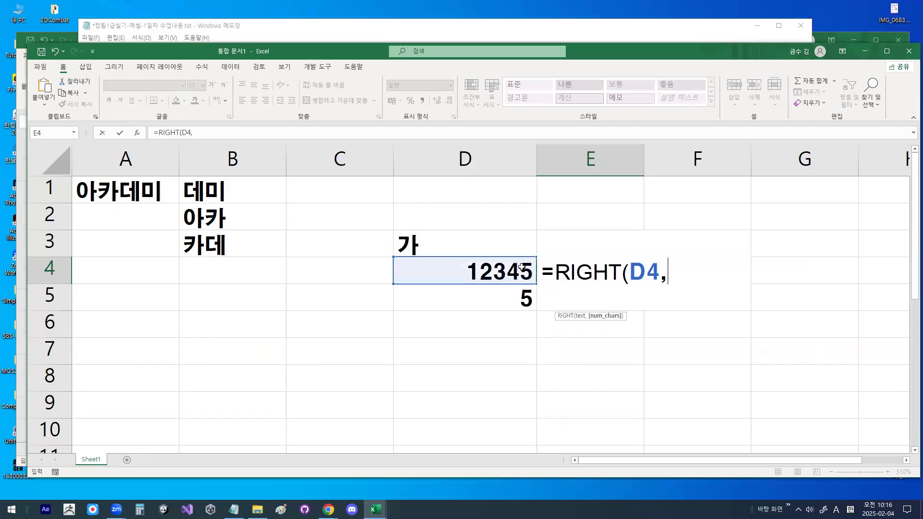
pyautogui.write('1)')
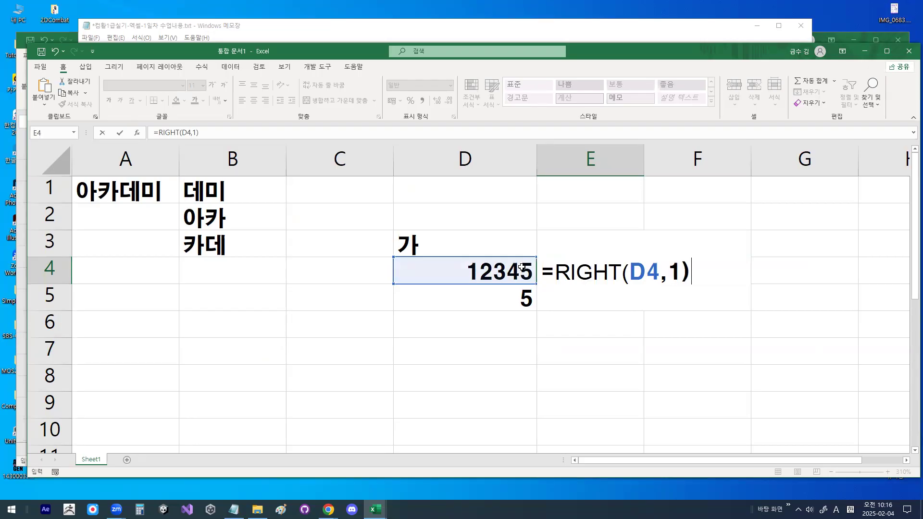
pyautogui.press('Return')
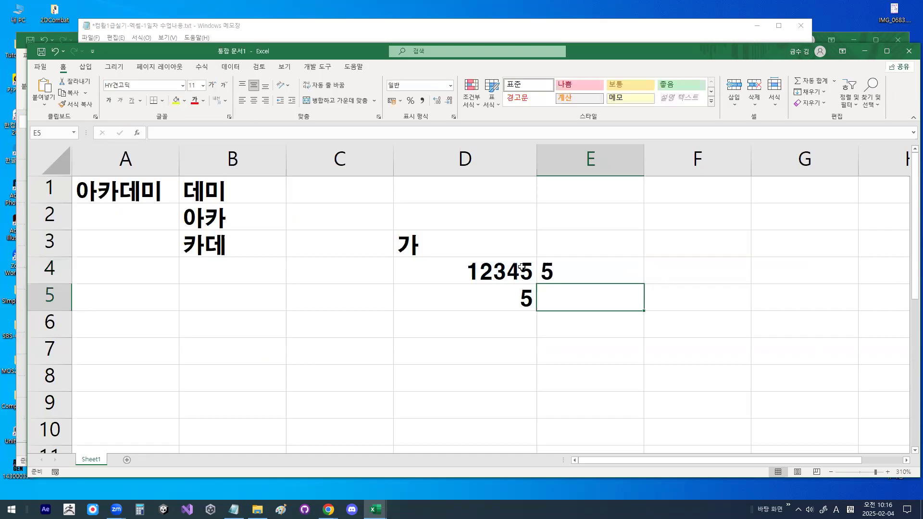
# Enter =E4*10 in cell E7, which shows 50
pyautogui.hotkey('ctrl', '1')
pyautogui.moveTo(576, 267); pyautogui.dragTo(581, 266)
pyautogui.press('Escape')
pyautogui.click(586, 351)
pyautogui.write('=')
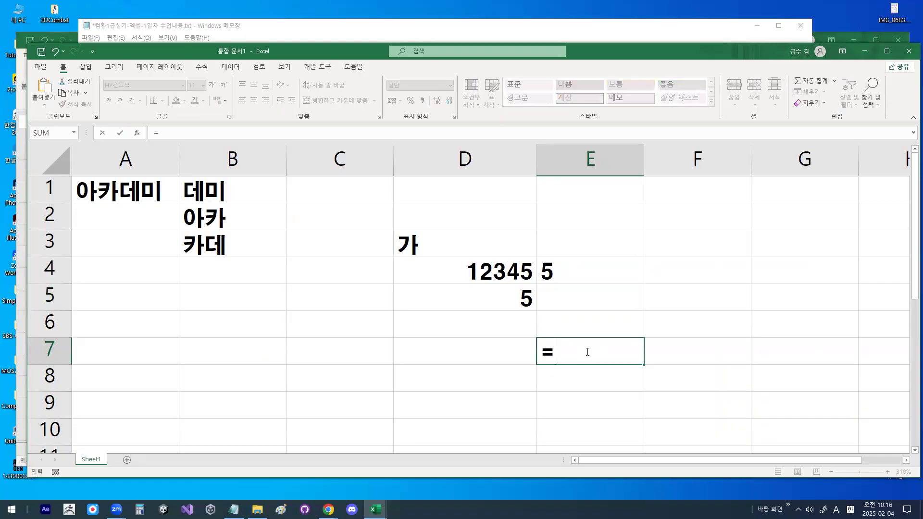
pyautogui.click(574, 269)
pyautogui.write('*')
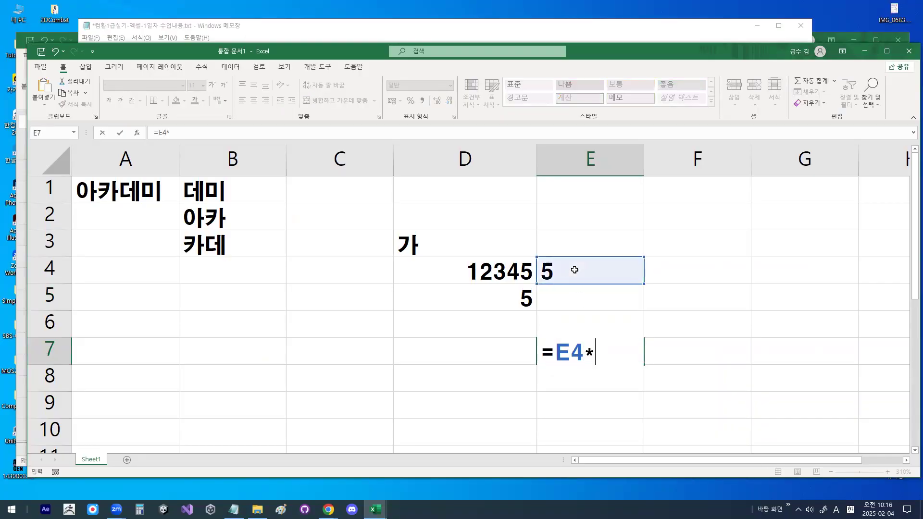
pyautogui.write('10')
pyautogui.press('Return')
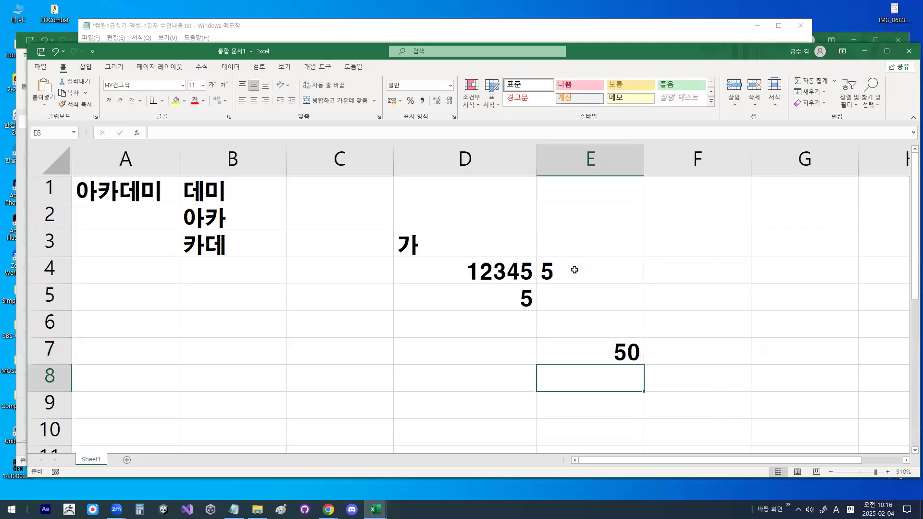
pyautogui.press('Up')
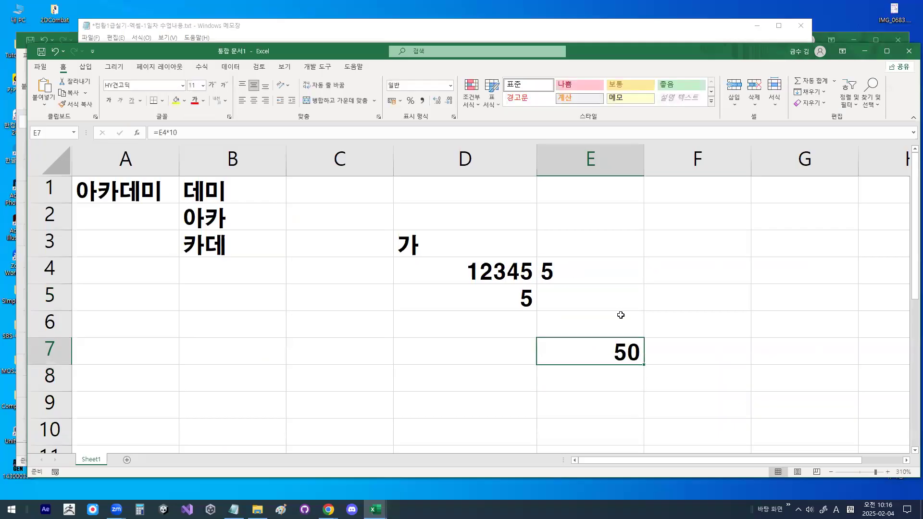
# Start F4's comparison formula as =E4= referencing the 5 in E4
pyautogui.click(680, 276)
pyautogui.write('=')
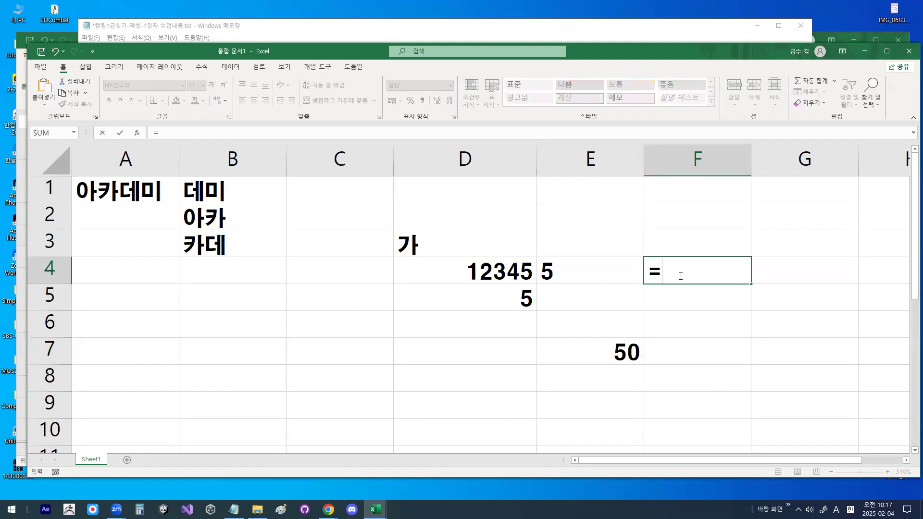
pyautogui.click(598, 270)
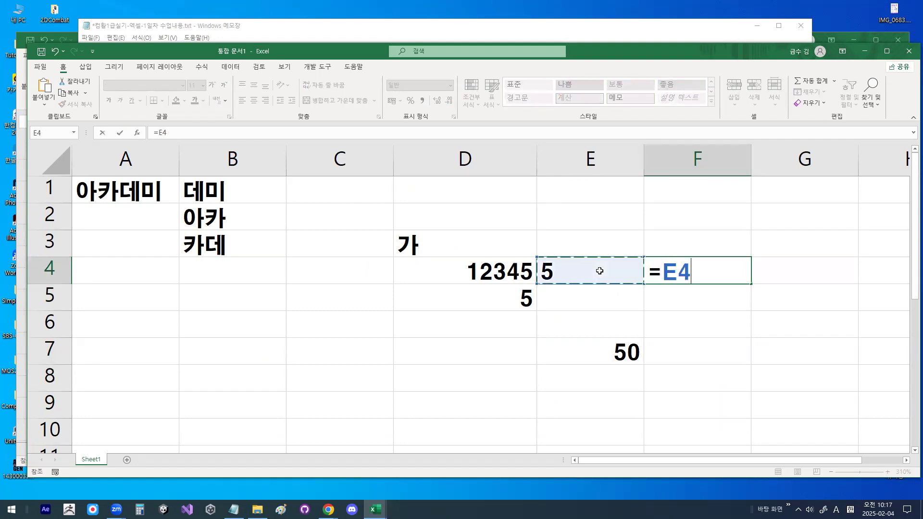
pyautogui.moveTo(578, 274)
pyautogui.mouseDown()
pyautogui.moveTo(541, 286)
pyautogui.moveTo(546, 266)
pyautogui.mouseUp()
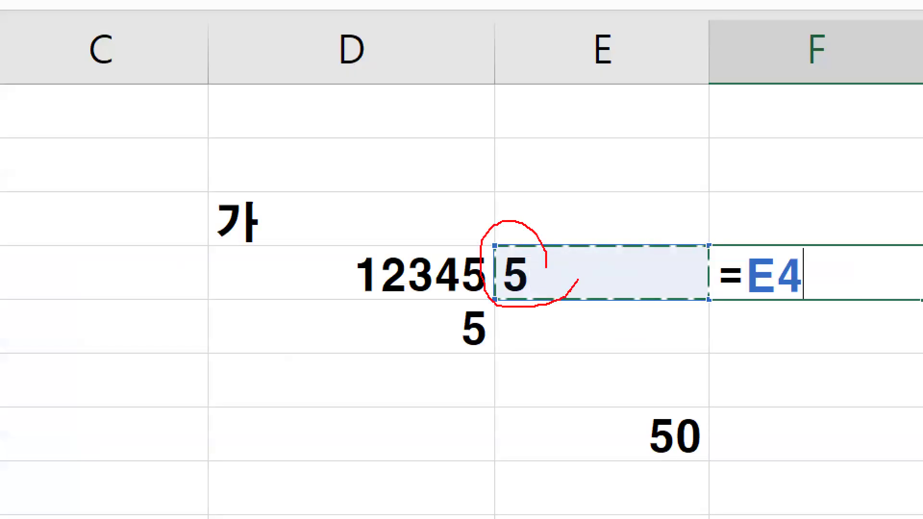
pyautogui.write('=')
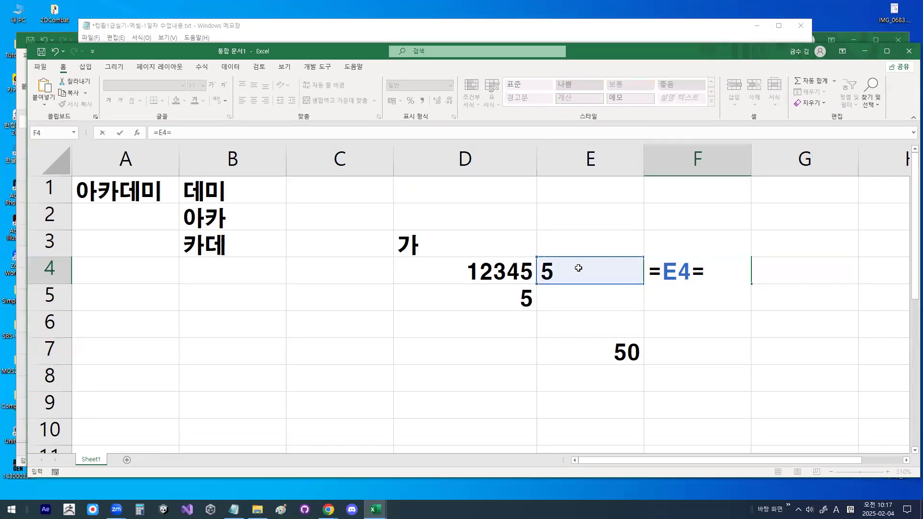
pyautogui.write('5')
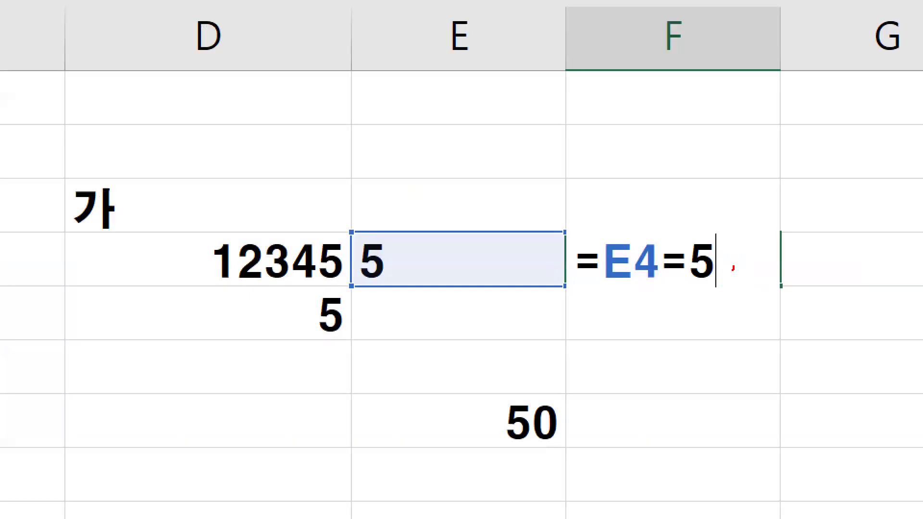
# Mark the 5 in E4 and in the formula, then commit =E4=5 in F4, returning FALSE
pyautogui.moveTo(727, 272)
pyautogui.mouseDown()
pyautogui.moveTo(700, 282)
pyautogui.moveTo(716, 253)
pyautogui.moveTo(728, 263)
pyautogui.mouseUp()
pyautogui.moveTo(391, 266)
pyautogui.mouseDown()
pyautogui.moveTo(348, 262)
pyautogui.moveTo(402, 261)
pyautogui.mouseUp()
pyautogui.moveTo(751, 141); pyautogui.dragTo(696, 204)
pyautogui.moveTo(734, 262)
pyautogui.mouseDown()
pyautogui.moveTo(699, 208)
pyautogui.moveTo(739, 274)
pyautogui.mouseUp()
pyautogui.moveTo(360, 275); pyautogui.dragTo(402, 261)
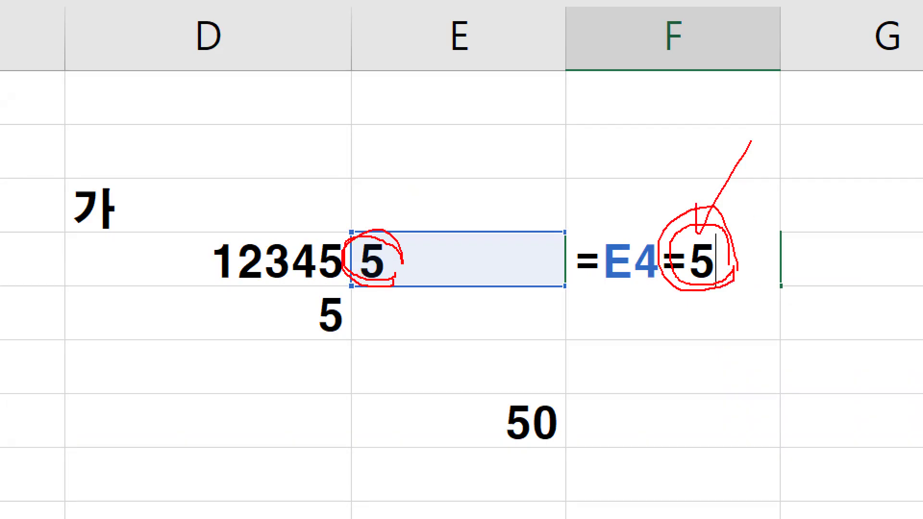
pyautogui.moveTo(424, 296)
pyautogui.mouseDown()
pyautogui.moveTo(457, 326)
pyautogui.moveTo(656, 272)
pyautogui.mouseUp()
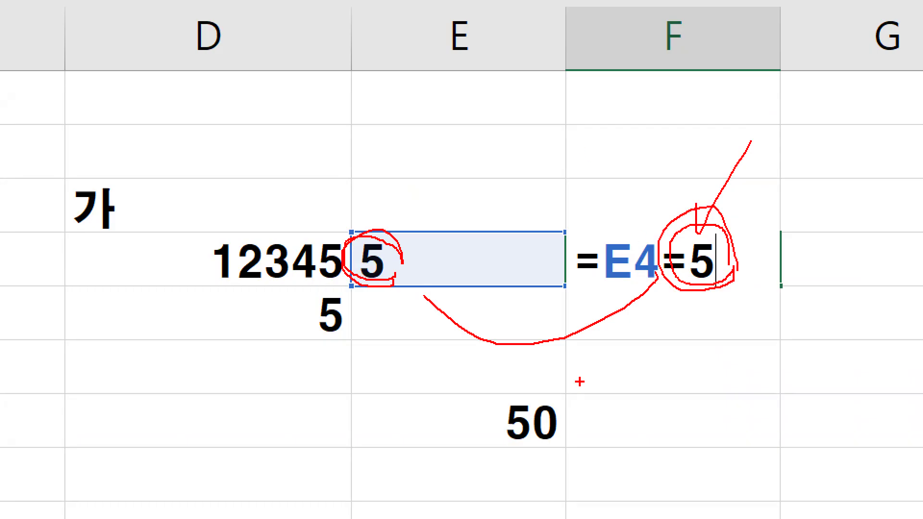
pyautogui.press('Escape')
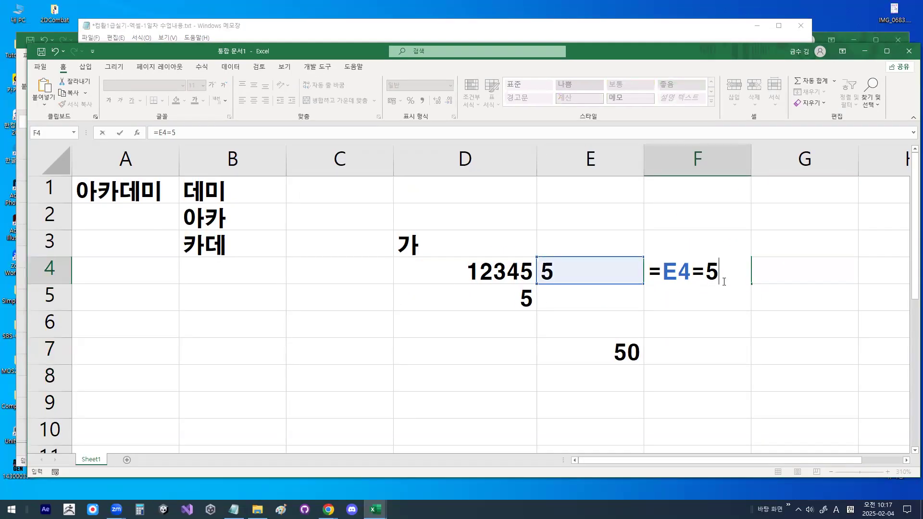
pyautogui.write('0')
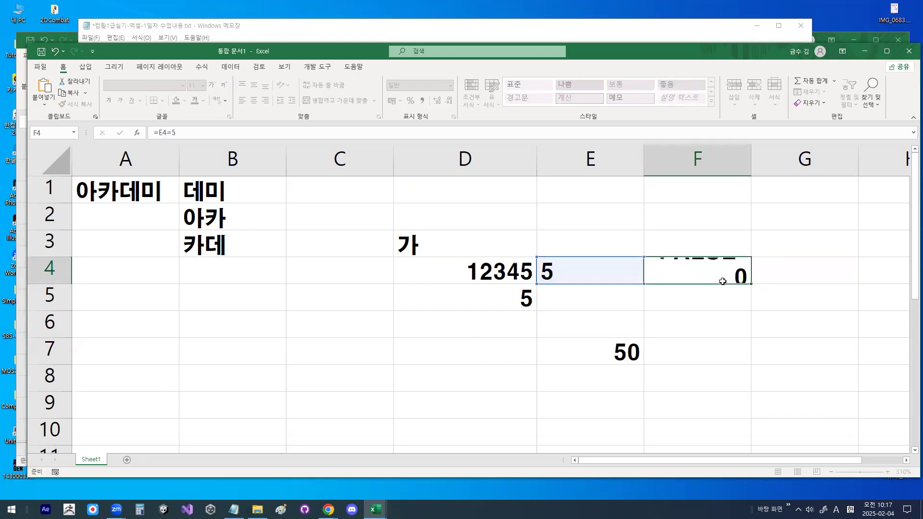
pyautogui.press('Return')
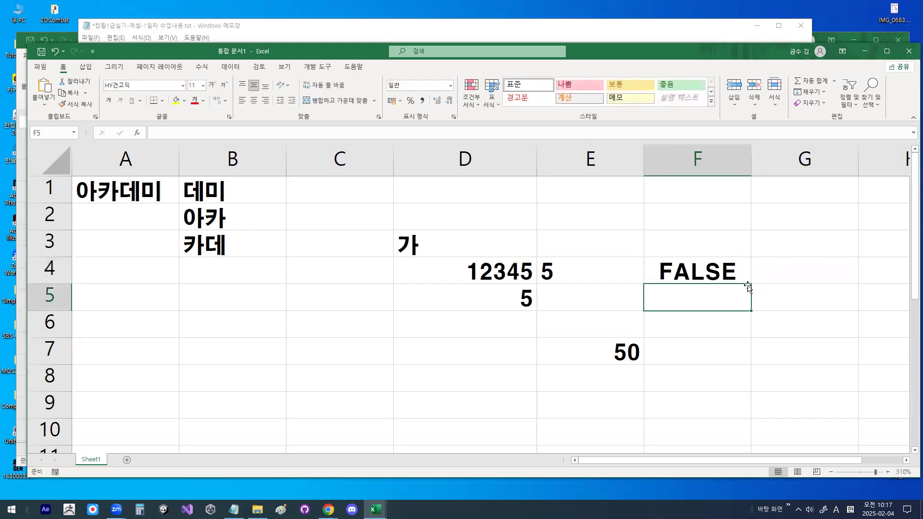
# Edit F4's formula to =E4="5" so it compares E4 with text "5", returning TRUE
pyautogui.doubleClick(711, 270)
pyautogui.hotkey('ctrl', '1')
pyautogui.click(718, 278)
pyautogui.moveTo(727, 273)
pyautogui.mouseDown()
pyautogui.moveTo(719, 283)
pyautogui.moveTo(688, 255)
pyautogui.moveTo(726, 272)
pyautogui.mouseUp()
pyautogui.moveTo(671, 231)
pyautogui.mouseDown()
pyautogui.moveTo(675, 220)
pyautogui.moveTo(747, 228)
pyautogui.mouseUp()
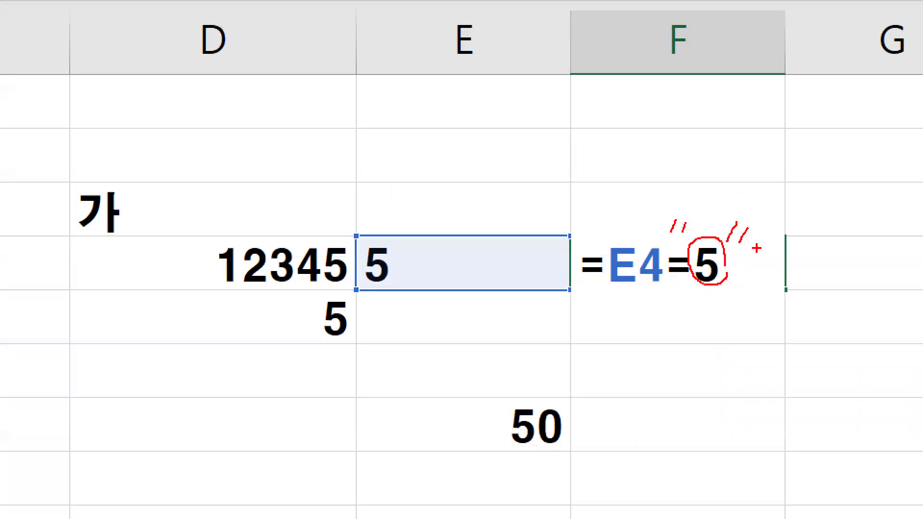
pyautogui.press('Escape')
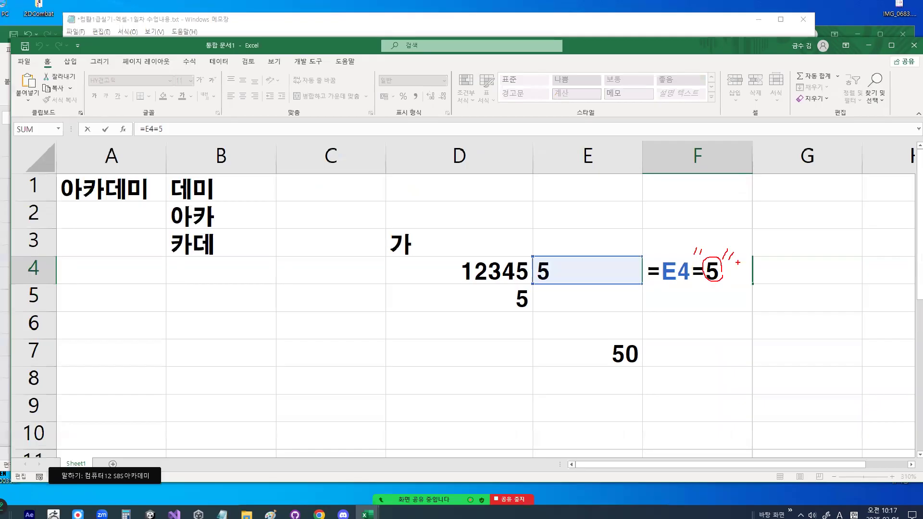
pyautogui.write('"5')
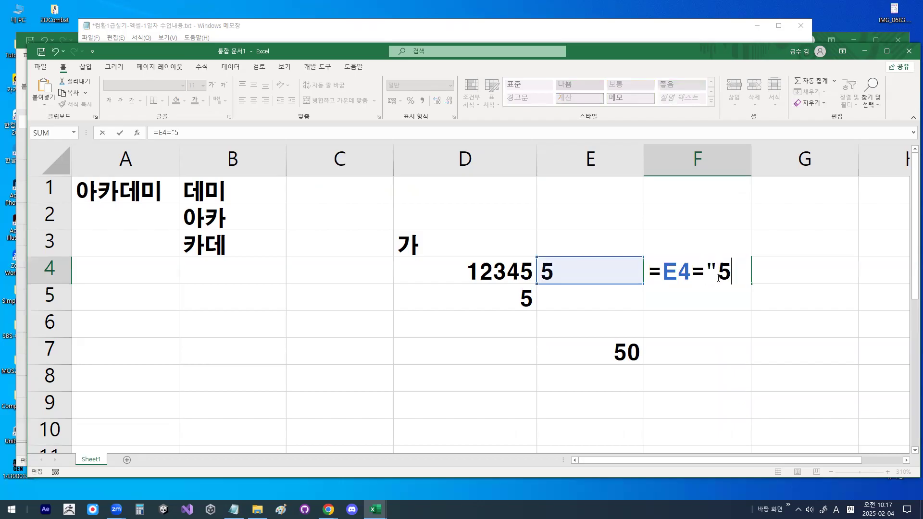
pyautogui.write('"')
pyautogui.press('Return')
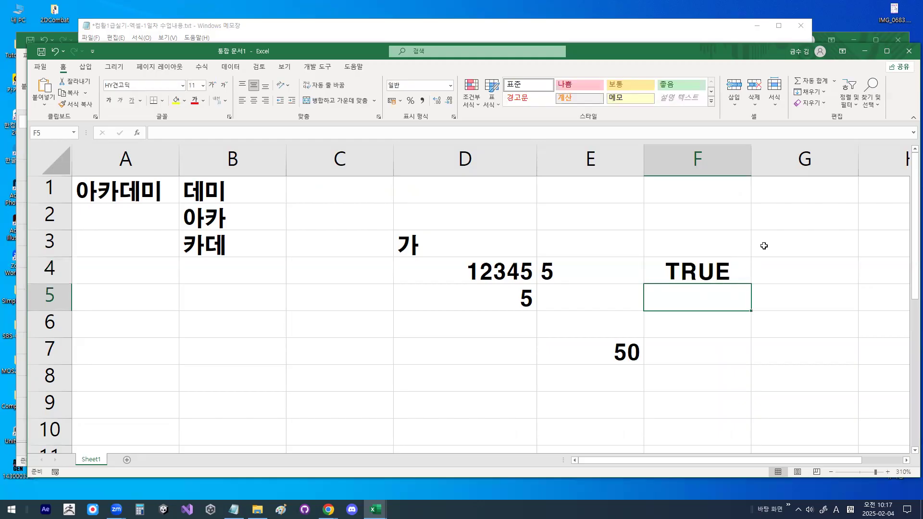
# Reopen F4's formula to point out the quotes around 5, then recommit it
pyautogui.click(690, 277)
pyautogui.doubleClick(690, 277)
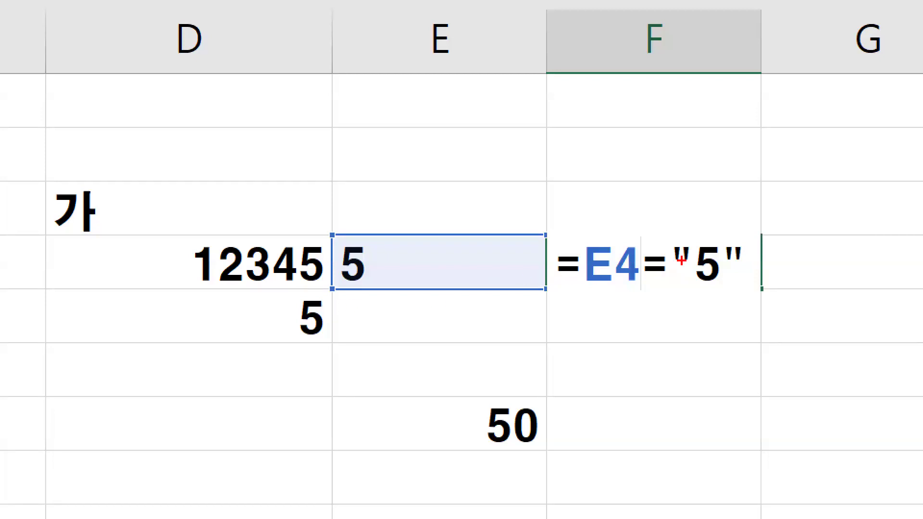
pyautogui.moveTo(703, 255); pyautogui.dragTo(663, 248)
pyautogui.moveTo(748, 261); pyautogui.dragTo(726, 260)
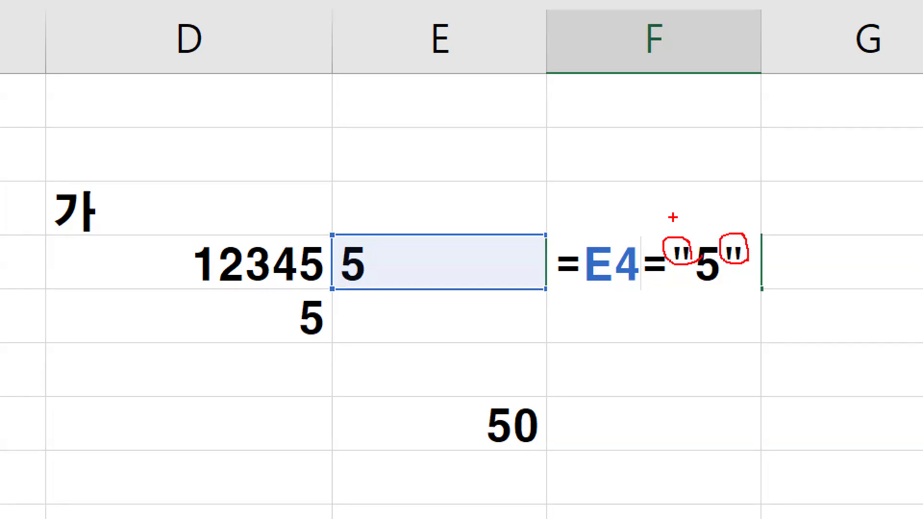
pyautogui.hotkey('ctrl', 'Return')
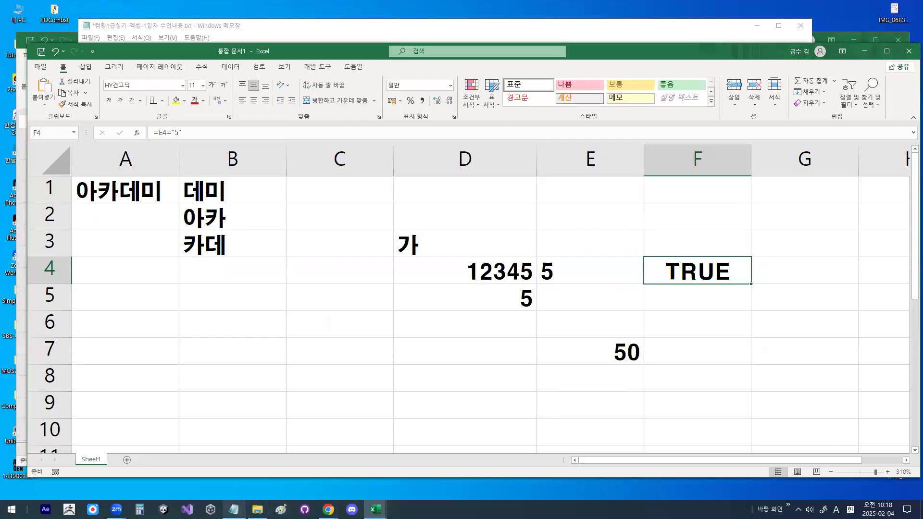
pyautogui.hotkey('alt', 'Tab')
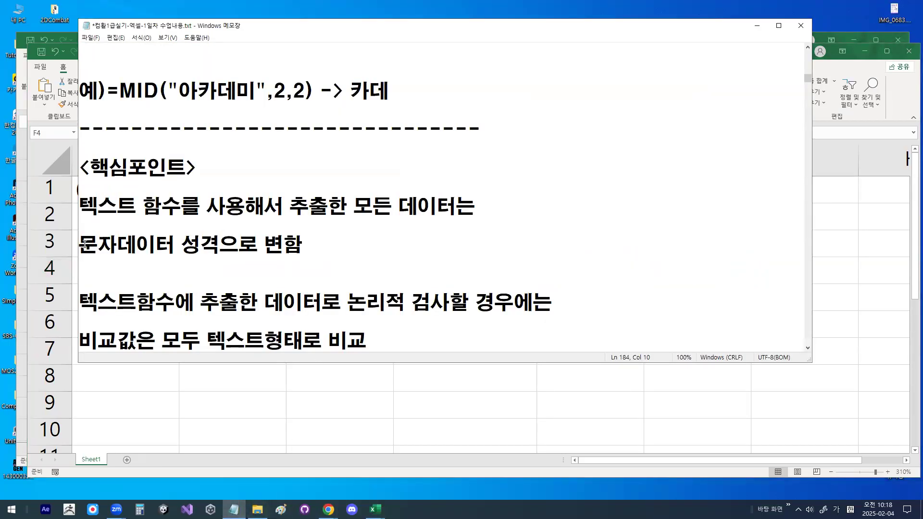
# Scroll the Notepad notes to the comparison operators section listing >=, <=, >, <, <> and =
pyautogui.moveTo(79, 245); pyautogui.dragTo(280, 246)
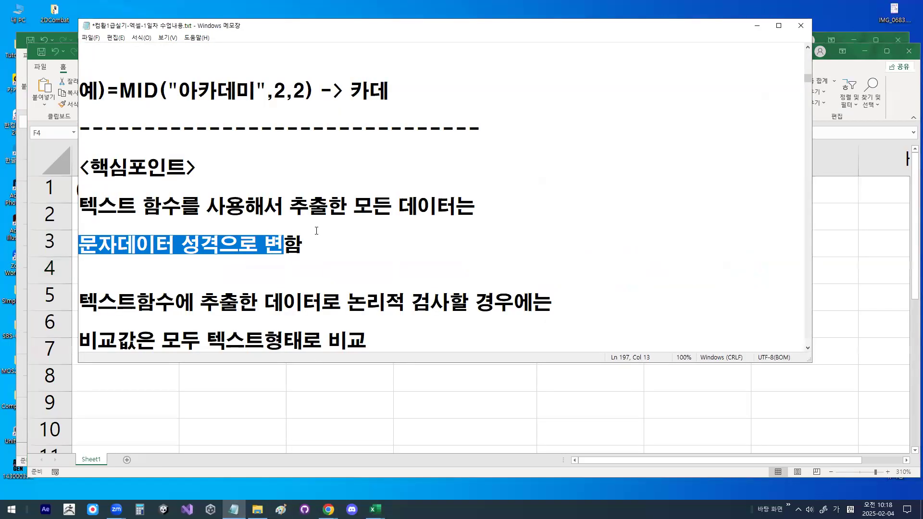
pyautogui.click(341, 247)
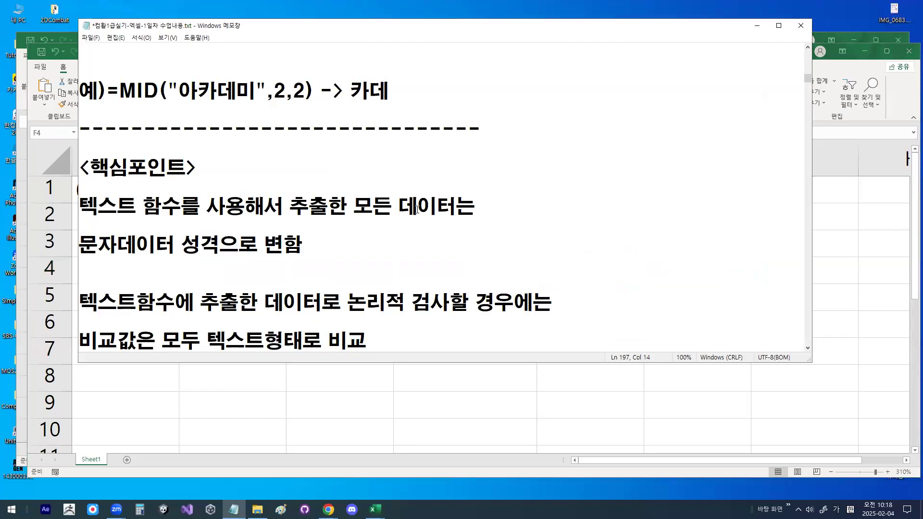
pyautogui.scroll(2, 417, 209)
pyautogui.scroll(4, 417, 212)
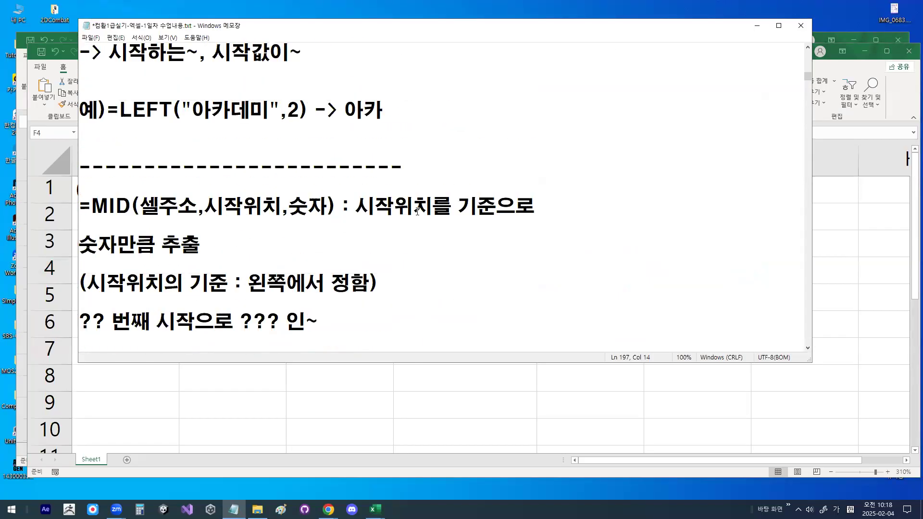
pyautogui.scroll(6, 417, 212)
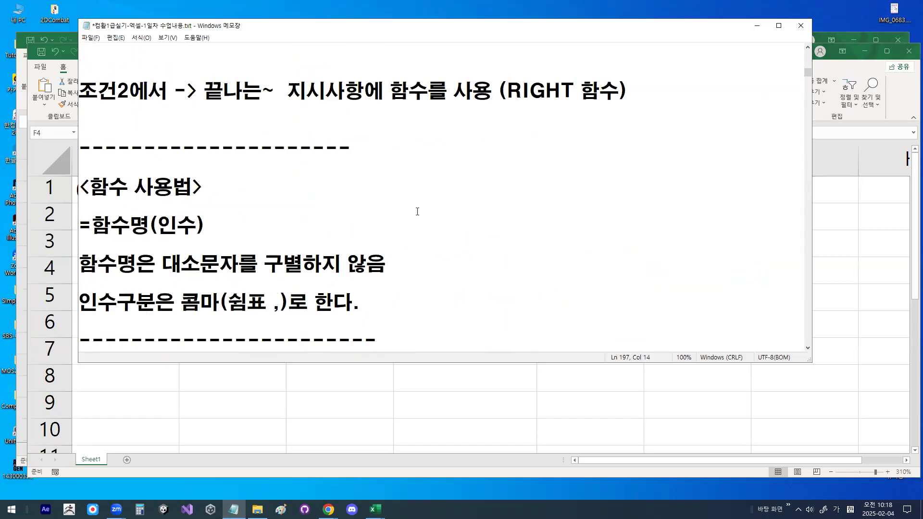
pyautogui.scroll(2, 417, 212)
pyautogui.scroll(-10, 418, 211)
pyautogui.scroll(-15, 417, 211)
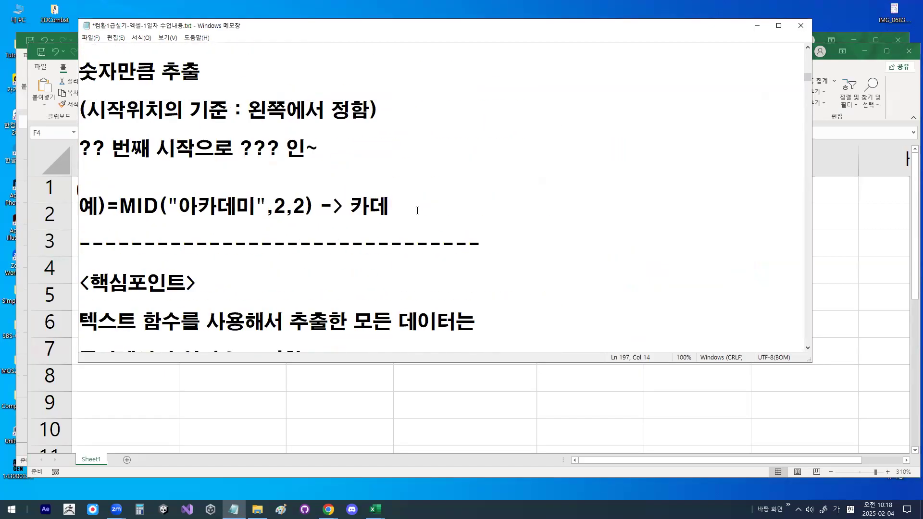
pyautogui.scroll(-4, 417, 209)
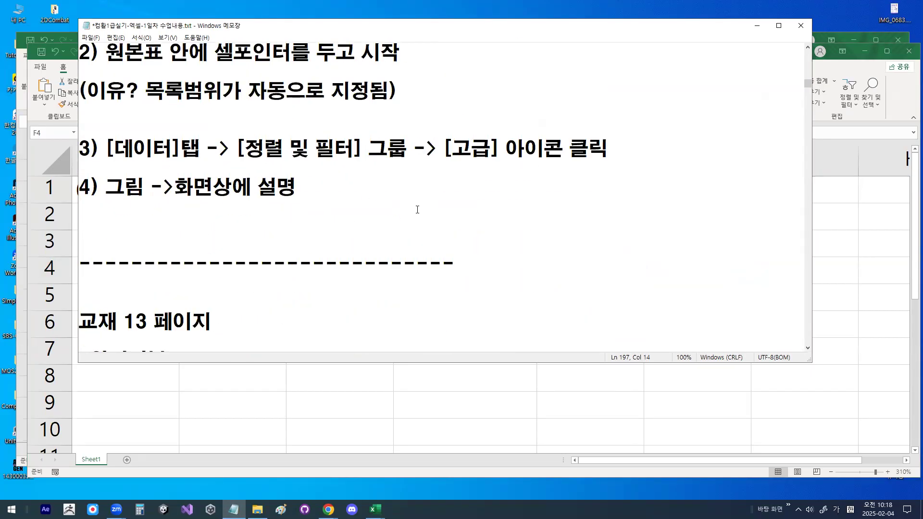
pyautogui.scroll(8, 414, 202)
pyautogui.scroll(15, 413, 192)
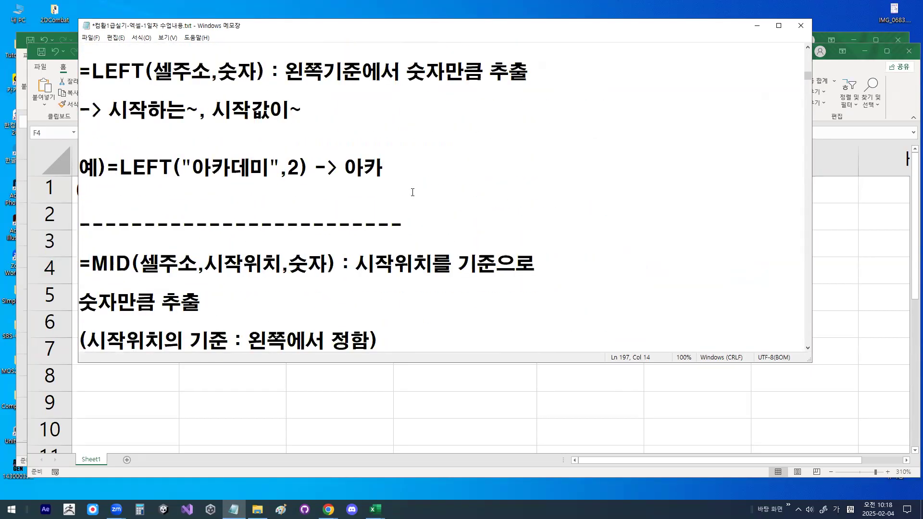
pyautogui.scroll(-2, 414, 189)
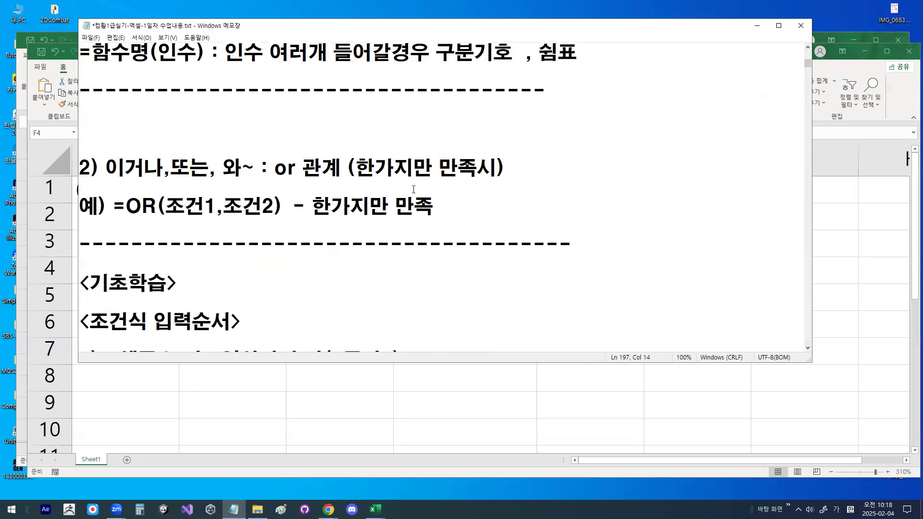
pyautogui.scroll(-6, 414, 189)
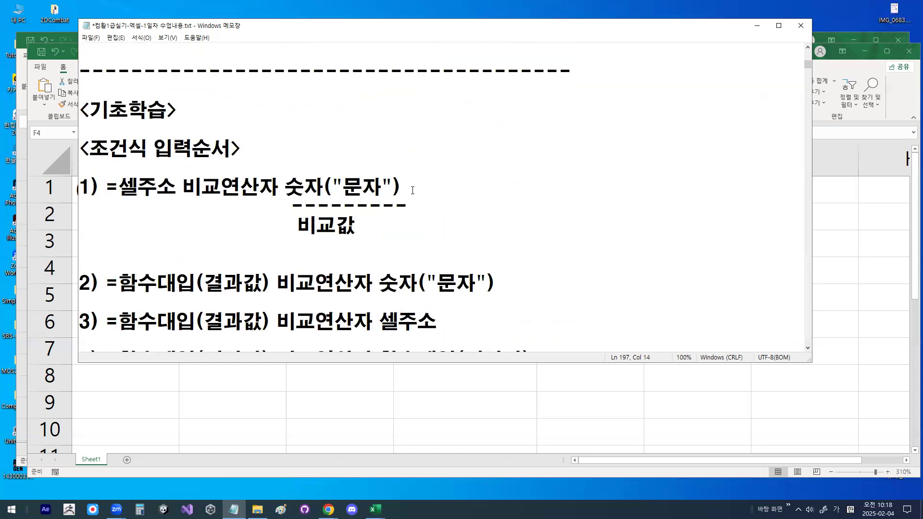
pyautogui.scroll(-1, 413, 190)
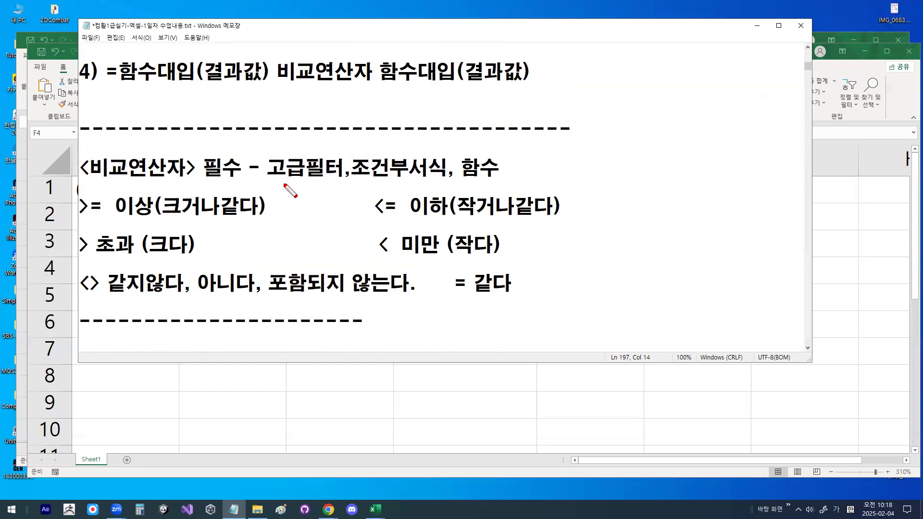
pyautogui.moveTo(90, 177); pyautogui.dragTo(237, 185)
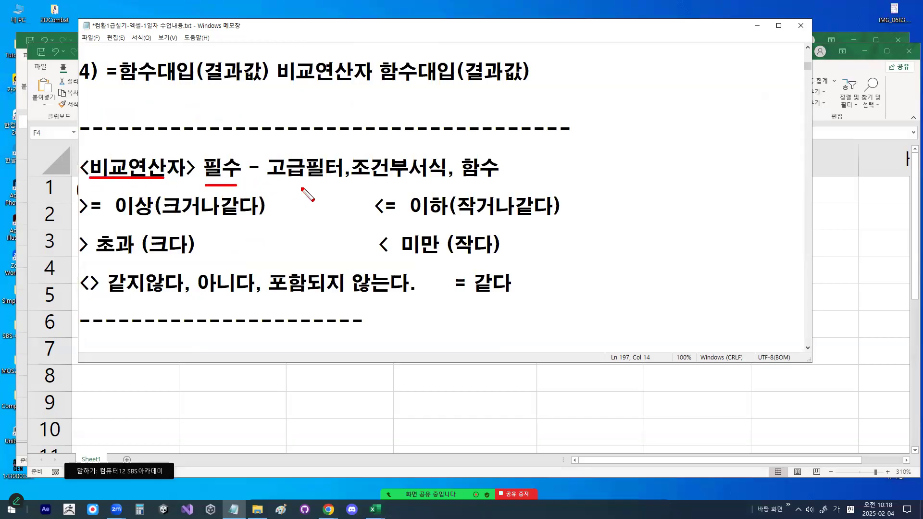
pyautogui.moveTo(270, 182); pyautogui.dragTo(499, 182)
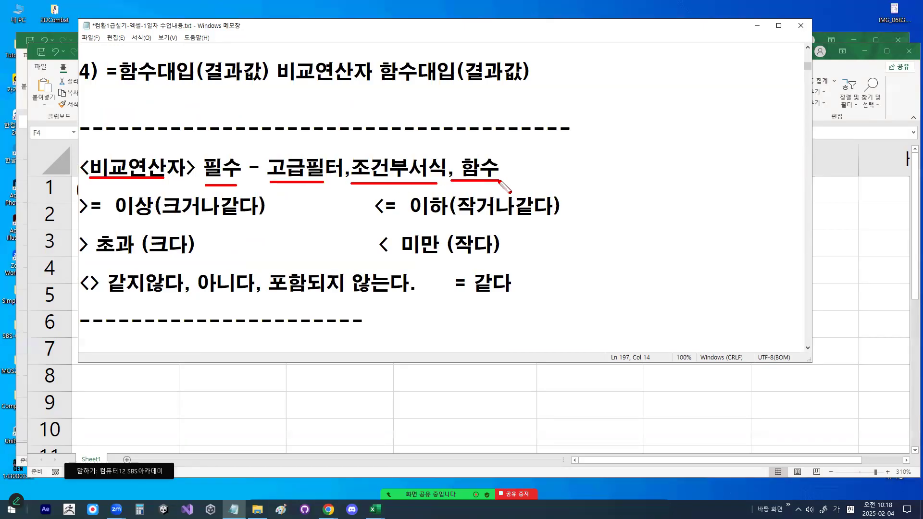
pyautogui.moveTo(80, 221)
pyautogui.mouseDown()
pyautogui.moveTo(260, 220)
pyautogui.moveTo(229, 198)
pyautogui.moveTo(231, 212)
pyautogui.mouseUp()
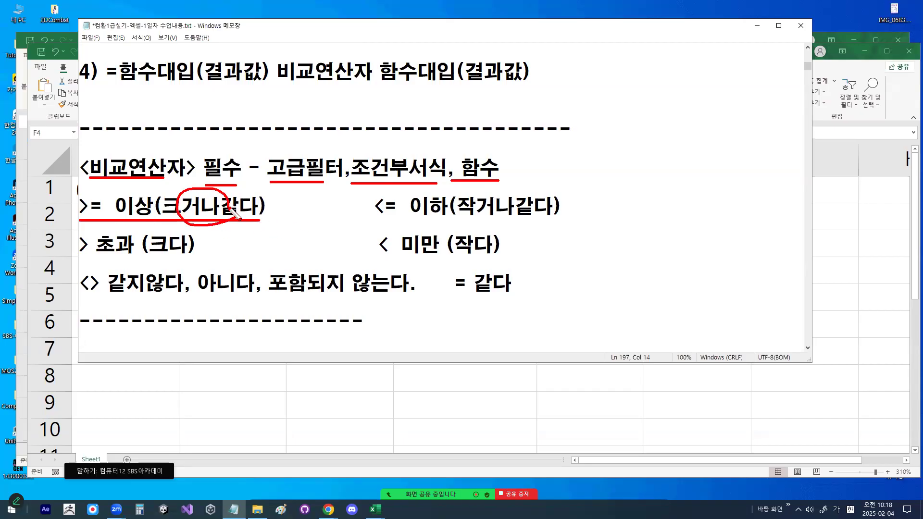
pyautogui.moveTo(379, 220); pyautogui.dragTo(560, 219)
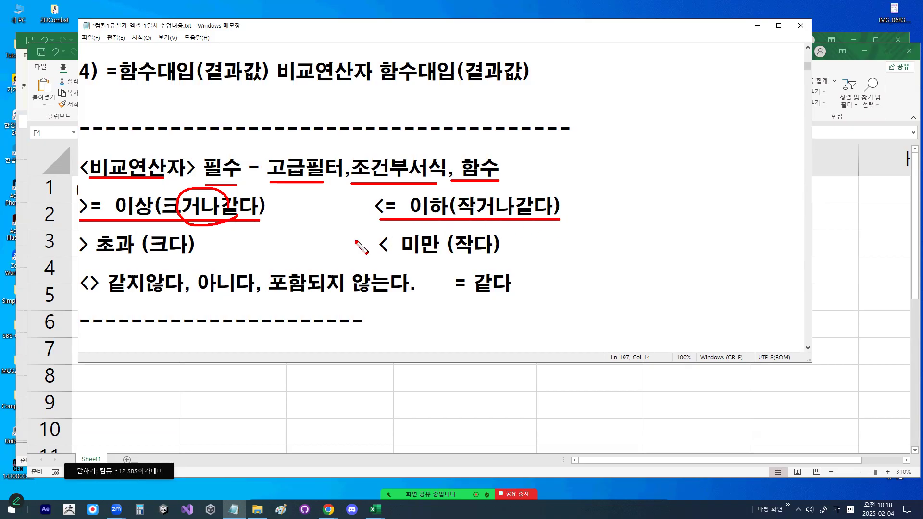
pyautogui.moveTo(79, 258); pyautogui.dragTo(186, 258)
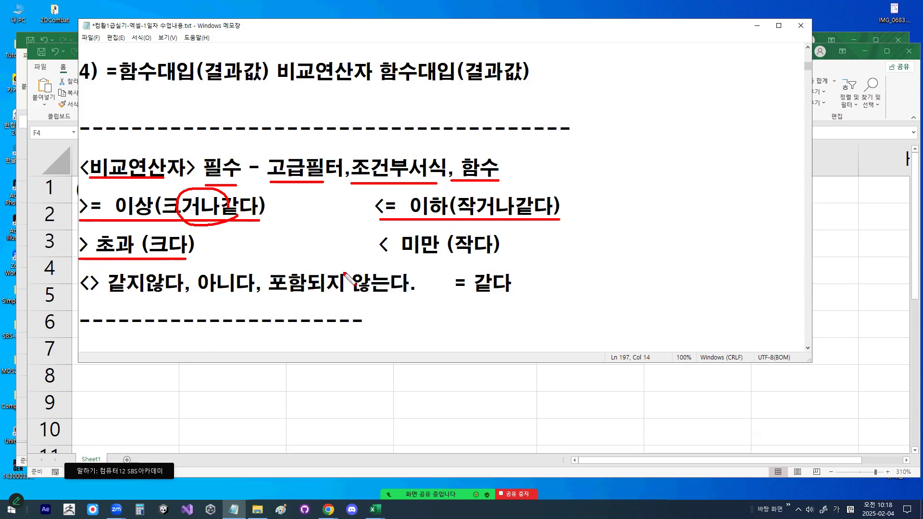
pyautogui.moveTo(374, 262); pyautogui.dragTo(494, 261)
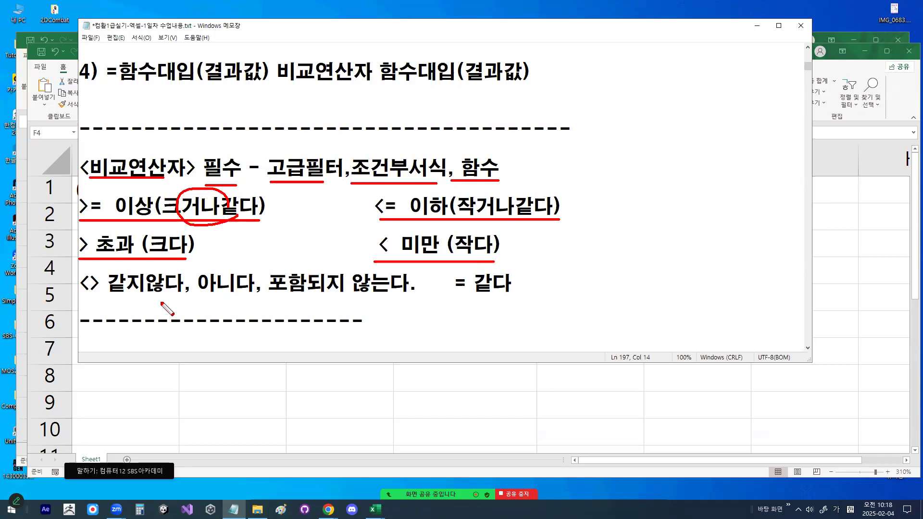
pyautogui.moveTo(101, 295)
pyautogui.mouseDown()
pyautogui.moveTo(77, 278)
pyautogui.moveTo(162, 295)
pyautogui.moveTo(518, 303)
pyautogui.mouseUp()
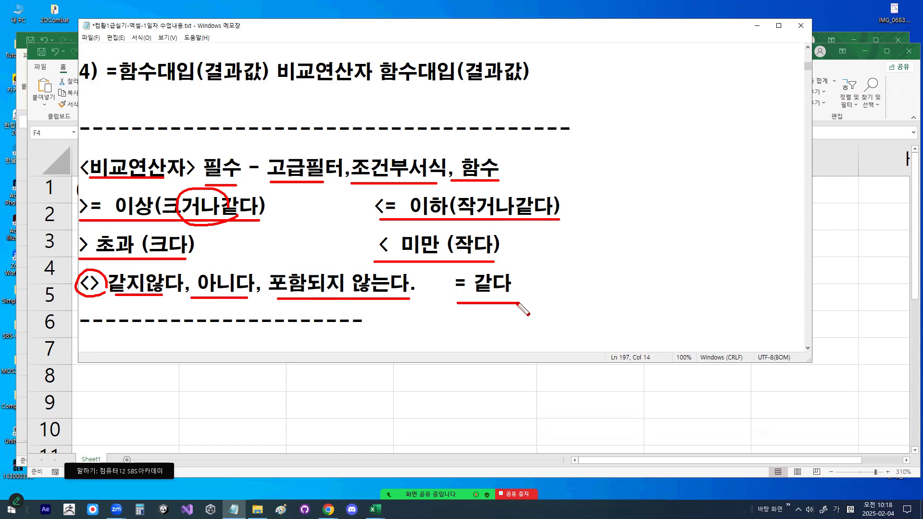
pyautogui.moveTo(620, 142)
pyautogui.mouseDown()
pyautogui.moveTo(621, 189)
pyautogui.moveTo(651, 205)
pyautogui.moveTo(648, 219)
pyautogui.moveTo(617, 200)
pyautogui.moveTo(656, 229)
pyautogui.mouseUp()
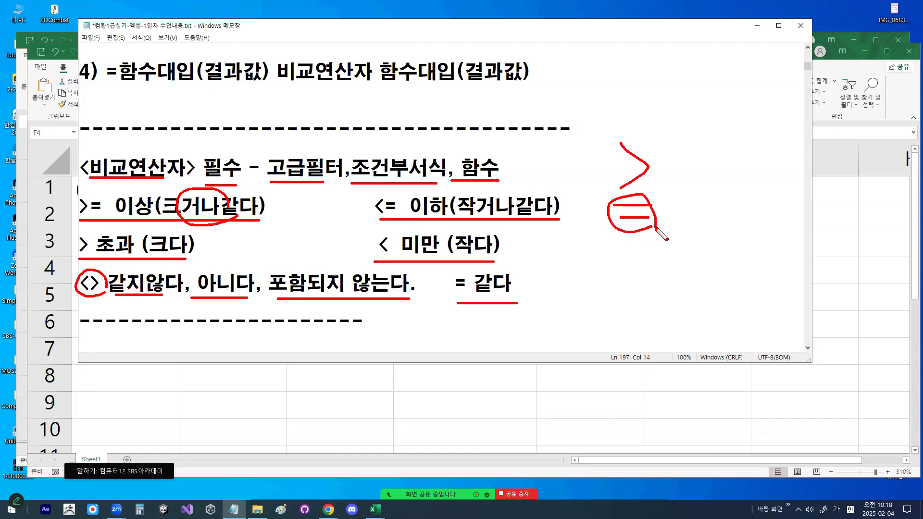
pyautogui.moveTo(658, 160); pyautogui.dragTo(682, 166)
pyautogui.press('Escape')
pyautogui.moveTo(84, 209); pyautogui.dragTo(154, 208)
pyautogui.moveTo(375, 206); pyautogui.dragTo(399, 206)
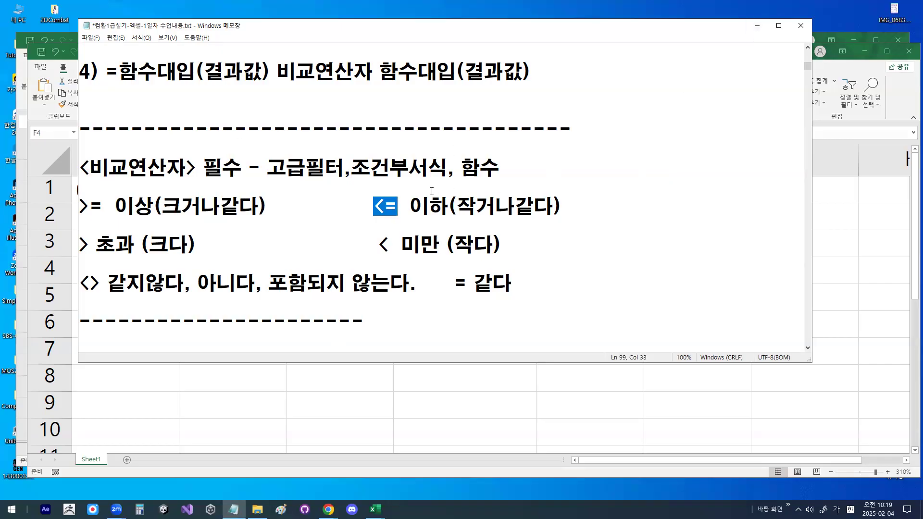
# Scroll to the =OR formula example and add blank lines beneath it
pyautogui.scroll(-2, 430, 190)
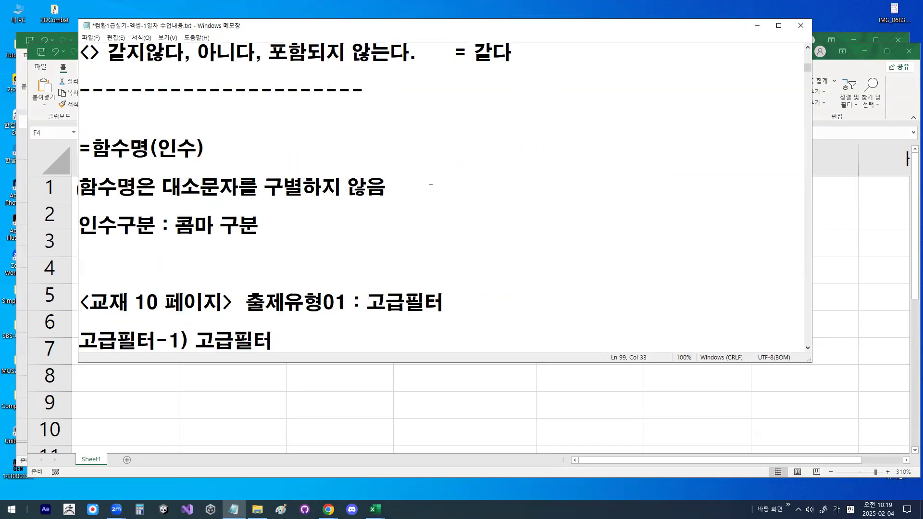
pyautogui.scroll(-2, 430, 189)
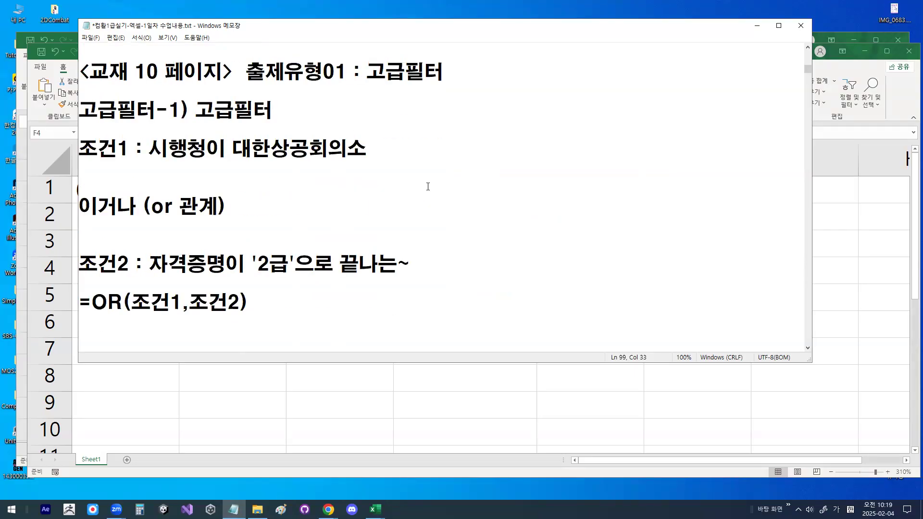
pyautogui.scroll(-1, 428, 187)
pyautogui.moveTo(124, 243); pyautogui.dragTo(179, 240)
pyautogui.moveTo(147, 90); pyautogui.dragTo(349, 90)
pyautogui.click(199, 279)
pyautogui.press('Delete')
pyautogui.press('Delete')
pyautogui.press('Delete')
pyautogui.press('Delete')
pyautogui.press('Delete')
pyautogui.press('Down')
pyautogui.press('Down')
pyautogui.press('Down')
pyautogui.press('Down')
pyautogui.press('Return')
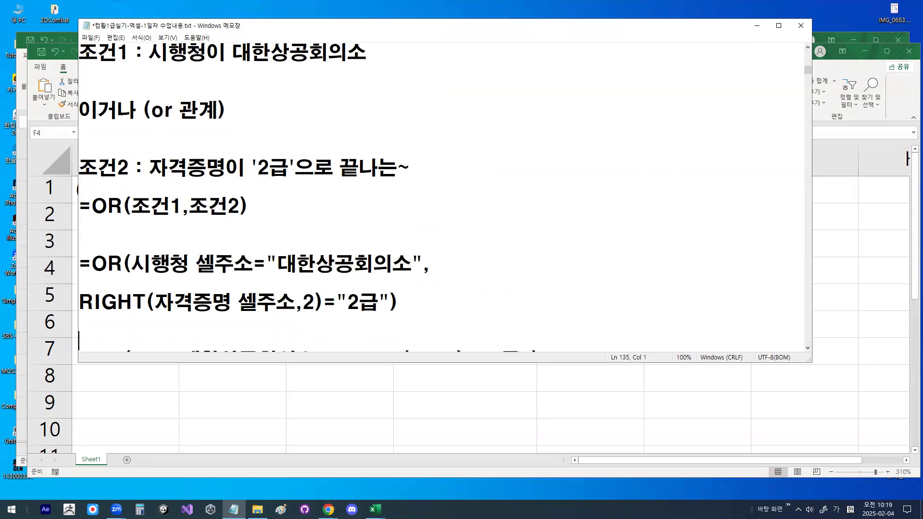
pyautogui.press('Return')
pyautogui.press('Return')
pyautogui.press('Return')
# Highlight the =OR example's first condition, 시행청="대한상공회의소"
pyautogui.moveTo(79, 219)
pyautogui.mouseDown()
pyautogui.moveTo(242, 216)
pyautogui.moveTo(264, 195)
pyautogui.moveTo(266, 212)
pyautogui.moveTo(296, 143)
pyautogui.mouseUp()
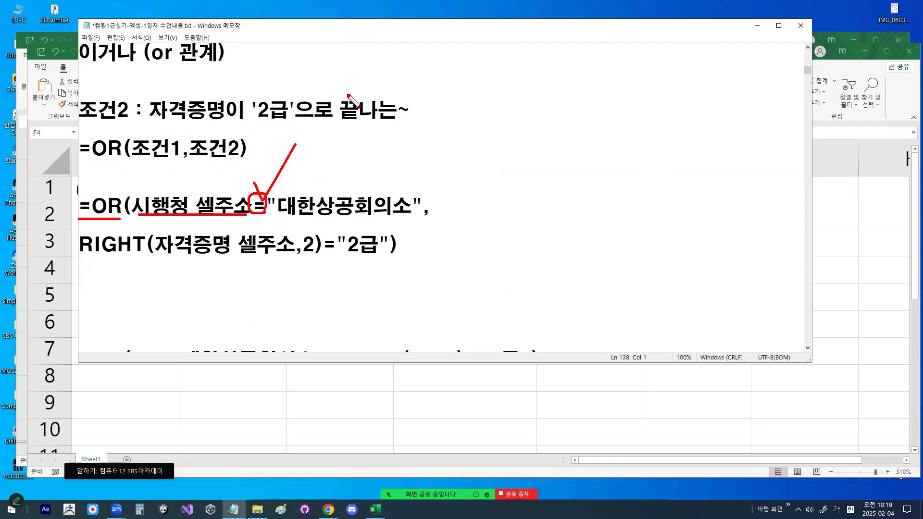
pyautogui.press('Escape')
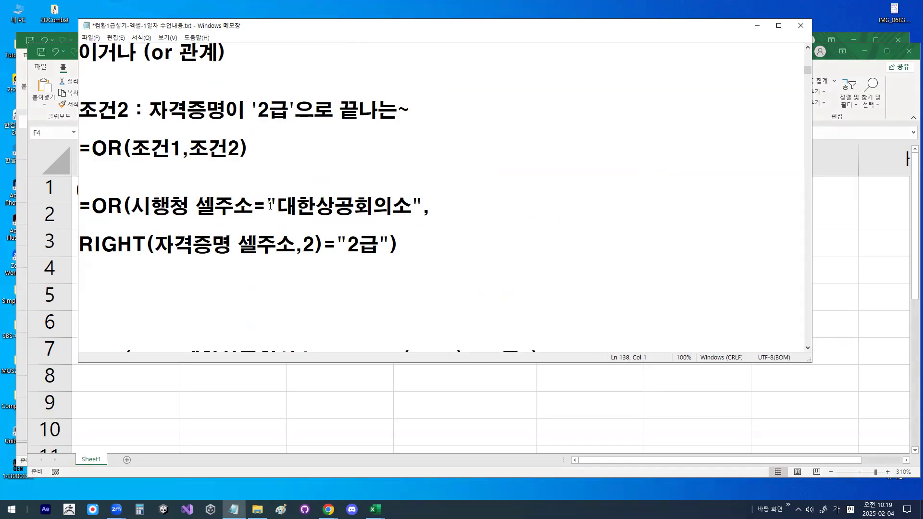
pyautogui.moveTo(277, 206); pyautogui.dragTo(412, 210)
pyautogui.moveTo(136, 203); pyautogui.dragTo(430, 205)
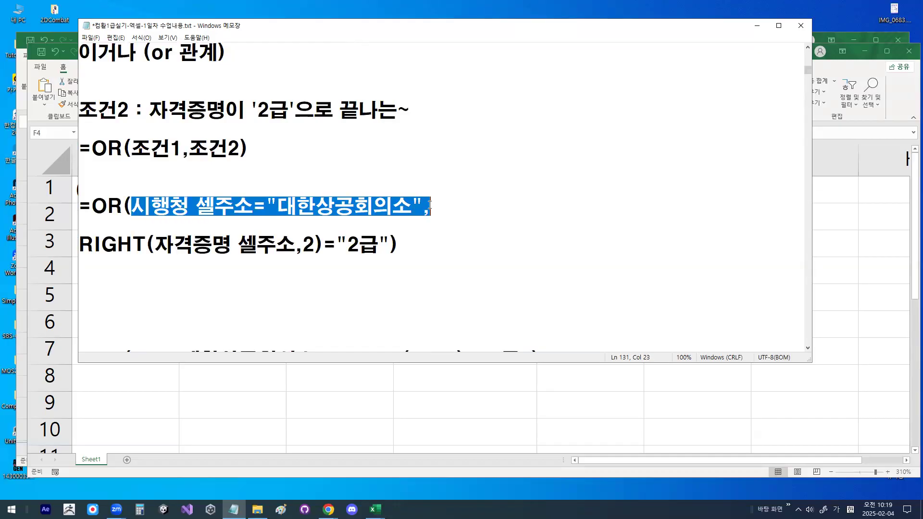
pyautogui.click(430, 208)
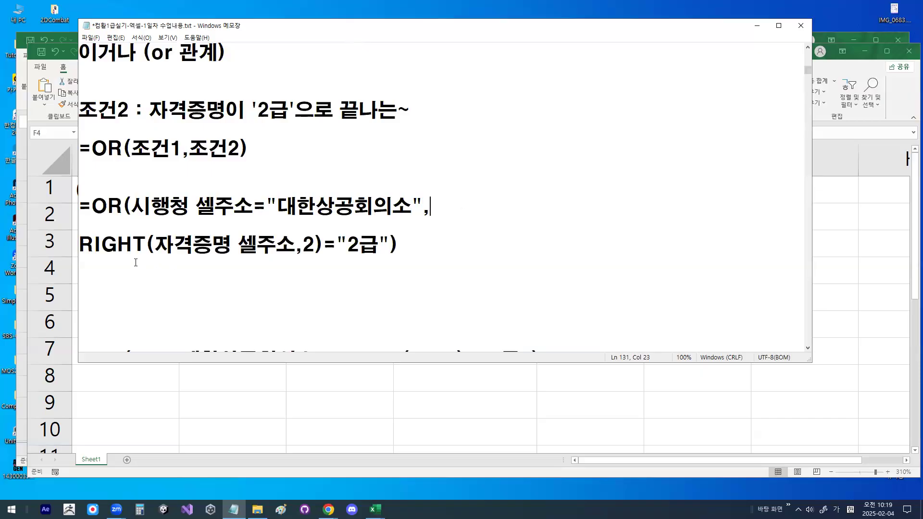
# Annotate the RIGHT(자격증명 셀주소,2) part, marking the 2 argument and the 2급 value
pyautogui.moveTo(158, 258); pyautogui.dragTo(284, 258)
pyautogui.moveTo(381, 247)
pyautogui.mouseDown()
pyautogui.moveTo(356, 263)
pyautogui.moveTo(370, 222)
pyautogui.moveTo(396, 251)
pyautogui.mouseUp()
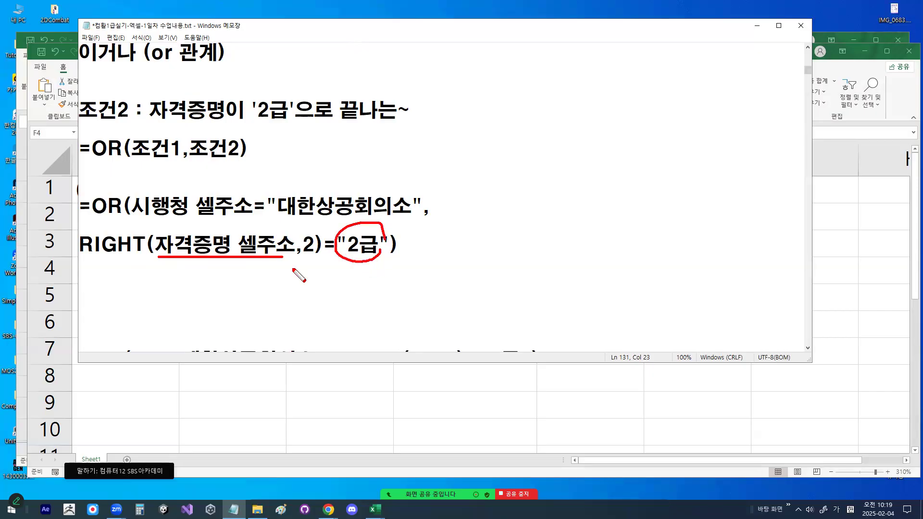
pyautogui.moveTo(317, 235)
pyautogui.mouseDown()
pyautogui.moveTo(299, 251)
pyautogui.moveTo(318, 247)
pyautogui.mouseUp()
pyautogui.moveTo(365, 267)
pyautogui.mouseDown()
pyautogui.moveTo(367, 282)
pyautogui.moveTo(398, 284)
pyautogui.mouseUp()
pyautogui.moveTo(380, 285)
pyautogui.mouseDown()
pyautogui.moveTo(378, 308)
pyautogui.moveTo(394, 299)
pyautogui.mouseUp()
pyautogui.moveTo(310, 270); pyautogui.dragTo(313, 299)
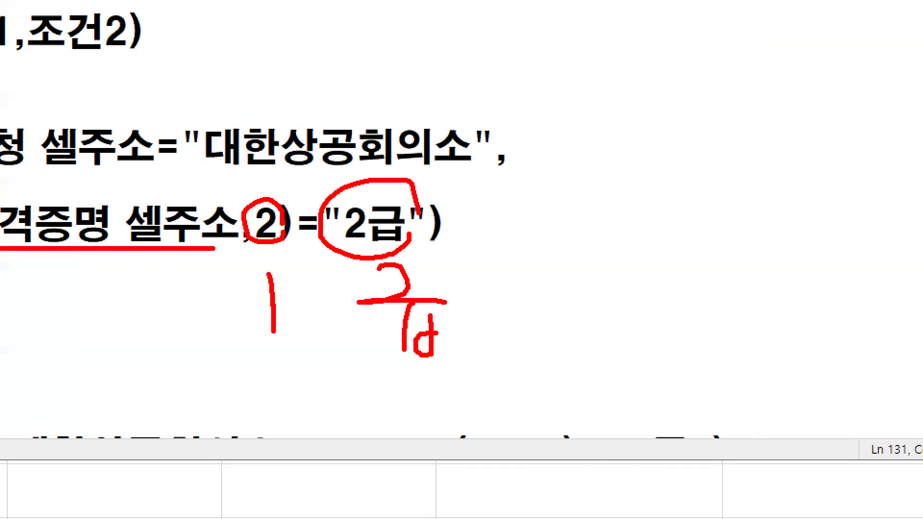
pyautogui.moveTo(344, 234); pyautogui.dragTo(367, 239)
pyautogui.press('Escape')
# Delete the closing parenthesis after the 2 in the RIGHT arguments
pyautogui.moveTo(301, 244); pyautogui.dragTo(321, 244)
pyautogui.click(315, 244)
pyautogui.hotkey('ctrl', '2')
pyautogui.moveTo(164, 213); pyautogui.dragTo(153, 282)
pyautogui.moveTo(307, 212); pyautogui.dragTo(316, 269)
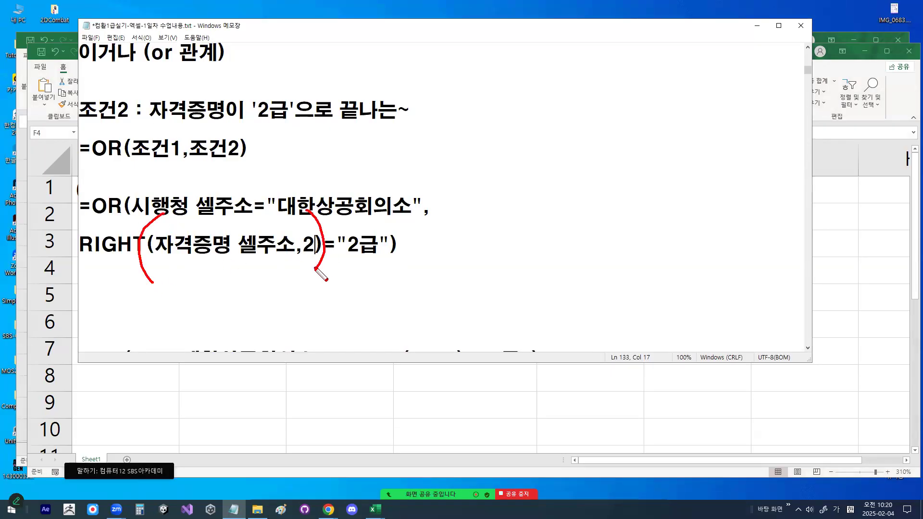
pyautogui.press('Escape')
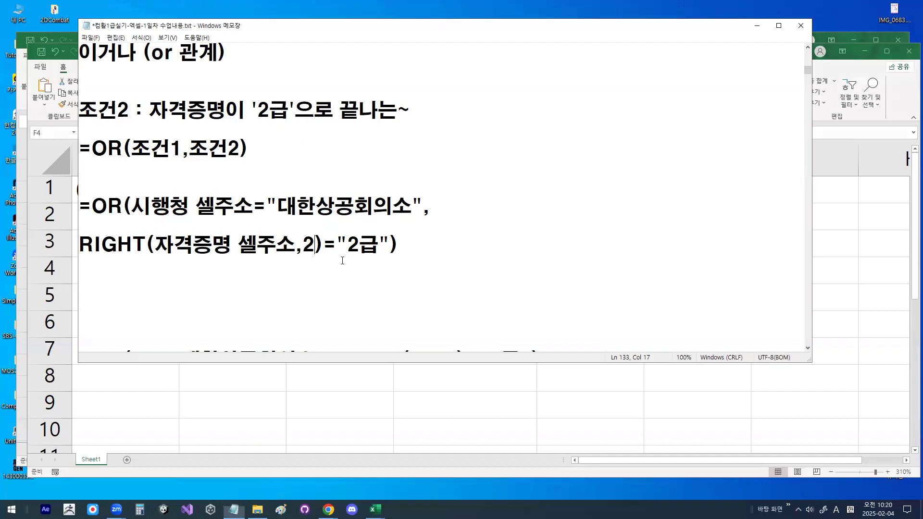
pyautogui.press('Delete')
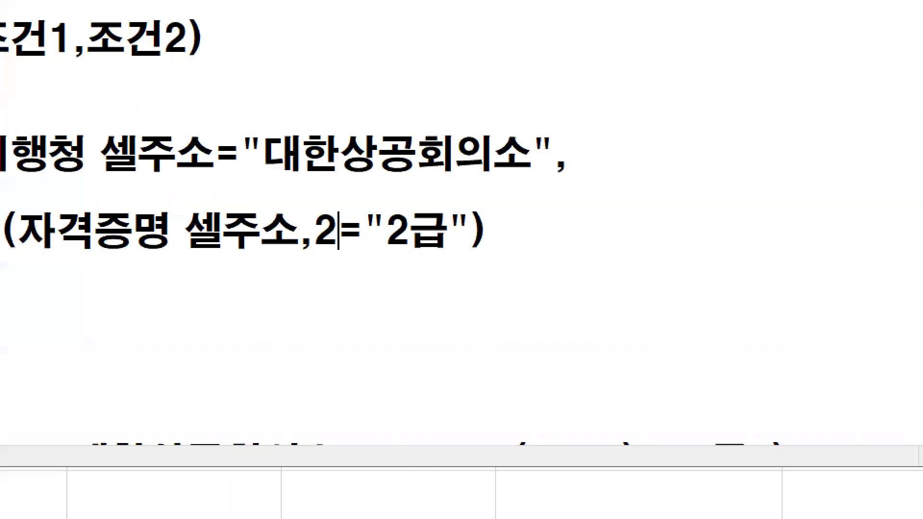
# Put the ) back after the 2 in RIGHT(자격증명 셀주소,2) and review both OR formula lines
pyautogui.moveTo(313, 184)
pyautogui.mouseDown()
pyautogui.moveTo(327, 186)
pyautogui.moveTo(323, 286)
pyautogui.mouseUp()
pyautogui.press('Escape')
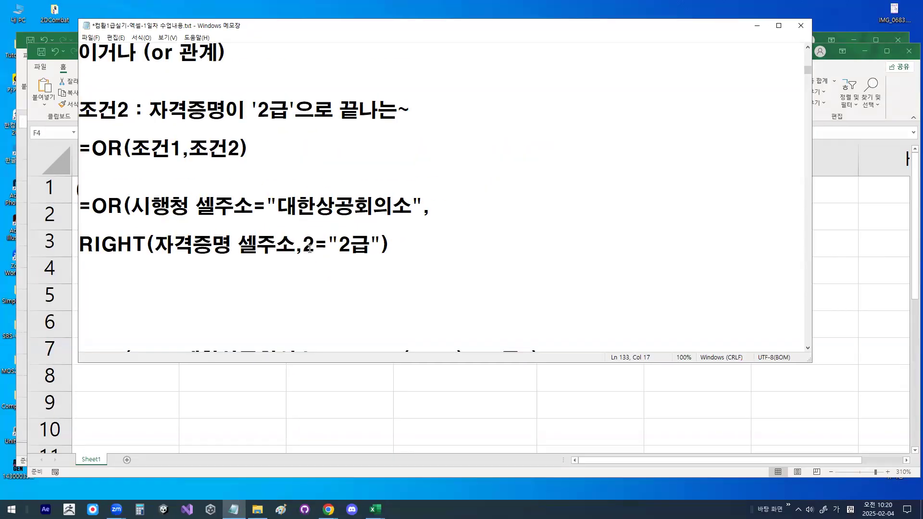
pyautogui.write(')')
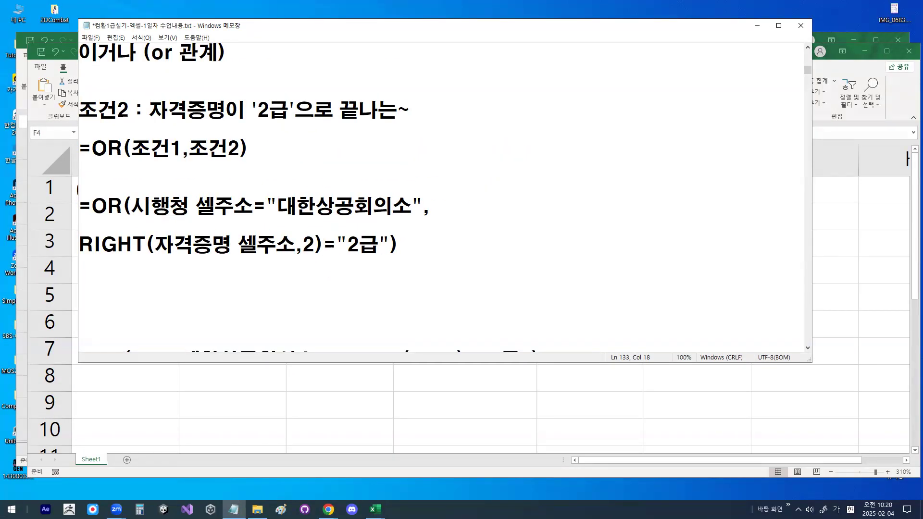
pyautogui.moveTo(336, 243); pyautogui.dragTo(383, 240)
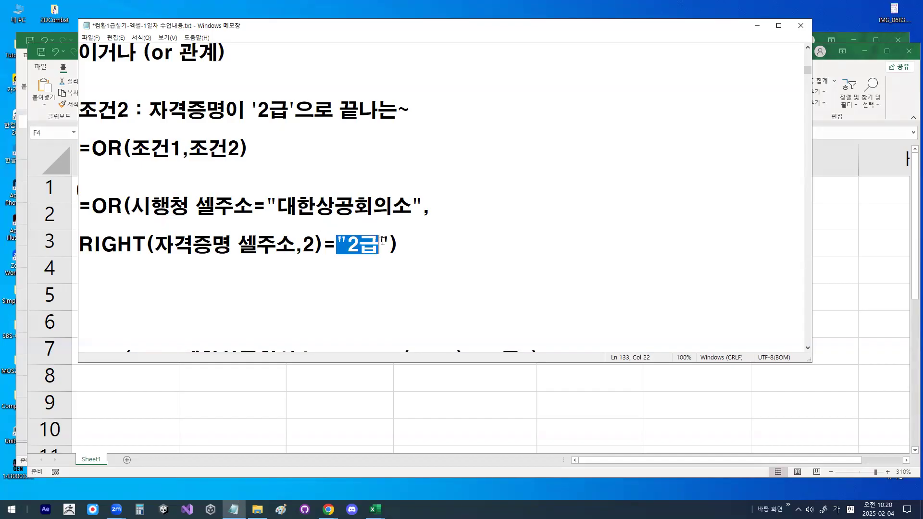
pyautogui.moveTo(80, 206); pyautogui.dragTo(417, 253)
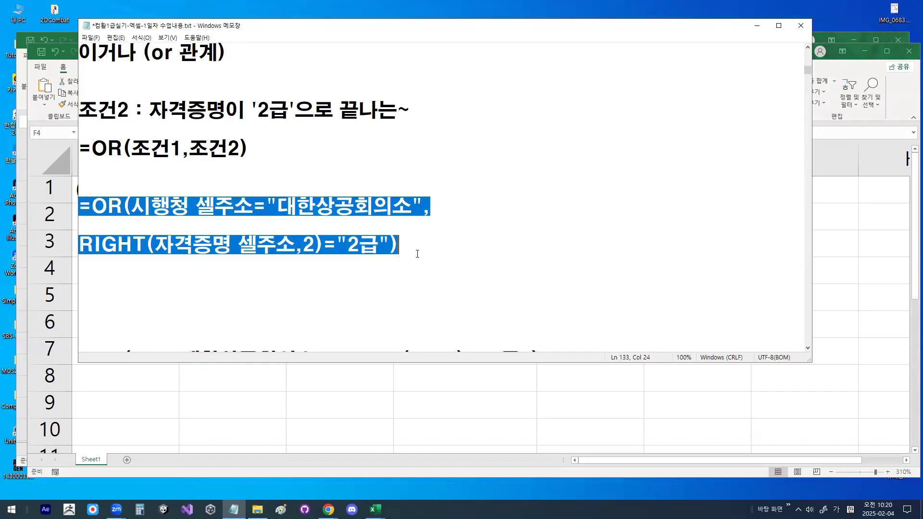
pyautogui.click(404, 242)
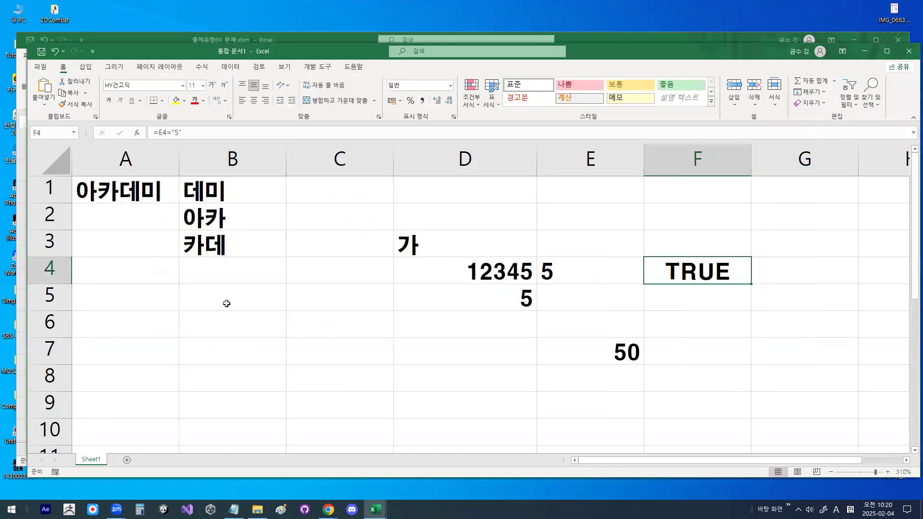
# Close the 통합 문서1 workbook choosing 저장 안 함 (Don't Save)
pyautogui.moveTo(745, 51); pyautogui.dragTo(635, 96)
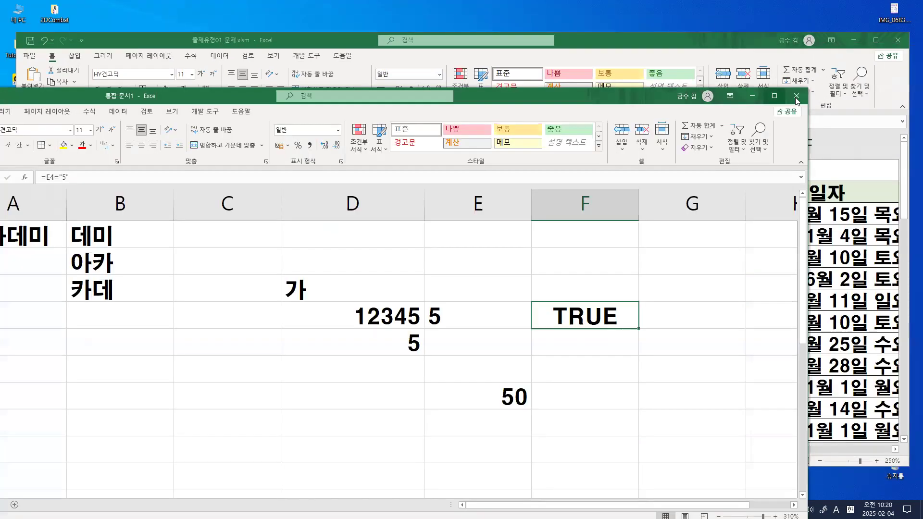
pyautogui.hotkey('ctrl', '1')
pyautogui.moveTo(823, 90)
pyautogui.mouseDown()
pyautogui.moveTo(792, 114)
pyautogui.moveTo(816, 77)
pyautogui.moveTo(824, 107)
pyautogui.mouseUp()
pyautogui.press('Escape')
pyautogui.click(796, 98)
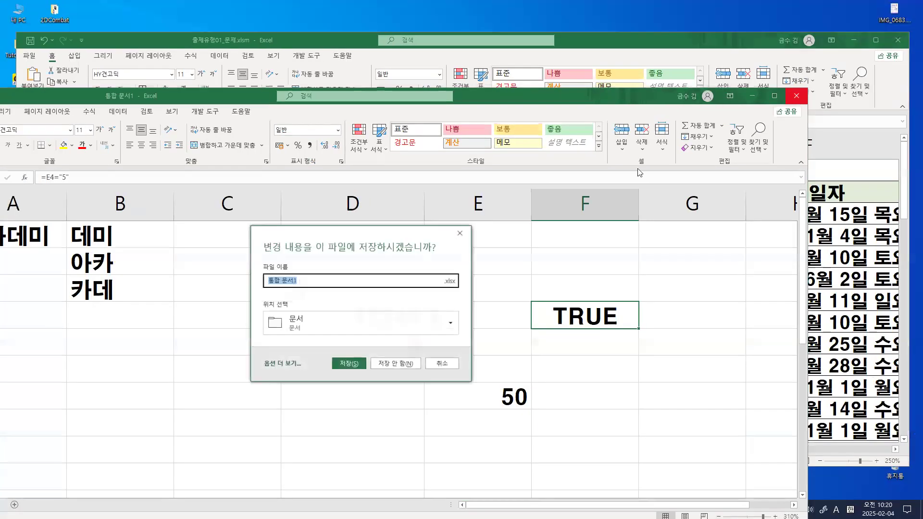
pyautogui.click(396, 361)
pyautogui.press('Left')
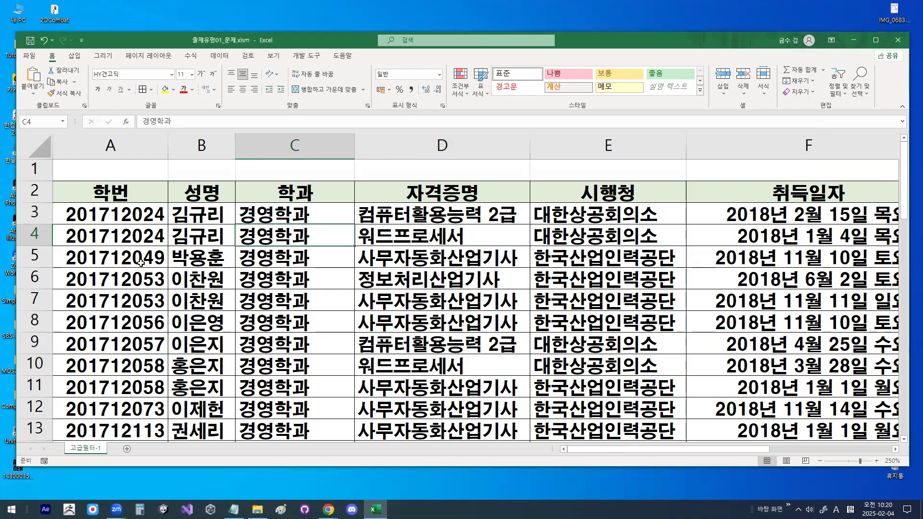
pyautogui.scroll(-6, 140, 264)
pyautogui.scroll(-2, 135, 261)
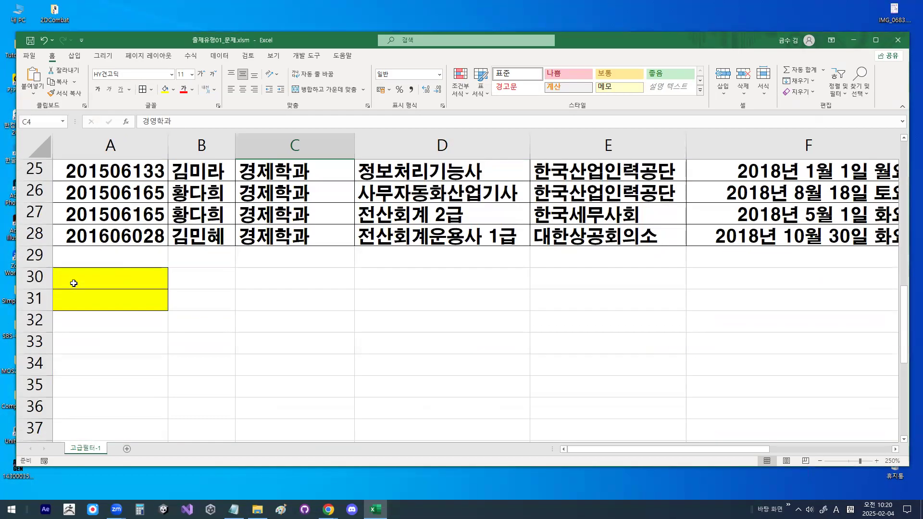
pyautogui.click(74, 279)
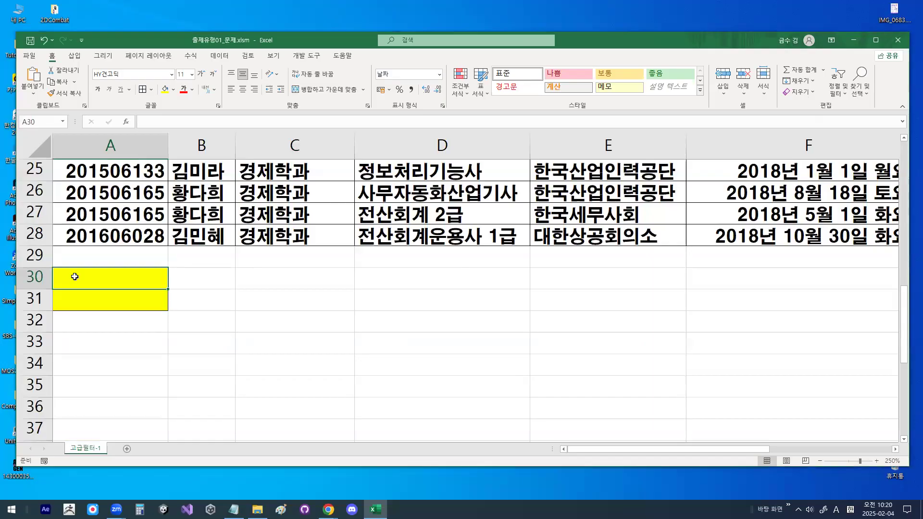
pyautogui.write('WHRJ')
pyautogui.press('BackSpace')
pyautogui.press('BackSpace')
pyautogui.press('BackSpace')
pyautogui.press('BackSpace')
pyautogui.press('Hangul')
pyautogui.write('저ㅗㄱ')
pyautogui.press('BackSpace')
pyautogui.press('BackSpace')
pyautogui.press('BackSpace')
pyautogui.write('조')
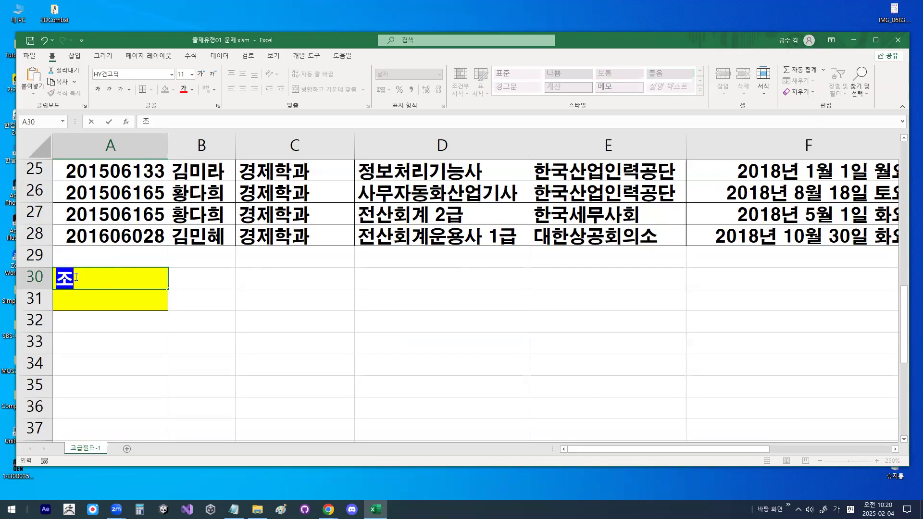
pyautogui.write('거ㄴ')
pyautogui.press('Return')
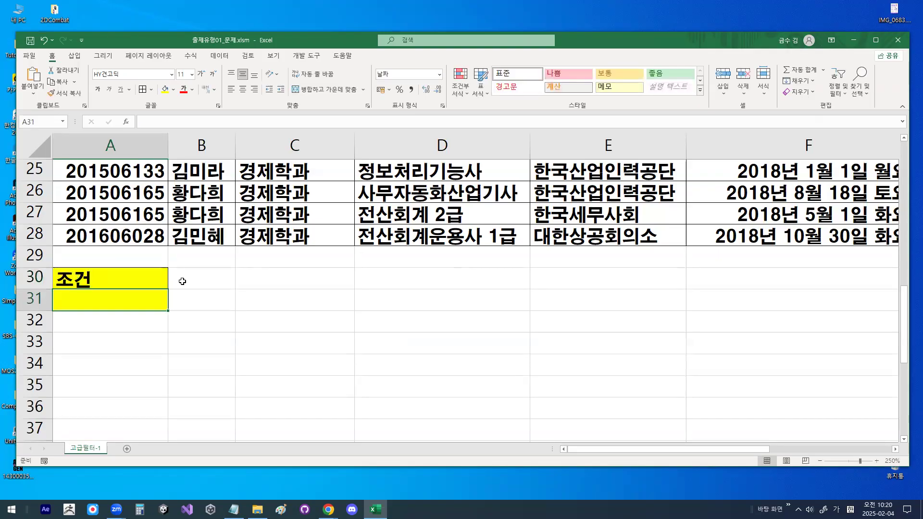
pyautogui.hotkey('ctrl', '1')
pyautogui.click(142, 272)
pyautogui.moveTo(160, 273); pyautogui.dragTo(170, 281)
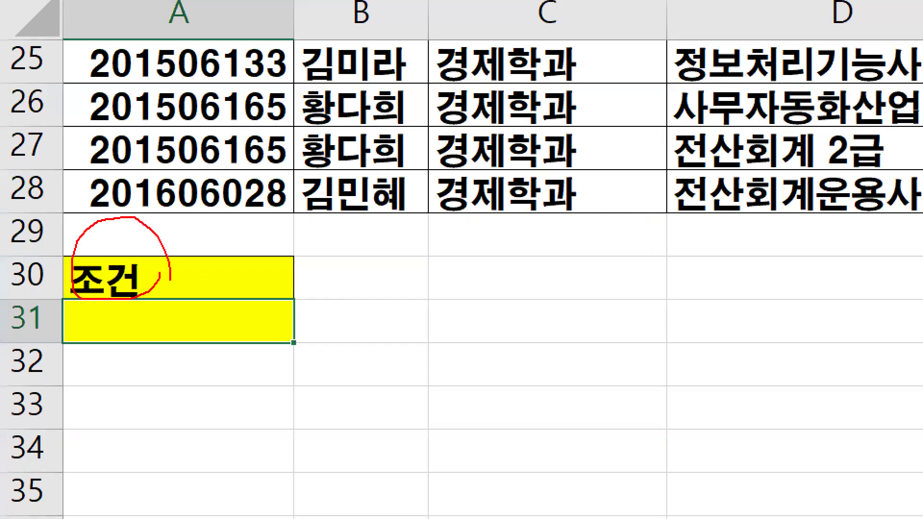
pyautogui.press('Escape')
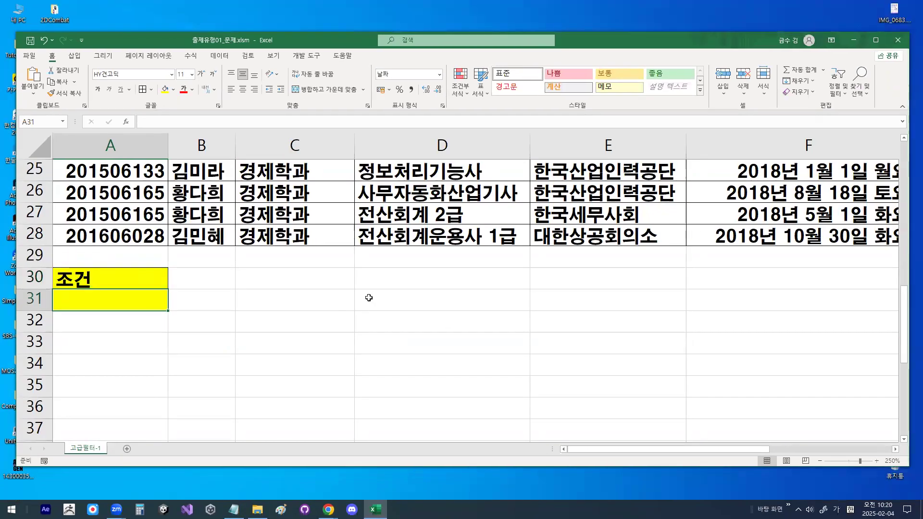
pyautogui.moveTo(136, 280)
pyautogui.mouseDown()
pyautogui.moveTo(136, 299)
pyautogui.moveTo(110, 303)
pyautogui.moveTo(83, 291)
pyautogui.moveTo(104, 309)
pyautogui.moveTo(132, 309)
pyautogui.moveTo(187, 229)
pyautogui.mouseUp()
pyautogui.click(91, 308)
pyautogui.hotkey('ctrl', '1')
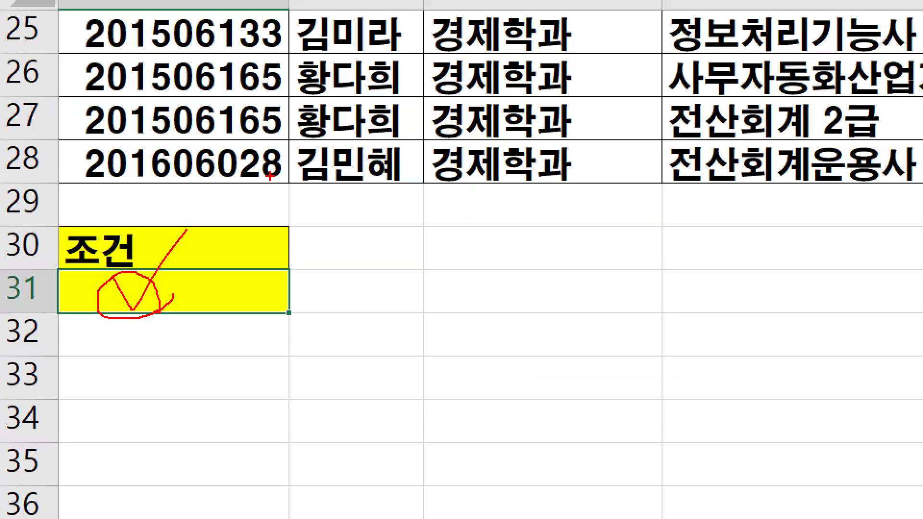
pyautogui.press('Escape')
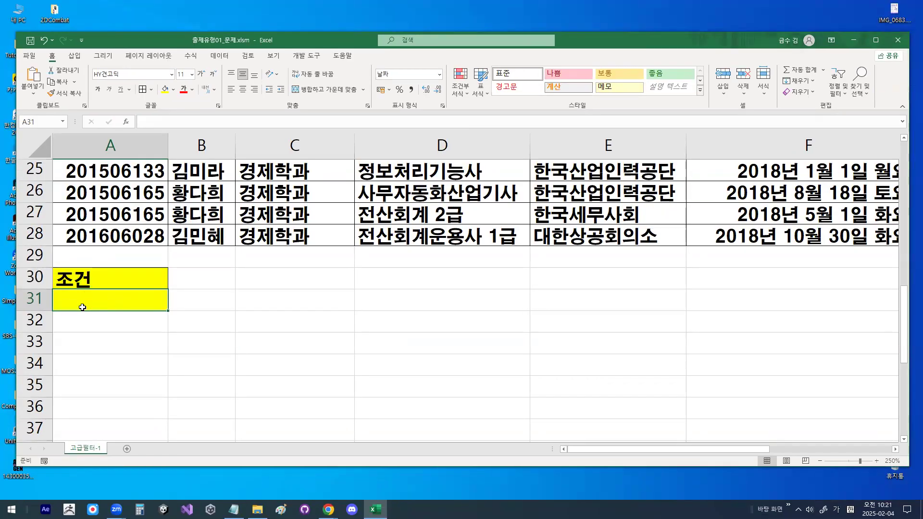
# Type =OR( into criteria cell A31, switching the input method from Korean to English
pyautogui.write('=')
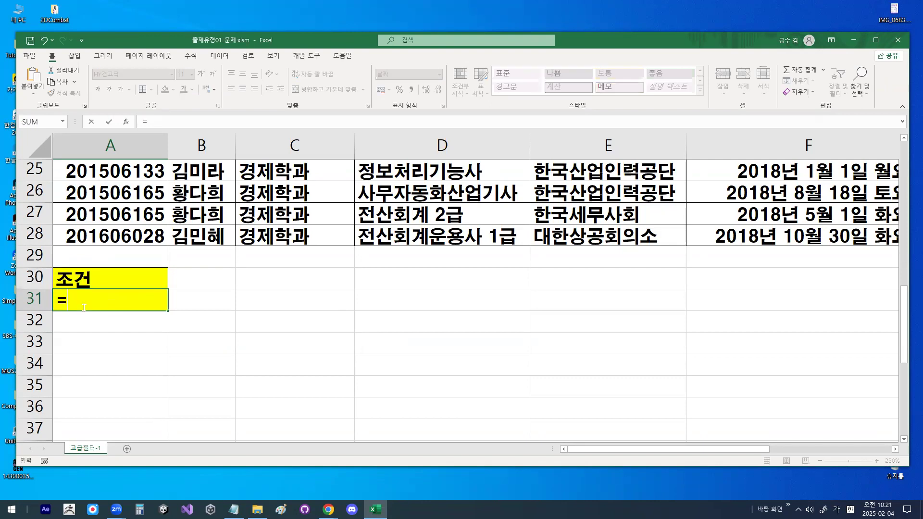
pyautogui.scroll(-1, 84, 307)
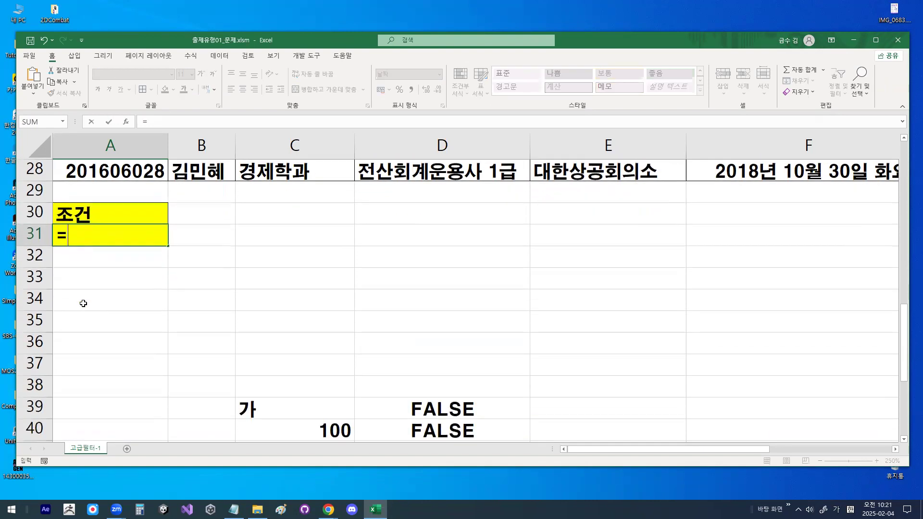
pyautogui.moveTo(279, 38); pyautogui.dragTo(276, 12)
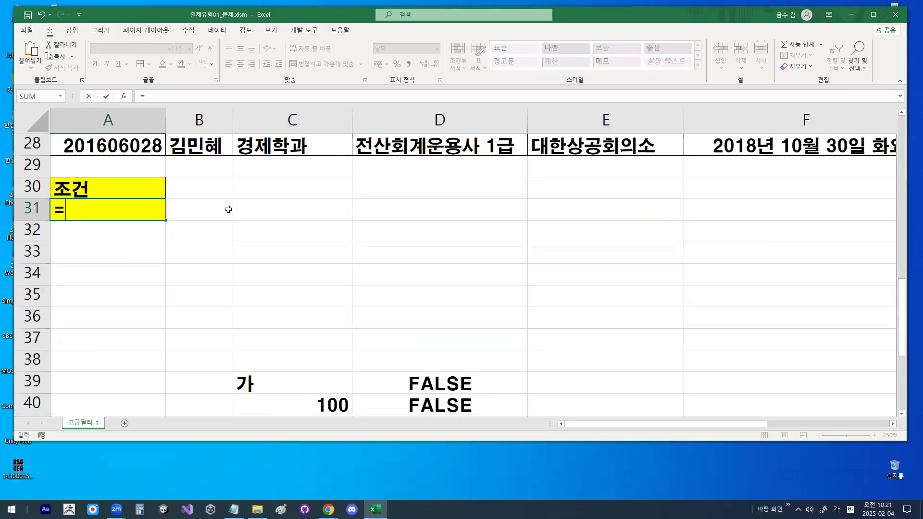
pyautogui.write('ㅐ')
pyautogui.press('BackSpace')
pyautogui.press('Hangul')
pyautogui.write('OR')
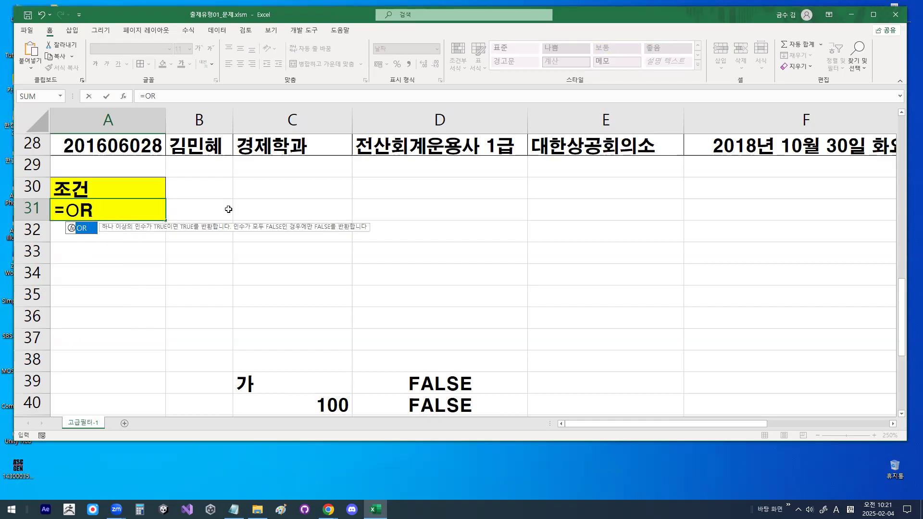
pyautogui.write('(')
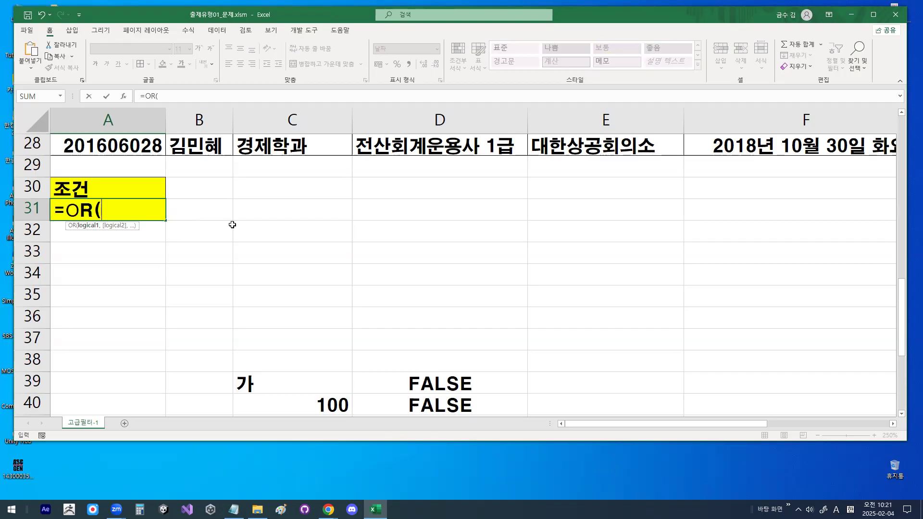
pyautogui.scroll(9, 232, 224)
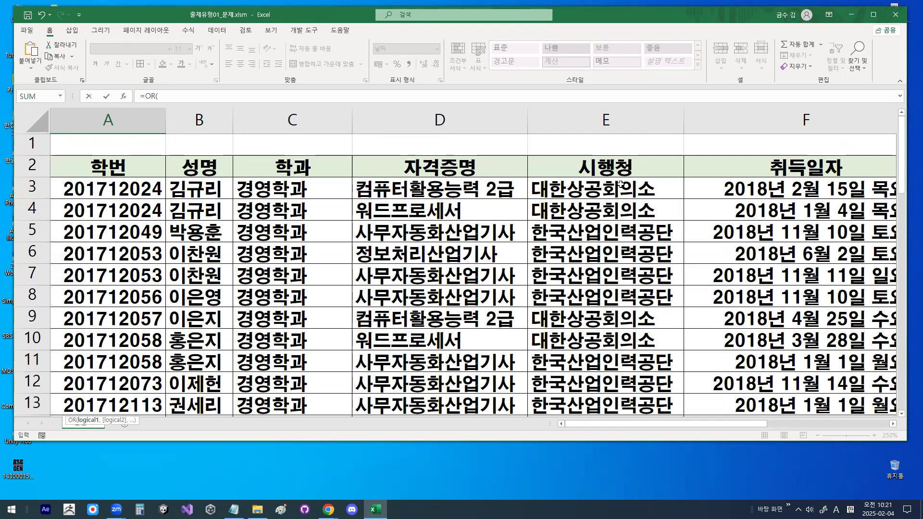
# Annotate the 시행청 header in E2 and 대한상공회의소 in E3 with pen and rectangle marks
pyautogui.hotkey('ctrl', '1')
pyautogui.click(628, 187)
pyautogui.moveTo(665, 187)
pyautogui.mouseDown()
pyautogui.moveTo(499, 167)
pyautogui.moveTo(667, 195)
pyautogui.mouseUp()
pyautogui.press('Escape')
pyautogui.rightClick(636, 227)
pyautogui.moveTo(669, 249)
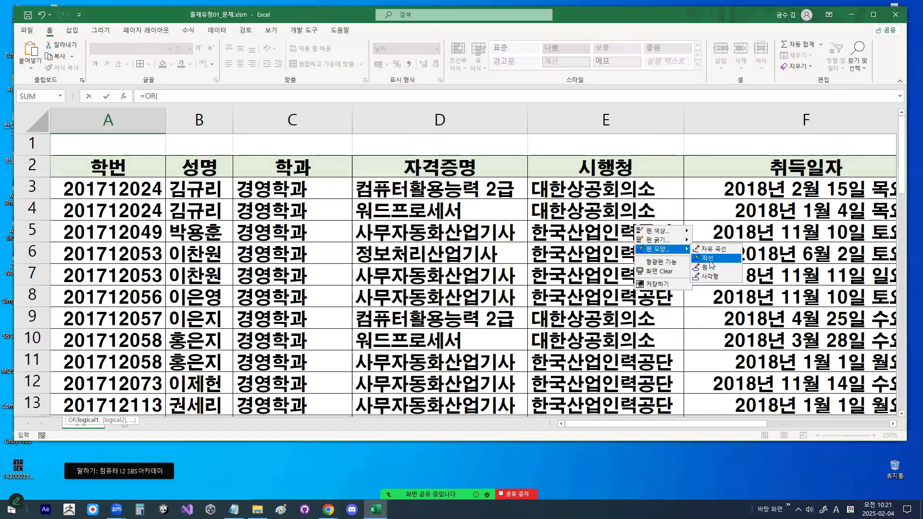
pyautogui.click(711, 277)
pyautogui.moveTo(556, 154); pyautogui.dragTo(649, 178)
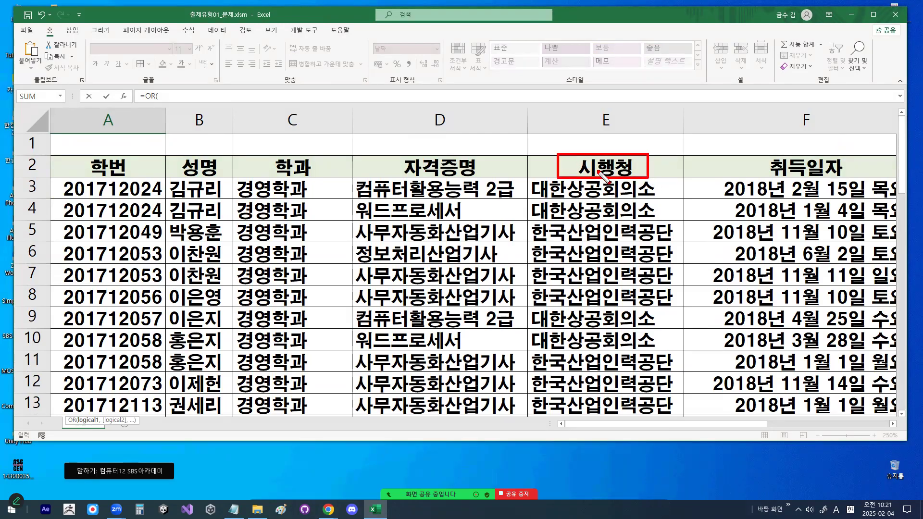
pyautogui.moveTo(679, 192); pyautogui.dragTo(685, 198)
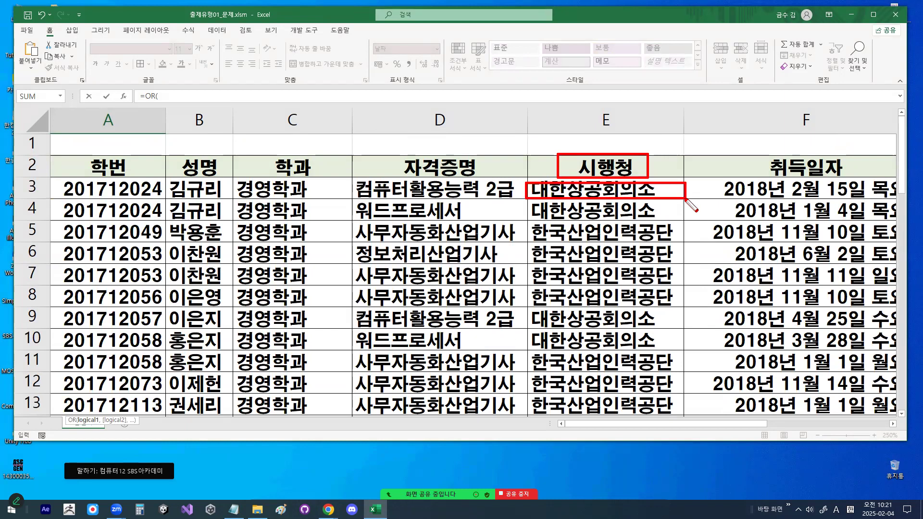
pyautogui.press('Escape')
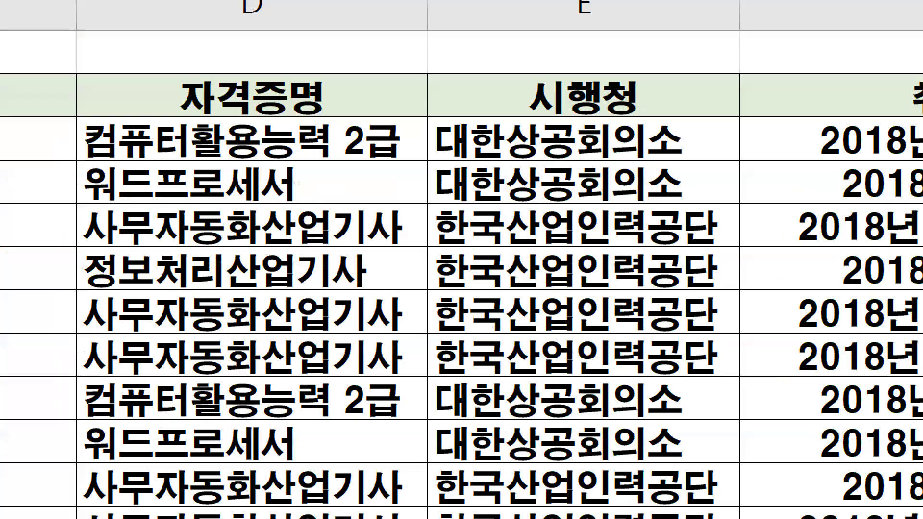
# Mark entries in the 시행청 column and insert E3 into A31's formula, making it =OR(E3
pyautogui.moveTo(640, 233)
pyautogui.mouseDown()
pyautogui.moveTo(617, 244)
pyautogui.moveTo(609, 192)
pyautogui.moveTo(644, 244)
pyautogui.mouseUp()
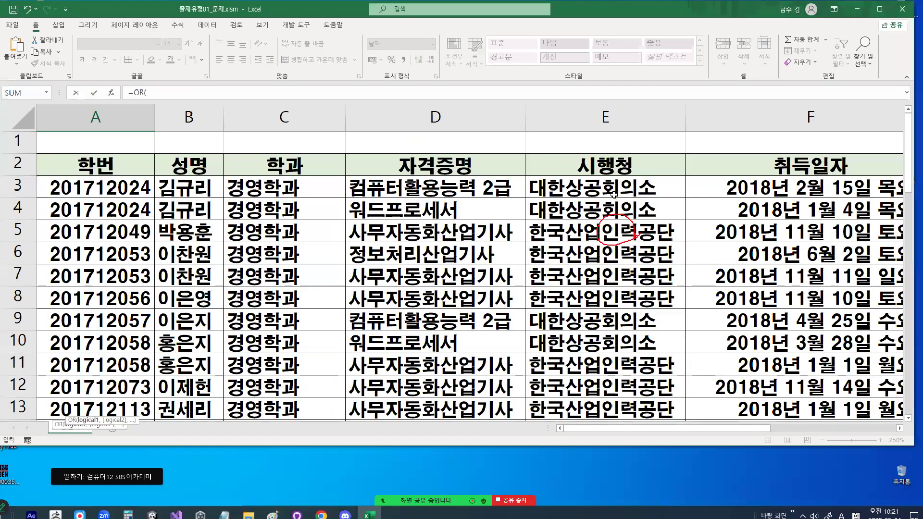
pyautogui.moveTo(611, 149); pyautogui.dragTo(600, 160)
pyautogui.moveTo(615, 201); pyautogui.dragTo(631, 185)
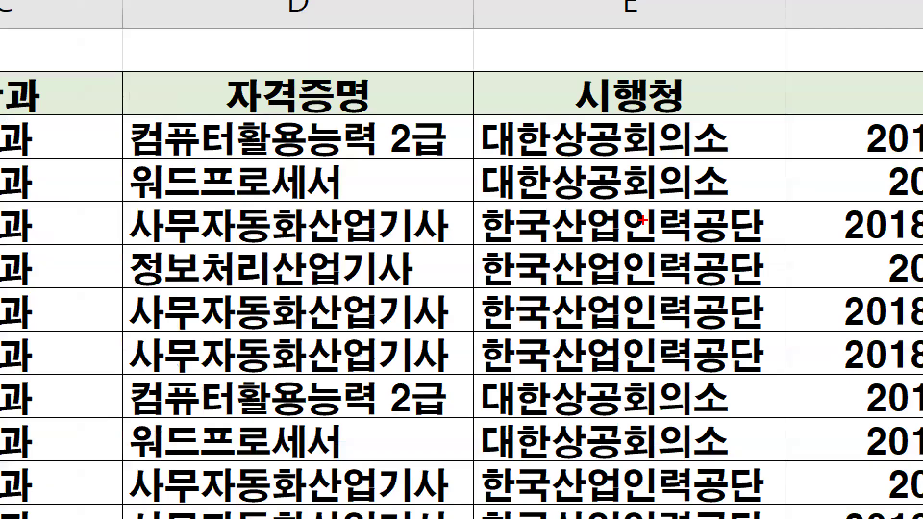
pyautogui.moveTo(612, 233)
pyautogui.mouseDown()
pyautogui.moveTo(588, 226)
pyautogui.moveTo(611, 226)
pyautogui.mouseUp()
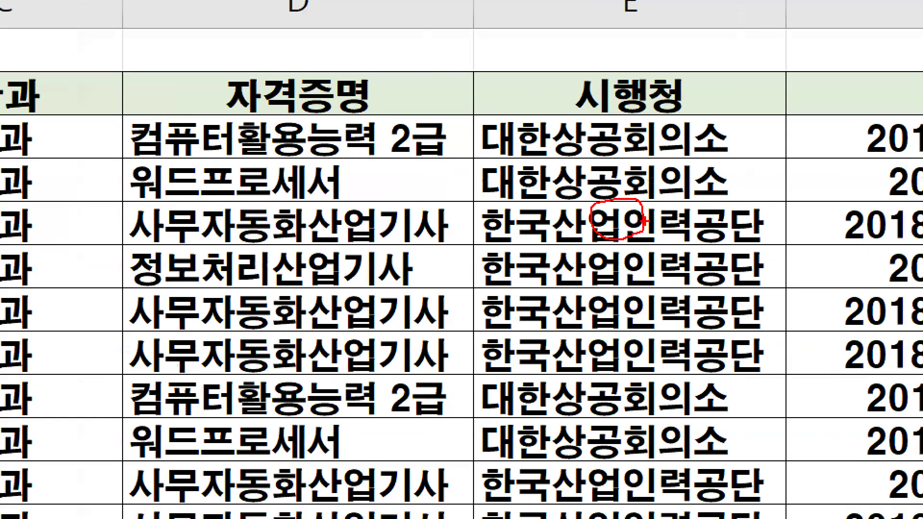
pyautogui.moveTo(698, 112)
pyautogui.mouseDown()
pyautogui.moveTo(709, 141)
pyautogui.moveTo(748, 78)
pyautogui.mouseUp()
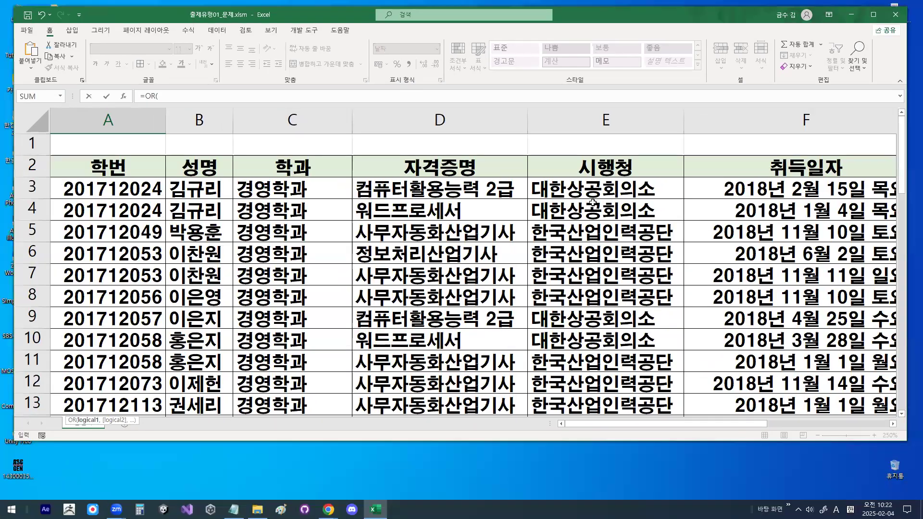
pyautogui.click(600, 149)
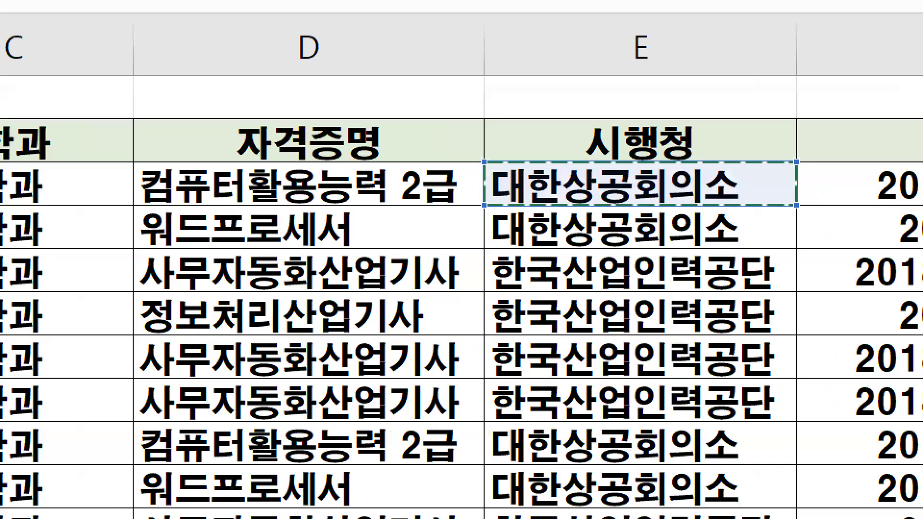
pyautogui.moveTo(680, 191); pyautogui.dragTo(626, 202)
pyautogui.moveTo(681, 211)
pyautogui.mouseDown()
pyautogui.moveTo(596, 139)
pyautogui.moveTo(685, 181)
pyautogui.mouseUp()
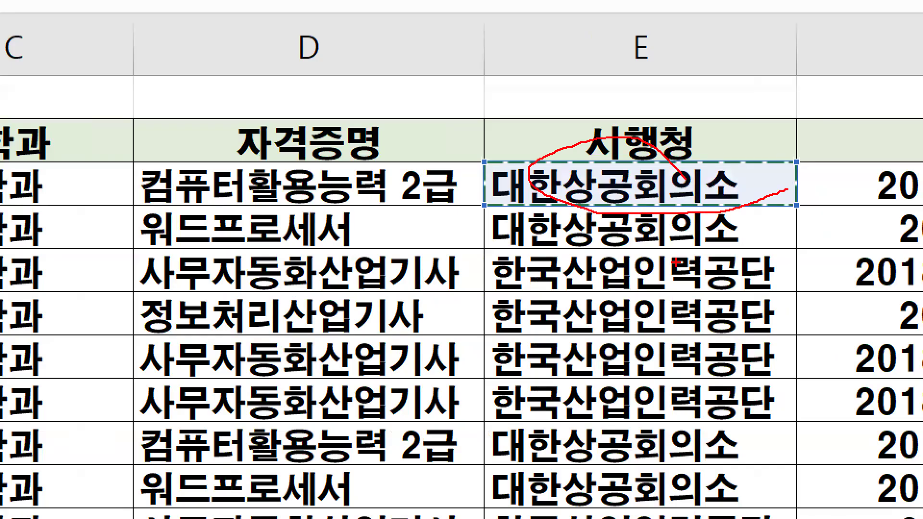
pyautogui.moveTo(637, 198)
pyautogui.mouseDown()
pyautogui.moveTo(637, 364)
pyautogui.moveTo(620, 344)
pyautogui.moveTo(703, 250)
pyautogui.mouseUp()
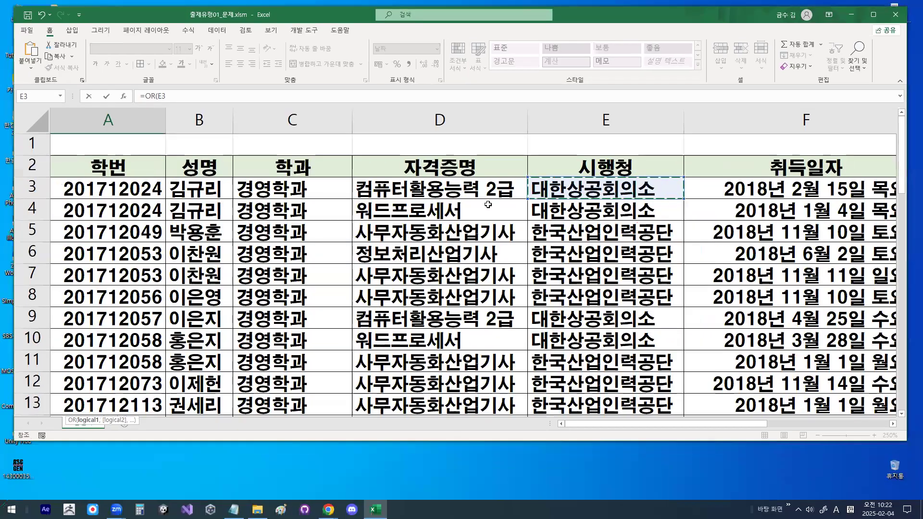
# Type the first condition E3="대한상공회의소" into A31's OR formula, entering the name in Korean
pyautogui.scroll(-4, 245, 329)
pyautogui.scroll(-3, 239, 326)
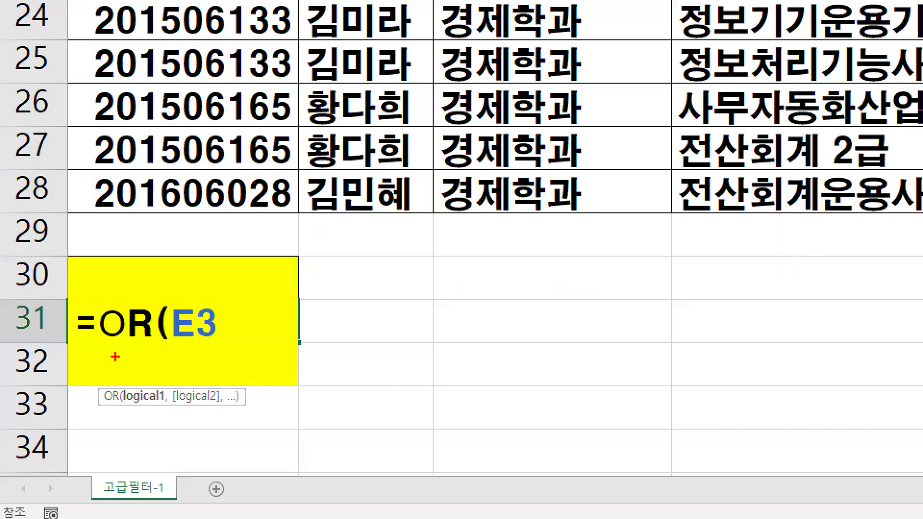
pyautogui.moveTo(214, 330); pyautogui.dragTo(220, 314)
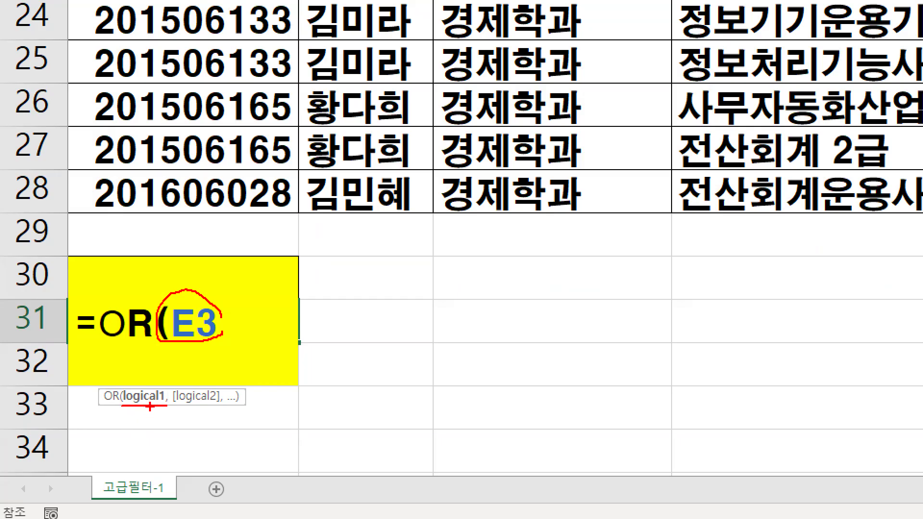
pyautogui.moveTo(208, 343)
pyautogui.mouseDown()
pyautogui.moveTo(241, 308)
pyautogui.moveTo(233, 345)
pyautogui.mouseUp()
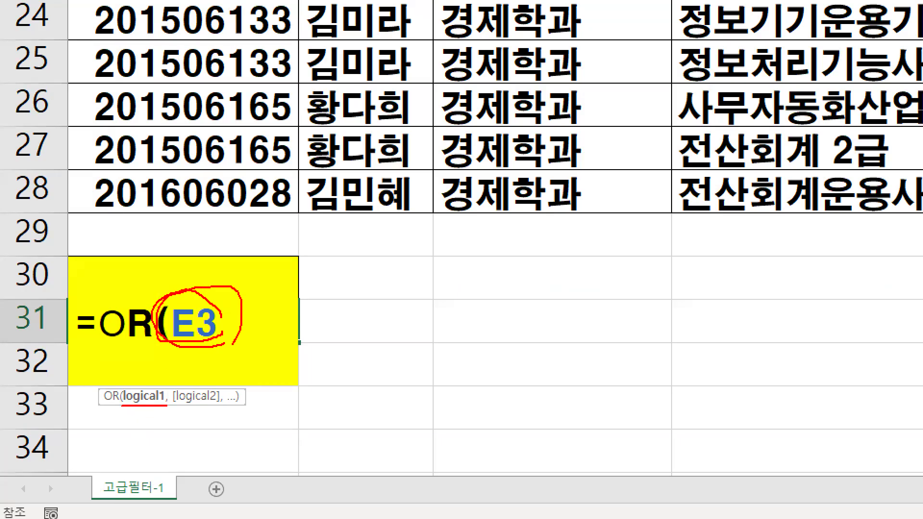
pyautogui.press('Escape')
pyautogui.scroll(-1, 89, 346)
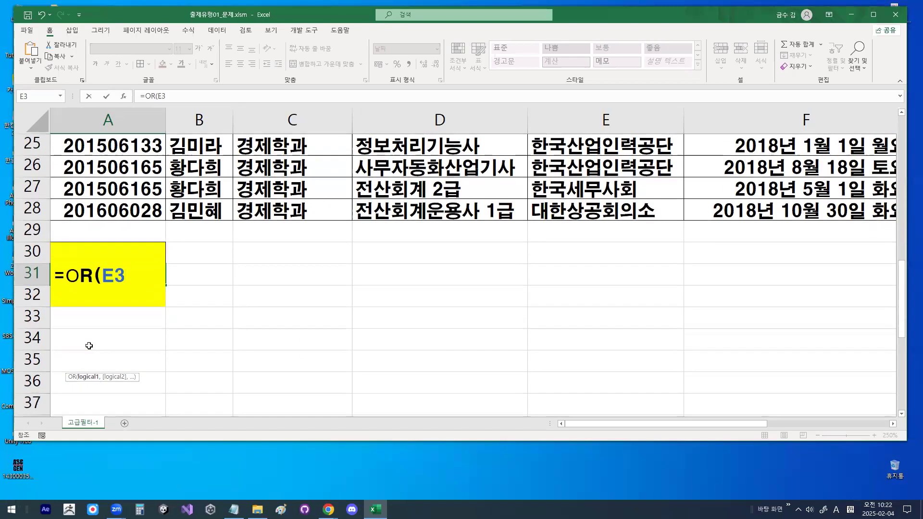
pyautogui.write('=')
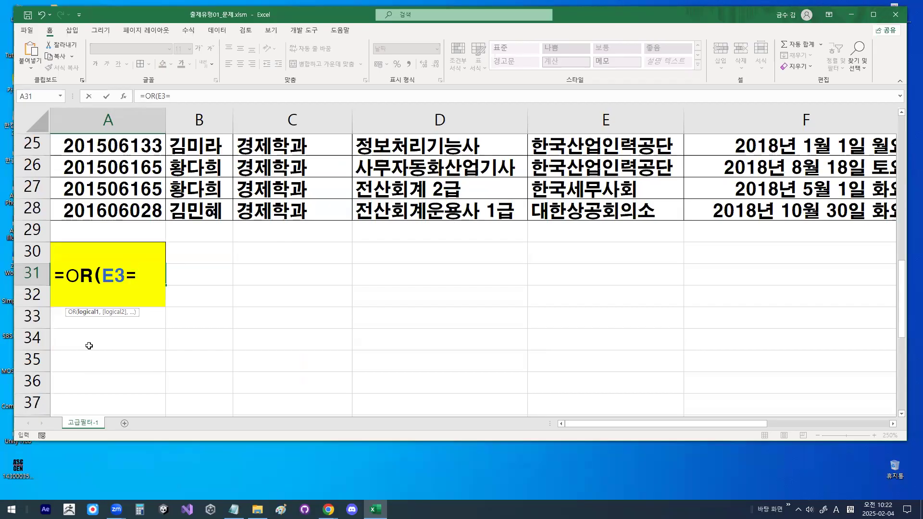
pyautogui.write('"')
pyautogui.write('EO')
pyautogui.press('BackSpace')
pyautogui.press('BackSpace')
pyautogui.press('Hangul')
pyautogui.write('대한')
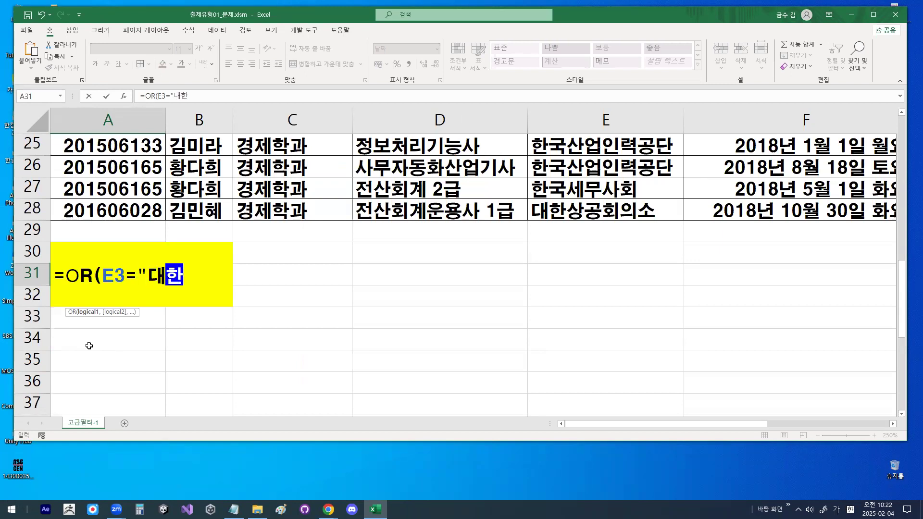
pyautogui.write('상공횡의소')
pyautogui.press('Hangul')
pyautogui.write('"')
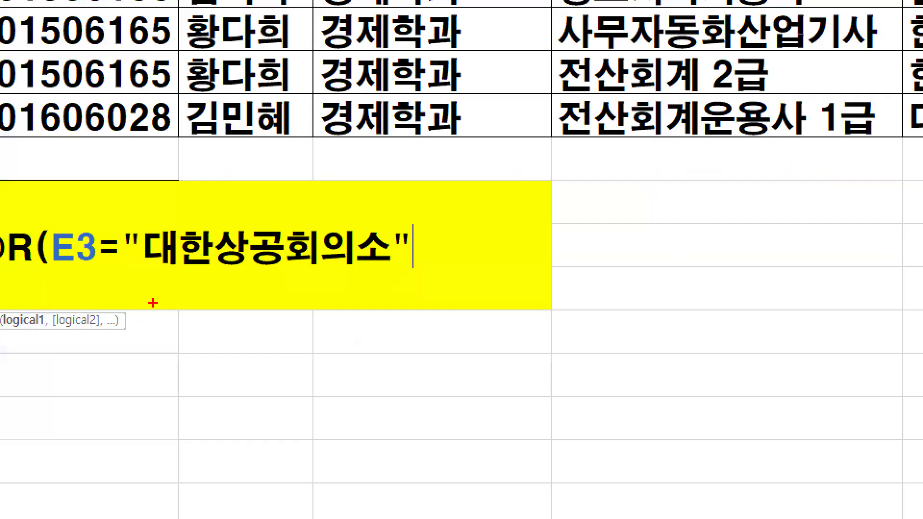
# Highlight the quotes around the text value and add a comma after the first condition
pyautogui.moveTo(145, 271); pyautogui.dragTo(382, 271)
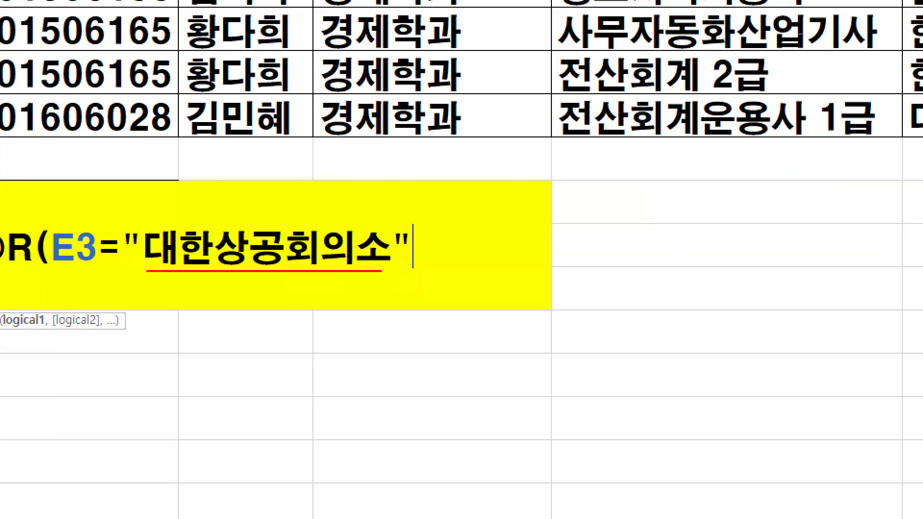
pyautogui.moveTo(146, 243)
pyautogui.mouseDown()
pyautogui.moveTo(126, 252)
pyautogui.moveTo(121, 223)
pyautogui.mouseUp()
pyautogui.moveTo(419, 245)
pyautogui.mouseDown()
pyautogui.moveTo(396, 248)
pyautogui.moveTo(389, 217)
pyautogui.moveTo(419, 238)
pyautogui.mouseUp()
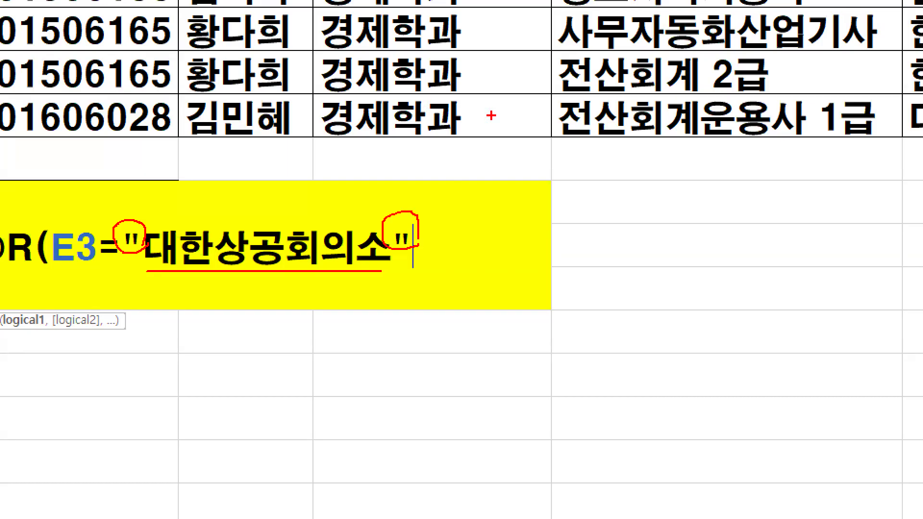
pyautogui.moveTo(118, 198); pyautogui.dragTo(178, 156)
pyautogui.moveTo(401, 188); pyautogui.dragTo(438, 166)
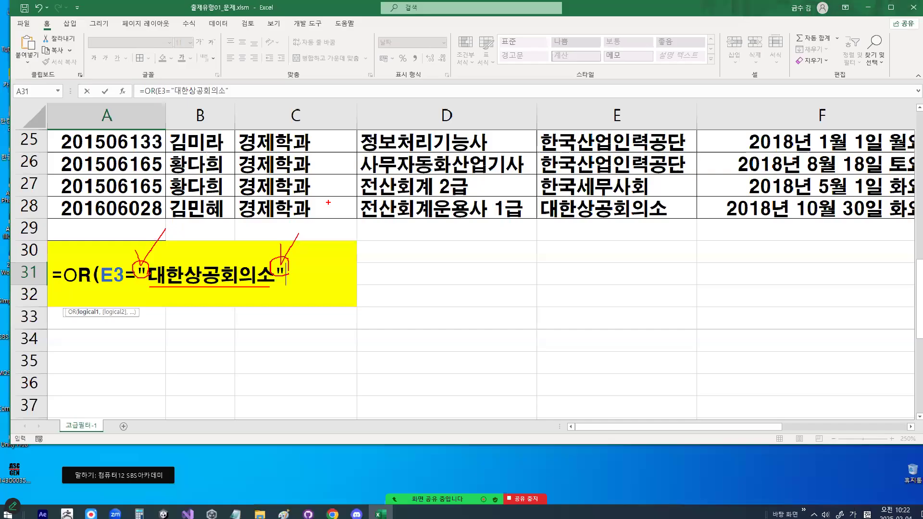
pyautogui.write(',')
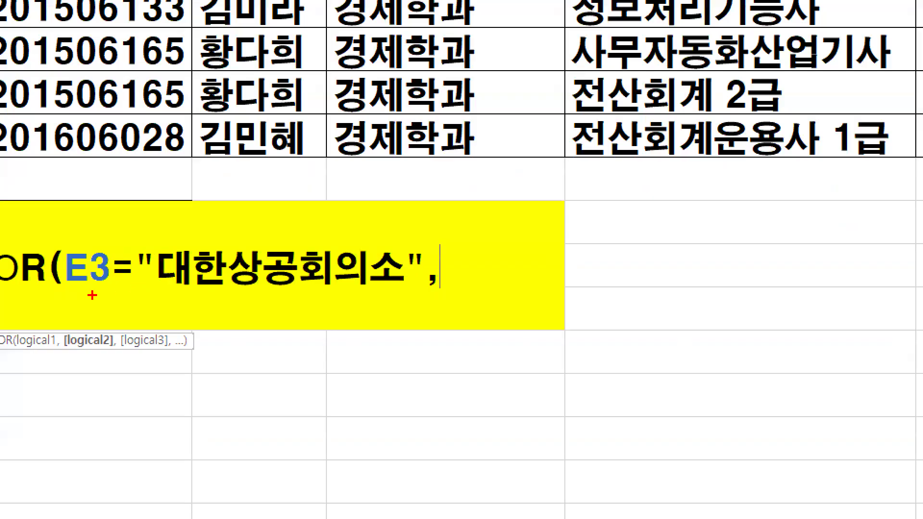
pyautogui.moveTo(71, 296); pyautogui.dragTo(379, 295)
pyautogui.moveTo(435, 285); pyautogui.dragTo(444, 272)
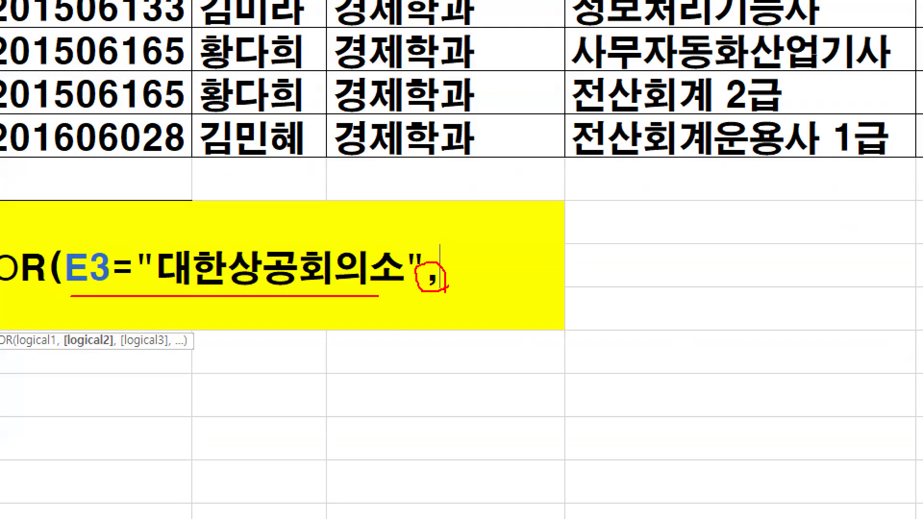
pyautogui.press('Escape')
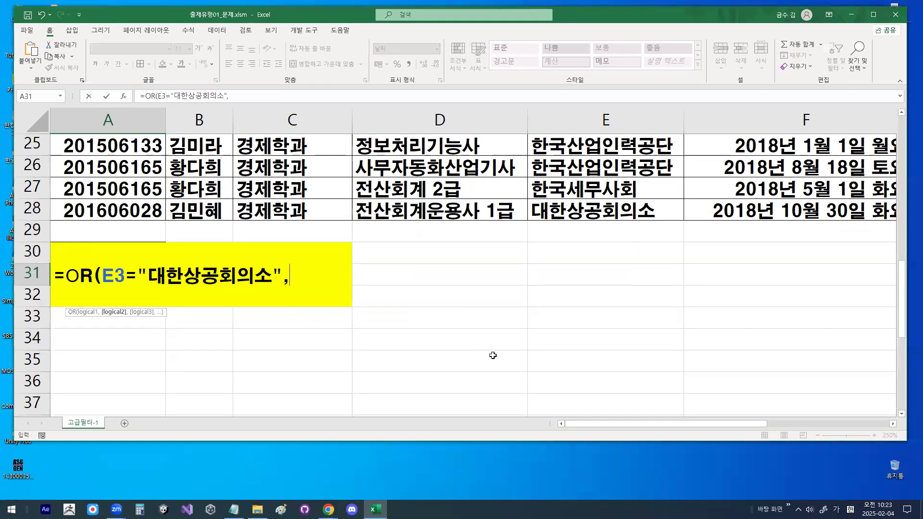
# Point out the 2급 ending in D3, then start the second condition by typing RI
pyautogui.scroll(8, 698, 256)
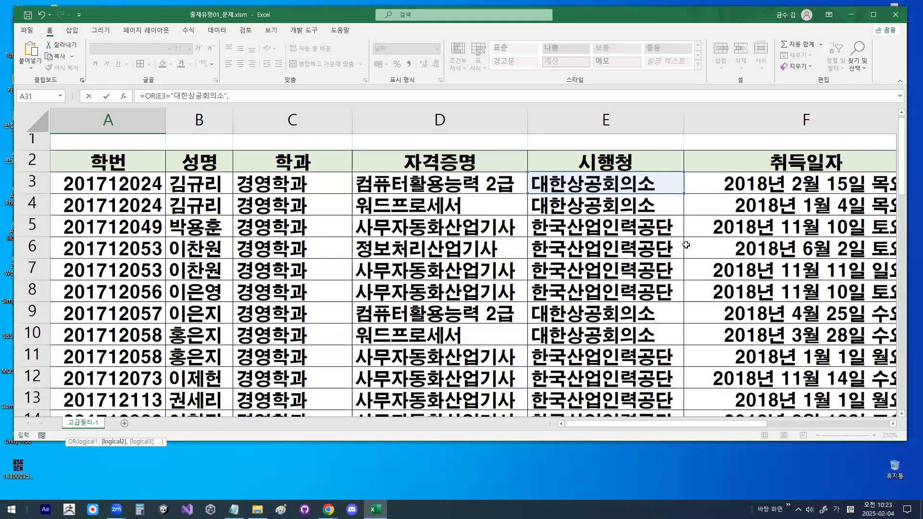
pyautogui.hotkey('ctrl', '1')
pyautogui.click(494, 190)
pyautogui.moveTo(527, 192)
pyautogui.mouseDown()
pyautogui.moveTo(512, 207)
pyautogui.moveTo(467, 165)
pyautogui.moveTo(530, 195)
pyautogui.moveTo(479, 196)
pyautogui.moveTo(523, 172)
pyautogui.moveTo(515, 159)
pyautogui.moveTo(523, 191)
pyautogui.mouseUp()
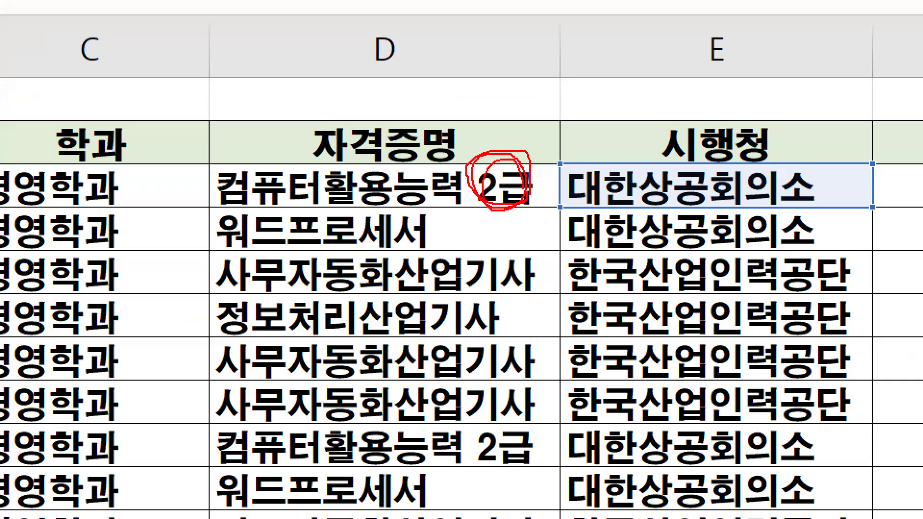
pyautogui.press('Escape')
pyautogui.scroll(-8, 383, 229)
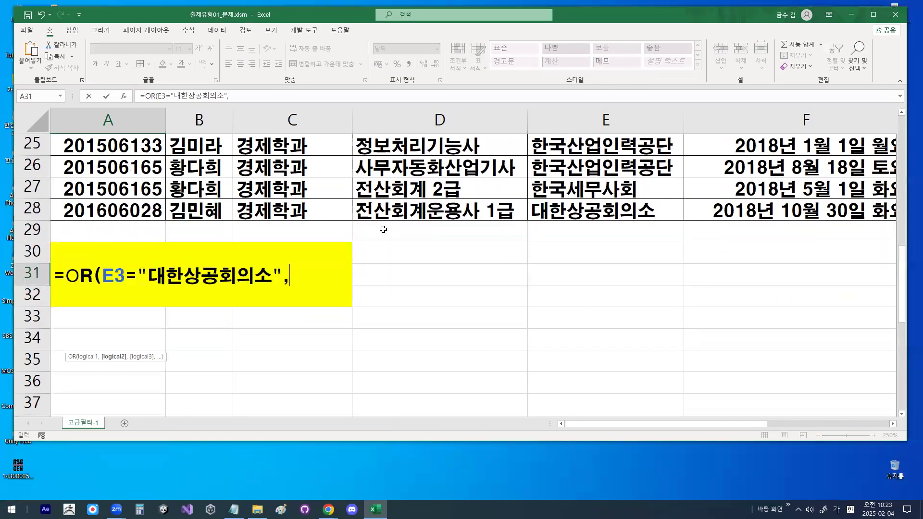
pyautogui.scroll(-1, 358, 296)
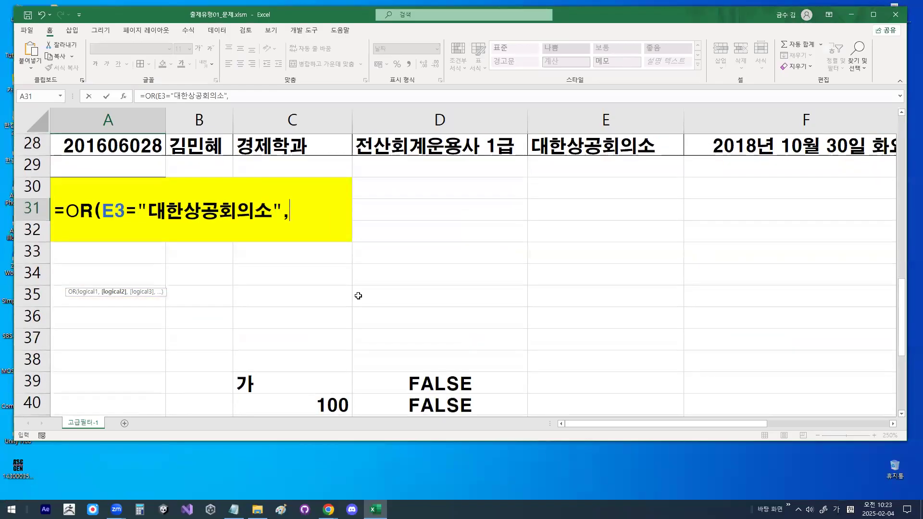
pyautogui.write('ㄱ')
pyautogui.press('BackSpace')
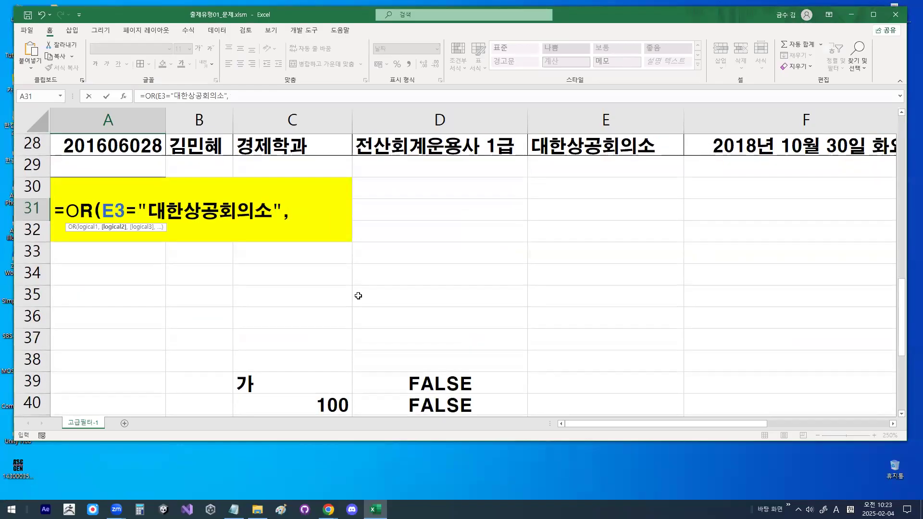
pyautogui.write('RI')
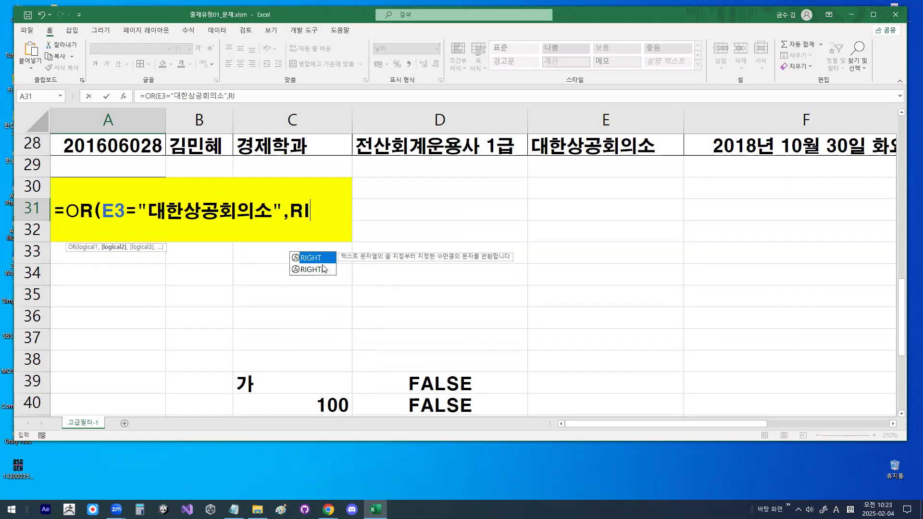
# Insert the RIGHT function from the autocomplete list and highlight its text and num_chars arguments
pyautogui.doubleClick(322, 258)
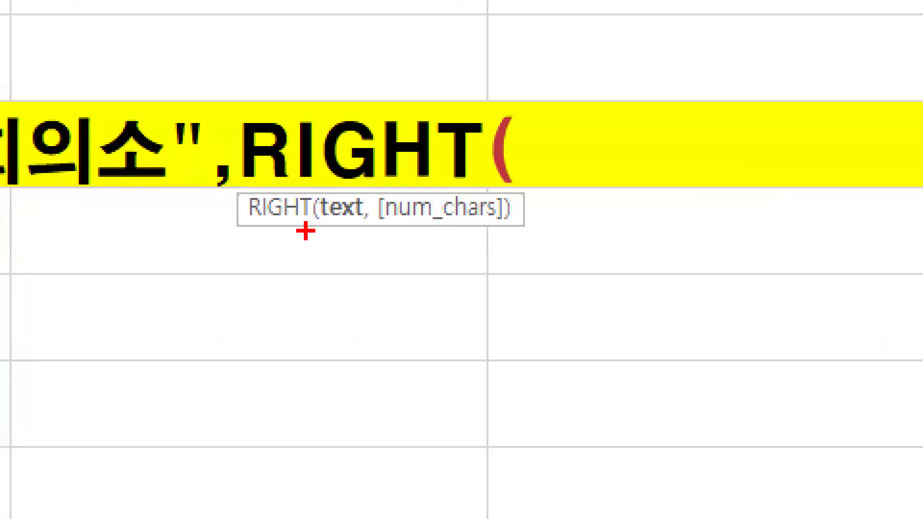
pyautogui.moveTo(313, 221); pyautogui.dragTo(509, 229)
pyautogui.moveTo(410, 225)
pyautogui.mouseDown()
pyautogui.moveTo(400, 192)
pyautogui.moveTo(419, 230)
pyautogui.mouseUp()
pyautogui.moveTo(485, 220)
pyautogui.mouseDown()
pyautogui.moveTo(457, 181)
pyautogui.moveTo(485, 212)
pyautogui.mouseUp()
pyautogui.moveTo(418, 224)
pyautogui.mouseDown()
pyautogui.moveTo(383, 190)
pyautogui.moveTo(426, 227)
pyautogui.mouseUp()
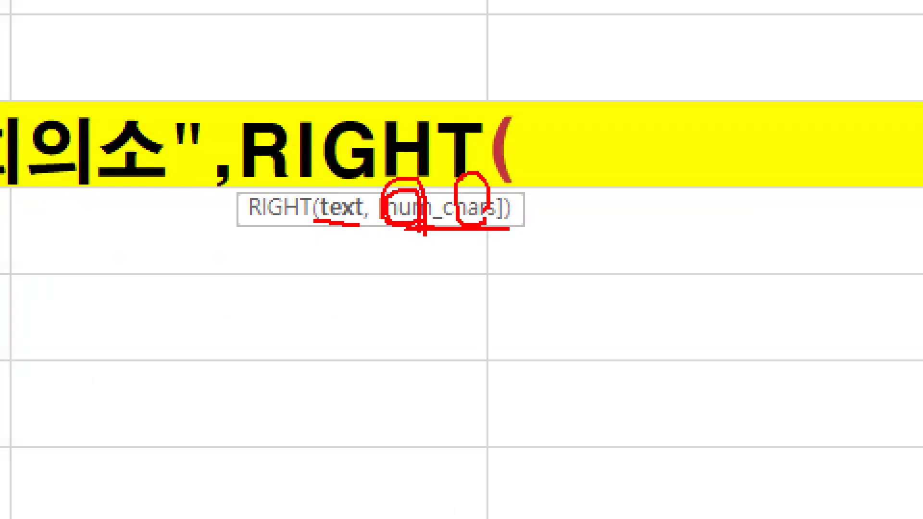
pyautogui.press('Escape')
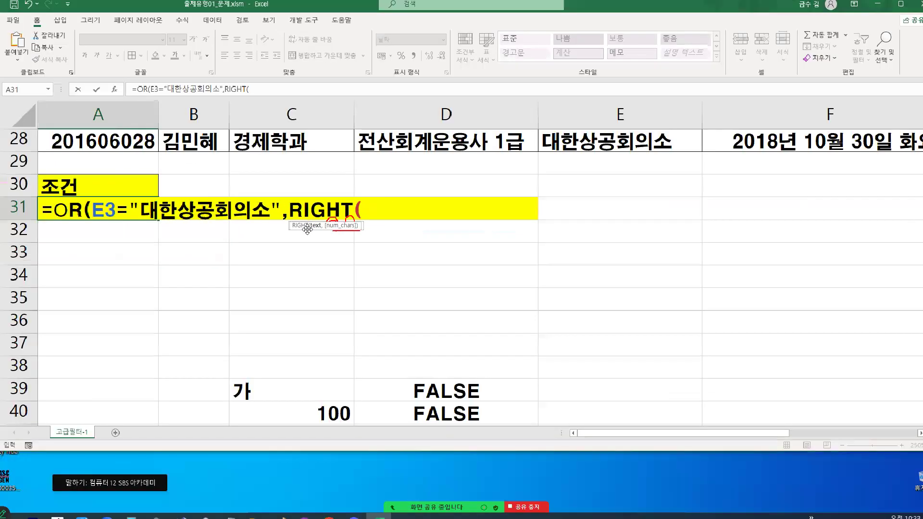
pyautogui.hotkey('ctrl', '1')
pyautogui.moveTo(314, 232); pyautogui.dragTo(325, 226)
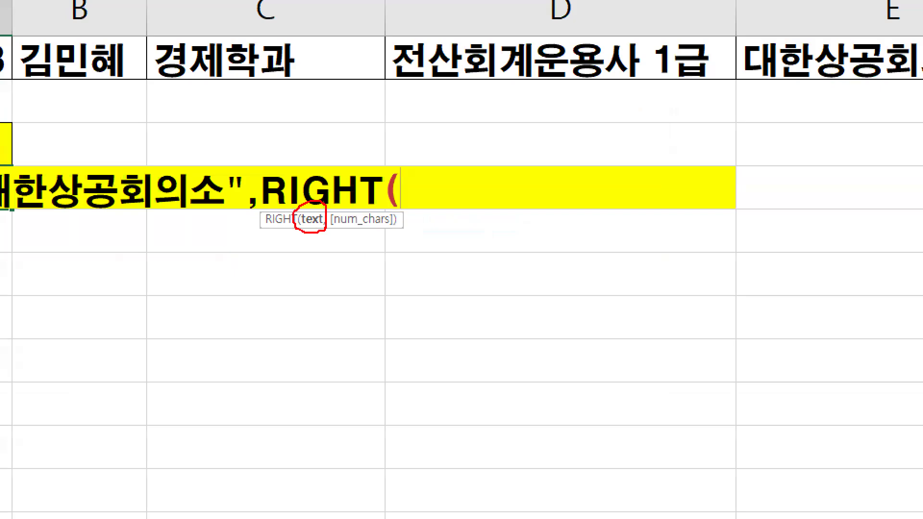
pyautogui.press('Escape')
# Use D3 as RIGHT's text argument and continue with ,2)="2 for a two-character comparison
pyautogui.scroll(9, 403, 235)
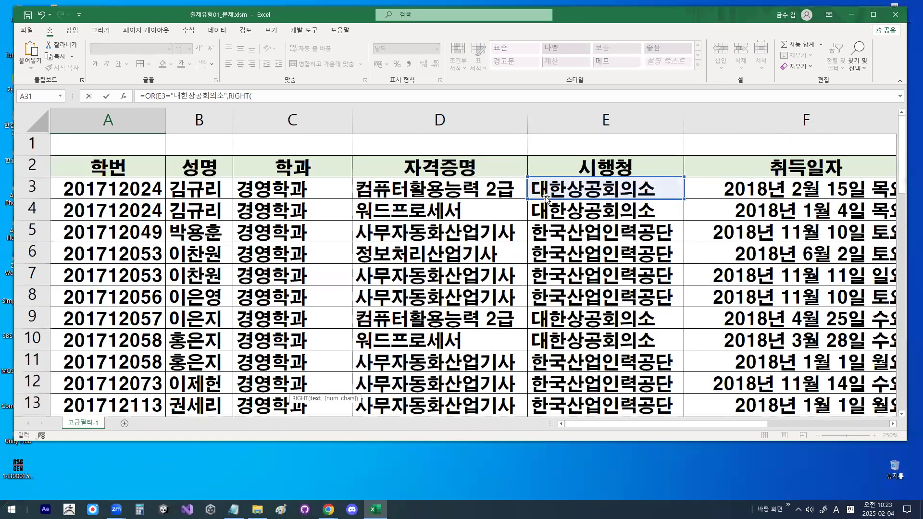
pyautogui.click(563, 184)
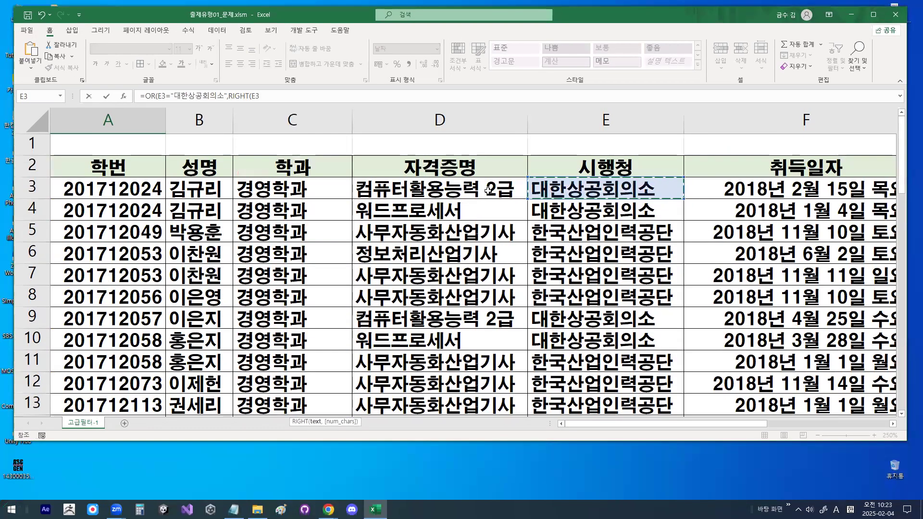
pyautogui.click(488, 190)
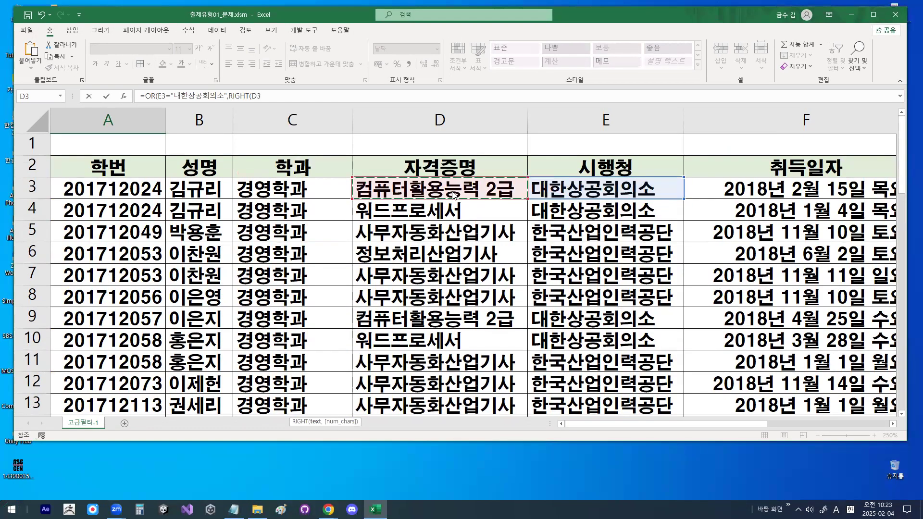
pyautogui.moveTo(446, 188); pyautogui.dragTo(466, 161)
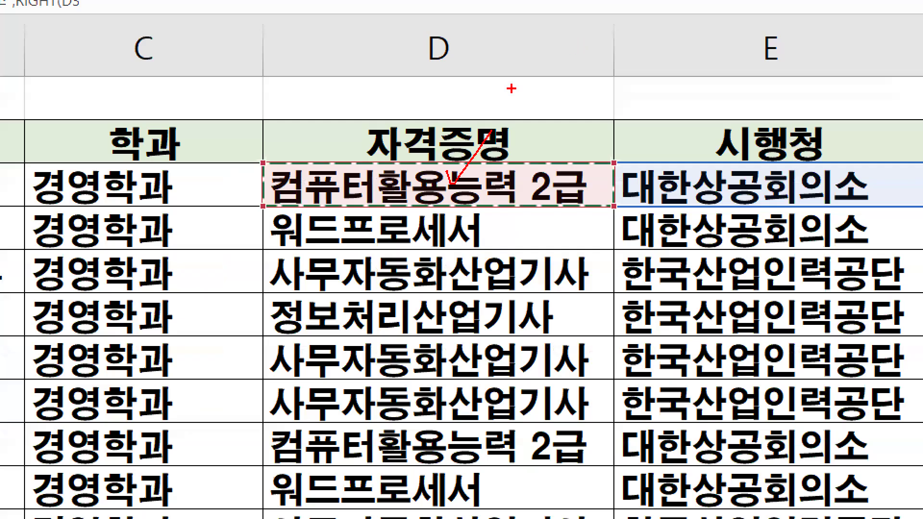
pyautogui.moveTo(460, 115)
pyautogui.mouseDown()
pyautogui.moveTo(432, 144)
pyautogui.moveTo(457, 138)
pyautogui.mouseUp()
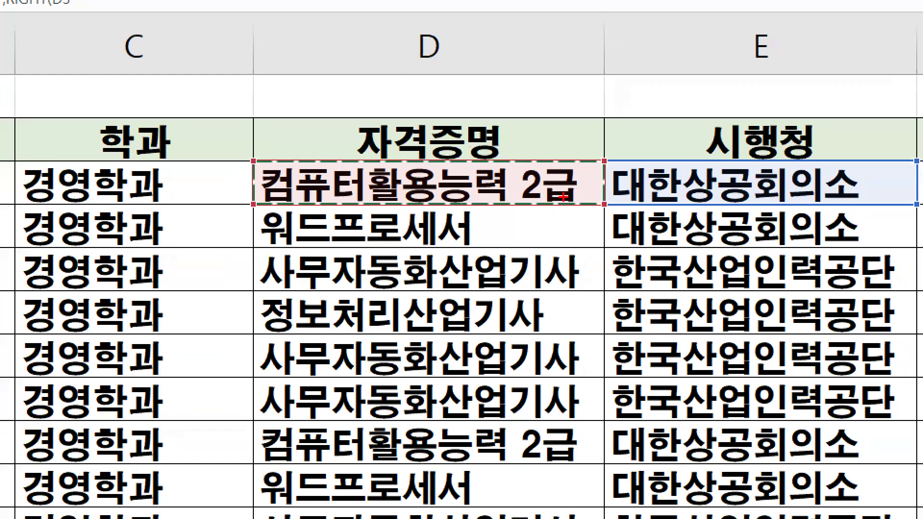
pyautogui.moveTo(564, 197)
pyautogui.mouseDown()
pyautogui.moveTo(380, 206)
pyautogui.moveTo(524, 173)
pyautogui.mouseUp()
pyautogui.scroll(-8, 312, 239)
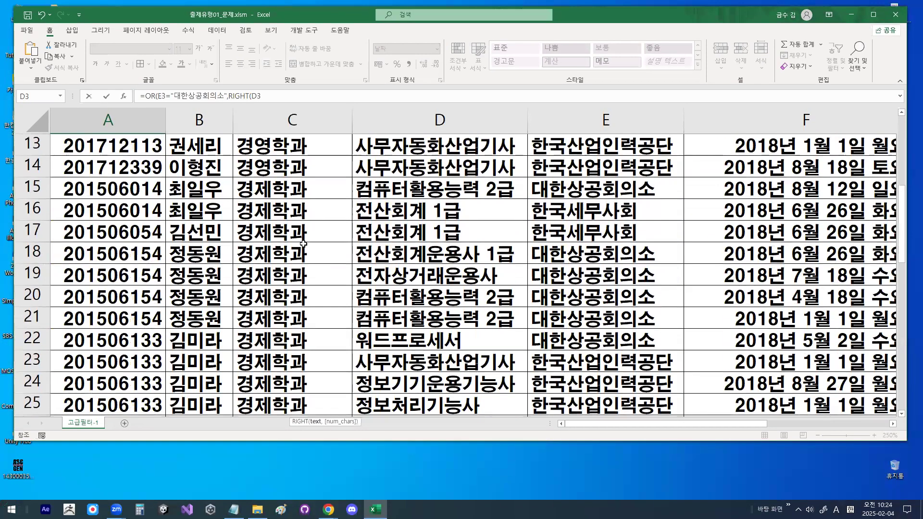
pyautogui.write(',2')
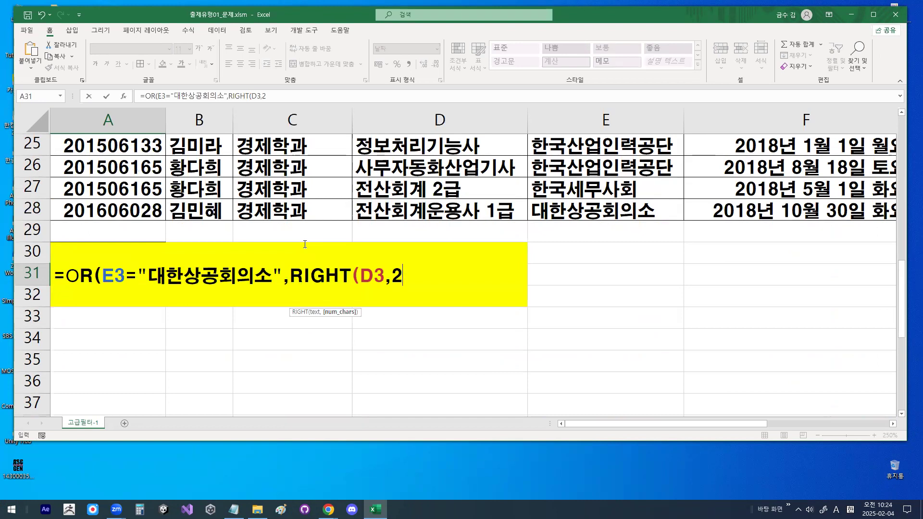
pyautogui.write(')')
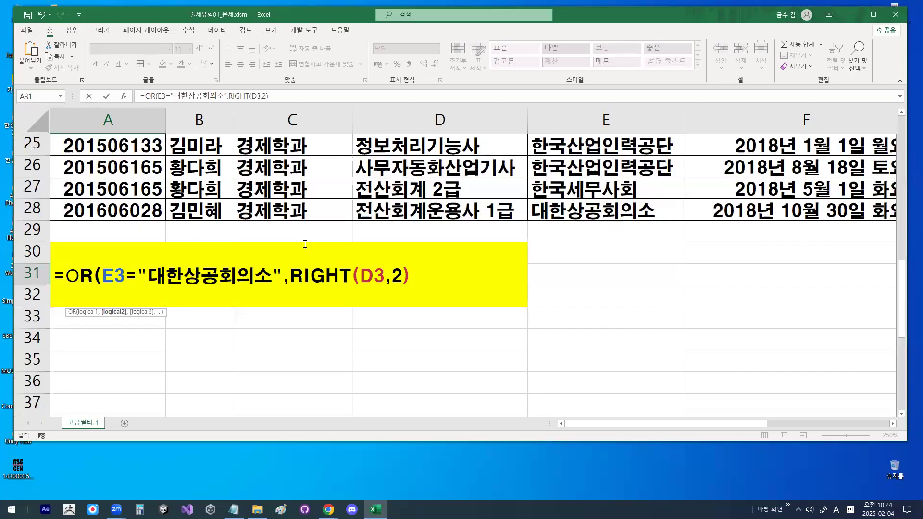
pyautogui.write('=')
pyautogui.write('"')
pyautogui.write('2RMQ')
# Finish the formula with 2급") so it reads =OR(E3="대한상공회의소",RIGHT(D3,2)="2급")
pyautogui.press('BackSpace')
pyautogui.press('BackSpace')
pyautogui.press('BackSpace')
pyautogui.press('Hangul')
pyautogui.write('급"')
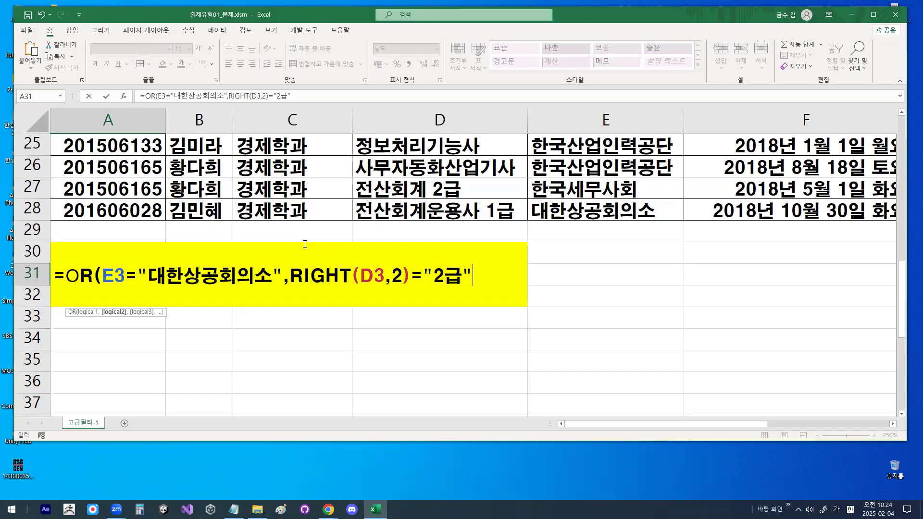
pyautogui.write(')')
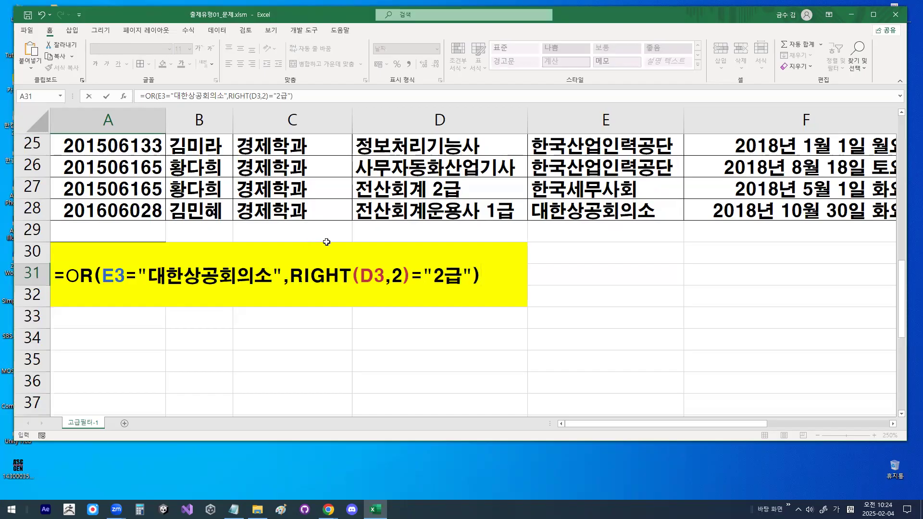
pyautogui.scroll(-1, 83, 312)
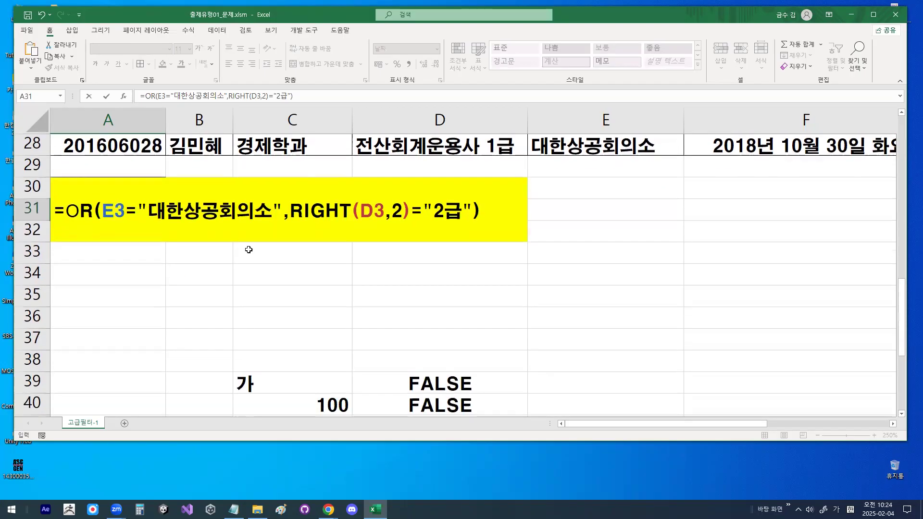
pyautogui.hotkey('ctrl', '1')
pyautogui.click(472, 213)
pyautogui.moveTo(504, 211)
pyautogui.mouseDown()
pyautogui.moveTo(471, 221)
pyautogui.moveTo(488, 177)
pyautogui.moveTo(503, 209)
pyautogui.mouseUp()
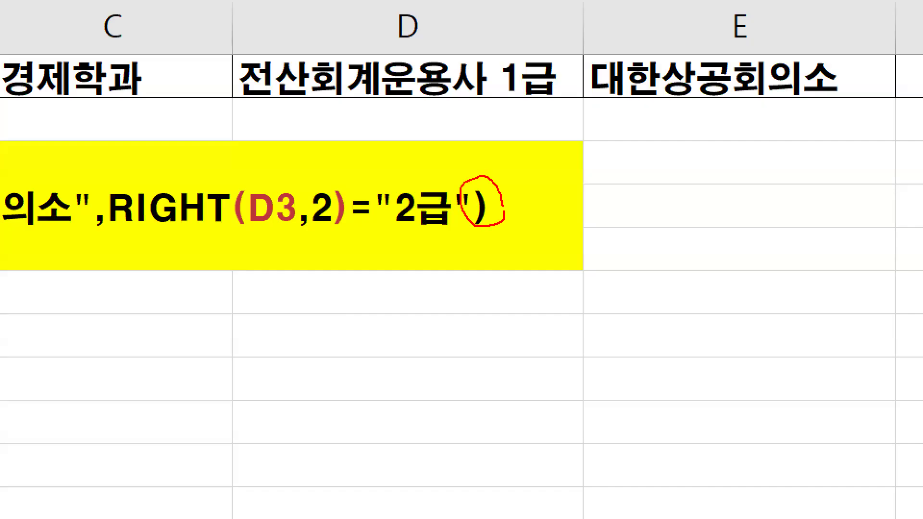
pyautogui.press('Escape')
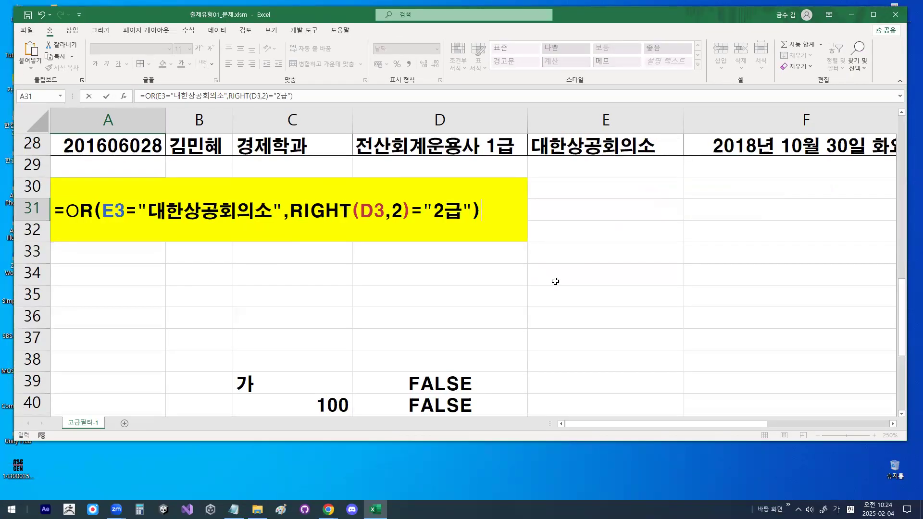
# Confirm the A31 criterion and check that it displays TRUE
pyautogui.press('Return')
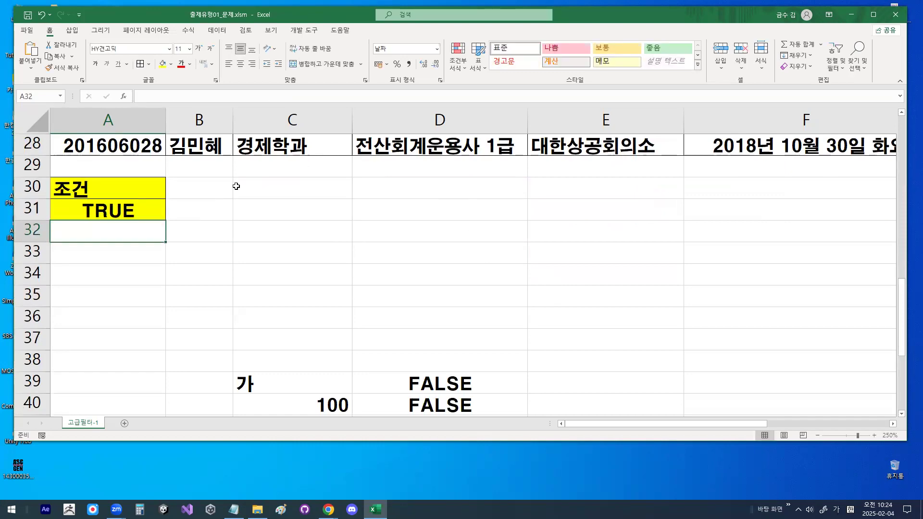
pyautogui.click(149, 204)
pyautogui.scroll(9, 231, 246)
pyautogui.moveTo(199, 182); pyautogui.dragTo(435, 182)
pyautogui.scroll(-1, 350, 252)
pyautogui.scroll(-8, 350, 251)
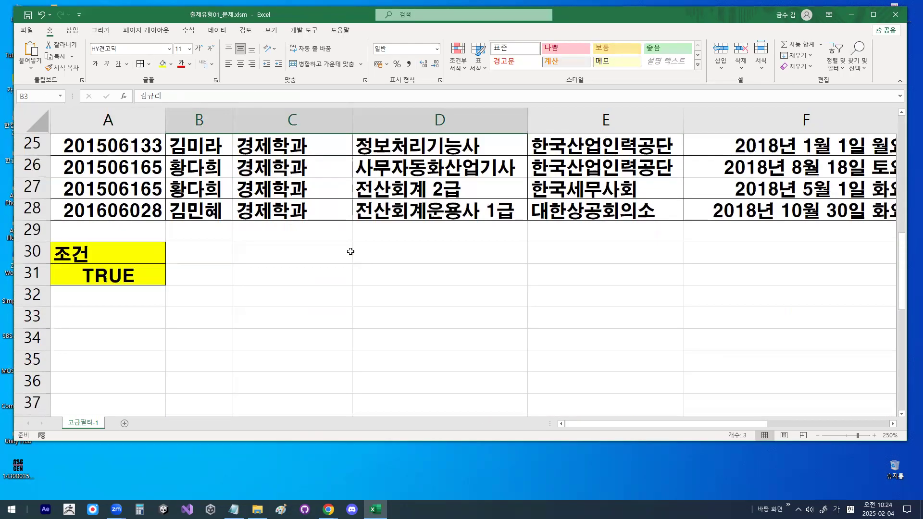
# Adjust the blank lines below the OR formula in the notes and delete the condition-2 remark line
pyautogui.click(234, 509)
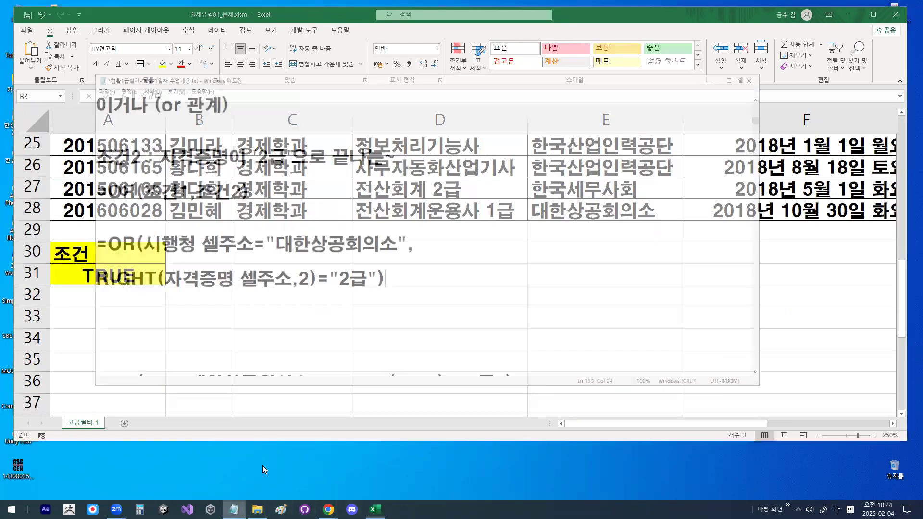
pyautogui.press('Delete')
pyautogui.press('Delete')
pyautogui.press('Delete')
pyautogui.press('Delete')
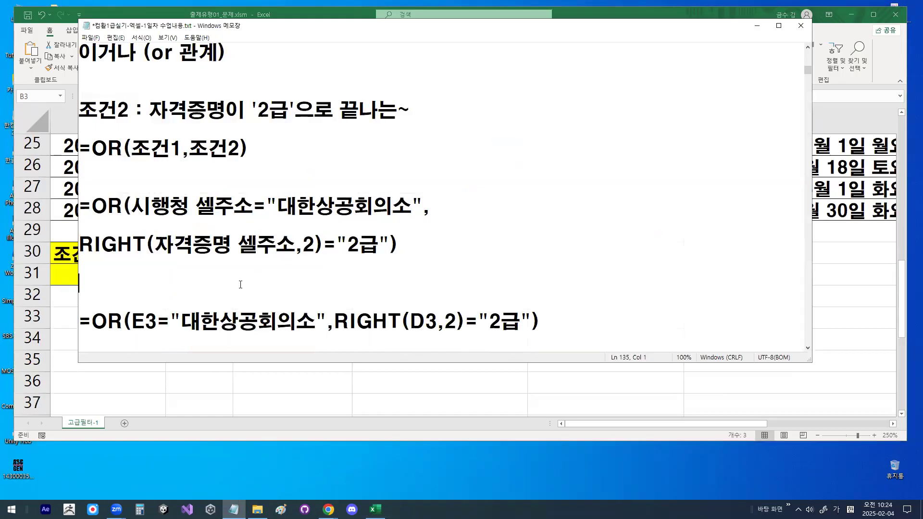
pyautogui.press('Down')
pyautogui.press('Down')
pyautogui.press('Return')
pyautogui.press('Return')
pyautogui.press('Return')
pyautogui.press('Return')
pyautogui.press('Return')
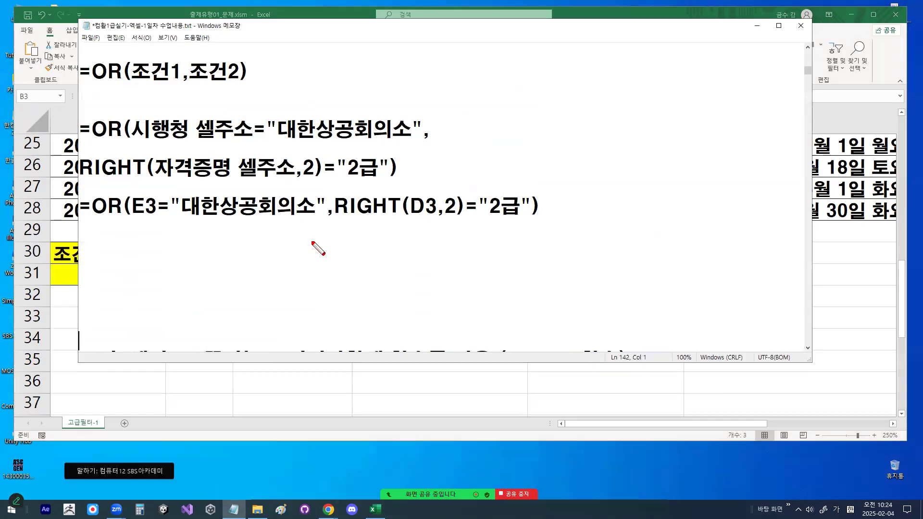
pyautogui.moveTo(132, 219); pyautogui.dragTo(520, 220)
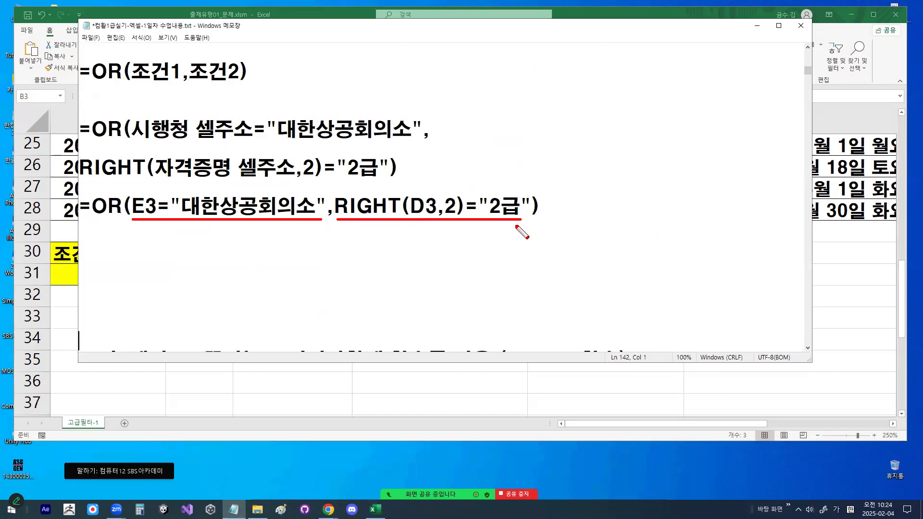
pyautogui.moveTo(318, 264)
pyautogui.mouseDown()
pyautogui.moveTo(310, 283)
pyautogui.moveTo(323, 282)
pyautogui.mouseUp()
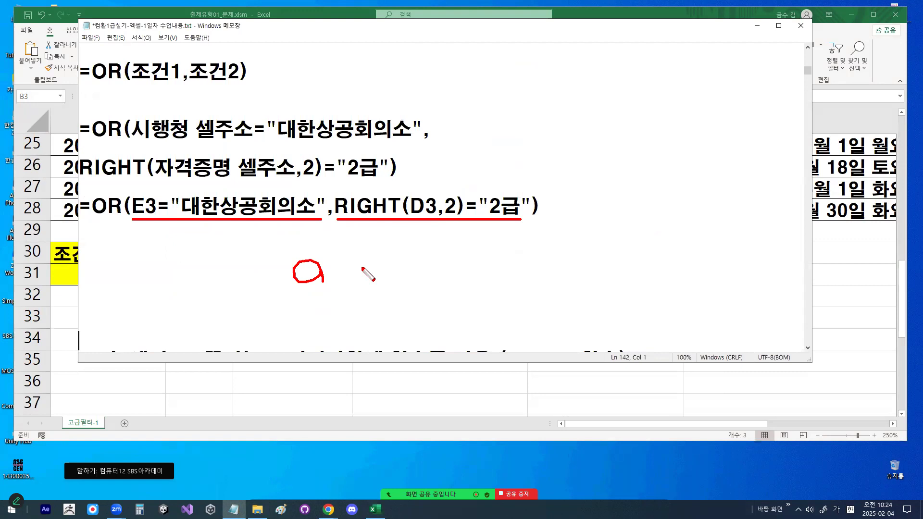
pyautogui.moveTo(80, 207); pyautogui.dragTo(589, 207)
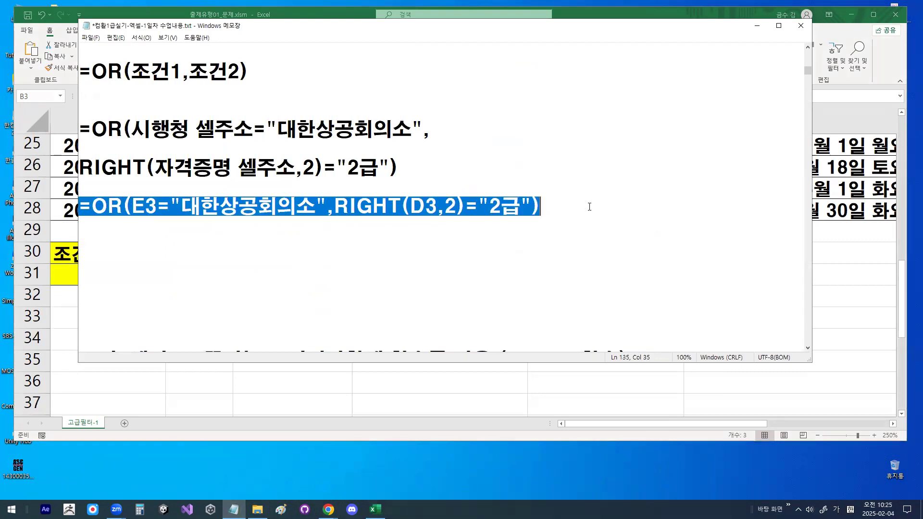
pyautogui.click(590, 207)
pyautogui.click(432, 238)
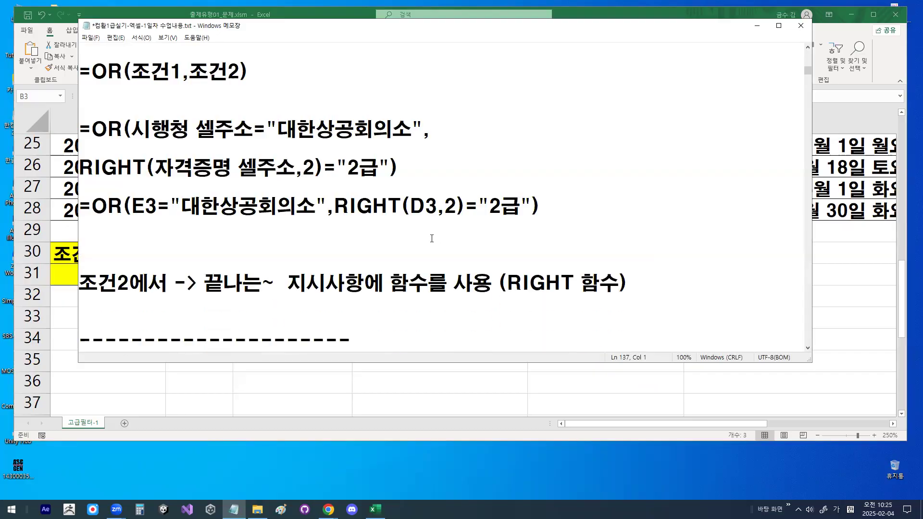
pyautogui.hotkey('shift', 'End')
pyautogui.press('Delete')
pyautogui.press('Delete')
pyautogui.press('Delete')
# Scroll to the Advanced Filter steps and highlight the criteria-entry and cell-pointer notes
pyautogui.scroll(-10, 432, 238)
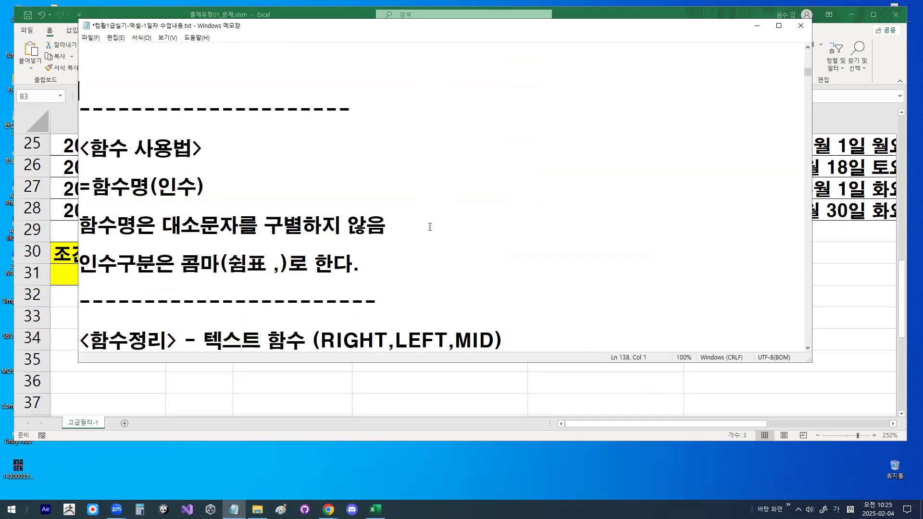
pyautogui.scroll(-4, 430, 227)
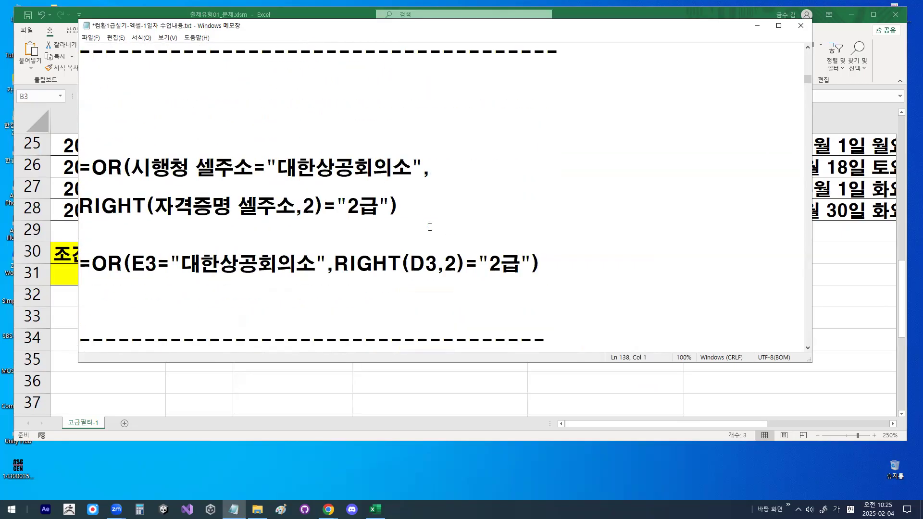
pyautogui.scroll(-3, 429, 225)
pyautogui.moveTo(117, 168); pyautogui.dragTo(245, 170)
pyautogui.scroll(-1, 245, 170)
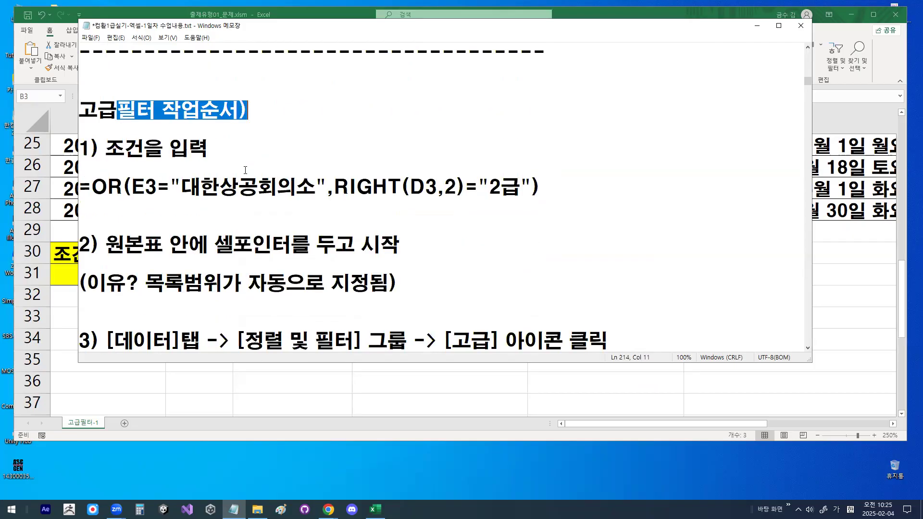
pyautogui.moveTo(106, 152); pyautogui.dragTo(208, 153)
pyautogui.click(258, 189)
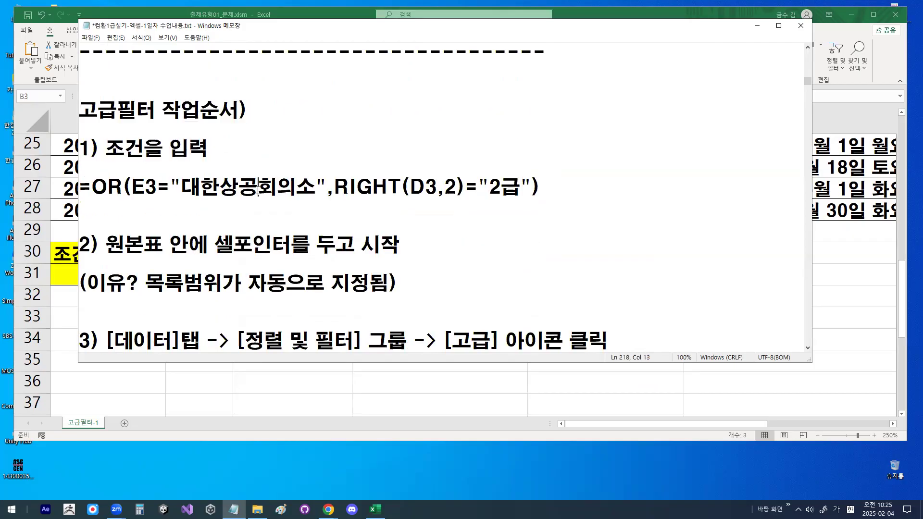
pyautogui.moveTo(105, 245); pyautogui.dragTo(408, 243)
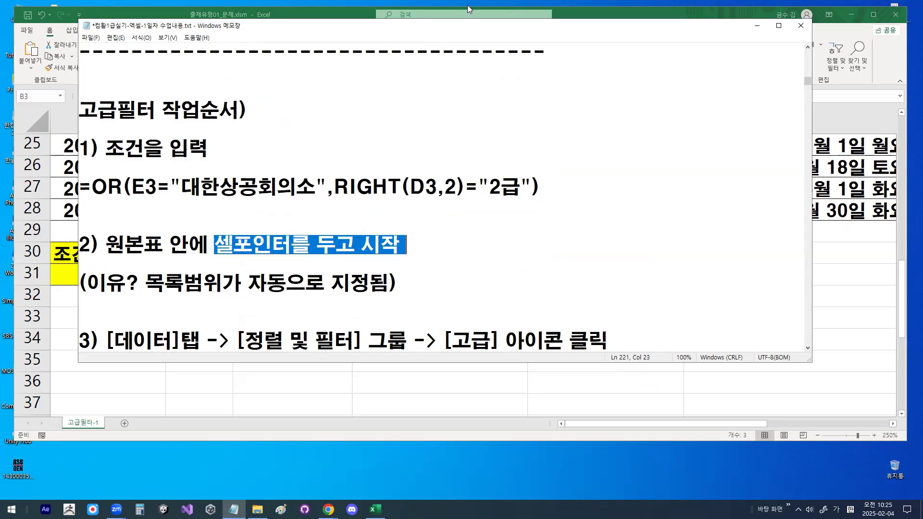
pyautogui.moveTo(472, 30); pyautogui.dragTo(484, 72)
# Back in Excel, select criteria cell A30 and mark the 조건 and TRUE cells
pyautogui.click(583, 26)
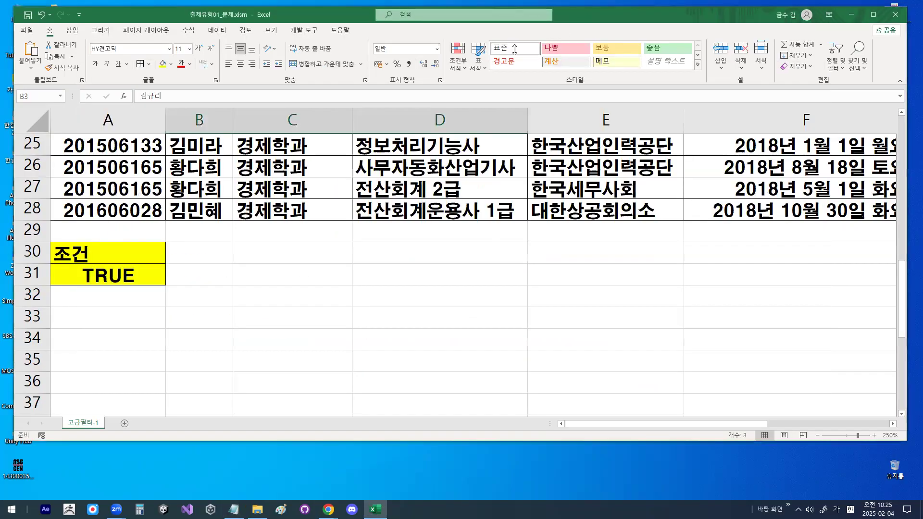
pyautogui.click(92, 262)
pyautogui.hotkey('ctrl', '1')
pyautogui.click(92, 260)
pyautogui.moveTo(160, 221); pyautogui.dragTo(100, 323)
pyautogui.moveTo(108, 227); pyautogui.dragTo(169, 304)
pyautogui.press('Escape')
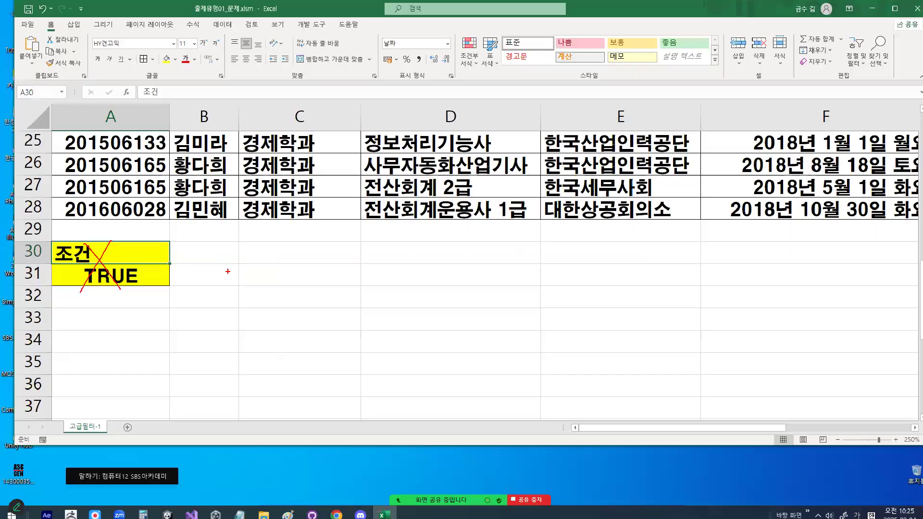
# Select cell C6 inside the source table, then bring the notes back to the step-2 text
pyautogui.scroll(7, 250, 241)
pyautogui.click(286, 185)
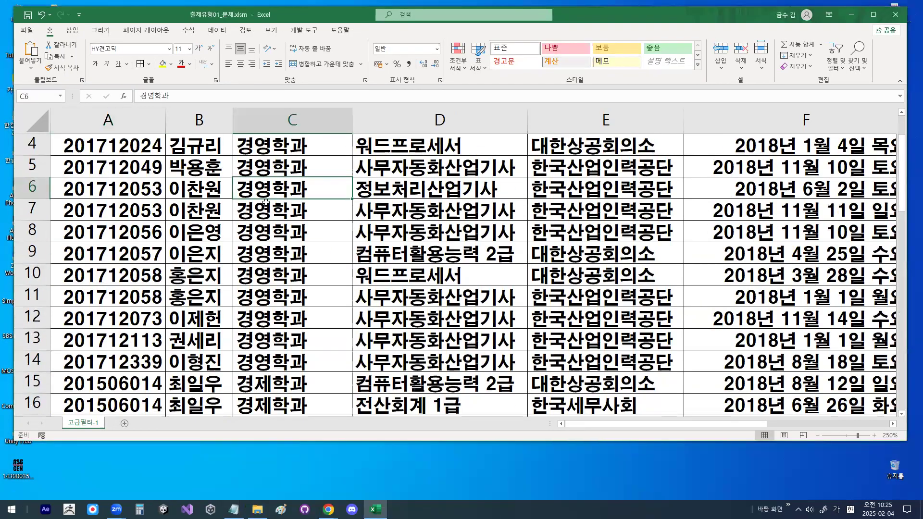
pyautogui.hotkey('ctrl', '1')
pyautogui.moveTo(273, 178); pyautogui.dragTo(332, 142)
pyautogui.moveTo(303, 198)
pyautogui.mouseDown()
pyautogui.moveTo(310, 215)
pyautogui.moveTo(404, 177)
pyautogui.mouseUp()
pyautogui.moveTo(506, 179)
pyautogui.mouseDown()
pyautogui.moveTo(519, 214)
pyautogui.moveTo(573, 163)
pyautogui.mouseUp()
pyautogui.press('Escape')
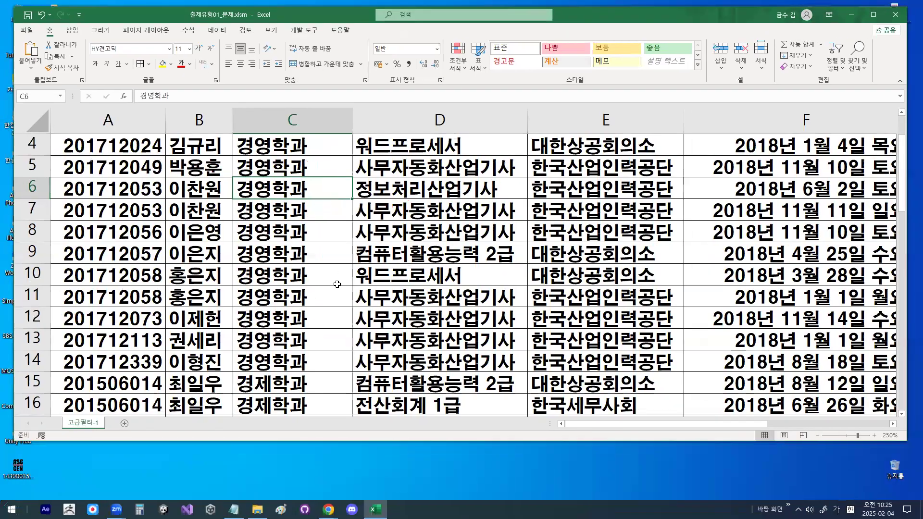
pyautogui.click(233, 514)
pyautogui.scroll(-1, 166, 302)
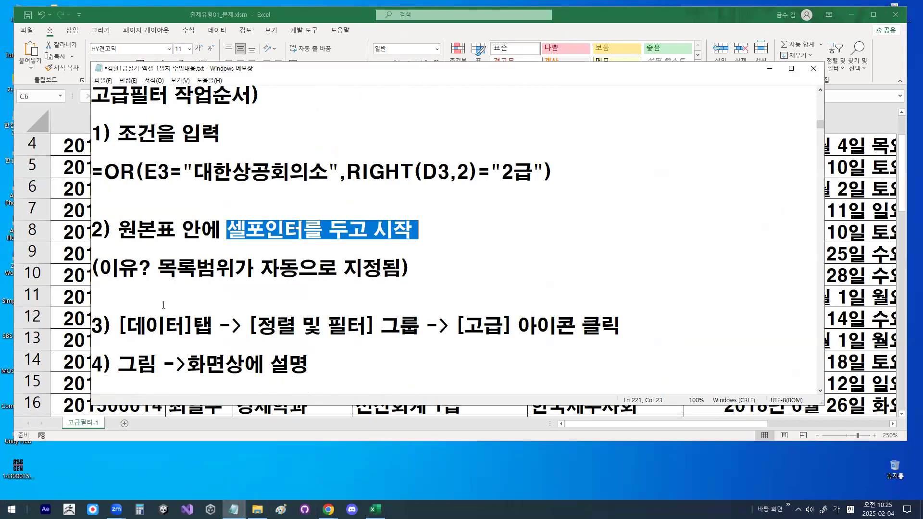
pyautogui.moveTo(158, 267); pyautogui.dragTo(393, 268)
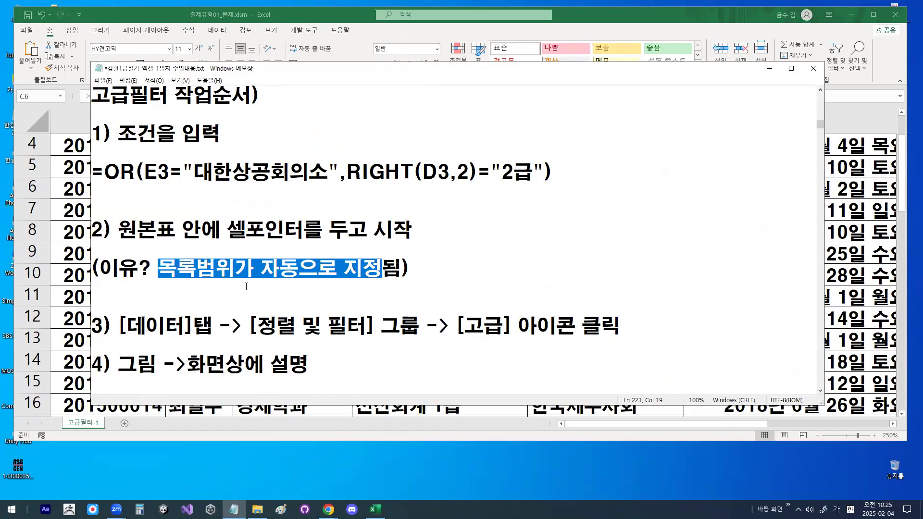
# Highlight the automatic list-range note, minimise Notepad, and select cell D7 in the table
pyautogui.moveTo(161, 271); pyautogui.dragTo(397, 286)
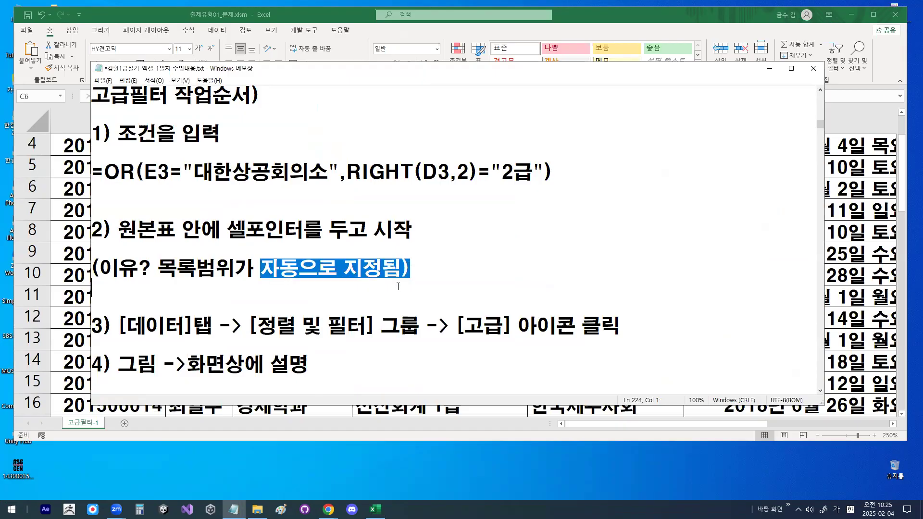
pyautogui.click(768, 68)
pyautogui.click(418, 199)
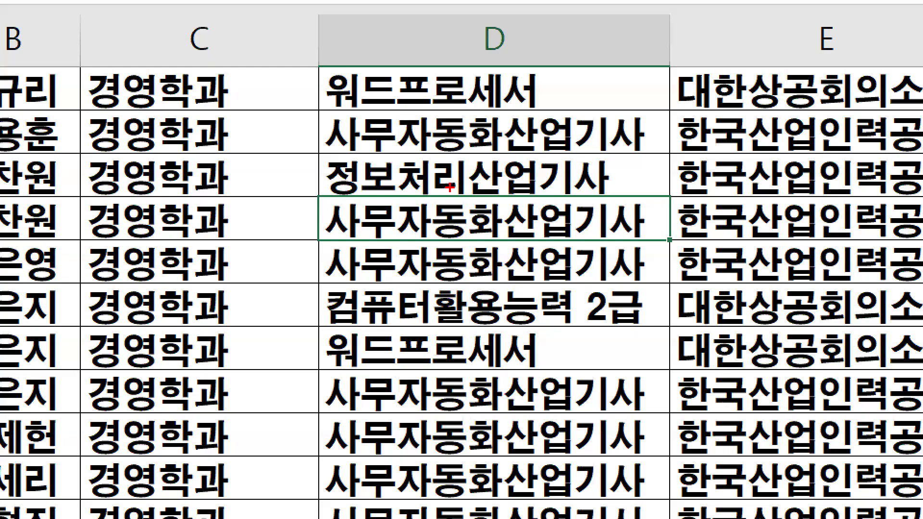
pyautogui.moveTo(462, 211)
pyautogui.mouseDown()
pyautogui.moveTo(428, 178)
pyautogui.moveTo(434, 221)
pyautogui.mouseUp()
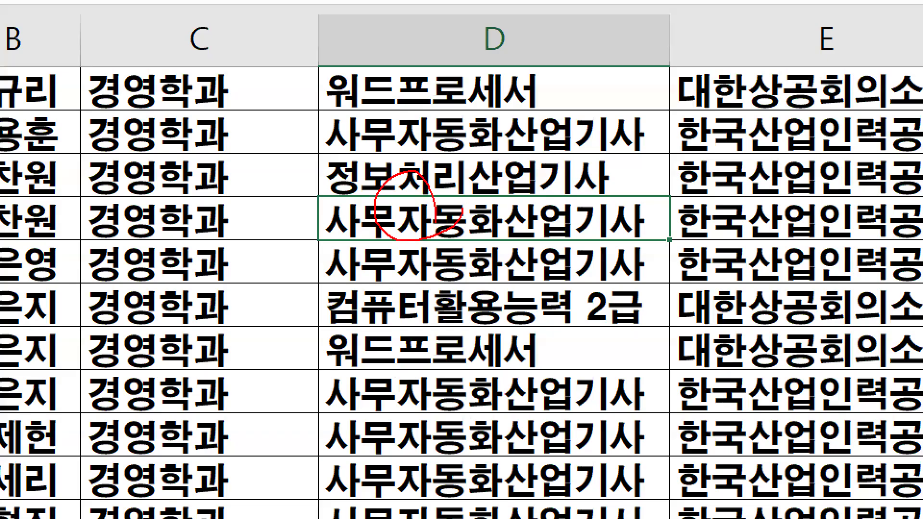
# From the Data tab's Sort & Filter group, choose Advanced for the certificate table
pyautogui.press('Escape')
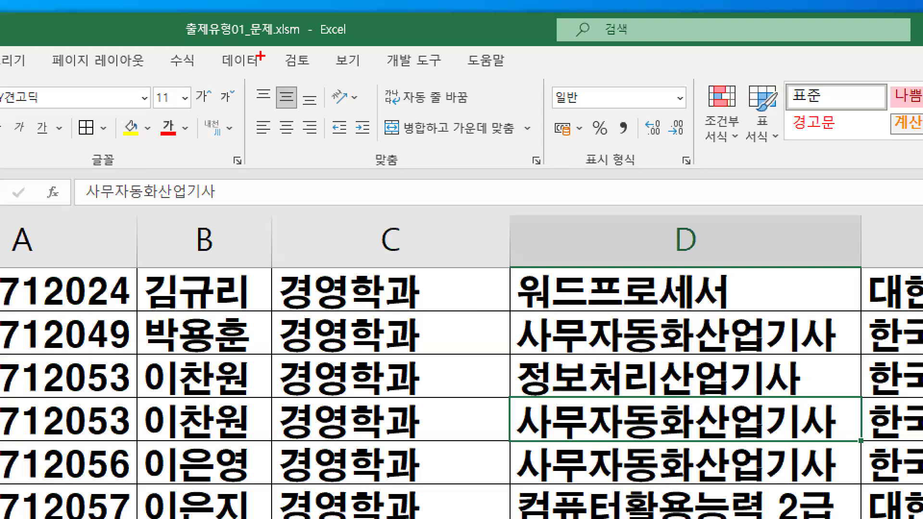
pyautogui.moveTo(260, 56)
pyautogui.mouseDown()
pyautogui.moveTo(221, 71)
pyautogui.moveTo(272, 54)
pyautogui.mouseUp()
pyautogui.press('Escape')
pyautogui.click(240, 60)
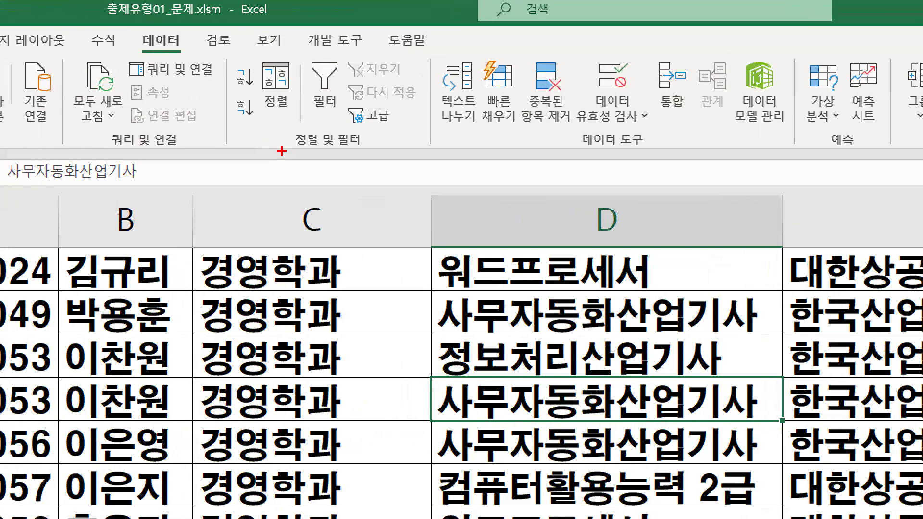
pyautogui.moveTo(278, 85); pyautogui.dragTo(303, 85)
pyautogui.moveTo(333, 150); pyautogui.dragTo(367, 151)
pyautogui.moveTo(186, 47)
pyautogui.mouseDown()
pyautogui.moveTo(158, 55)
pyautogui.moveTo(185, 46)
pyautogui.mouseUp()
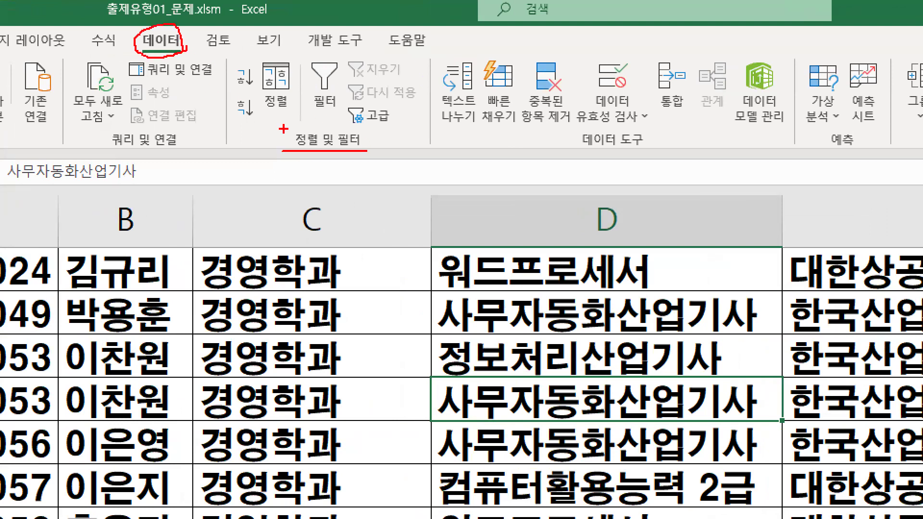
pyautogui.moveTo(362, 147)
pyautogui.mouseDown()
pyautogui.moveTo(283, 143)
pyautogui.moveTo(361, 121)
pyautogui.mouseUp()
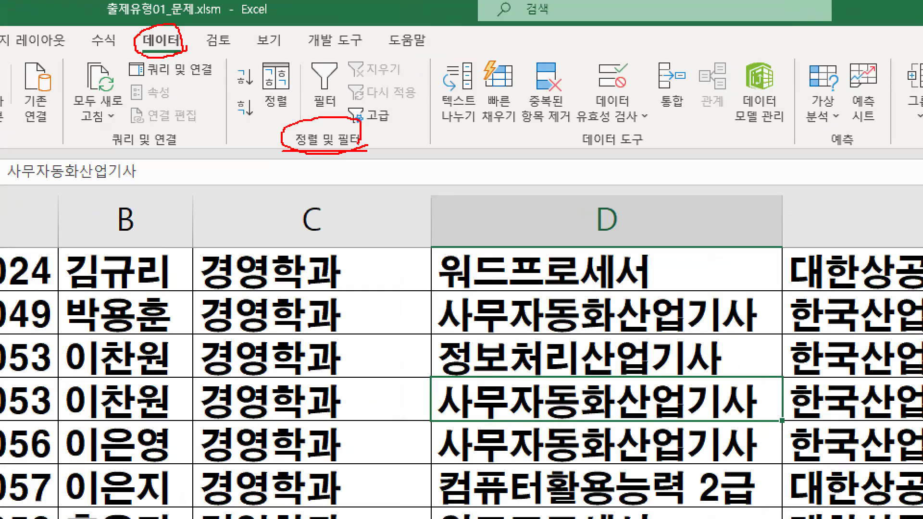
pyautogui.moveTo(384, 129)
pyautogui.mouseDown()
pyautogui.moveTo(341, 122)
pyautogui.moveTo(390, 119)
pyautogui.mouseUp()
pyautogui.moveTo(379, 88); pyautogui.dragTo(509, 1)
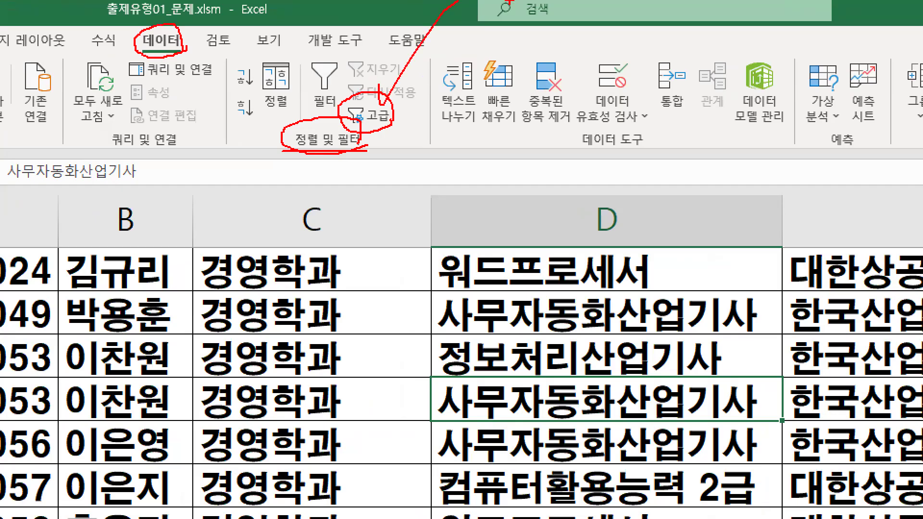
pyautogui.press('Escape')
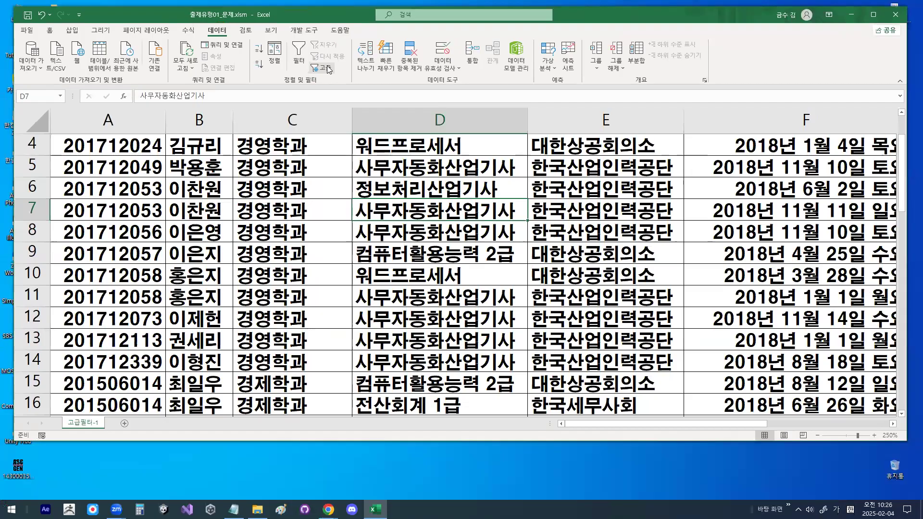
pyautogui.click(379, 114)
# Move the Advanced Filter dialog aside and point out the $A$2:$F$28 list range
pyautogui.moveTo(511, 111)
pyautogui.mouseDown()
pyautogui.moveTo(470, 163)
pyautogui.moveTo(412, 168)
pyautogui.moveTo(444, 153)
pyautogui.mouseUp()
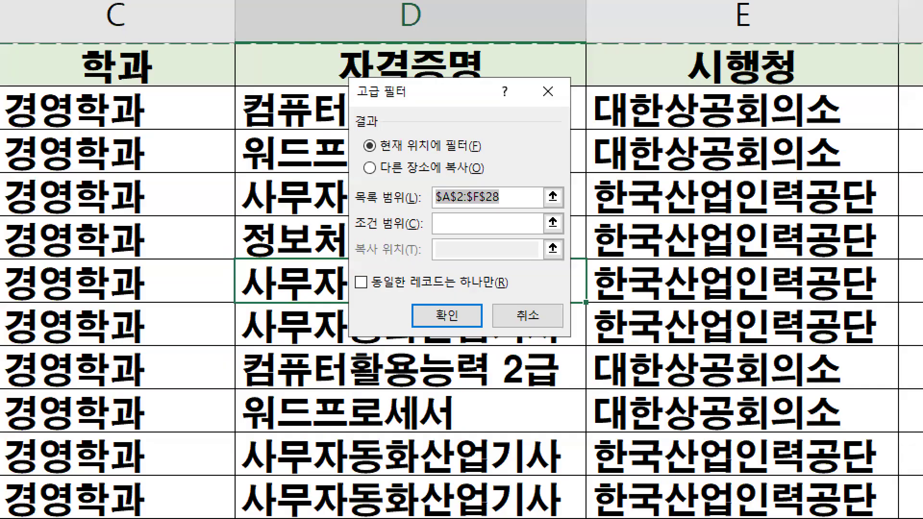
pyautogui.moveTo(436, 206); pyautogui.dragTo(531, 194)
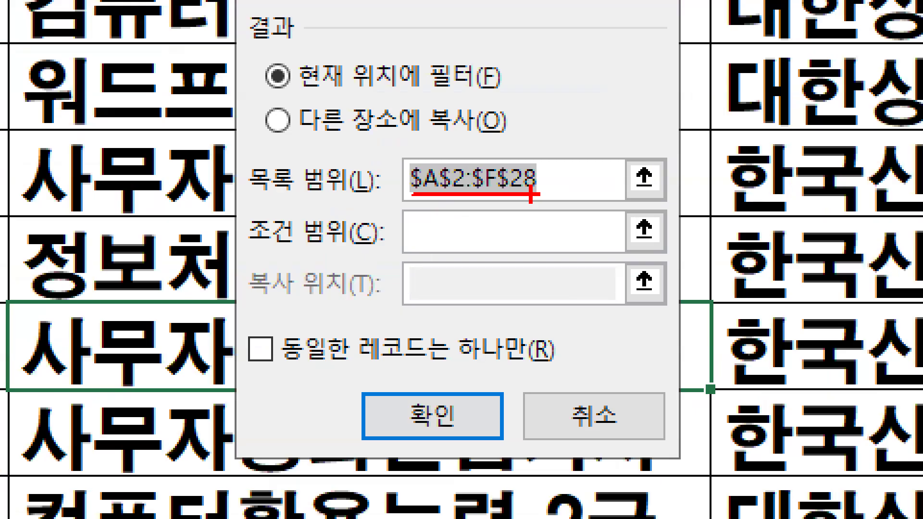
pyautogui.moveTo(448, 209); pyautogui.dragTo(510, 194)
pyautogui.moveTo(500, 135); pyautogui.dragTo(524, 159)
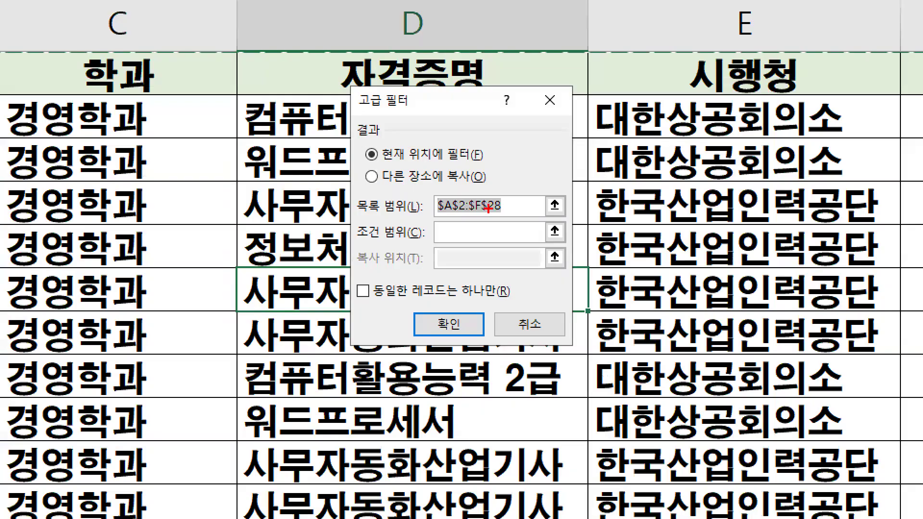
pyautogui.moveTo(493, 216)
pyautogui.mouseDown()
pyautogui.moveTo(448, 206)
pyautogui.moveTo(491, 214)
pyautogui.mouseUp()
pyautogui.moveTo(354, 139)
pyautogui.mouseDown()
pyautogui.moveTo(379, 137)
pyautogui.moveTo(425, 163)
pyautogui.moveTo(475, 164)
pyautogui.mouseUp()
pyautogui.moveTo(671, 192)
pyautogui.mouseDown()
pyautogui.moveTo(672, 238)
pyautogui.moveTo(750, 132)
pyautogui.mouseUp()
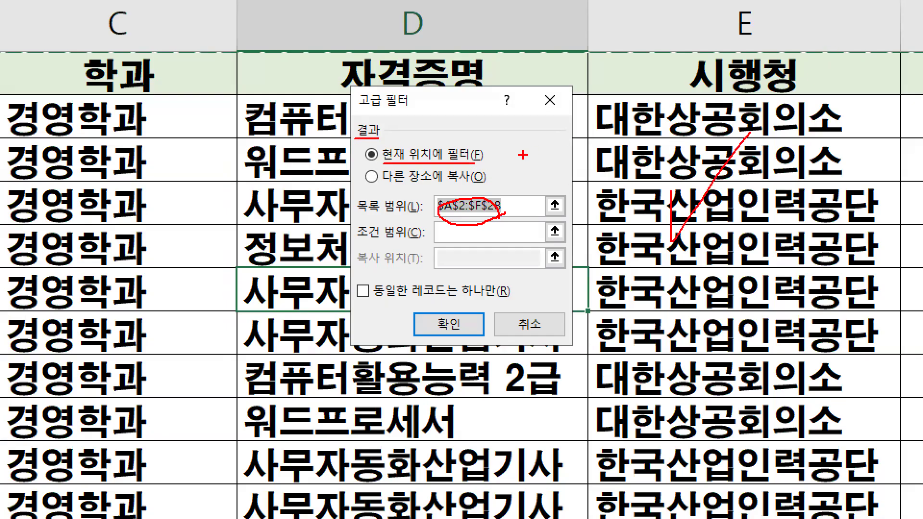
pyautogui.moveTo(382, 184); pyautogui.dragTo(470, 184)
pyautogui.moveTo(382, 185)
pyautogui.mouseDown()
pyautogui.moveTo(361, 175)
pyautogui.moveTo(381, 185)
pyautogui.moveTo(370, 159)
pyautogui.mouseUp()
pyautogui.moveTo(362, 268)
pyautogui.mouseDown()
pyautogui.moveTo(413, 268)
pyautogui.moveTo(469, 232)
pyautogui.mouseUp()
pyautogui.moveTo(476, 269)
pyautogui.mouseDown()
pyautogui.moveTo(440, 266)
pyautogui.moveTo(469, 255)
pyautogui.mouseUp()
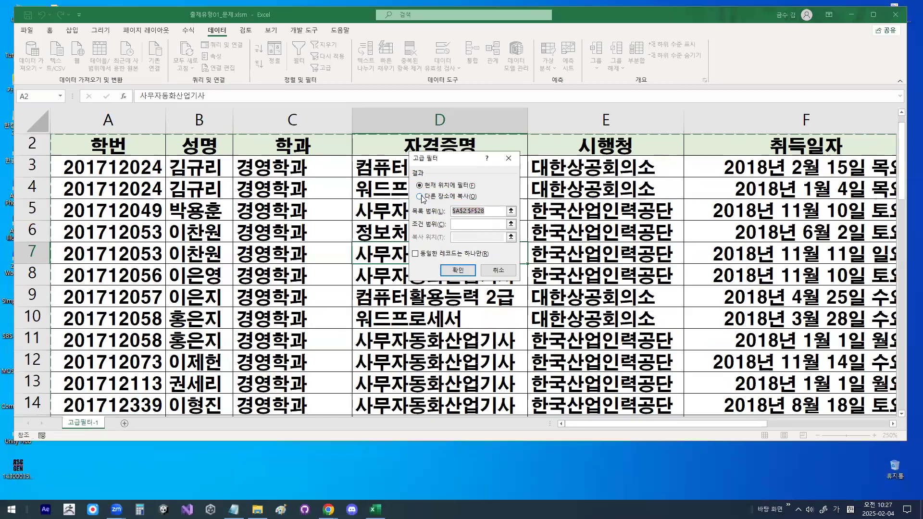
# Choose 'Copy to another location' (다른 장소에 복사) and place the cursor in the Criteria range box
pyautogui.click(371, 176)
pyautogui.moveTo(417, 199); pyautogui.dragTo(508, 197)
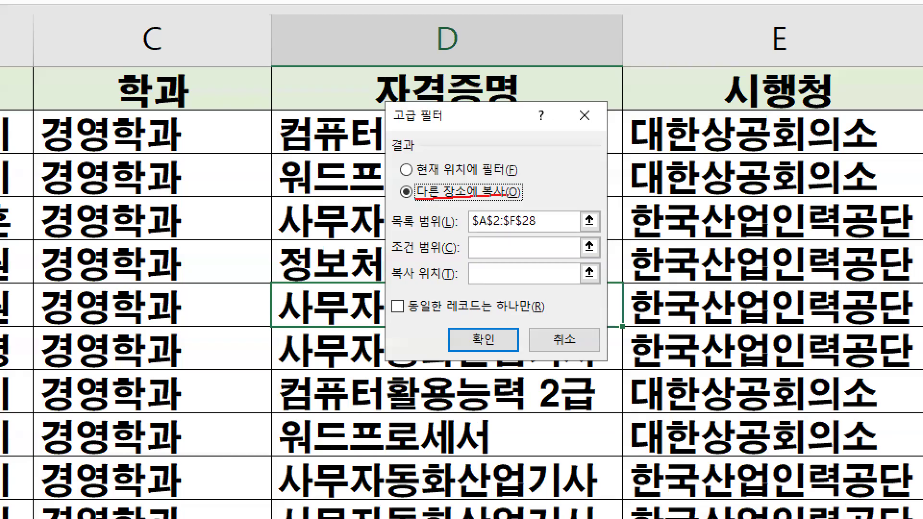
pyautogui.moveTo(503, 280)
pyautogui.mouseDown()
pyautogui.moveTo(474, 275)
pyautogui.moveTo(504, 290)
pyautogui.mouseUp()
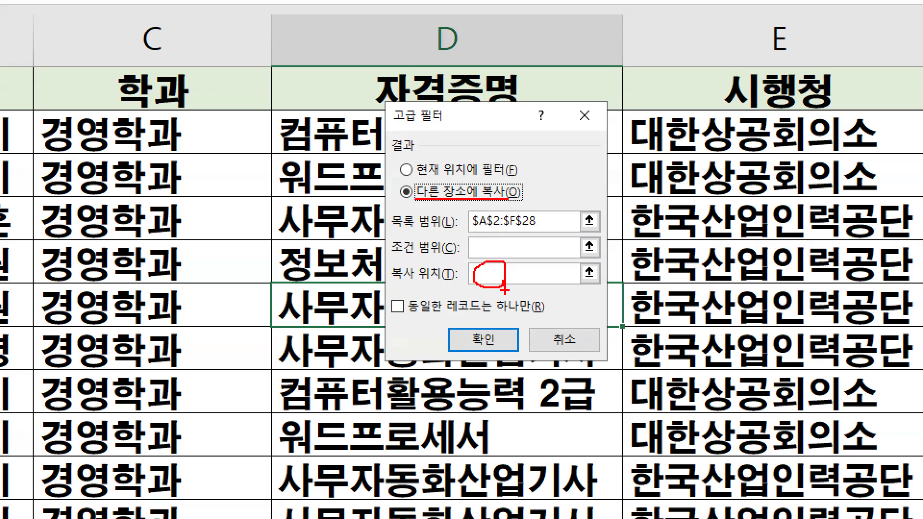
pyautogui.moveTo(402, 260); pyautogui.dragTo(394, 260)
pyautogui.moveTo(472, 236); pyautogui.dragTo(517, 188)
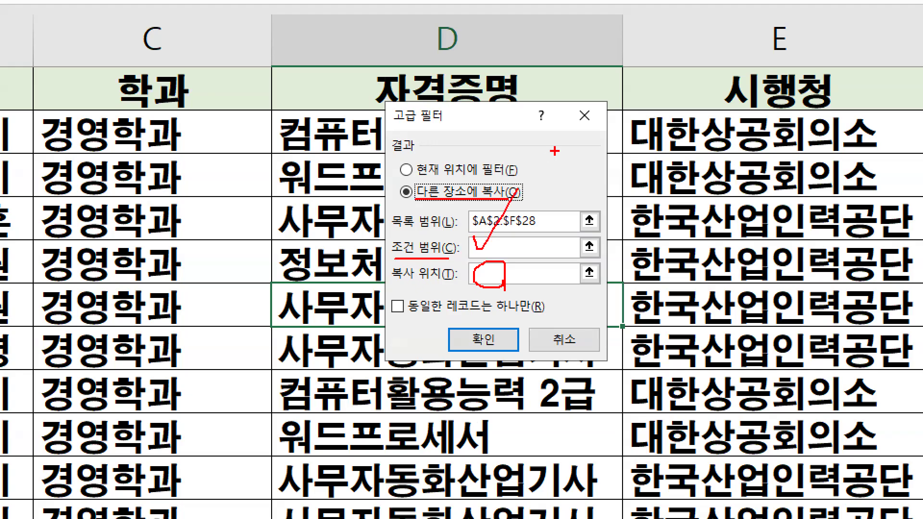
pyautogui.press('Escape')
pyautogui.click(459, 224)
pyautogui.hotkey('ctrl', '1')
pyautogui.click(459, 237)
pyautogui.moveTo(446, 205)
pyautogui.mouseDown()
pyautogui.moveTo(454, 216)
pyautogui.moveTo(489, 180)
pyautogui.mouseUp()
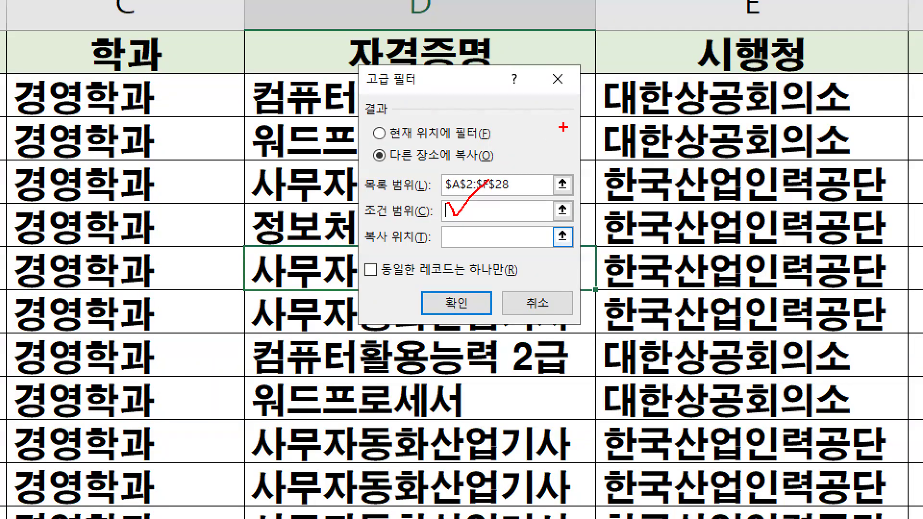
pyautogui.press('Escape')
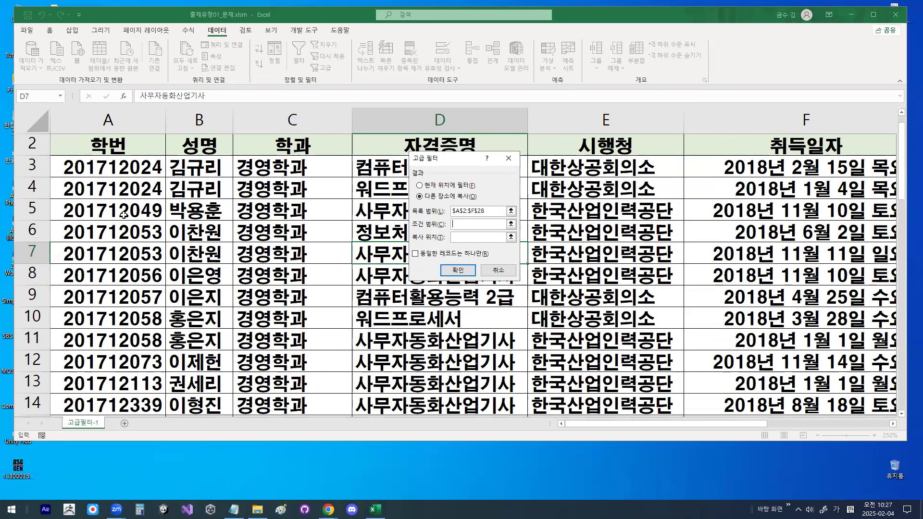
# Set the Advanced Filter criteria range to A30:A31
pyautogui.scroll(-6, 123, 215)
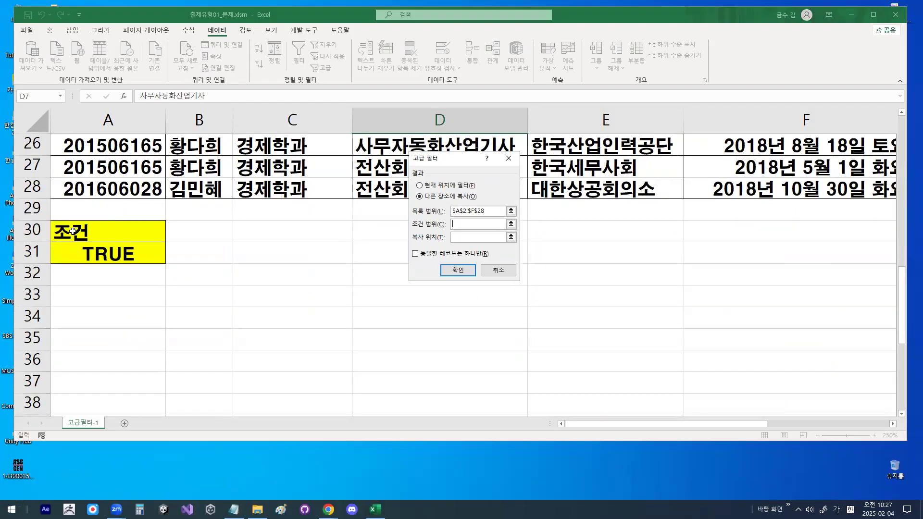
pyautogui.hotkey('ctrl', '1')
pyautogui.moveTo(115, 231)
pyautogui.mouseDown()
pyautogui.moveTo(104, 253)
pyautogui.moveTo(135, 216)
pyautogui.moveTo(103, 249)
pyautogui.moveTo(75, 216)
pyautogui.moveTo(90, 238)
pyautogui.mouseUp()
pyautogui.hotkey('ctrl', '1')
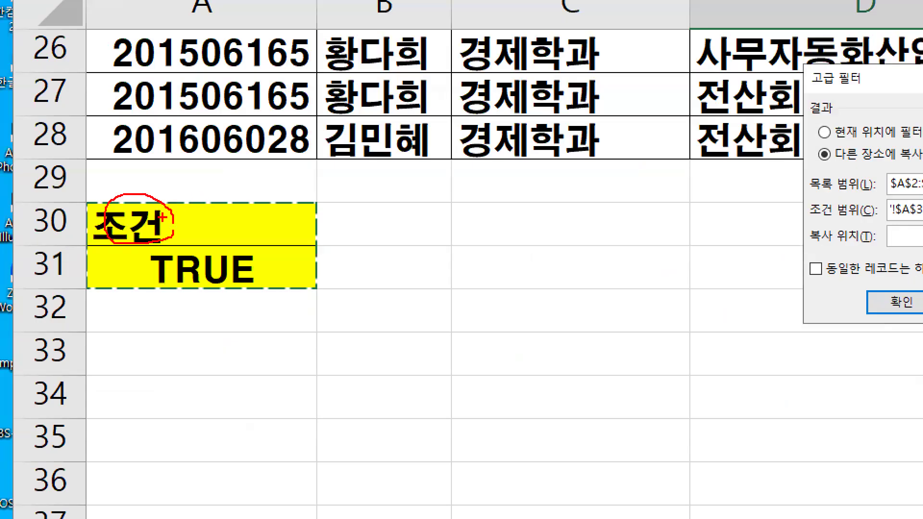
pyautogui.moveTo(268, 265)
pyautogui.mouseDown()
pyautogui.moveTo(172, 219)
pyautogui.moveTo(270, 249)
pyautogui.mouseUp()
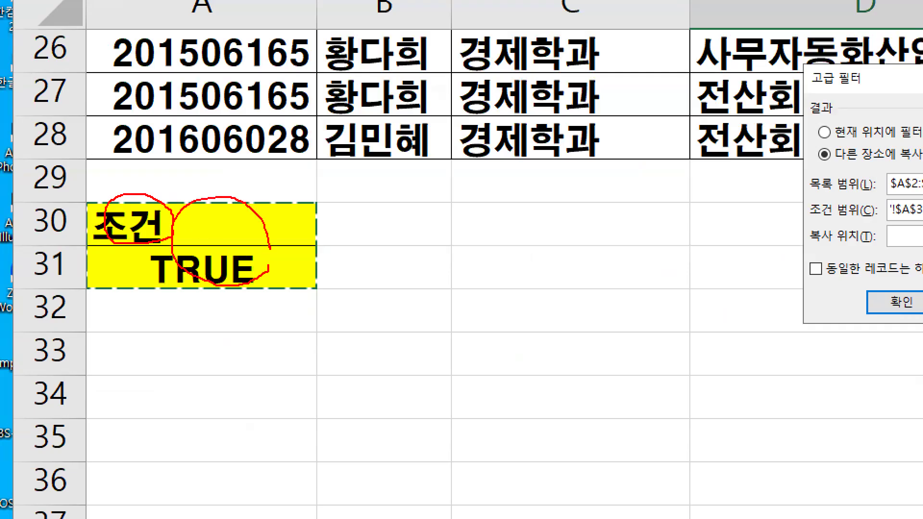
pyautogui.press('Escape')
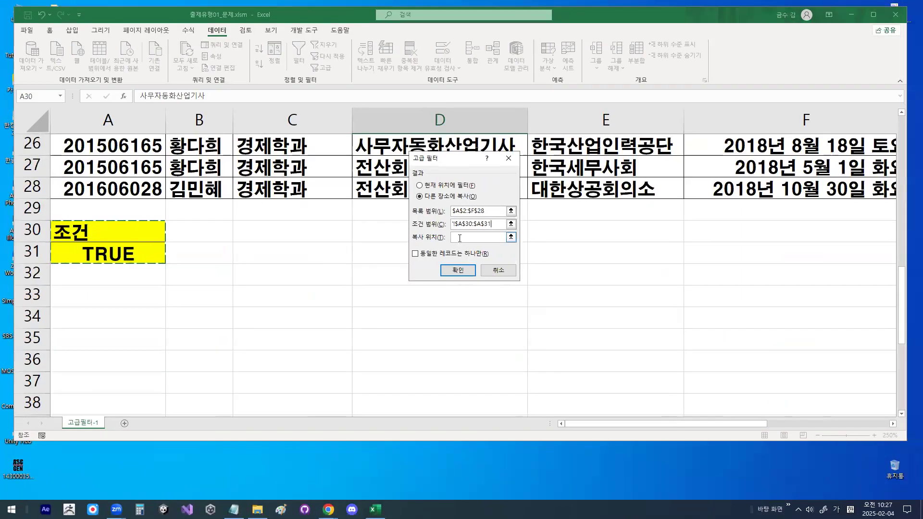
pyautogui.hotkey('ctrl', '1')
pyautogui.moveTo(470, 238)
pyautogui.mouseDown()
pyautogui.moveTo(459, 244)
pyautogui.moveTo(469, 231)
pyautogui.moveTo(472, 244)
pyautogui.moveTo(460, 241)
pyautogui.moveTo(525, 174)
pyautogui.mouseUp()
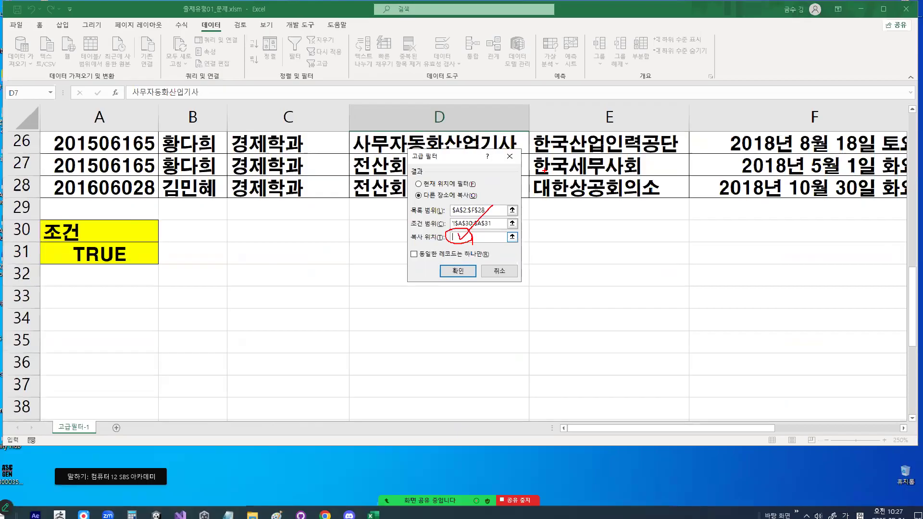
pyautogui.press('Escape')
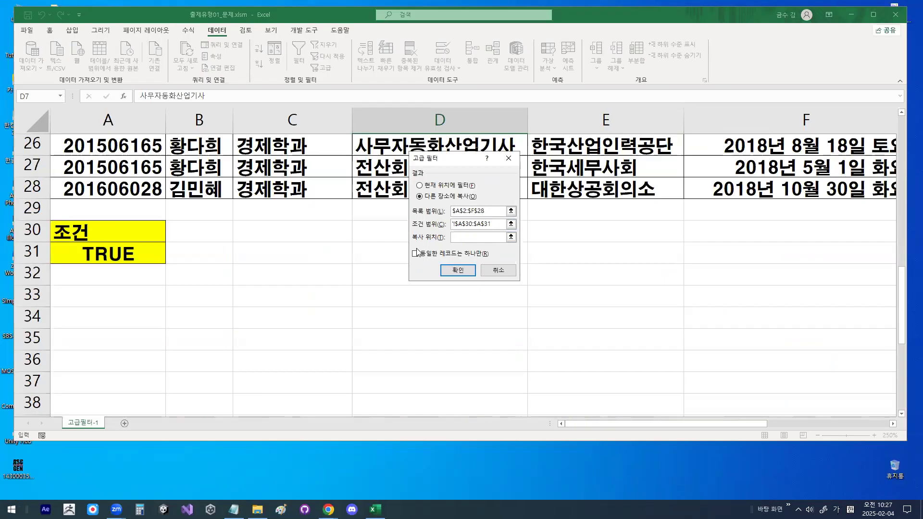
# Set the Copy to destination to cell A35 on the 고급필터-1 sheet
pyautogui.click(65, 343)
pyautogui.hotkey('ctrl', '1')
pyautogui.moveTo(68, 332)
pyautogui.mouseDown()
pyautogui.moveTo(73, 343)
pyautogui.moveTo(111, 297)
pyautogui.mouseUp()
pyautogui.press('Escape')
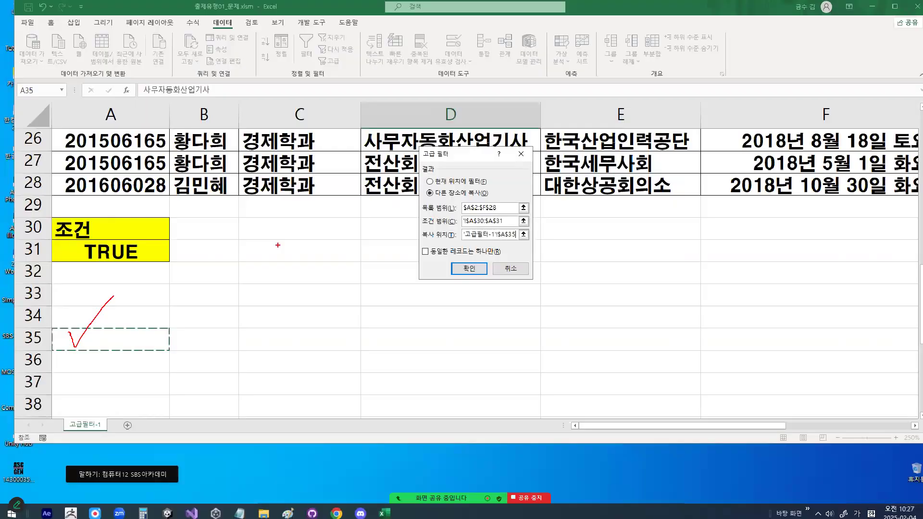
pyautogui.hotkey('ctrl', '1')
pyautogui.moveTo(510, 238)
pyautogui.mouseDown()
pyautogui.moveTo(467, 239)
pyautogui.moveTo(504, 241)
pyautogui.mouseUp()
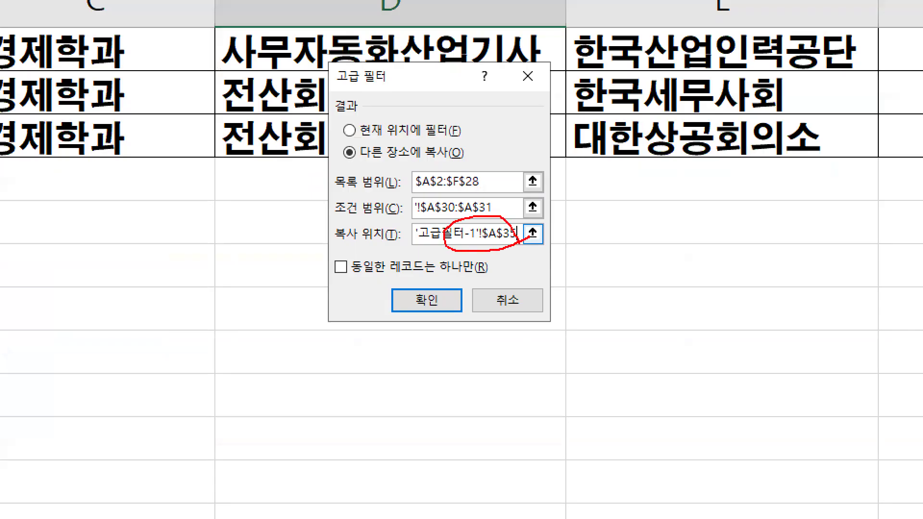
pyautogui.press('Escape')
# Run the filter and check the copied records from the row 35 header down to row 47
pyautogui.click(463, 264)
pyautogui.scroll(-7, 132, 298)
pyautogui.click(70, 302)
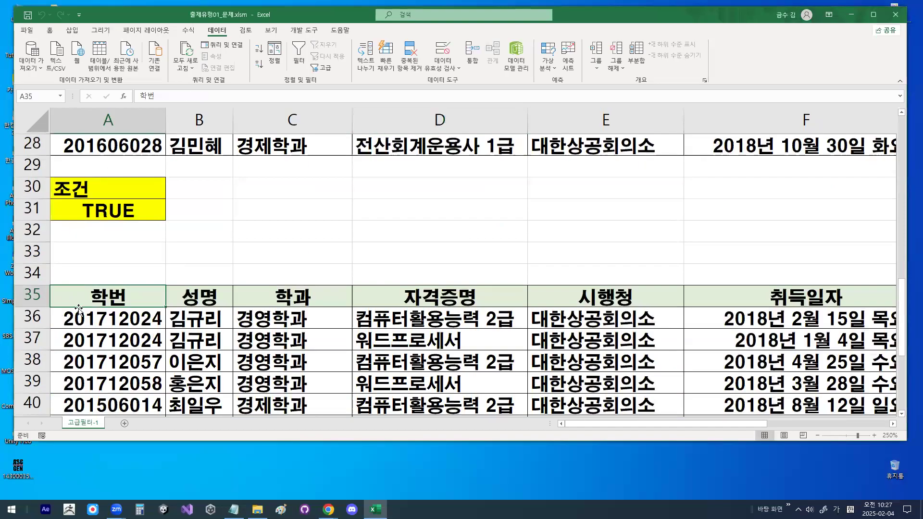
pyautogui.scroll(-4, 79, 310)
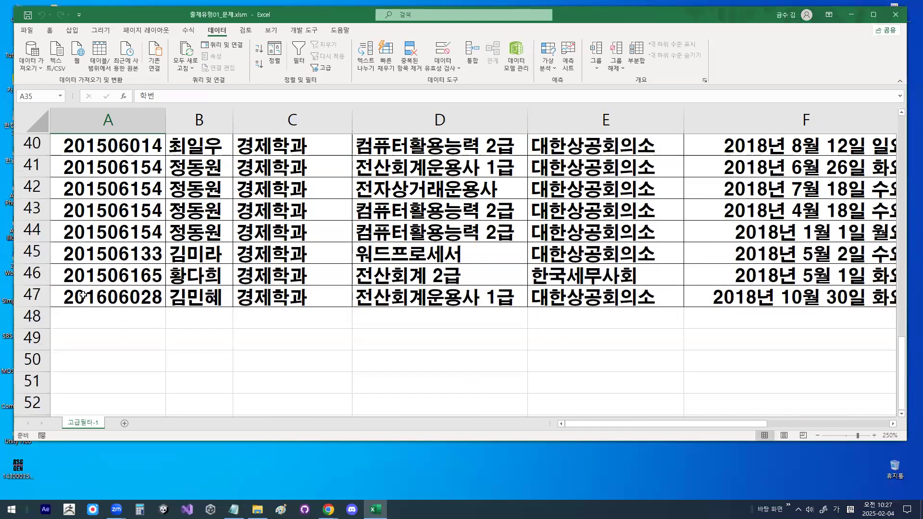
pyautogui.click(83, 295)
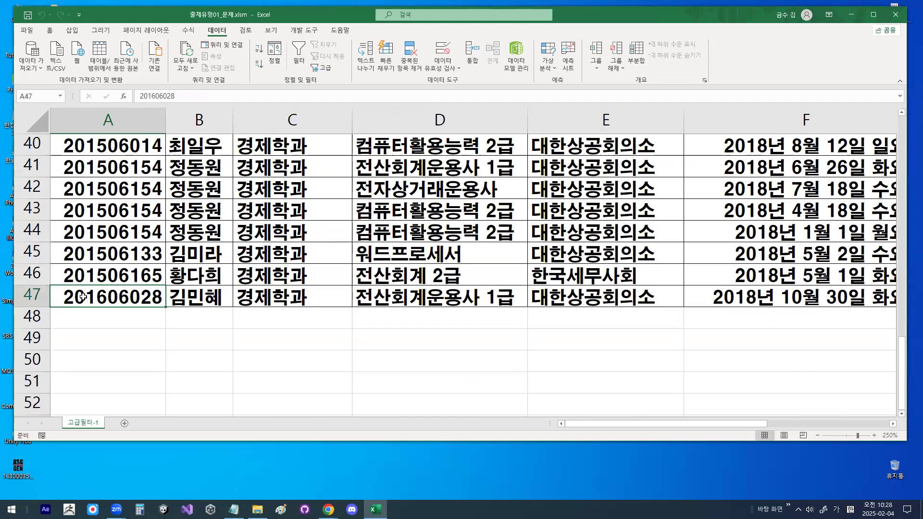
pyautogui.scroll(2, 82, 295)
pyautogui.click(131, 213)
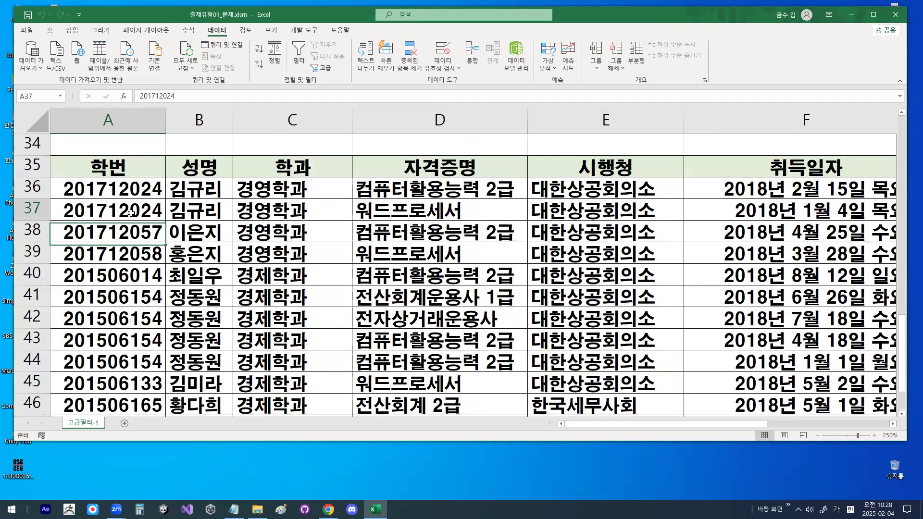
pyautogui.scroll(2, 134, 215)
# Inspect the OR formula in A31 without changing it, then compare against the class notes
pyautogui.doubleClick(135, 214)
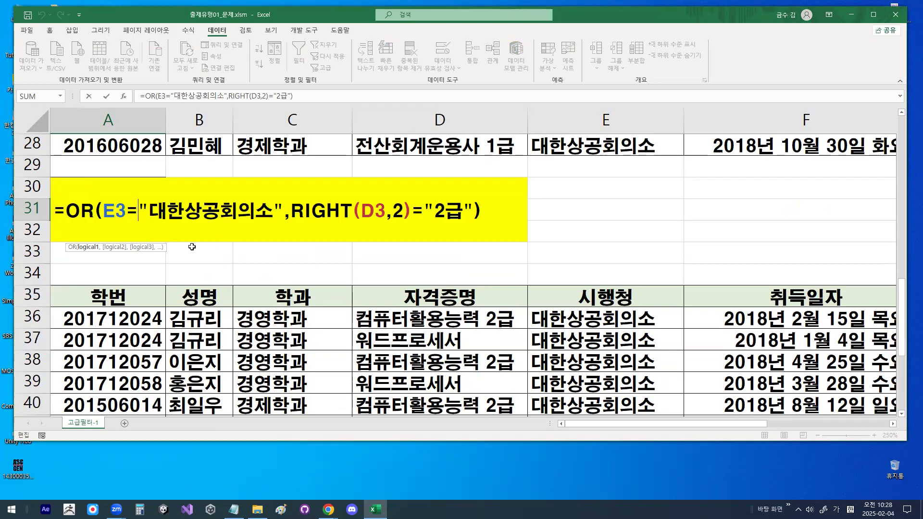
pyautogui.press('Escape')
pyautogui.scroll(-2, 322, 314)
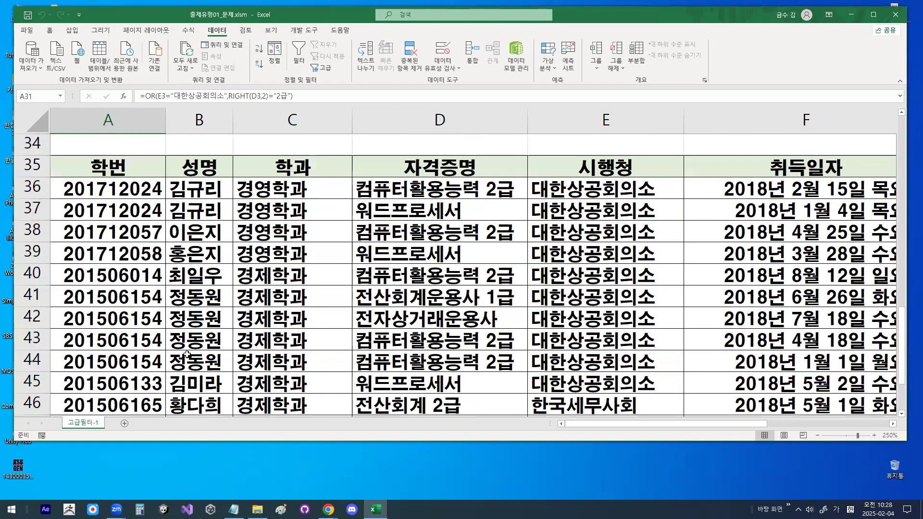
pyautogui.scroll(2, 241, 384)
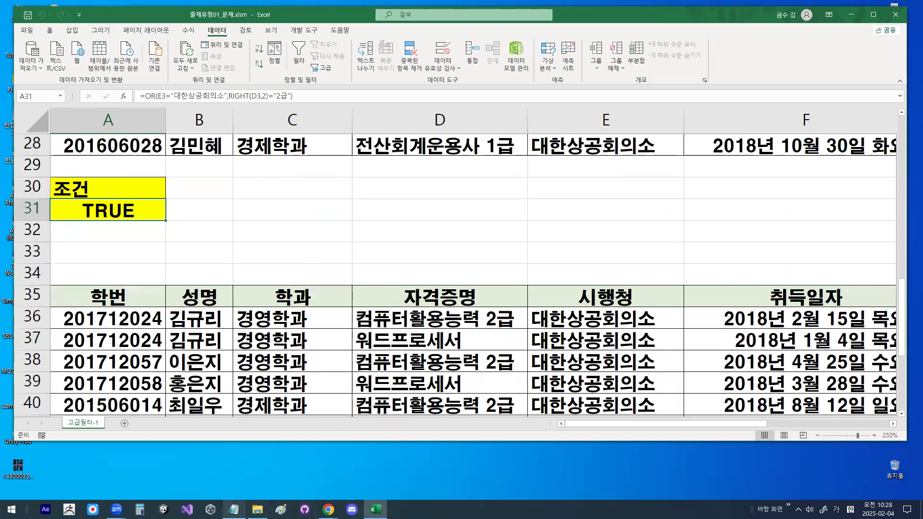
pyautogui.click(233, 509)
pyautogui.click(271, 172)
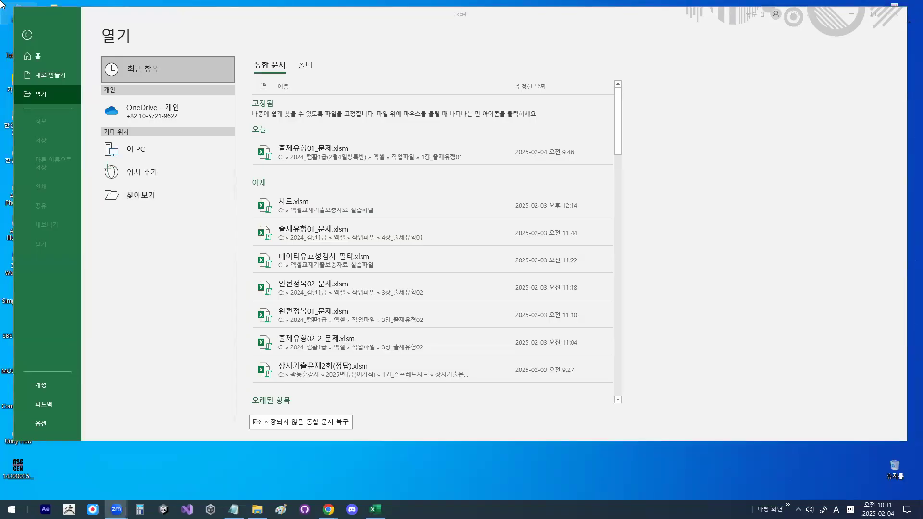
# Browse to 완전정복01_문제.xlsm and open it, showing its 고급필터-2 employee sheet
pyautogui.click(141, 195)
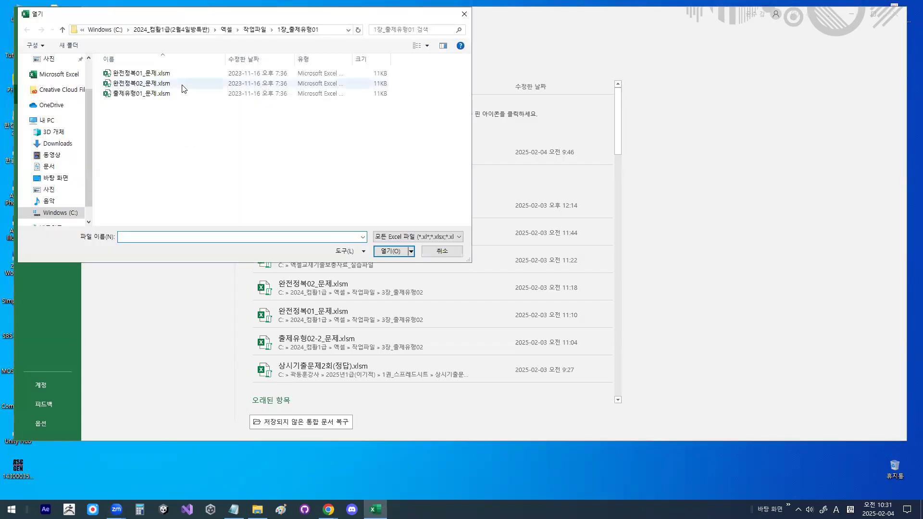
pyautogui.click(130, 74)
pyautogui.hotkey('ctrl', '1')
pyautogui.click(176, 62)
pyautogui.moveTo(208, 71)
pyautogui.mouseDown()
pyautogui.moveTo(97, 84)
pyautogui.moveTo(197, 69)
pyautogui.mouseUp()
pyautogui.press('Escape')
pyautogui.doubleClick(131, 74)
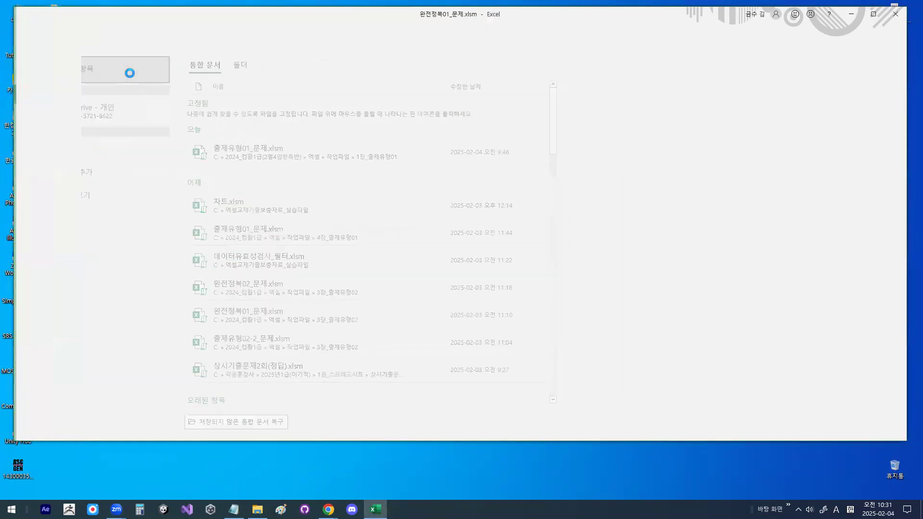
pyautogui.scroll(8, 126, 282)
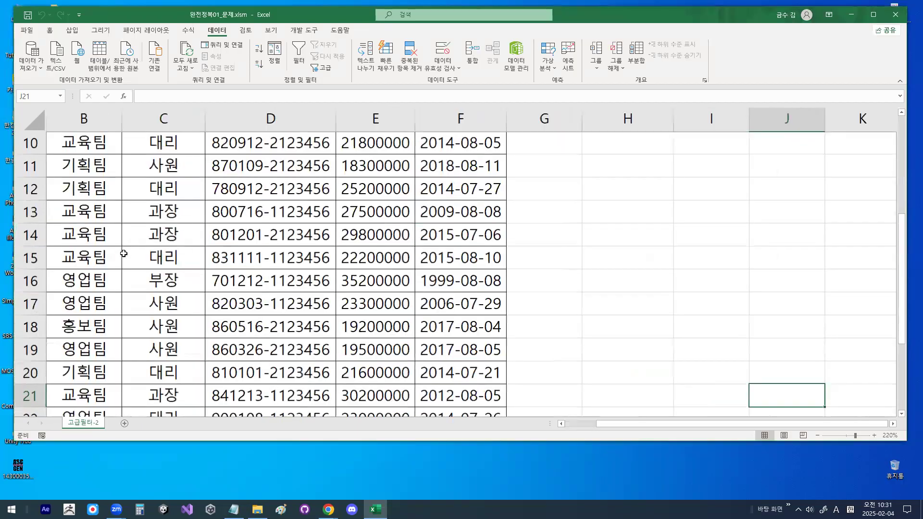
pyautogui.click(190, 206)
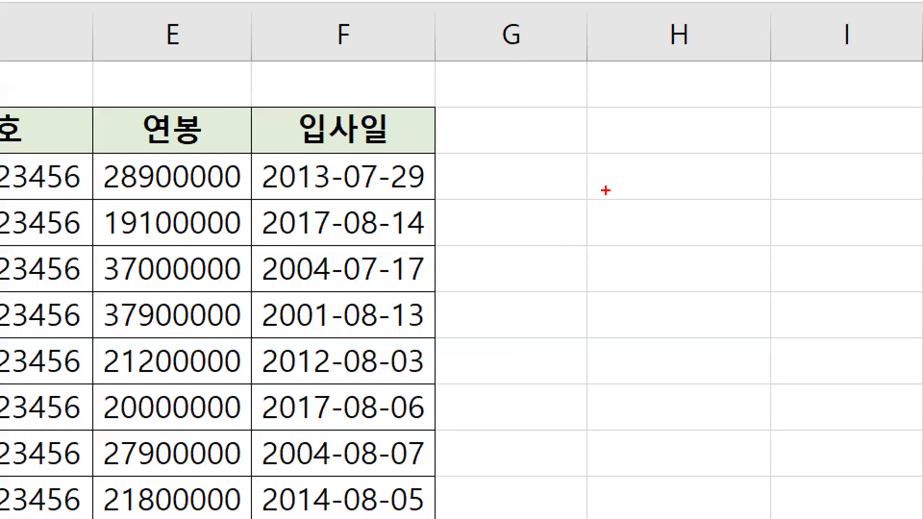
pyautogui.moveTo(625, 192)
pyautogui.mouseDown()
pyautogui.moveTo(542, 176)
pyautogui.moveTo(604, 182)
pyautogui.mouseUp()
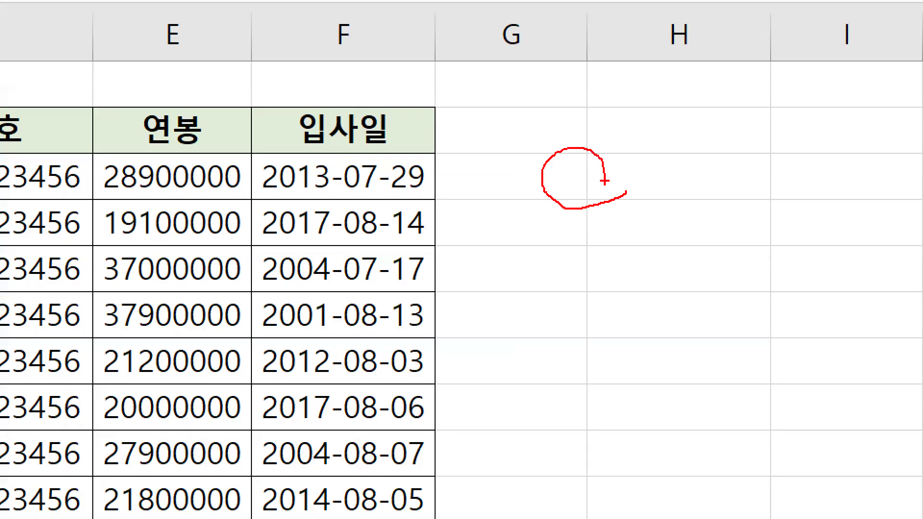
pyautogui.press('Escape')
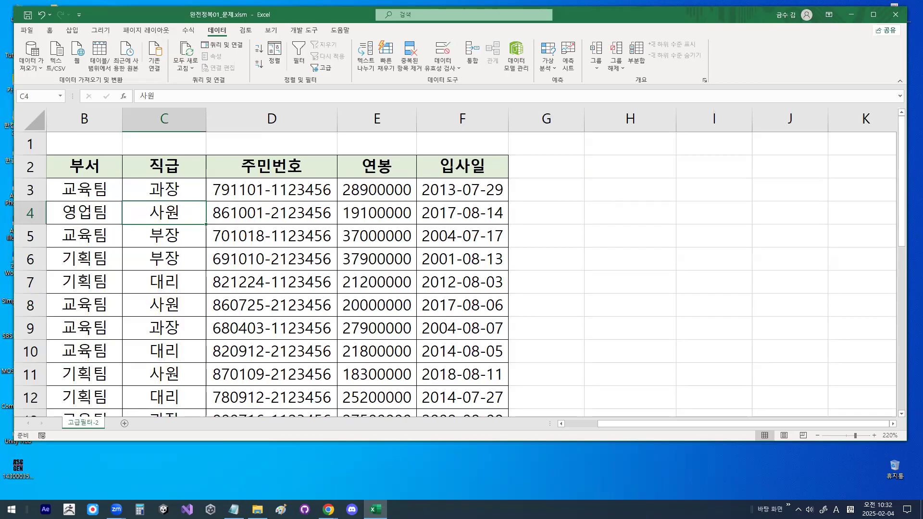
# Bring up the Notepad notes and mark the 함수정리 heading and MEDIAN's 범위 argument
pyautogui.hotkey('alt', 'Tab')
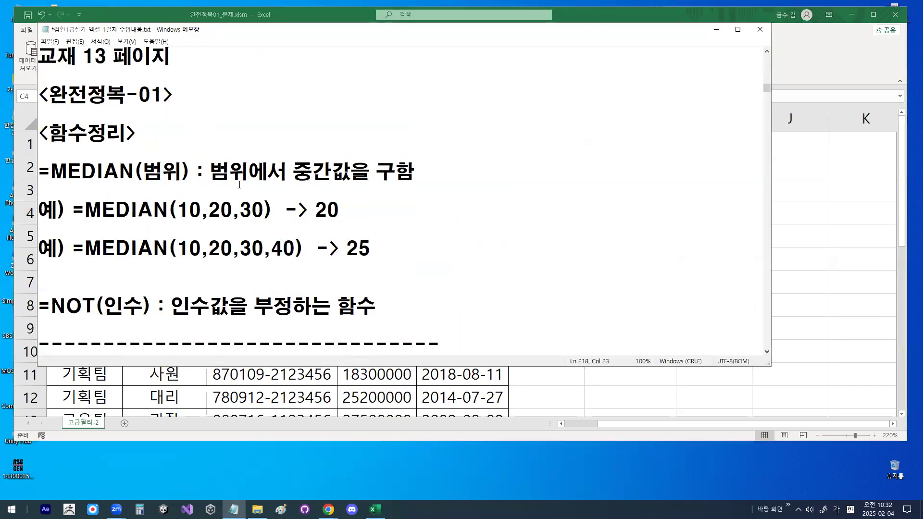
pyautogui.hotkey('ctrl', '2')
pyautogui.moveTo(52, 145); pyautogui.dragTo(124, 141)
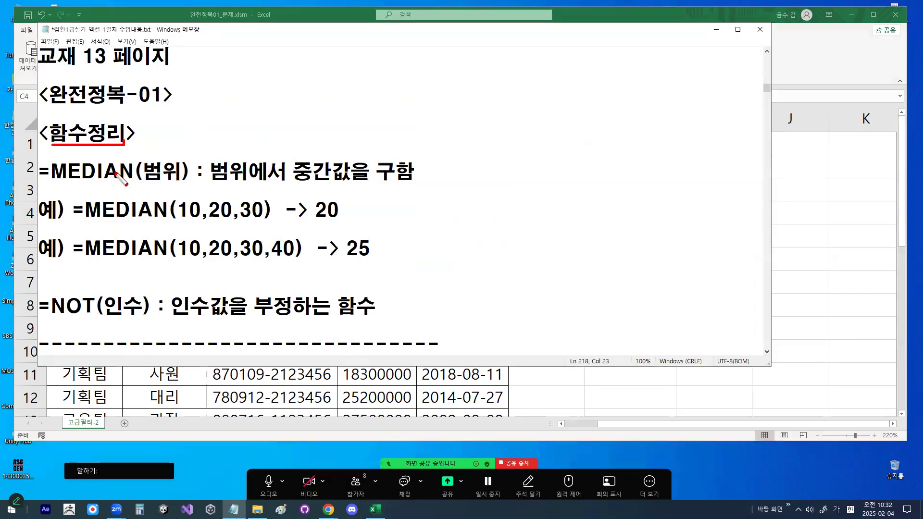
pyautogui.moveTo(52, 179); pyautogui.dragTo(105, 178)
pyautogui.moveTo(179, 186)
pyautogui.mouseDown()
pyautogui.moveTo(144, 161)
pyautogui.moveTo(190, 180)
pyautogui.moveTo(254, 188)
pyautogui.mouseUp()
pyautogui.moveTo(341, 184)
pyautogui.mouseDown()
pyautogui.moveTo(326, 188)
pyautogui.moveTo(336, 150)
pyautogui.moveTo(347, 180)
pyautogui.mouseUp()
# Annotate both MEDIAN examples, circling the result 20 and marking the middle values 20 and 30
pyautogui.moveTo(89, 220); pyautogui.dragTo(269, 221)
pyautogui.moveTo(223, 191); pyautogui.dragTo(243, 171)
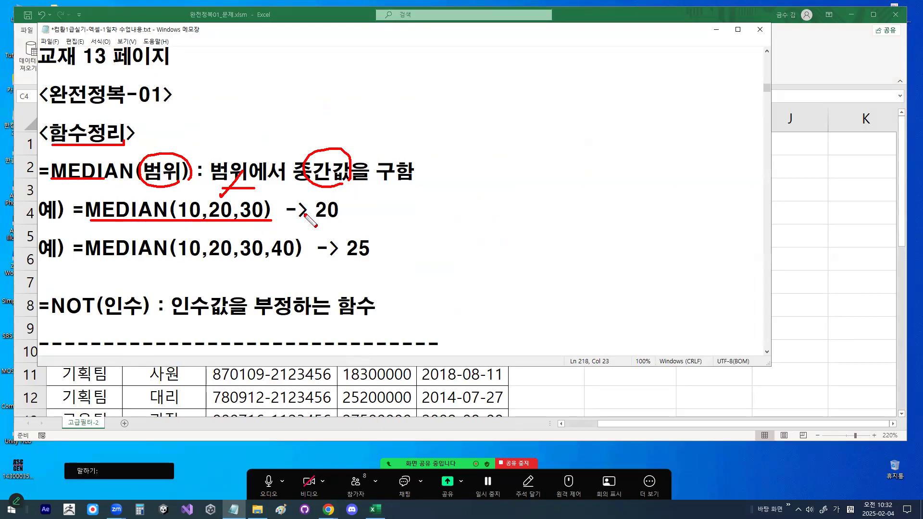
pyautogui.moveTo(317, 218); pyautogui.dragTo(343, 208)
pyautogui.moveTo(186, 260); pyautogui.dragTo(295, 260)
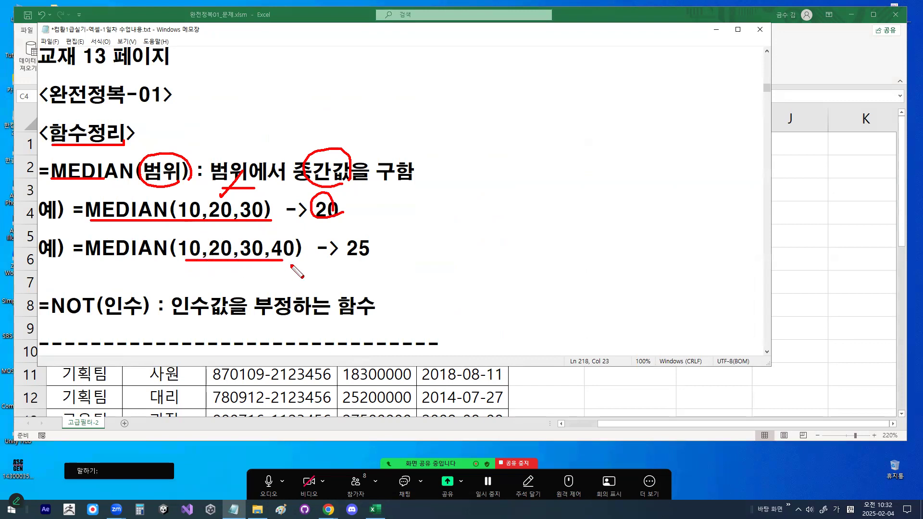
pyautogui.moveTo(208, 227)
pyautogui.mouseDown()
pyautogui.moveTo(204, 246)
pyautogui.moveTo(166, 263)
pyautogui.mouseUp()
pyautogui.moveTo(304, 233)
pyautogui.mouseDown()
pyautogui.moveTo(267, 263)
pyautogui.moveTo(212, 257)
pyautogui.moveTo(262, 246)
pyautogui.mouseUp()
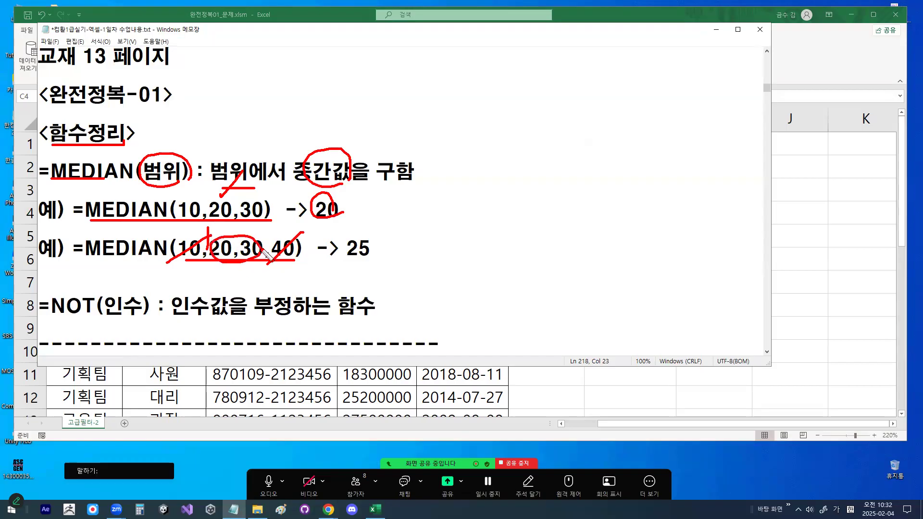
pyautogui.moveTo(224, 272)
pyautogui.mouseDown()
pyautogui.moveTo(245, 273)
pyautogui.moveTo(238, 294)
pyautogui.moveTo(274, 299)
pyautogui.mouseUp()
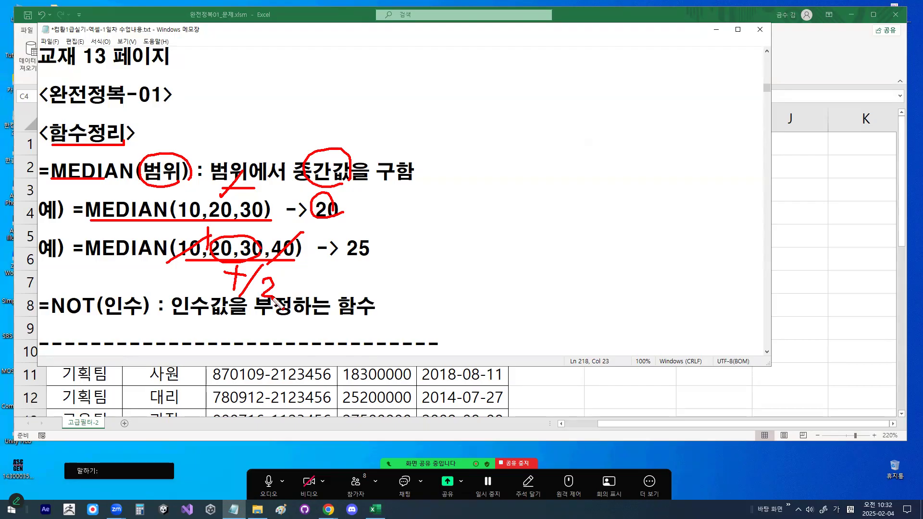
pyautogui.press('Escape')
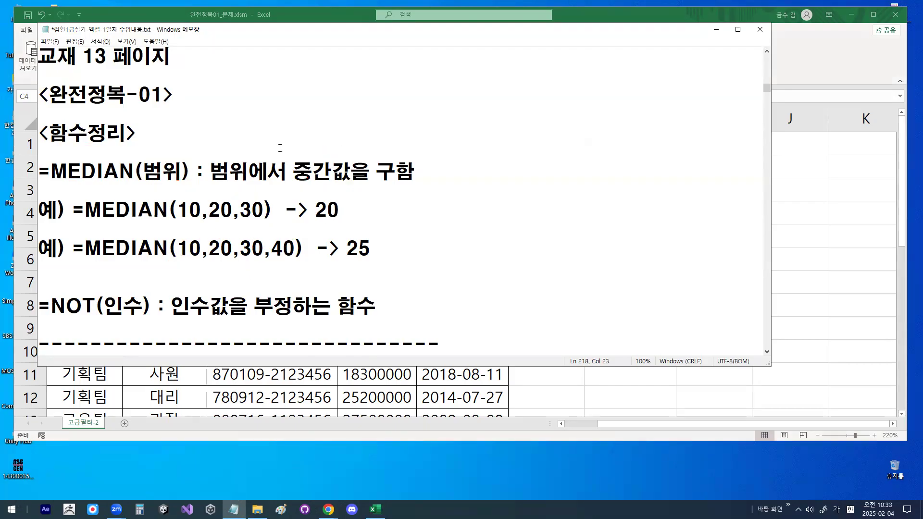
# Highlight 범위 and the second MEDIAN example's arguments and result in the notes
pyautogui.moveTo(145, 171); pyautogui.dragTo(179, 171)
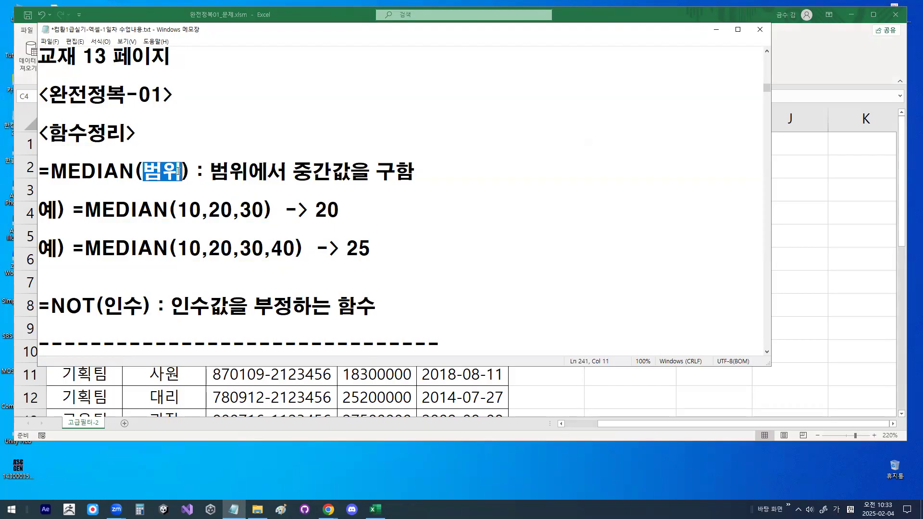
pyautogui.moveTo(72, 248); pyautogui.dragTo(375, 248)
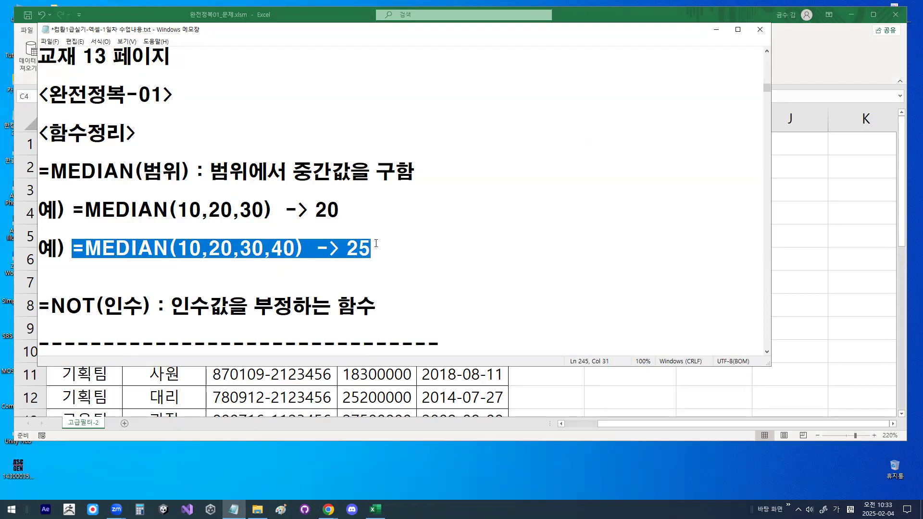
pyautogui.click(376, 243)
pyautogui.moveTo(102, 248); pyautogui.dragTo(316, 248)
pyautogui.click(321, 249)
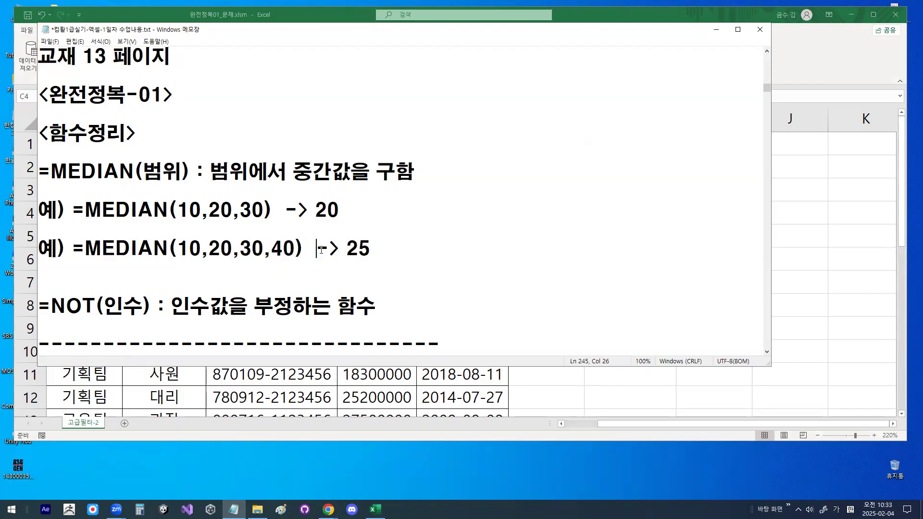
pyautogui.scroll(-1, 297, 240)
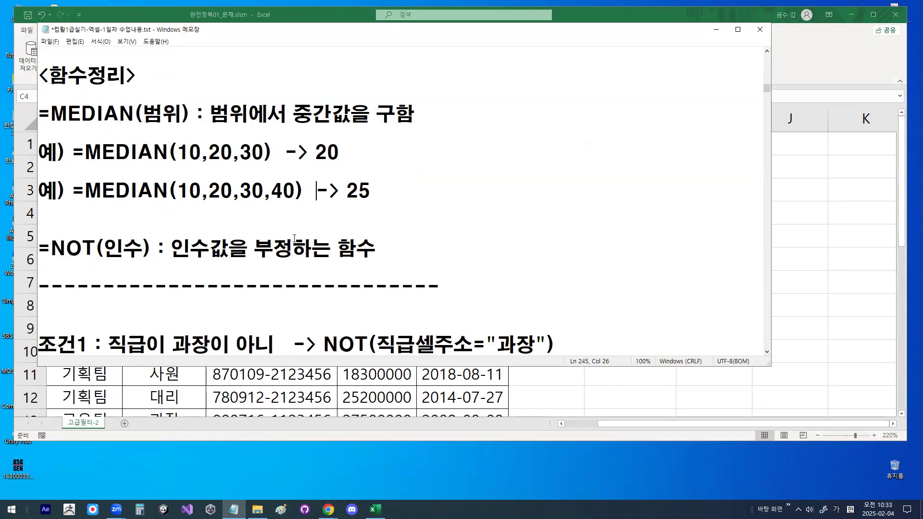
pyautogui.moveTo(171, 249); pyautogui.dragTo(371, 251)
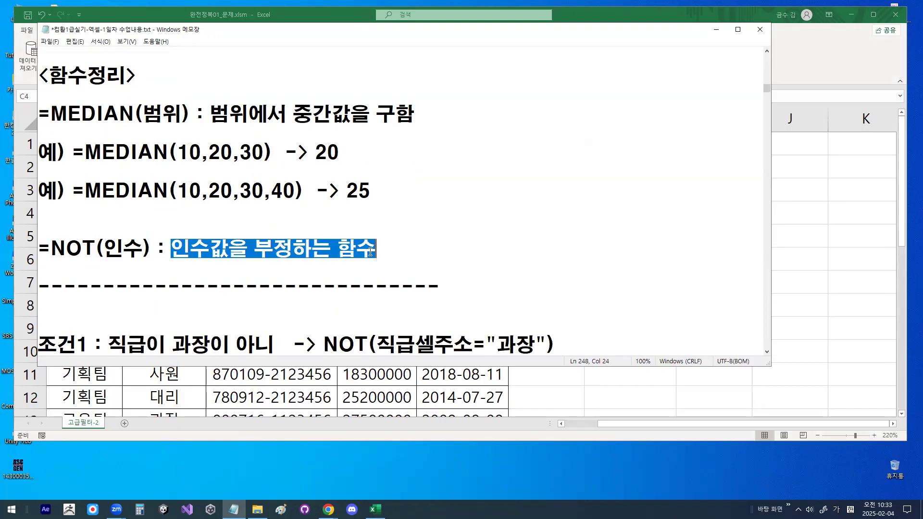
pyautogui.moveTo(105, 250); pyautogui.dragTo(140, 253)
pyautogui.moveTo(40, 248); pyautogui.dragTo(95, 247)
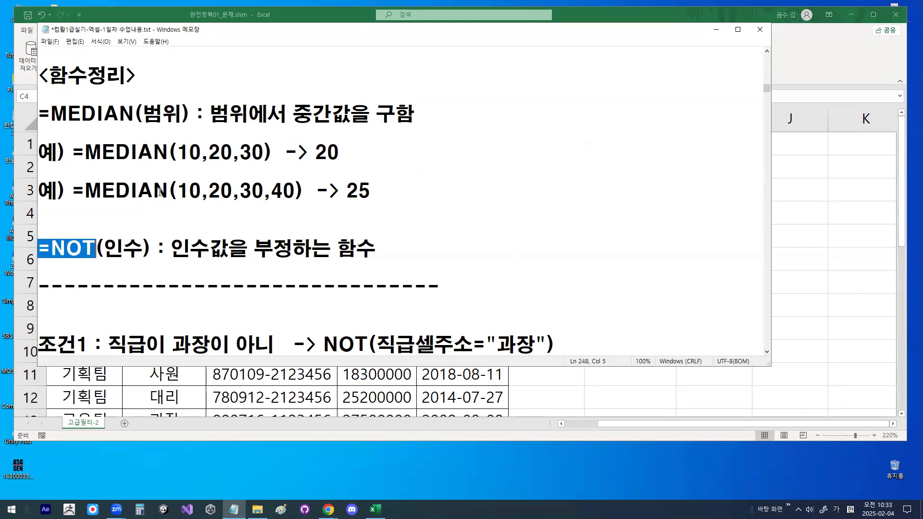
pyautogui.click(82, 114)
pyautogui.click(111, 242)
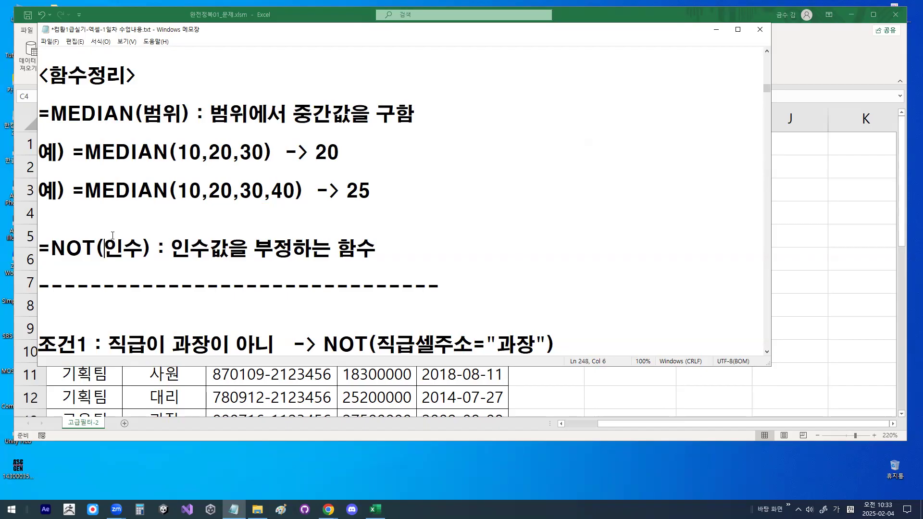
pyautogui.scroll(-2, 113, 236)
pyautogui.moveTo(111, 172); pyautogui.dragTo(281, 172)
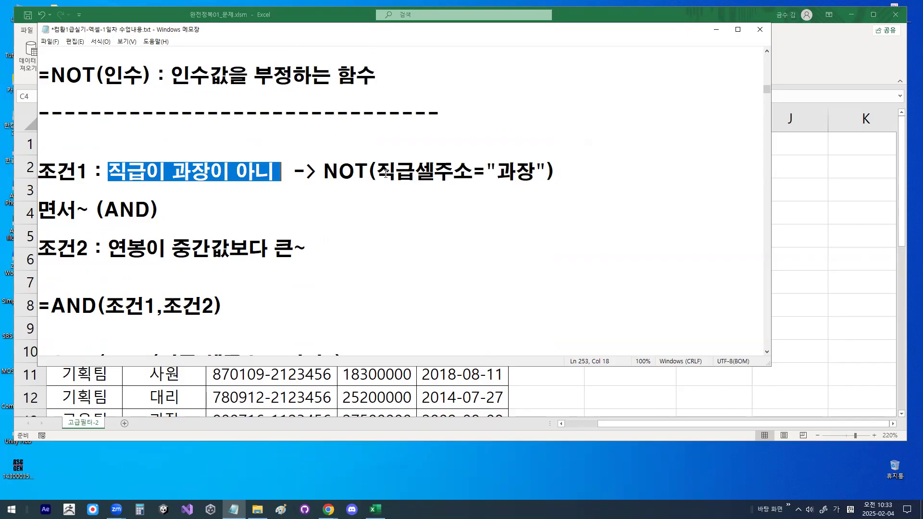
pyautogui.moveTo(377, 174); pyautogui.dragTo(391, 174)
pyautogui.moveTo(474, 170); pyautogui.dragTo(539, 168)
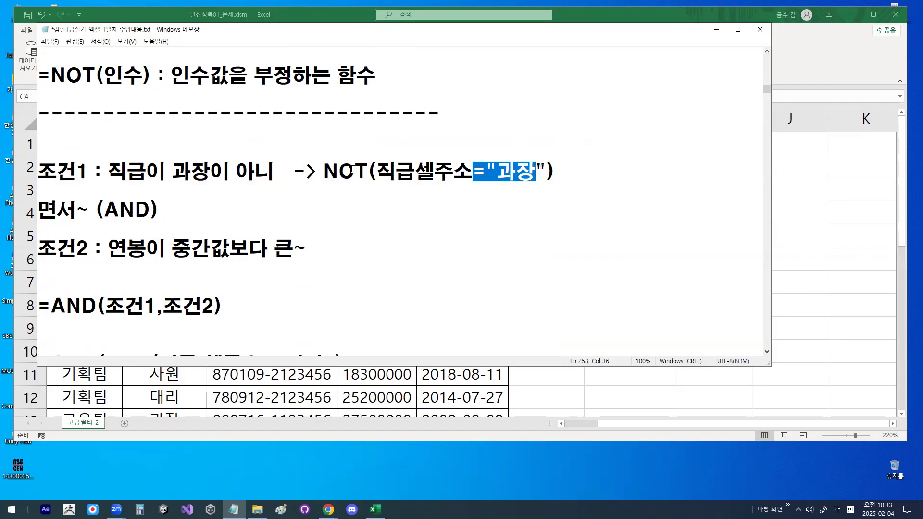
pyautogui.doubleClick(352, 169)
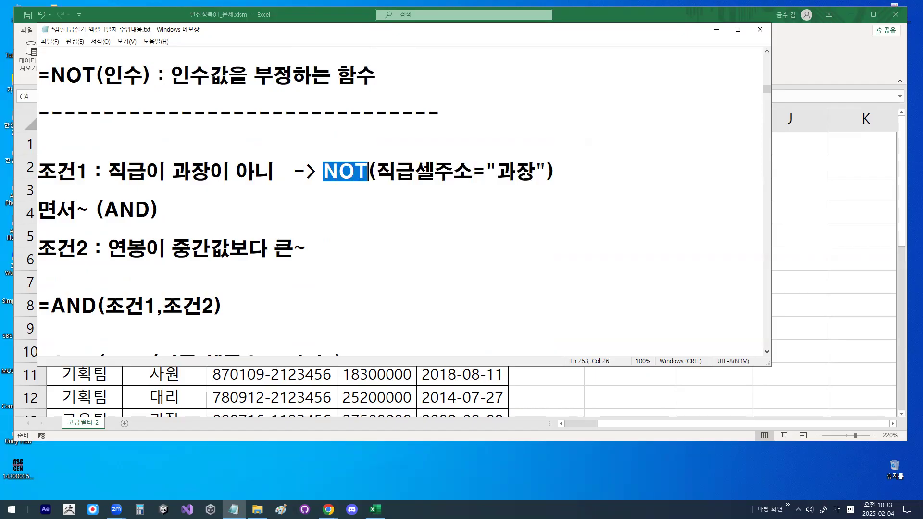
pyautogui.doubleClick(535, 168)
pyautogui.moveTo(473, 170); pyautogui.dragTo(486, 171)
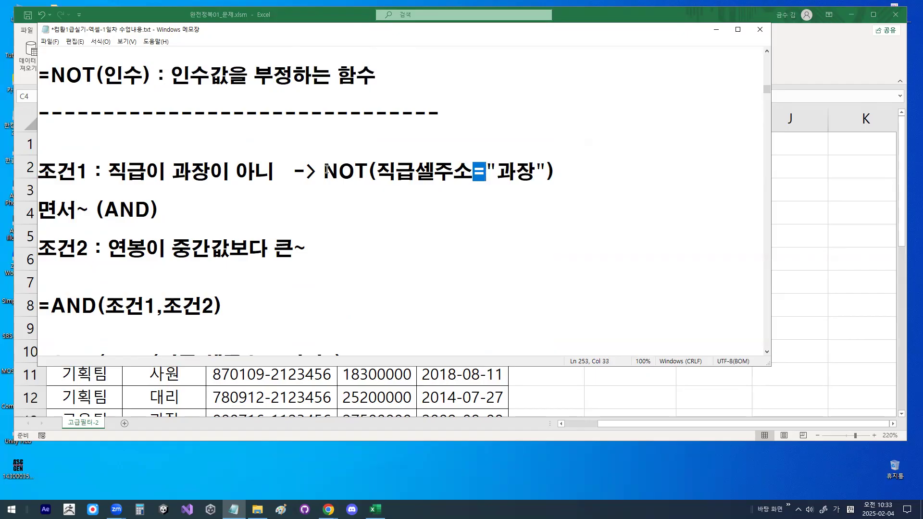
pyautogui.moveTo(324, 170); pyautogui.dragTo(369, 171)
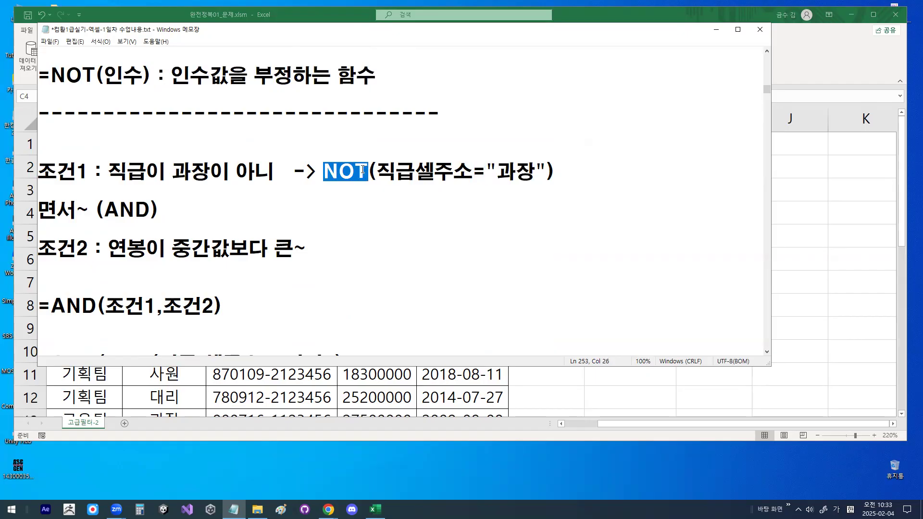
pyautogui.click(398, 163)
pyautogui.moveTo(332, 186)
pyautogui.mouseDown()
pyautogui.moveTo(561, 187)
pyautogui.moveTo(418, 178)
pyautogui.moveTo(544, 178)
pyautogui.mouseUp()
pyautogui.moveTo(376, 177)
pyautogui.mouseDown()
pyautogui.moveTo(328, 189)
pyautogui.moveTo(366, 160)
pyautogui.moveTo(373, 170)
pyautogui.mouseUp()
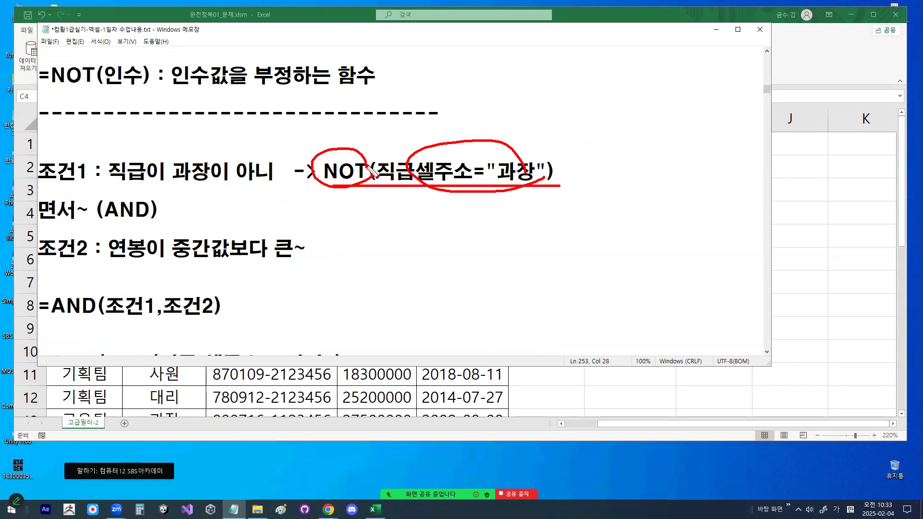
pyautogui.press('Escape')
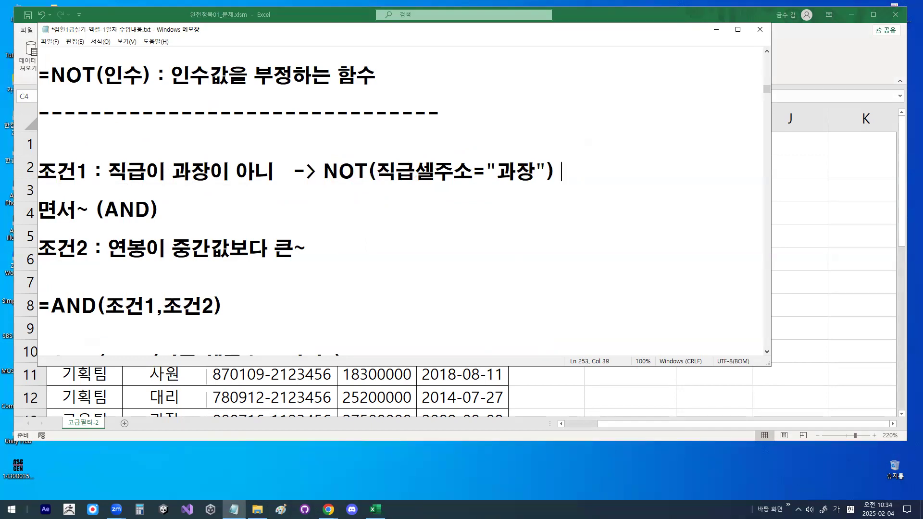
# Type the alternative condition 직급셀주소<>"과장" after the NOT formula on the 조건1 line
pyautogui.write('셀주소')
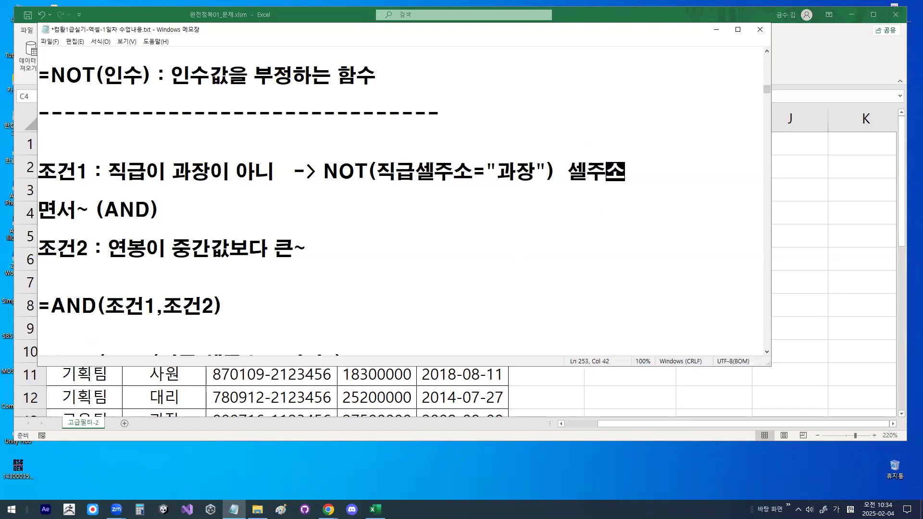
pyautogui.press('BackSpace')
pyautogui.press('BackSpace')
pyautogui.press('BackSpace')
pyautogui.write('직급셀주')
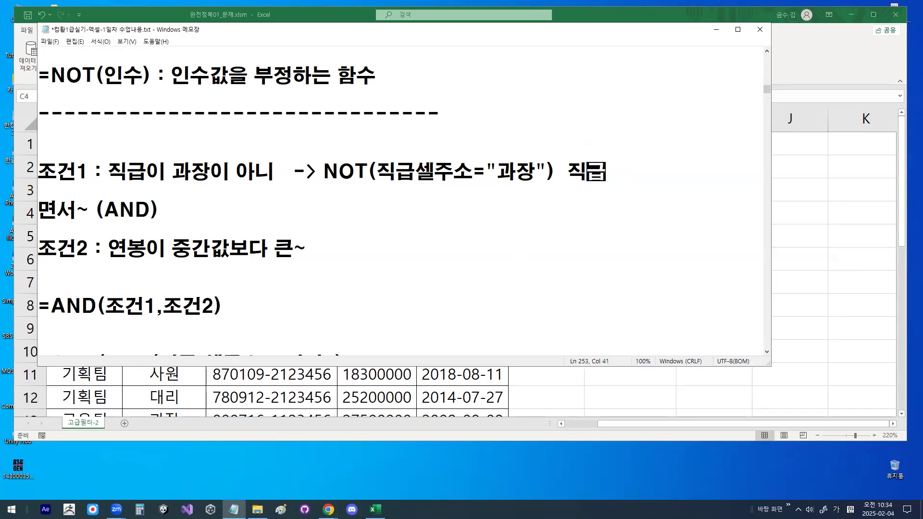
pyautogui.write('소<>')
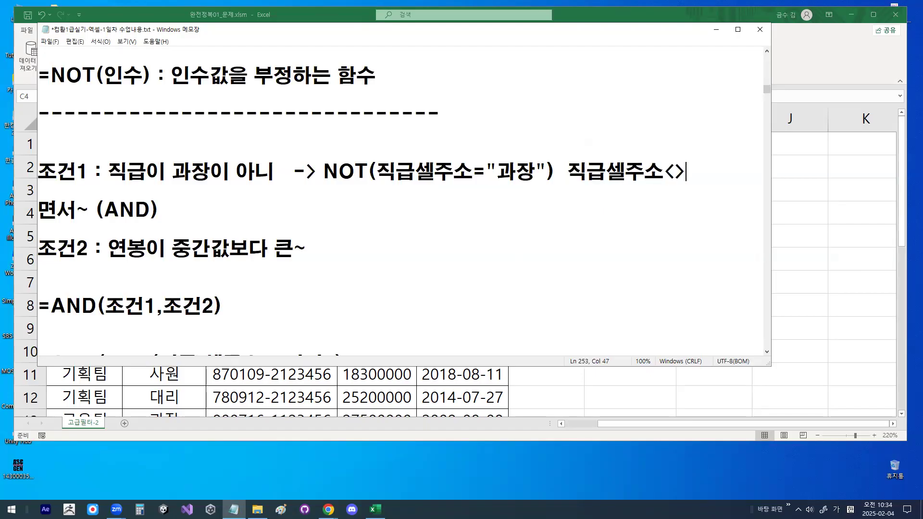
pyautogui.write('"과장?')
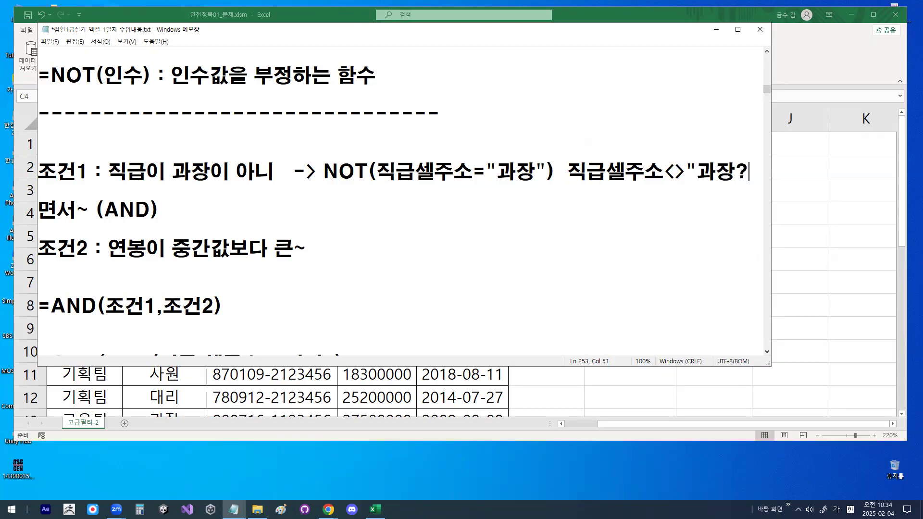
pyautogui.press('BackSpace')
pyautogui.moveTo(772, 162); pyautogui.dragTo(823, 160)
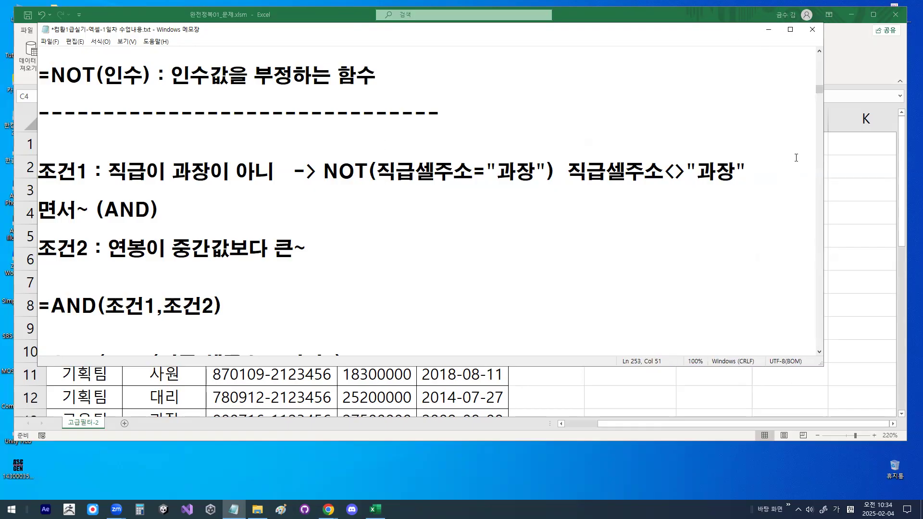
# Magnify the 조건1 line and mark up the NOT and not-equal versions of the condition
pyautogui.hotkey('ctrl', '1')
pyautogui.click(400, 171)
pyautogui.moveTo(545, 99); pyautogui.dragTo(410, 307)
pyautogui.moveTo(428, 141); pyautogui.dragTo(539, 312)
pyautogui.press('Escape')
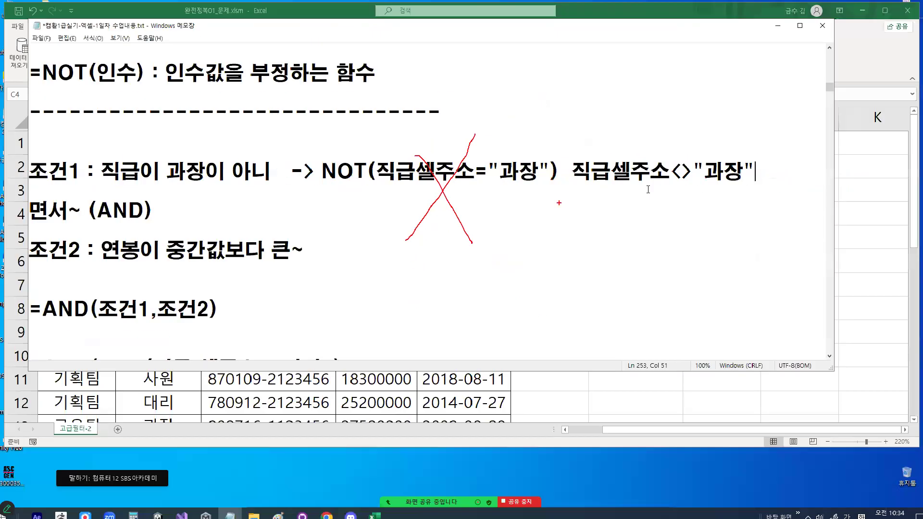
pyautogui.hotkey('ctrl', '1')
pyautogui.click(678, 156)
pyautogui.moveTo(768, 208)
pyautogui.mouseDown()
pyautogui.moveTo(603, 285)
pyautogui.moveTo(765, 308)
pyautogui.mouseUp()
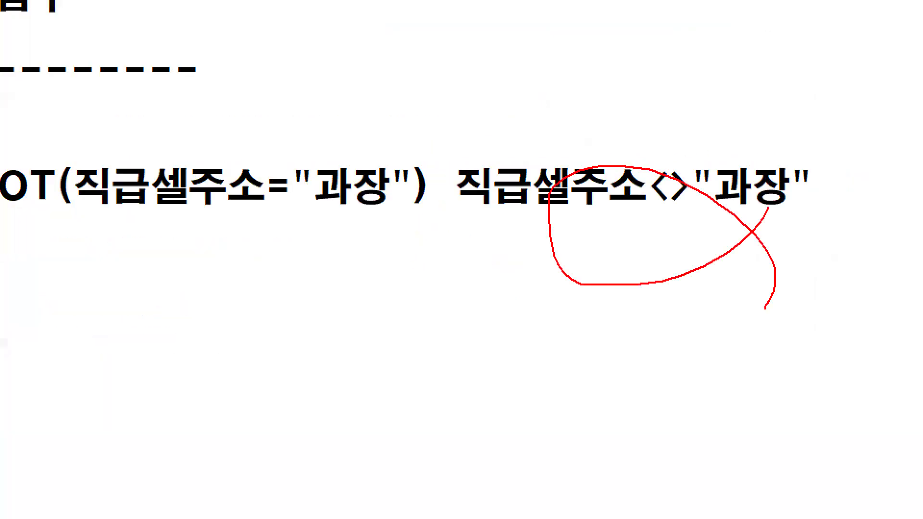
pyautogui.press('Escape')
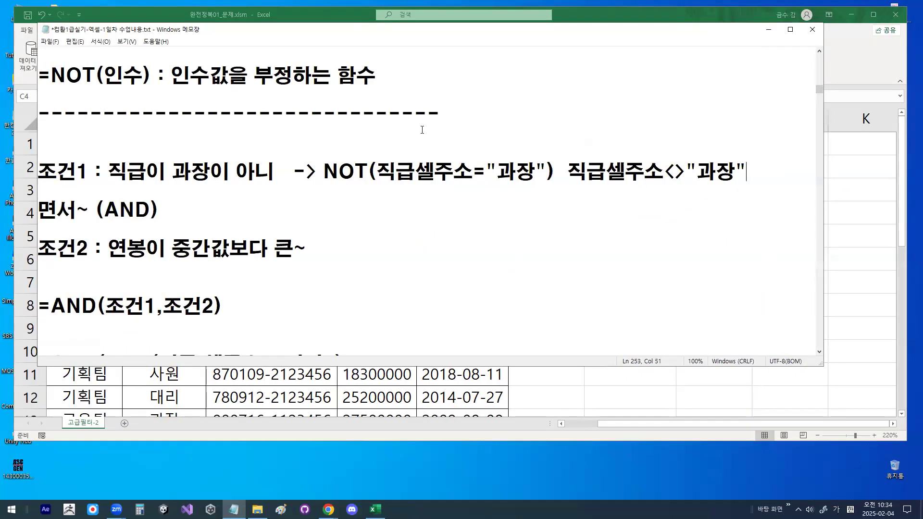
# Magnify again and circle the NOT in the original formula
pyautogui.hotkey('ctrl', '1')
pyautogui.click(336, 176)
pyautogui.moveTo(395, 167)
pyautogui.mouseDown()
pyautogui.moveTo(311, 145)
pyautogui.moveTo(388, 166)
pyautogui.mouseUp()
pyautogui.moveTo(342, 120); pyautogui.dragTo(433, 34)
pyautogui.press('Escape')
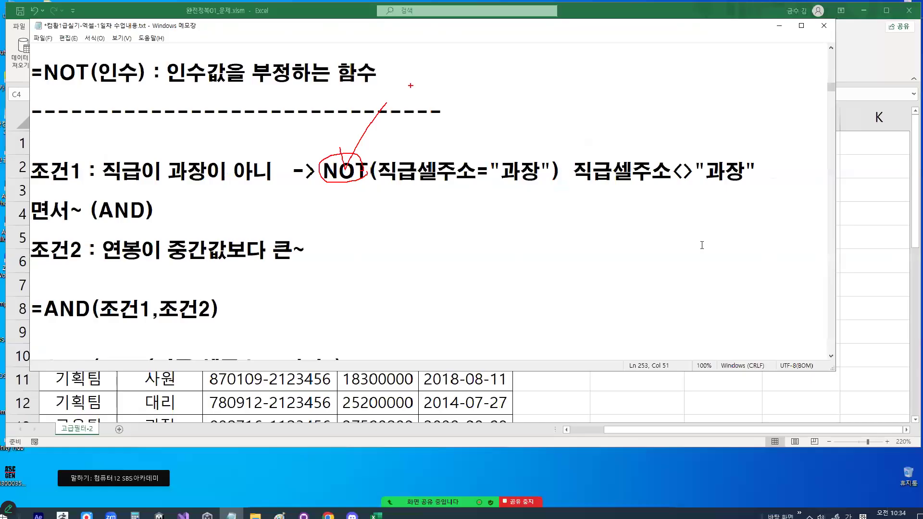
# Delete the 직급셀주소<>"과장" expression, leaving only the NOT form on 조건1
pyautogui.moveTo(568, 171); pyautogui.dragTo(757, 172)
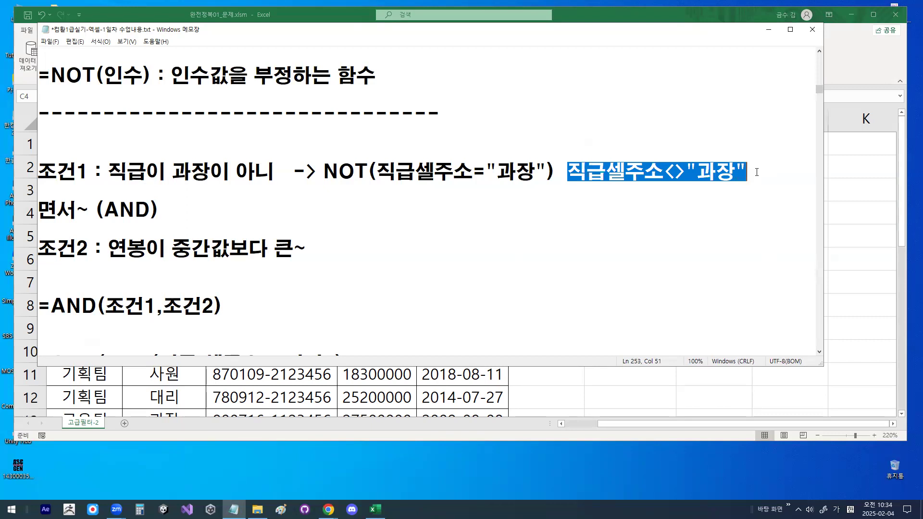
pyautogui.moveTo(323, 172); pyautogui.dragTo(369, 171)
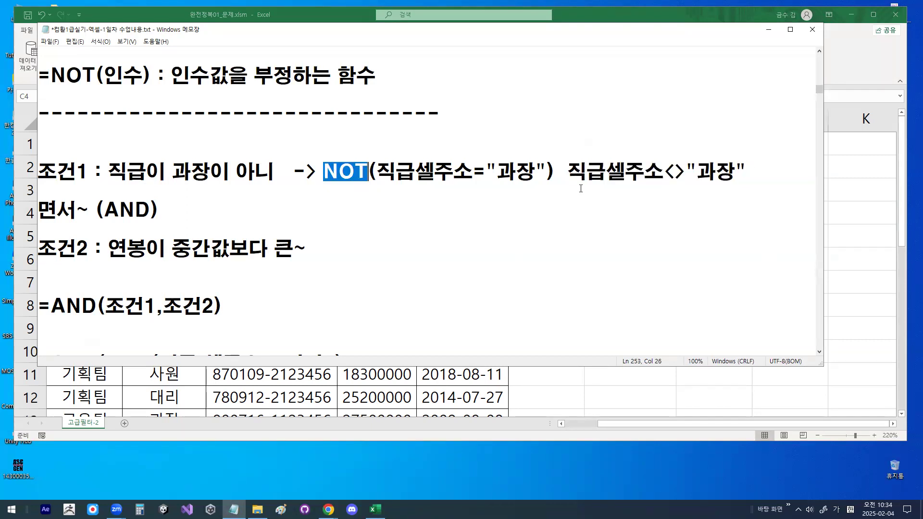
pyautogui.moveTo(555, 173); pyautogui.dragTo(743, 172)
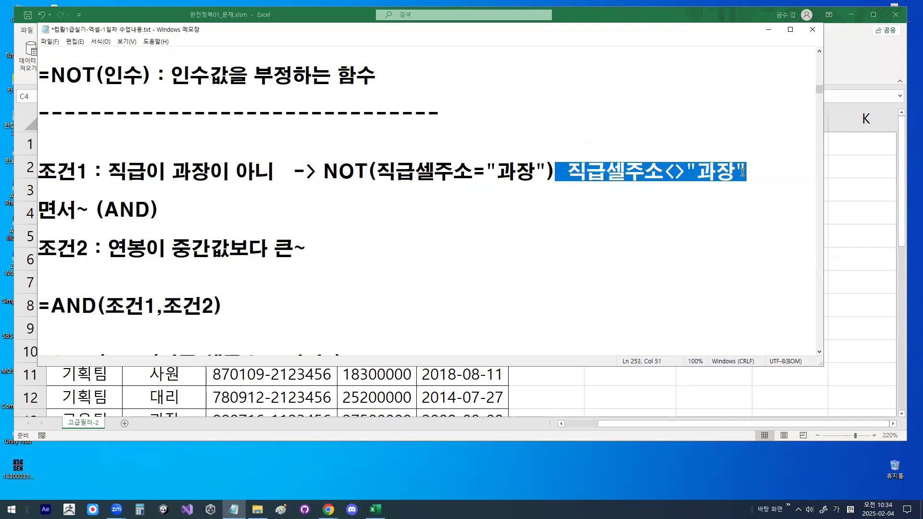
pyautogui.press('Delete')
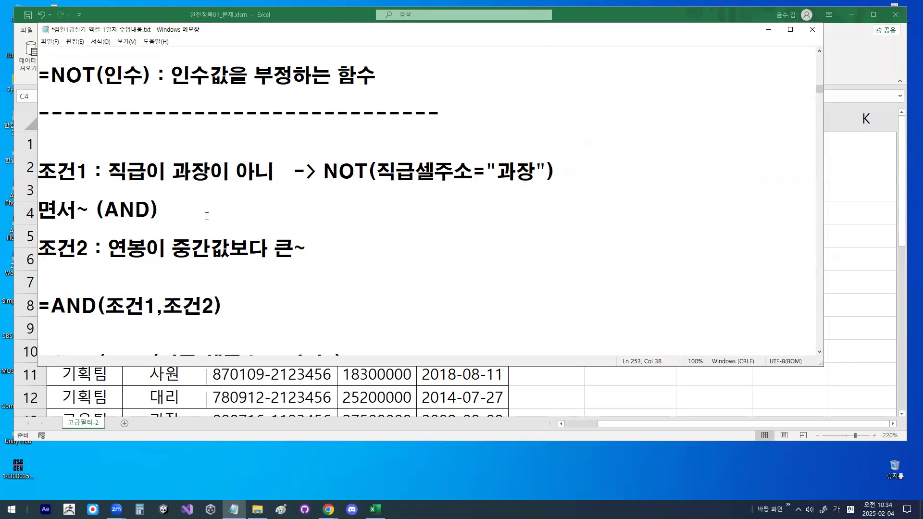
pyautogui.hotkey('ctrl', '2')
pyautogui.moveTo(115, 263); pyautogui.dragTo(147, 263)
pyautogui.press('Escape')
pyautogui.click(769, 29)
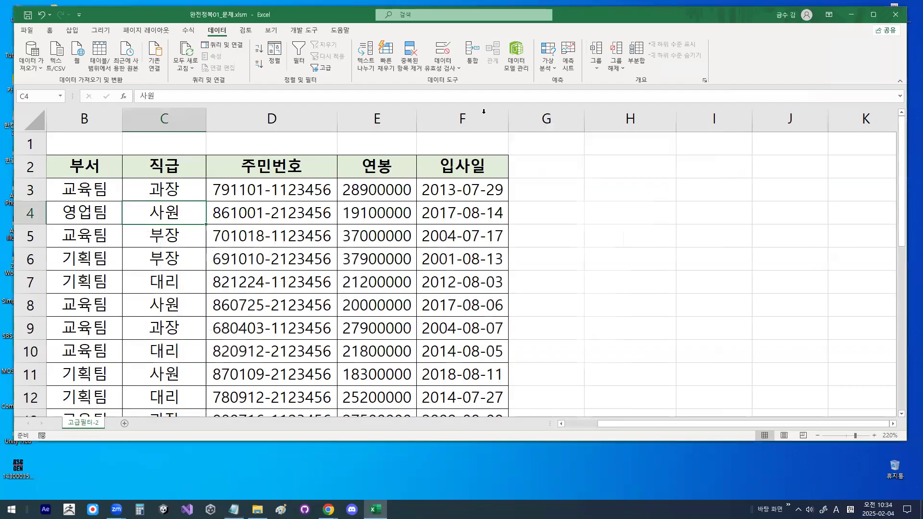
pyautogui.click(390, 191)
pyautogui.hotkey('ctrl', '1')
pyautogui.click(355, 189)
pyautogui.moveTo(463, 197)
pyautogui.mouseDown()
pyautogui.moveTo(401, 213)
pyautogui.moveTo(463, 196)
pyautogui.mouseUp()
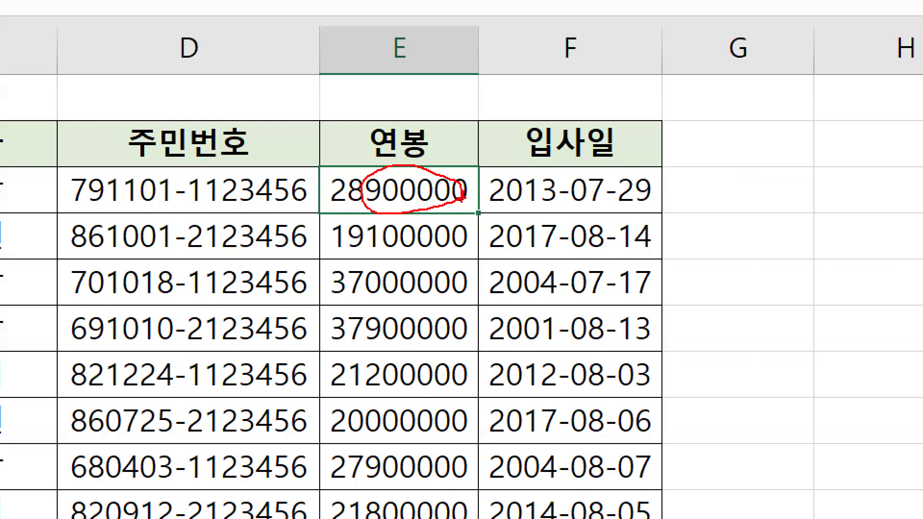
pyautogui.press('Escape')
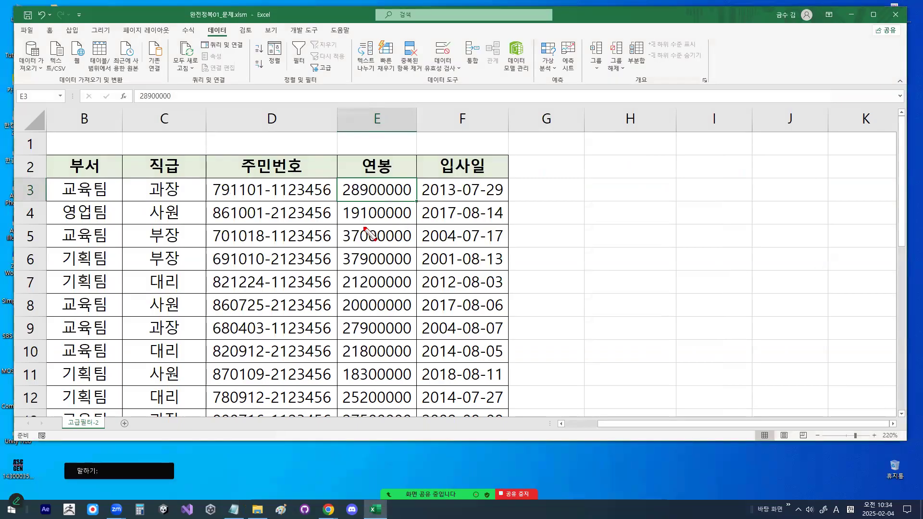
pyautogui.rightClick(353, 256)
pyautogui.moveTo(375, 279)
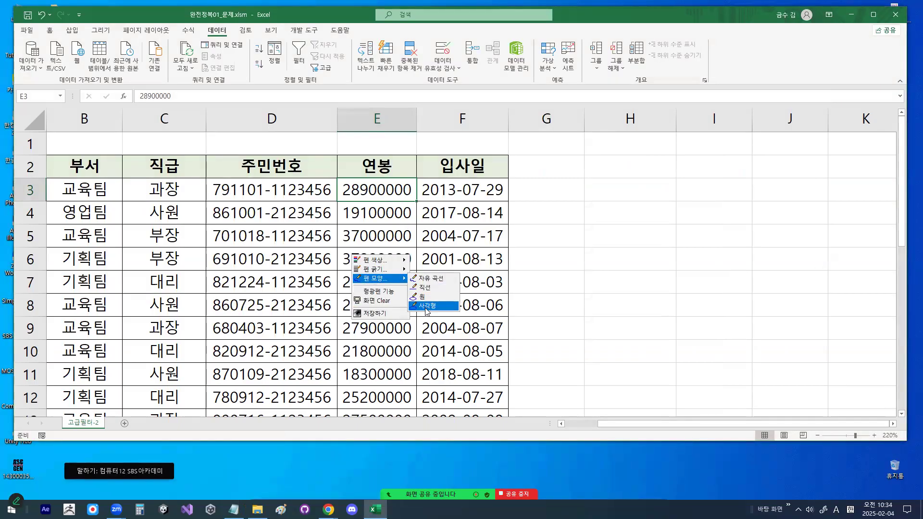
pyautogui.click(425, 306)
pyautogui.moveTo(338, 180); pyautogui.dragTo(418, 417)
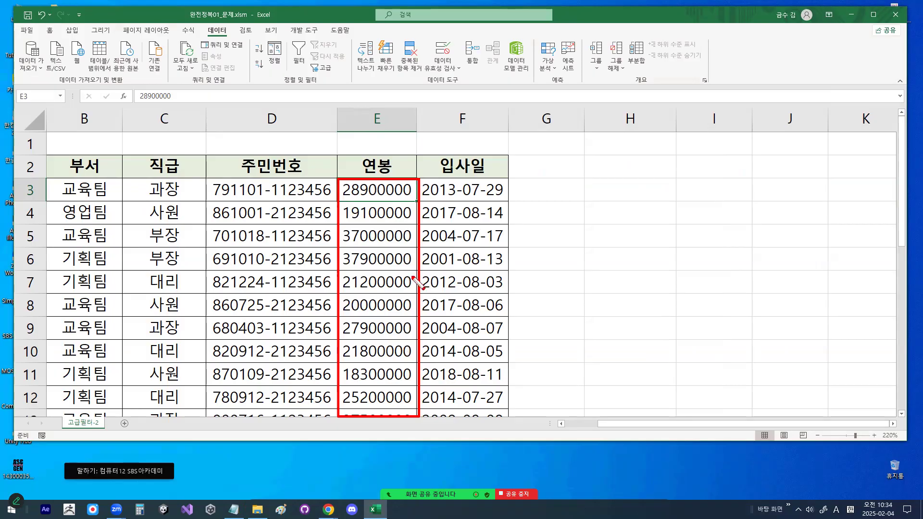
pyautogui.press('Escape')
pyautogui.hotkey('ctrl', '2')
pyautogui.moveTo(383, 190)
pyautogui.mouseDown()
pyautogui.moveTo(383, 336)
pyautogui.moveTo(375, 329)
pyautogui.moveTo(383, 342)
pyautogui.moveTo(401, 311)
pyautogui.mouseUp()
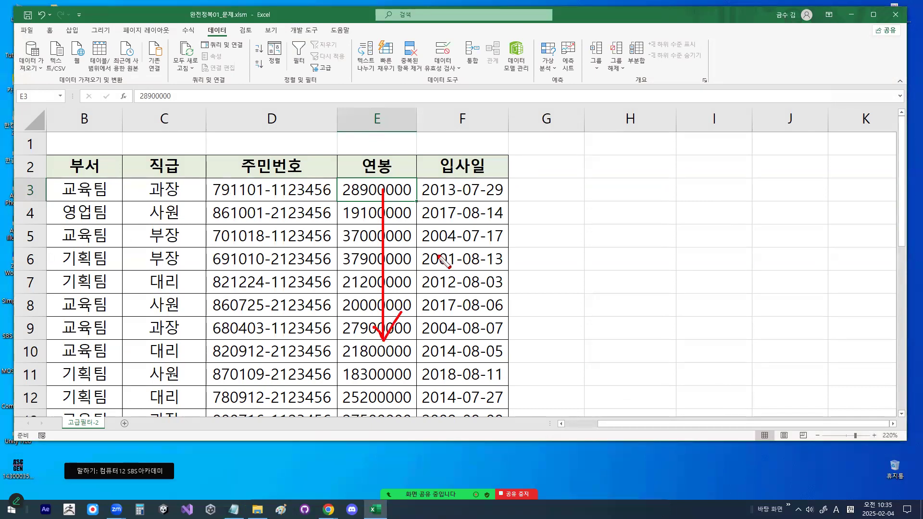
pyautogui.moveTo(38, 138); pyautogui.dragTo(46, 176)
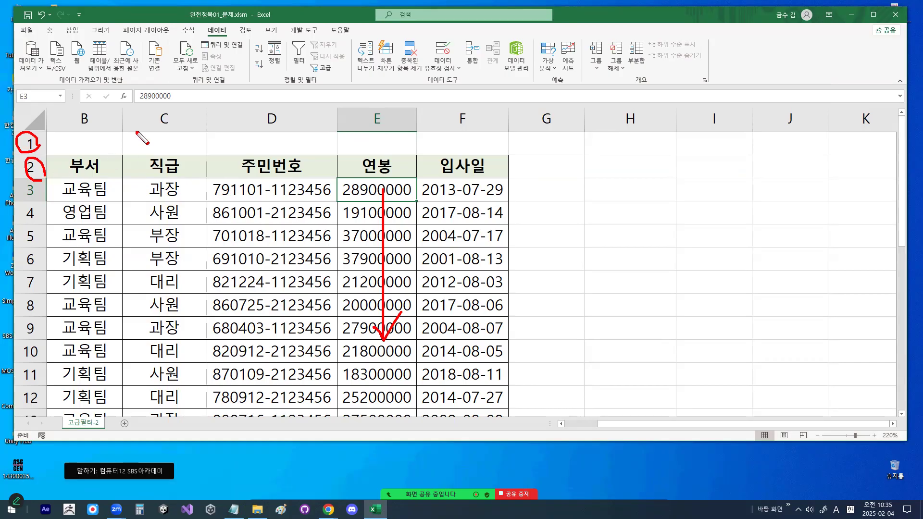
pyautogui.moveTo(80, 128); pyautogui.dragTo(96, 126)
pyautogui.moveTo(172, 125); pyautogui.dragTo(168, 136)
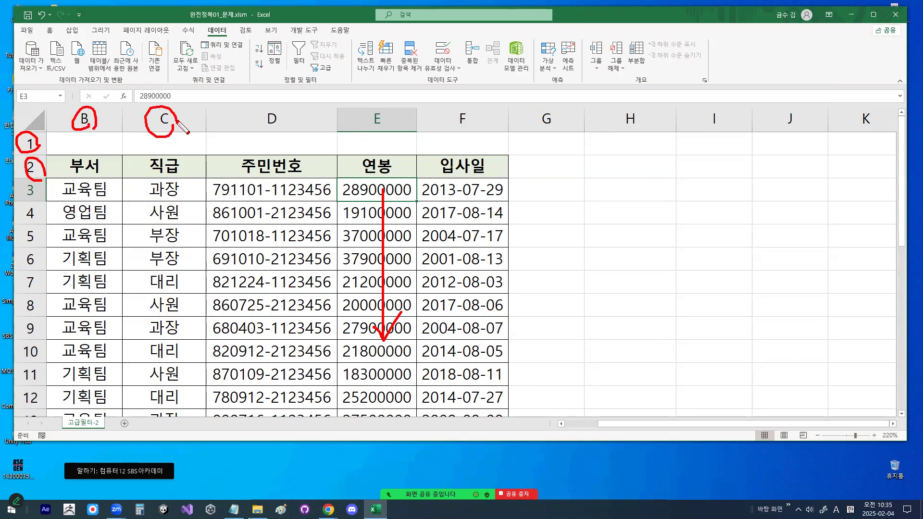
pyautogui.click(28, 188)
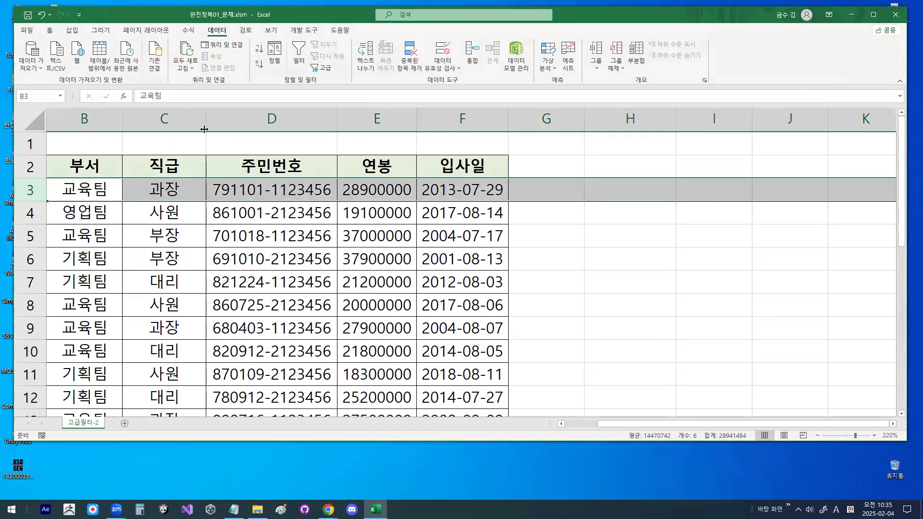
pyautogui.click(177, 117)
pyautogui.click(406, 191)
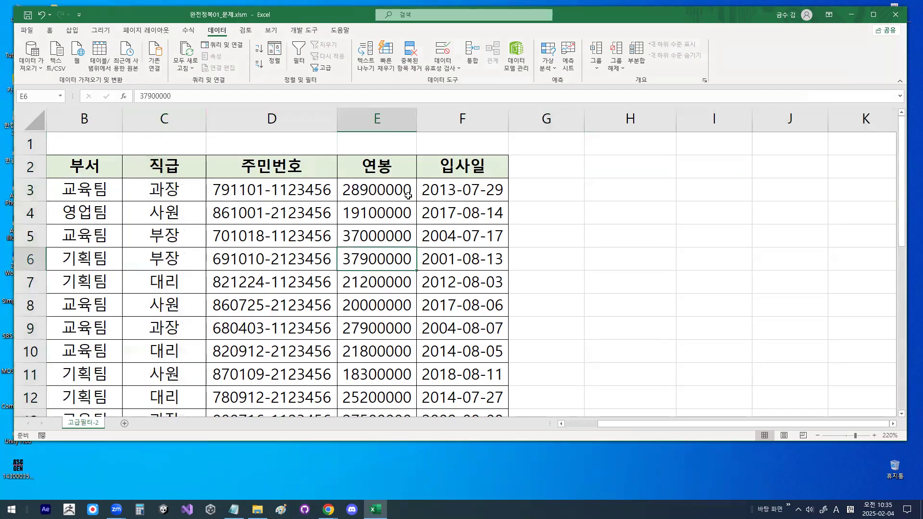
pyautogui.click(394, 119)
pyautogui.click(382, 235)
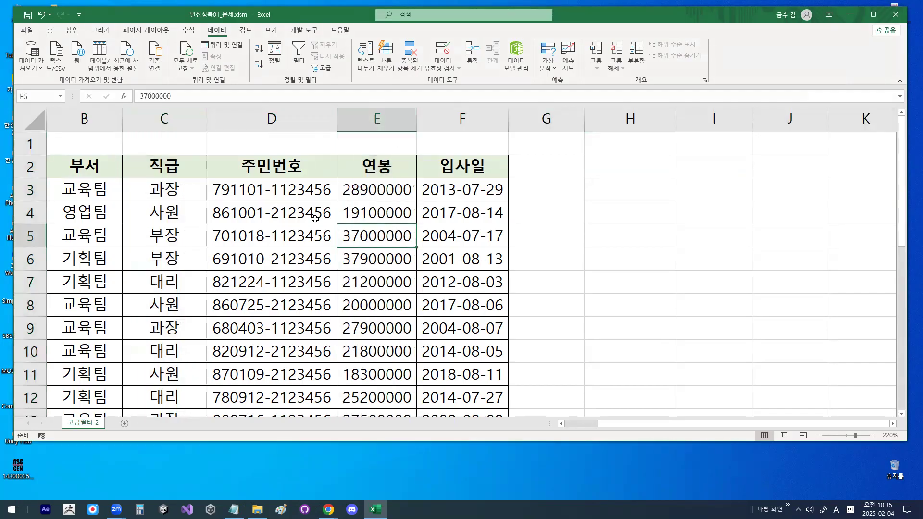
pyautogui.click(382, 189)
pyautogui.click(382, 211)
pyautogui.click(375, 240)
pyautogui.click(375, 260)
pyautogui.click(376, 278)
pyautogui.click(374, 302)
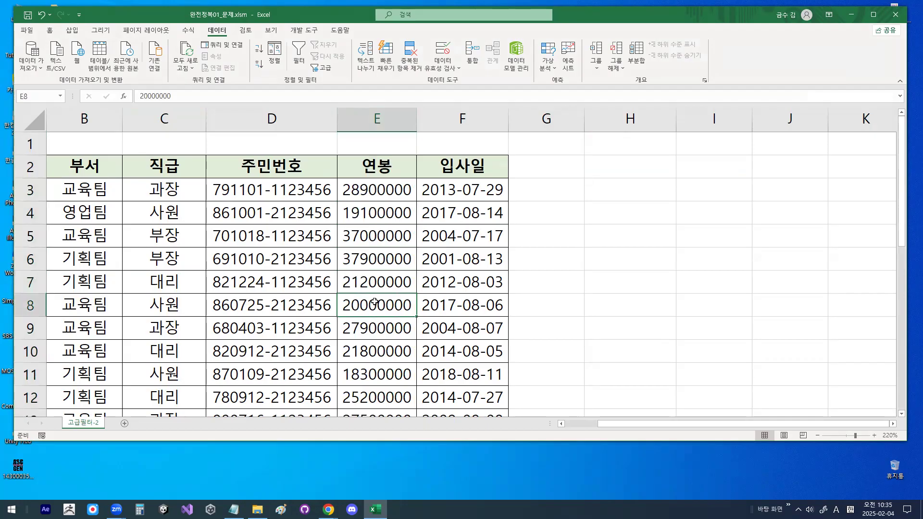
pyautogui.moveTo(380, 191); pyautogui.dragTo(403, 375)
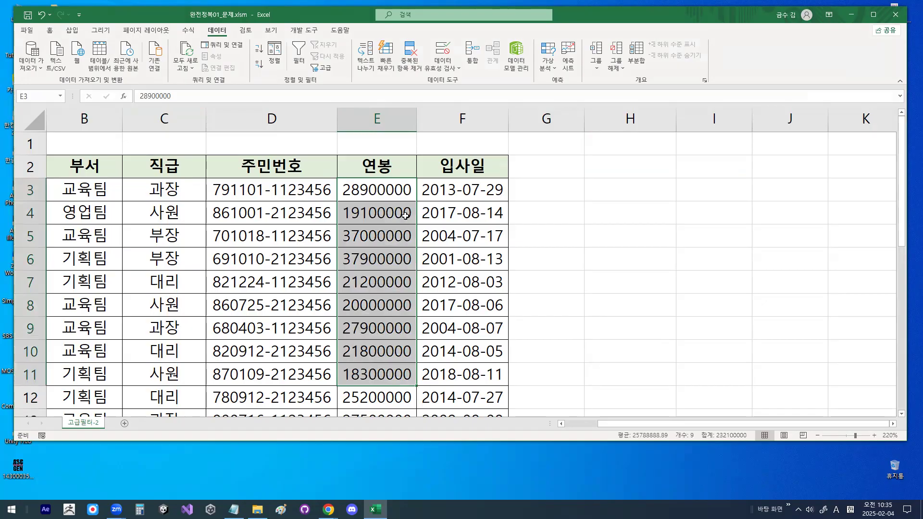
pyautogui.moveTo(379, 186); pyautogui.dragTo(381, 345)
# Review the empty columns G to I and the salary values down from E3
pyautogui.moveTo(560, 173); pyautogui.dragTo(735, 174)
pyautogui.press('Escape')
pyautogui.click(560, 120)
pyautogui.click(632, 121)
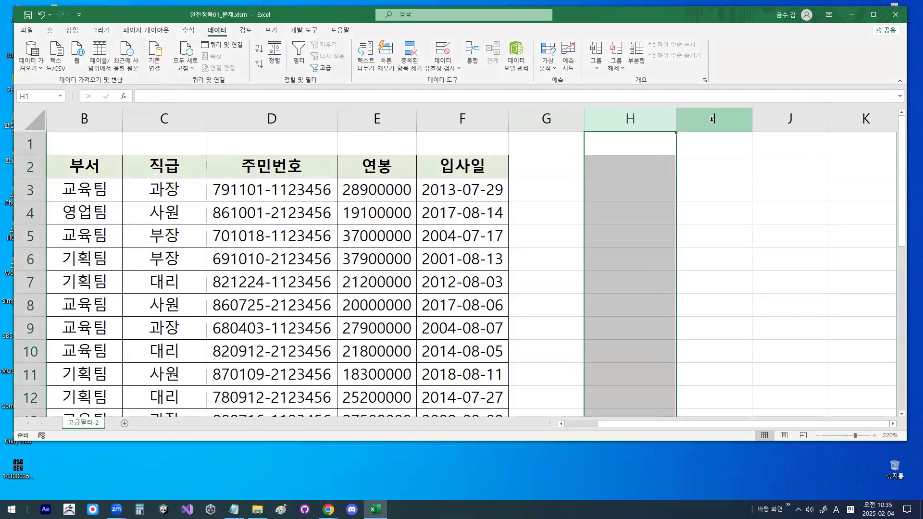
pyautogui.click(715, 120)
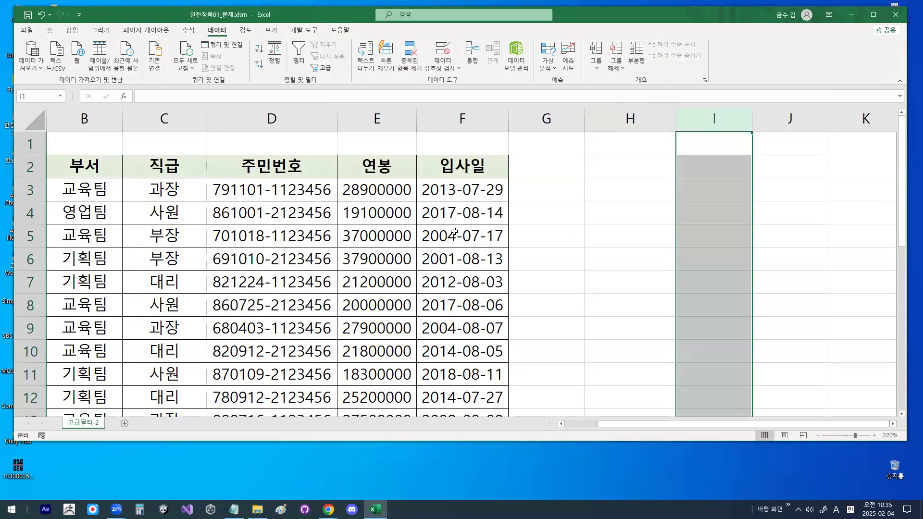
pyautogui.hotkey('ctrl', '2')
pyautogui.moveTo(378, 189)
pyautogui.mouseDown()
pyautogui.moveTo(381, 268)
pyautogui.moveTo(375, 260)
pyautogui.mouseUp()
pyautogui.press('Escape')
pyautogui.moveTo(377, 190); pyautogui.dragTo(390, 375)
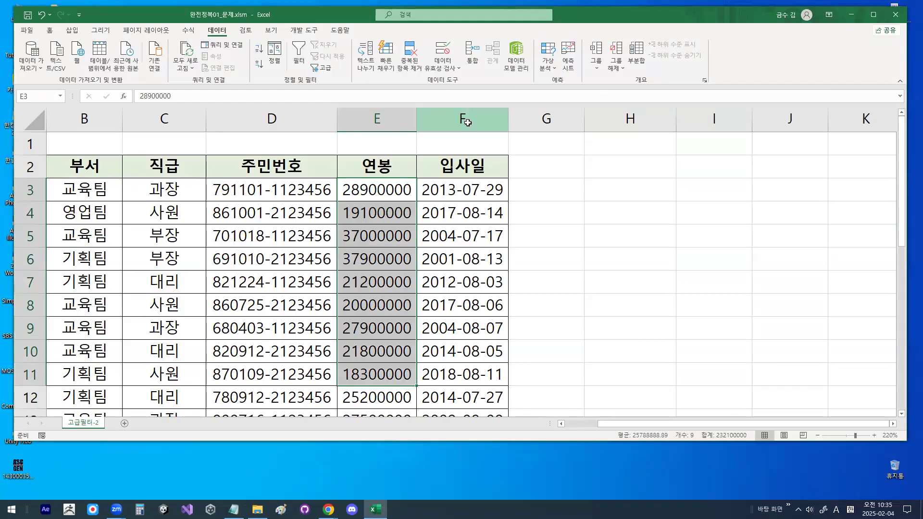
# Insert a new column F before 입사일 and head it 중간값 in F2
pyautogui.rightClick(466, 122)
pyautogui.click(504, 203)
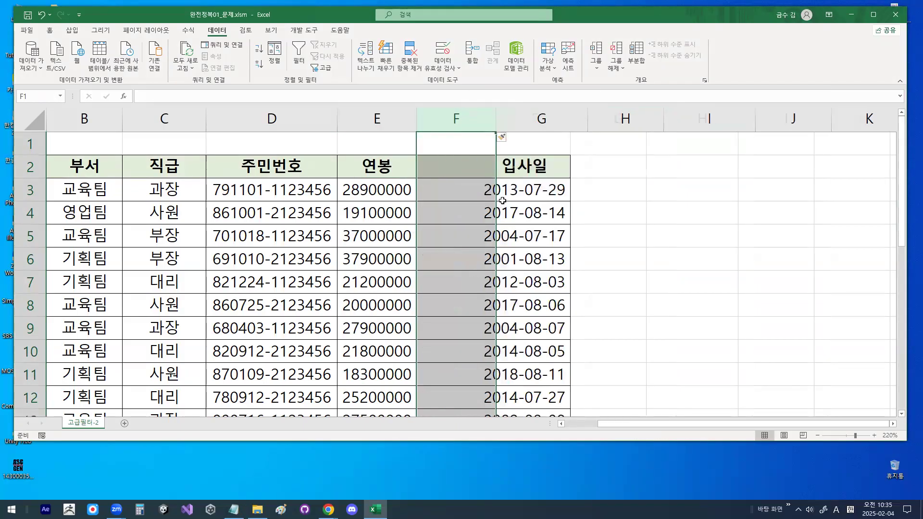
pyautogui.click(449, 166)
pyautogui.write('WNDRK')
pyautogui.press('BackSpace')
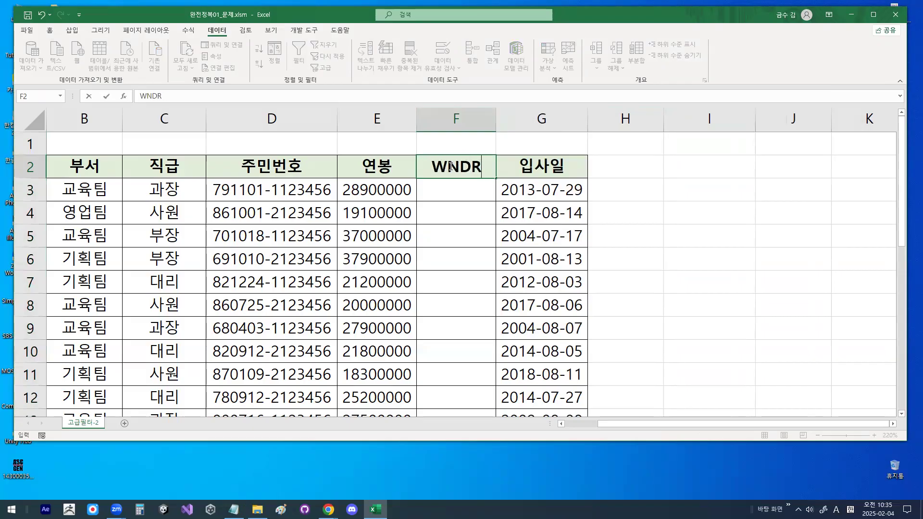
pyautogui.press('BackSpace')
pyautogui.press('BackSpace')
pyautogui.press('BackSpace')
pyautogui.press('BackSpace')
pyautogui.press('Hangul')
pyautogui.write('증가ㄴ값')
pyautogui.press('Return')
# Start a MEDIAN formula in F3, cancel it, and widen column F
pyautogui.write('=ME')
pyautogui.press('Tab')
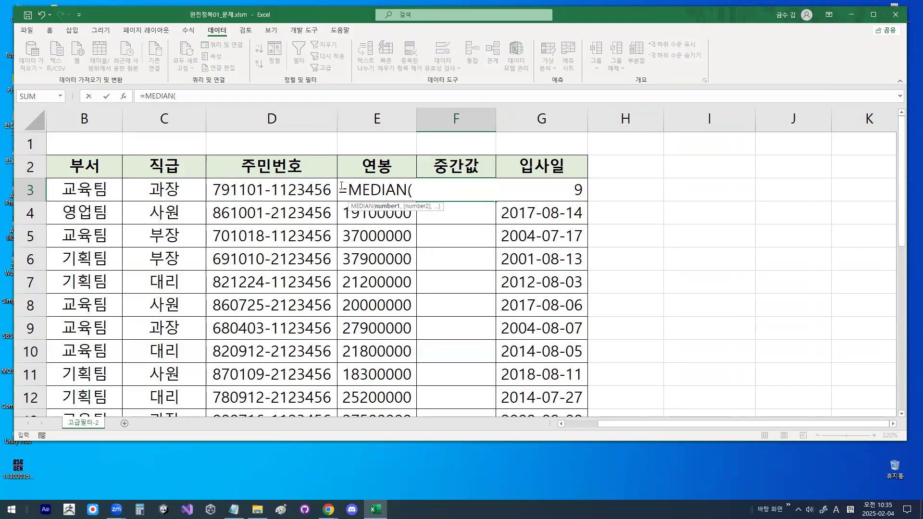
pyautogui.moveTo(337, 181); pyautogui.dragTo(403, 199)
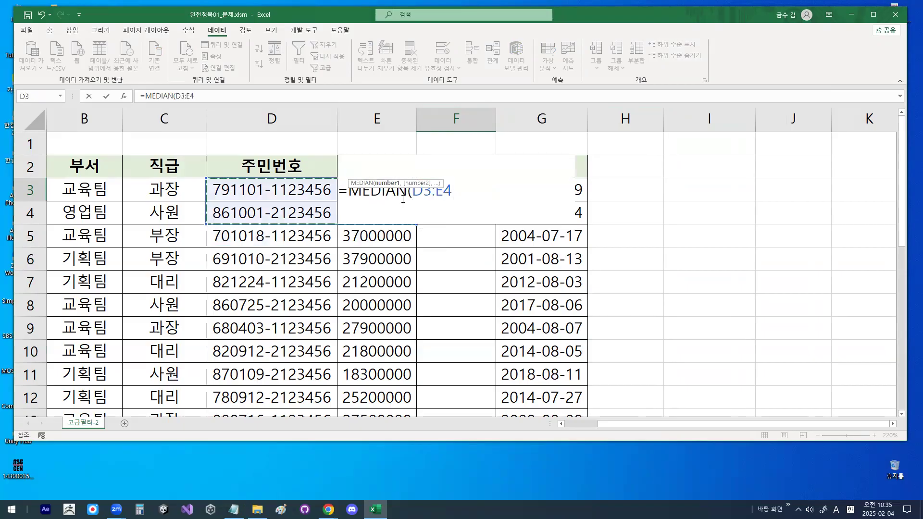
pyautogui.press('Escape')
pyautogui.moveTo(496, 117); pyautogui.dragTo(641, 117)
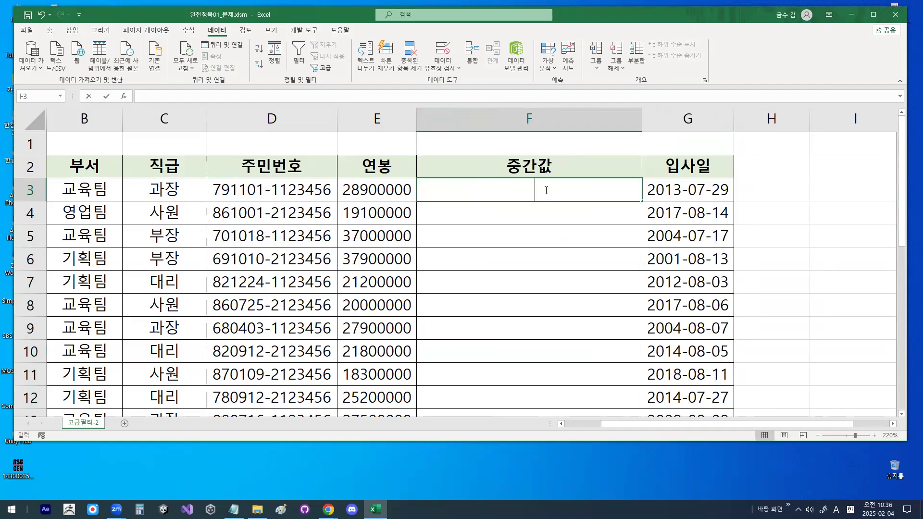
# Enter =MEDIAN(E3:E27) in F3, returning the median salary 23300000
pyautogui.write('=M')
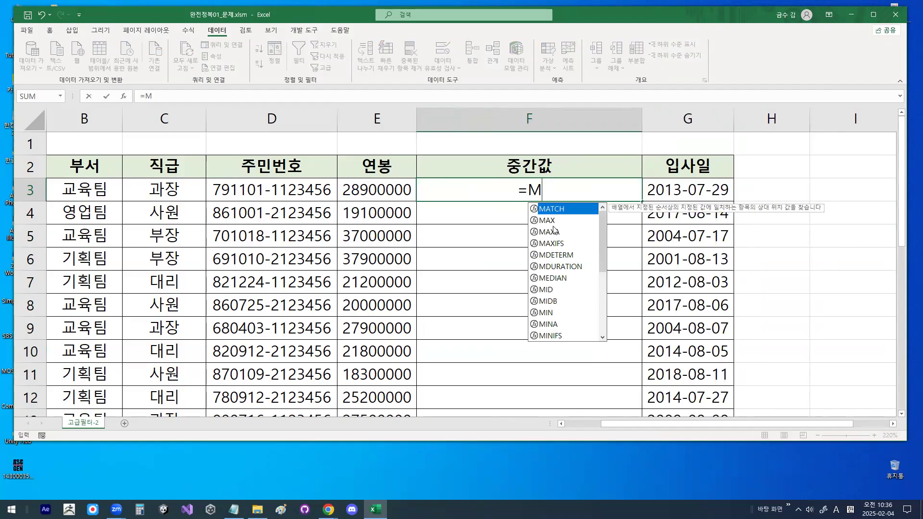
pyautogui.doubleClick(554, 279)
pyautogui.moveTo(377, 185); pyautogui.dragTo(378, 331)
pyautogui.scroll(6, 595, 206)
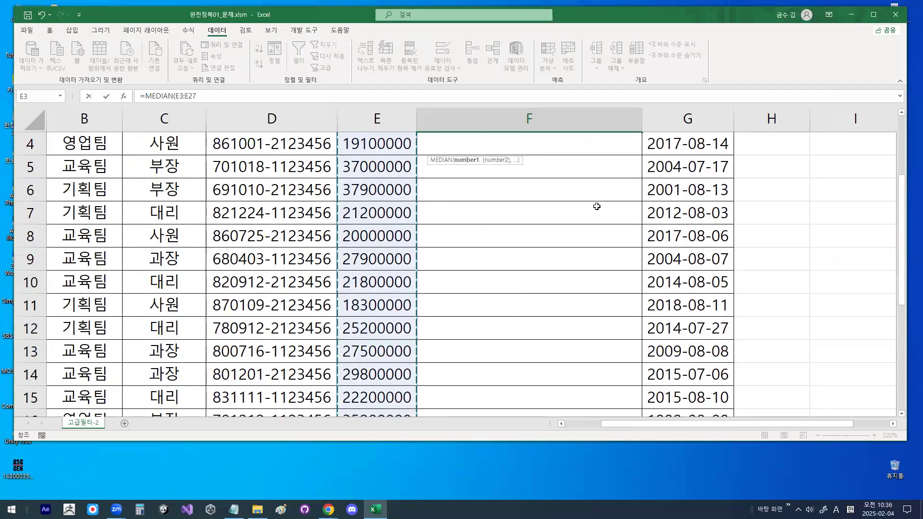
pyautogui.moveTo(428, 182); pyautogui.dragTo(523, 309)
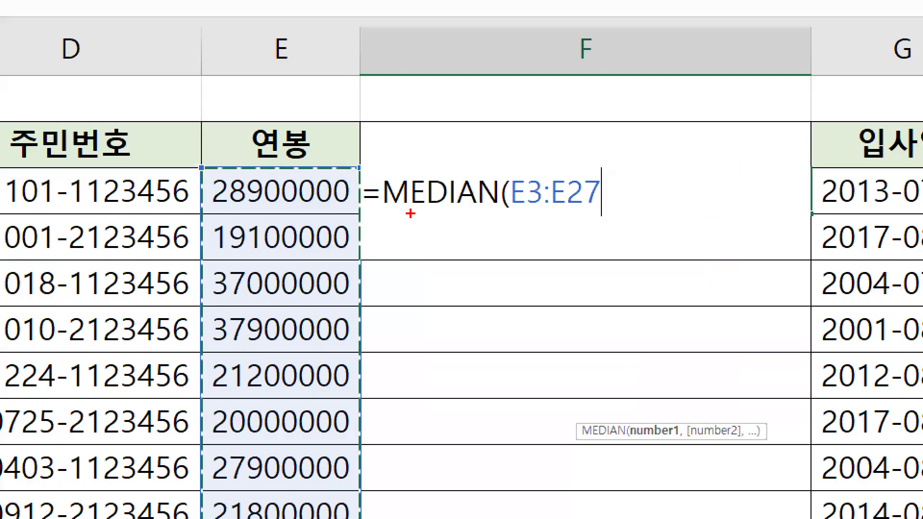
pyautogui.moveTo(442, 199)
pyautogui.mouseDown()
pyautogui.moveTo(540, 198)
pyautogui.moveTo(522, 214)
pyautogui.moveTo(544, 161)
pyautogui.moveTo(583, 180)
pyautogui.mouseUp()
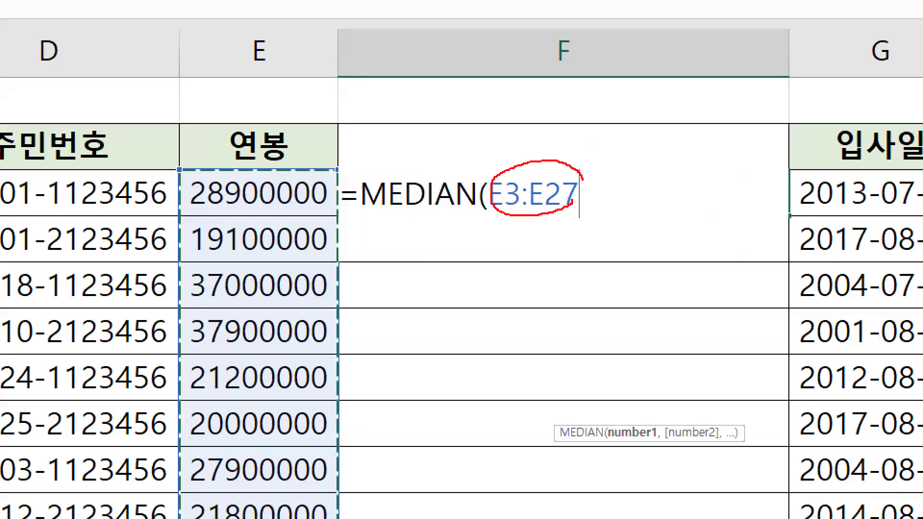
pyautogui.moveTo(500, 177); pyautogui.dragTo(515, 144)
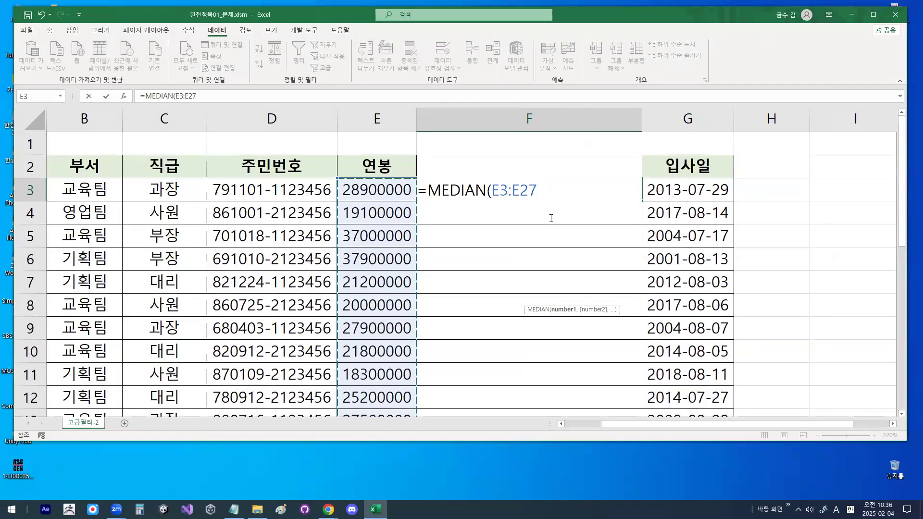
pyautogui.write(')')
pyautogui.press('Return')
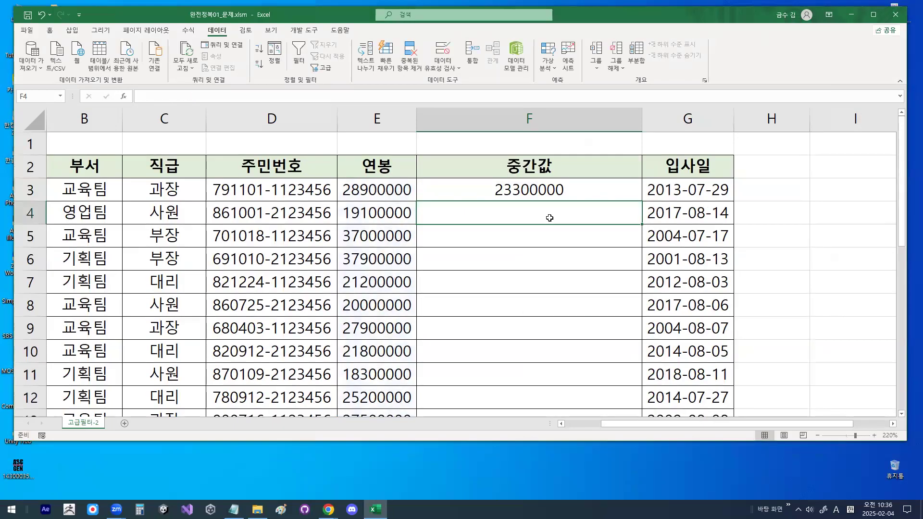
pyautogui.click(547, 195)
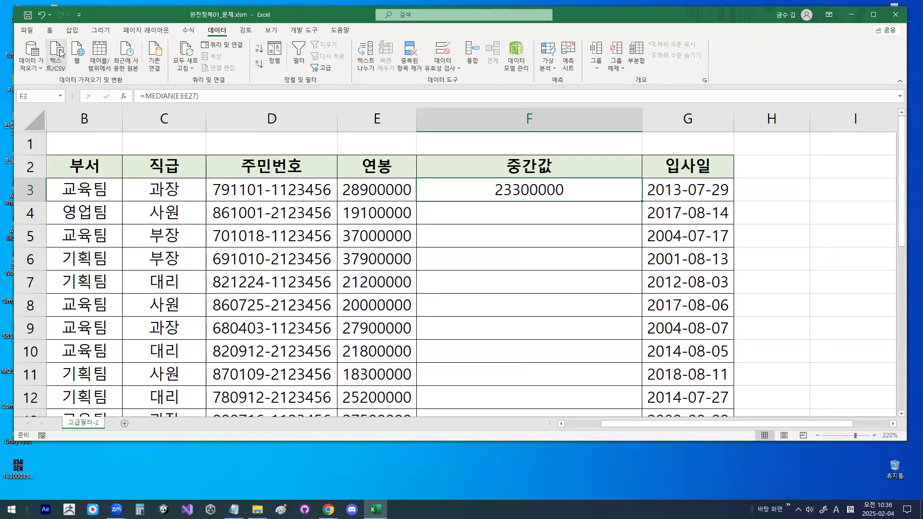
pyautogui.click(355, 188)
pyautogui.click(499, 189)
pyautogui.click(370, 188)
pyautogui.click(506, 183)
pyautogui.click(390, 186)
pyautogui.press('Right')
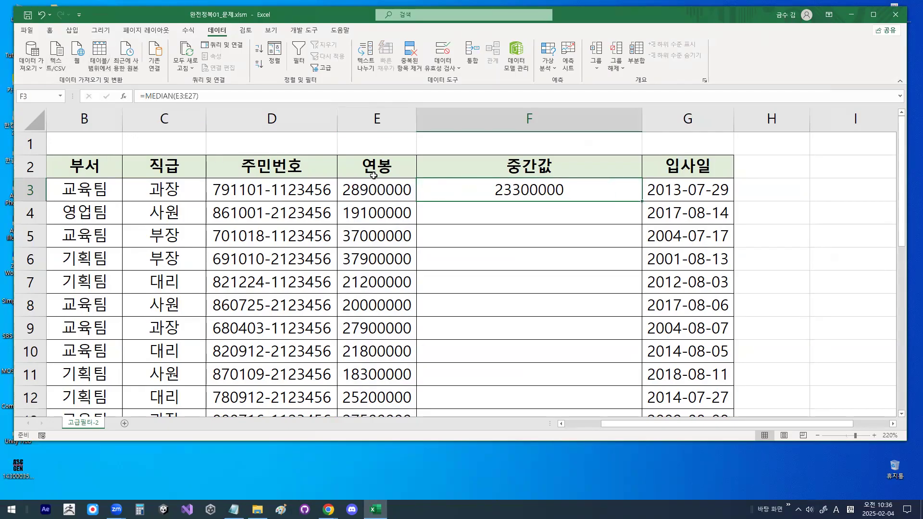
pyautogui.hotkey('ctrl', '1')
pyautogui.click(365, 178)
pyautogui.moveTo(443, 188)
pyautogui.mouseDown()
pyautogui.moveTo(440, 199)
pyautogui.moveTo(417, 197)
pyautogui.mouseUp()
pyautogui.moveTo(651, 177)
pyautogui.mouseDown()
pyautogui.moveTo(776, 174)
pyautogui.moveTo(718, 180)
pyautogui.moveTo(753, 138)
pyautogui.mouseUp()
pyautogui.moveTo(504, 161)
pyautogui.mouseDown()
pyautogui.moveTo(563, 193)
pyautogui.moveTo(515, 246)
pyautogui.mouseUp()
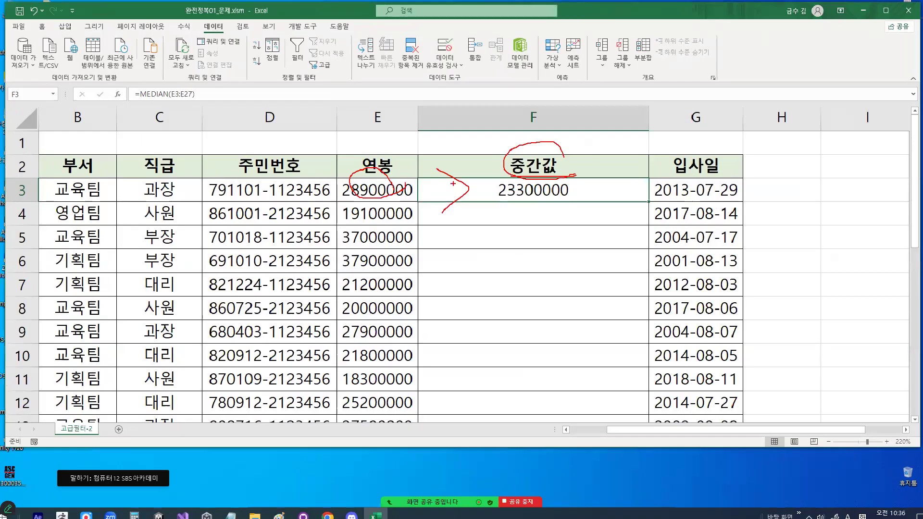
pyautogui.click(490, 223)
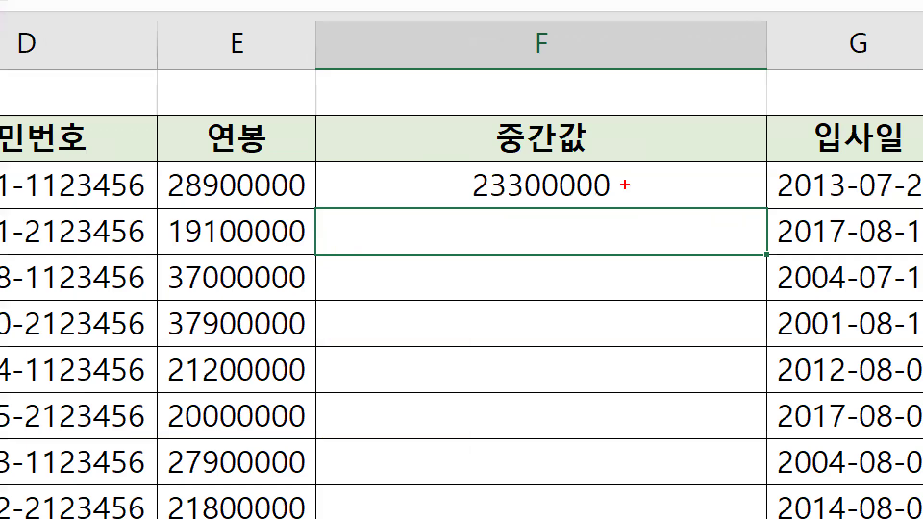
pyautogui.moveTo(571, 190); pyautogui.dragTo(563, 198)
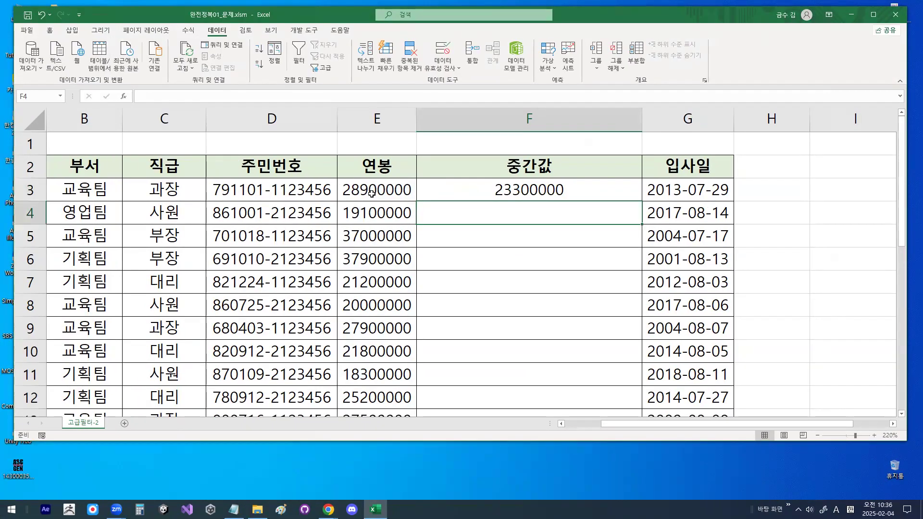
pyautogui.click(227, 230)
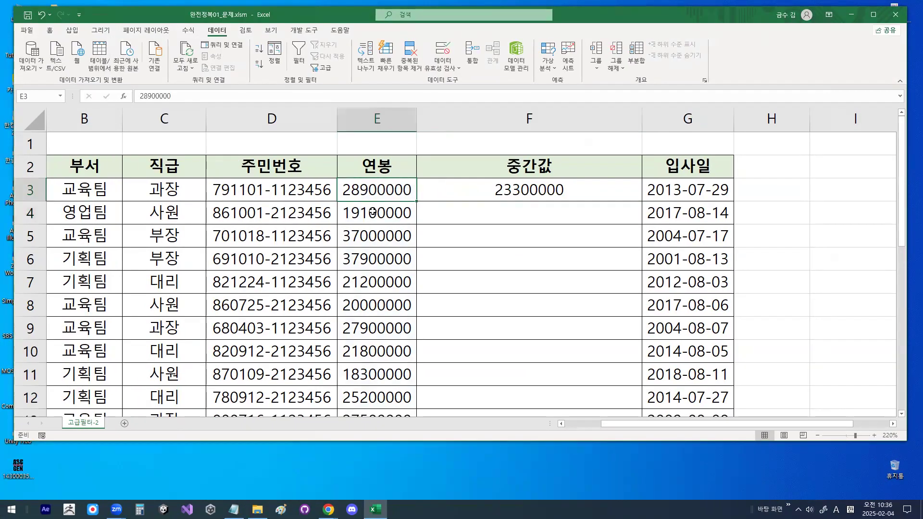
pyautogui.click(373, 233)
pyautogui.click(376, 256)
pyautogui.click(379, 300)
pyautogui.hotkey('ctrl', '2')
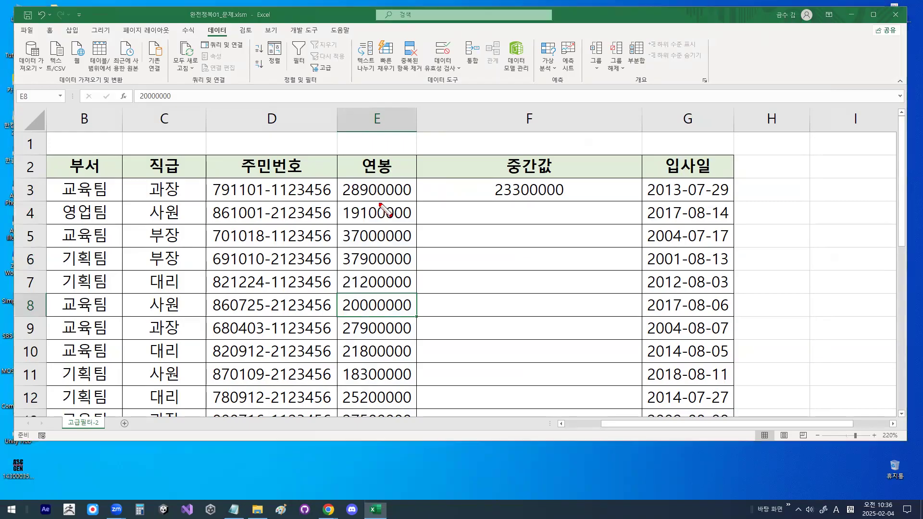
pyautogui.moveTo(381, 191)
pyautogui.mouseDown()
pyautogui.moveTo(379, 249)
pyautogui.moveTo(373, 226)
pyautogui.moveTo(401, 212)
pyautogui.mouseUp()
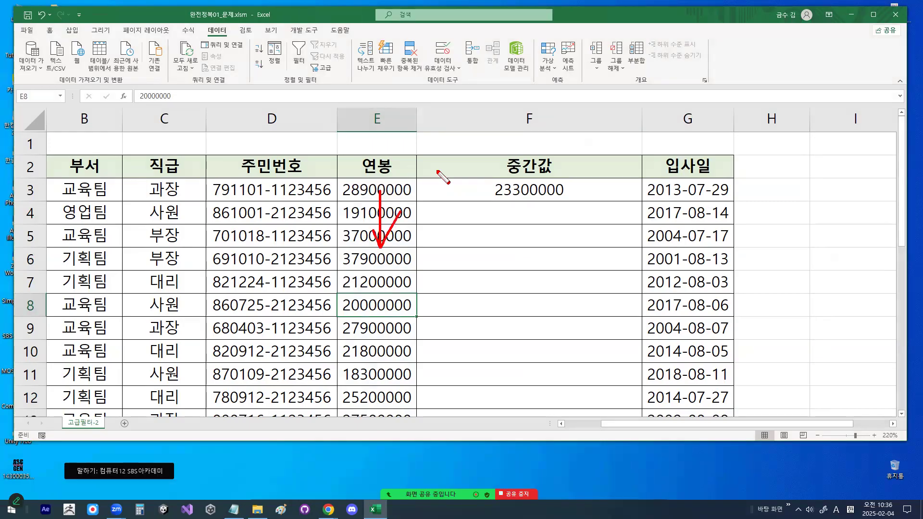
pyautogui.press('Escape')
pyautogui.click(533, 182)
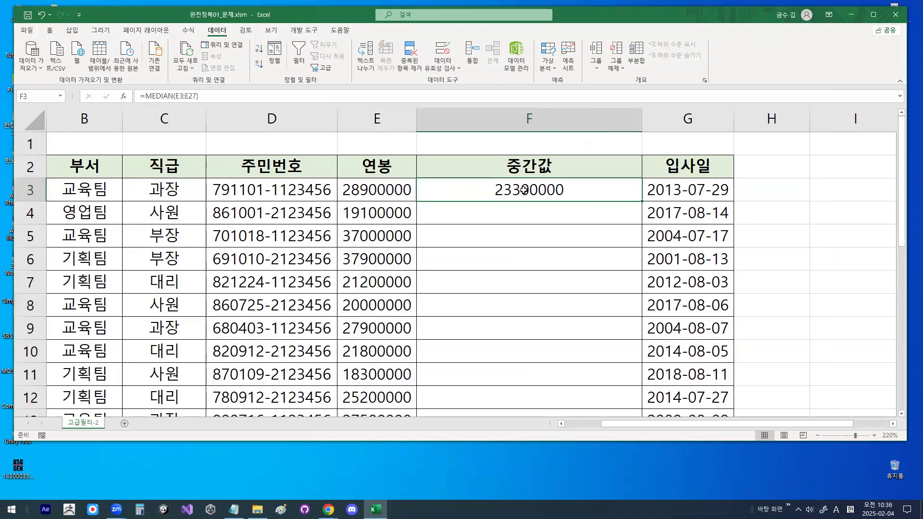
pyautogui.hotkey('ctrl', '1')
pyautogui.click(524, 190)
pyautogui.moveTo(628, 204); pyautogui.dragTo(633, 187)
pyautogui.press('Escape')
# Fill the median formula down column F and compare the results 23300000 and 23150000
pyautogui.doubleClick(643, 202)
pyautogui.click(553, 211)
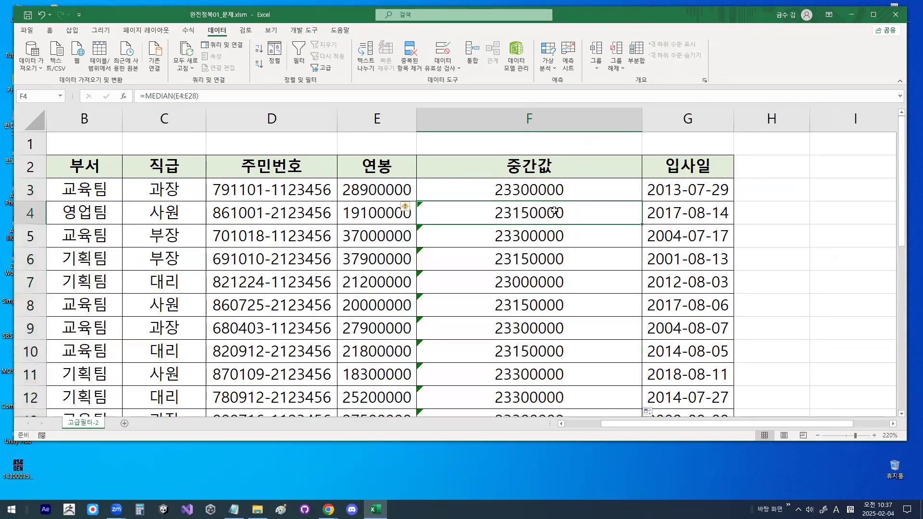
pyautogui.click(357, 211)
pyautogui.moveTo(406, 210)
pyautogui.mouseDown()
pyautogui.moveTo(365, 230)
pyautogui.moveTo(434, 233)
pyautogui.mouseUp()
pyautogui.moveTo(732, 182)
pyautogui.mouseDown()
pyautogui.moveTo(764, 170)
pyautogui.moveTo(716, 136)
pyautogui.moveTo(751, 159)
pyautogui.mouseUp()
pyautogui.moveTo(705, 224)
pyautogui.mouseDown()
pyautogui.moveTo(629, 239)
pyautogui.moveTo(712, 233)
pyautogui.mouseUp()
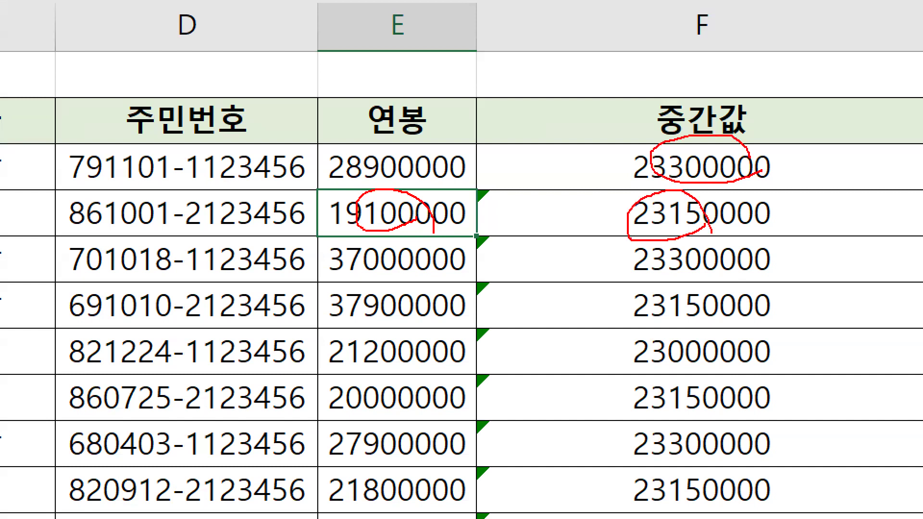
pyautogui.press('Escape')
# Inspect the shifted ranges E4:E28 in F4 and E5:E29 in F5, then return to the notes
pyautogui.click(696, 215)
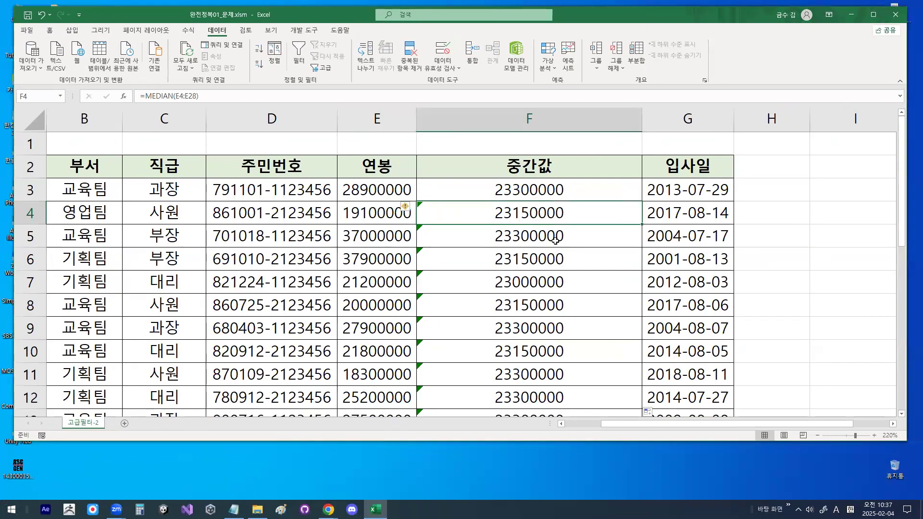
pyautogui.doubleClick(616, 212)
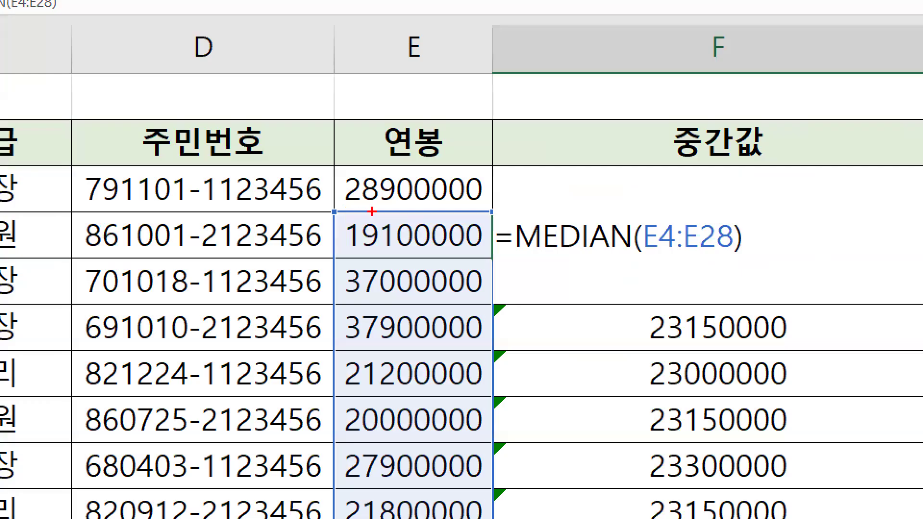
pyautogui.moveTo(373, 183); pyautogui.dragTo(367, 250)
pyautogui.moveTo(382, 298); pyautogui.dragTo(417, 301)
pyautogui.press('Escape')
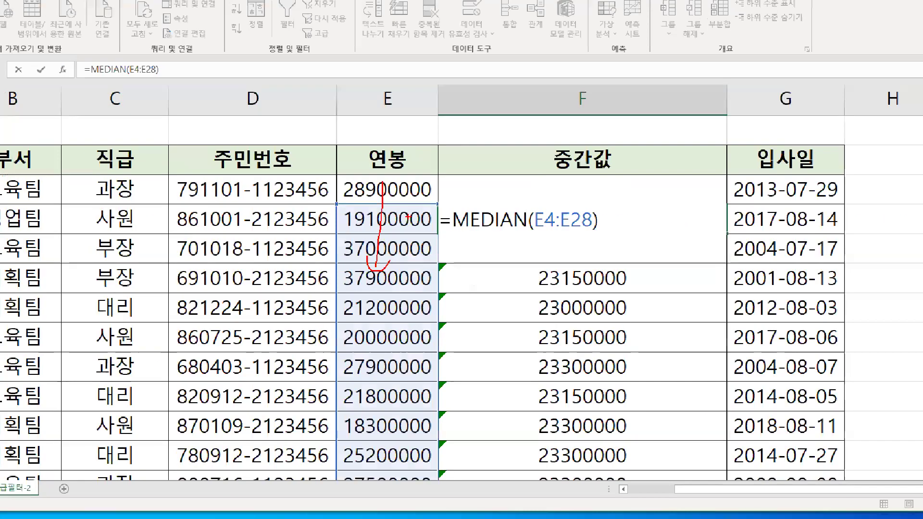
pyautogui.press('Escape')
pyautogui.doubleClick(752, 285)
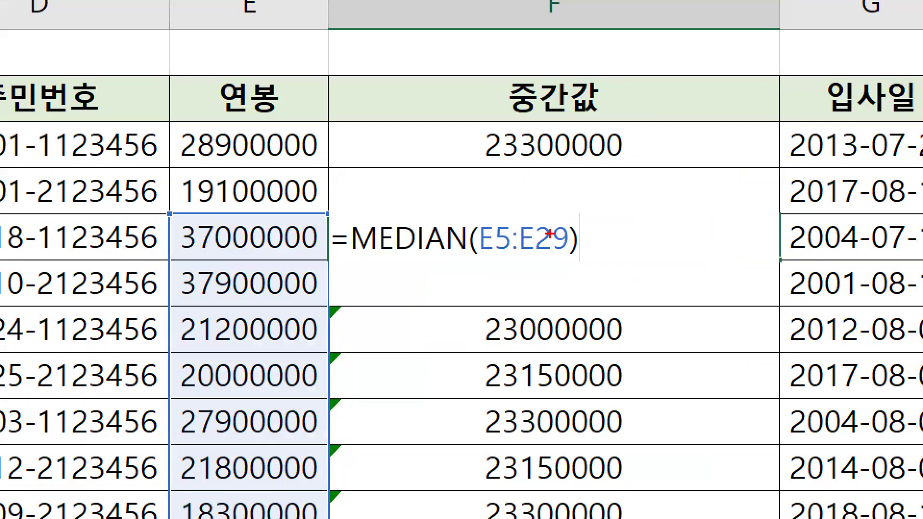
pyautogui.moveTo(537, 241)
pyautogui.mouseDown()
pyautogui.moveTo(505, 242)
pyautogui.moveTo(524, 222)
pyautogui.moveTo(537, 236)
pyautogui.mouseUp()
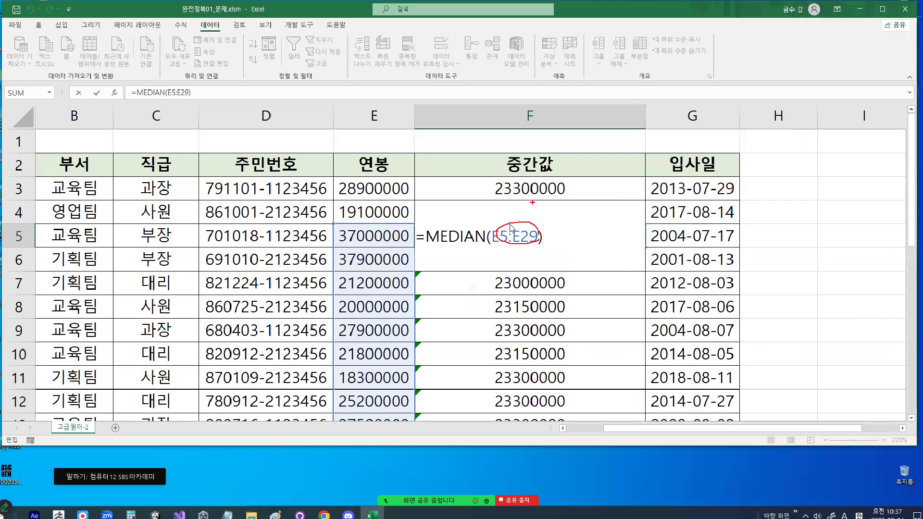
pyautogui.press('Escape')
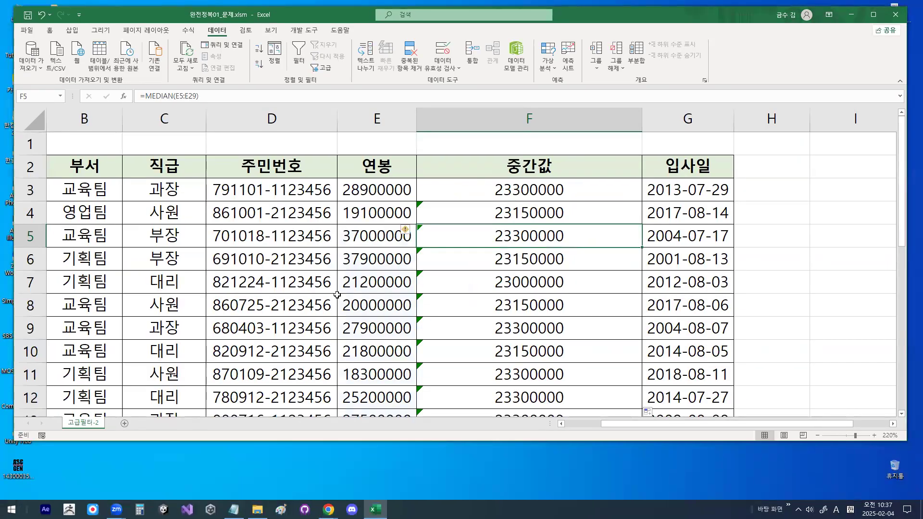
pyautogui.click(234, 509)
pyautogui.scroll(-10, 255, 135)
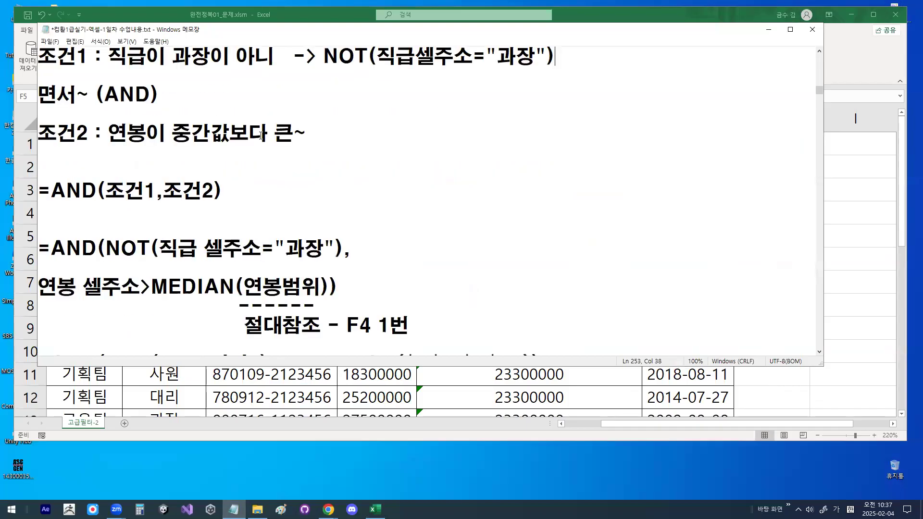
pyautogui.scroll(-5, 256, 123)
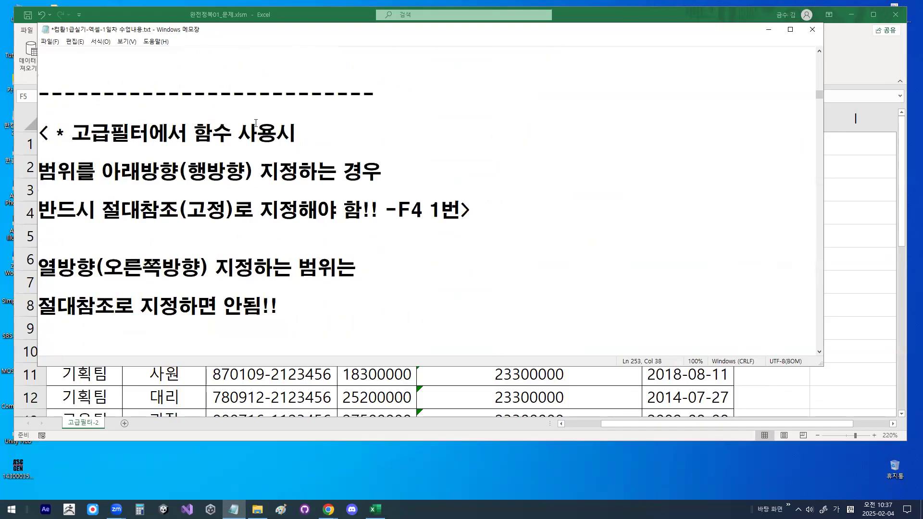
pyautogui.scroll(-2, 255, 126)
pyautogui.scroll(-1, 255, 127)
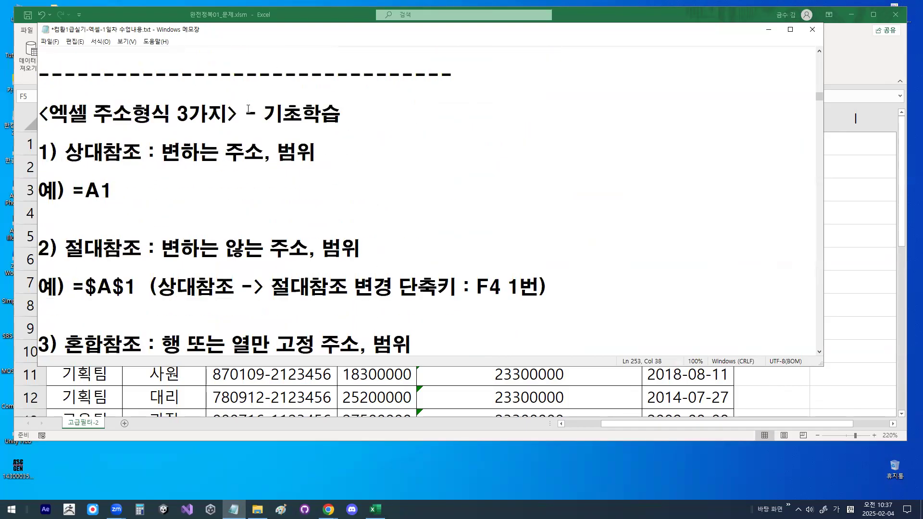
pyautogui.hotkey('ctrl', '2')
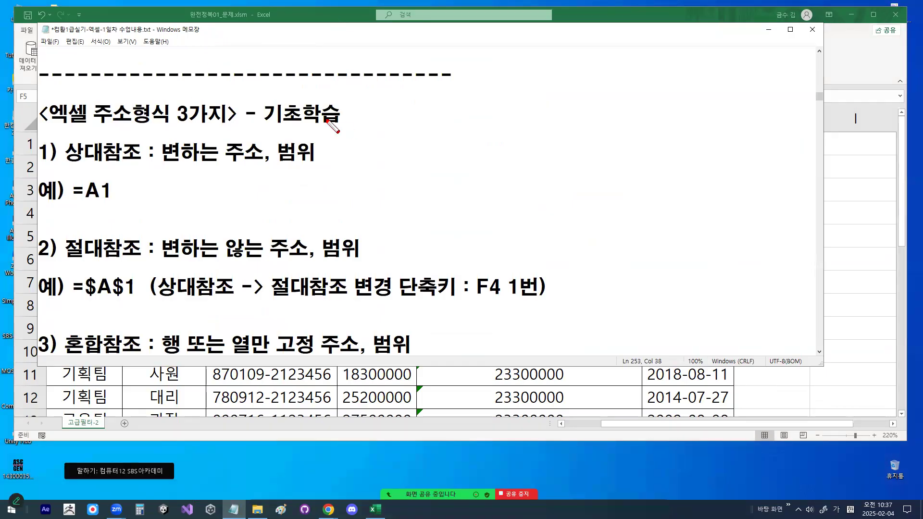
pyautogui.moveTo(54, 123); pyautogui.dragTo(194, 123)
pyautogui.moveTo(70, 160); pyautogui.dragTo(235, 164)
pyautogui.moveTo(315, 137); pyautogui.dragTo(327, 158)
pyautogui.moveTo(84, 200); pyautogui.dragTo(108, 200)
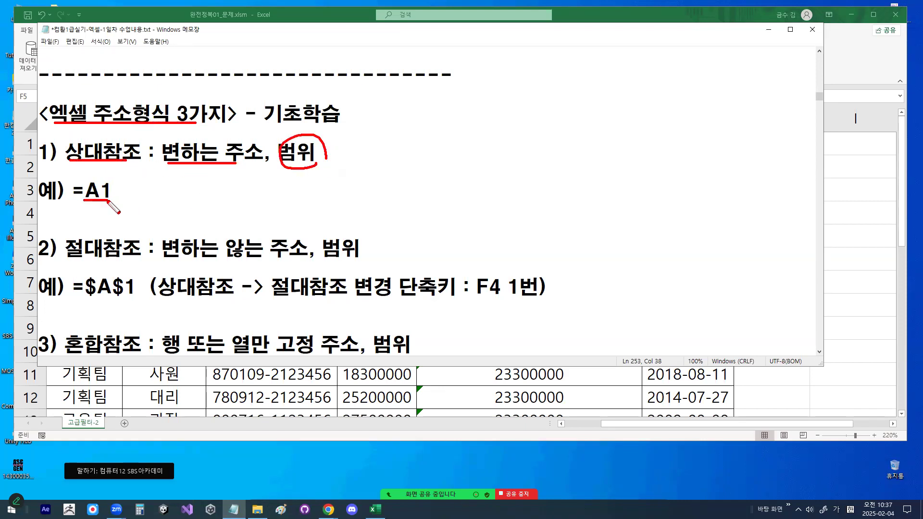
pyautogui.moveTo(202, 209)
pyautogui.mouseDown()
pyautogui.moveTo(282, 195)
pyautogui.moveTo(281, 204)
pyautogui.moveTo(297, 206)
pyautogui.mouseUp()
pyautogui.moveTo(329, 152)
pyautogui.mouseDown()
pyautogui.moveTo(310, 127)
pyautogui.moveTo(316, 164)
pyautogui.mouseUp()
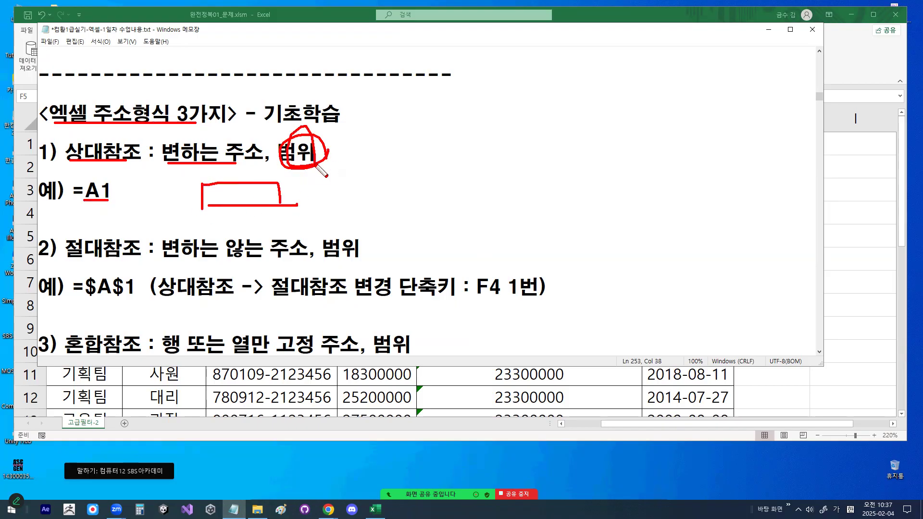
pyautogui.press('Escape')
pyautogui.moveTo(165, 151); pyautogui.dragTo(317, 153)
pyautogui.moveTo(67, 150); pyautogui.dragTo(142, 153)
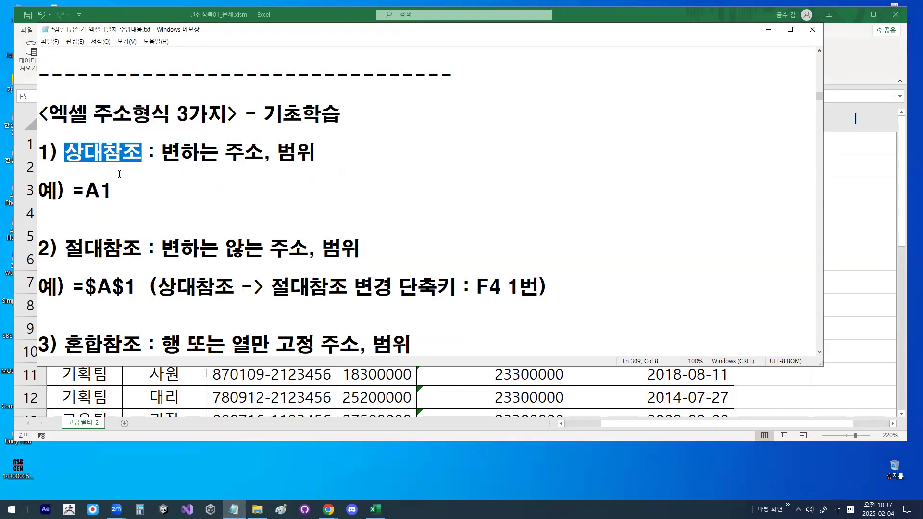
pyautogui.moveTo(85, 191); pyautogui.dragTo(115, 190)
pyautogui.click(168, 186)
pyautogui.moveTo(462, 145)
pyautogui.mouseDown()
pyautogui.moveTo(522, 159)
pyautogui.moveTo(530, 138)
pyautogui.mouseUp()
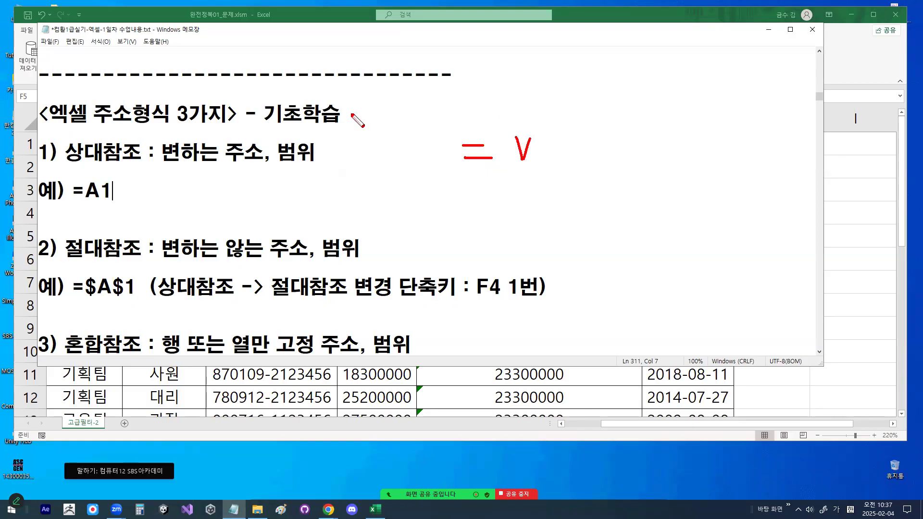
pyautogui.moveTo(123, 192)
pyautogui.mouseDown()
pyautogui.moveTo(88, 202)
pyautogui.moveTo(124, 189)
pyautogui.mouseUp()
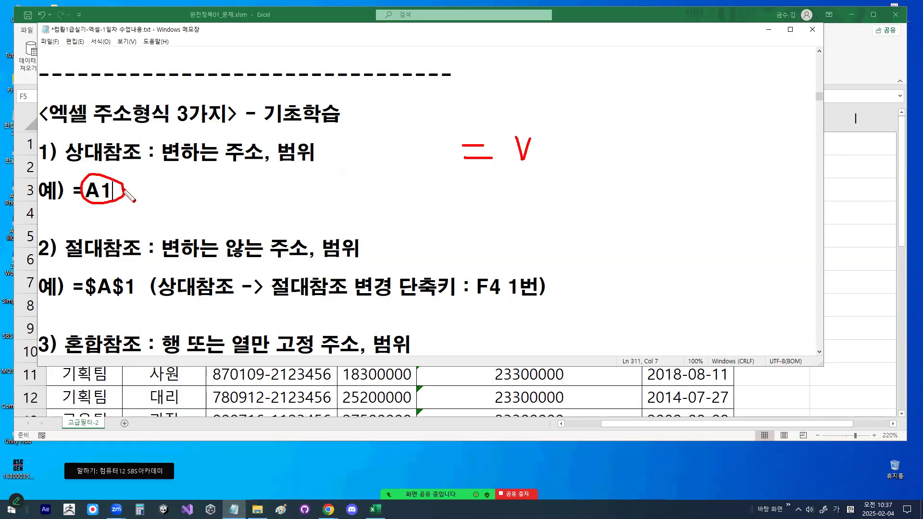
pyautogui.press('Escape')
pyautogui.scroll(-1, 159, 202)
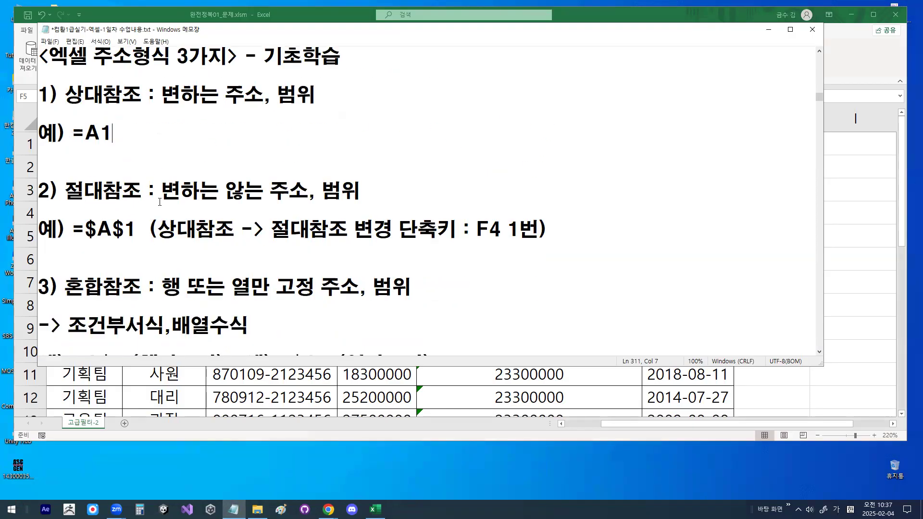
pyautogui.moveTo(87, 237); pyautogui.dragTo(97, 235)
pyautogui.click(92, 249)
pyautogui.hotkey('ctrl', '1')
pyautogui.click(115, 229)
pyautogui.moveTo(114, 207); pyautogui.dragTo(162, 183)
pyautogui.moveTo(158, 234); pyautogui.dragTo(164, 223)
pyautogui.moveTo(215, 237); pyautogui.dragTo(217, 230)
pyautogui.moveTo(139, 265)
pyautogui.mouseDown()
pyautogui.moveTo(161, 235)
pyautogui.moveTo(219, 225)
pyautogui.mouseUp()
pyautogui.moveTo(275, 247); pyautogui.dragTo(384, 249)
pyautogui.moveTo(171, 154)
pyautogui.mouseDown()
pyautogui.moveTo(137, 170)
pyautogui.moveTo(161, 183)
pyautogui.mouseUp()
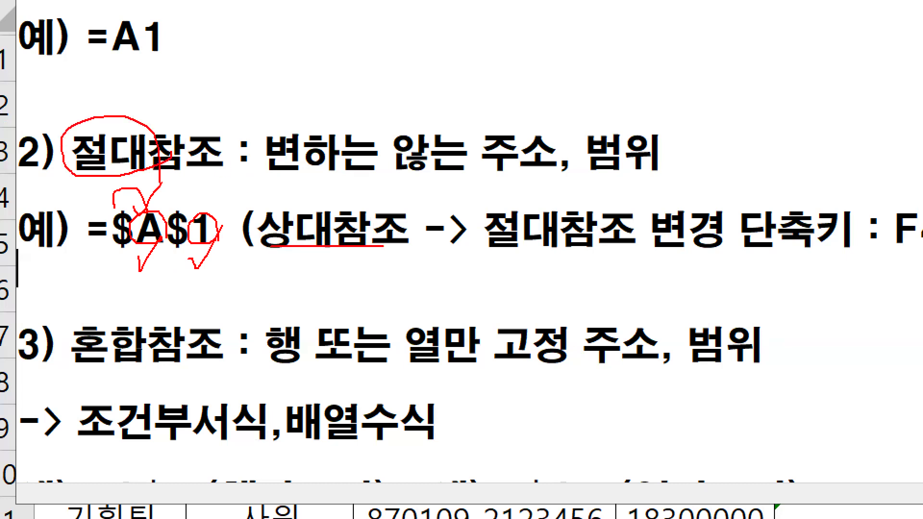
pyautogui.press('Escape')
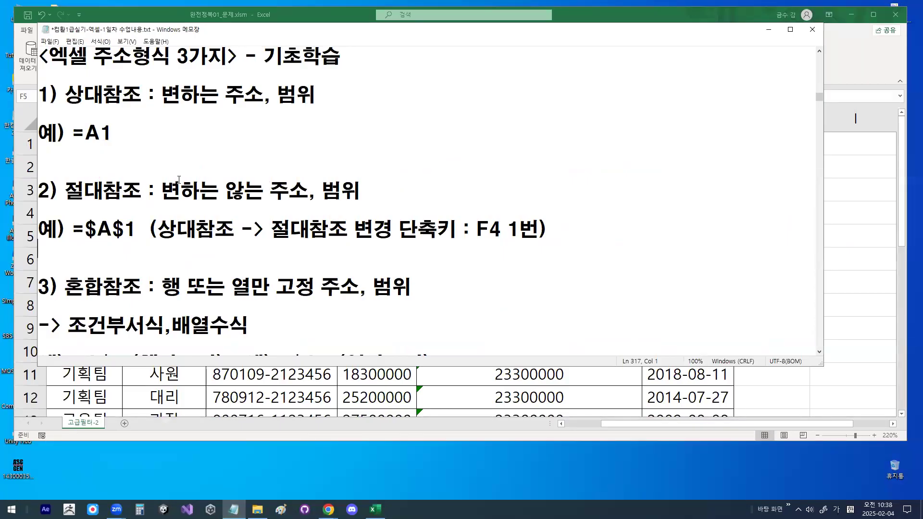
pyautogui.moveTo(161, 190); pyautogui.dragTo(361, 188)
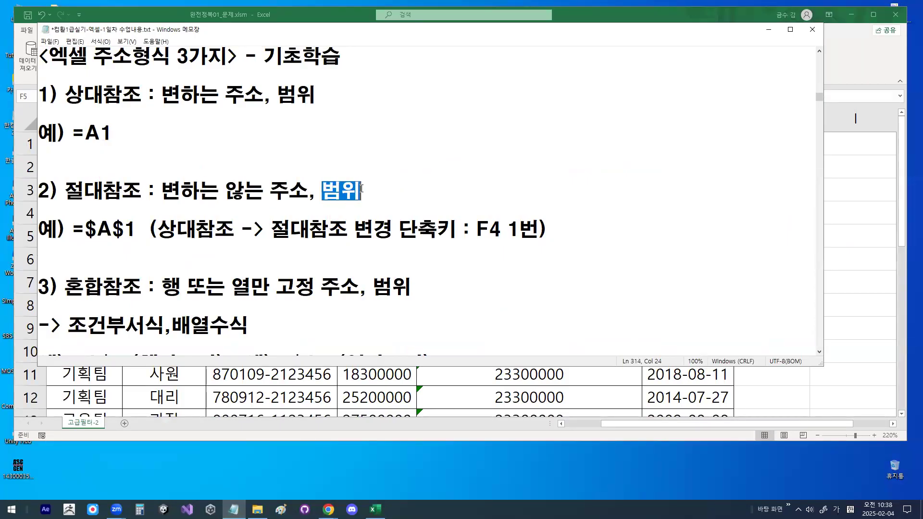
pyautogui.hotkey('ctrl', '2')
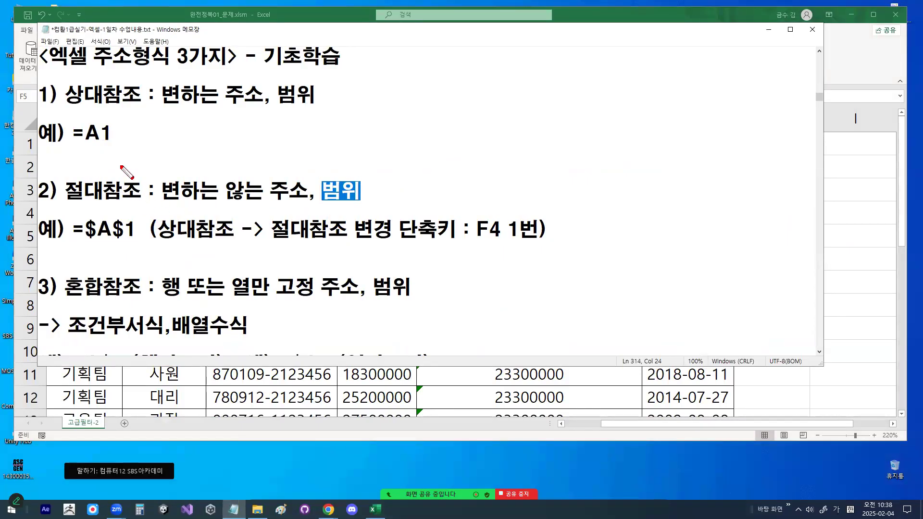
pyautogui.moveTo(58, 111)
pyautogui.mouseDown()
pyautogui.moveTo(154, 111)
pyautogui.moveTo(106, 127)
pyautogui.moveTo(107, 178)
pyautogui.moveTo(102, 167)
pyautogui.moveTo(130, 136)
pyautogui.mouseUp()
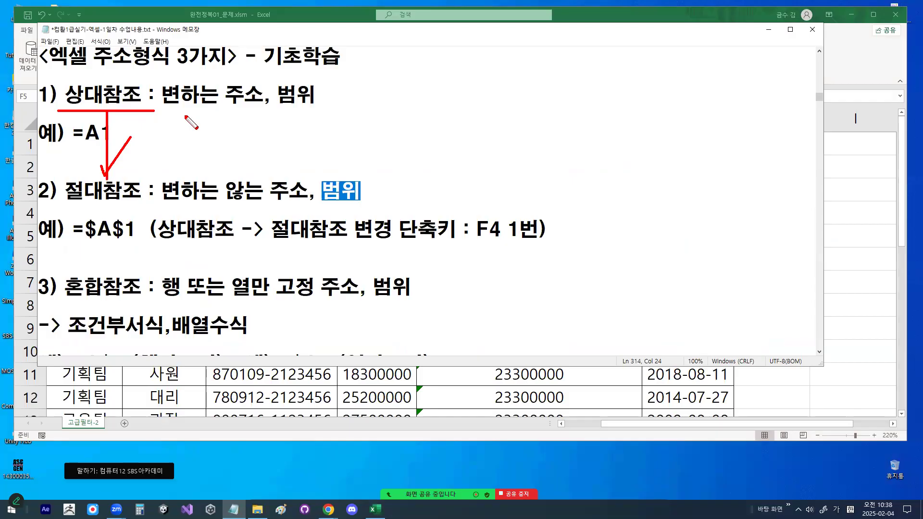
pyautogui.moveTo(92, 238)
pyautogui.mouseDown()
pyautogui.moveTo(99, 224)
pyautogui.moveTo(95, 239)
pyautogui.moveTo(123, 235)
pyautogui.mouseUp()
pyautogui.moveTo(480, 241); pyautogui.dragTo(540, 241)
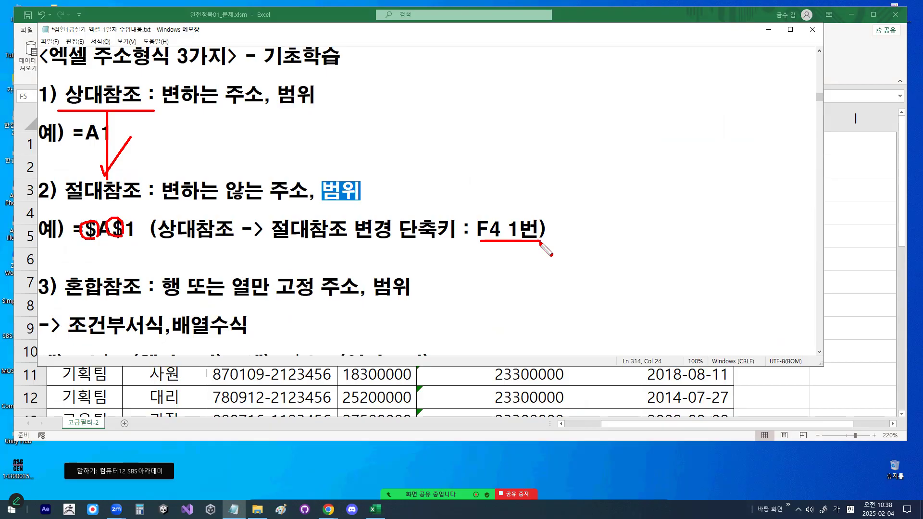
pyautogui.press('Escape')
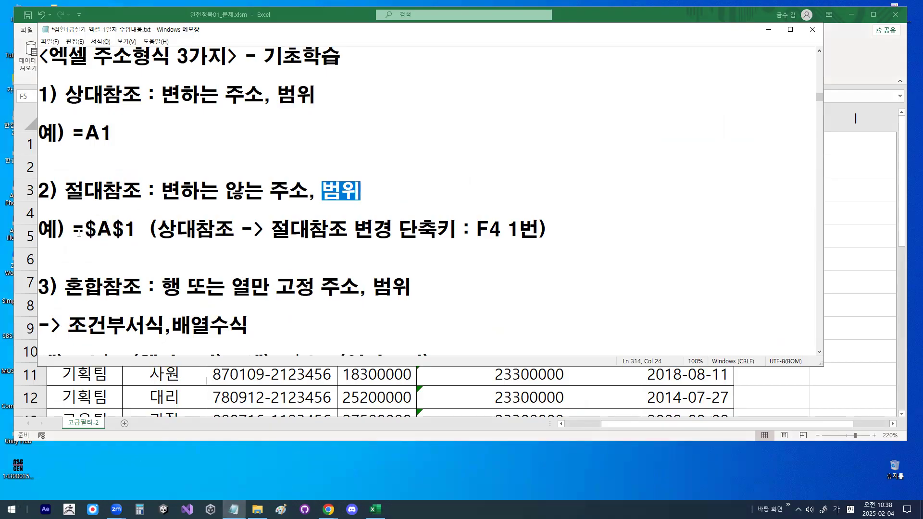
pyautogui.moveTo(85, 229); pyautogui.dragTo(136, 229)
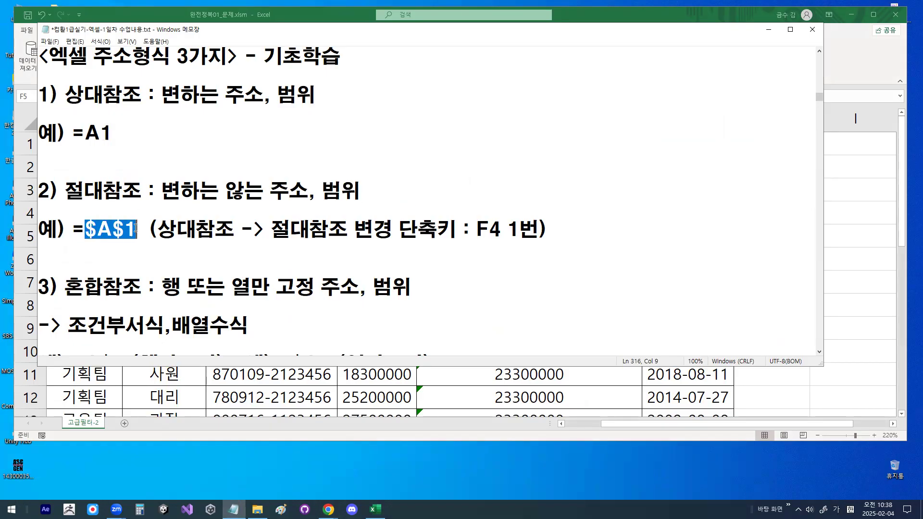
pyautogui.moveTo(64, 190); pyautogui.dragTo(149, 190)
pyautogui.scroll(-2, 146, 275)
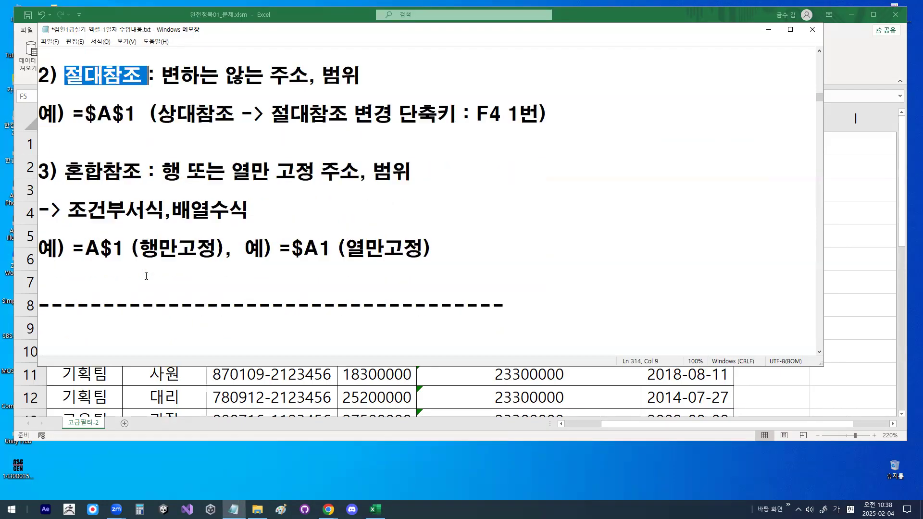
pyautogui.moveTo(65, 171); pyautogui.dragTo(288, 171)
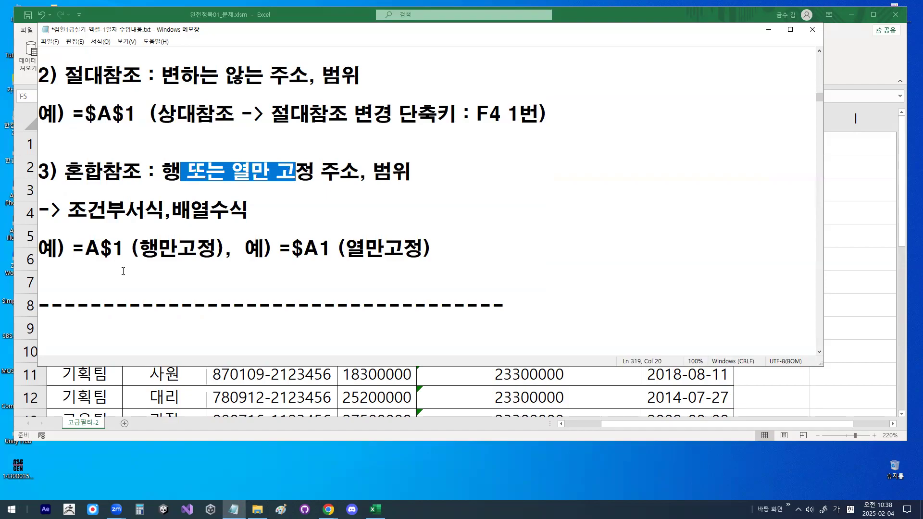
pyautogui.hotkey('ctrl', '1')
pyautogui.click(77, 258)
pyautogui.moveTo(179, 249)
pyautogui.mouseDown()
pyautogui.moveTo(123, 246)
pyautogui.moveTo(148, 205)
pyautogui.moveTo(171, 253)
pyautogui.mouseUp()
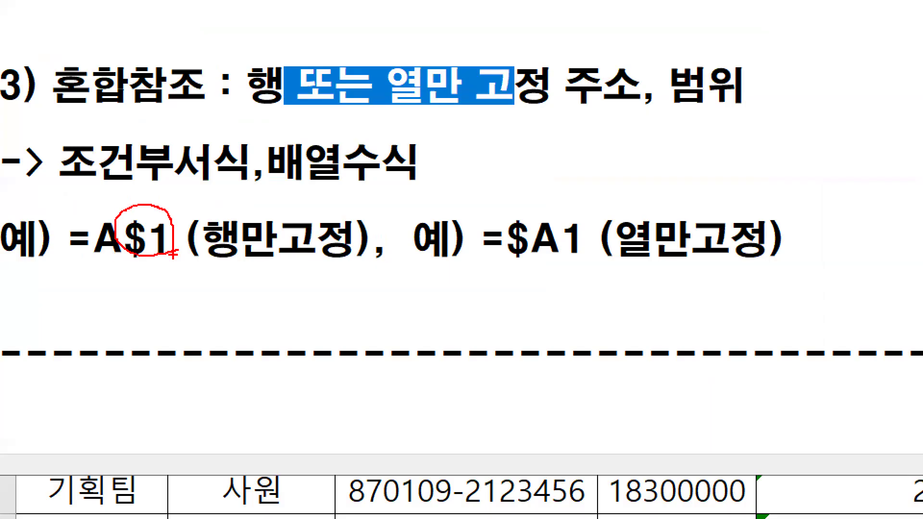
pyautogui.moveTo(555, 258)
pyautogui.mouseDown()
pyautogui.moveTo(512, 221)
pyautogui.moveTo(554, 240)
pyautogui.mouseUp()
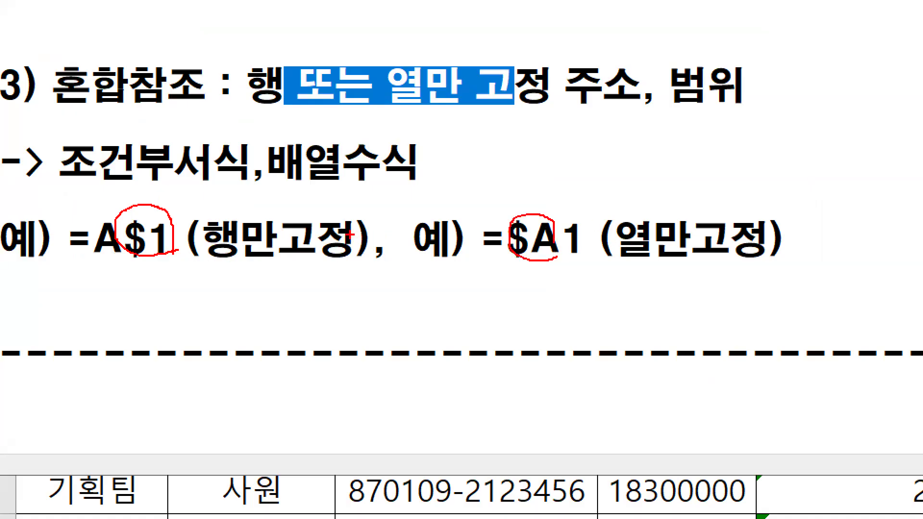
pyautogui.moveTo(67, 100); pyautogui.dragTo(181, 103)
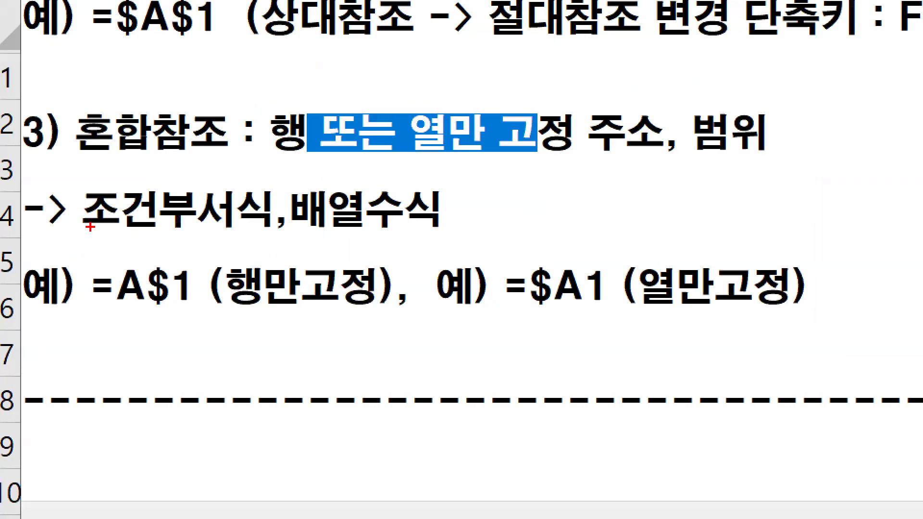
pyautogui.moveTo(71, 218); pyautogui.dragTo(147, 219)
pyautogui.moveTo(299, 235); pyautogui.dragTo(428, 237)
pyautogui.moveTo(293, 162)
pyautogui.mouseDown()
pyautogui.moveTo(180, 206)
pyautogui.moveTo(234, 212)
pyautogui.mouseUp()
pyautogui.moveTo(204, 328)
pyautogui.mouseDown()
pyautogui.moveTo(99, 307)
pyautogui.moveTo(202, 336)
pyautogui.mouseUp()
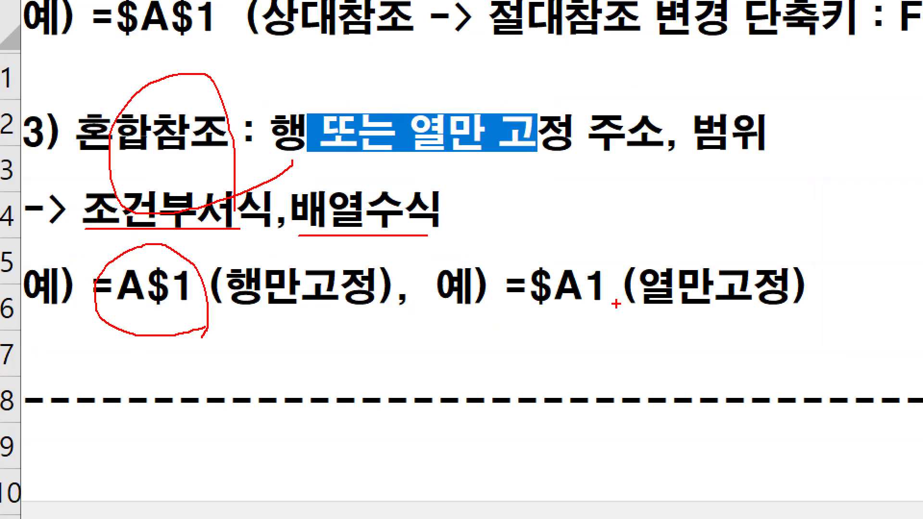
pyautogui.moveTo(628, 298)
pyautogui.mouseDown()
pyautogui.moveTo(507, 310)
pyautogui.moveTo(658, 304)
pyautogui.mouseUp()
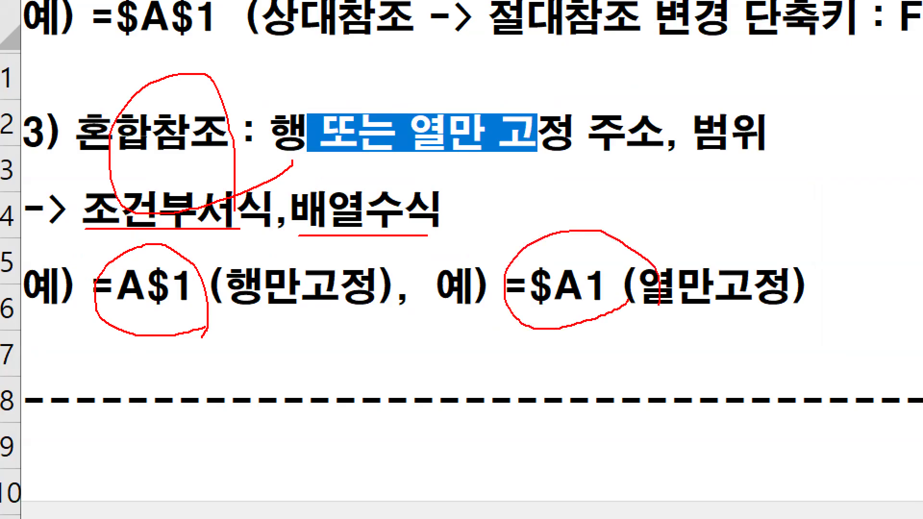
pyautogui.press('Escape')
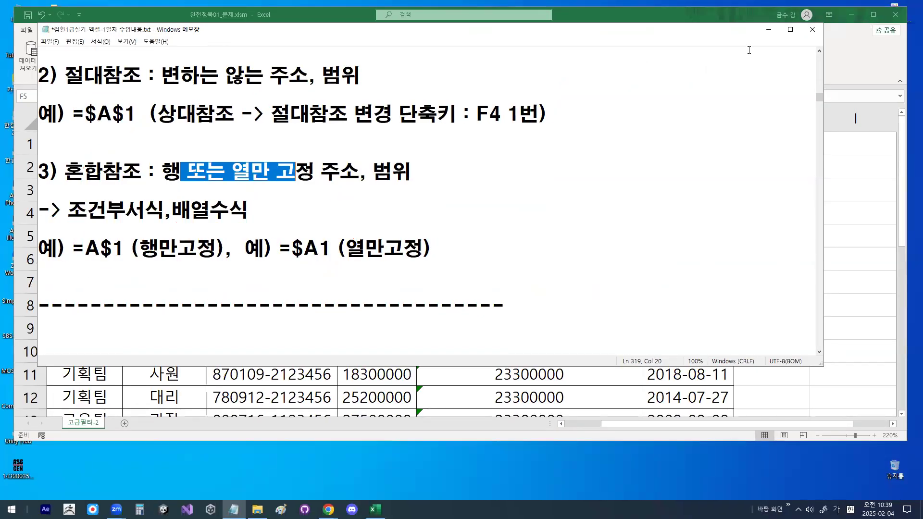
# Back in Excel, review F3's =MEDIAN(E3:E27) over the 연봉 column without changing it
pyautogui.click(768, 29)
pyautogui.click(522, 190)
pyautogui.press('Down')
pyautogui.press('Down')
pyautogui.press('Down')
pyautogui.press('Down')
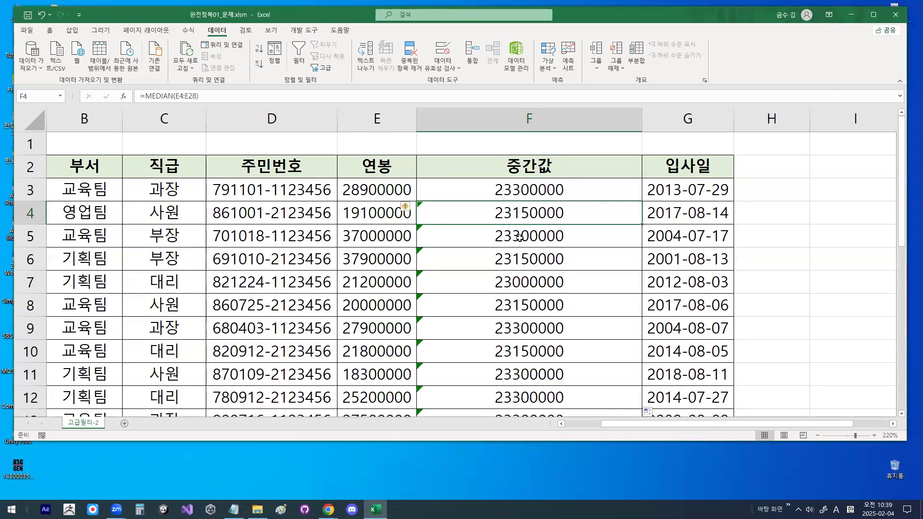
pyautogui.doubleClick(539, 192)
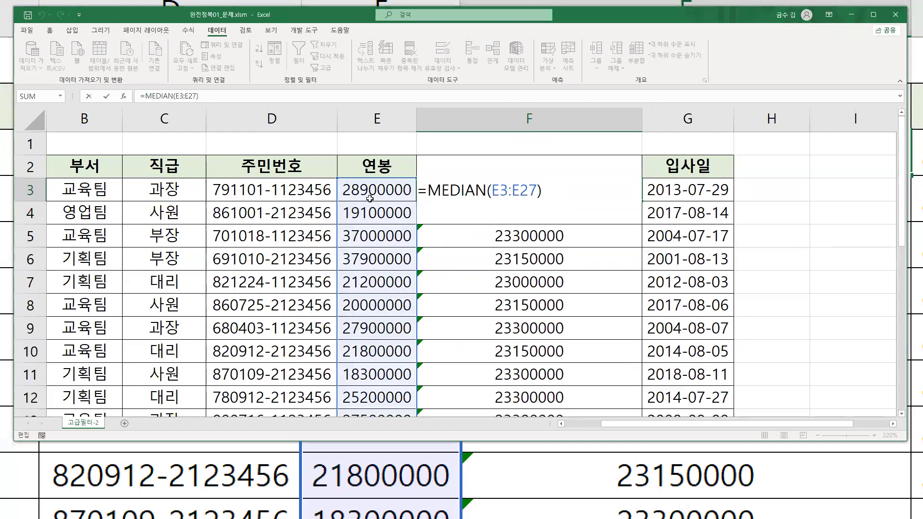
pyautogui.hotkey('ctrl', '2')
pyautogui.moveTo(386, 167)
pyautogui.mouseDown()
pyautogui.moveTo(385, 302)
pyautogui.moveTo(402, 266)
pyautogui.mouseUp()
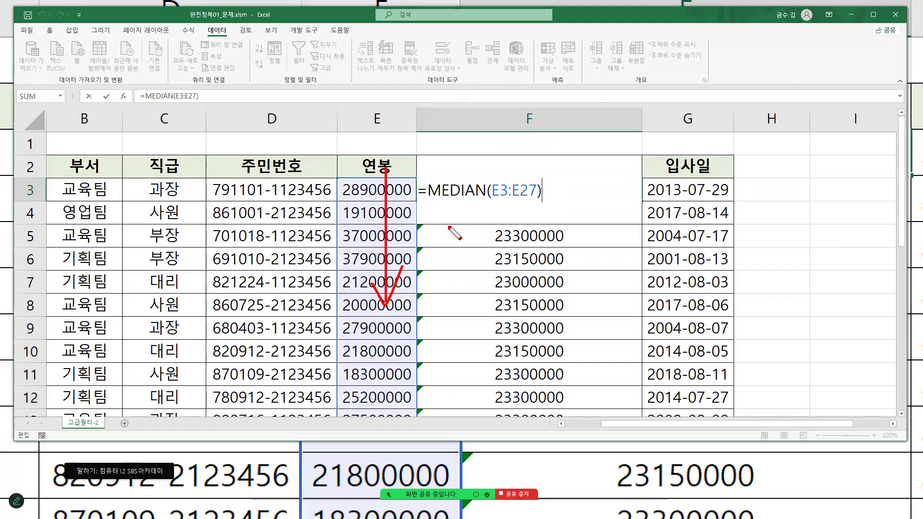
pyautogui.press('Escape')
pyautogui.hotkey('ctrl', 'Return')
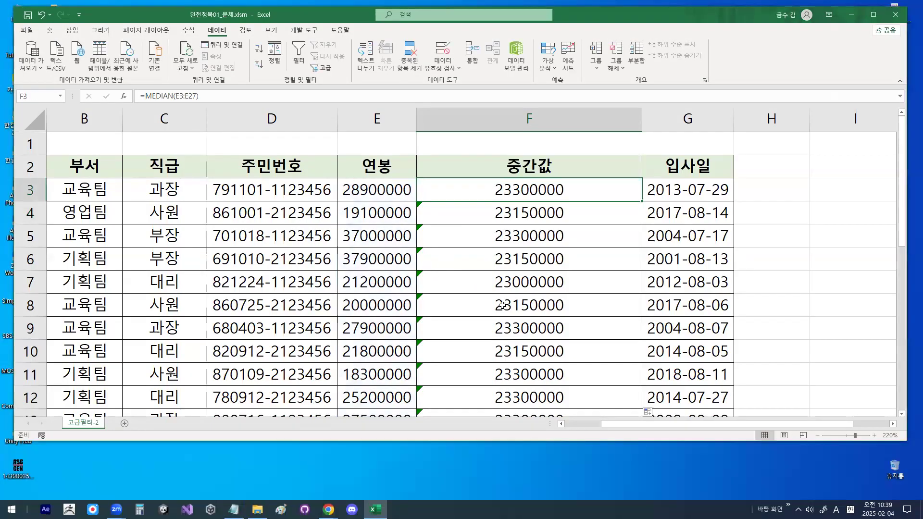
# Delete the 중간값 column F and bring the notes back to the front
pyautogui.click(531, 121)
pyautogui.rightClick(533, 121)
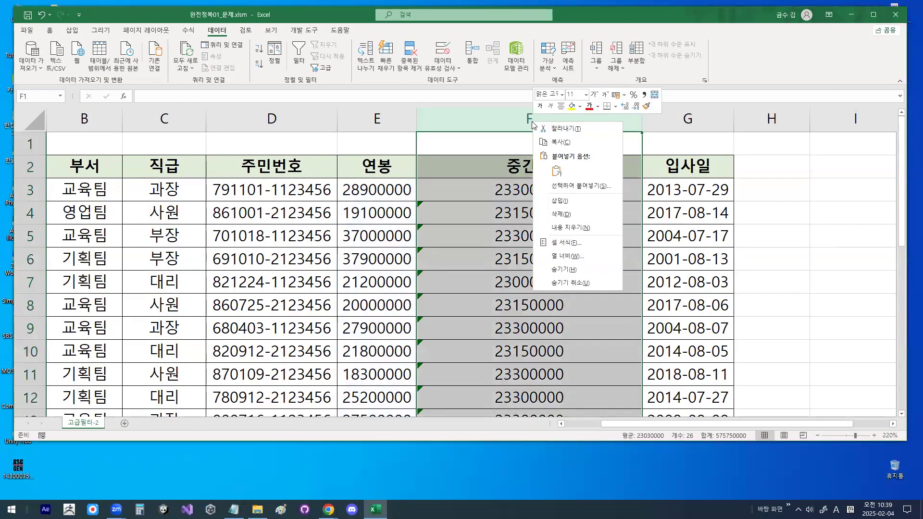
pyautogui.click(567, 214)
pyautogui.click(461, 259)
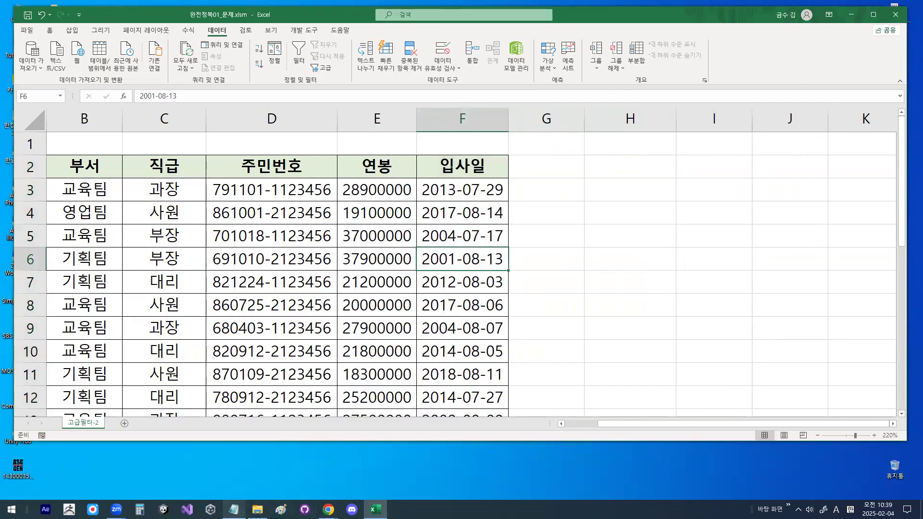
pyautogui.click(234, 509)
pyautogui.scroll(5, 249, 212)
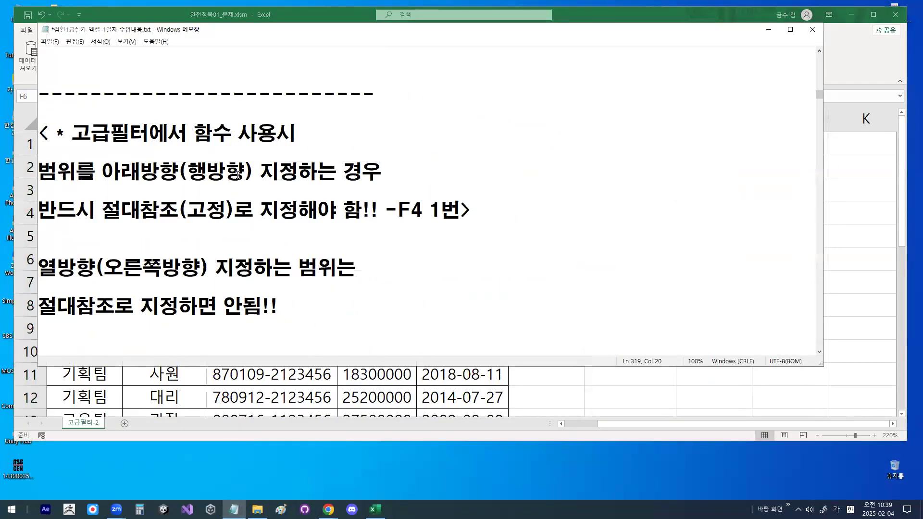
pyautogui.moveTo(79, 133); pyautogui.dragTo(295, 130)
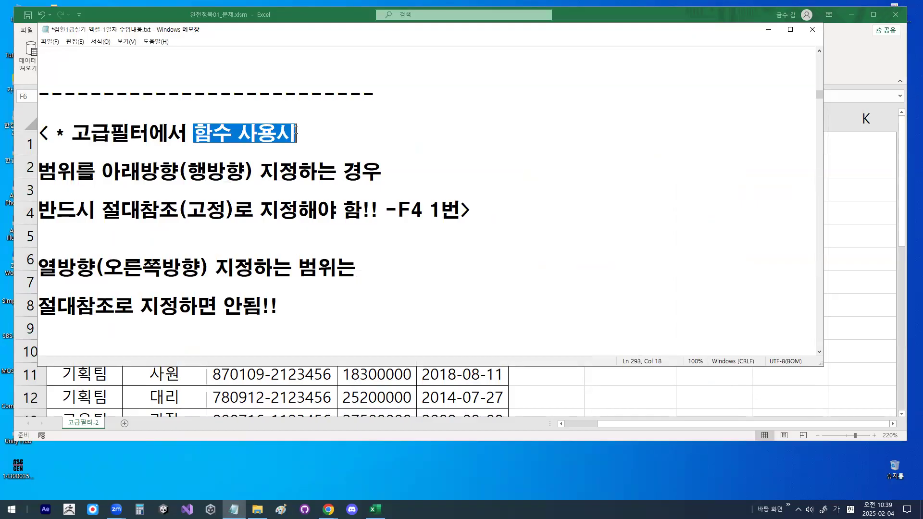
pyautogui.moveTo(44, 169); pyautogui.dragTo(73, 168)
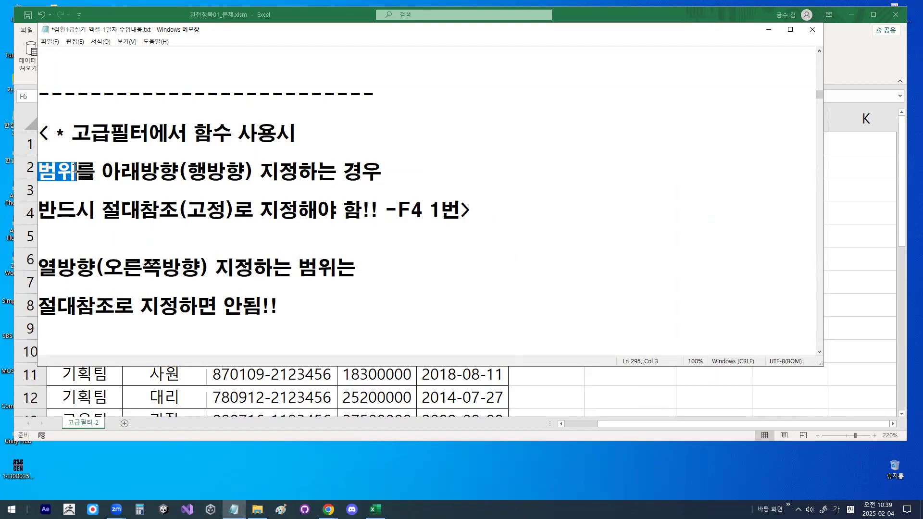
pyautogui.moveTo(94, 170); pyautogui.dragTo(386, 176)
pyautogui.moveTo(102, 212); pyautogui.dragTo(239, 212)
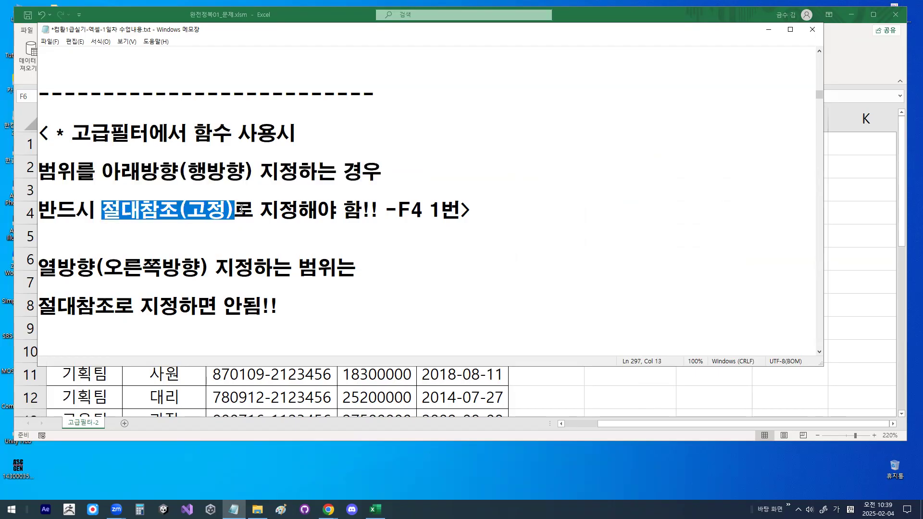
pyautogui.moveTo(469, 221)
pyautogui.mouseDown()
pyautogui.moveTo(440, 232)
pyautogui.moveTo(401, 189)
pyautogui.moveTo(473, 199)
pyautogui.moveTo(469, 221)
pyautogui.mouseUp()
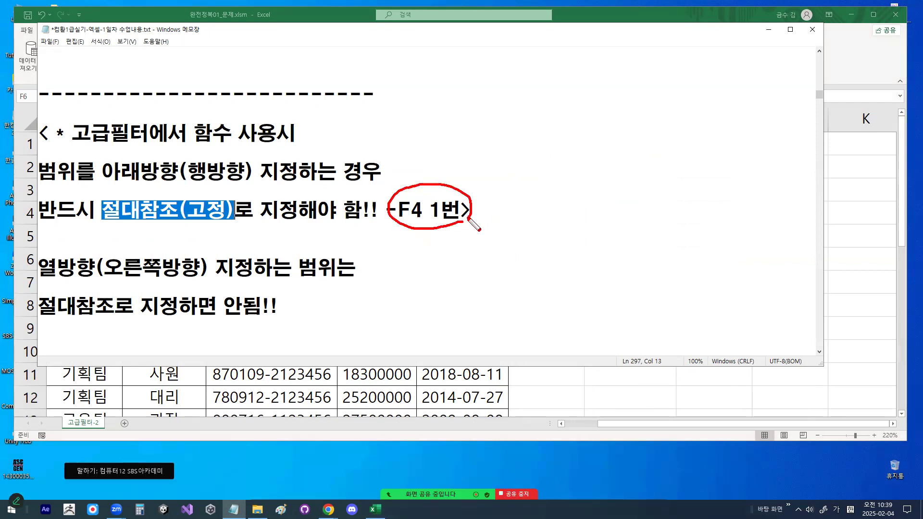
pyautogui.moveTo(43, 278); pyautogui.dragTo(314, 280)
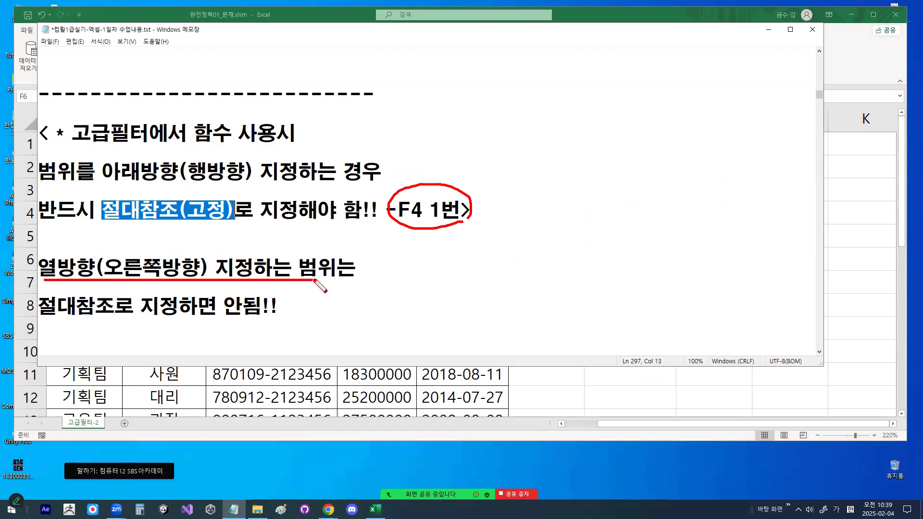
pyautogui.moveTo(462, 261); pyautogui.dragTo(596, 261)
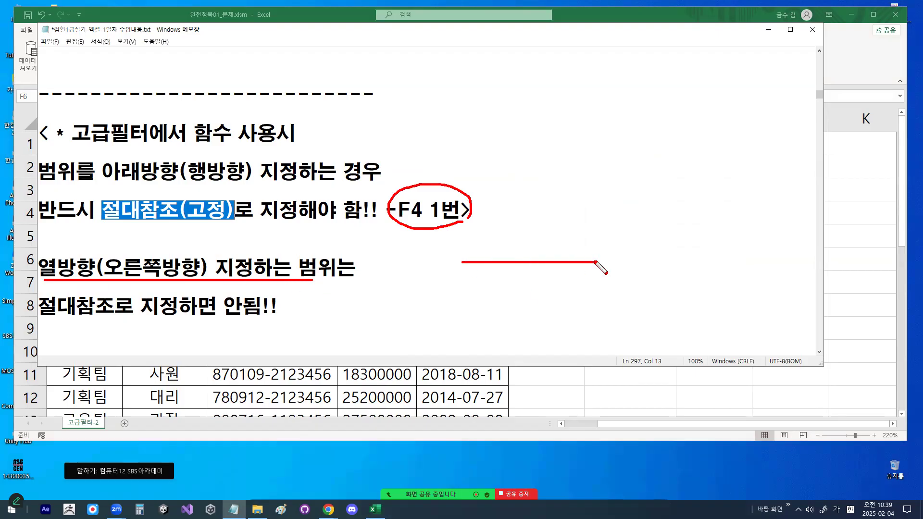
pyautogui.moveTo(288, 148)
pyautogui.mouseDown()
pyautogui.moveTo(289, 259)
pyautogui.moveTo(313, 222)
pyautogui.mouseUp()
pyautogui.press('Escape')
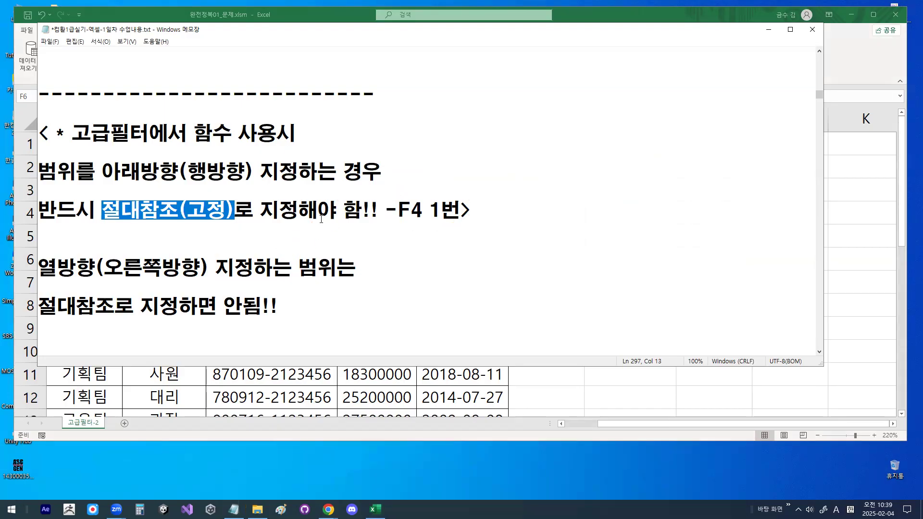
pyautogui.scroll(7, 305, 258)
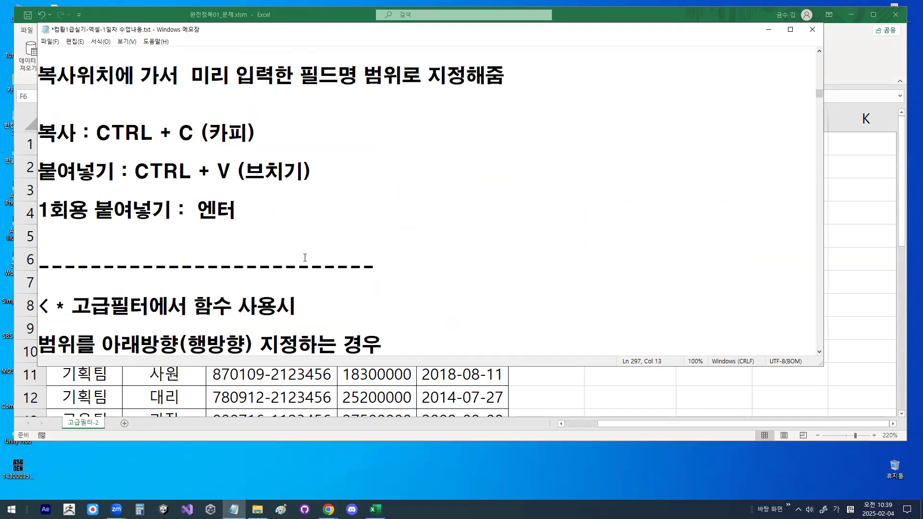
pyautogui.scroll(3, 304, 258)
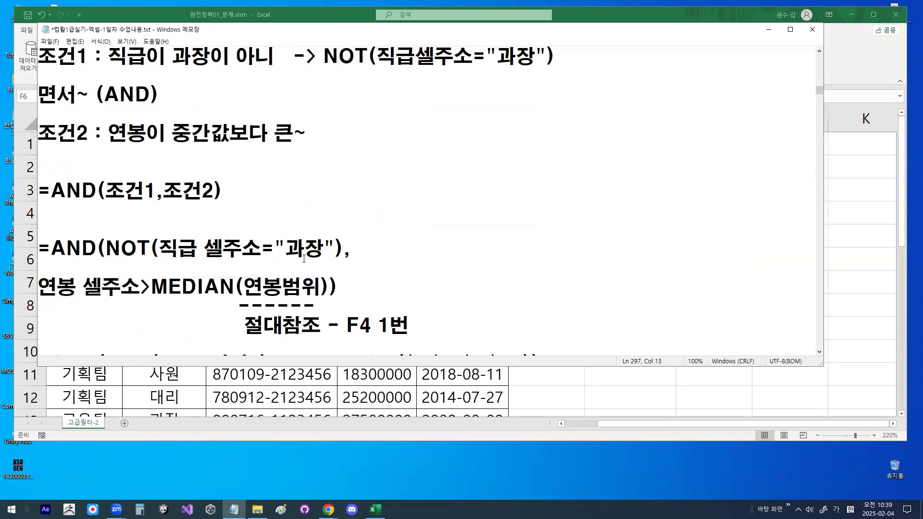
pyautogui.moveTo(181, 202)
pyautogui.mouseDown()
pyautogui.moveTo(226, 202)
pyautogui.moveTo(177, 194)
pyautogui.moveTo(237, 186)
pyautogui.mouseUp()
pyautogui.press('Escape')
pyautogui.scroll(-1, 218, 273)
pyautogui.press('Return')
pyautogui.press('Return')
pyautogui.press('Return')
pyautogui.press('Return')
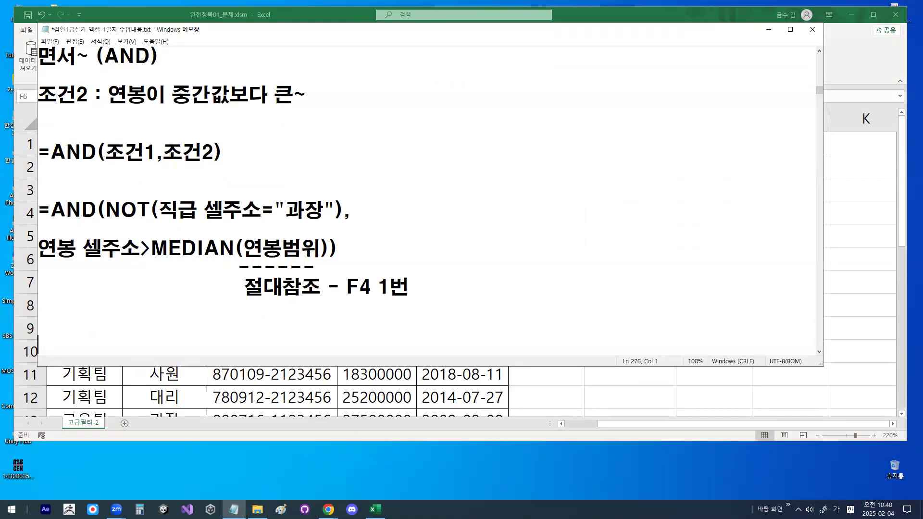
pyautogui.moveTo(51, 145); pyautogui.dragTo(224, 145)
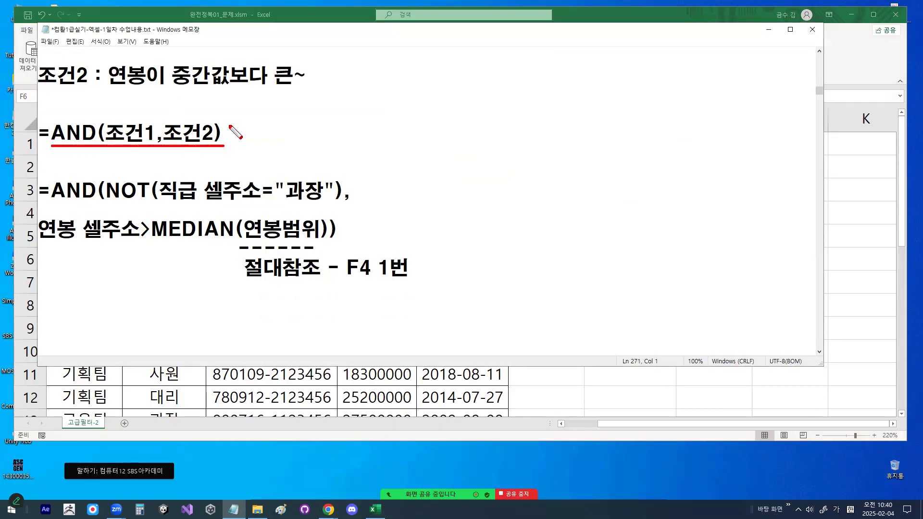
pyautogui.moveTo(53, 204)
pyautogui.mouseDown()
pyautogui.moveTo(251, 202)
pyautogui.moveTo(272, 182)
pyautogui.moveTo(276, 206)
pyautogui.moveTo(337, 180)
pyautogui.moveTo(332, 214)
pyautogui.moveTo(322, 206)
pyautogui.mouseUp()
pyautogui.moveTo(105, 202); pyautogui.dragTo(147, 193)
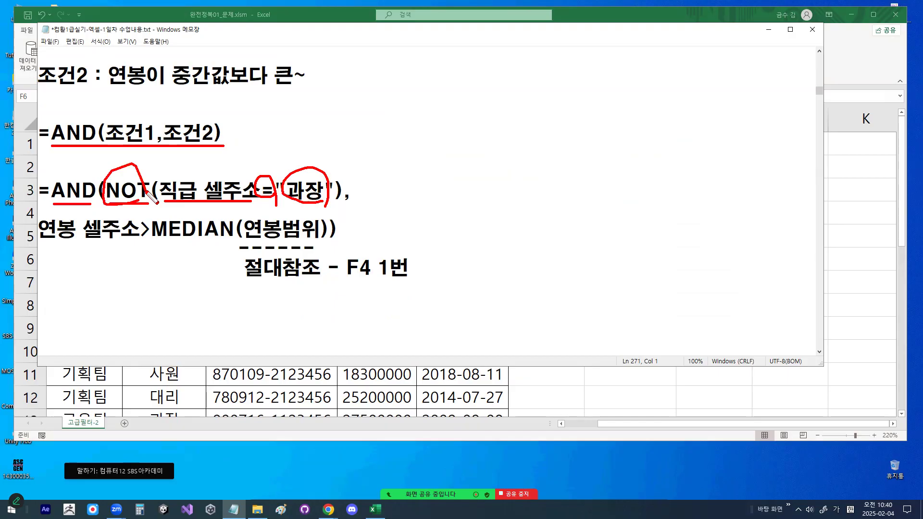
pyautogui.press('Escape')
pyautogui.moveTo(164, 189); pyautogui.dragTo(320, 191)
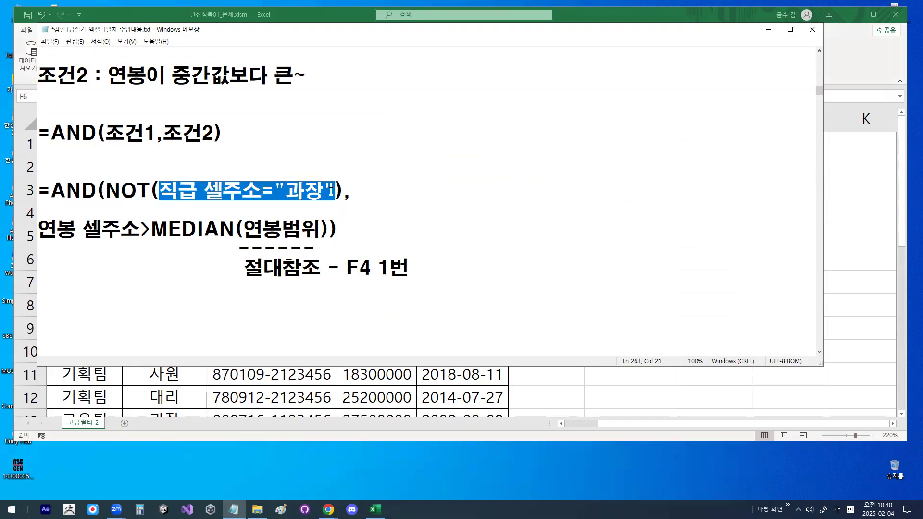
pyautogui.moveTo(280, 175); pyautogui.dragTo(254, 213)
pyautogui.moveTo(259, 176); pyautogui.dragTo(294, 240)
pyautogui.moveTo(145, 199); pyautogui.dragTo(150, 193)
pyautogui.press('Escape')
pyautogui.click(284, 195)
pyautogui.click(360, 196)
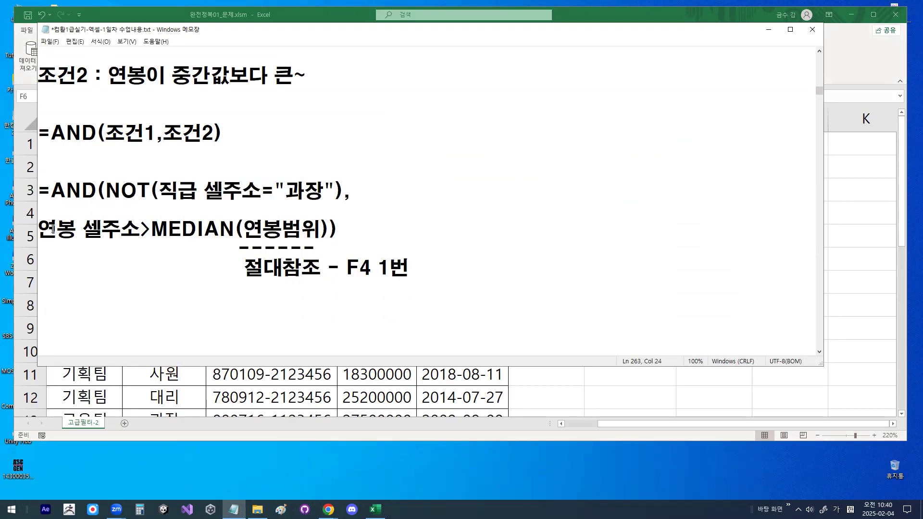
pyautogui.moveTo(39, 229); pyautogui.dragTo(327, 230)
pyautogui.click(142, 229)
pyautogui.moveTo(235, 229); pyautogui.dragTo(318, 230)
pyautogui.moveTo(346, 268); pyautogui.dragTo(417, 269)
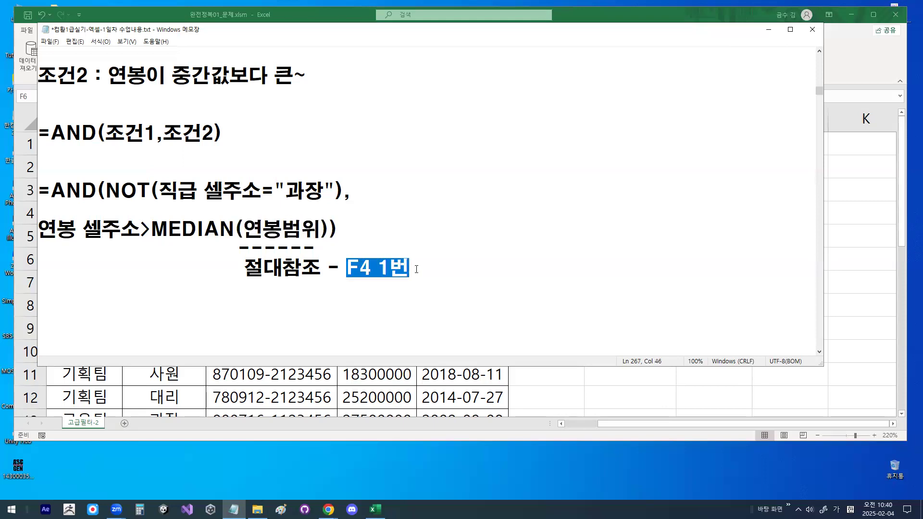
pyautogui.click(416, 270)
pyautogui.moveTo(331, 229)
pyautogui.mouseDown()
pyautogui.moveTo(317, 225)
pyautogui.moveTo(316, 244)
pyautogui.mouseUp()
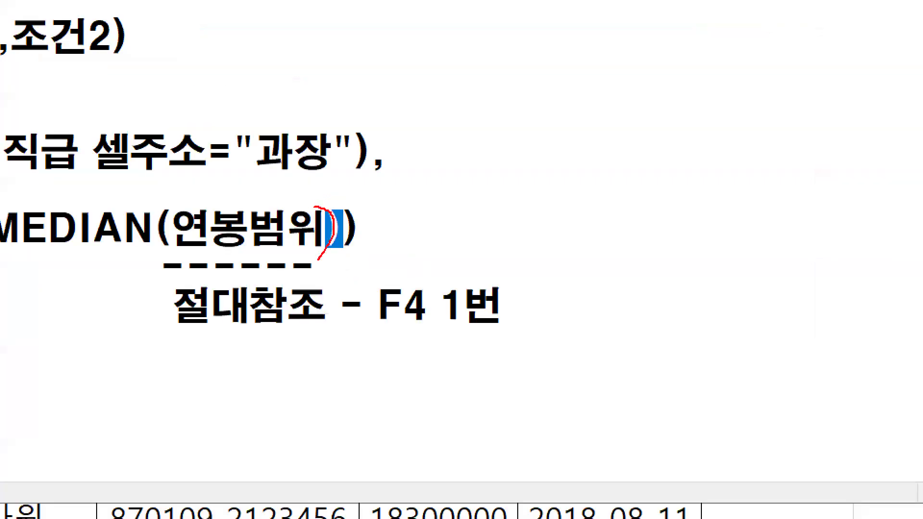
pyautogui.moveTo(182, 194); pyautogui.dragTo(177, 274)
pyautogui.moveTo(323, 182); pyautogui.dragTo(327, 300)
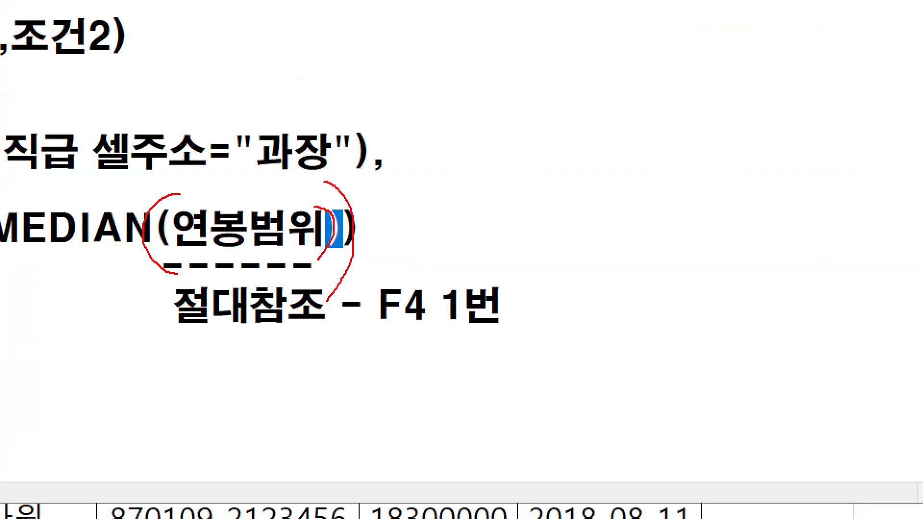
pyautogui.press('Escape')
pyautogui.moveTo(63, 145)
pyautogui.mouseDown()
pyautogui.moveTo(47, 149)
pyautogui.moveTo(36, 230)
pyautogui.mouseUp()
pyautogui.press('Escape')
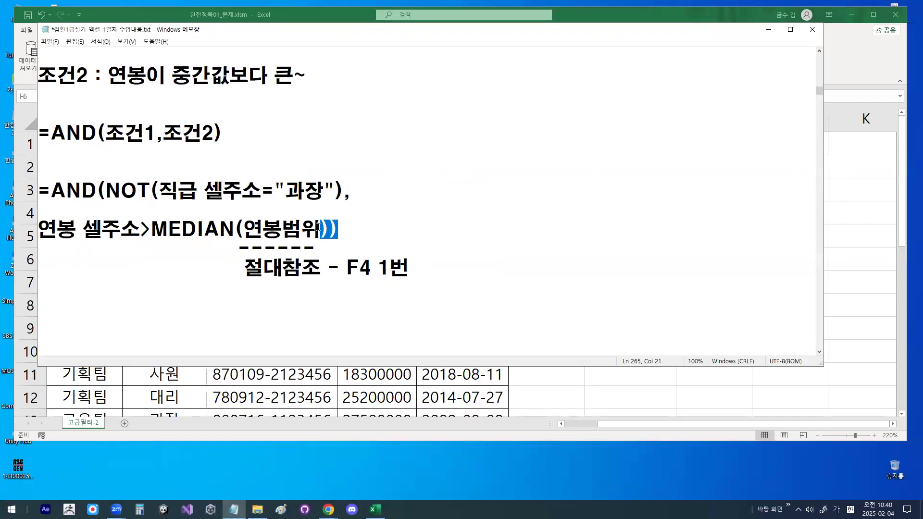
pyautogui.moveTo(281, 263)
pyautogui.mouseDown()
pyautogui.moveTo(206, 186)
pyautogui.moveTo(278, 271)
pyautogui.mouseUp()
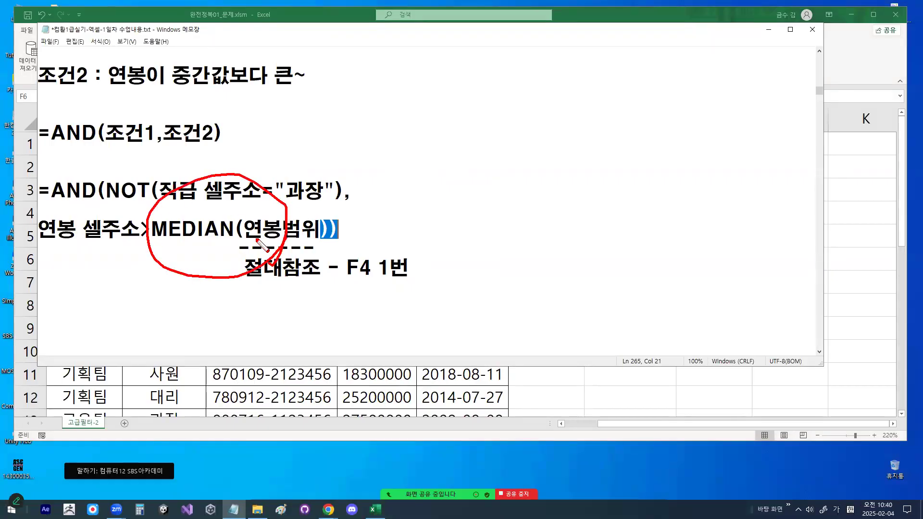
pyautogui.press('Escape')
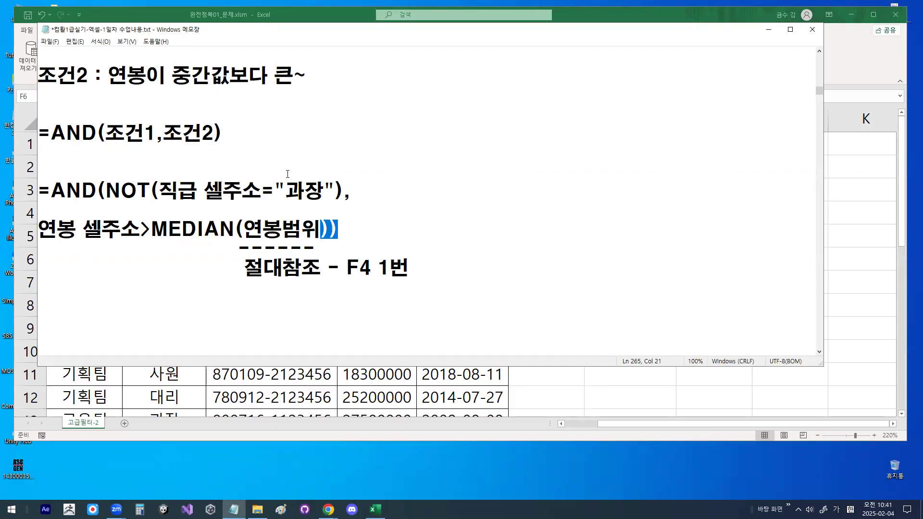
pyautogui.scroll(-1, 263, 195)
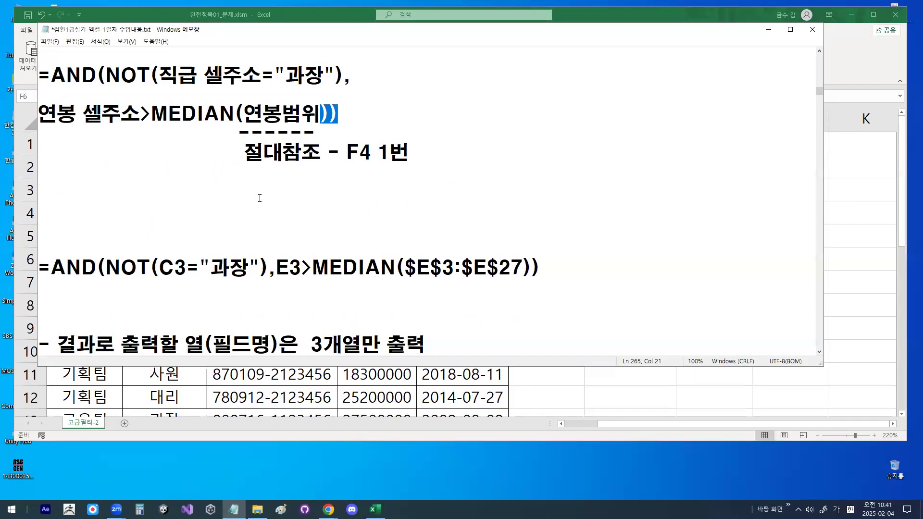
# Highlight the notes on outputting only 성명, 연봉, 입사일 and running the advanced filter
pyautogui.scroll(-2, 259, 198)
pyautogui.moveTo(56, 212); pyautogui.dragTo(193, 209)
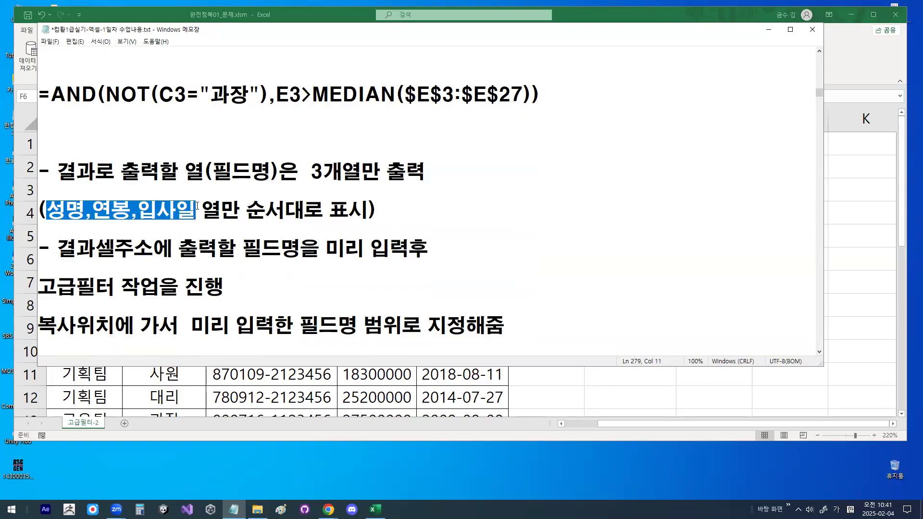
pyautogui.moveTo(57, 248); pyautogui.dragTo(428, 250)
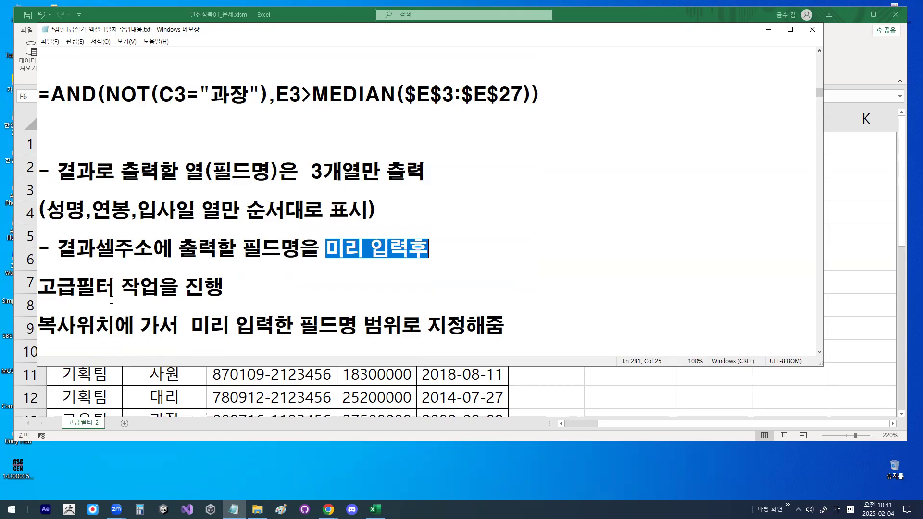
pyautogui.moveTo(39, 287); pyautogui.dragTo(199, 287)
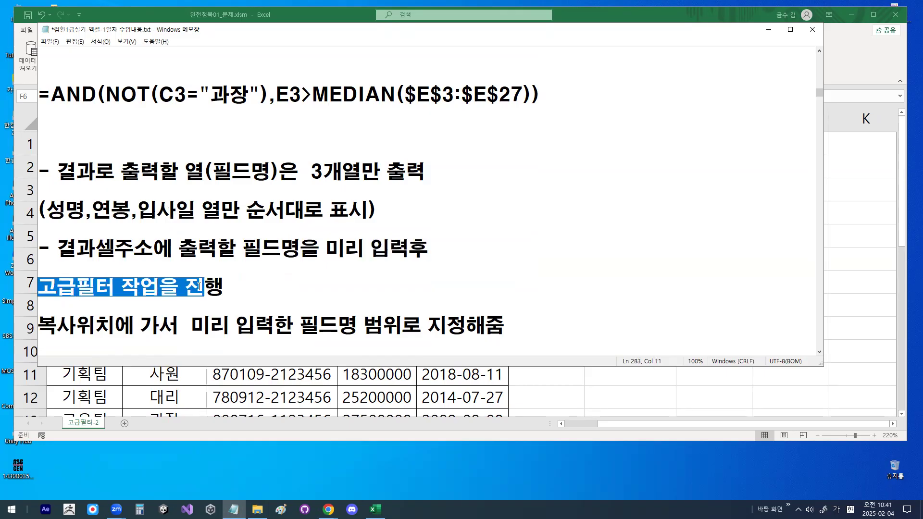
pyautogui.moveTo(111, 249); pyautogui.dragTo(284, 262)
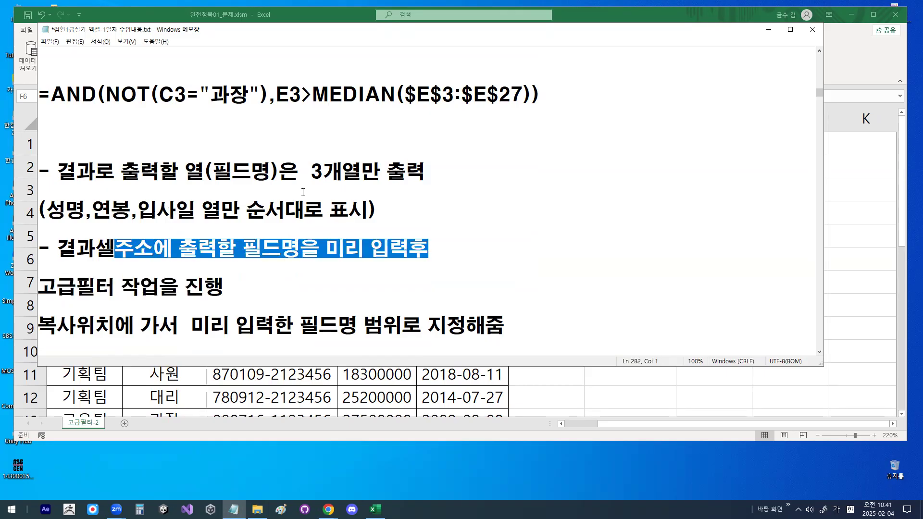
pyautogui.scroll(3, 255, 202)
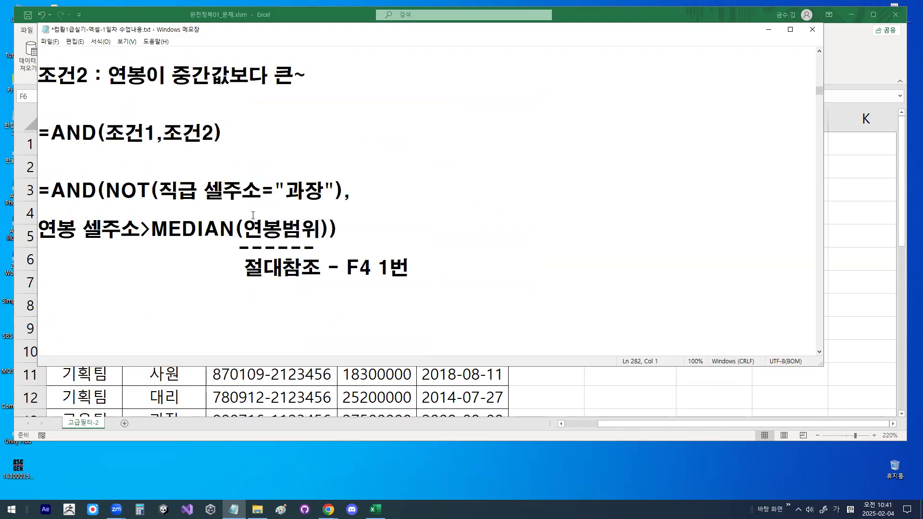
# Fill H2:H3 yellow and give the cells borders on all sides
pyautogui.click(768, 29)
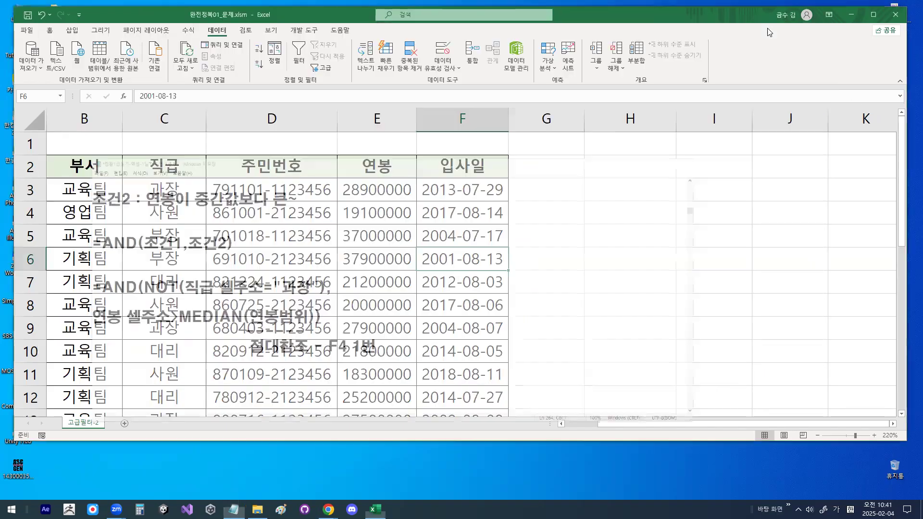
pyautogui.moveTo(629, 169); pyautogui.dragTo(630, 190)
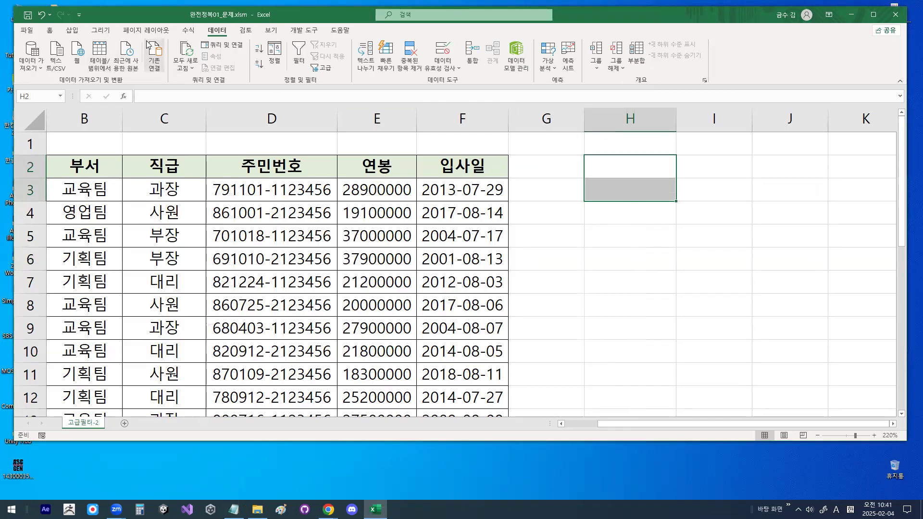
pyautogui.click(53, 32)
pyautogui.click(162, 64)
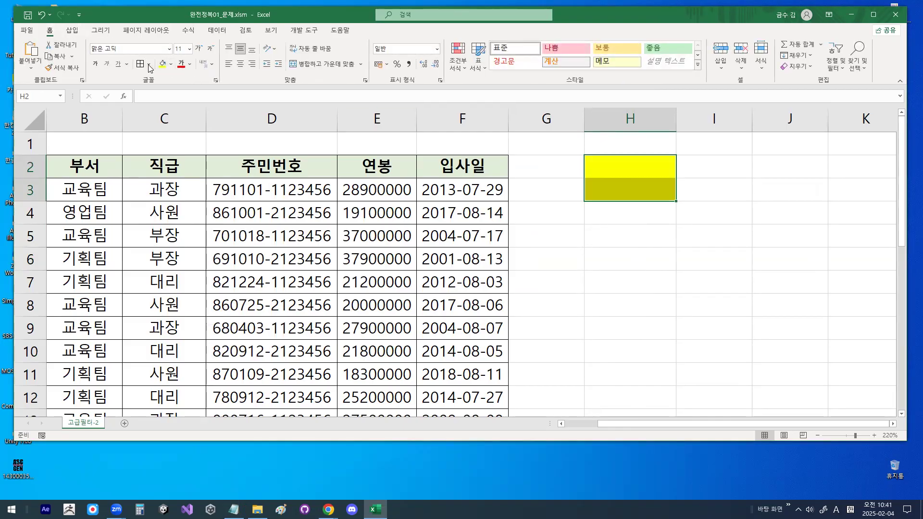
pyautogui.click(149, 64)
pyautogui.click(173, 159)
# Enter the heading 조건 in cell H2
pyautogui.moveTo(630, 283); pyautogui.dragTo(629, 259)
pyautogui.click(633, 163)
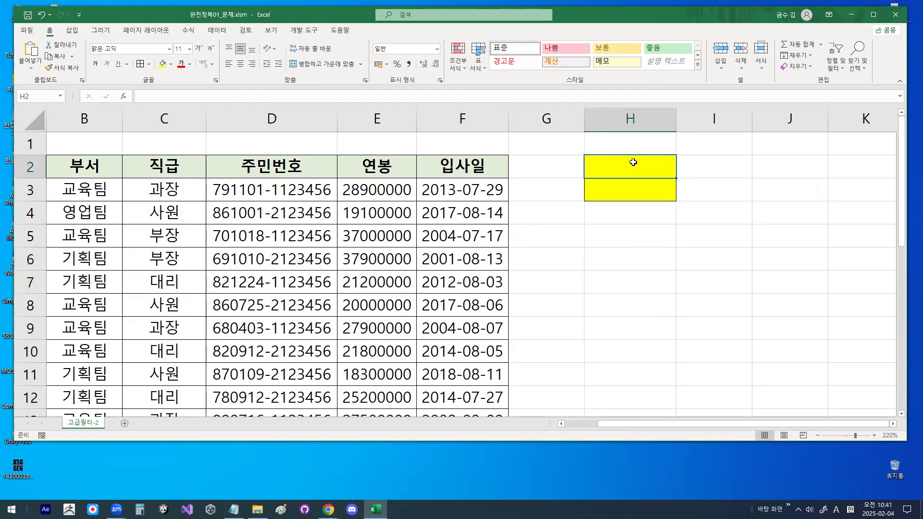
pyautogui.write('WHRJS')
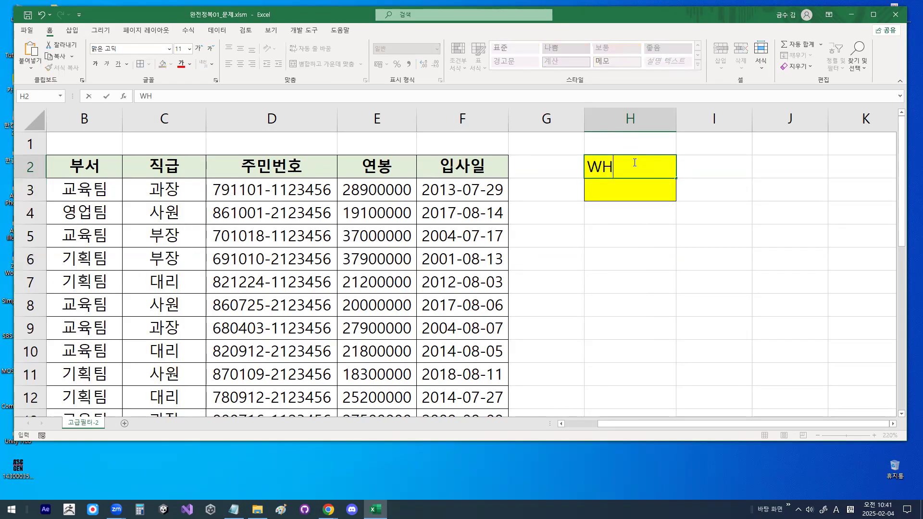
pyautogui.press('BackSpace')
pyautogui.press('BackSpace')
pyautogui.press('BackSpace')
pyautogui.press('BackSpace')
pyautogui.press('BackSpace')
pyautogui.press('Hangul')
pyautogui.write('ㅈㄱ')
pyautogui.press('BackSpace')
pyautogui.press('BackSpace')
pyautogui.write('족건')
pyautogui.press('Return')
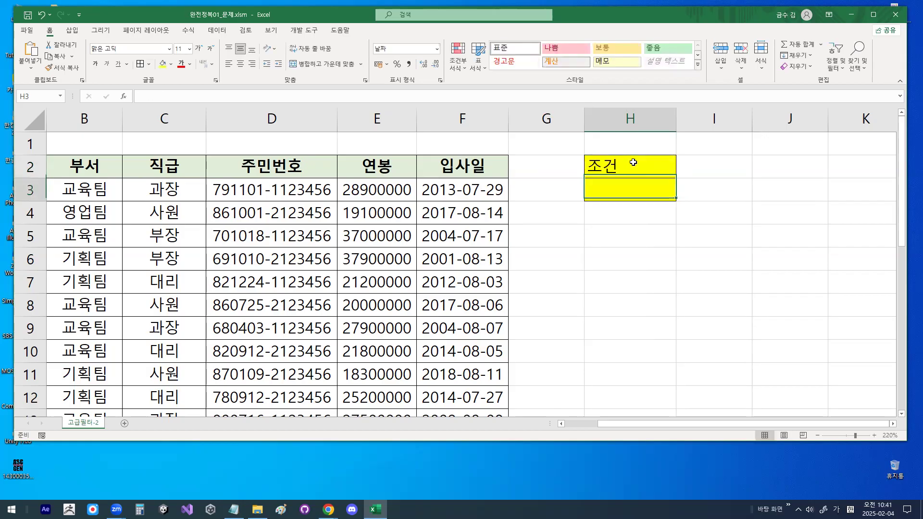
# Apply the HY견고딕 font to the whole sheet
pyautogui.click(30, 119)
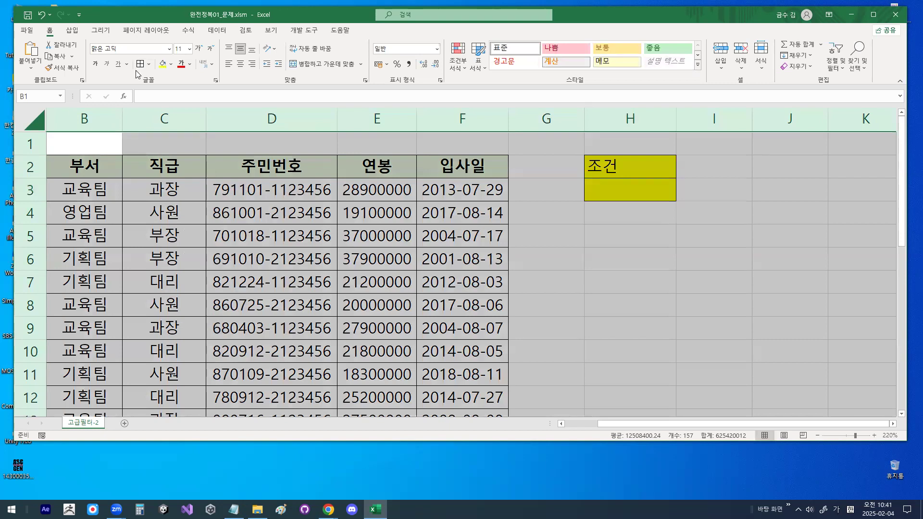
pyautogui.click(168, 48)
pyautogui.click(155, 146)
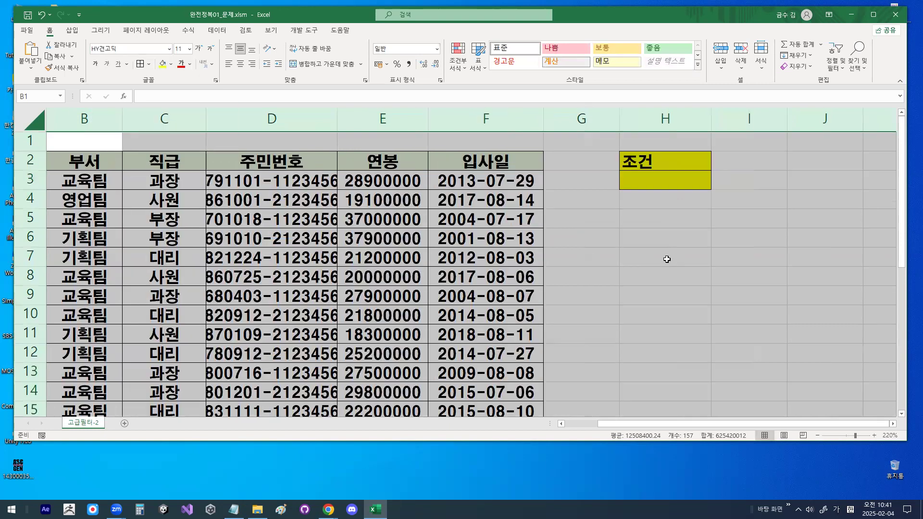
pyautogui.click(667, 258)
# Widen column H, with H3 selected for the criteria formula
pyautogui.click(671, 182)
pyautogui.hotkey('ctrl', '1')
pyautogui.click(688, 174)
pyautogui.moveTo(725, 174); pyautogui.dragTo(706, 196)
pyautogui.press('Escape')
pyautogui.moveTo(714, 118); pyautogui.dragTo(733, 118)
pyautogui.hotkey('ctrl', '1')
pyautogui.moveTo(657, 193)
pyautogui.mouseDown()
pyautogui.moveTo(684, 189)
pyautogui.moveTo(698, 201)
pyautogui.mouseUp()
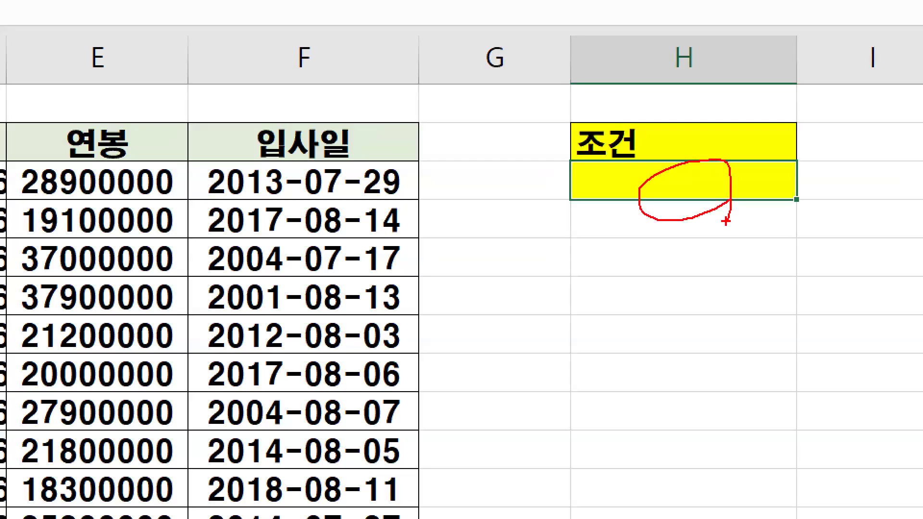
pyautogui.press('Escape')
# Begin the H3 formula with =AND(NOT(
pyautogui.write('=')
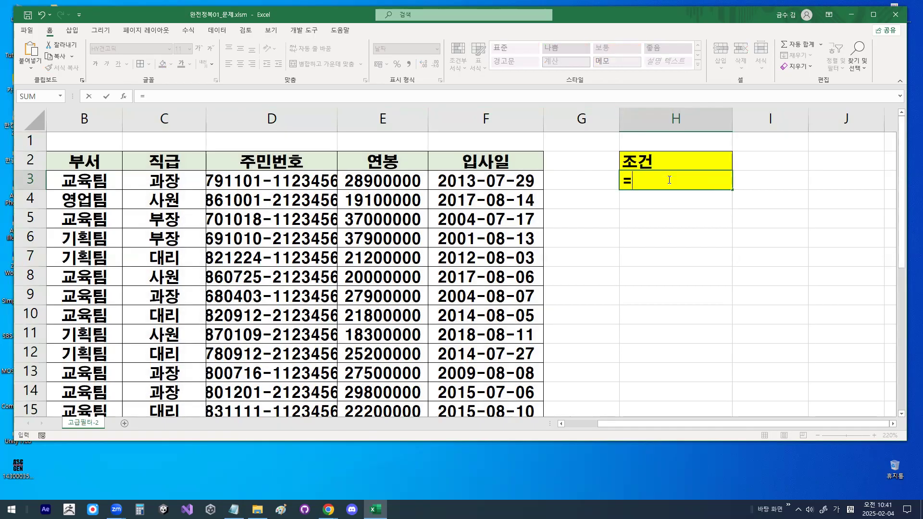
pyautogui.write('ㅁ')
pyautogui.press('BackSpace')
pyautogui.press('Hangul')
pyautogui.write('AND')
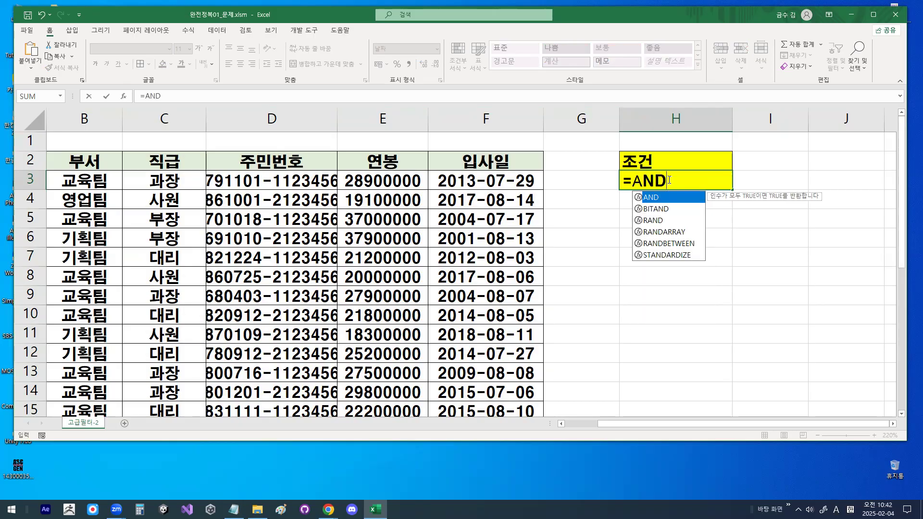
pyautogui.write('(')
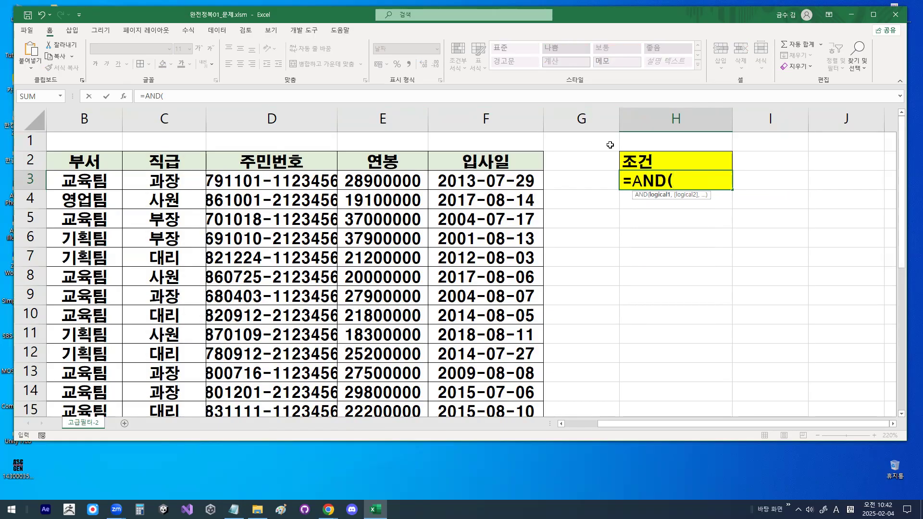
pyautogui.click(892, 424)
pyautogui.click(893, 424)
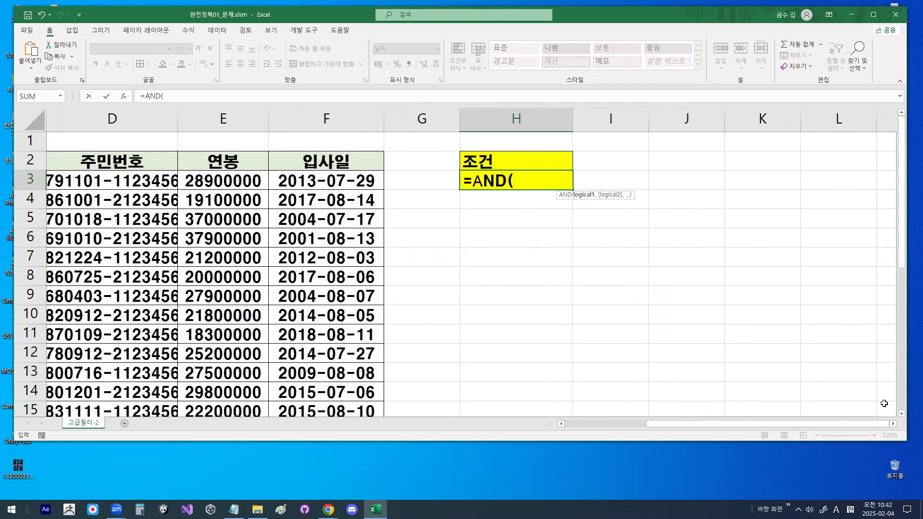
pyautogui.write('N')
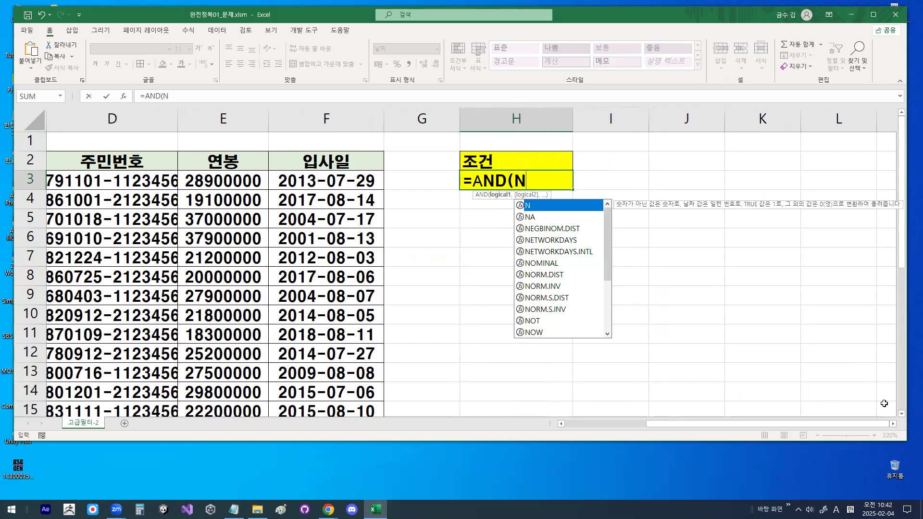
pyautogui.write('OT(')
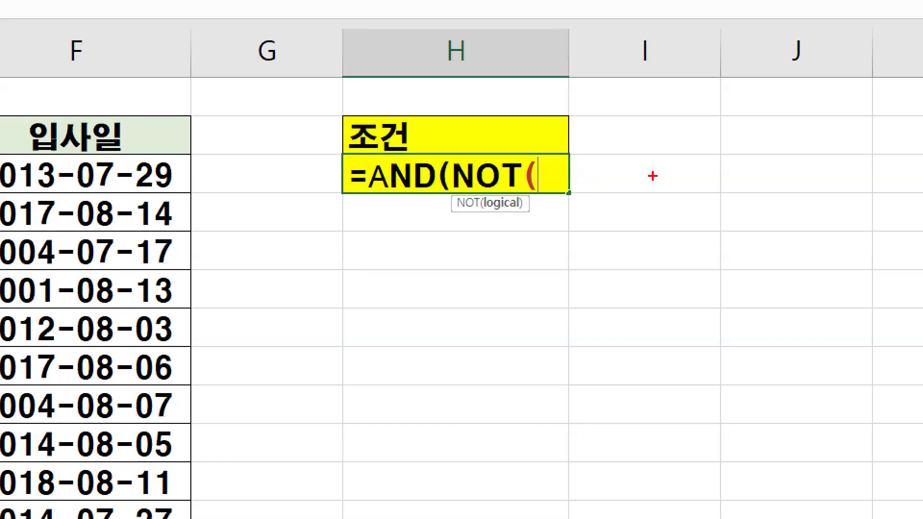
pyautogui.moveTo(617, 184)
pyautogui.mouseDown()
pyautogui.moveTo(564, 182)
pyautogui.moveTo(626, 193)
pyautogui.mouseUp()
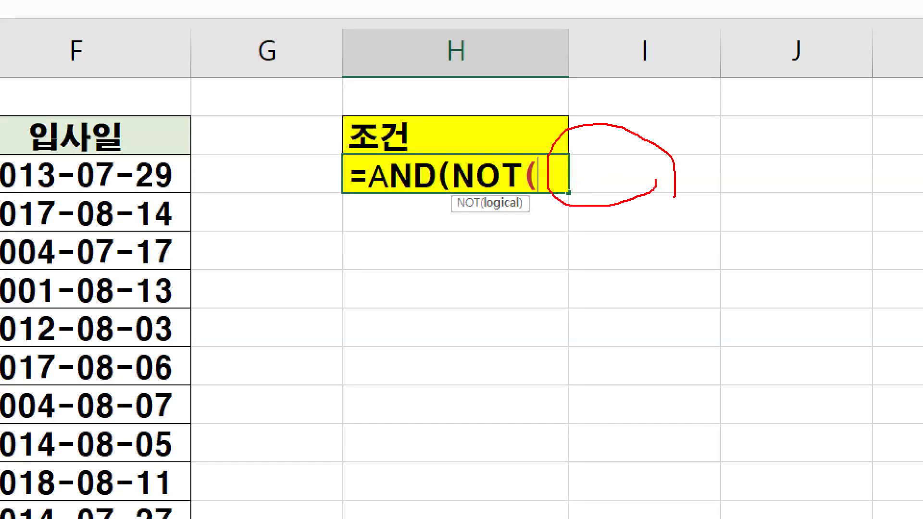
pyautogui.moveTo(608, 263); pyautogui.dragTo(626, 263)
pyautogui.moveTo(519, 185)
pyautogui.mouseDown()
pyautogui.moveTo(454, 136)
pyautogui.moveTo(522, 182)
pyautogui.mouseUp()
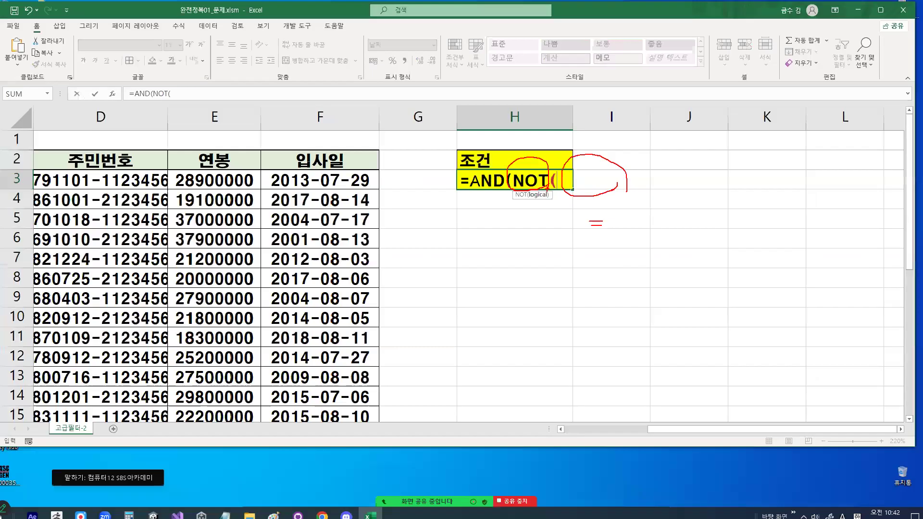
pyautogui.press('Escape')
# Complete the first condition as C3="과장" and add a comma
pyautogui.moveTo(687, 428); pyautogui.dragTo(569, 428)
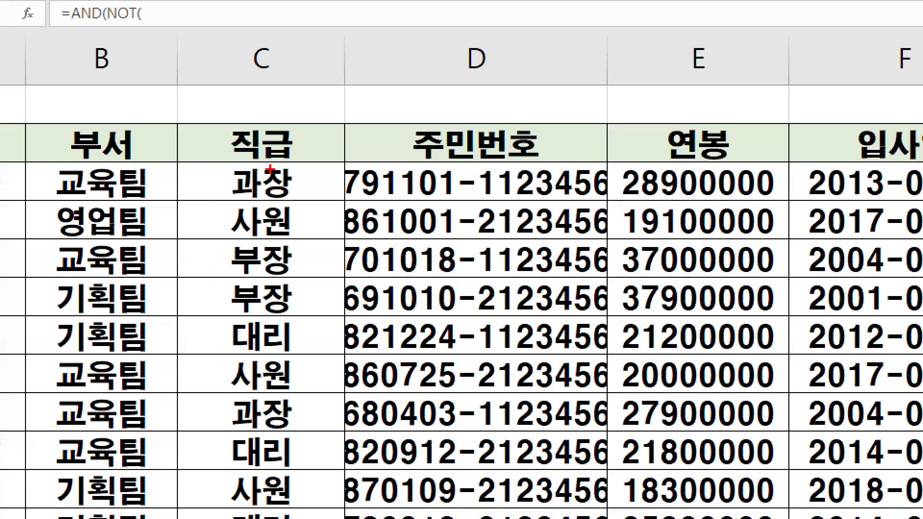
pyautogui.moveTo(270, 168)
pyautogui.mouseDown()
pyautogui.moveTo(233, 169)
pyautogui.moveTo(246, 169)
pyautogui.mouseUp()
pyautogui.press('Escape')
pyautogui.click(232, 176)
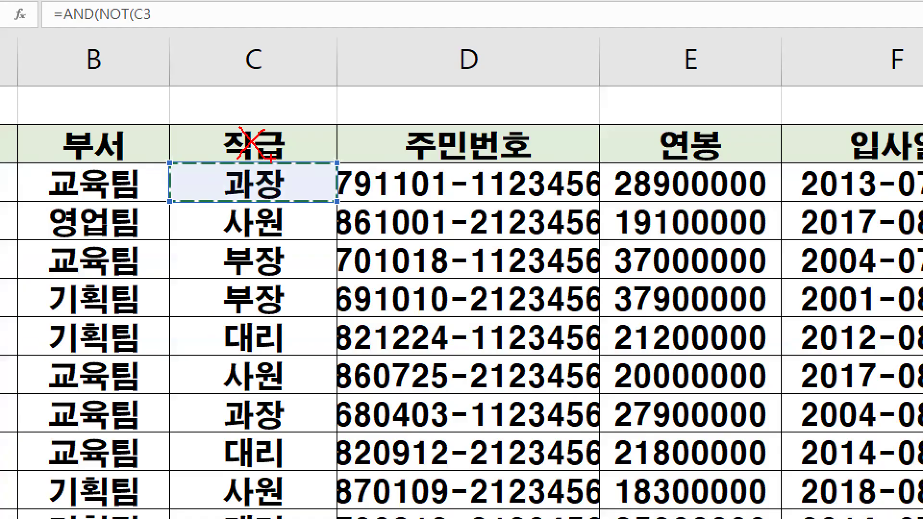
pyautogui.press('Escape')
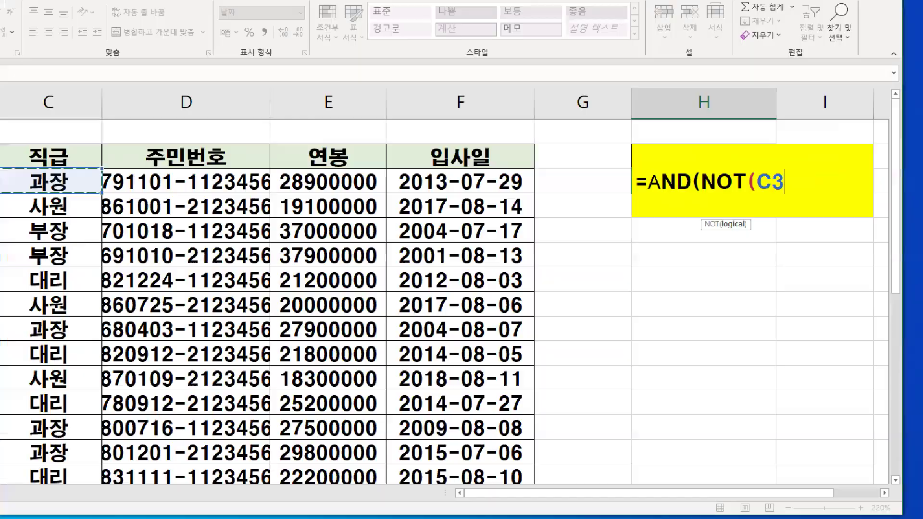
pyautogui.write('=')
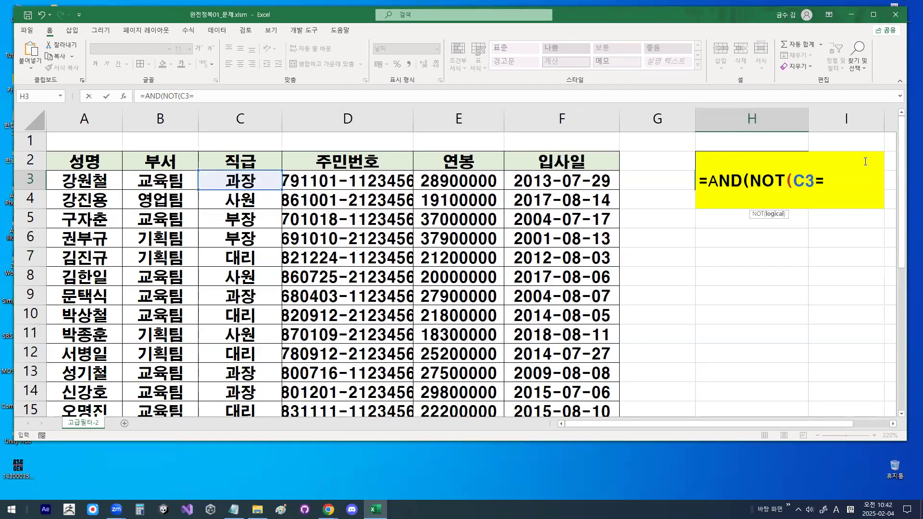
pyautogui.write('"RHK')
pyautogui.press('BackSpace')
pyautogui.press('BackSpace')
pyautogui.press('BackSpace')
pyautogui.press('Hangul')
pyautogui.write('고과장"')
pyautogui.write(')')
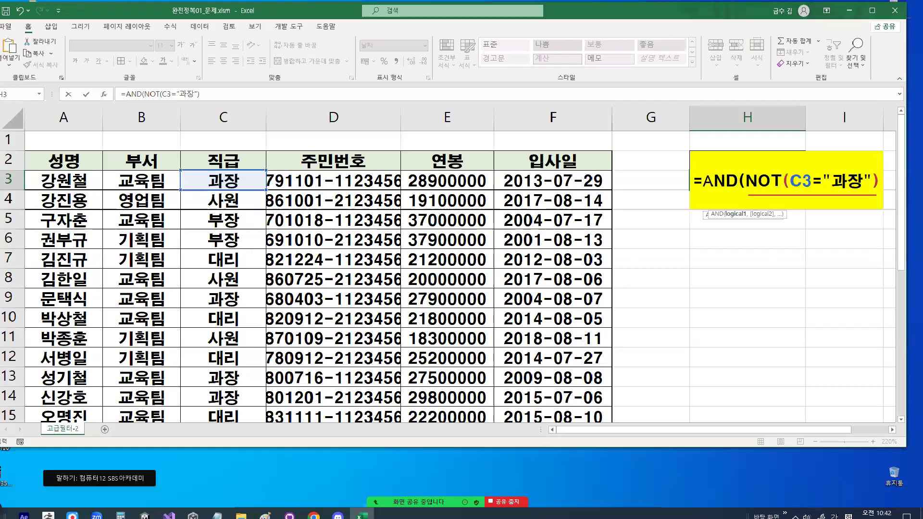
pyautogui.write(',')
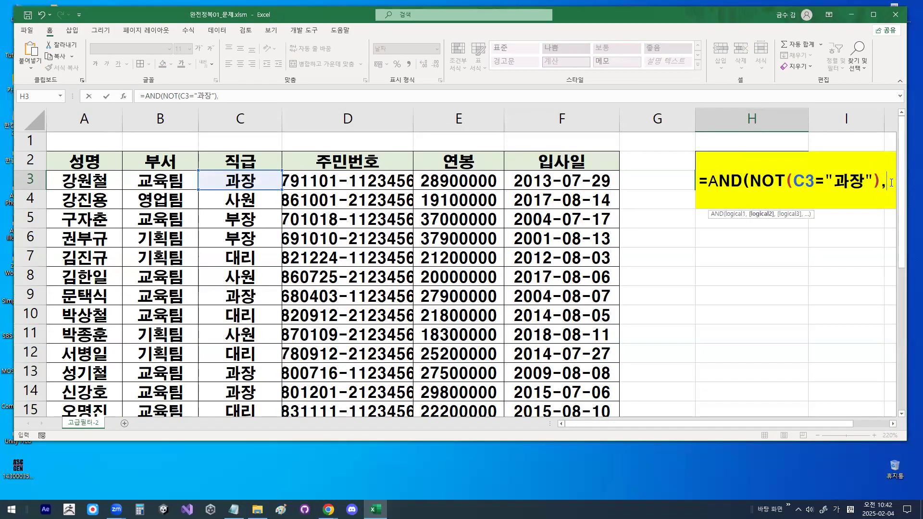
# Add E3>MEDIAN to the formula, then cancel the Function Arguments dialog, discarding the entry
pyautogui.click(468, 177)
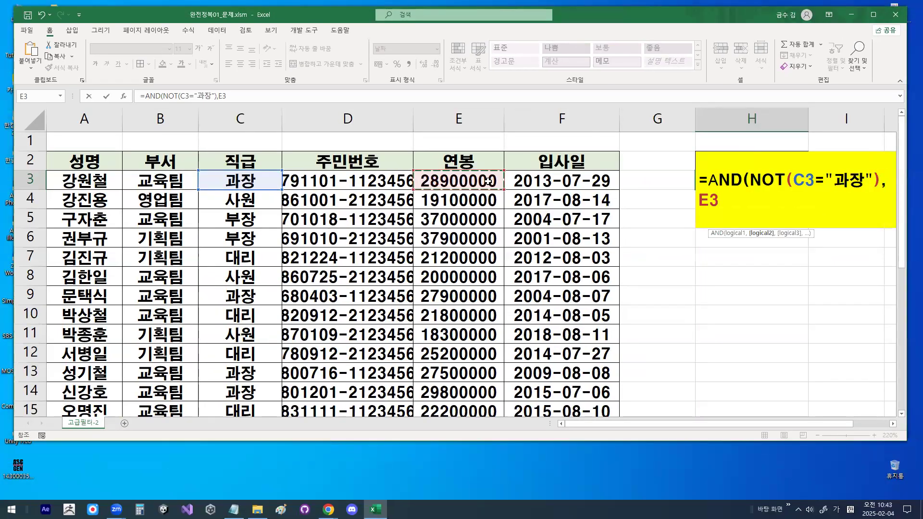
pyautogui.write('>')
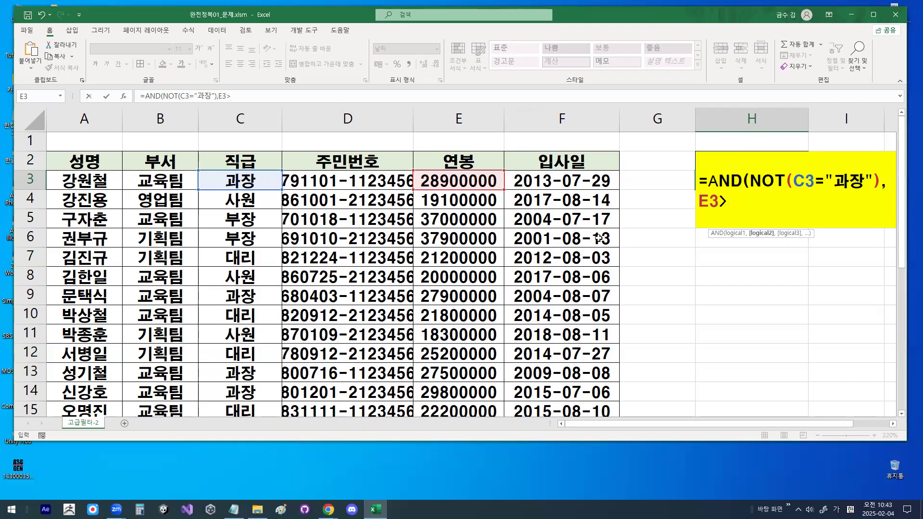
pyautogui.write('ㅡ')
pyautogui.press('BackSpace')
pyautogui.press('Hangul')
pyautogui.write('ME')
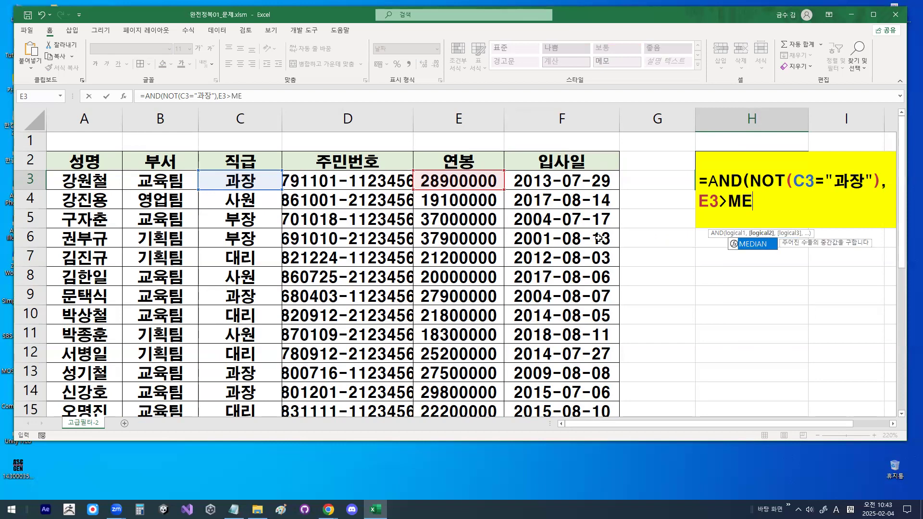
pyautogui.doubleClick(759, 244)
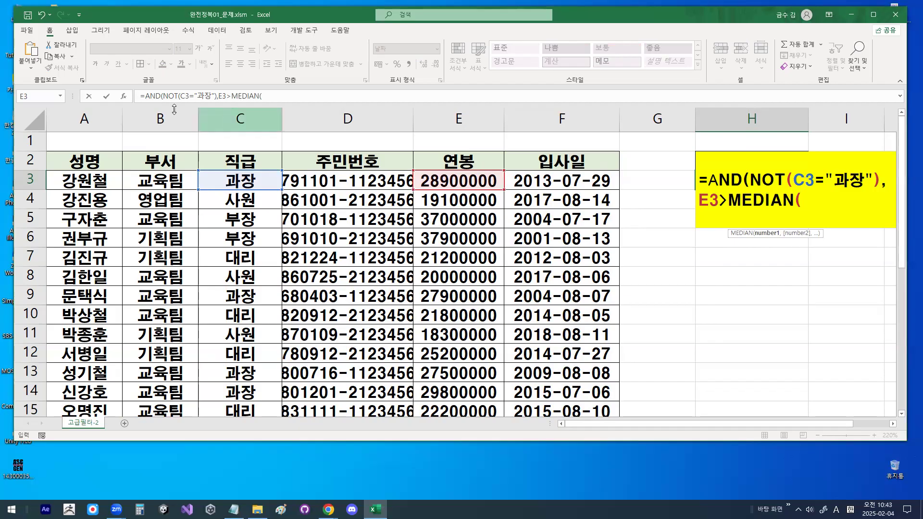
pyautogui.click(124, 95)
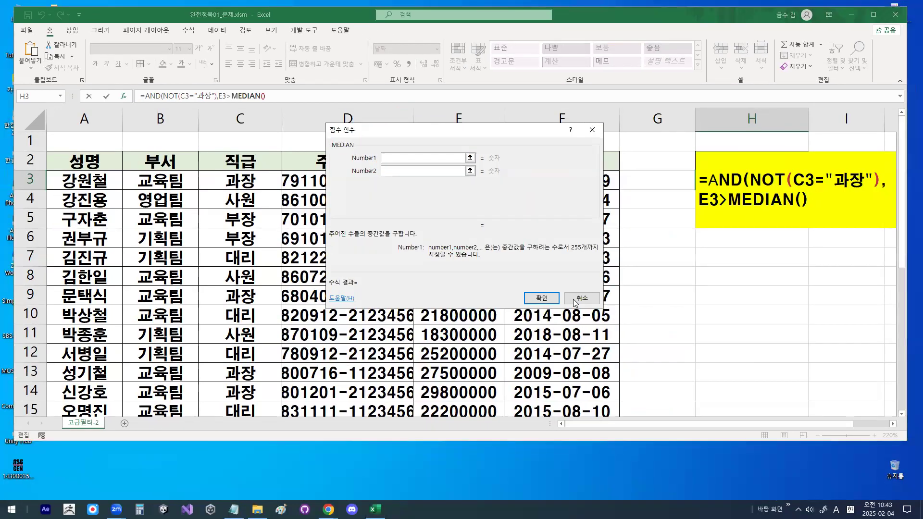
pyautogui.click(580, 299)
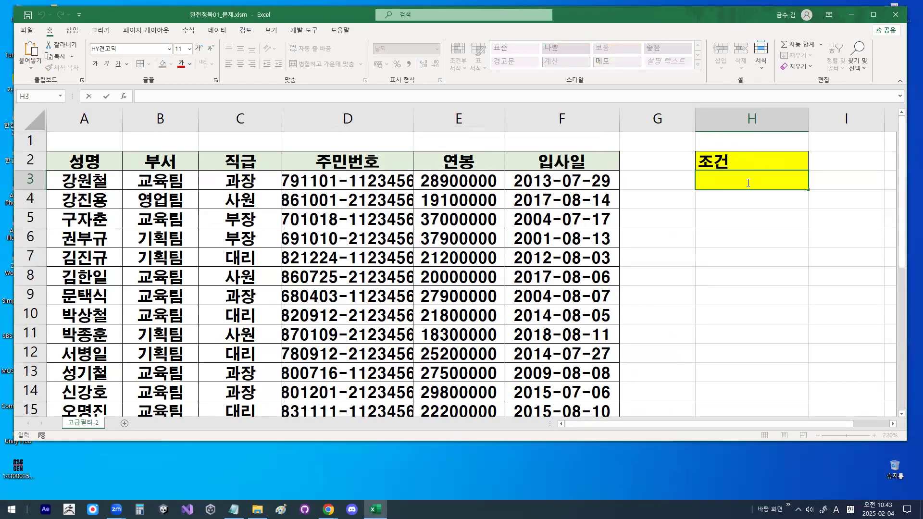
# Retype =AND(NOT(C3="과장"), in H3
pyautogui.write('=')
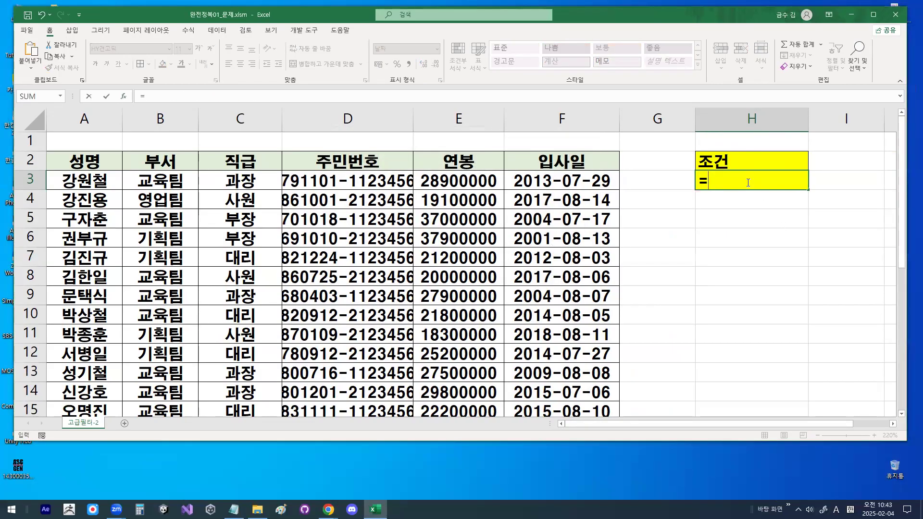
pyautogui.write('AND(')
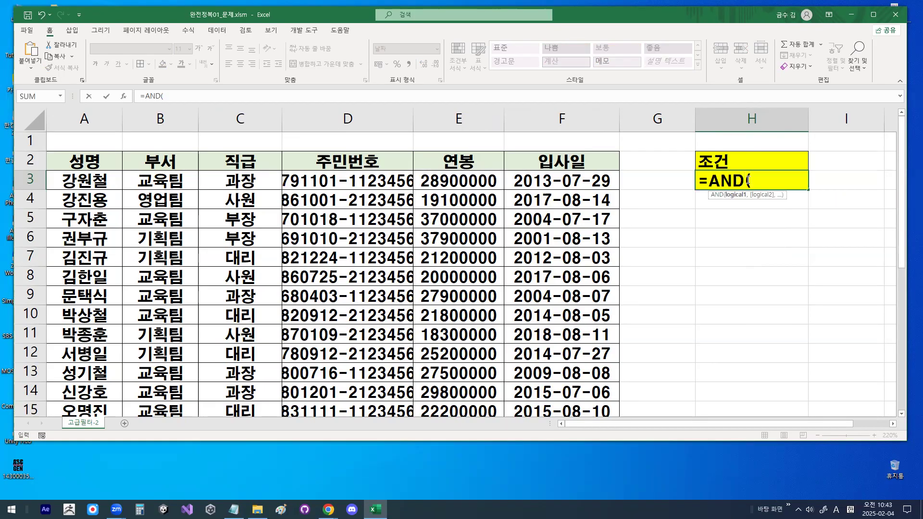
pyautogui.write('NOT(')
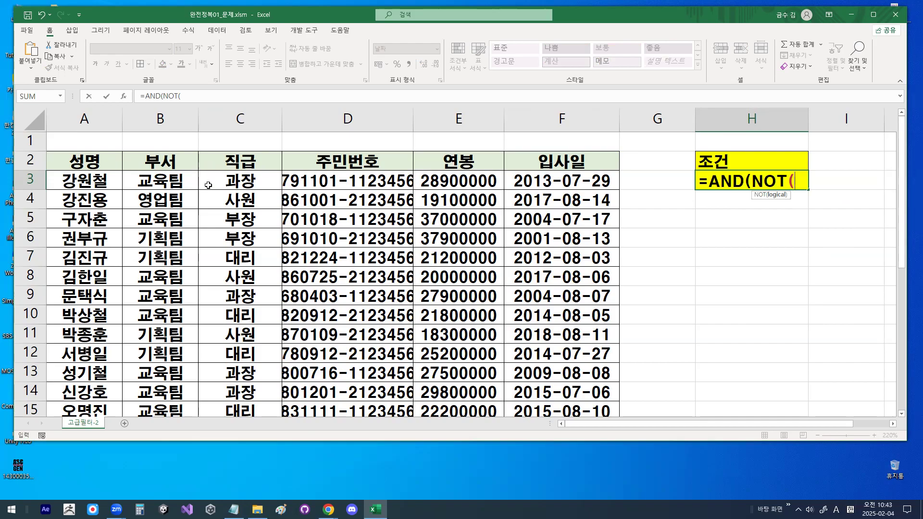
pyautogui.click(235, 180)
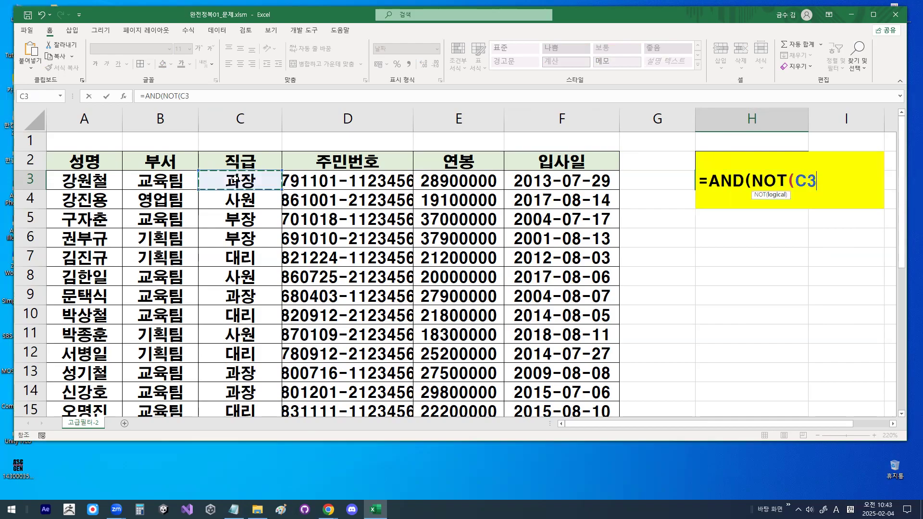
pyautogui.write('="')
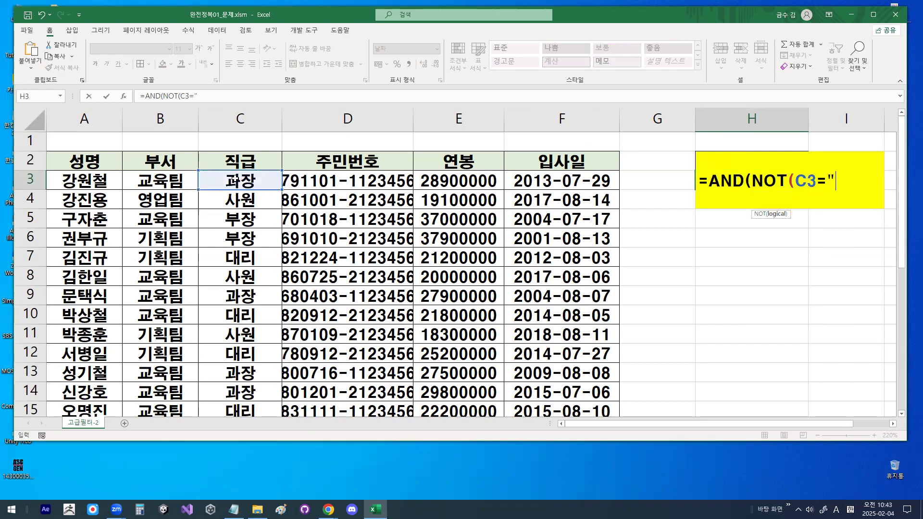
pyautogui.press('BackSpace')
pyautogui.press('BackSpace')
pyautogui.press('Hangul')
pyautogui.write('과장"),')
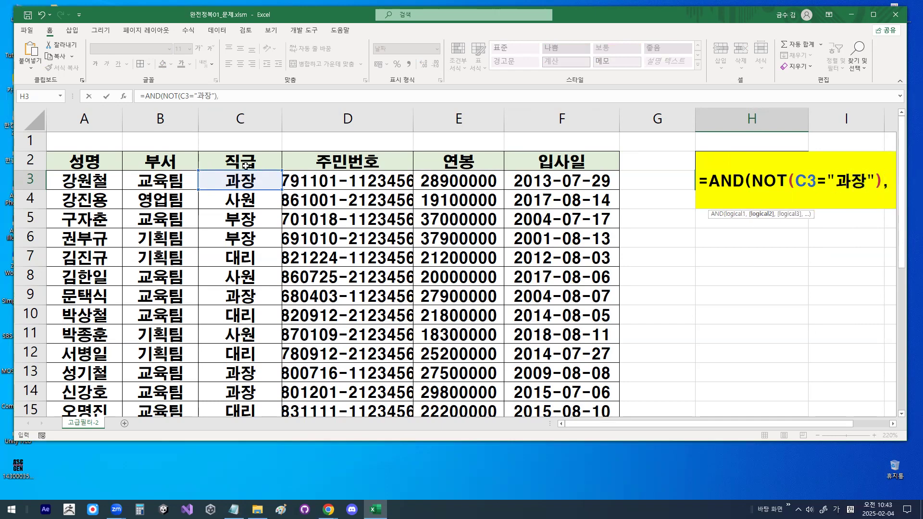
# Add E3>MEDIAN( and drag over E3:E27 for its range
pyautogui.click(455, 179)
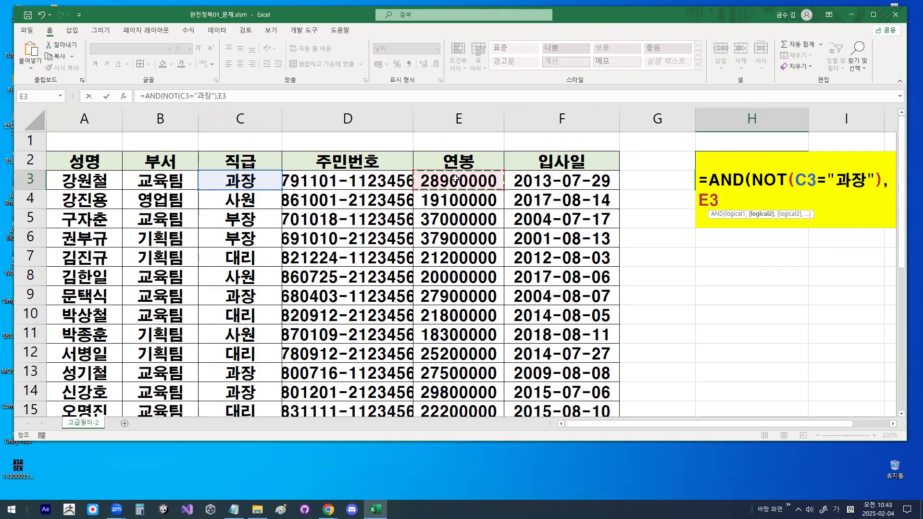
pyautogui.write('>')
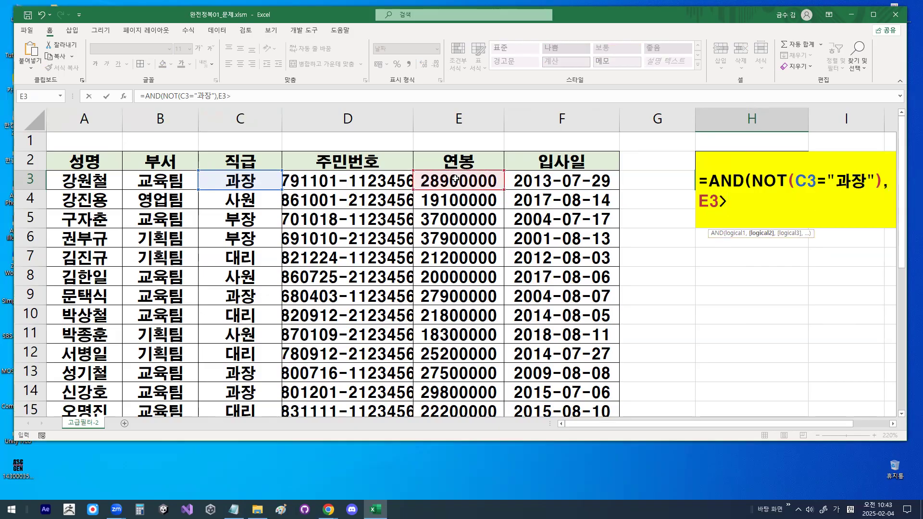
pyautogui.press('Hangul')
pyautogui.write('ME')
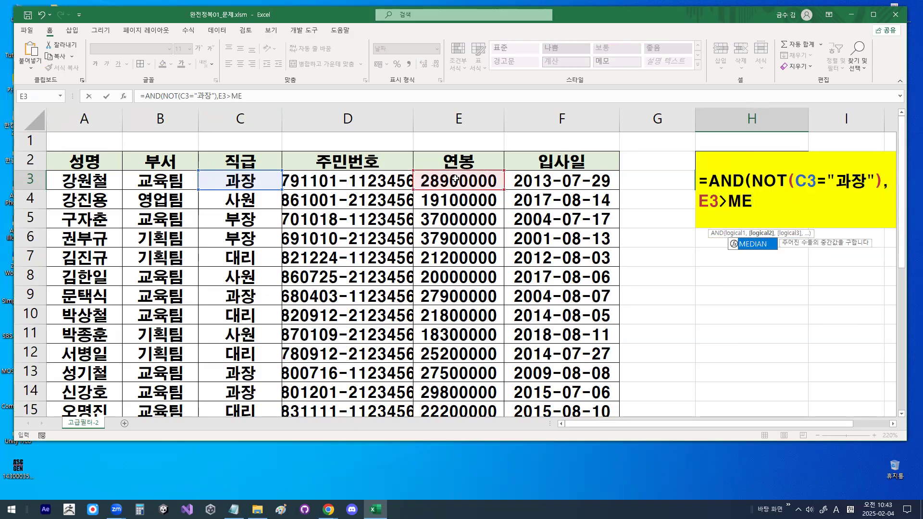
pyautogui.doubleClick(764, 243)
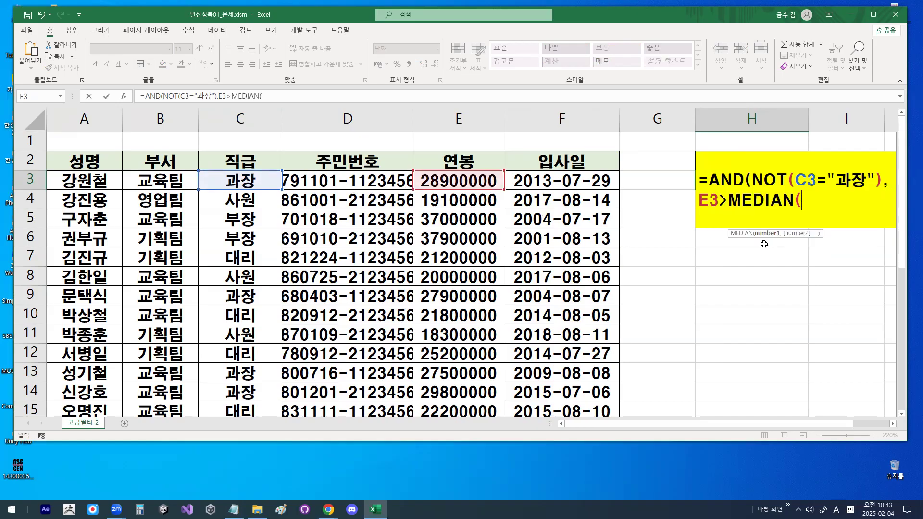
pyautogui.hotkey('ctrl', '1')
pyautogui.click(492, 166)
pyautogui.moveTo(493, 165)
pyautogui.mouseDown()
pyautogui.moveTo(432, 185)
pyautogui.moveTo(473, 166)
pyautogui.moveTo(460, 183)
pyautogui.moveTo(476, 419)
pyautogui.moveTo(475, 373)
pyautogui.mouseUp()
pyautogui.press('Escape')
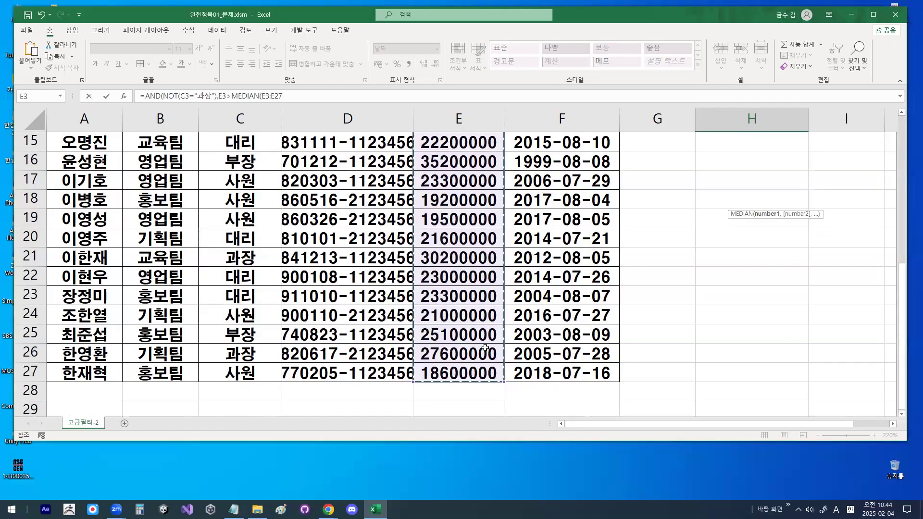
# Undo an absolute-range attempt and reselect E3:E27 as the MEDIAN argument
pyautogui.scroll(5, 488, 344)
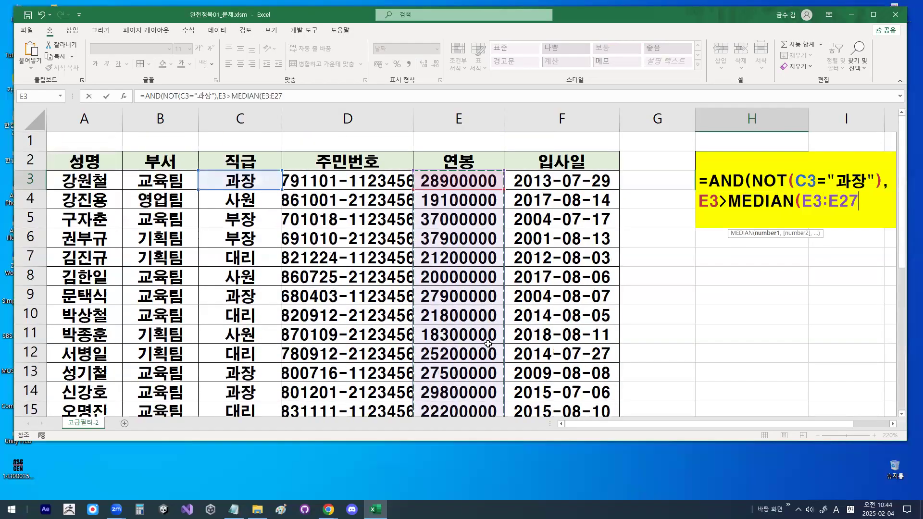
pyautogui.press('F4')
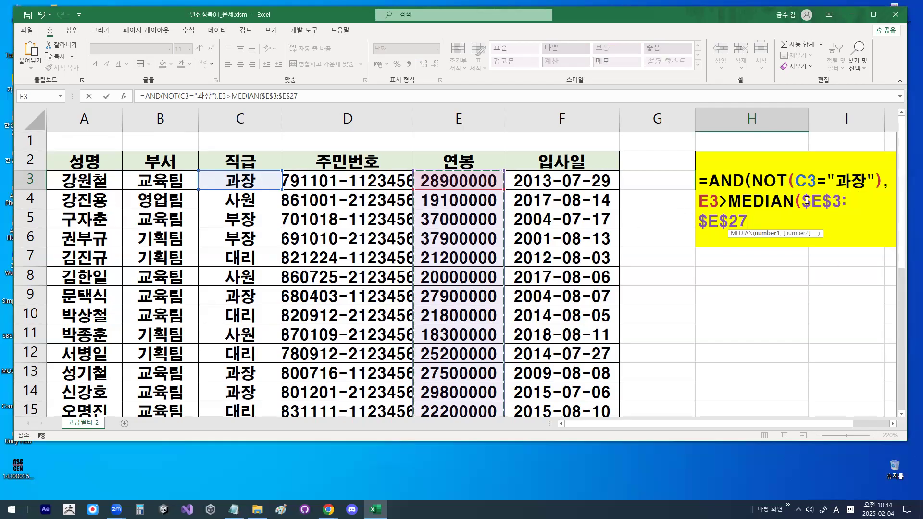
pyautogui.moveTo(802, 201); pyautogui.dragTo(809, 220)
pyautogui.press('BackSpace')
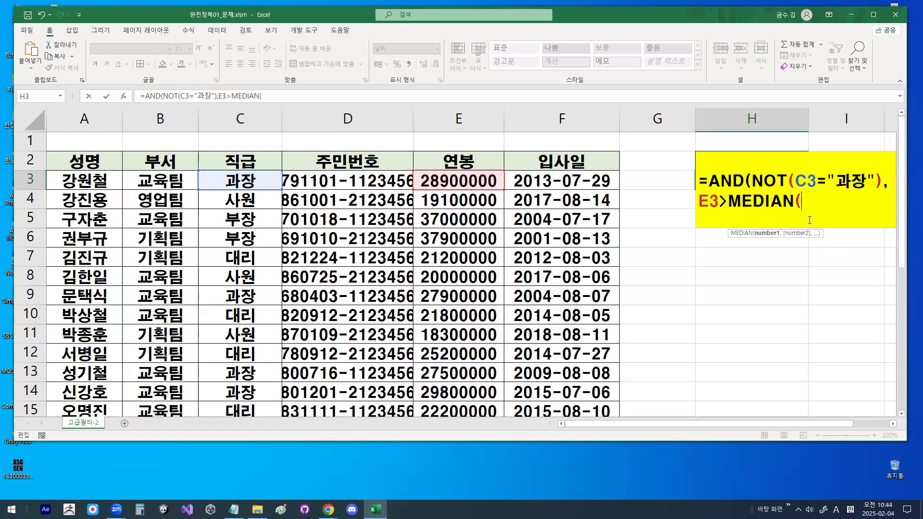
pyautogui.moveTo(483, 181); pyautogui.dragTo(484, 373)
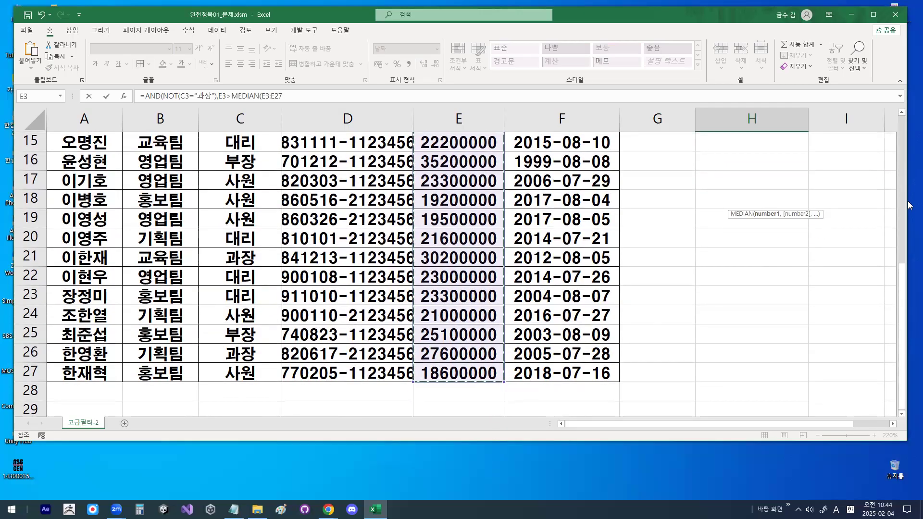
pyautogui.scroll(5, 885, 194)
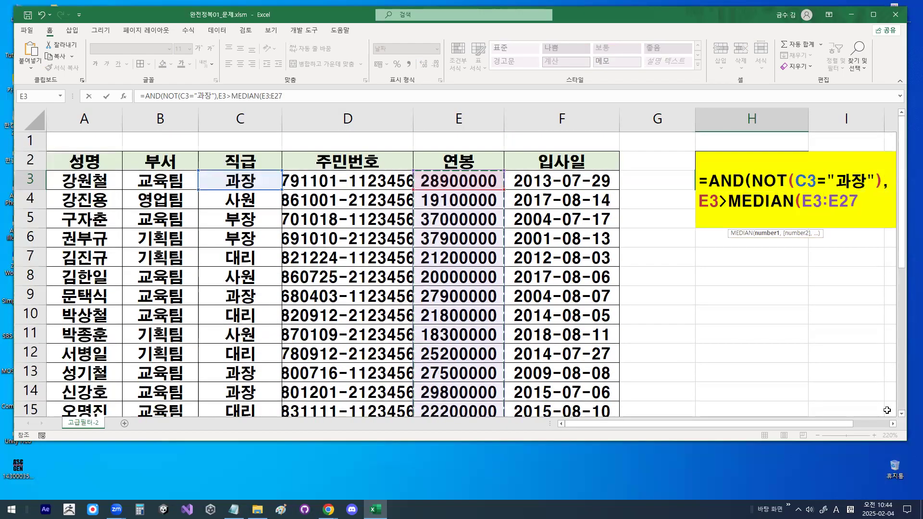
pyautogui.click(893, 424)
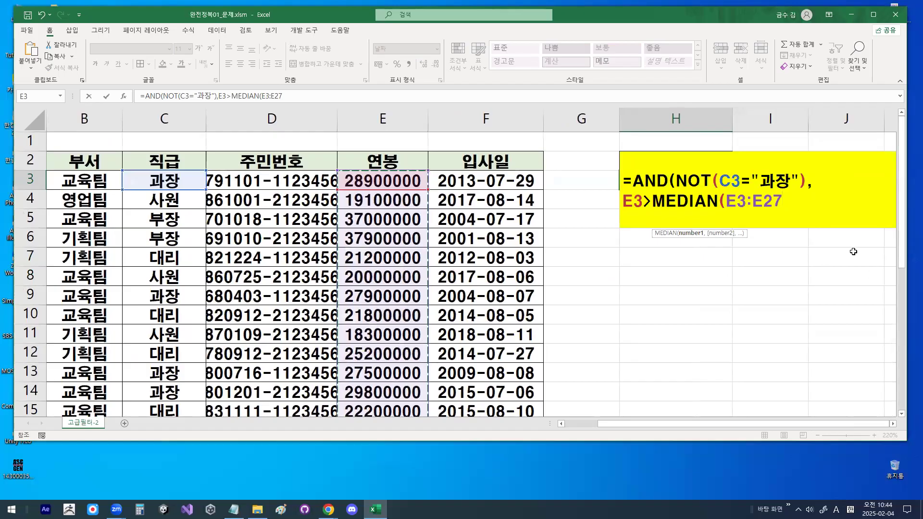
pyautogui.click(787, 200)
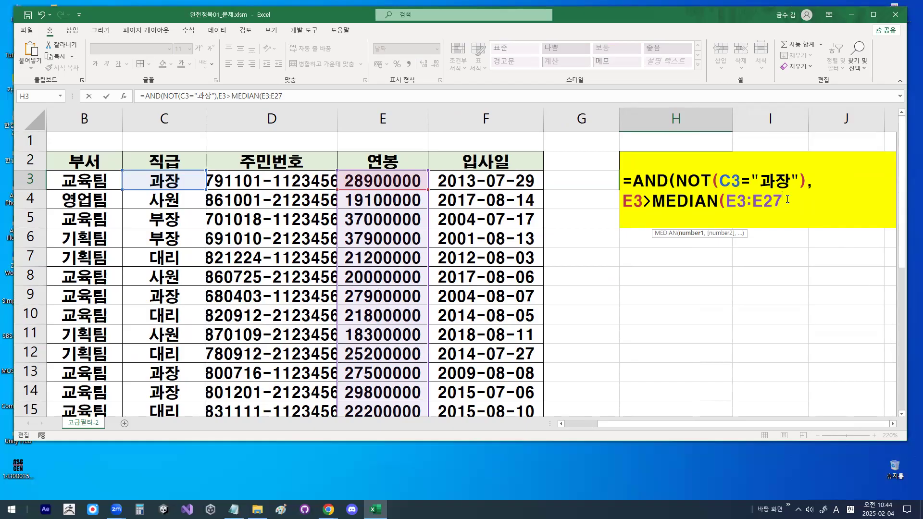
# Make the E27 end of the median range absolute ($E$27)
pyautogui.press('F4')
pyautogui.hotkey('ctrl', '1')
pyautogui.click(805, 200)
pyautogui.moveTo(805, 204)
pyautogui.mouseDown()
pyautogui.moveTo(741, 173)
pyautogui.moveTo(784, 208)
pyautogui.mouseUp()
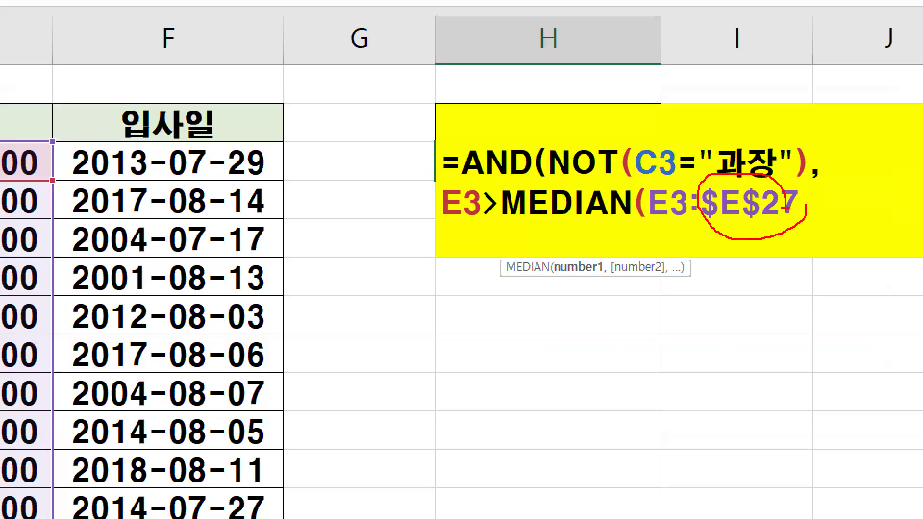
pyautogui.moveTo(679, 213)
pyautogui.mouseDown()
pyautogui.moveTo(665, 172)
pyautogui.moveTo(674, 206)
pyautogui.mouseUp()
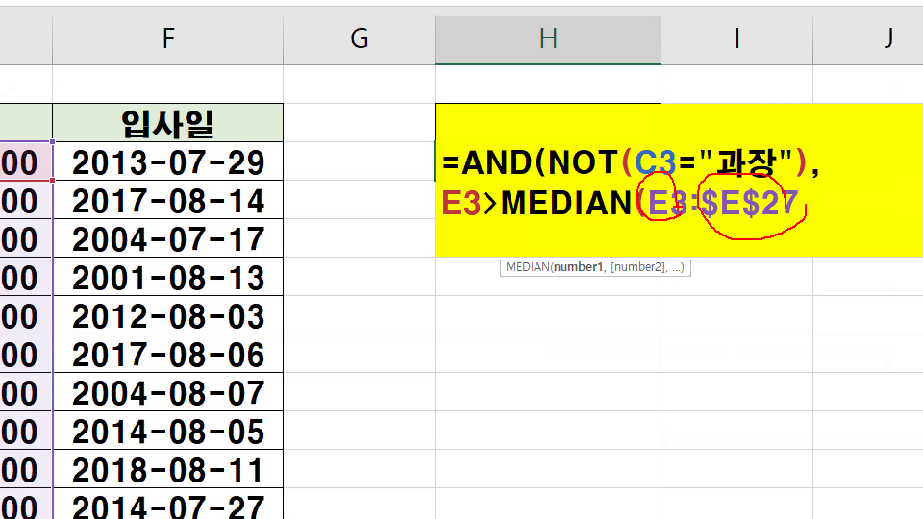
pyautogui.press('Escape')
pyautogui.hotkey('ctrl', '1')
pyautogui.click(803, 186)
pyautogui.moveTo(803, 187)
pyautogui.mouseDown()
pyautogui.moveTo(806, 204)
pyautogui.moveTo(868, 117)
pyautogui.mouseUp()
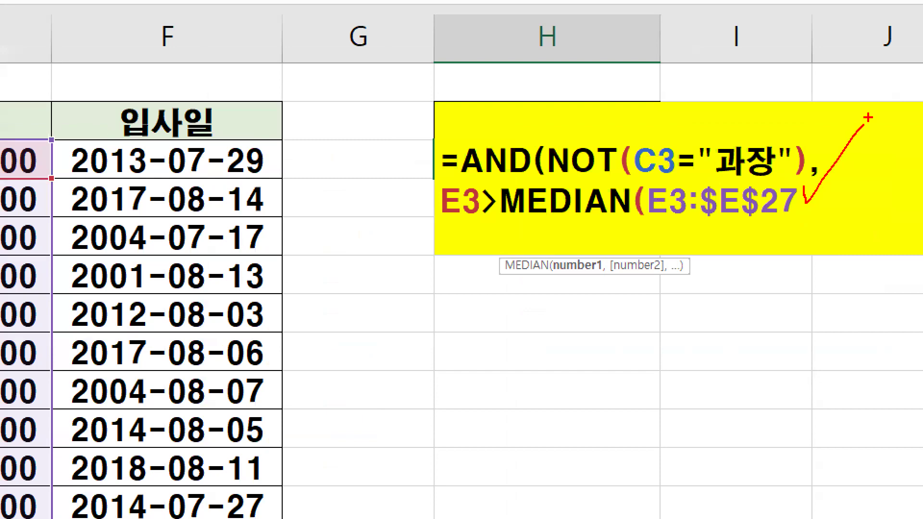
pyautogui.press('Escape')
pyautogui.hotkey('ctrl', '1')
pyautogui.click(740, 201)
pyautogui.moveTo(710, 204)
pyautogui.mouseDown()
pyautogui.moveTo(690, 215)
pyautogui.moveTo(704, 201)
pyautogui.mouseUp()
pyautogui.press('Escape')
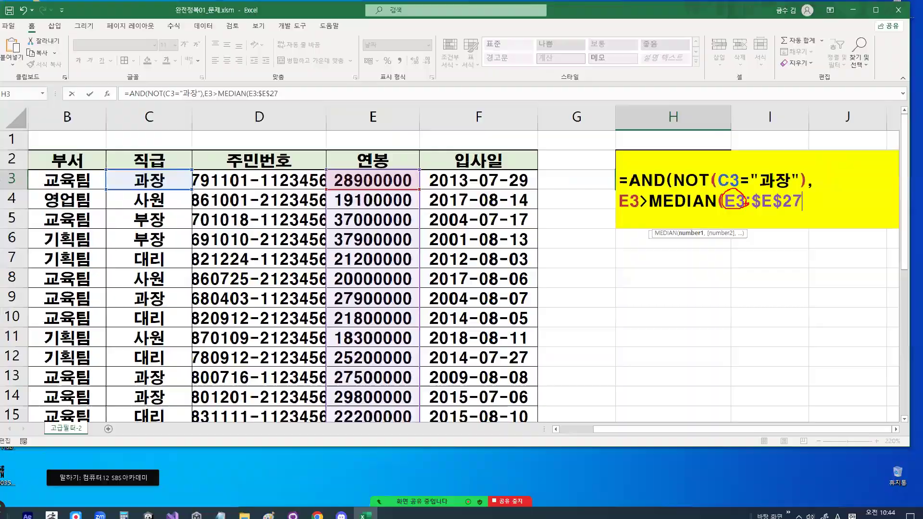
pyautogui.hotkey('ctrl', '1')
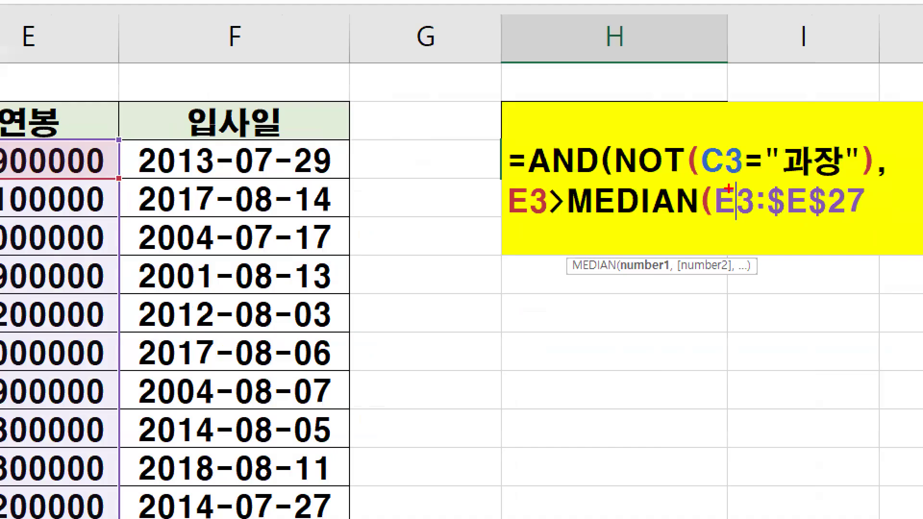
pyautogui.press('Escape')
# Make E3 absolute too and close the MEDIAN and AND parentheses
pyautogui.press('F4')
pyautogui.hotkey('ctrl', '1')
pyautogui.click(768, 199)
pyautogui.moveTo(768, 199)
pyautogui.mouseDown()
pyautogui.moveTo(737, 210)
pyautogui.moveTo(757, 203)
pyautogui.mouseUp()
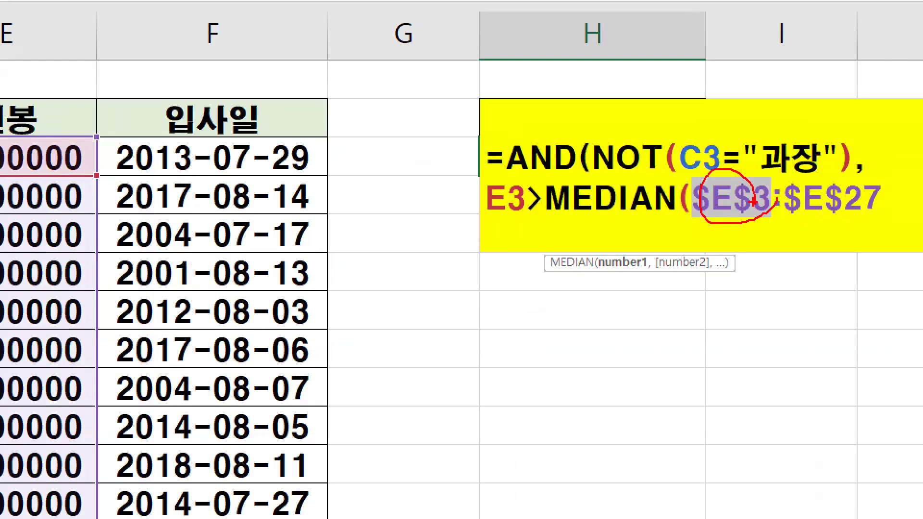
pyautogui.press('Escape')
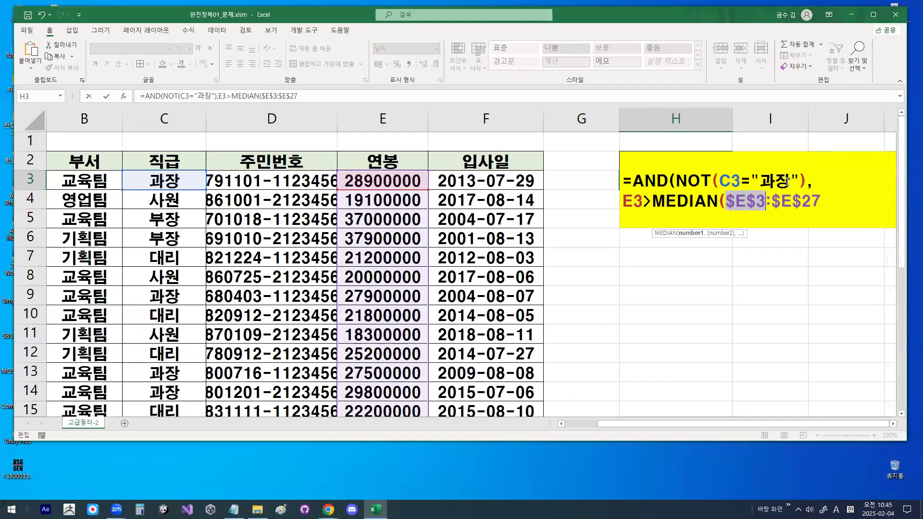
pyautogui.hotkey('ctrl', '1')
pyautogui.click(792, 203)
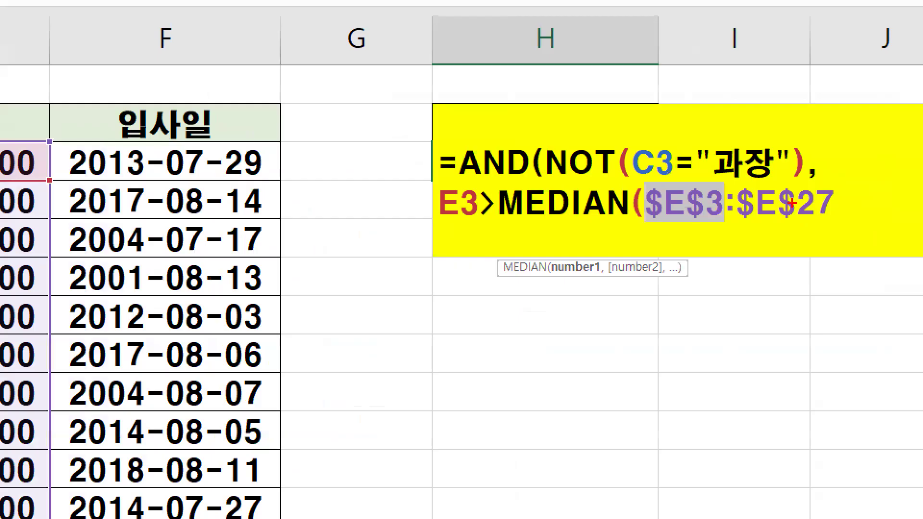
pyautogui.moveTo(651, 223); pyautogui.dragTo(818, 224)
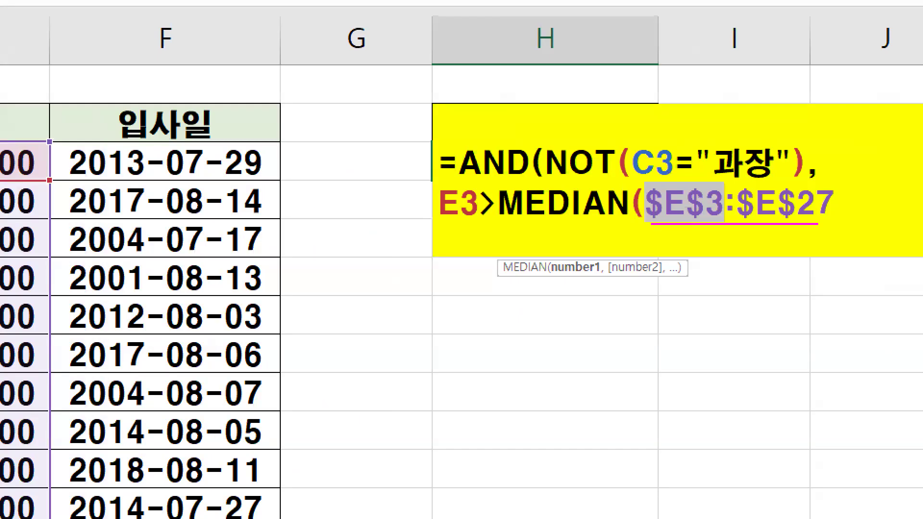
pyautogui.press('Escape')
pyautogui.click(834, 197)
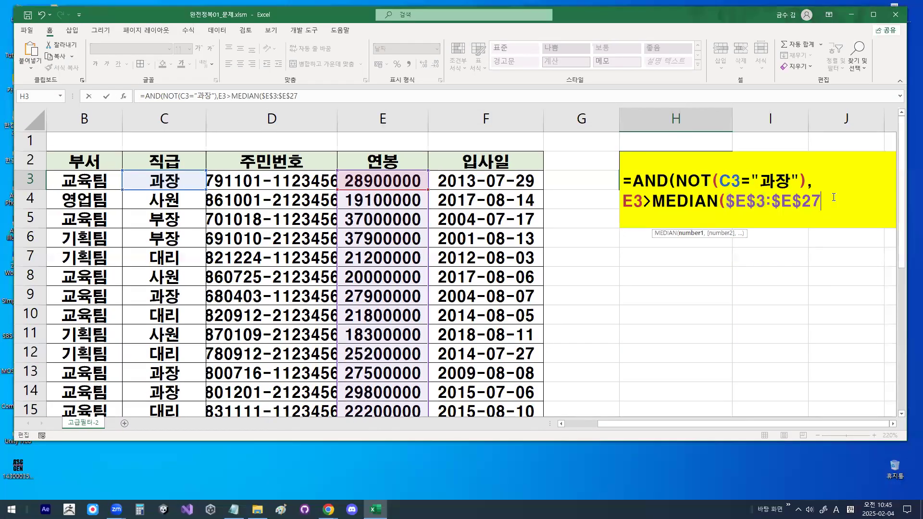
pyautogui.write(')')
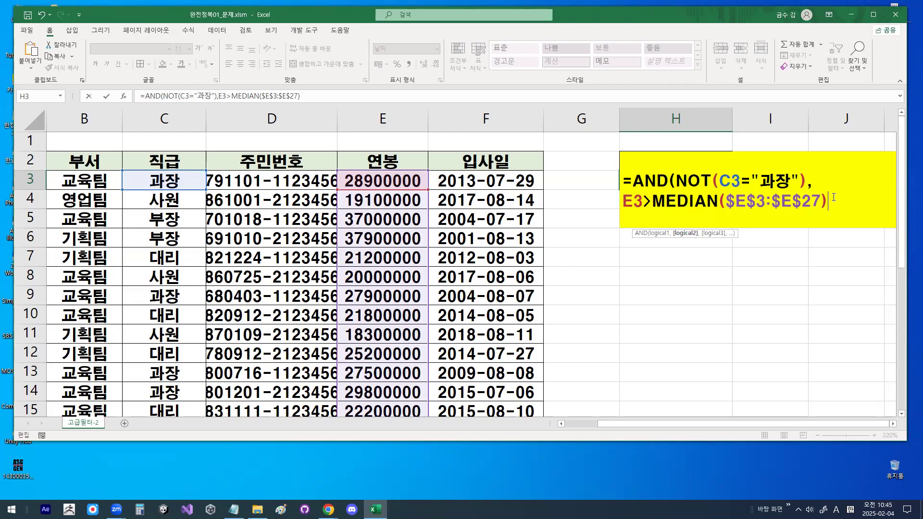
pyautogui.write(')')
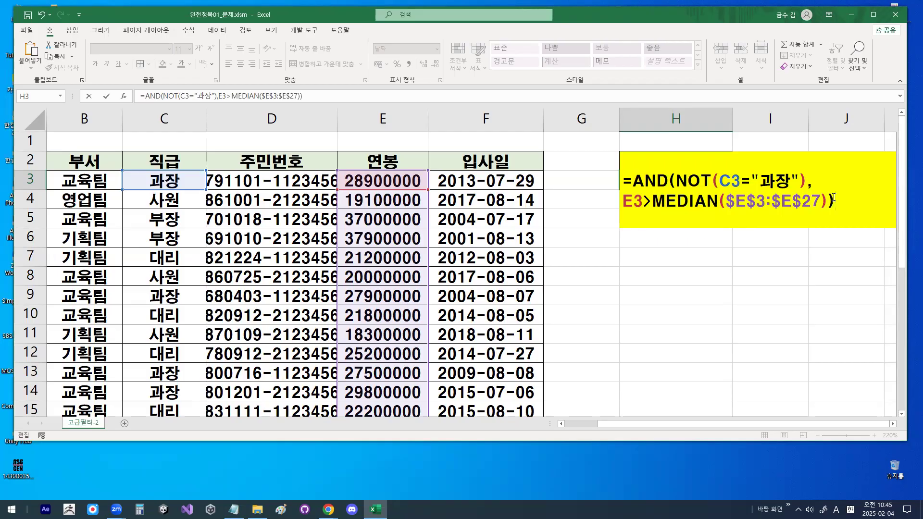
# Commit the H3 formula, which shows FALSE, and autofit column D for the ID numbers
pyautogui.press('Return')
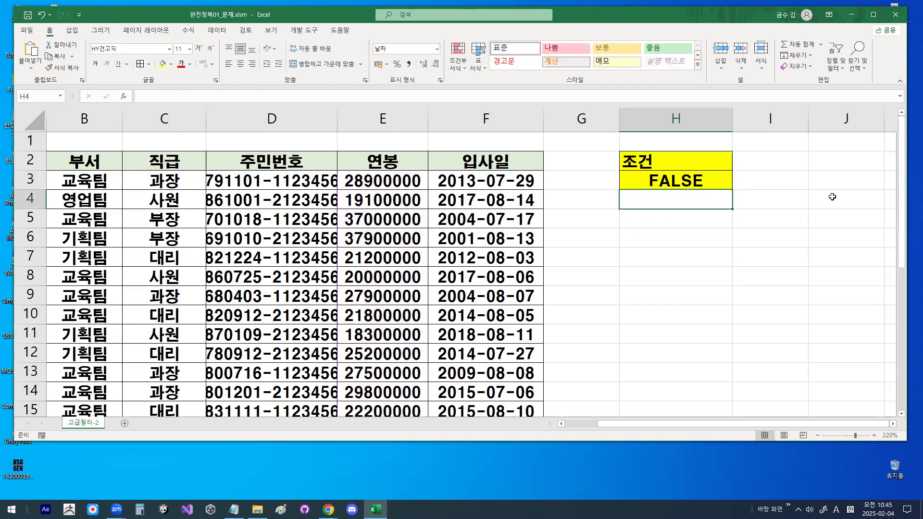
pyautogui.click(710, 182)
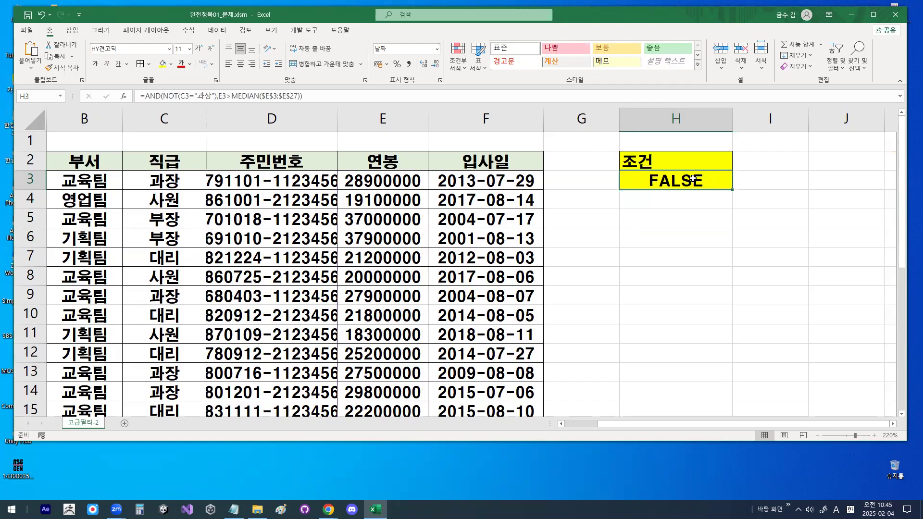
pyautogui.click(683, 201)
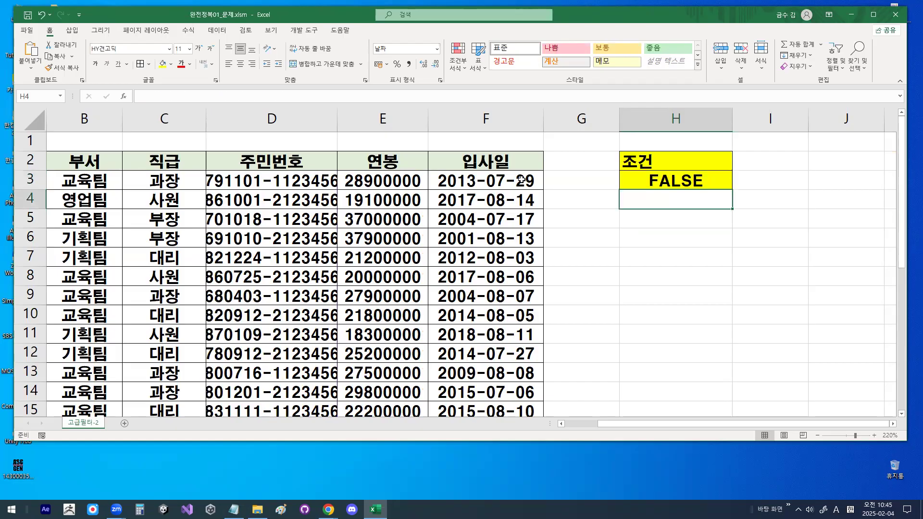
pyautogui.doubleClick(336, 122)
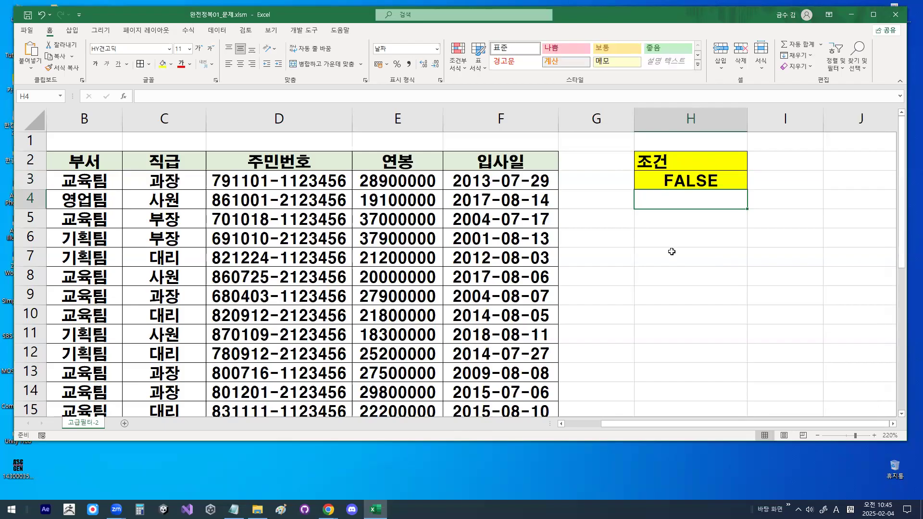
# Mark H5 as the start of the output area, then select the 성명 header A2
pyautogui.click(672, 233)
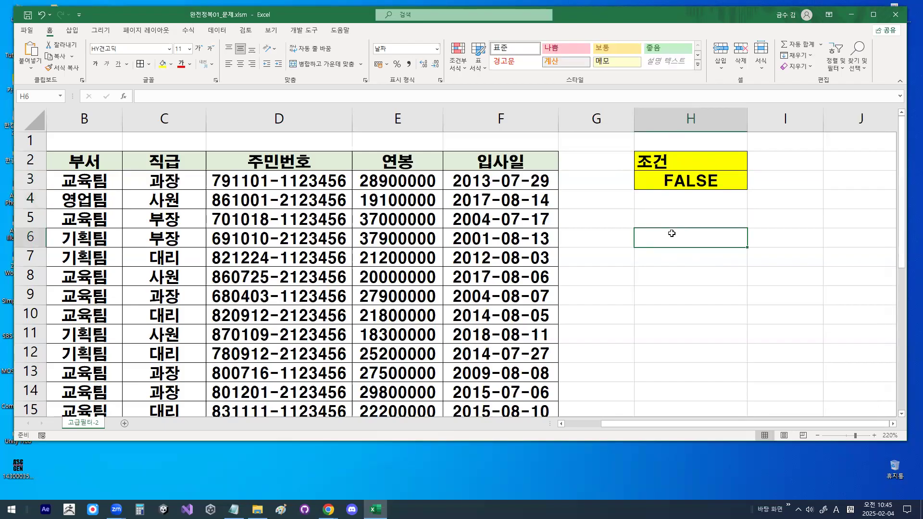
pyautogui.click(674, 217)
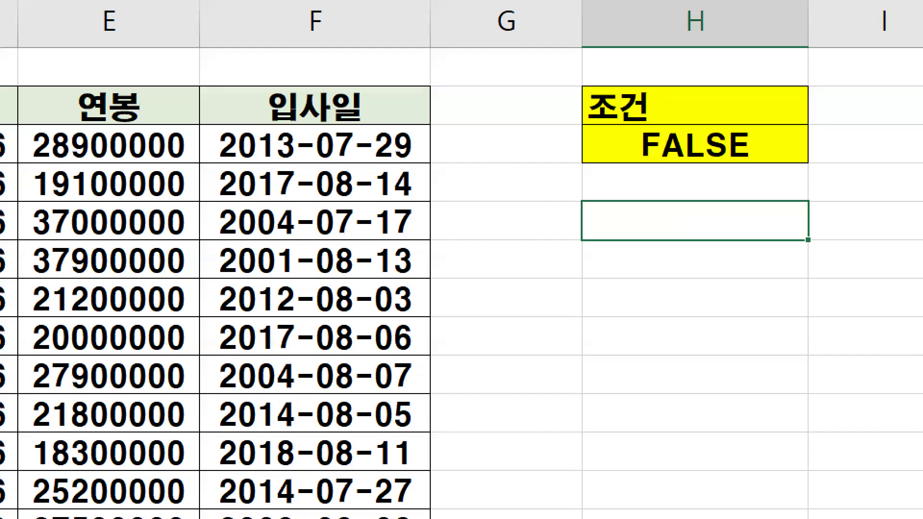
pyautogui.moveTo(786, 212)
pyautogui.mouseDown()
pyautogui.moveTo(678, 171)
pyautogui.moveTo(837, 267)
pyautogui.mouseUp()
pyautogui.press('Escape')
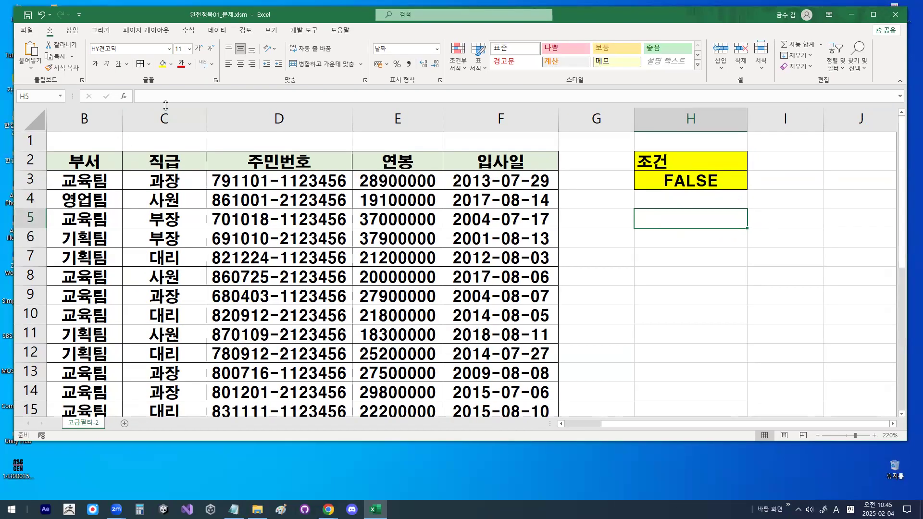
pyautogui.moveTo(663, 421); pyautogui.dragTo(594, 428)
pyautogui.click(150, 155)
pyautogui.click(75, 158)
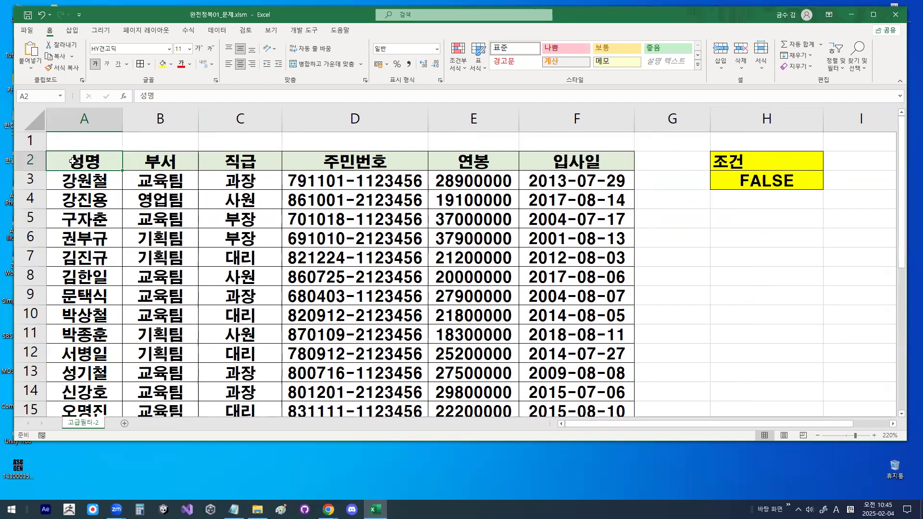
# Ctrl-select the 연봉 and 입사일 headers E2:F2 alongside 성명 in A2
pyautogui.hotkey('ctrl', '1')
pyautogui.click(115, 161)
pyautogui.moveTo(187, 165)
pyautogui.mouseDown()
pyautogui.moveTo(130, 179)
pyautogui.moveTo(139, 126)
pyautogui.moveTo(169, 147)
pyautogui.mouseUp()
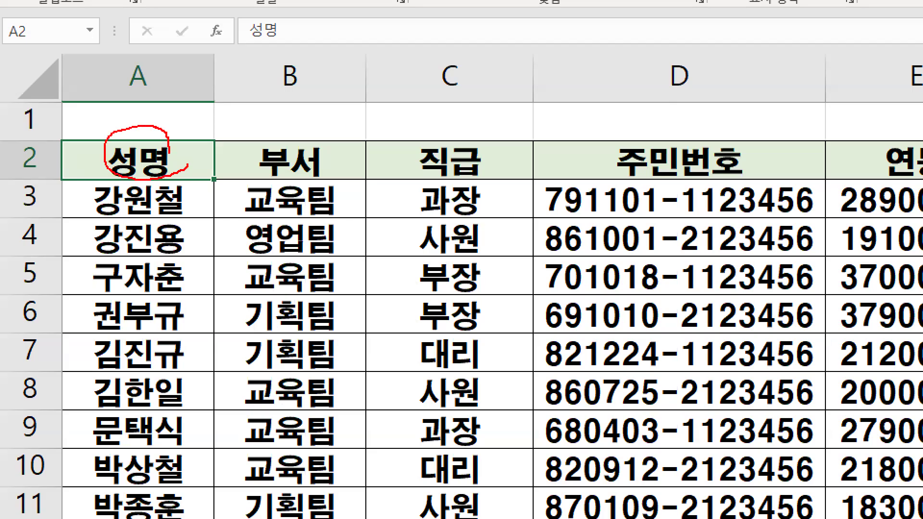
pyautogui.press('Escape')
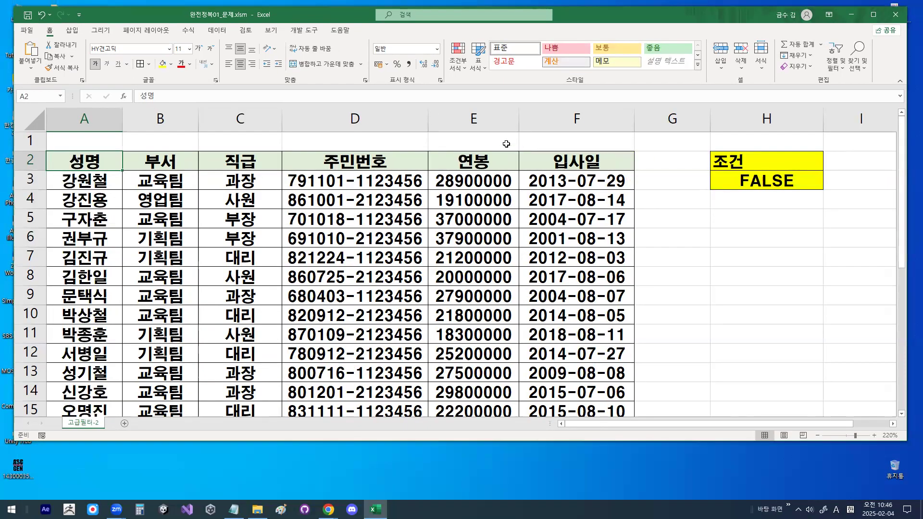
pyautogui.keyDown('ctrl'); pyautogui.moveTo(485, 163); pyautogui.dragTo(541, 161); pyautogui.keyUp('ctrl')
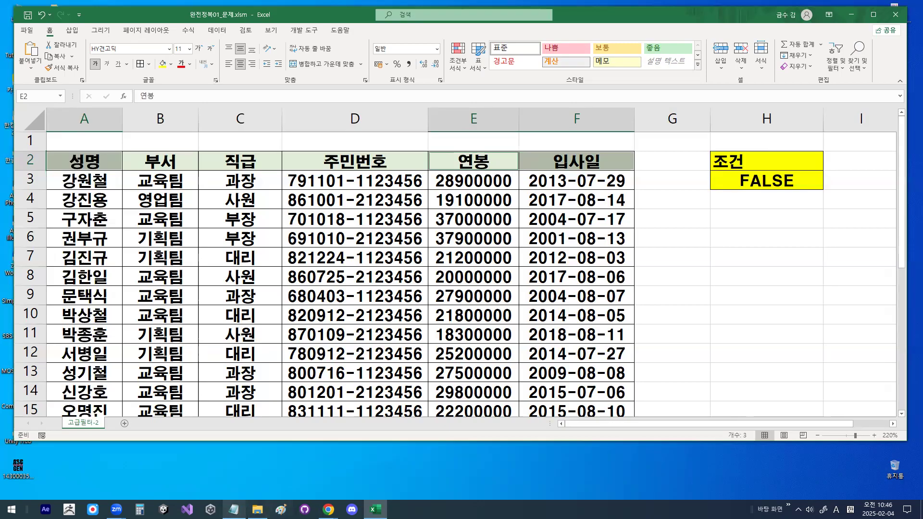
pyautogui.click(234, 509)
# Highlight the Notepad notes on copying, the paste shortcut, and one-time pasting with 엔터
pyautogui.scroll(-1, 245, 259)
pyautogui.scroll(-7, 245, 259)
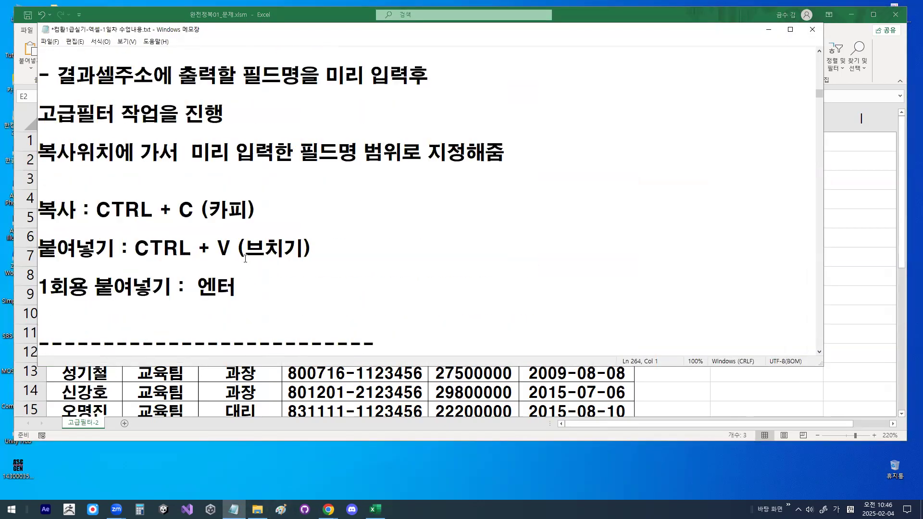
pyautogui.moveTo(100, 208); pyautogui.dragTo(291, 206)
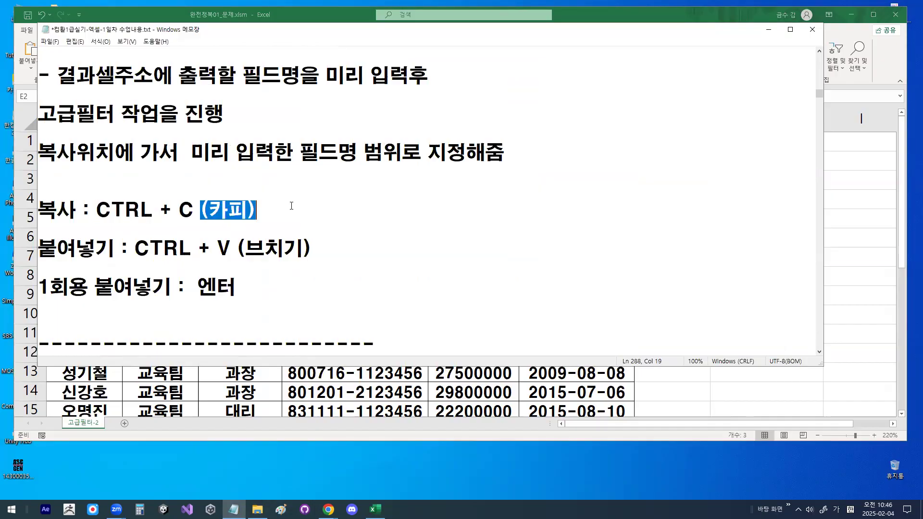
pyautogui.moveTo(217, 249); pyautogui.dragTo(302, 250)
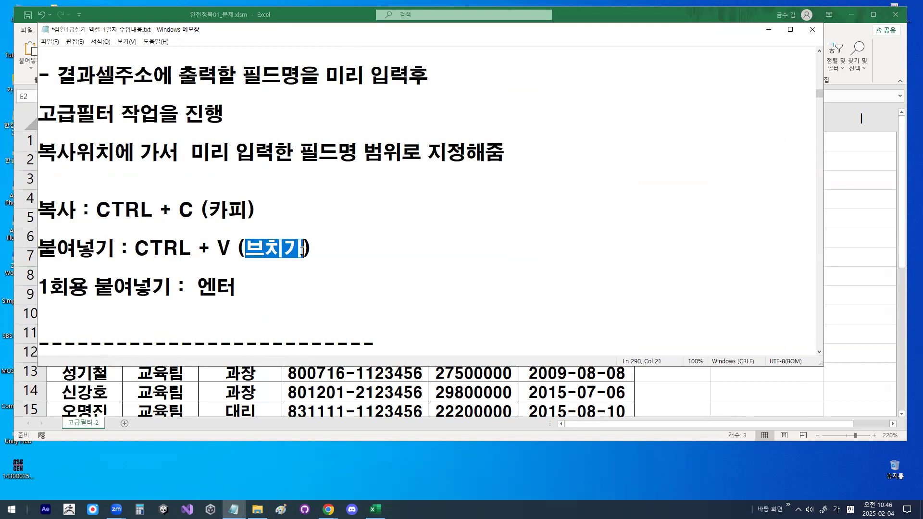
pyautogui.moveTo(135, 249); pyautogui.dragTo(236, 249)
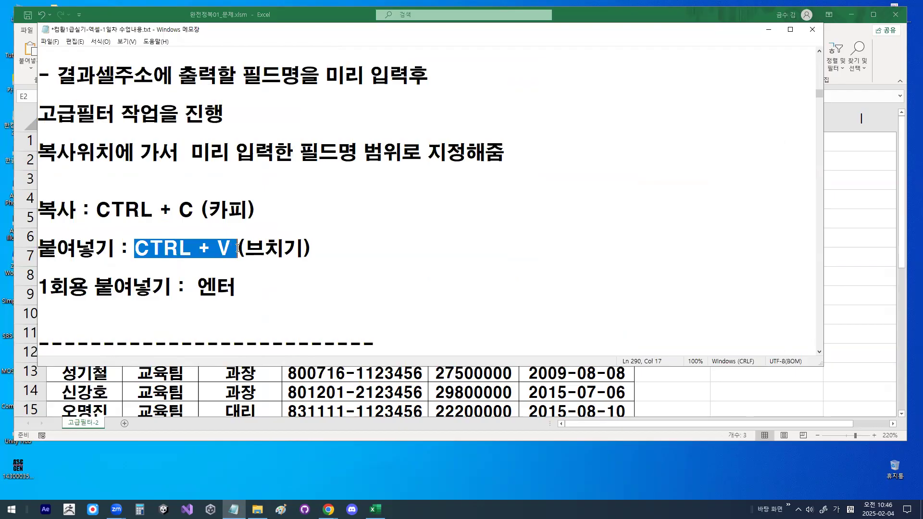
pyautogui.moveTo(44, 286); pyautogui.dragTo(237, 288)
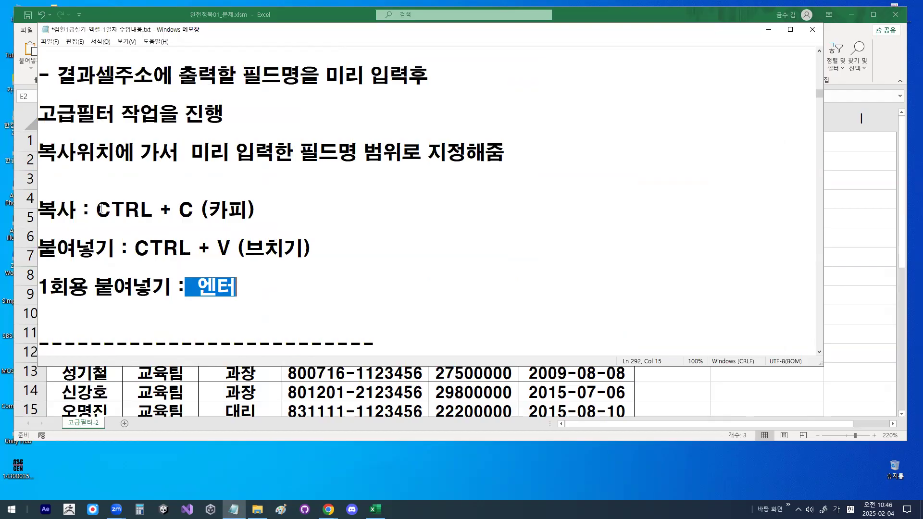
pyautogui.moveTo(96, 209); pyautogui.dragTo(308, 209)
pyautogui.moveTo(196, 287); pyautogui.dragTo(236, 288)
# Copy the 성명, 연봉 and 입사일 headers and paste them starting at H5
pyautogui.click(769, 32)
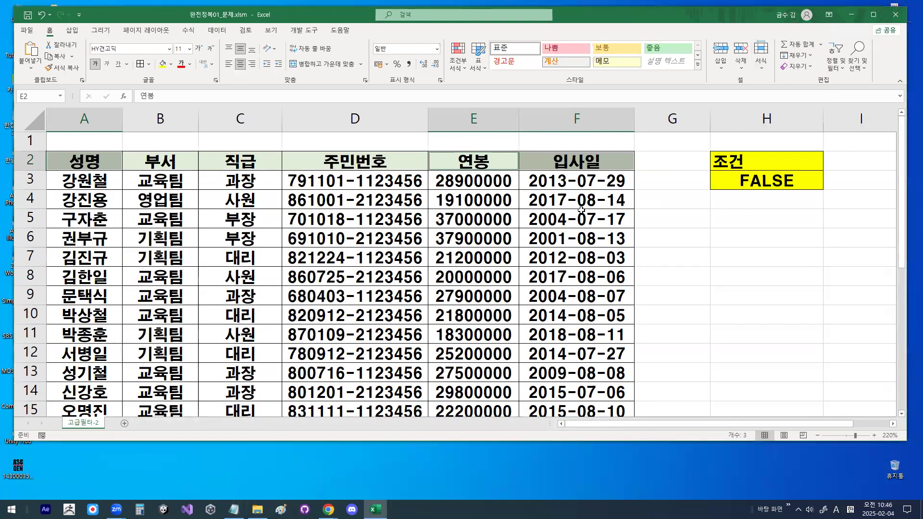
pyautogui.hotkey('ctrl', 'c')
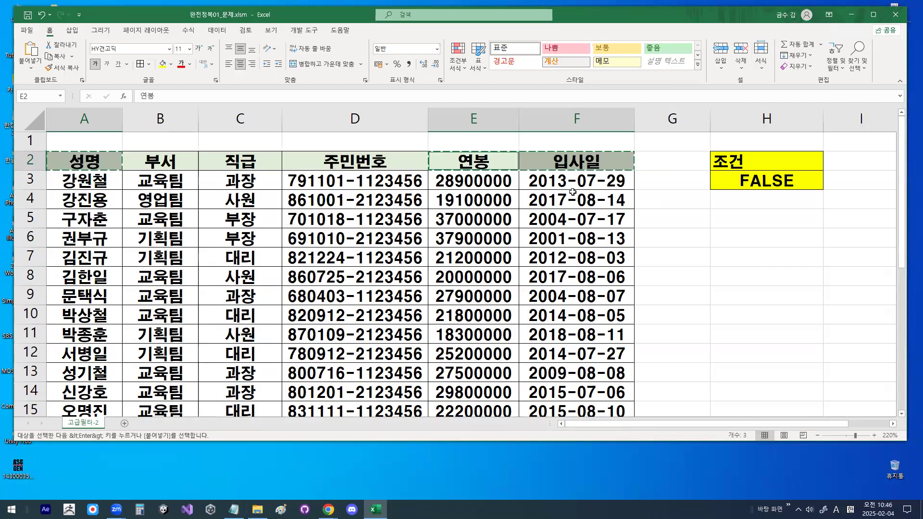
pyautogui.click(740, 219)
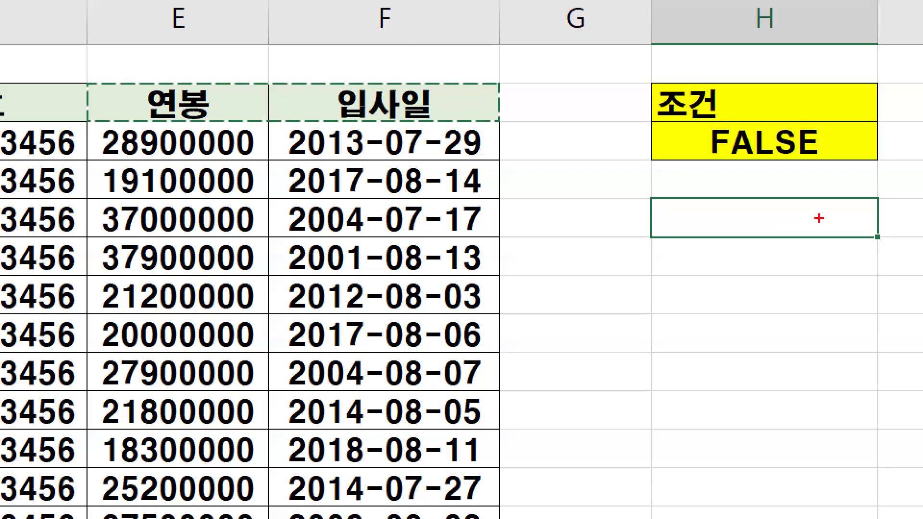
pyautogui.moveTo(801, 221)
pyautogui.mouseDown()
pyautogui.moveTo(749, 230)
pyautogui.moveTo(789, 213)
pyautogui.moveTo(807, 229)
pyautogui.mouseUp()
pyautogui.moveTo(775, 199); pyautogui.dragTo(852, 148)
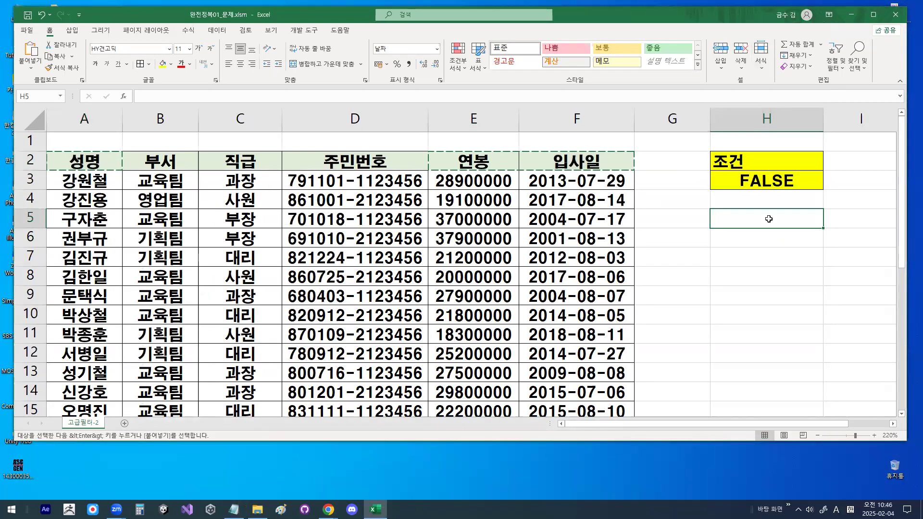
pyautogui.hotkey('ctrl', 'v')
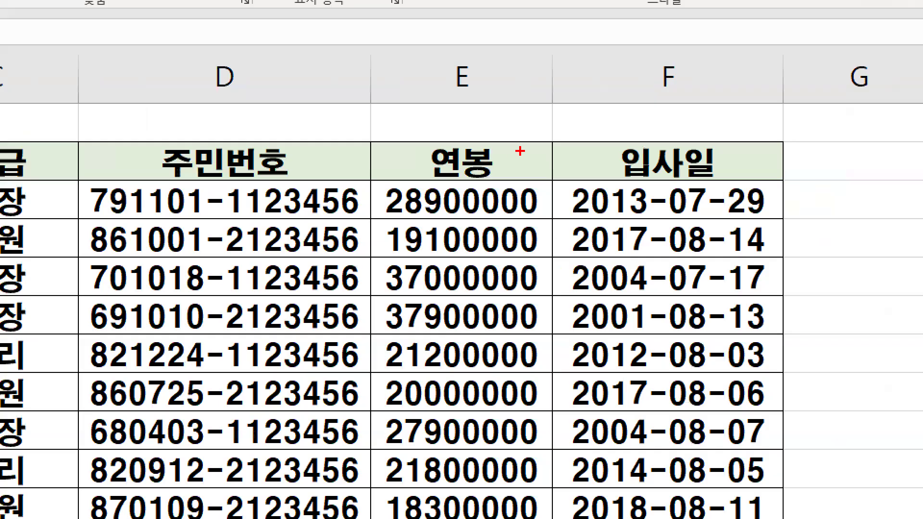
# Select H5:J5 to confirm the pasted header row
pyautogui.moveTo(520, 151)
pyautogui.mouseDown()
pyautogui.moveTo(451, 166)
pyautogui.moveTo(511, 140)
pyautogui.moveTo(513, 174)
pyautogui.mouseUp()
pyautogui.press('Escape')
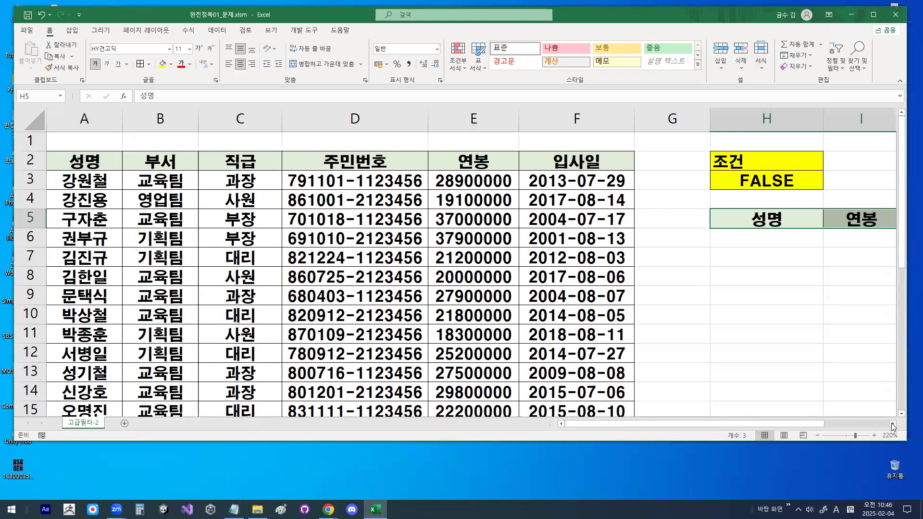
pyautogui.hscroll(3, 890, 423)
pyautogui.click(578, 218)
pyautogui.moveTo(577, 218); pyautogui.dragTo(683, 214)
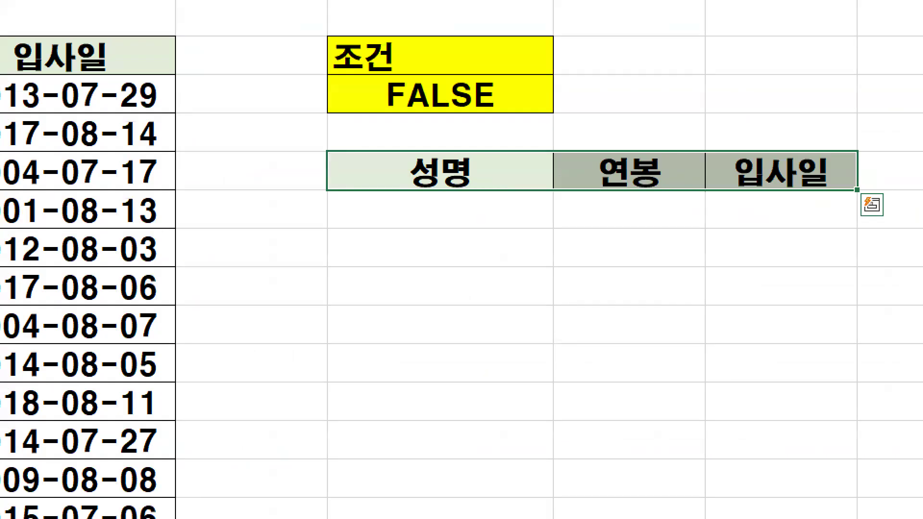
pyautogui.moveTo(827, 191)
pyautogui.mouseDown()
pyautogui.moveTo(783, 248)
pyautogui.moveTo(356, 7)
pyautogui.moveTo(861, 237)
pyautogui.mouseUp()
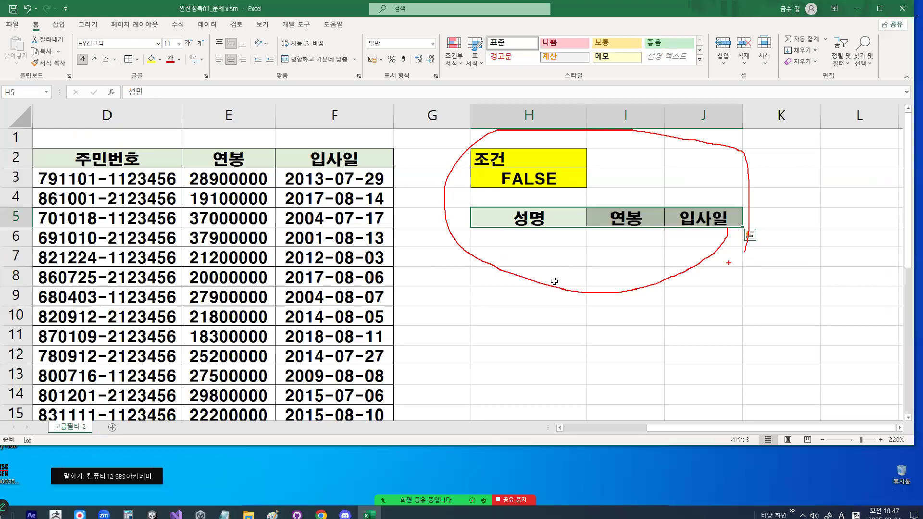
# Put the active cell inside the employee table
pyautogui.click(509, 271)
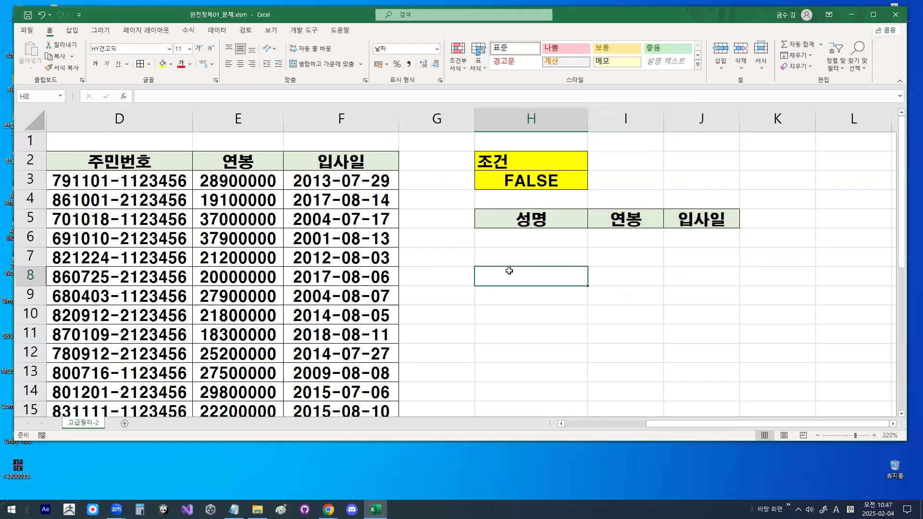
pyautogui.click(163, 203)
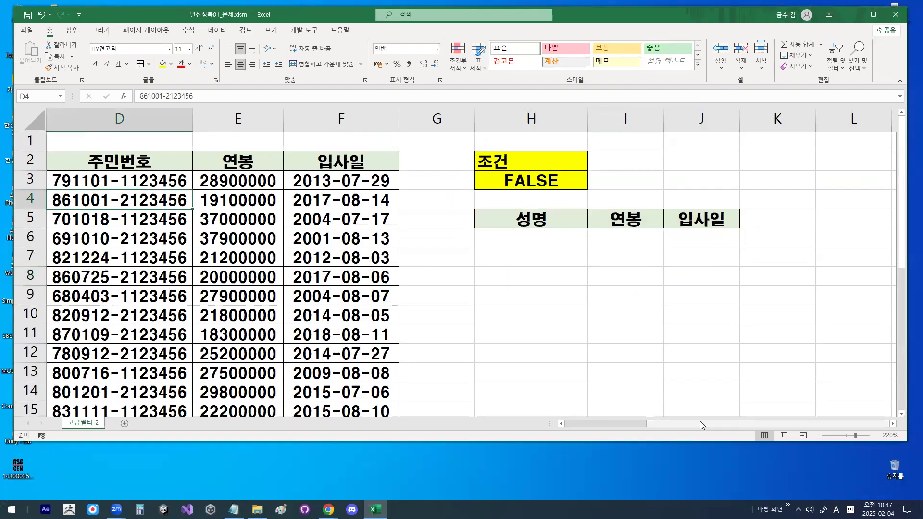
pyautogui.hscroll(-3, 703, 424)
pyautogui.click(243, 255)
pyautogui.moveTo(239, 210); pyautogui.dragTo(308, 134)
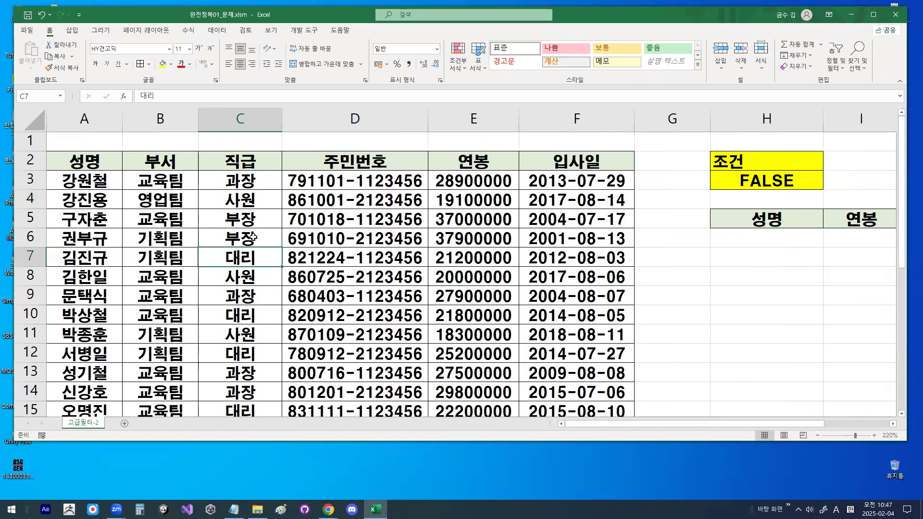
pyautogui.click(254, 237)
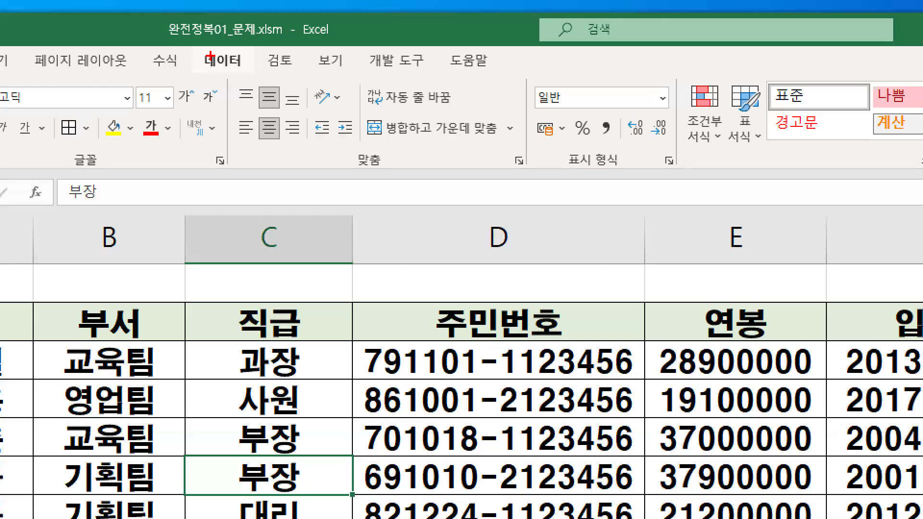
# Open 고급 (Advanced Filter) from the 데이터 tab's 정렬 및 필터 group
pyautogui.moveTo(235, 28); pyautogui.dragTo(229, 34)
pyautogui.moveTo(246, 69); pyautogui.dragTo(211, 41)
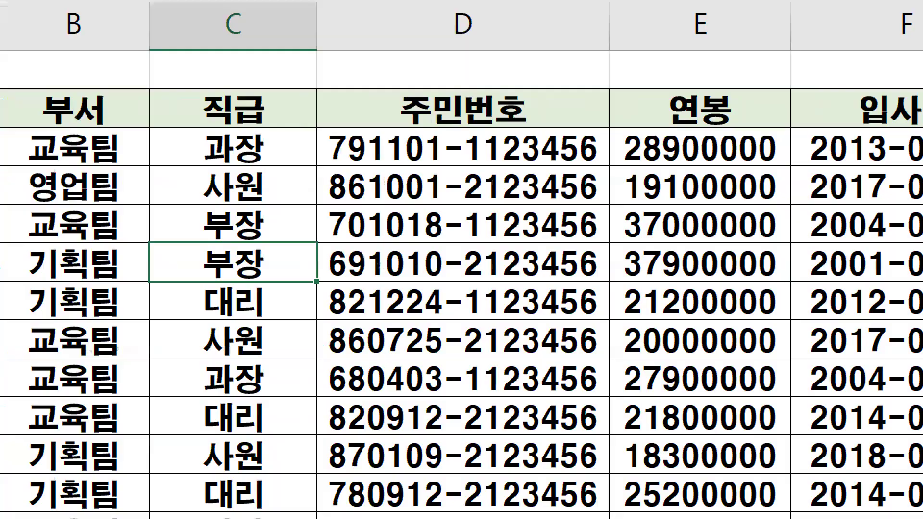
pyautogui.moveTo(280, 389); pyautogui.dragTo(418, 305)
pyautogui.press('Escape')
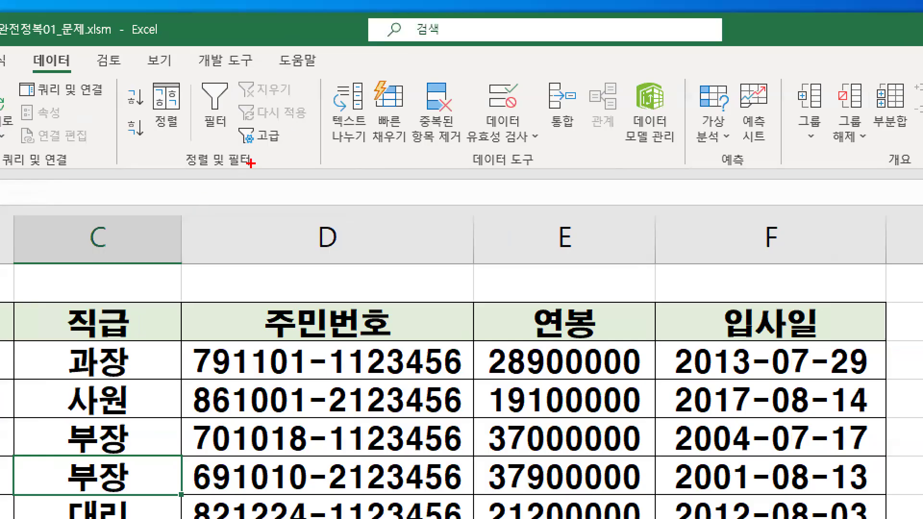
pyautogui.moveTo(319, 83); pyautogui.dragTo(281, 83)
pyautogui.moveTo(181, 168)
pyautogui.mouseDown()
pyautogui.moveTo(214, 148)
pyautogui.moveTo(252, 165)
pyautogui.mouseUp()
pyautogui.moveTo(286, 141)
pyautogui.mouseDown()
pyautogui.moveTo(249, 113)
pyautogui.moveTo(288, 136)
pyautogui.mouseUp()
pyautogui.press('Escape')
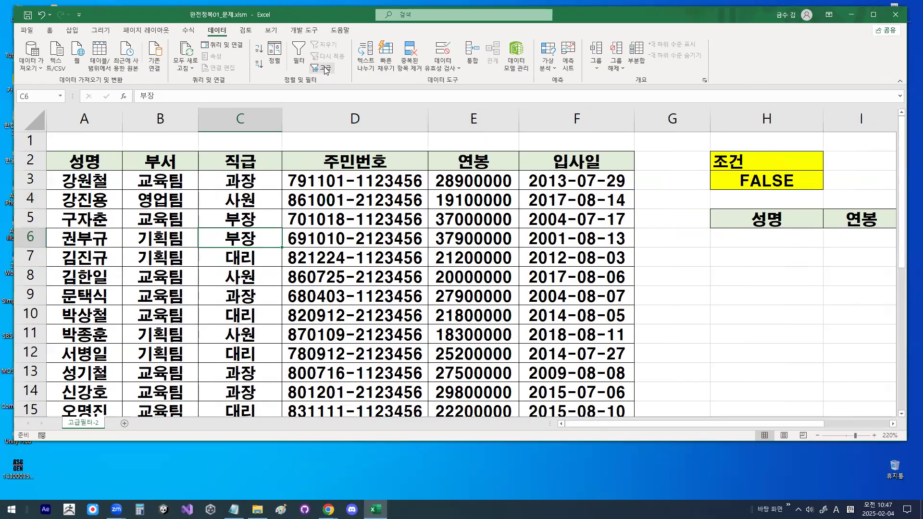
pyautogui.click(324, 66)
# Choose 다른 장소에 복사 in the 고급 필터 dialog, keeping list range $A$2:$F$27
pyautogui.moveTo(493, 215)
pyautogui.mouseDown()
pyautogui.moveTo(428, 208)
pyautogui.moveTo(504, 212)
pyautogui.mouseUp()
pyautogui.moveTo(637, 168); pyautogui.dragTo(705, 107)
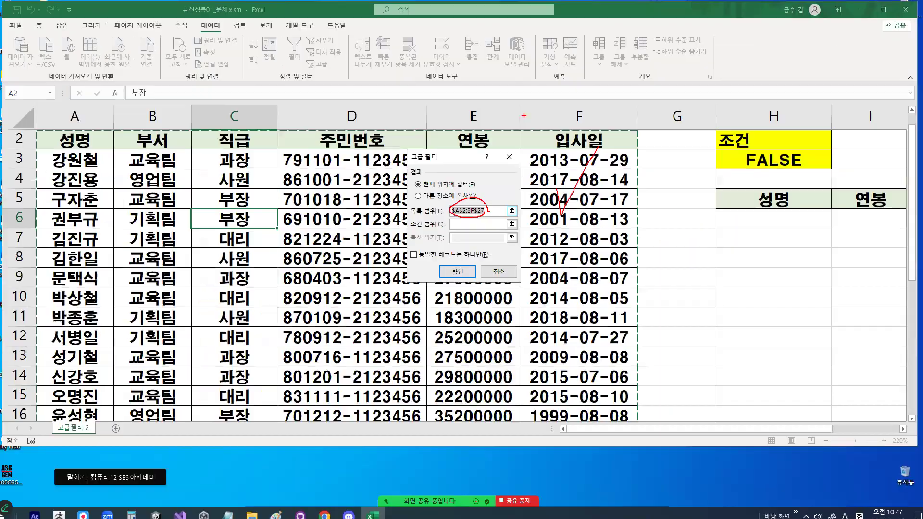
pyautogui.press('Escape')
pyautogui.scroll(1, 33, 156)
pyautogui.moveTo(74, 132); pyautogui.dragTo(55, 149)
pyautogui.moveTo(132, 177)
pyautogui.mouseDown()
pyautogui.moveTo(154, 124)
pyautogui.moveTo(163, 159)
pyautogui.mouseUp()
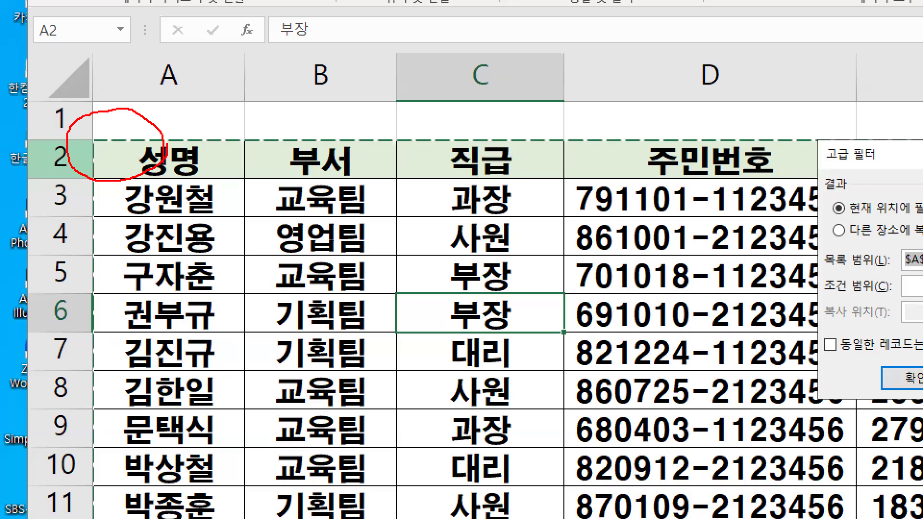
pyautogui.moveTo(516, 444)
pyautogui.mouseDown()
pyautogui.moveTo(192, 395)
pyautogui.moveTo(475, 204)
pyautogui.moveTo(509, 486)
pyautogui.mouseUp()
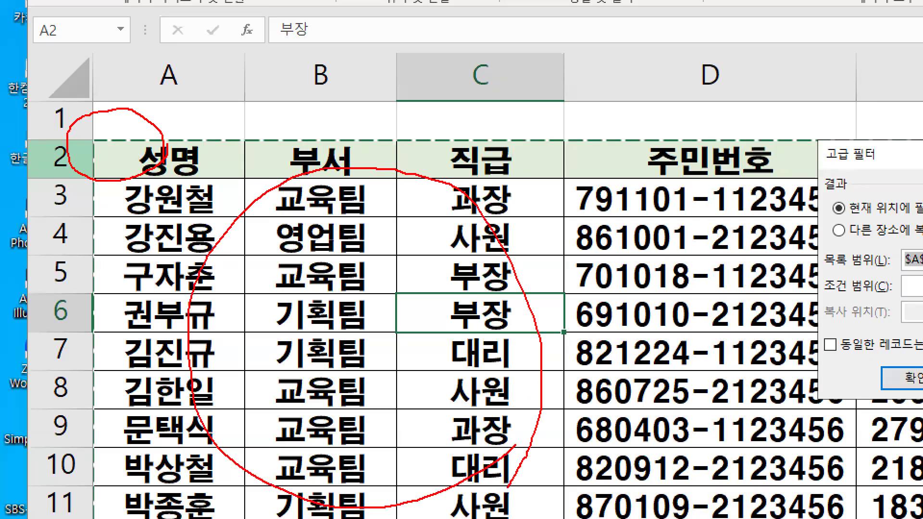
pyautogui.press('Escape')
pyautogui.click(456, 199)
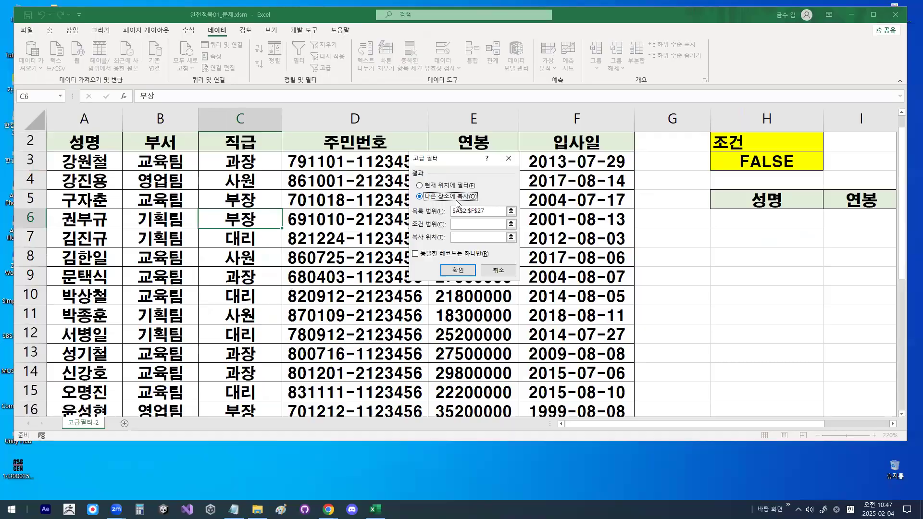
# Set the 조건 범위 to the criteria cells $H$2:$H$3
pyautogui.moveTo(418, 202); pyautogui.dragTo(498, 203)
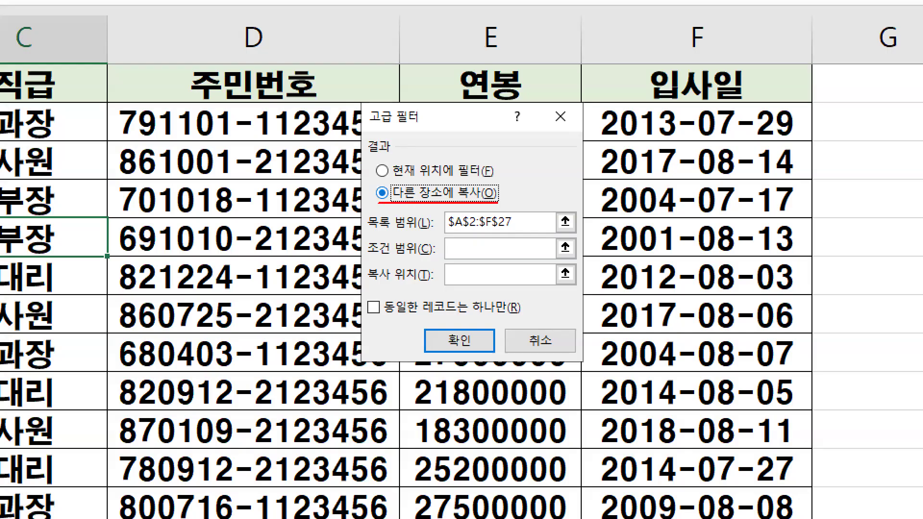
pyautogui.moveTo(444, 234); pyautogui.dragTo(501, 177)
pyautogui.press('Escape')
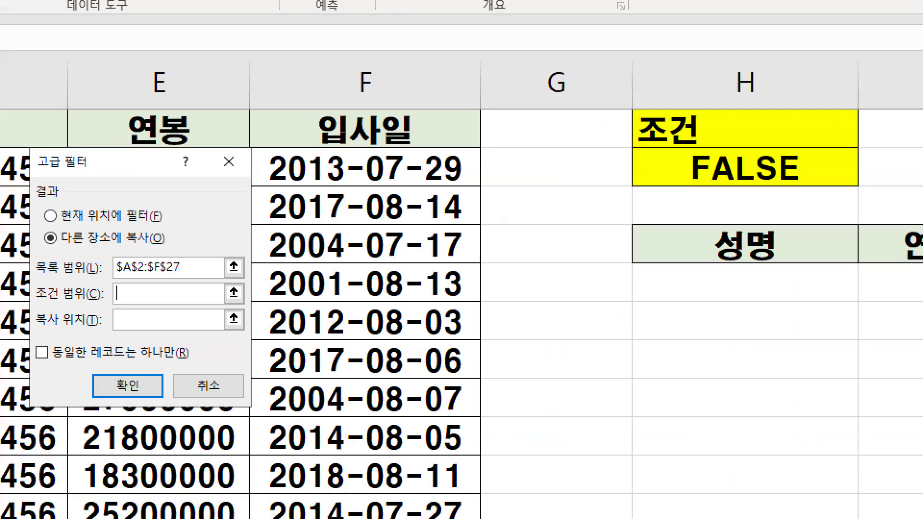
pyautogui.moveTo(807, 151)
pyautogui.mouseDown()
pyautogui.moveTo(803, 163)
pyautogui.moveTo(750, 83)
pyautogui.moveTo(809, 164)
pyautogui.mouseUp()
pyautogui.press('Escape')
pyautogui.moveTo(765, 138)
pyautogui.mouseDown()
pyautogui.moveTo(786, 173)
pyautogui.moveTo(791, 123)
pyautogui.moveTo(801, 148)
pyautogui.mouseUp()
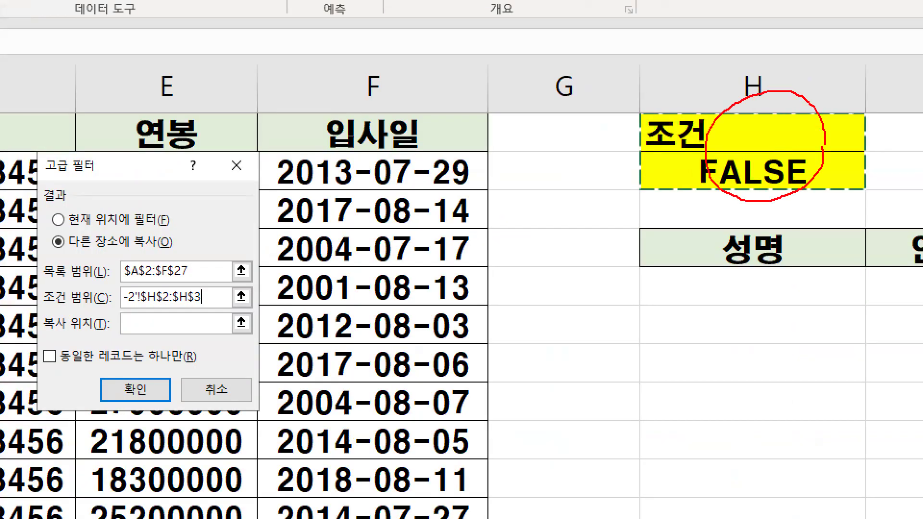
pyautogui.press('Escape')
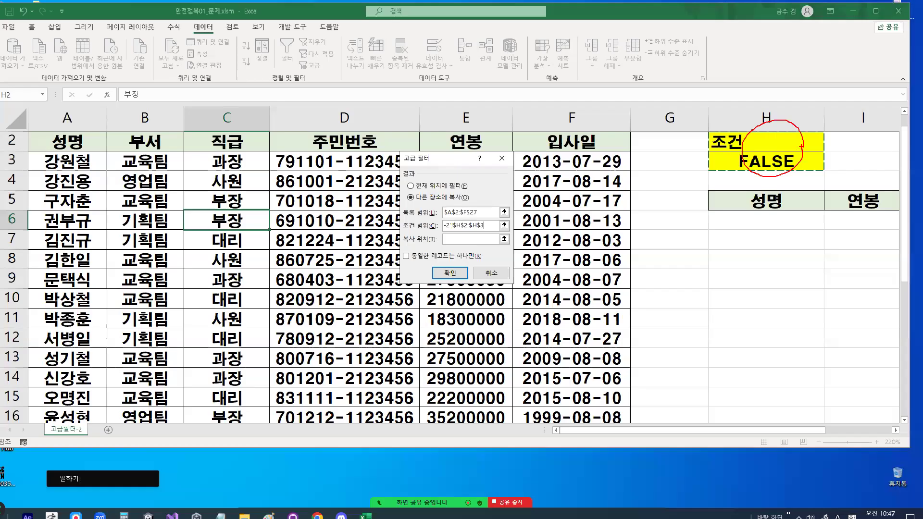
# Set the 복사 위치 to the header row $H$5:$J$5
pyautogui.click(200, 329)
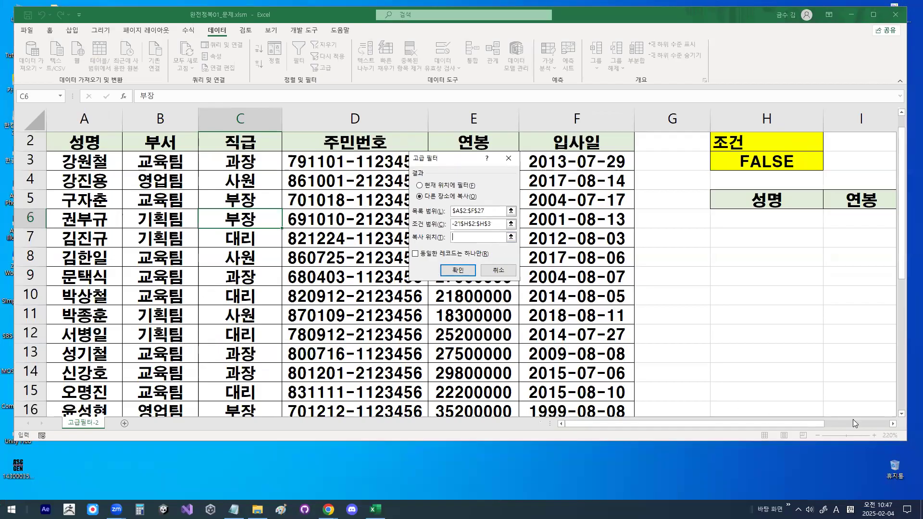
pyautogui.click(892, 423)
pyautogui.moveTo(639, 206); pyautogui.dragTo(779, 198)
pyautogui.moveTo(457, 172); pyautogui.dragTo(548, 160)
pyautogui.moveTo(639, 155); pyautogui.dragTo(744, 169)
pyautogui.moveTo(781, 154); pyautogui.dragTo(837, 153)
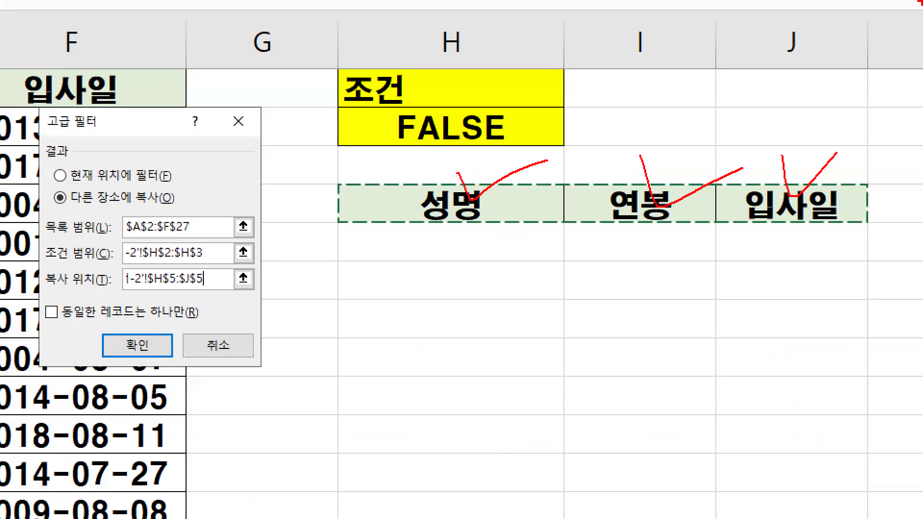
# Run the filter, then auto-fit columns I and J to their contents
pyautogui.press('Return')
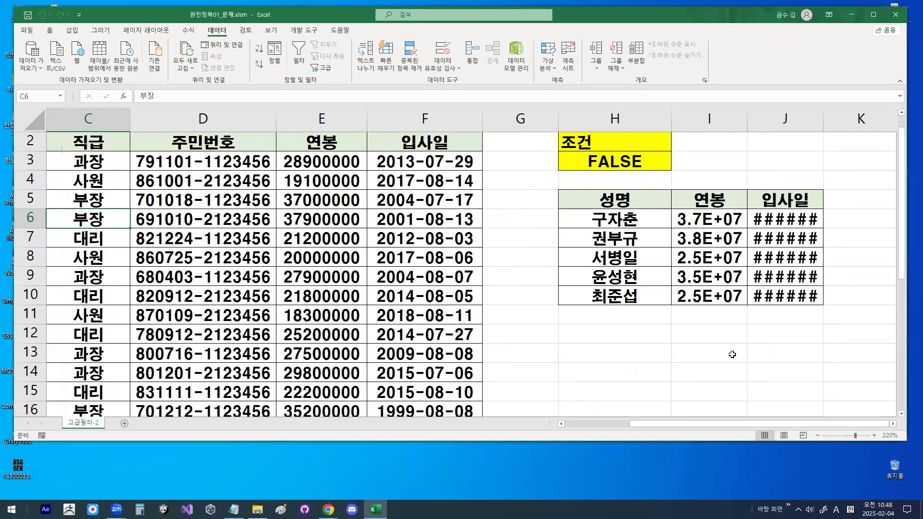
pyautogui.moveTo(709, 118); pyautogui.dragTo(774, 118)
pyautogui.doubleClick(749, 118)
pyautogui.click(803, 353)
# Review the five copied records in H6:J10, including the first salary value
pyautogui.click(621, 203)
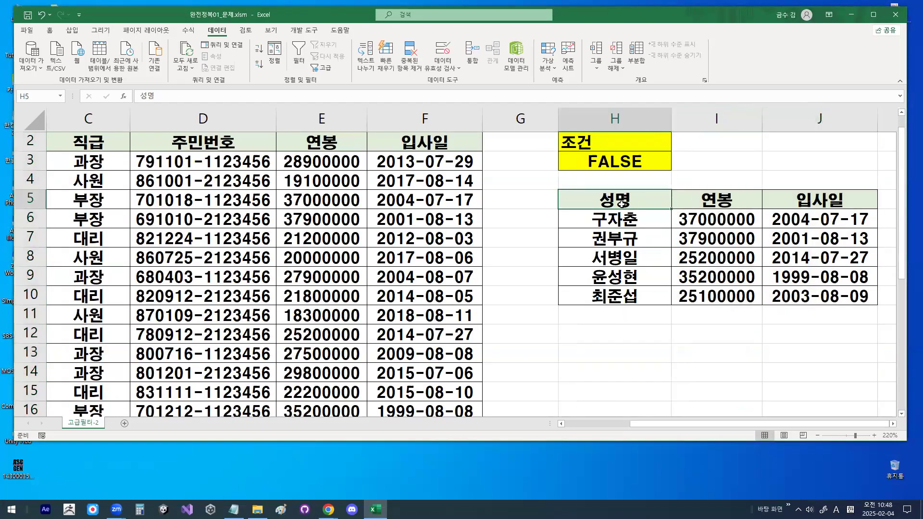
pyautogui.click(592, 292)
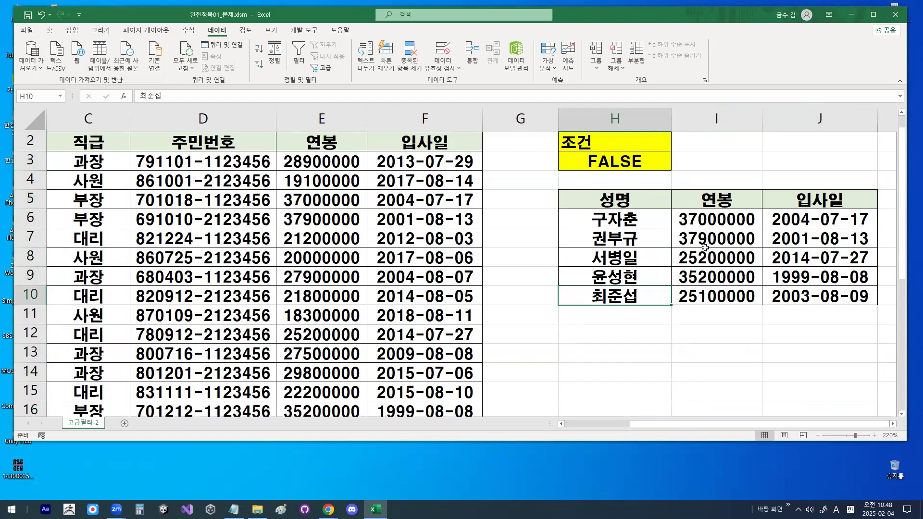
pyautogui.moveTo(474, 191); pyautogui.dragTo(476, 379)
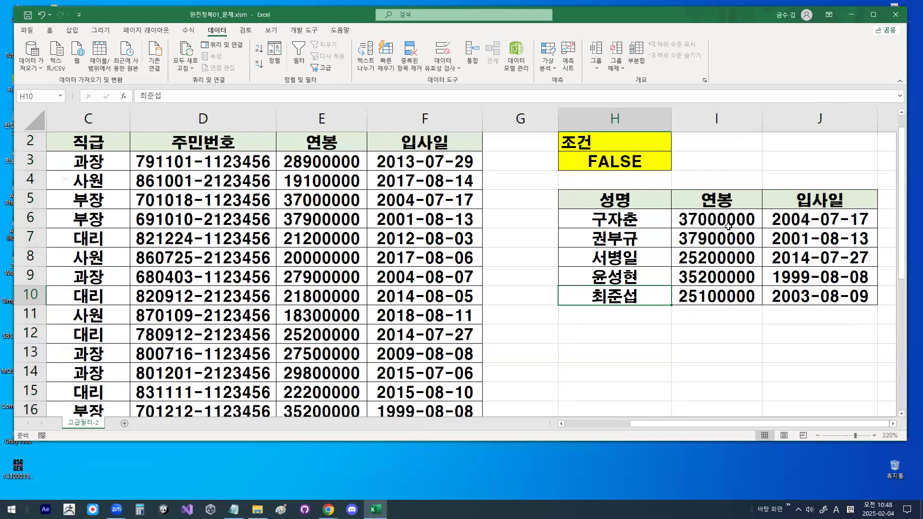
pyautogui.click(781, 201)
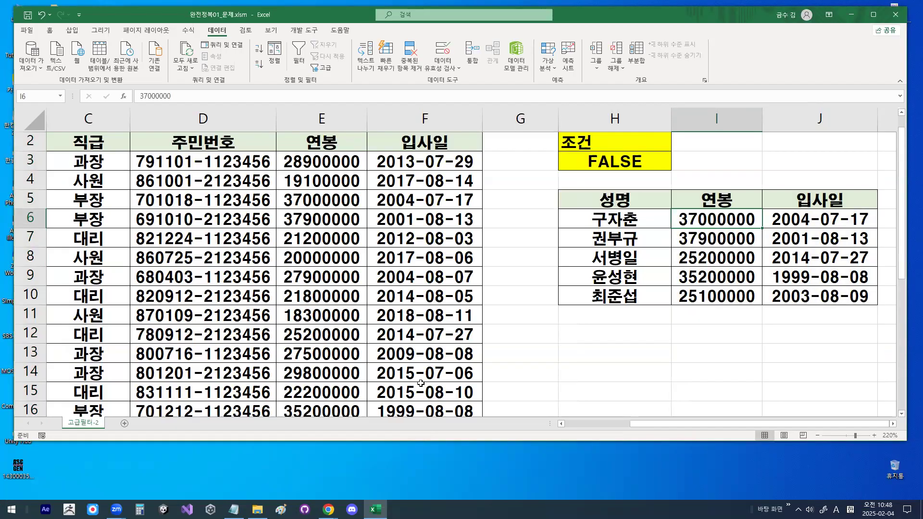
pyautogui.click(669, 205)
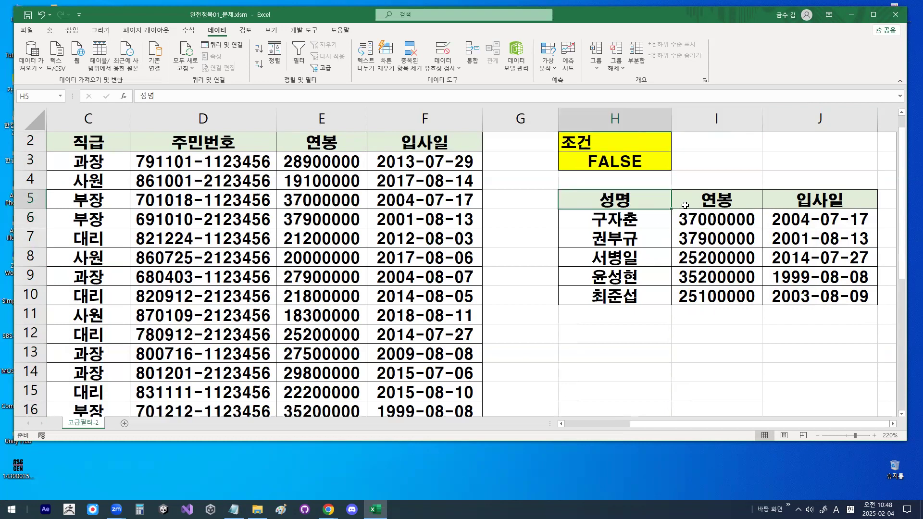